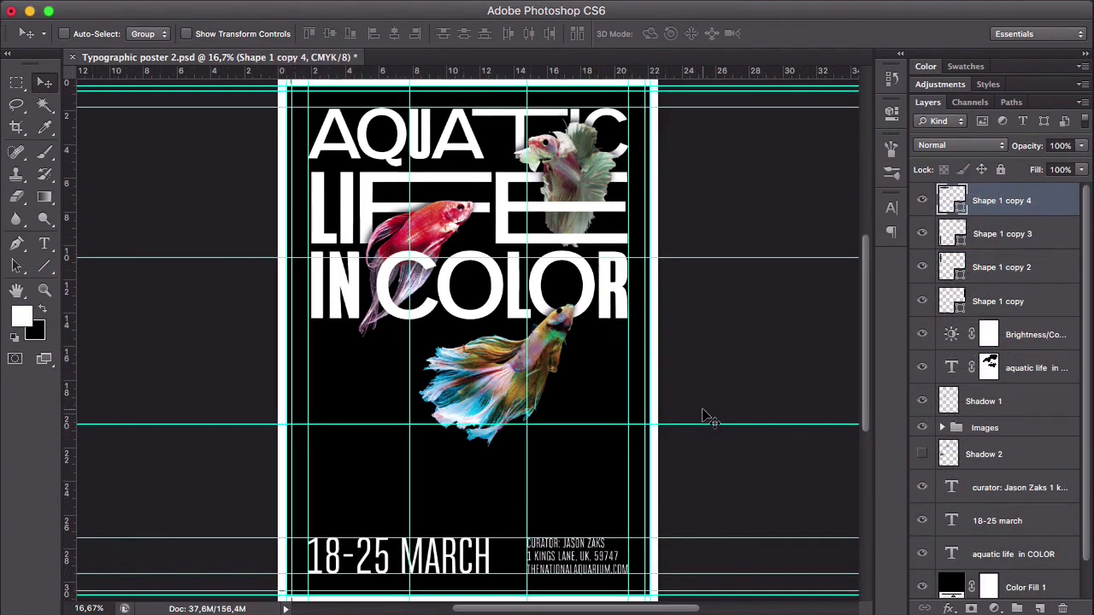
- Hide the guides over the typographic poster
key("super+semicolon")
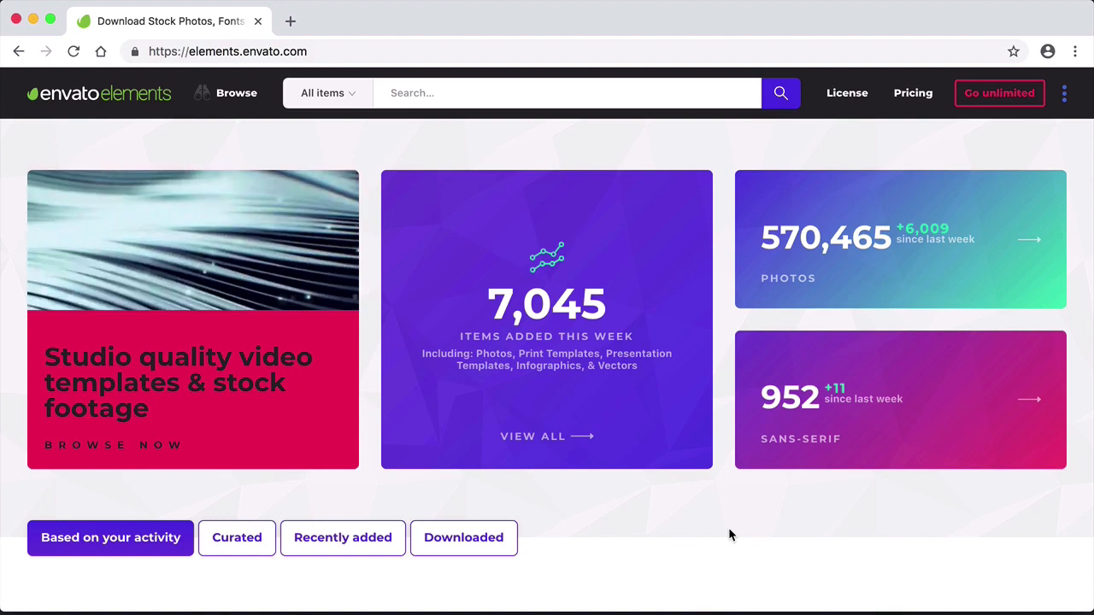
- Switch to the Envato Elements site in the browser, look over its home page and open the Photos category
scroll(729, 535, "down", 3)
scroll(729, 535, "down", 7)
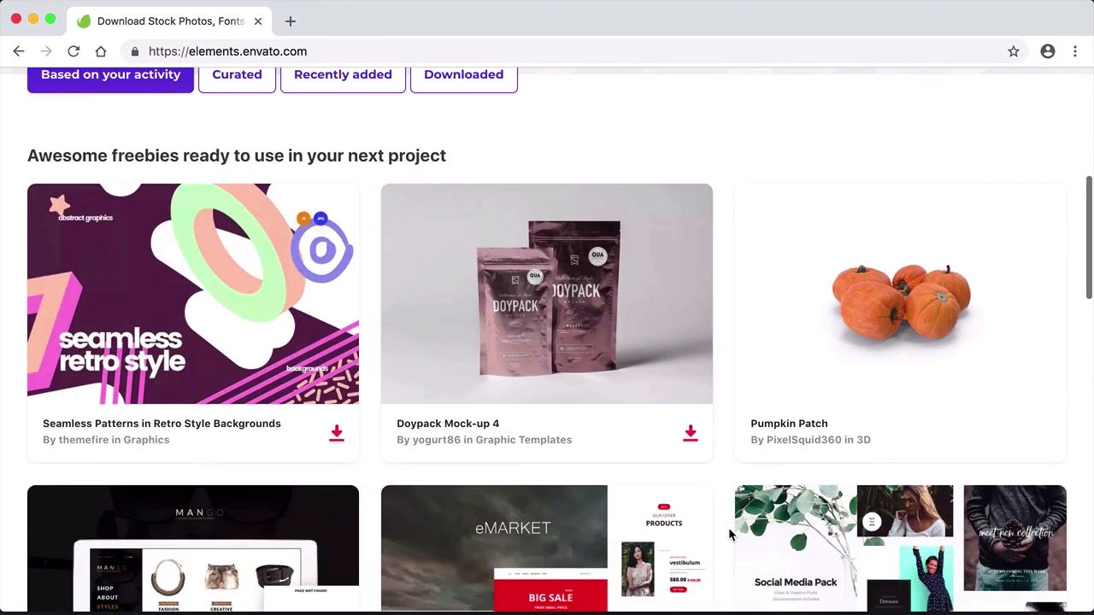
scroll(729, 534, "down", 8)
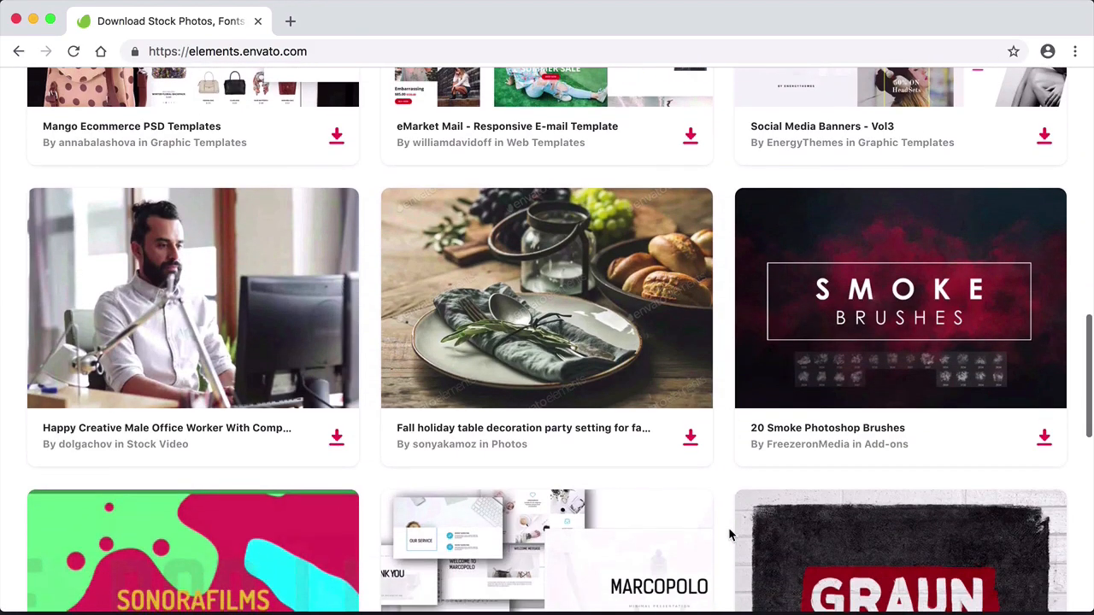
scroll(728, 535, "up", 14)
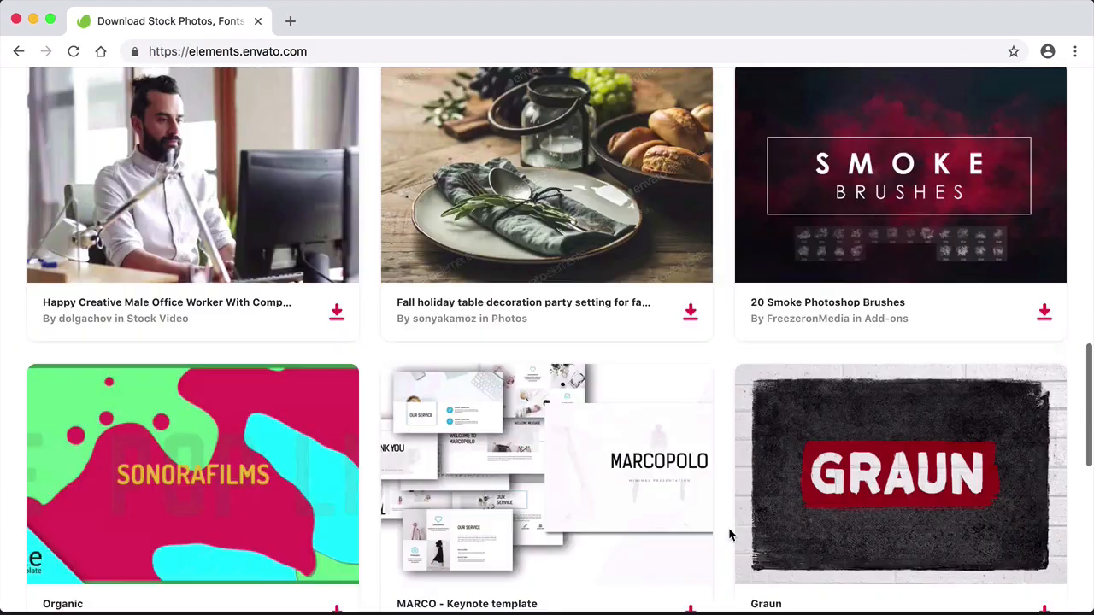
scroll(729, 535, "up", 5)
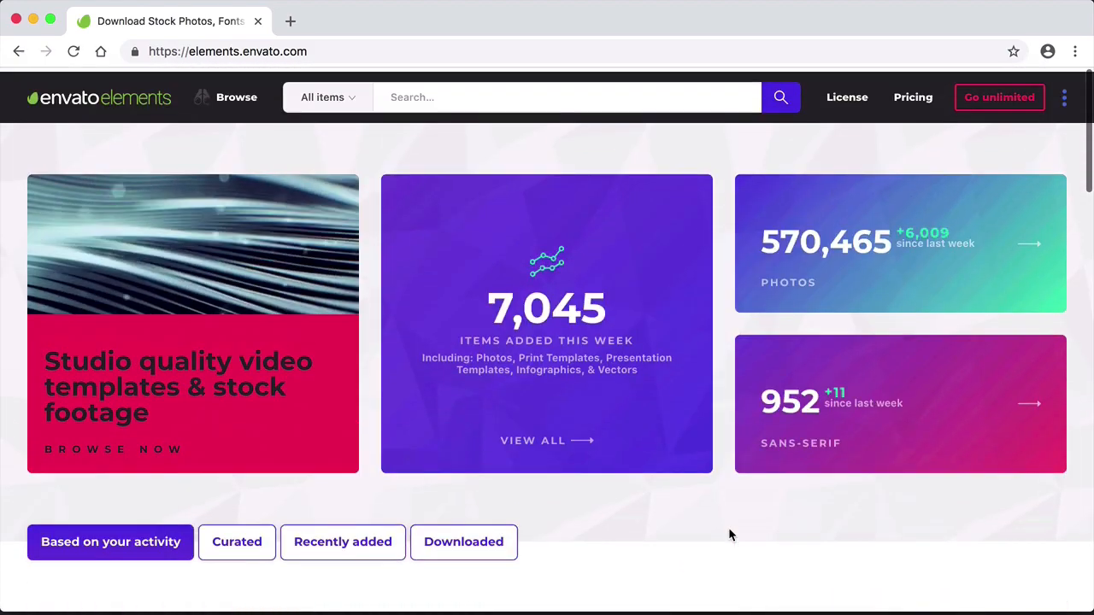
left_click(236, 92)
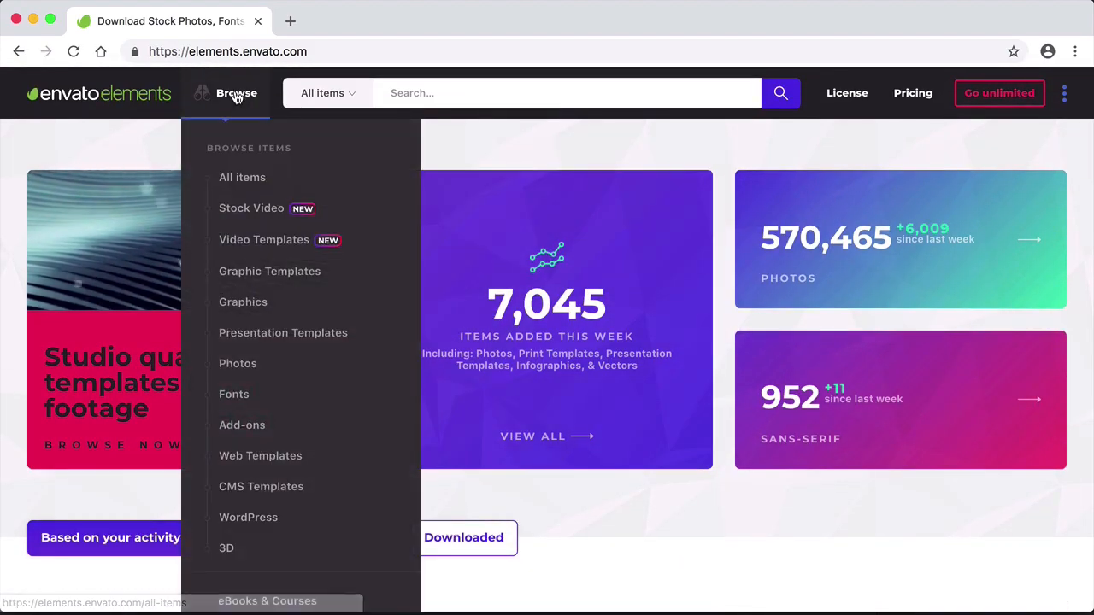
left_click(229, 362)
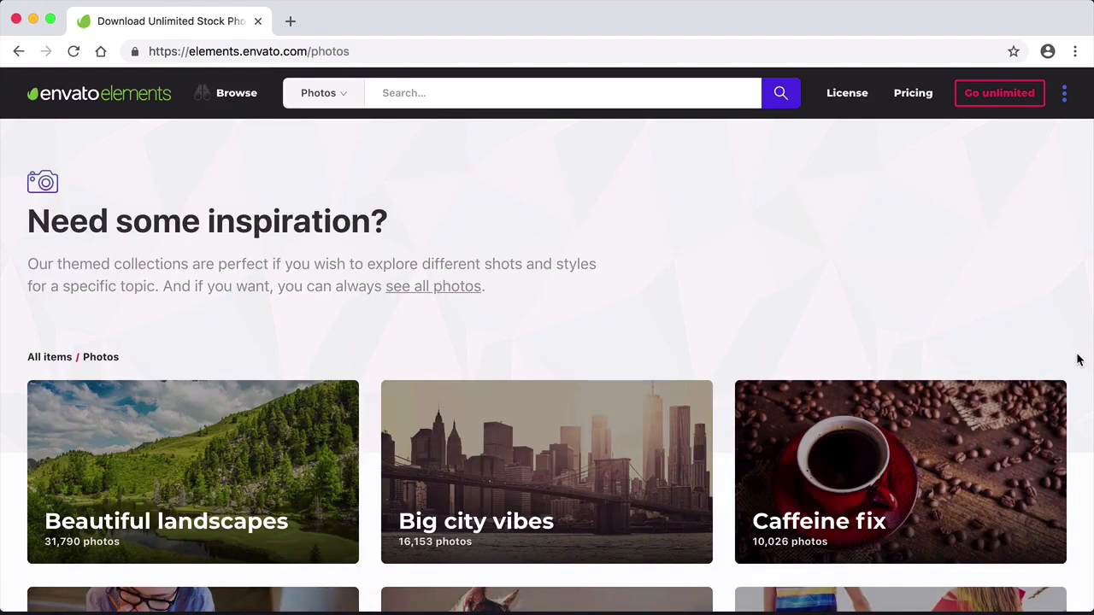
- Find and open the Seascapes collection among the themed photo collections
scroll(1078, 360, "down", 3)
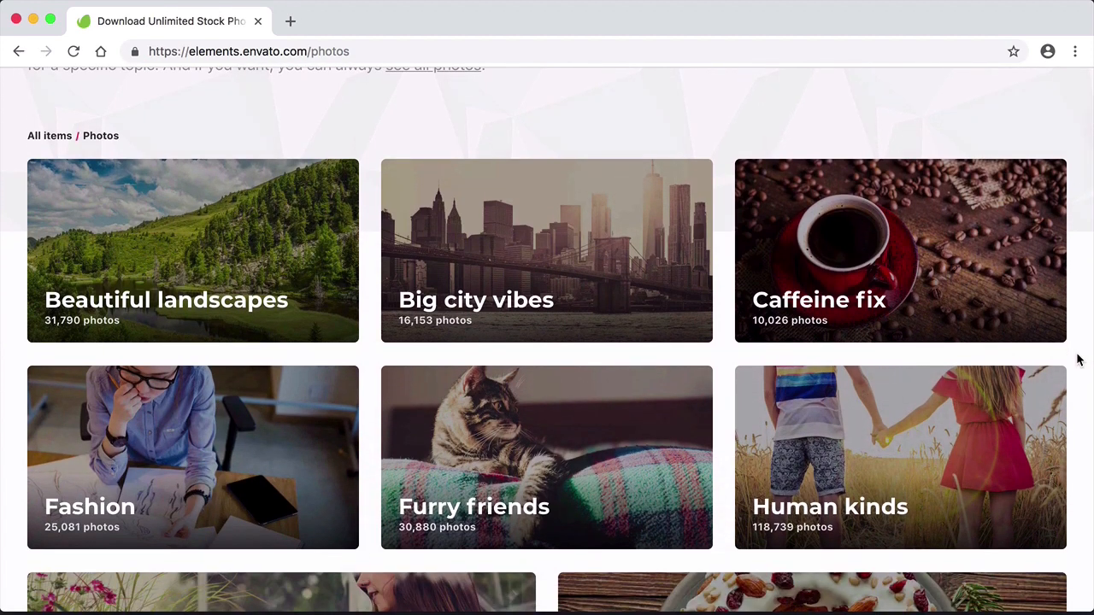
scroll(1078, 360, "down", 6)
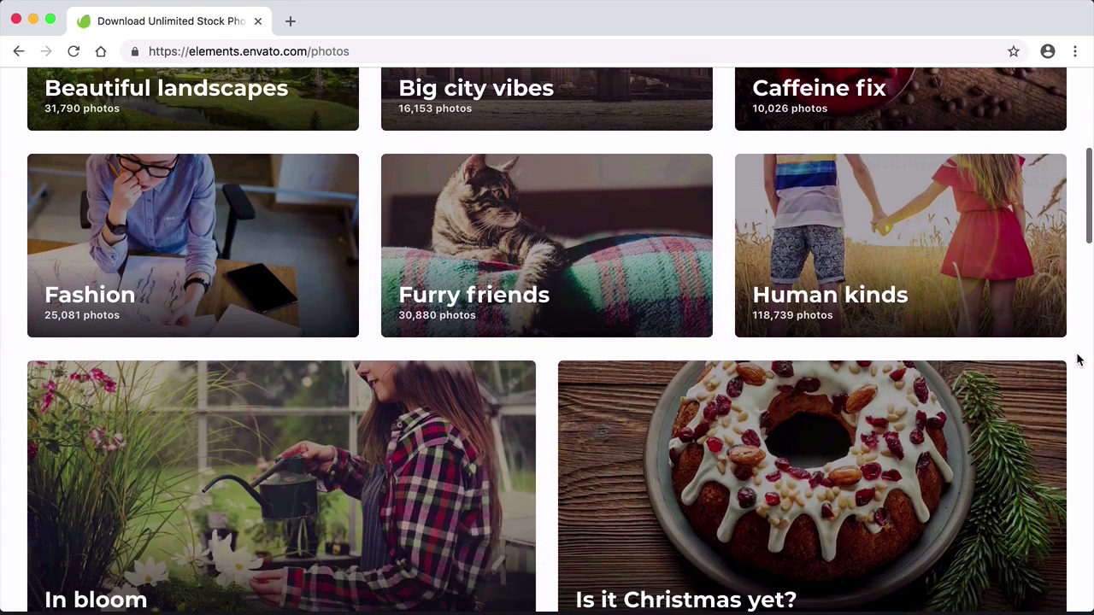
scroll(1078, 360, "down", 1)
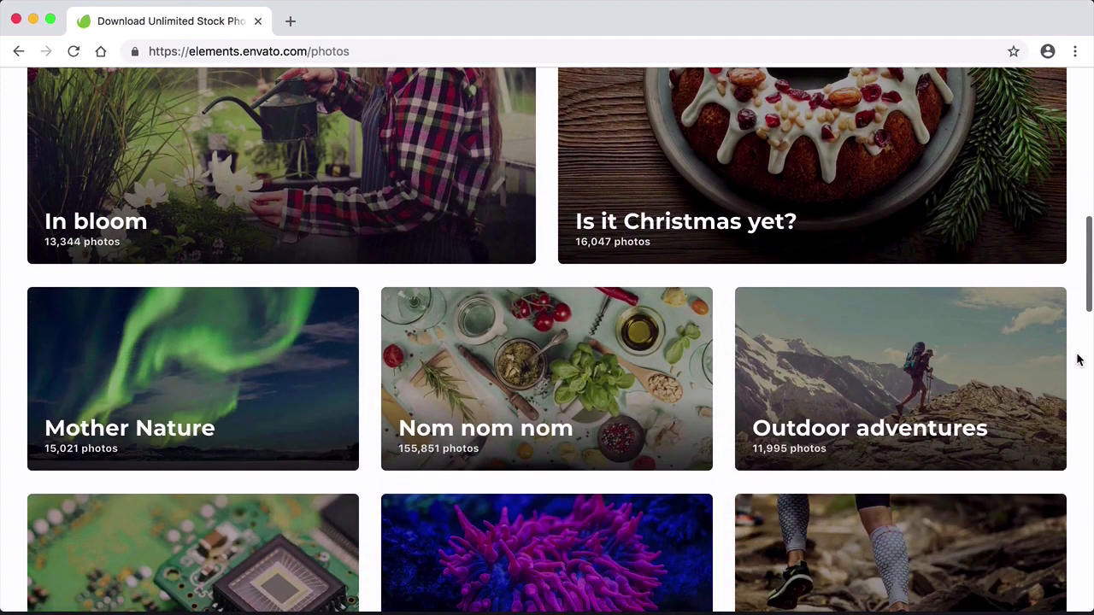
scroll(1078, 360, "down", 2)
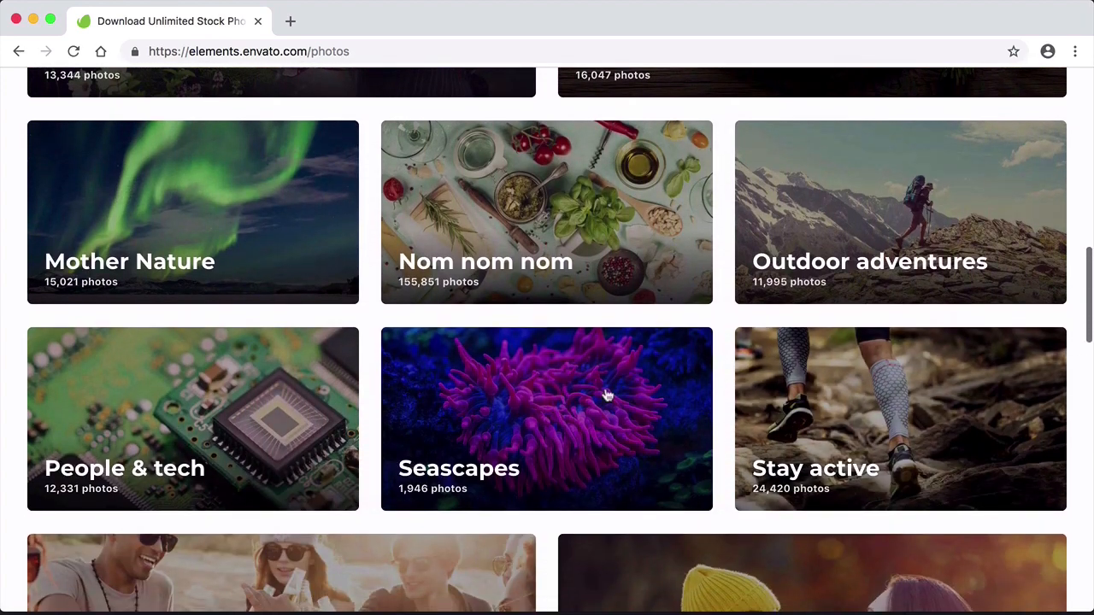
left_click(564, 419)
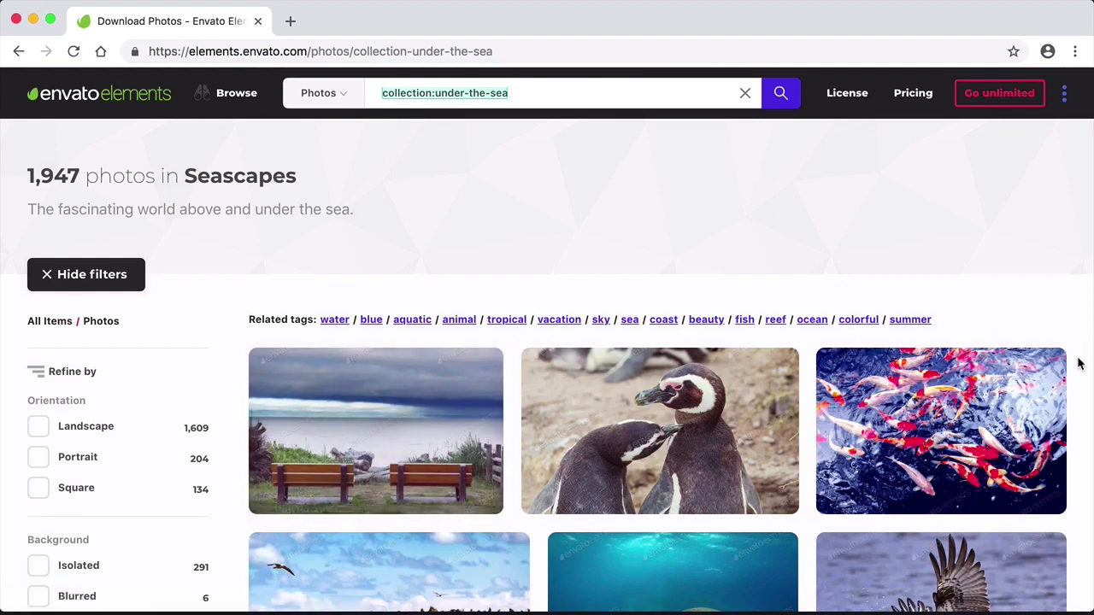
- Open the Japanese sea nettle jellyfish photo from the Seascapes collection in a new browser tab and switch to it
scroll(1078, 376, "down", 3)
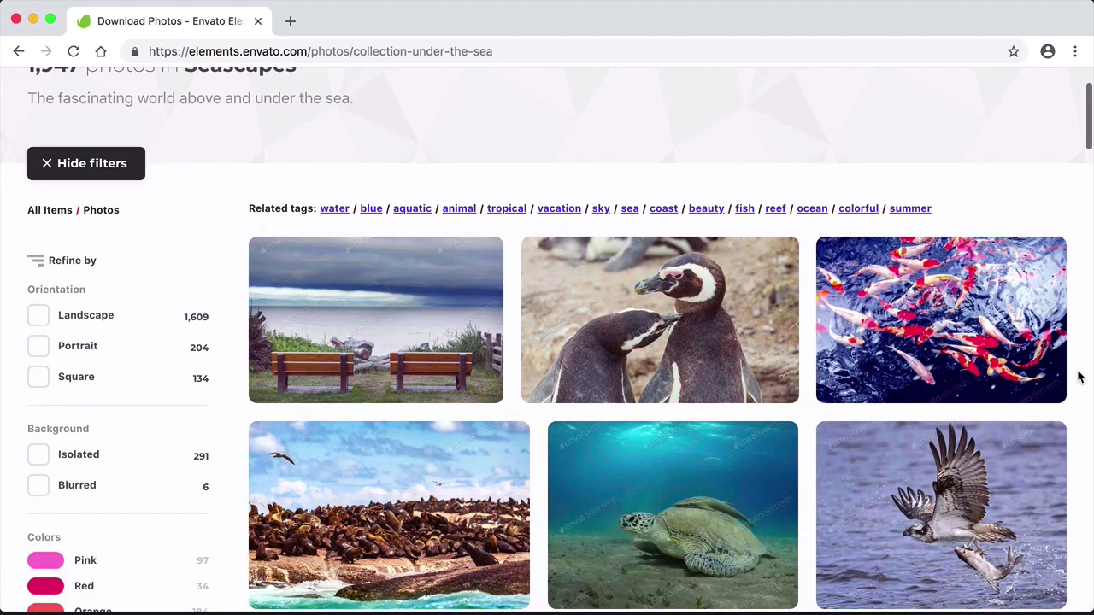
scroll(1078, 377, "down", 4)
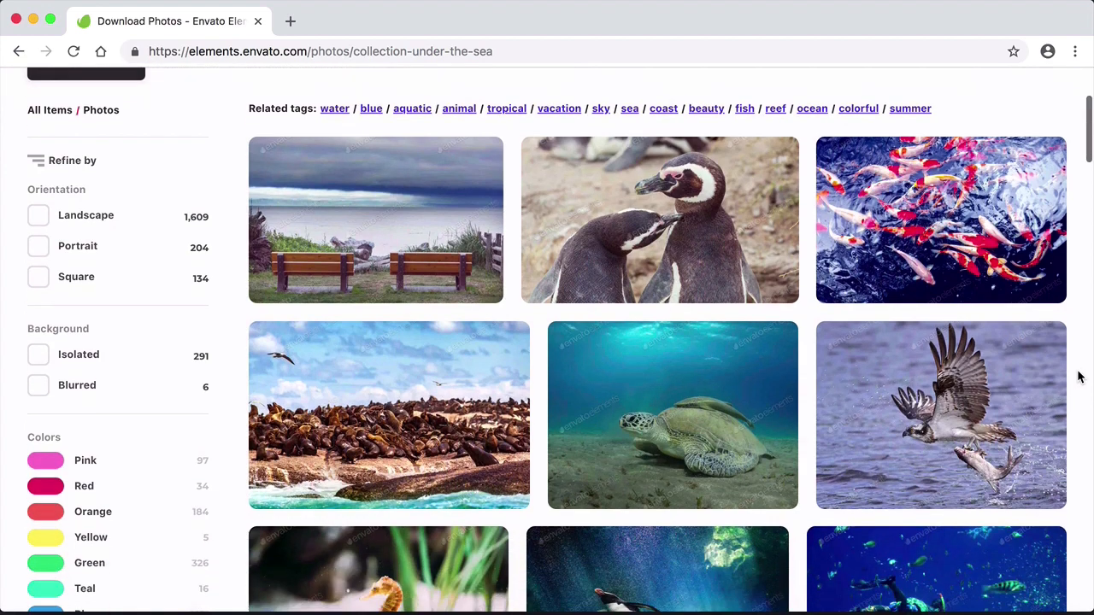
scroll(1078, 377, "down", 6)
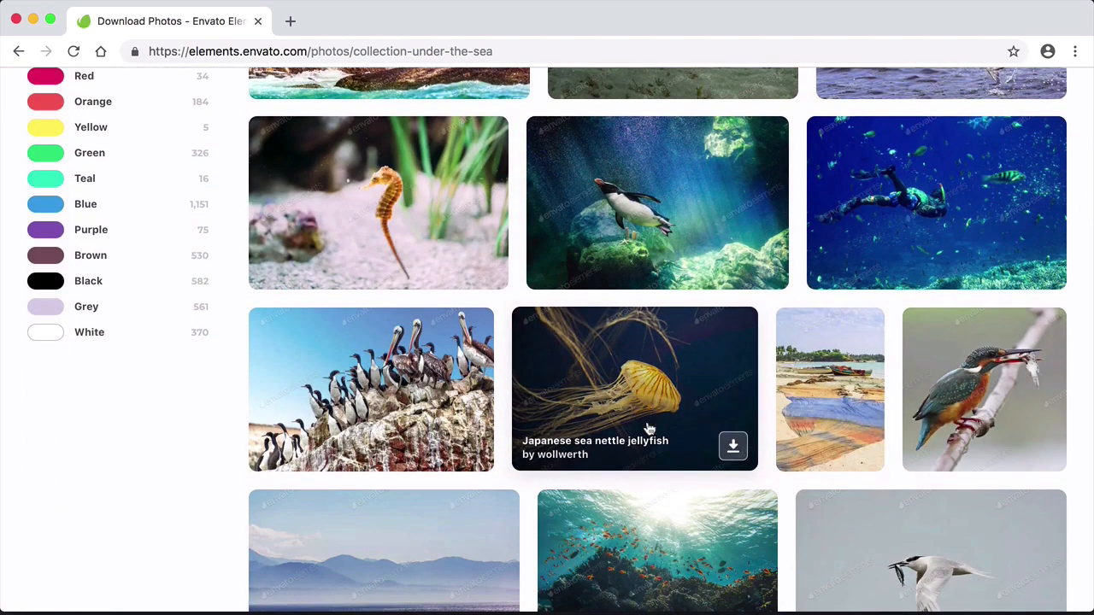
right_click(603, 377)
left_click(624, 381)
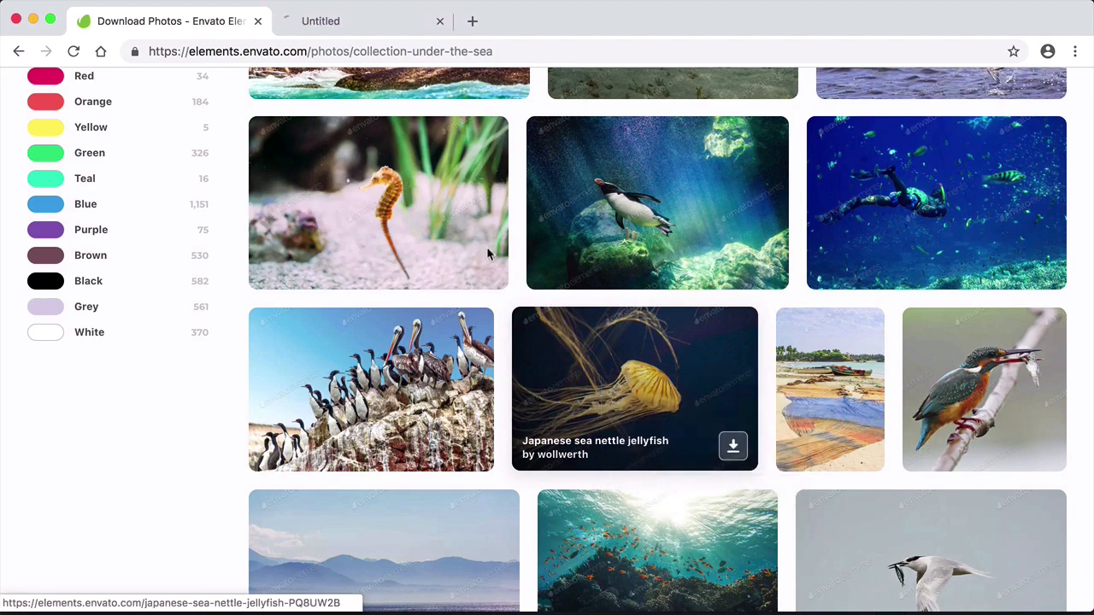
left_click(351, 30)
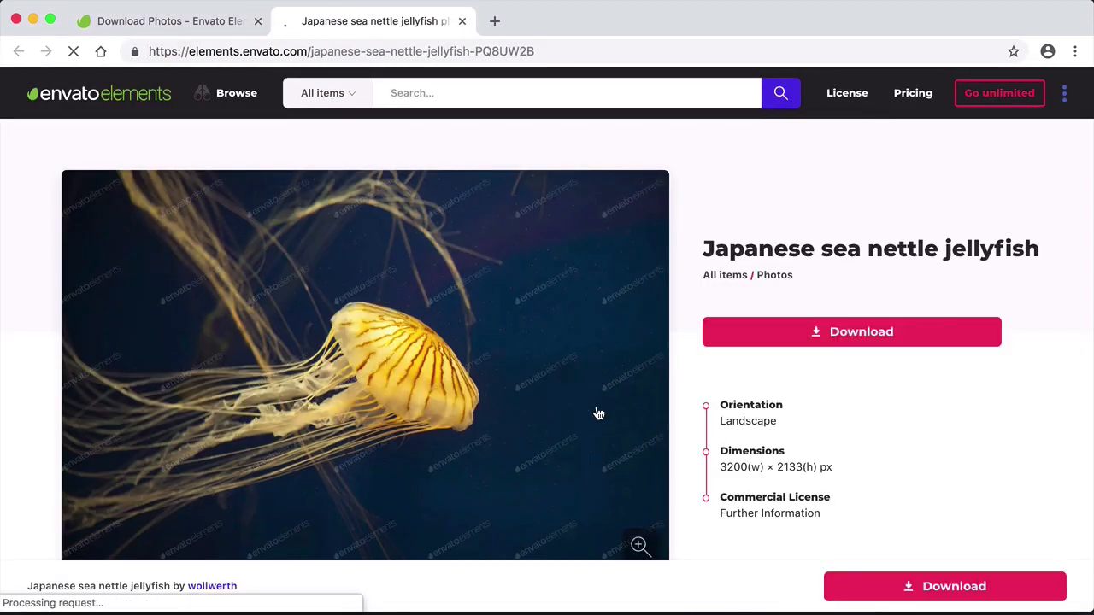
- Go through the licensing introduction and download the Japanese sea nettle jellyfish photo without a license
scroll(598, 414, "down", 2)
scroll(598, 413, "up", 1)
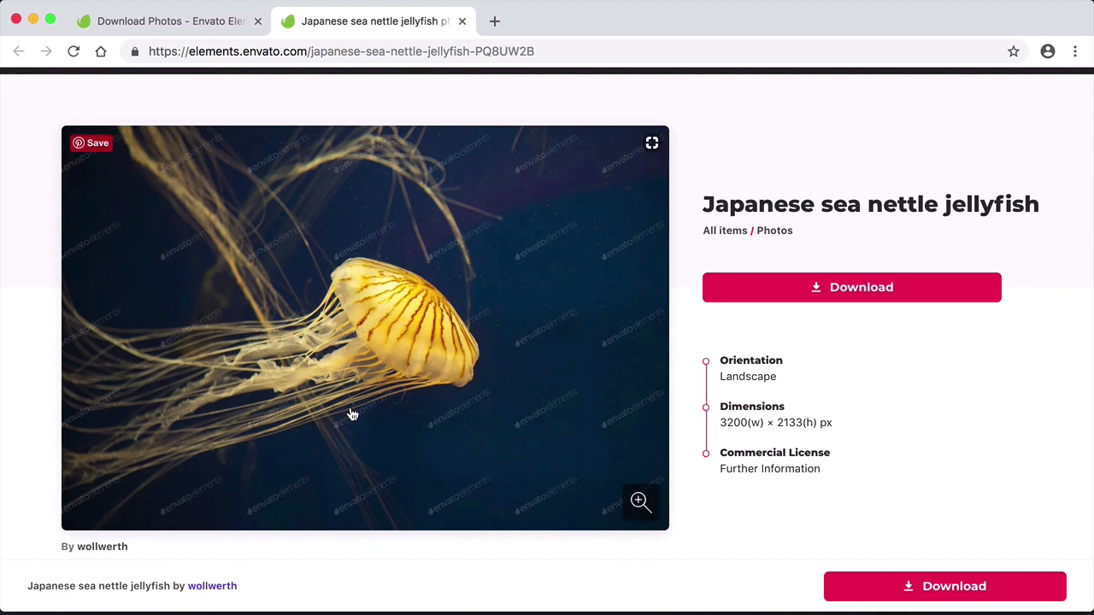
left_click(860, 290)
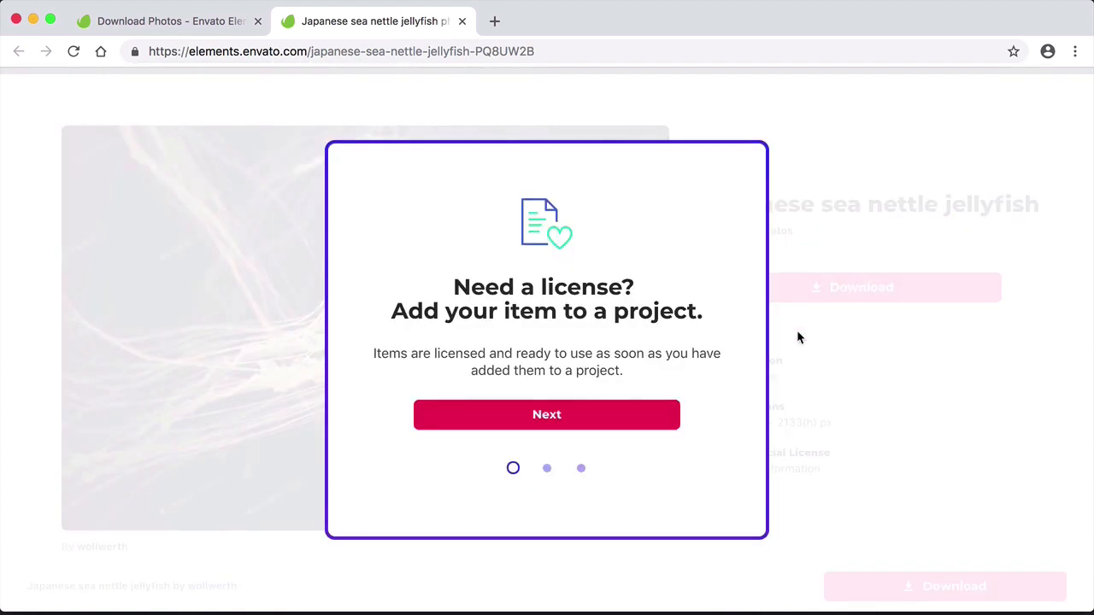
left_click(547, 472)
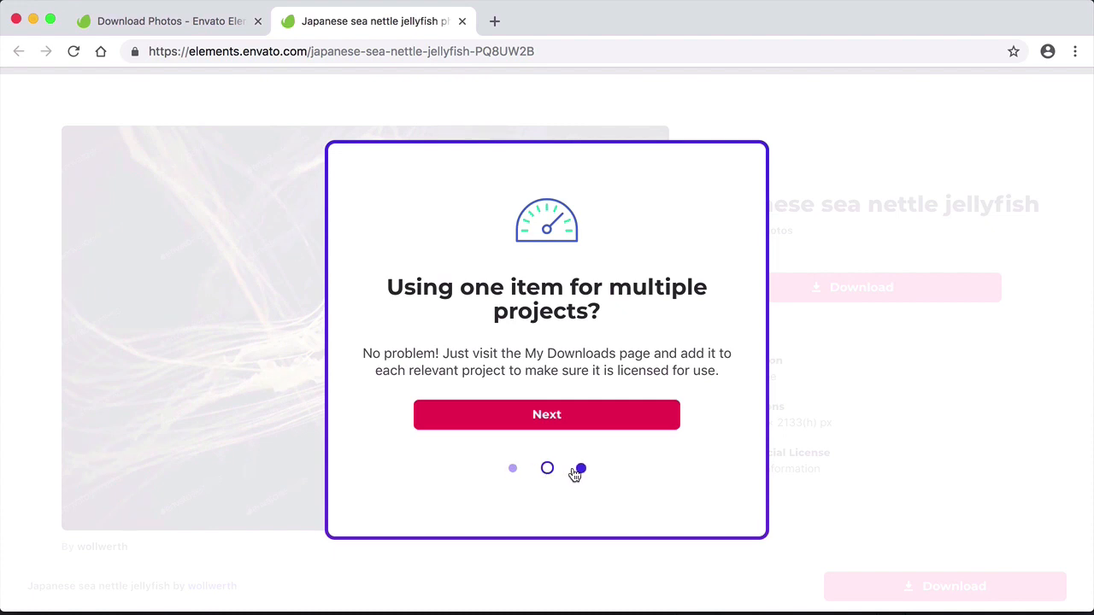
left_click(578, 472)
left_click(566, 426)
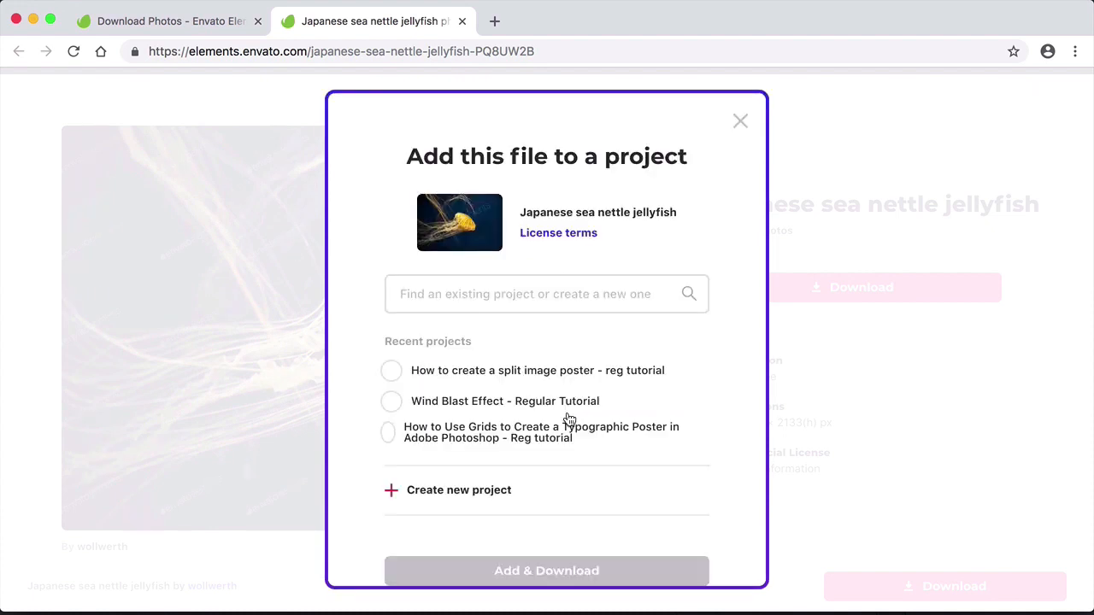
scroll(587, 436, "down", 2)
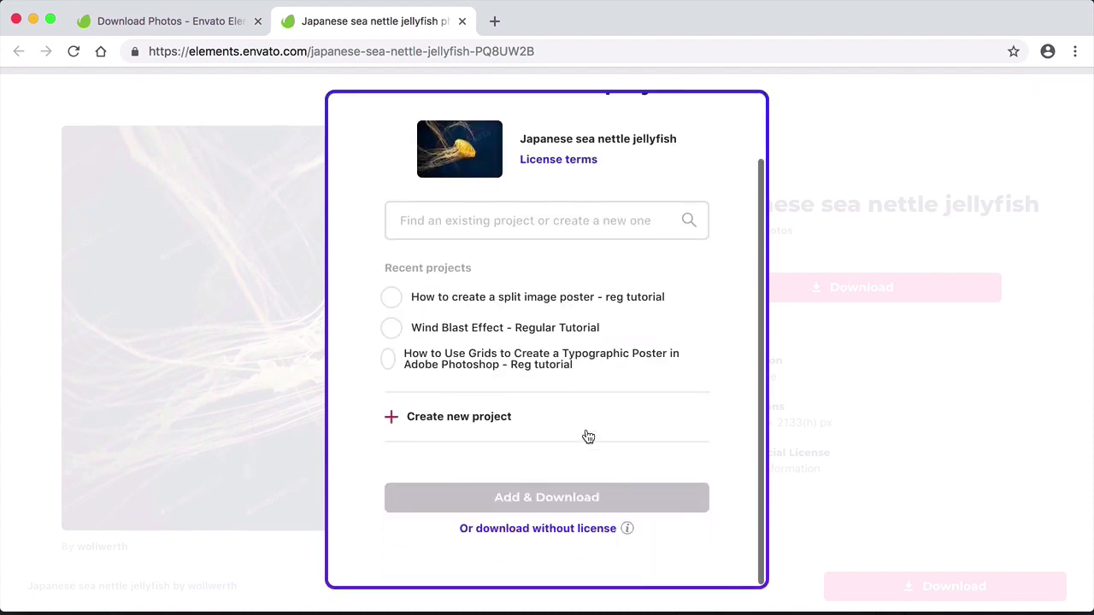
left_click(555, 528)
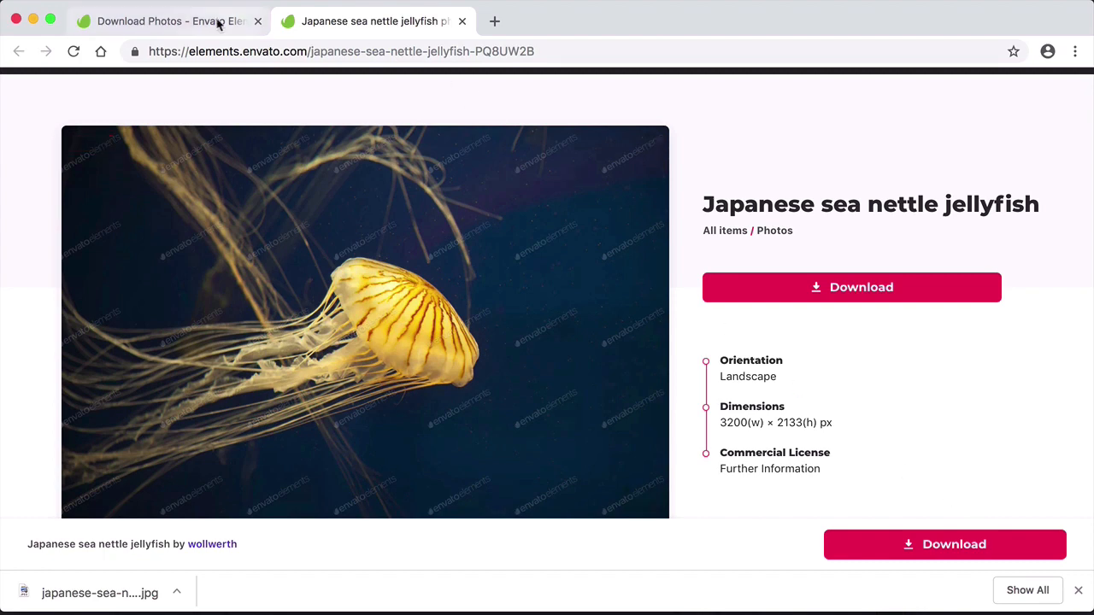
- Return to the Seascapes collection and download the "Jellyfish" photo of white spotted jellyfish on blue without a license
left_click(181, 22)
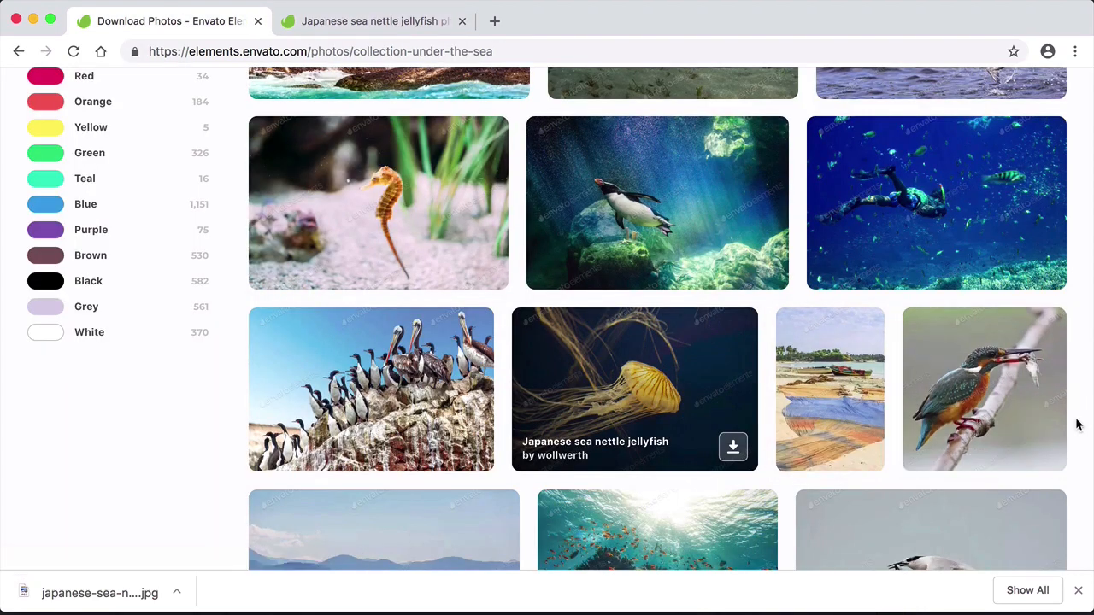
scroll(1077, 425, "down", 5)
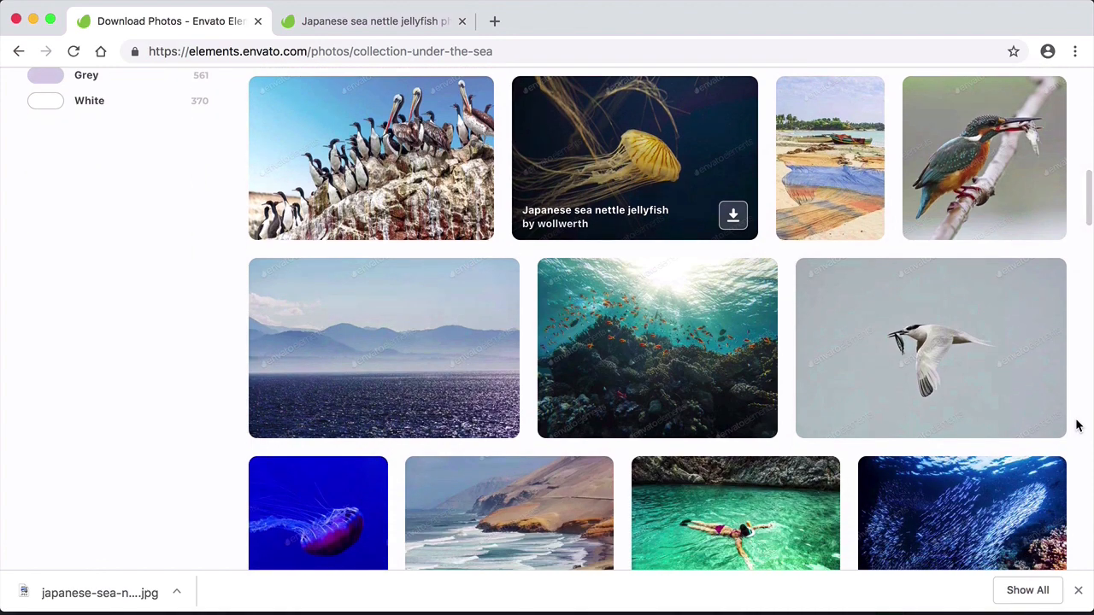
scroll(1077, 425, "down", 5)
scroll(1077, 425, "down", 2)
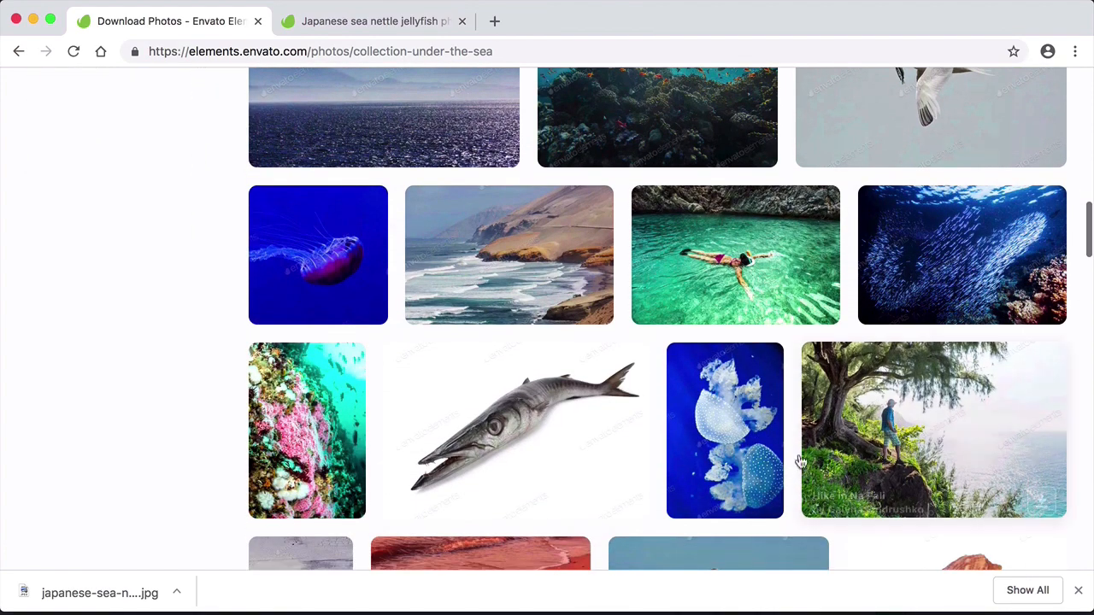
left_click(759, 494)
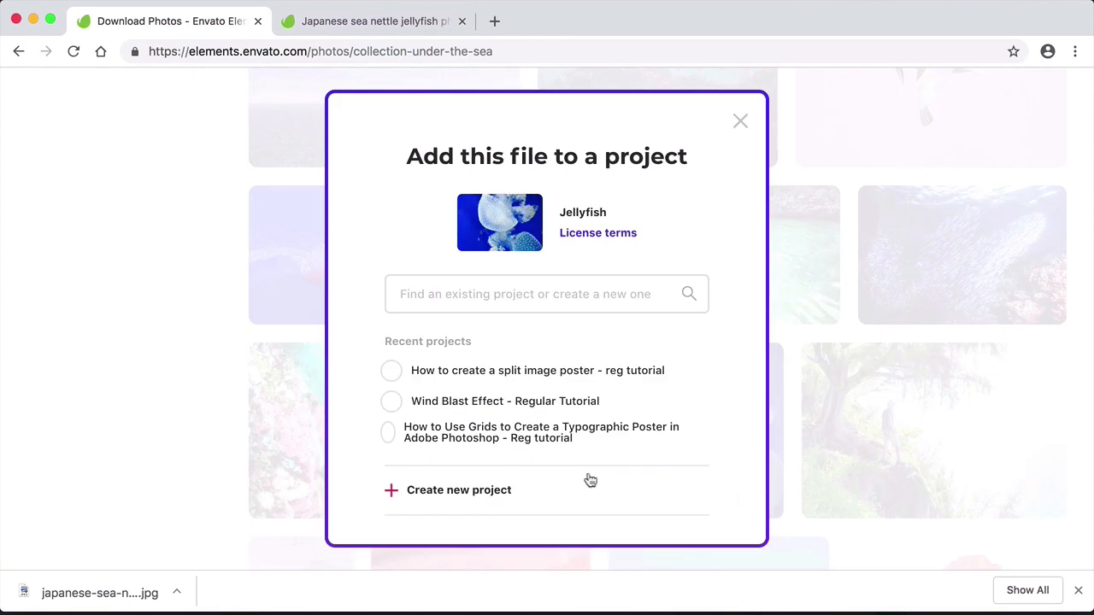
scroll(574, 479, "down", 3)
left_click(558, 494)
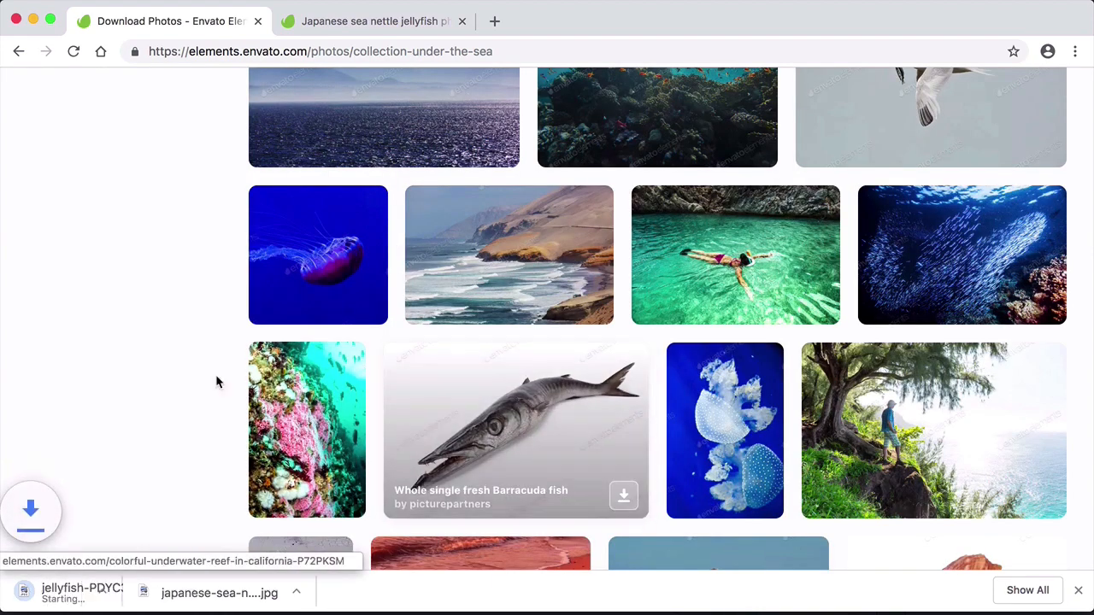
- Download the "Big Jellyfish under water. Minimal art" photo without a license
left_click(366, 301)
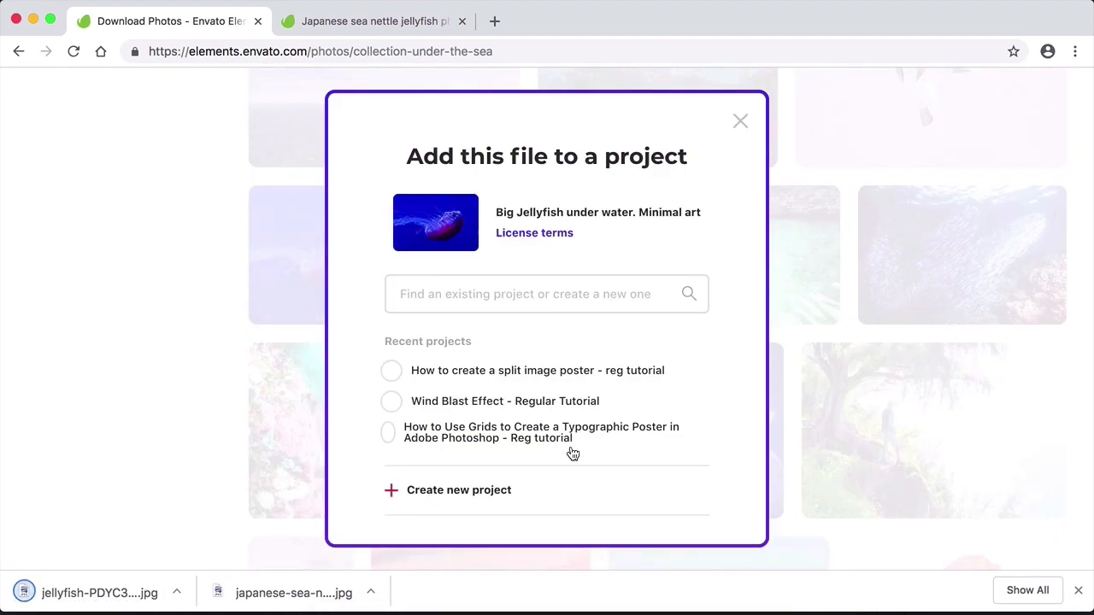
scroll(572, 452, "down", 3)
left_click(555, 491)
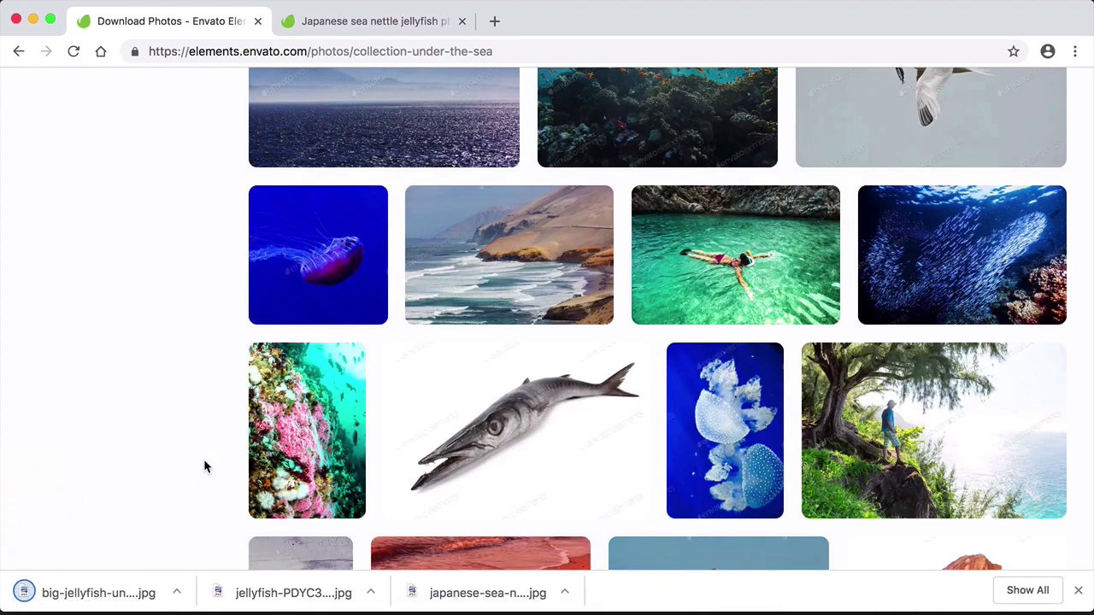
- Find the "Jellyfish Underwater" photo further down the Seascapes collection and download it without a license
scroll(205, 466, "down", 5)
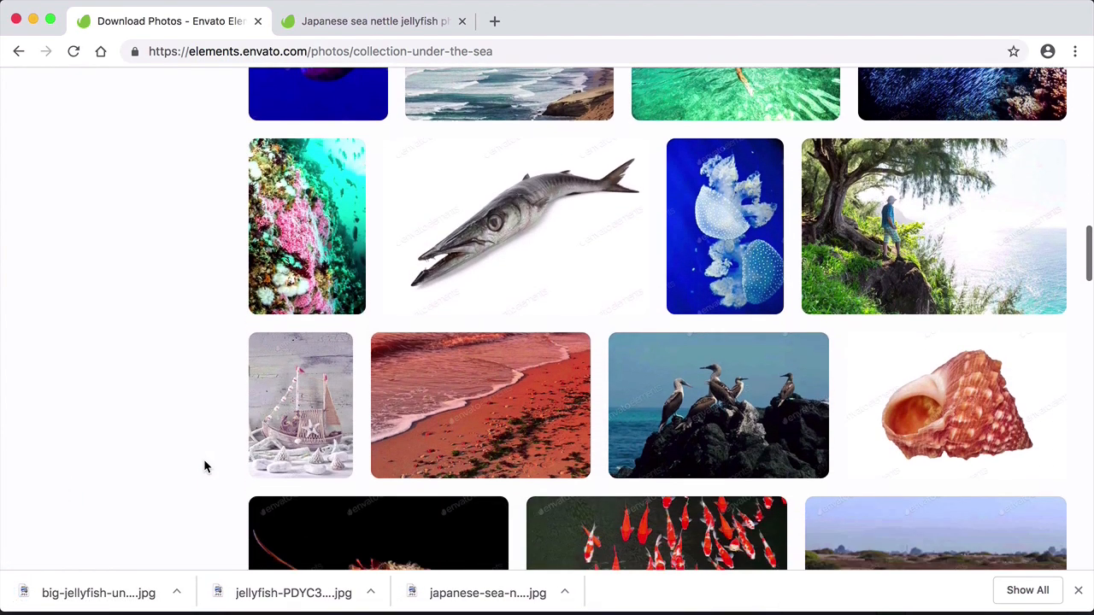
scroll(205, 465, "down", 4)
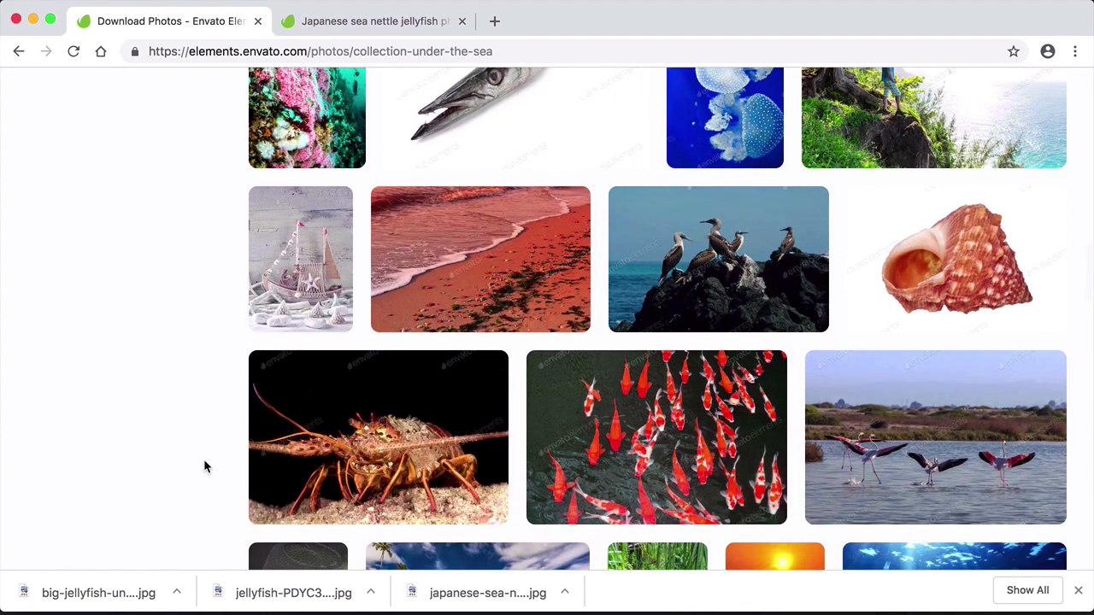
scroll(205, 466, "down", 5)
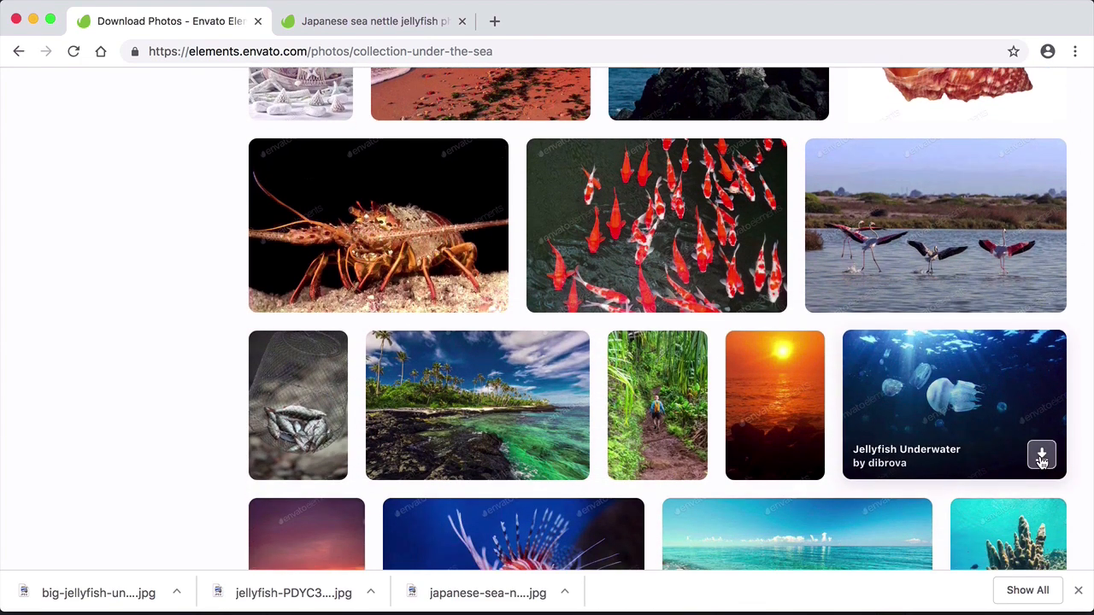
left_click(1039, 454)
scroll(462, 443, "down", 3)
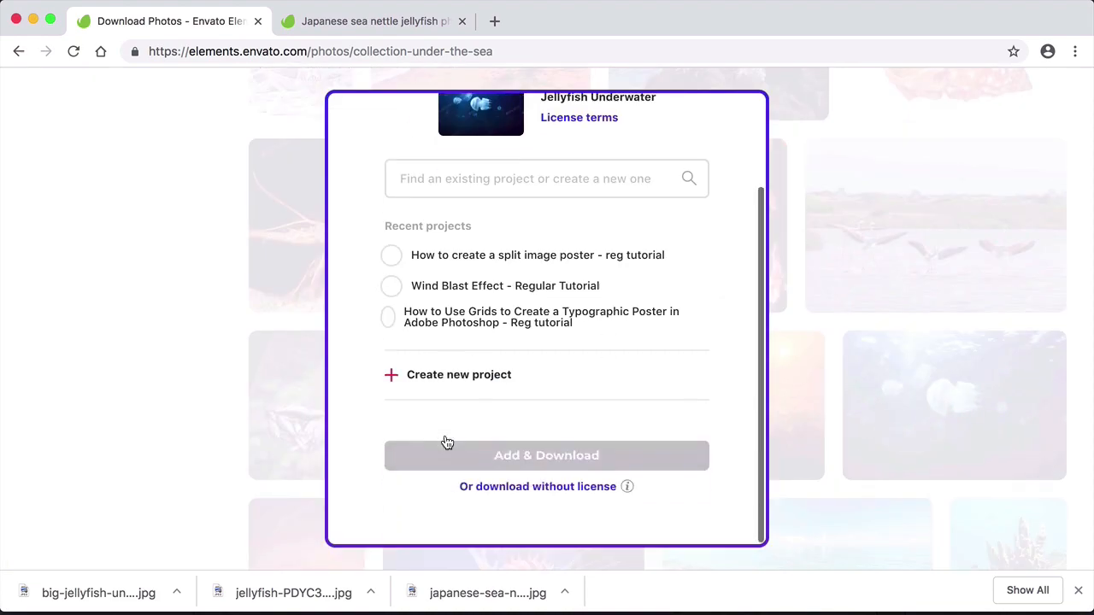
left_click(513, 486)
scroll(653, 495, "down", 3)
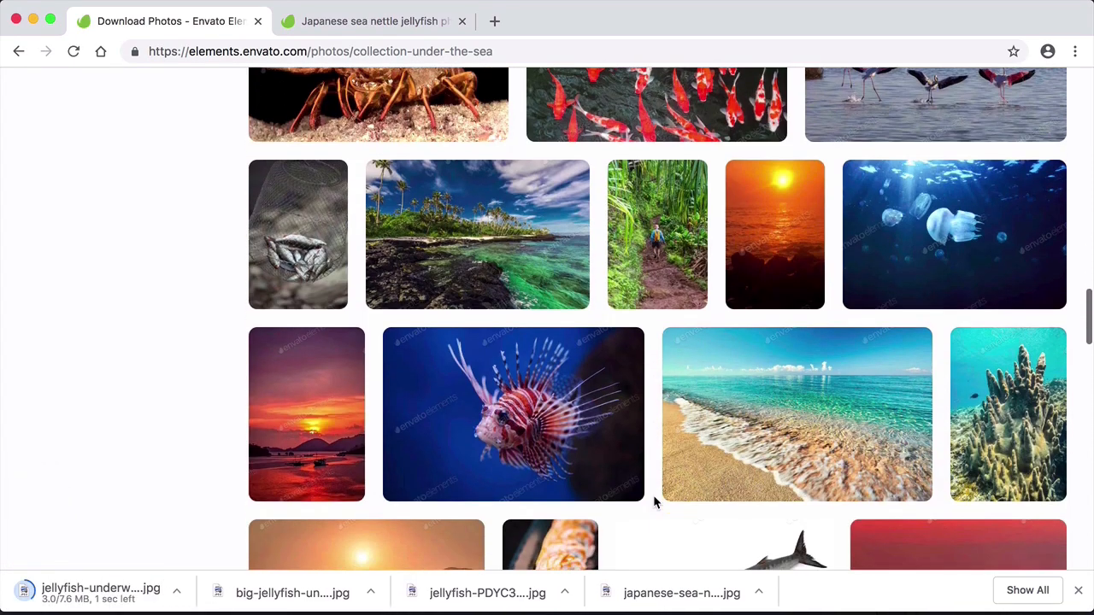
- Download the "Lionfish (Pterois mombasae) in a Moscow Zoo aquarium" photo without a license
left_click(621, 466)
scroll(610, 463, "down", 3)
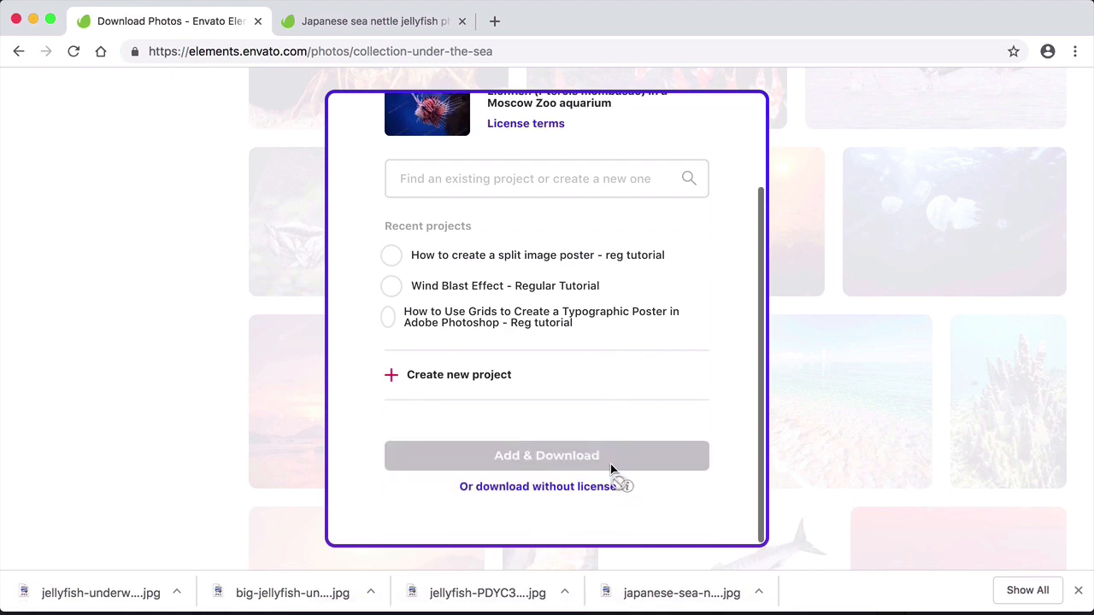
left_click(575, 487)
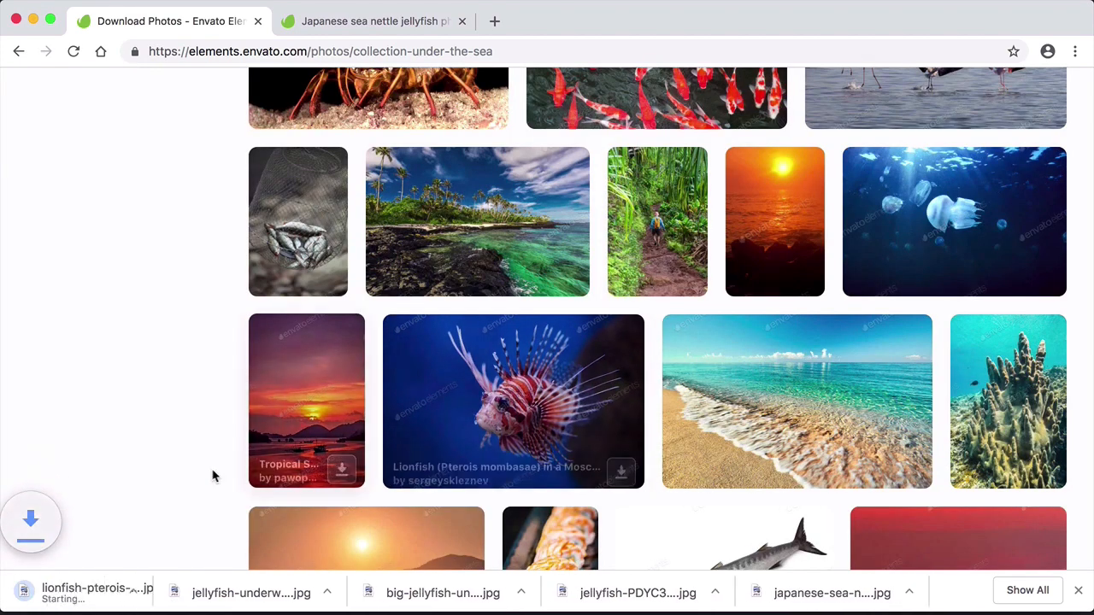
- Go to page 2 of the Seascapes collection and download the "jellyfish with blue background" photo without a license
scroll(242, 481, "down", 1)
scroll(230, 481, "down", 10)
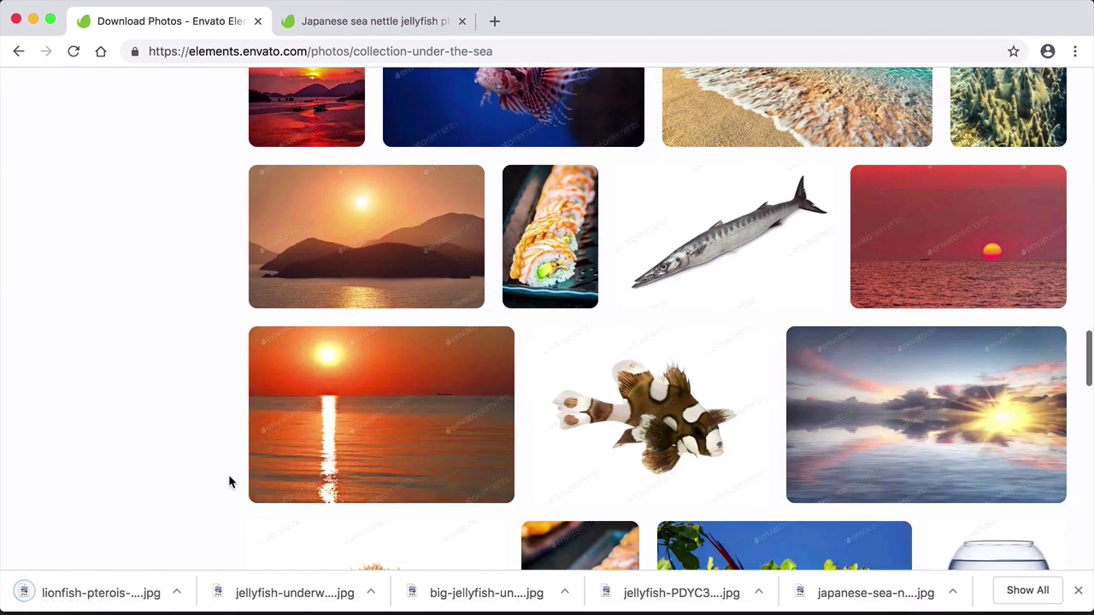
scroll(228, 479, "down", 8)
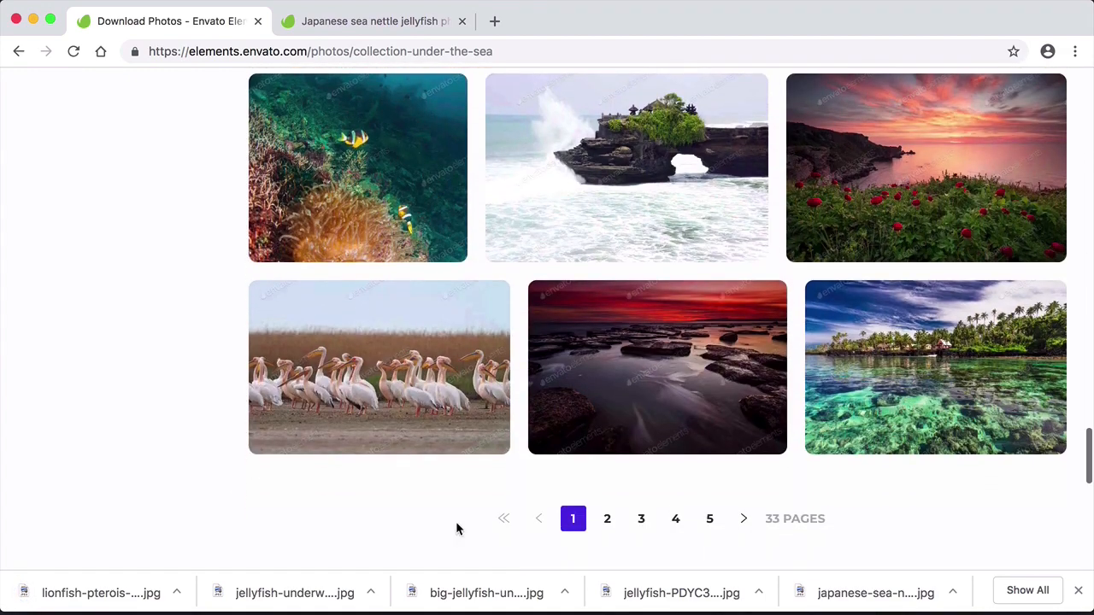
left_click(606, 519)
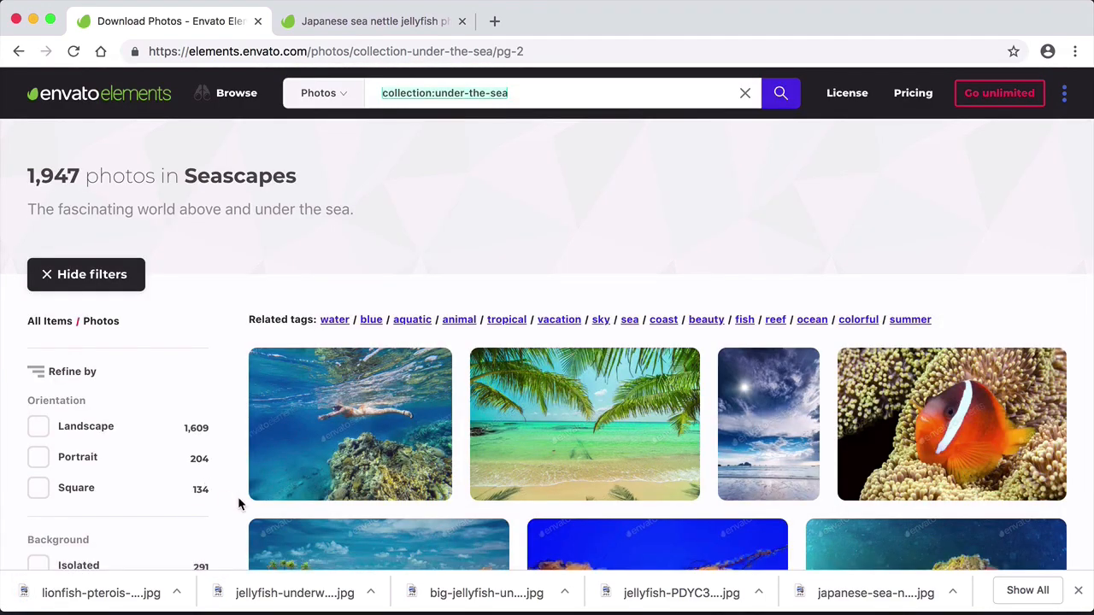
scroll(238, 498, "down", 5)
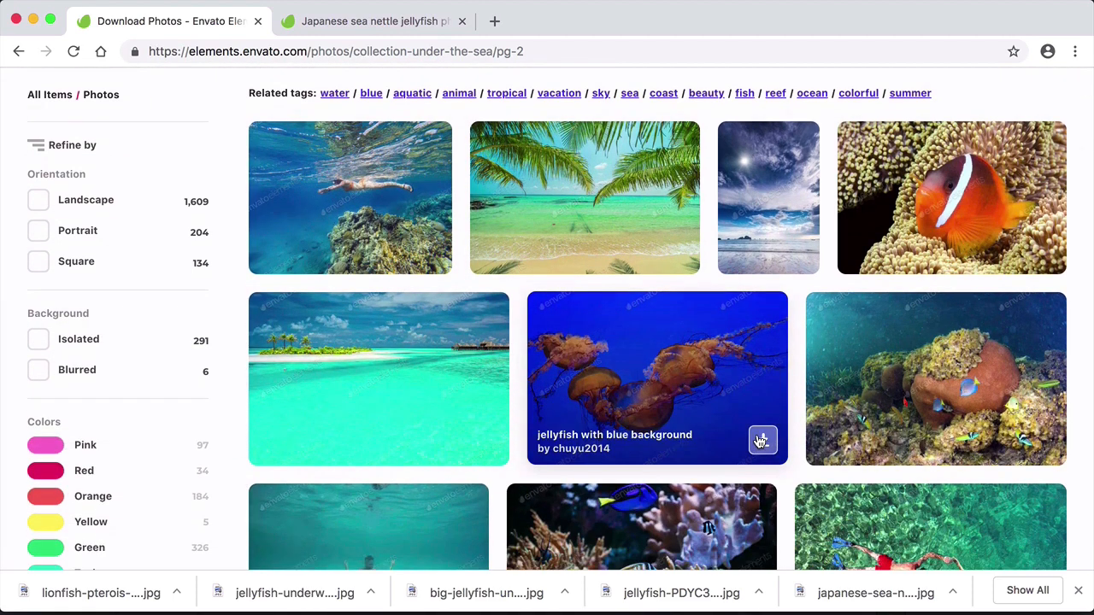
left_click(761, 440)
scroll(624, 491, "down", 3)
left_click(585, 492)
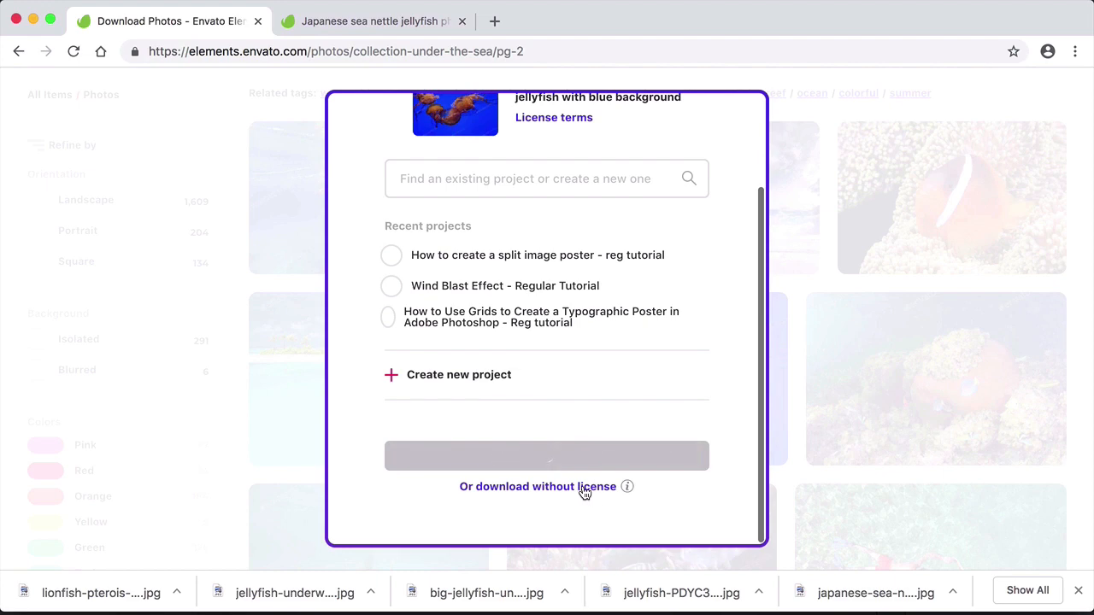
- Find the yellow blackspotted puffer fish photo further down page 2 and download it without a license
scroll(234, 475, "down", 5)
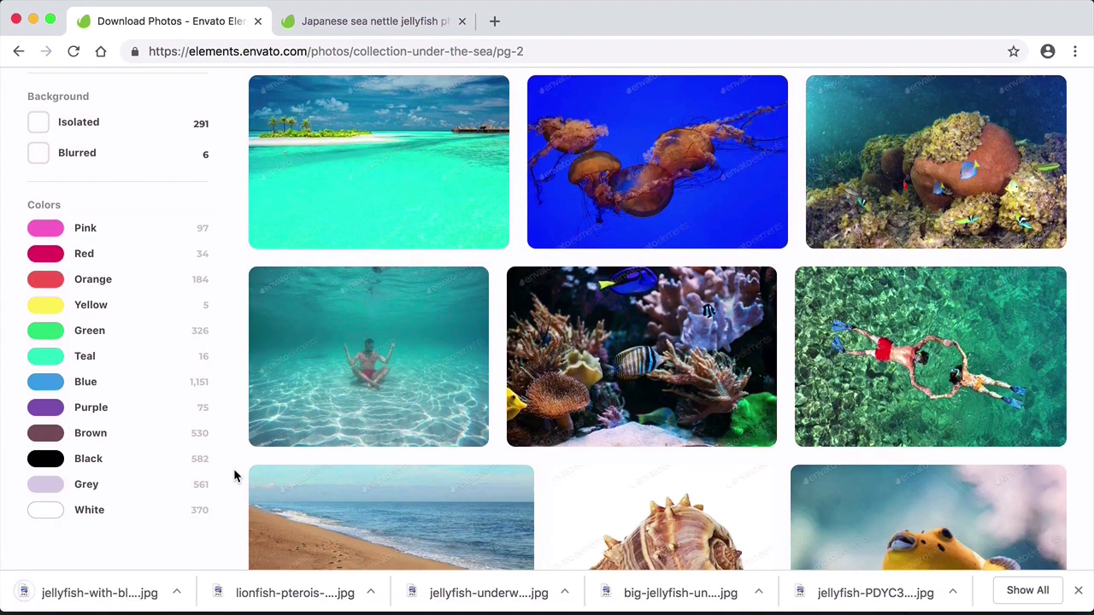
scroll(234, 474, "down", 4)
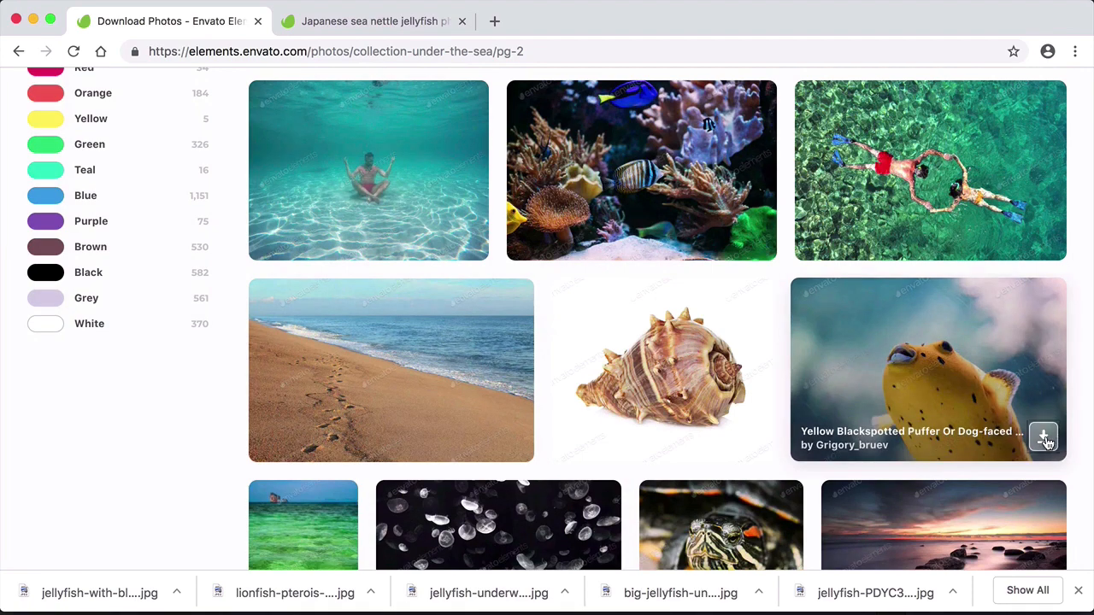
left_click(1045, 437)
scroll(606, 478, "down", 2)
left_click(589, 491)
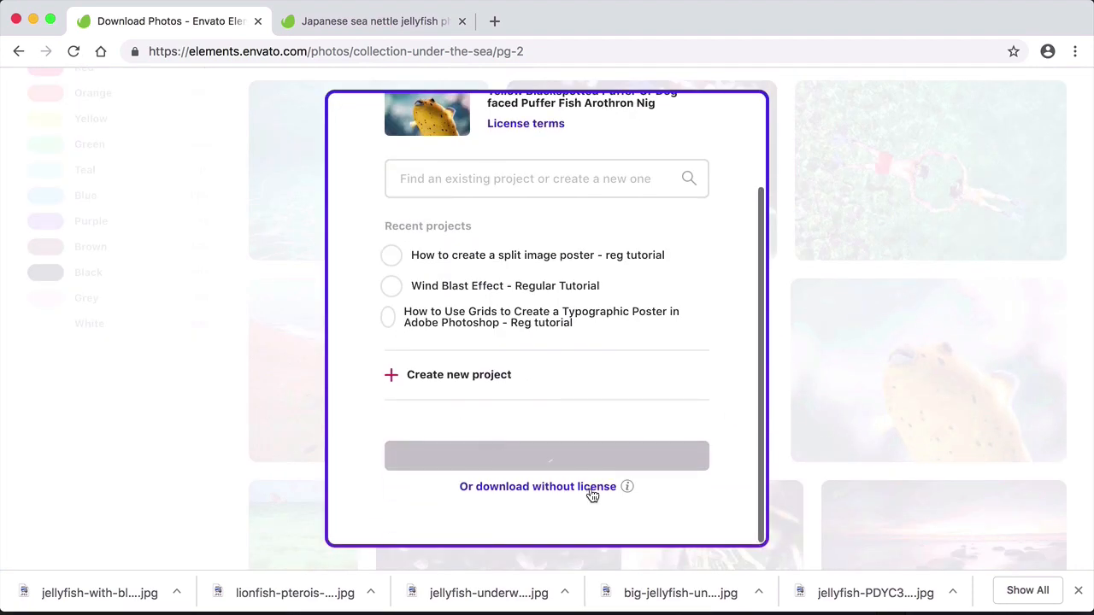
- Download the black-background photo "Jellyfish or Rhizostoma pulmo floating in aquarium" without a license
scroll(229, 493, "down", 4)
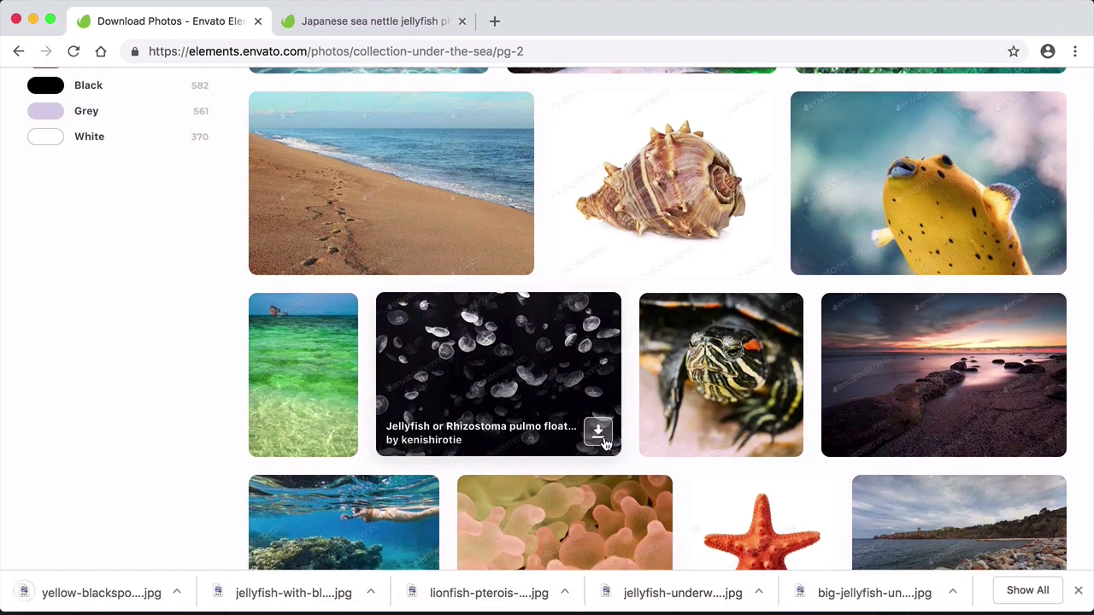
left_click(600, 434)
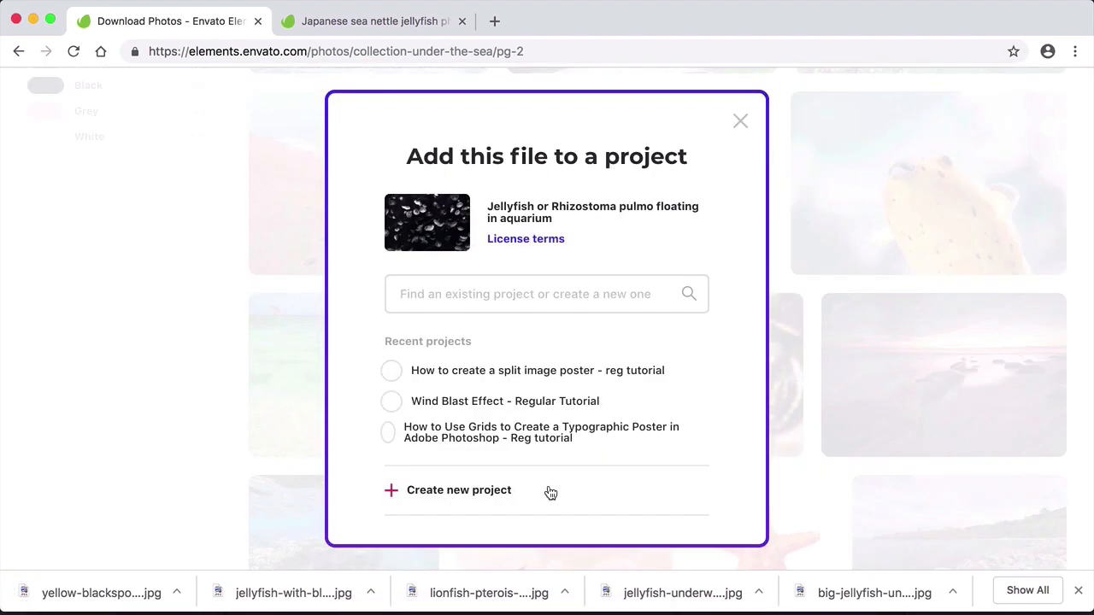
scroll(547, 490, "down", 2)
left_click(550, 488)
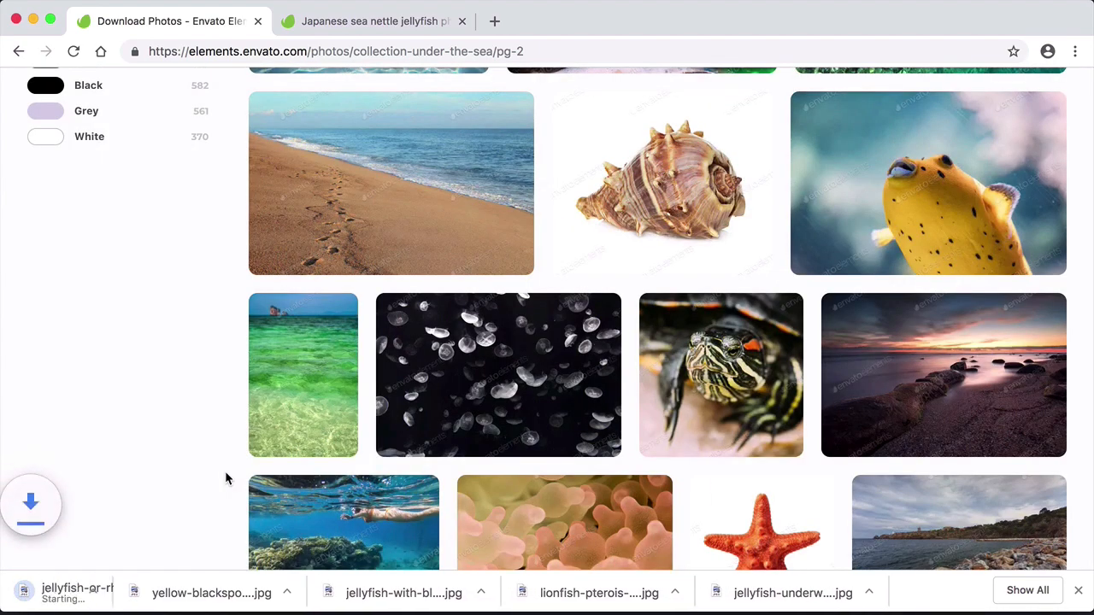
scroll(227, 476, "down", 3)
scroll(227, 476, "down", 3)
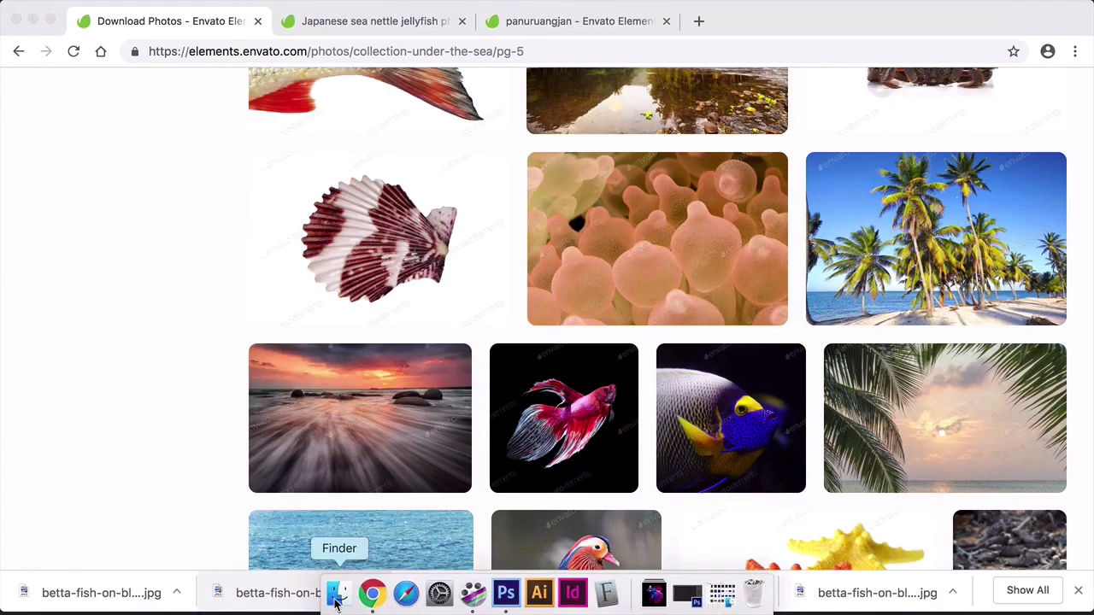
- Switch to Finder's Downloads folder and preview the downloaded sea-life photos at large size, starting with the actinia image
left_click(359, 596)
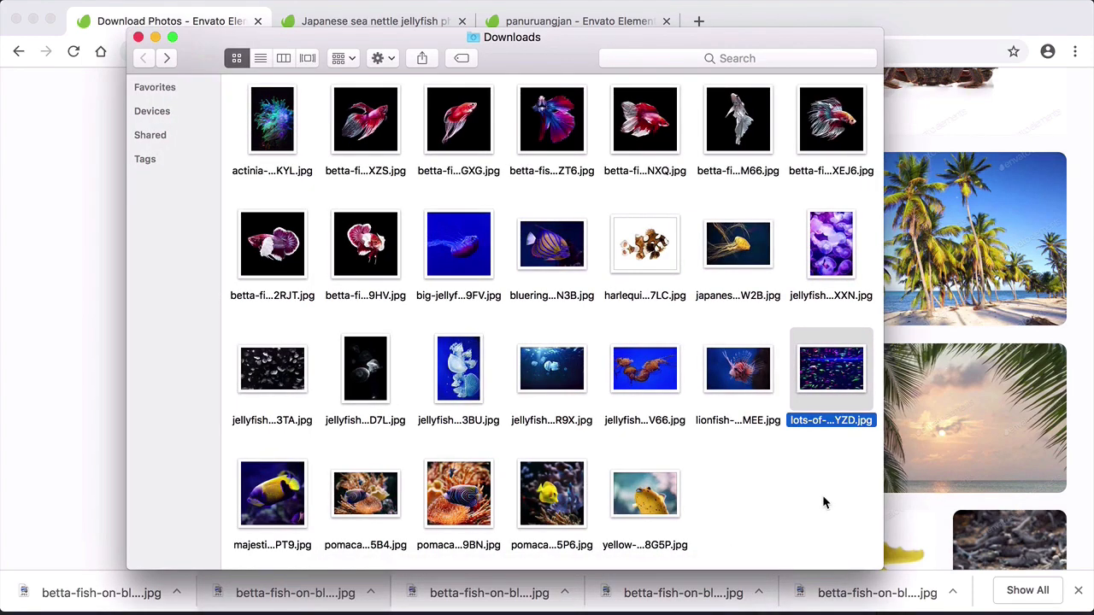
left_click(823, 499)
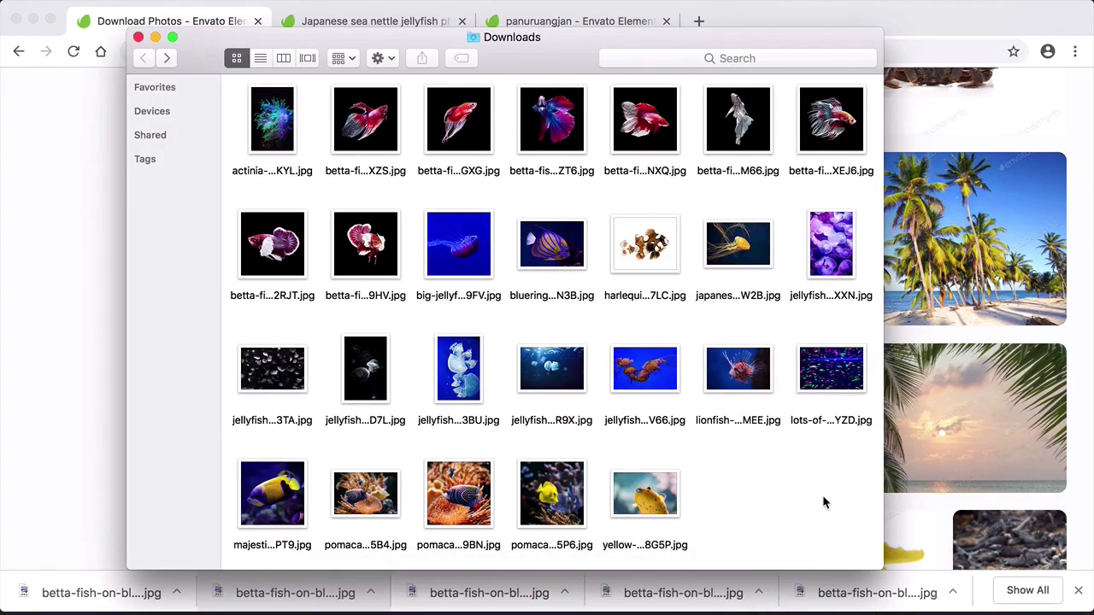
left_click(287, 160)
key("space")
key("Down")
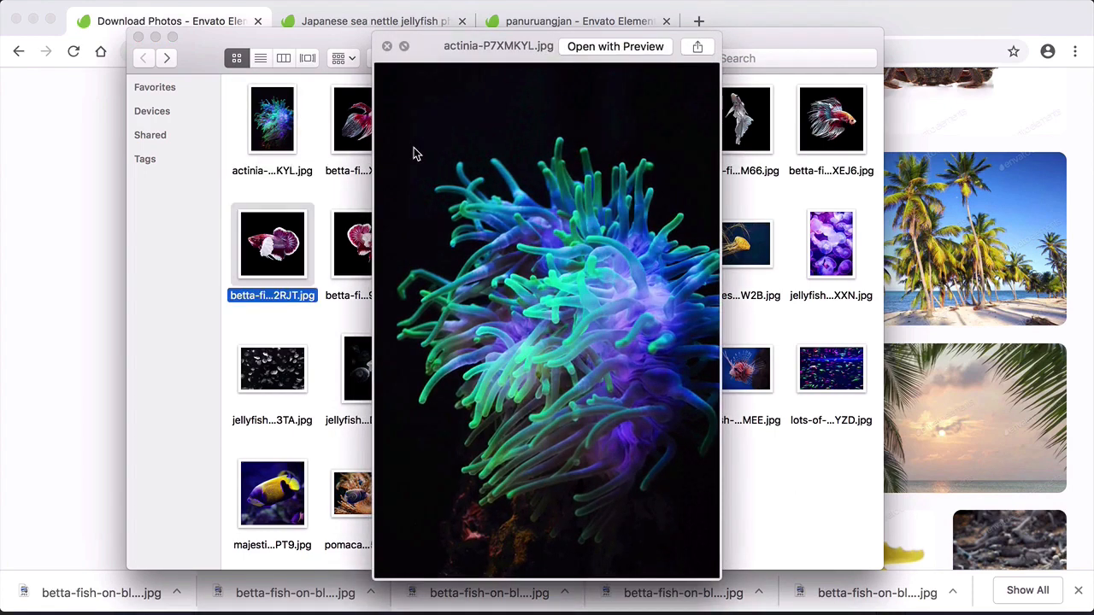
key("Right")
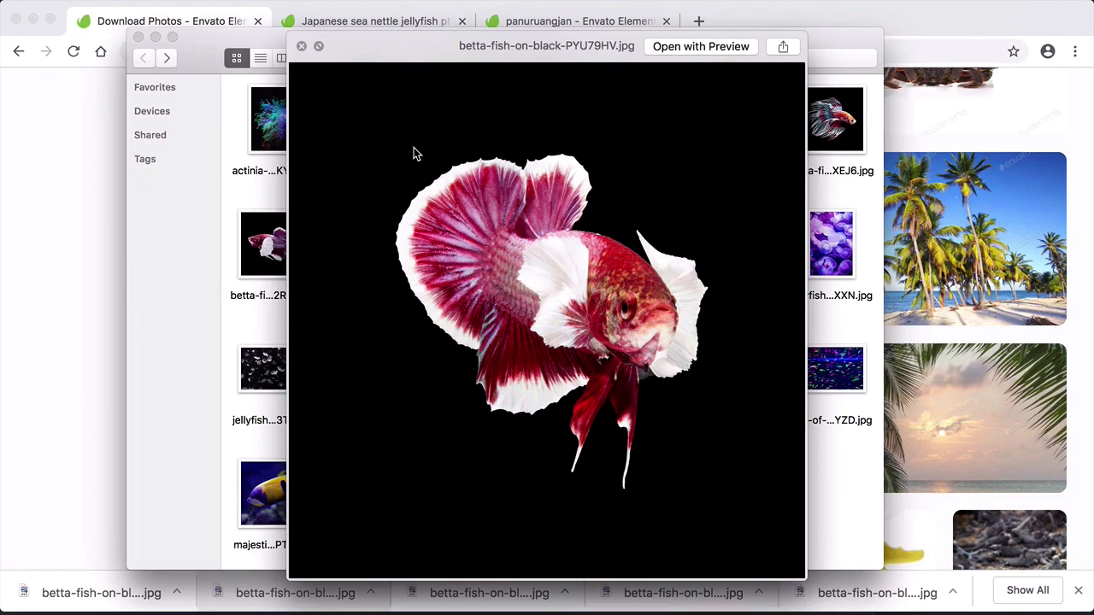
key("Right")
key("Right")
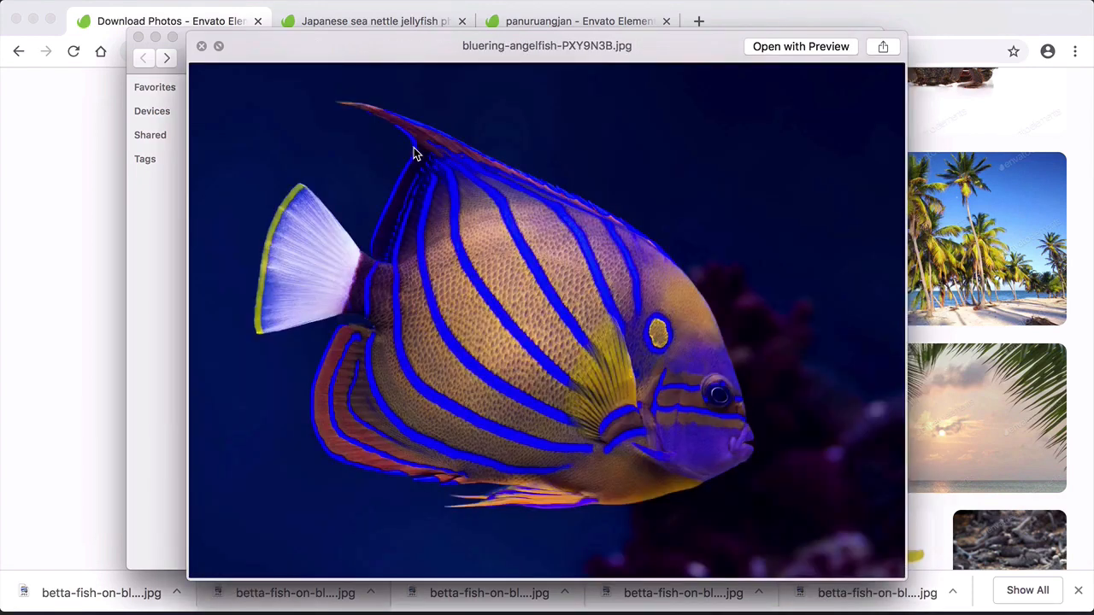
key("Right")
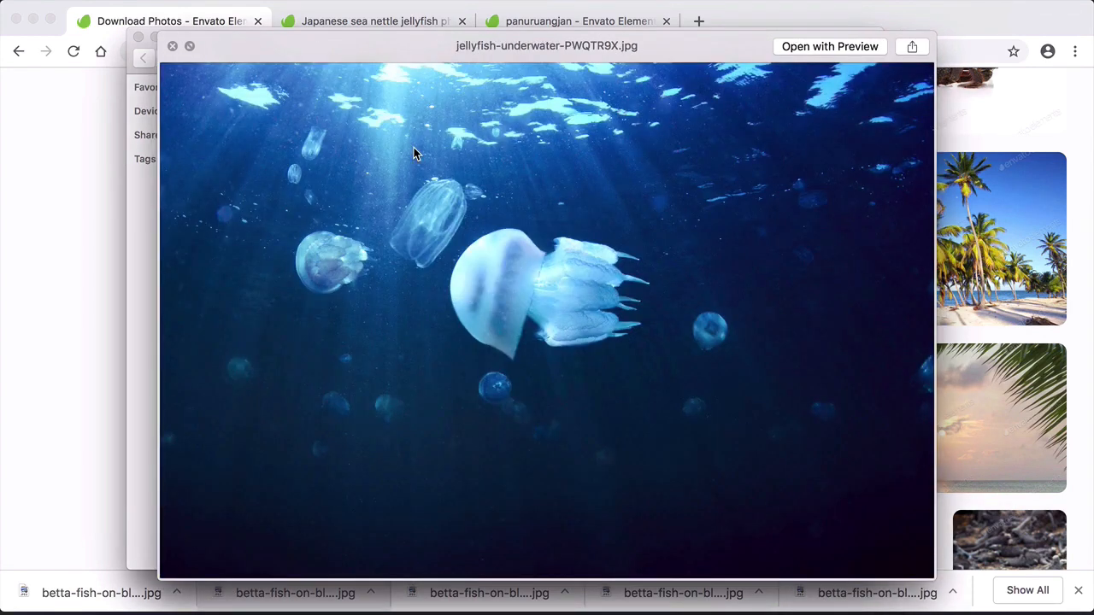
key("Right")
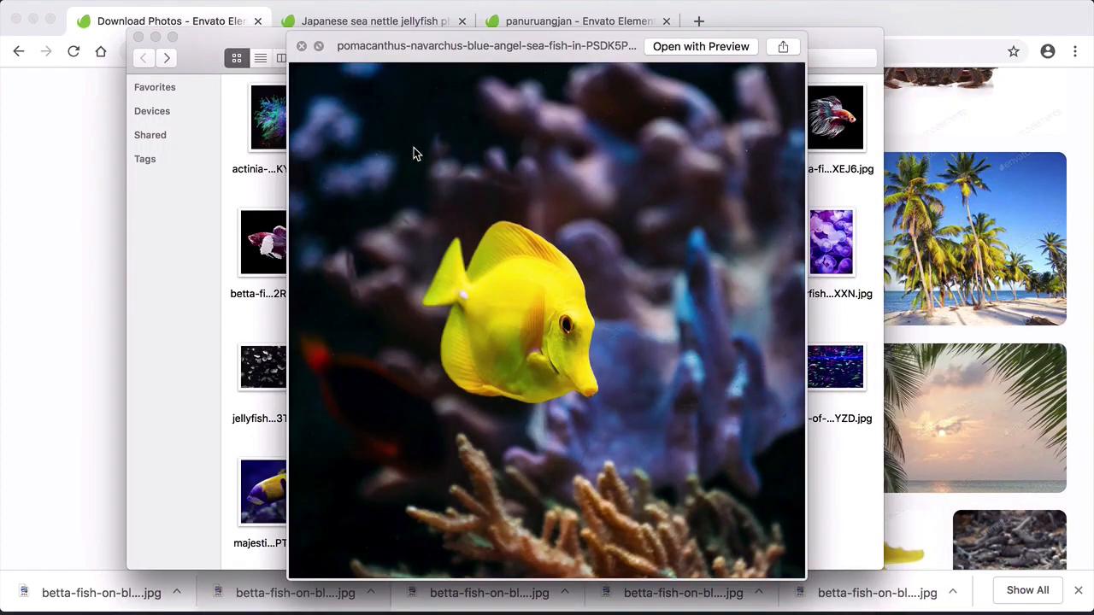
key("space")
left_click(751, 474)
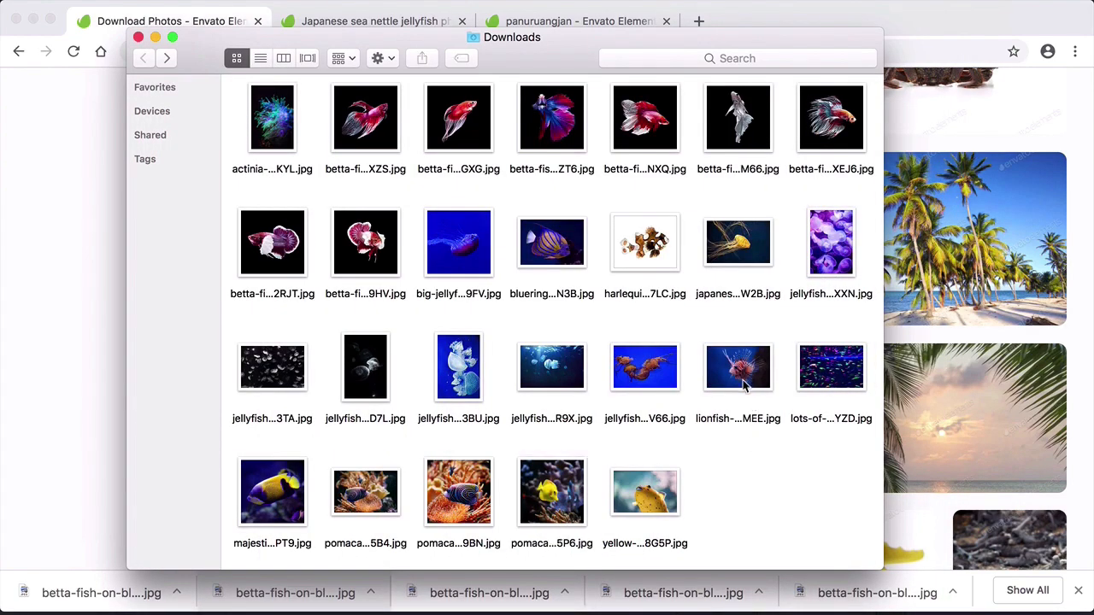
- Preview the harlequin sweetlips and the neighbouring downloads, from the Japanese sea nettle back to the bluering angelfish
left_click(740, 369)
key("Up")
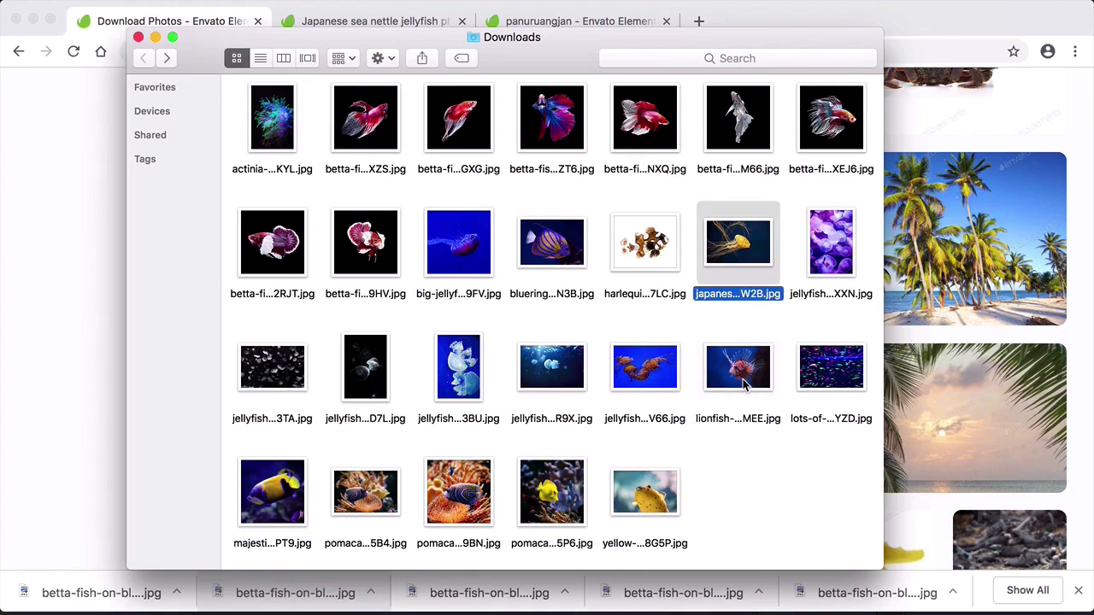
key("space")
key("Left")
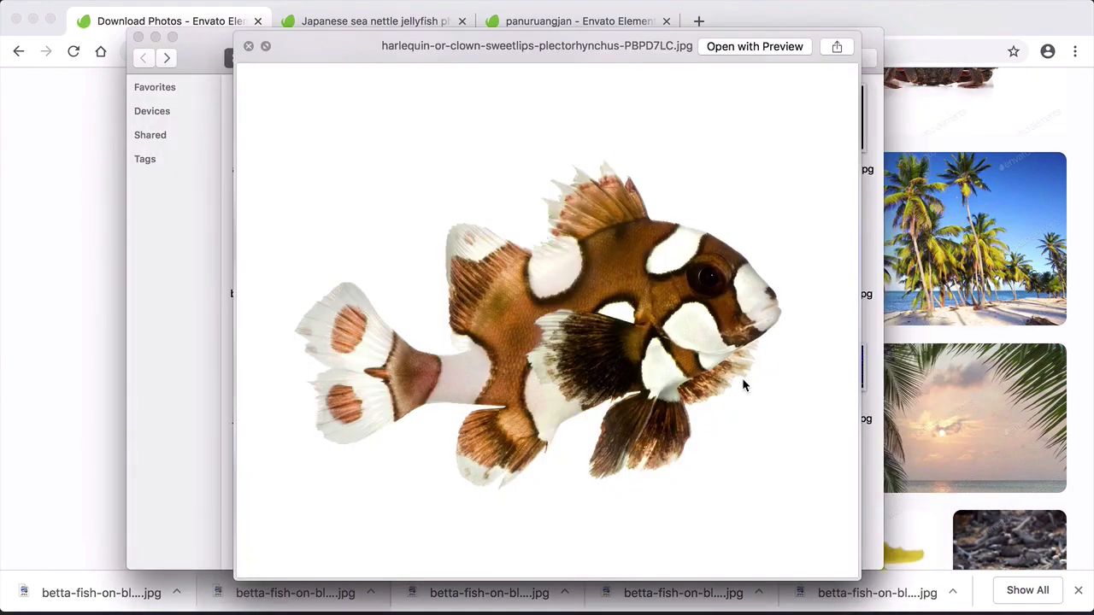
key("Left")
key("space")
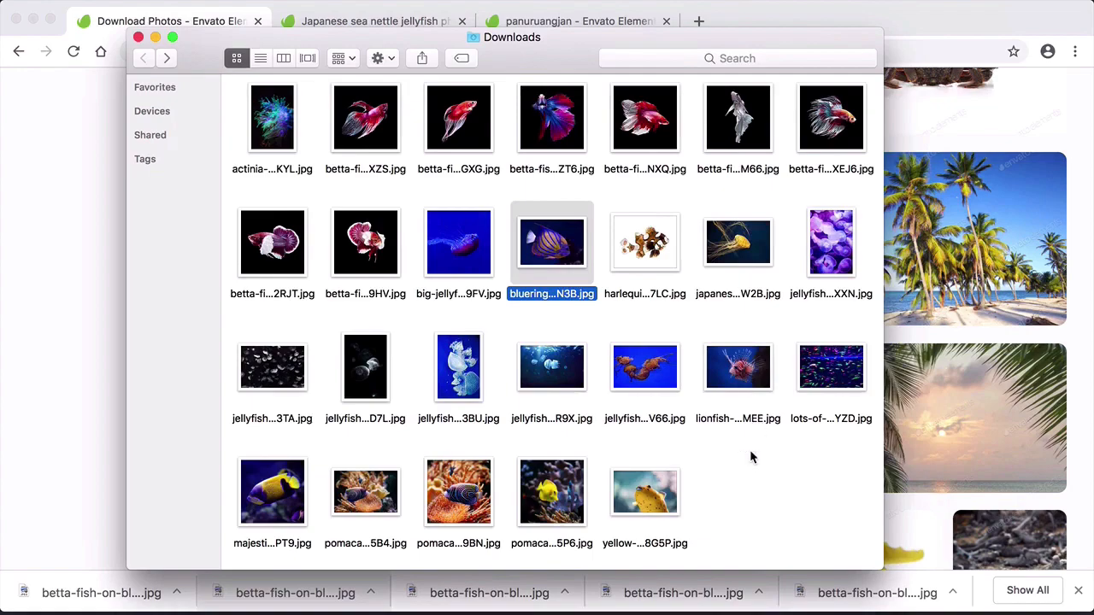
- Switch back to Chrome and open the Fonts category of Envato Elements
left_click(34, 176)
scroll(108, 235, "up", 10)
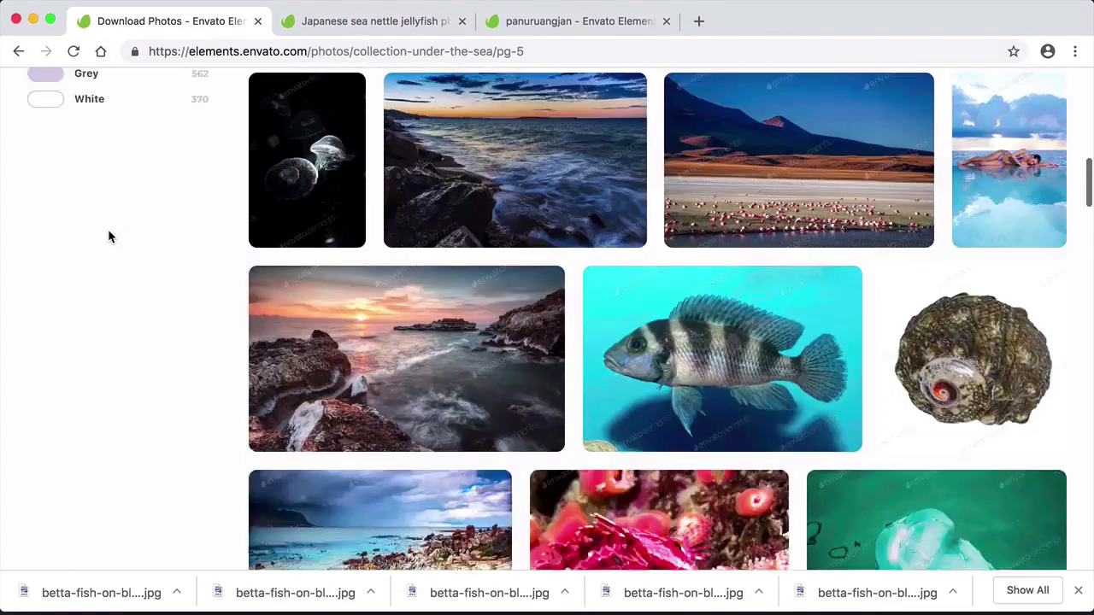
scroll(108, 229, "up", 10)
mouse_move(240, 100)
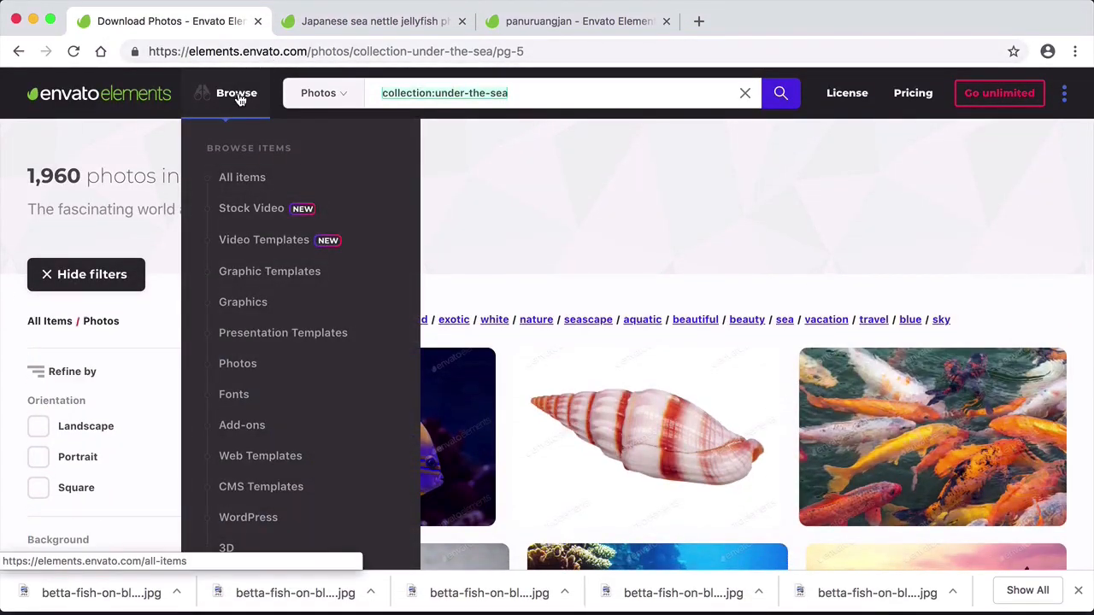
left_click(232, 397)
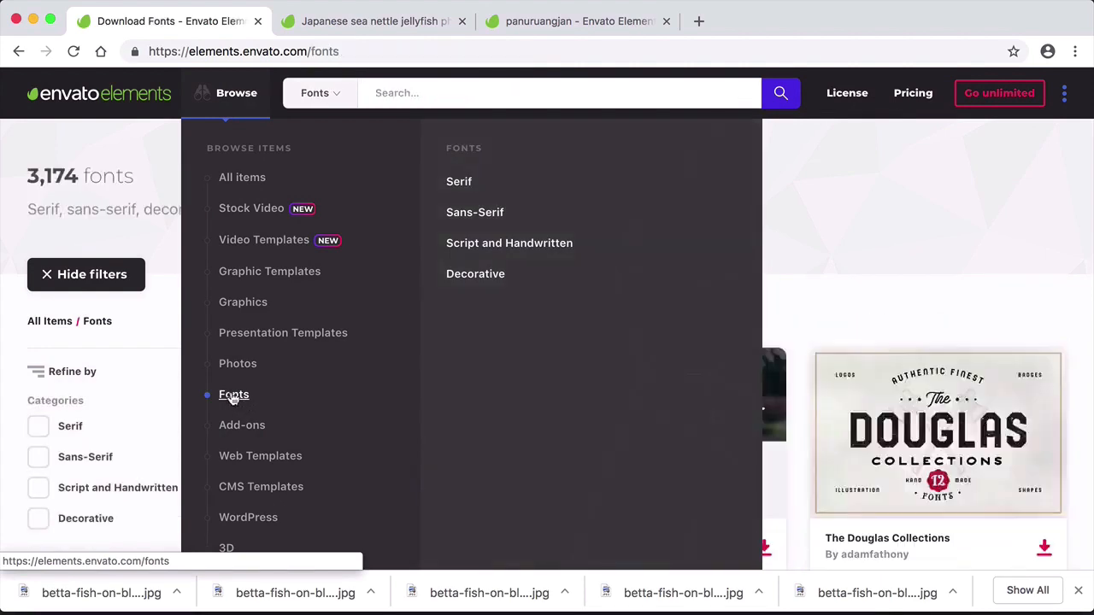
- Look through the popular typefaces in the Fonts category and the filters offered for narrowing them
scroll(1077, 389, "down", 1)
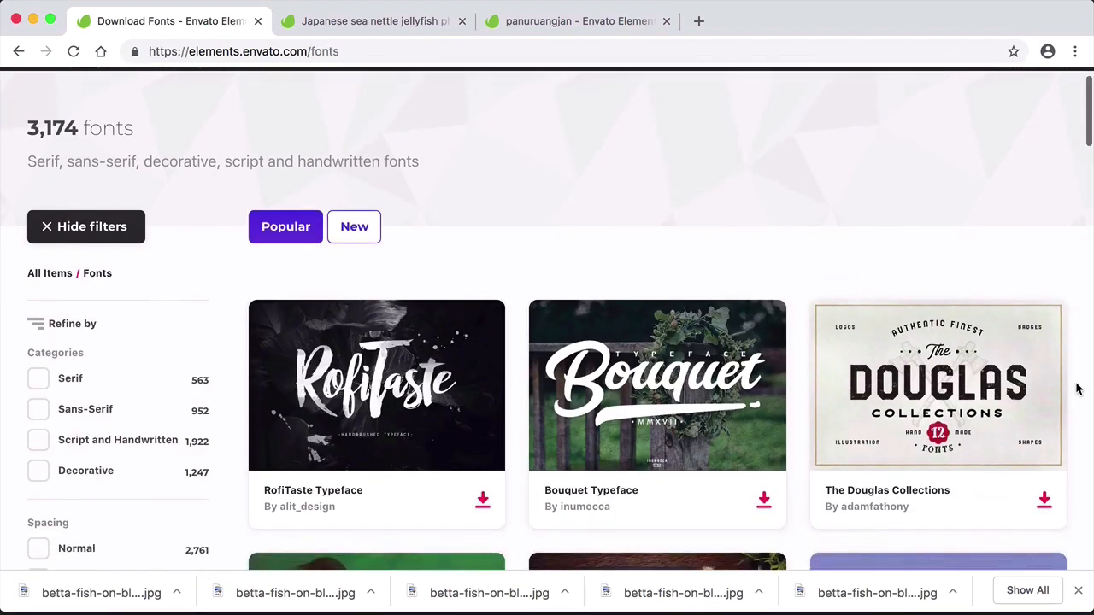
scroll(1077, 388, "down", 3)
scroll(1077, 389, "down", 5)
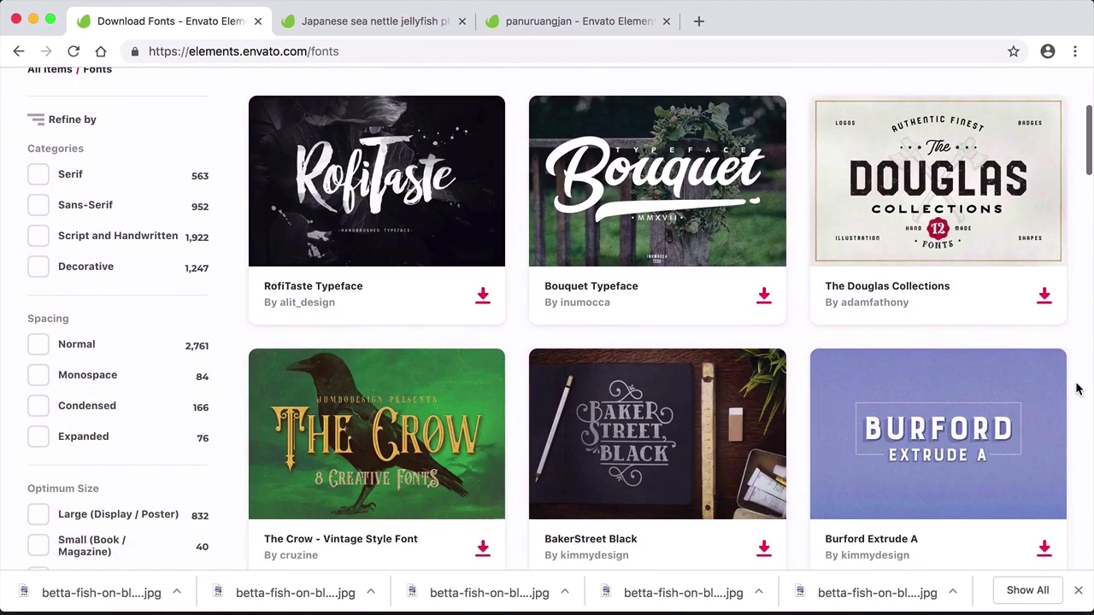
scroll(1077, 389, "up", 1)
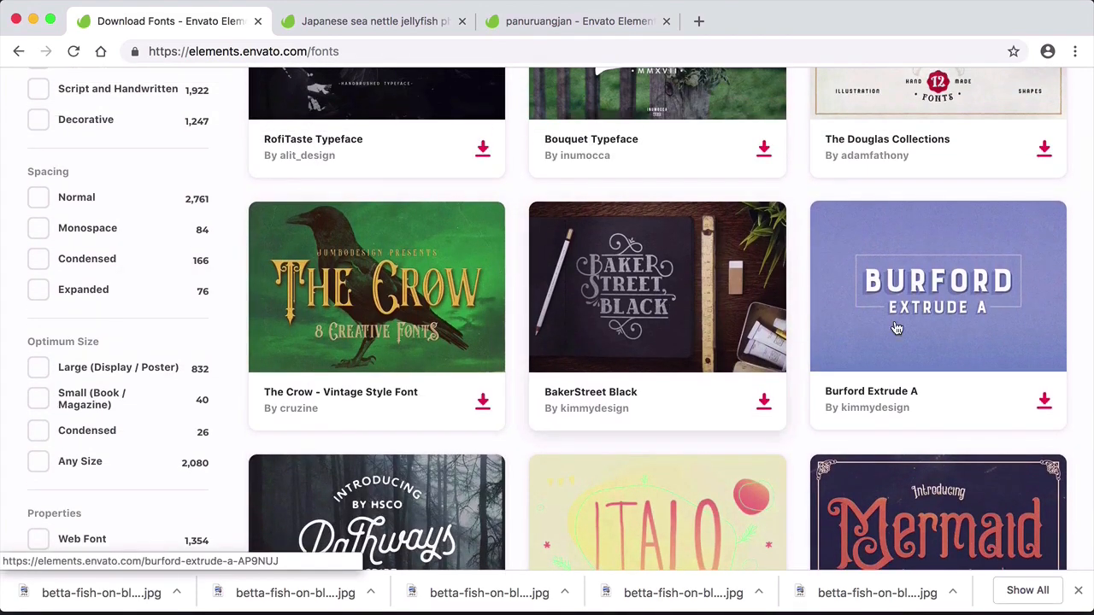
scroll(1082, 367, "down", 6)
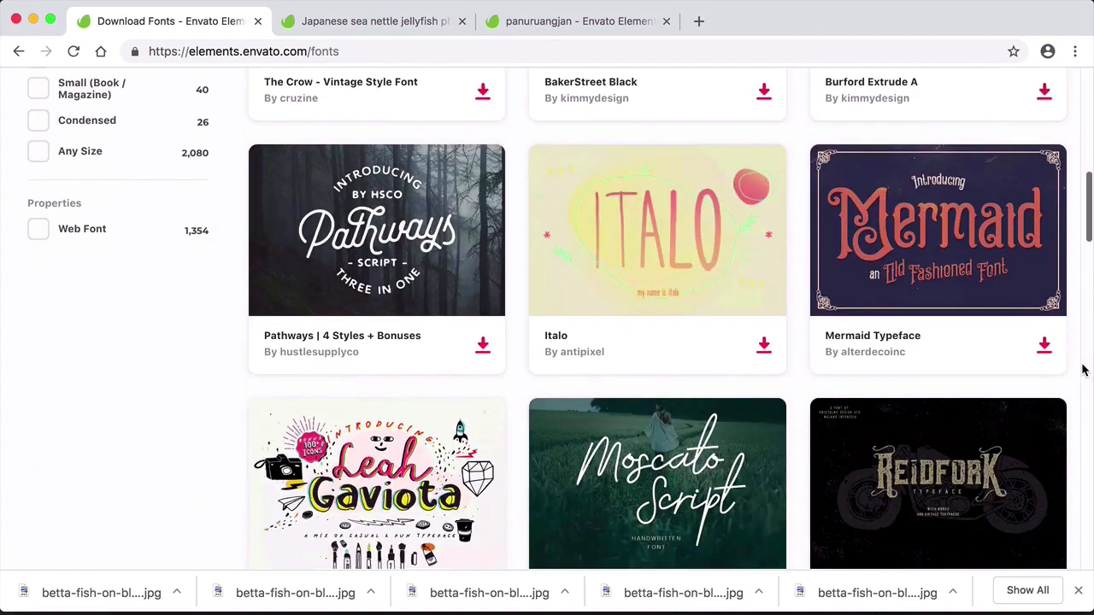
scroll(1081, 370, "down", 6)
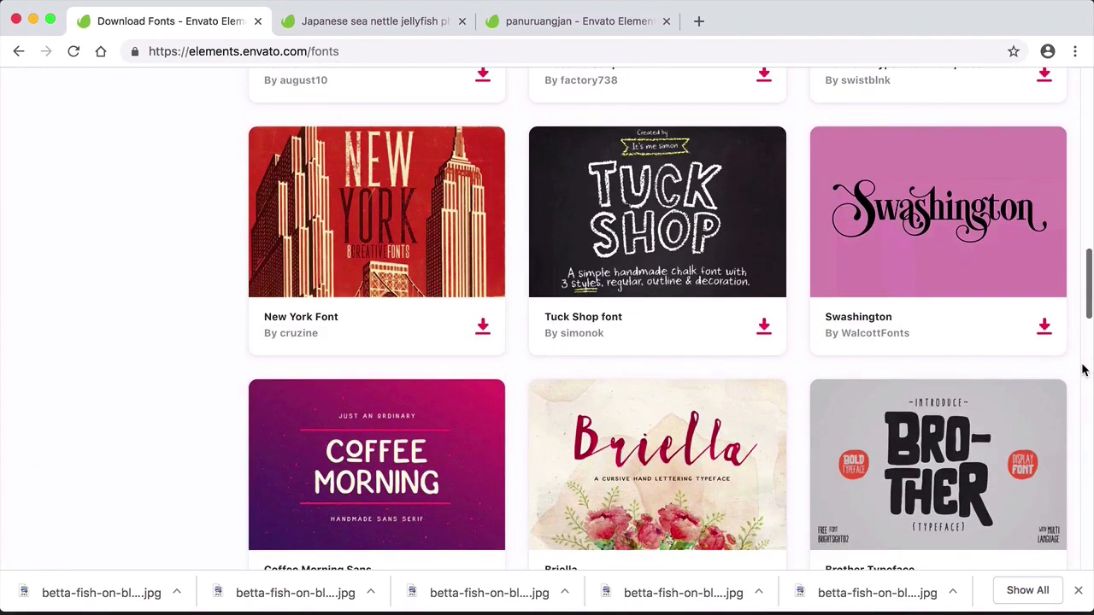
scroll(1081, 369, "up", 12)
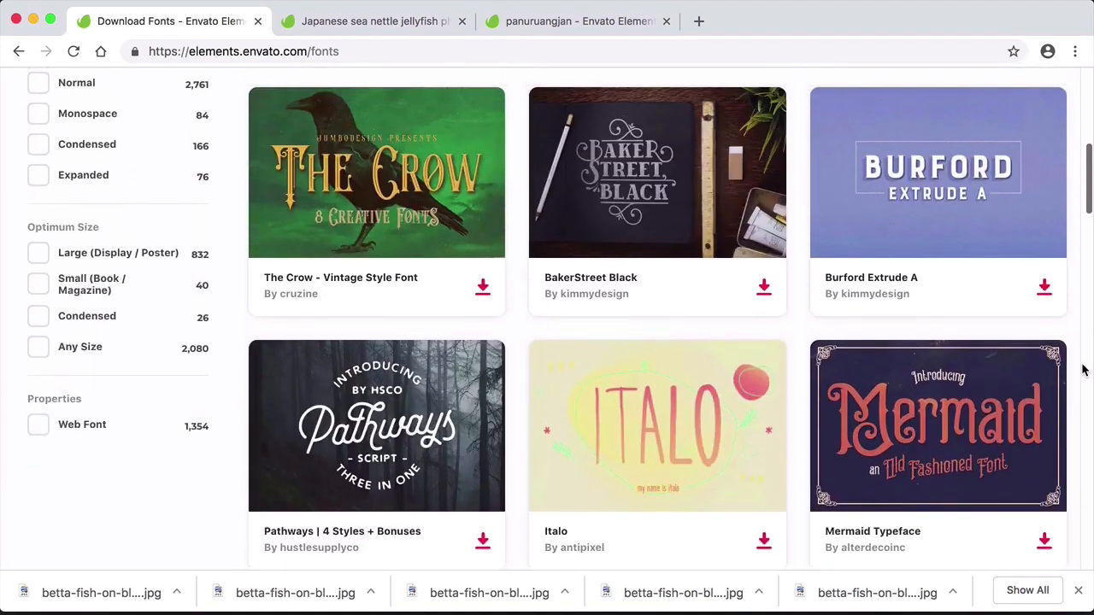
scroll(163, 231, "up", 3)
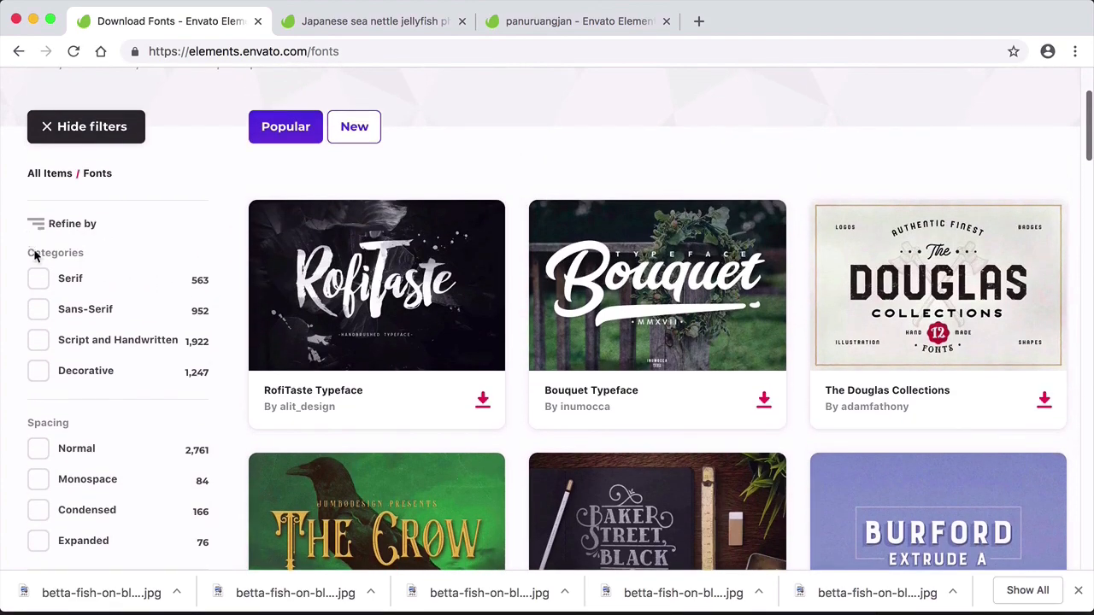
- Narrow the Fonts category to Sans-Serif and look through the filtered typefaces
left_click(39, 311)
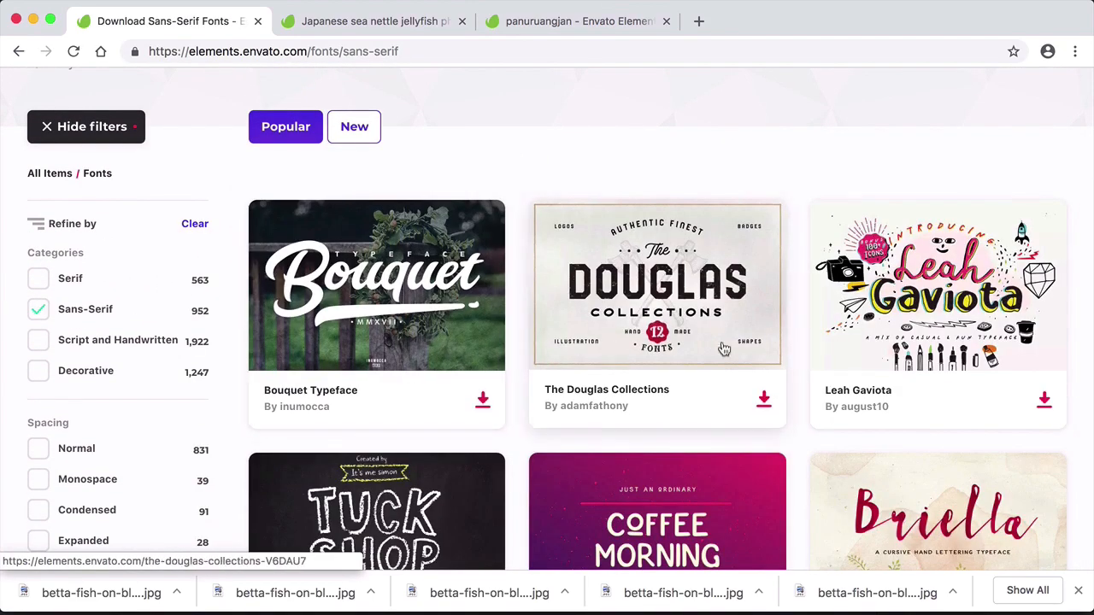
scroll(1081, 428, "down", 5)
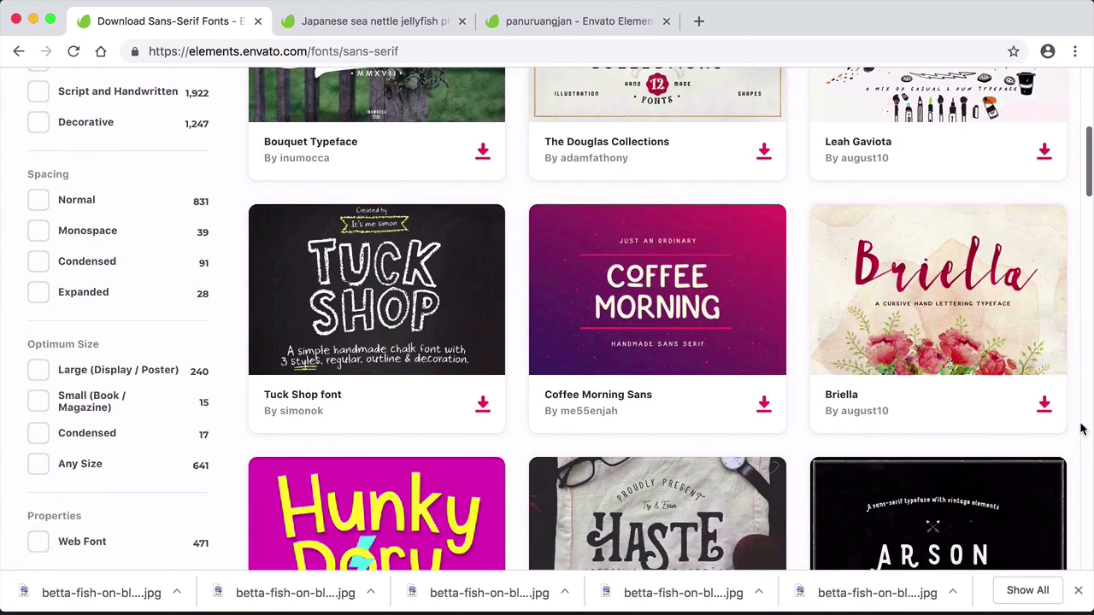
scroll(1082, 427, "down", 4)
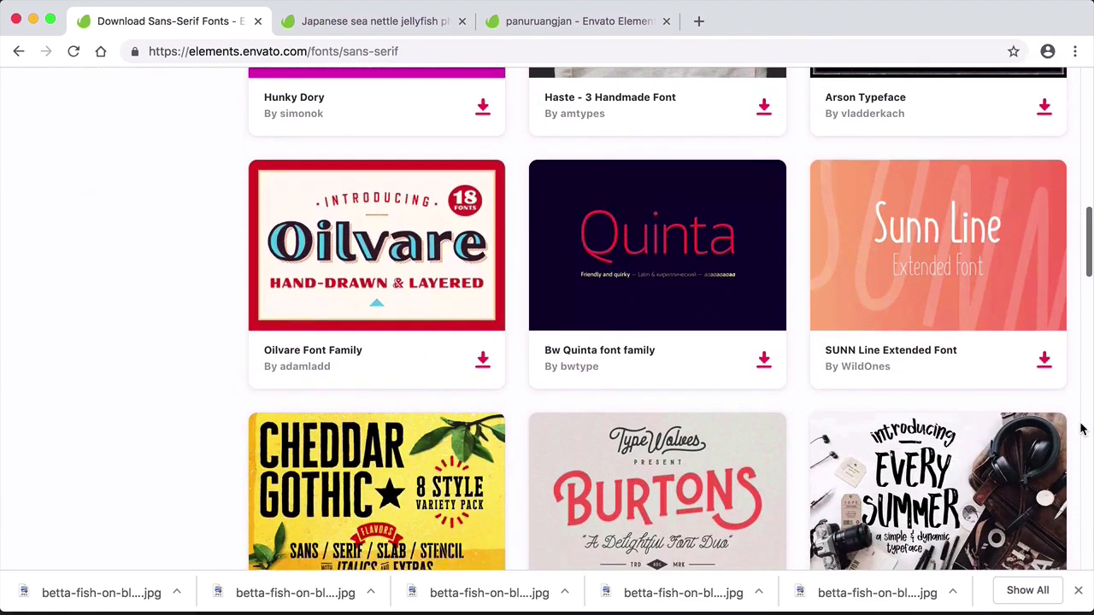
- Open the Bw Quinta font family in a separate tab and close the two leftover stock-photo tabs
right_click(647, 225)
left_click(725, 237)
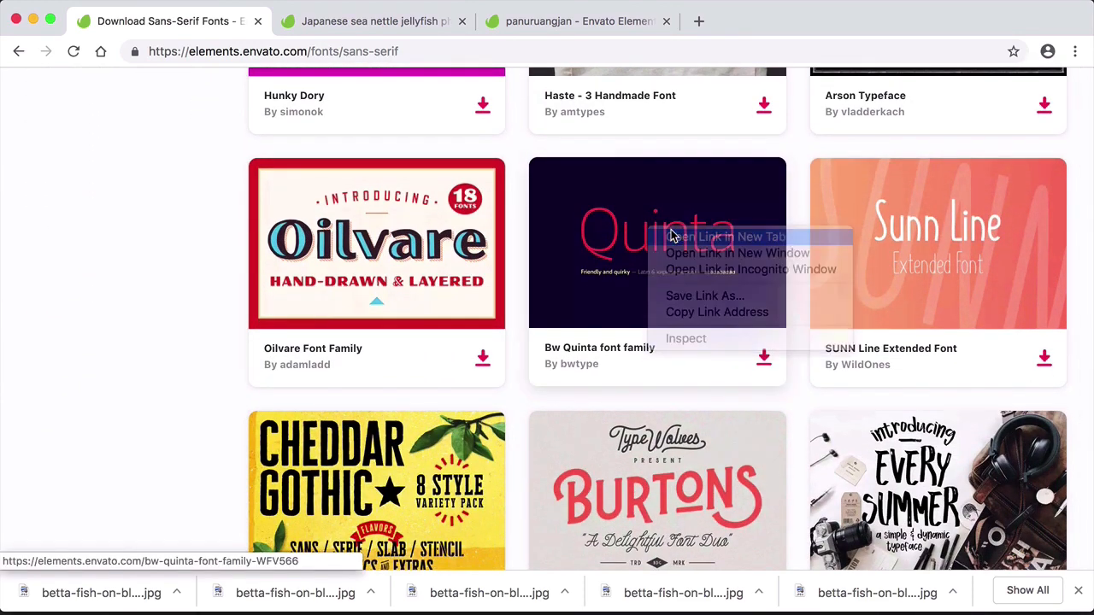
left_click(461, 21)
left_click(462, 20)
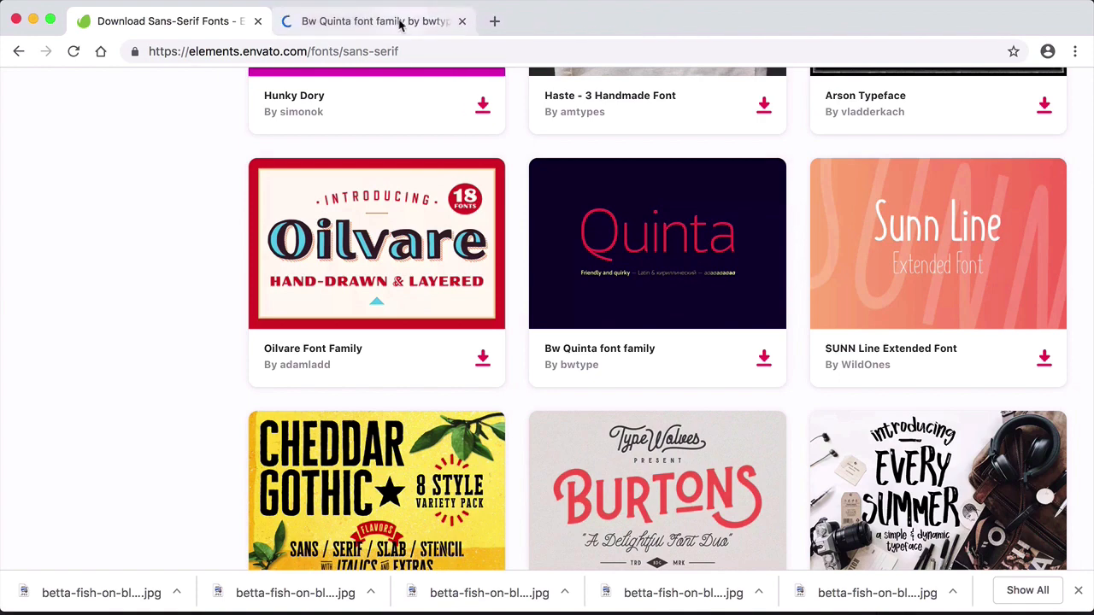
- Review the Bw Quinta font family page and download the font without a license
left_click(398, 23)
scroll(779, 248, "down", 3)
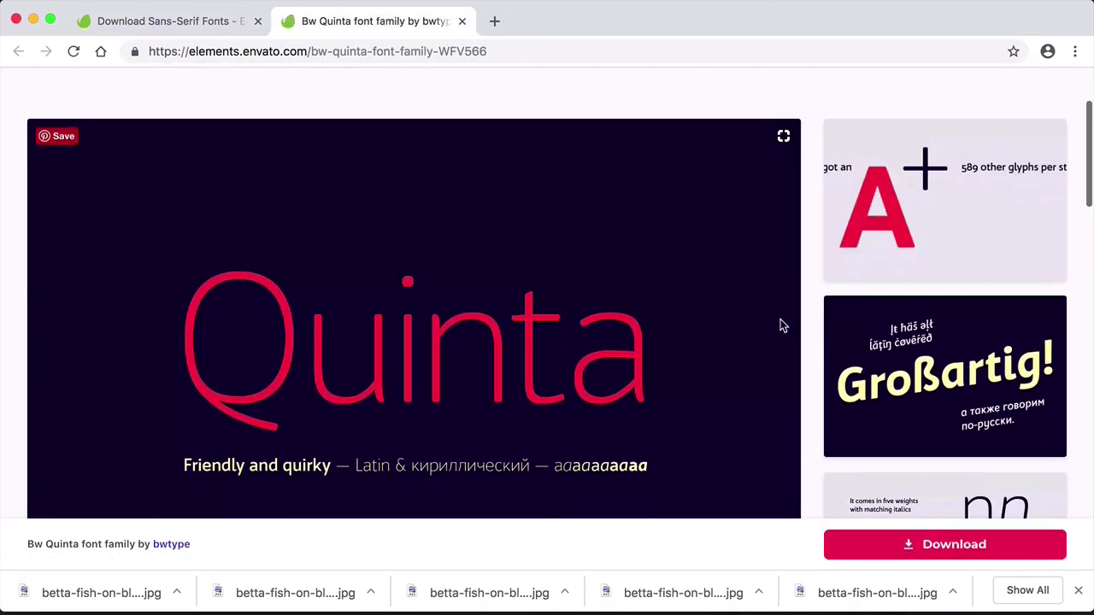
scroll(752, 342, "up", 3)
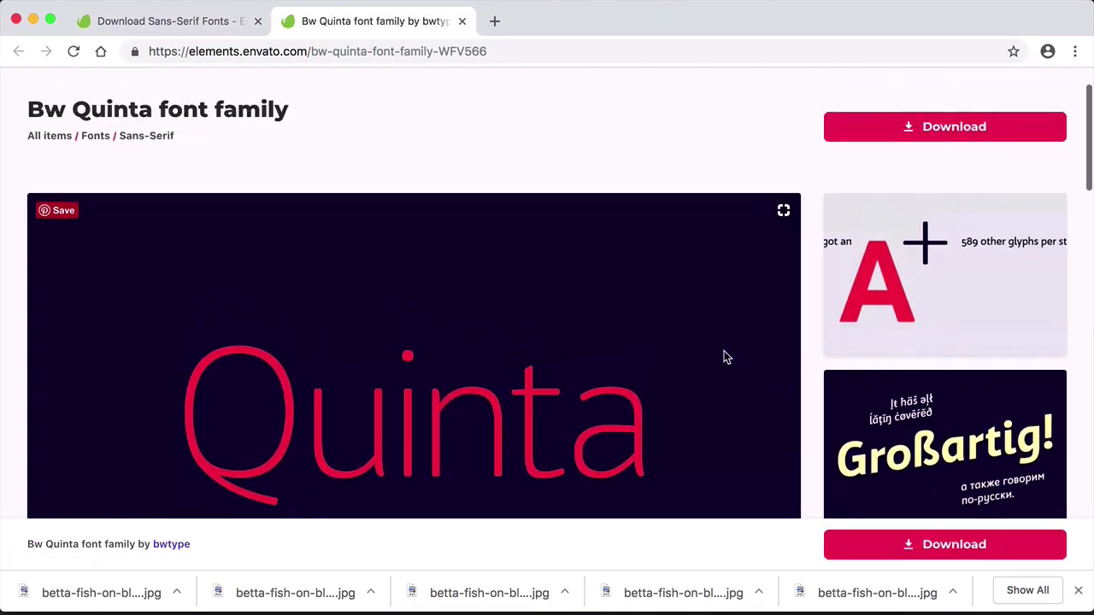
left_click(920, 181)
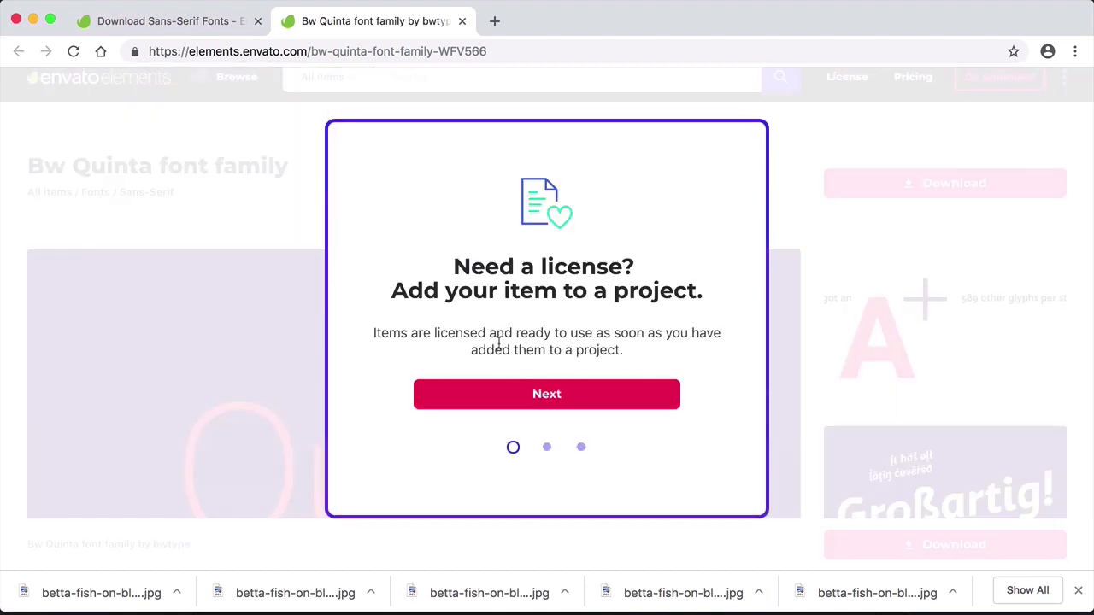
left_click(580, 447)
left_click(547, 394)
scroll(605, 436, "down", 3)
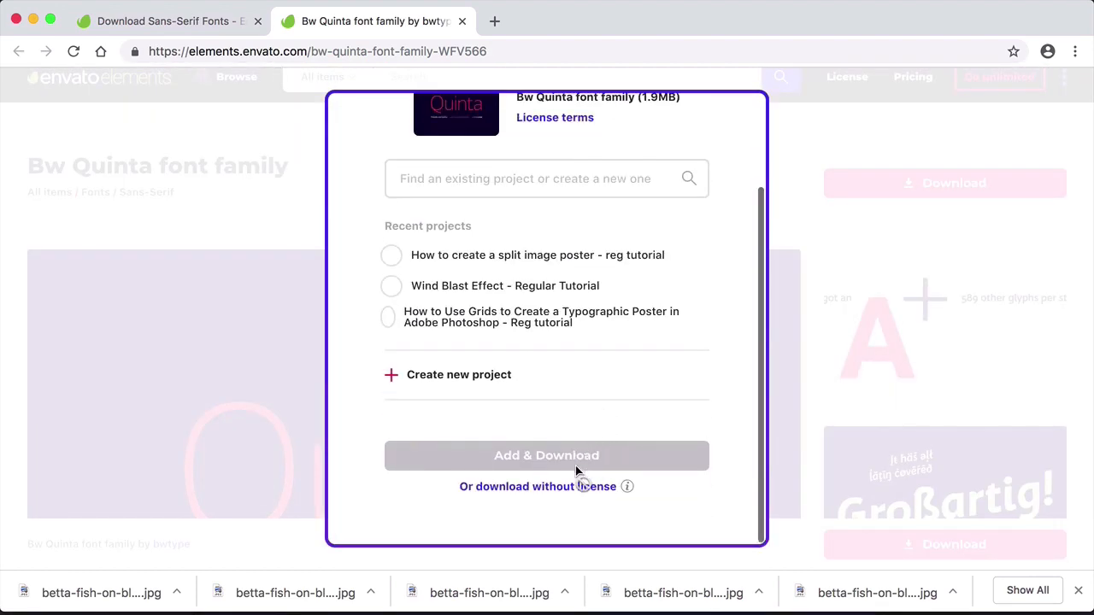
left_click(566, 487)
- Return to the Sans-Serif font list, find the Morton typeface and open it in a separate tab
left_click(179, 21)
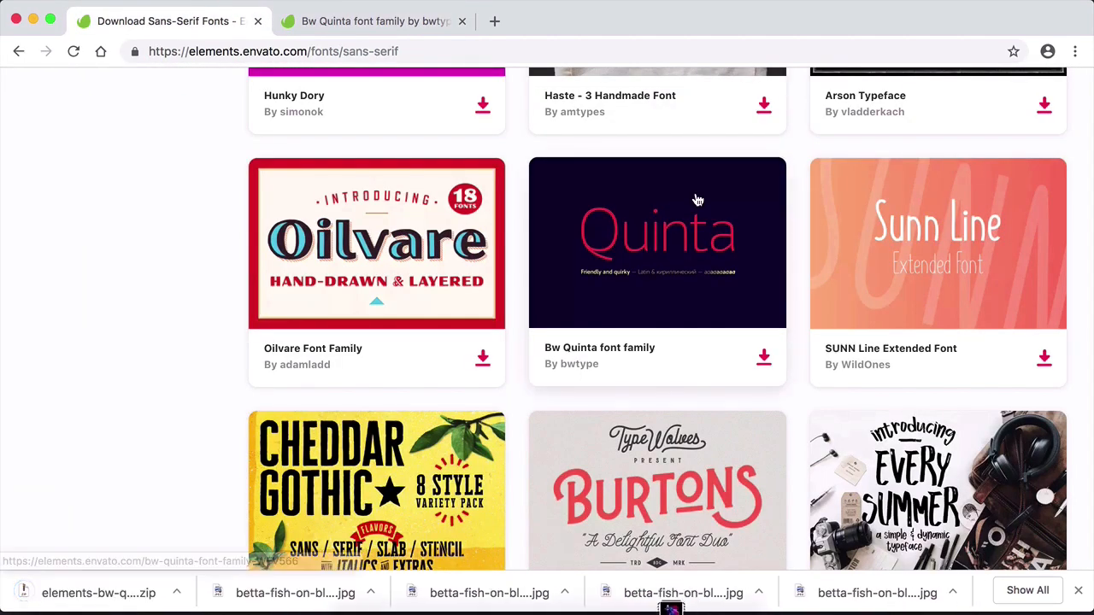
scroll(217, 351, "down", 6)
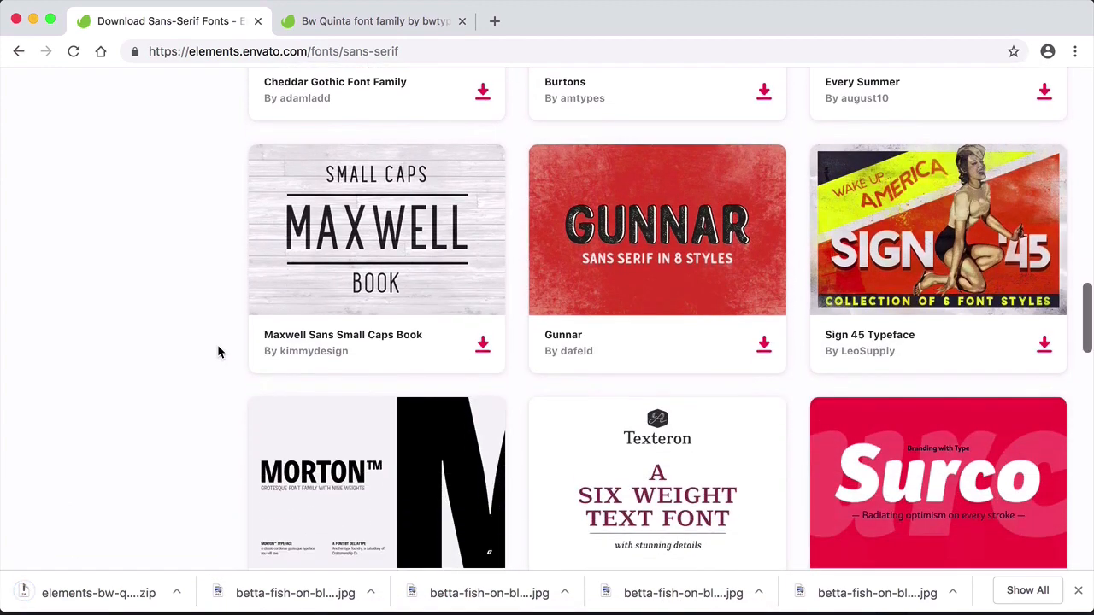
right_click(384, 480)
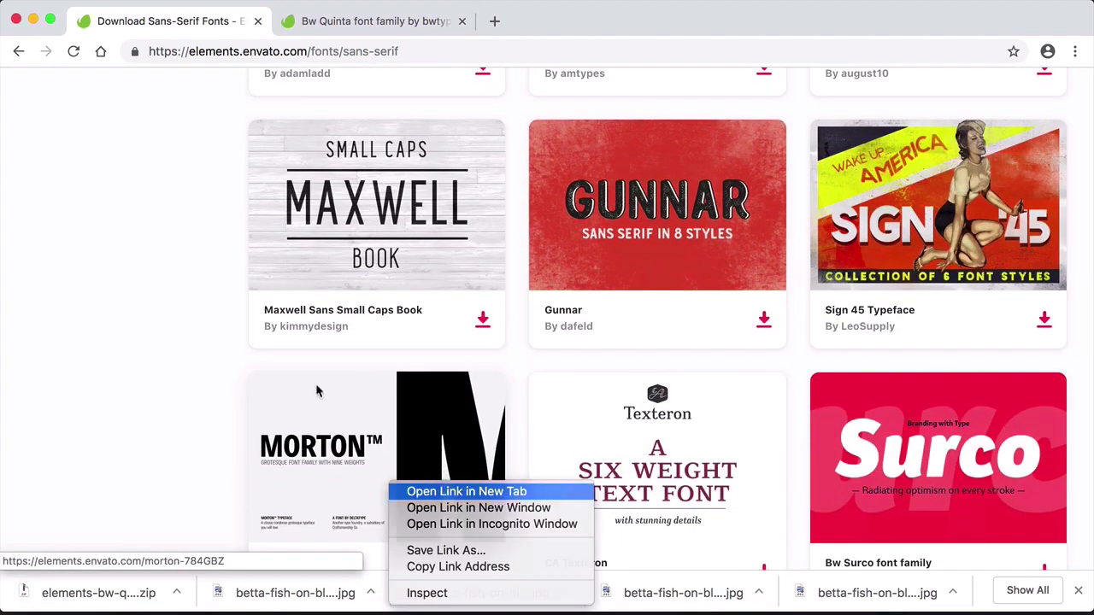
left_click(414, 491)
left_click(549, 22)
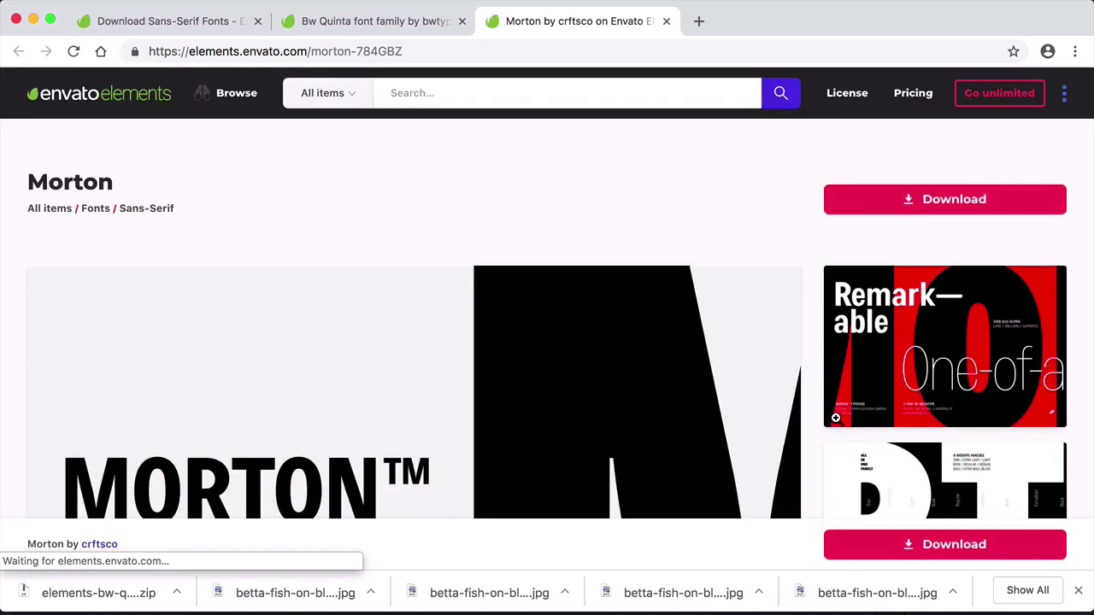
- Review the Morton previews and description, and download the font without a license
scroll(836, 419, "down", 1)
scroll(836, 418, "up", 1)
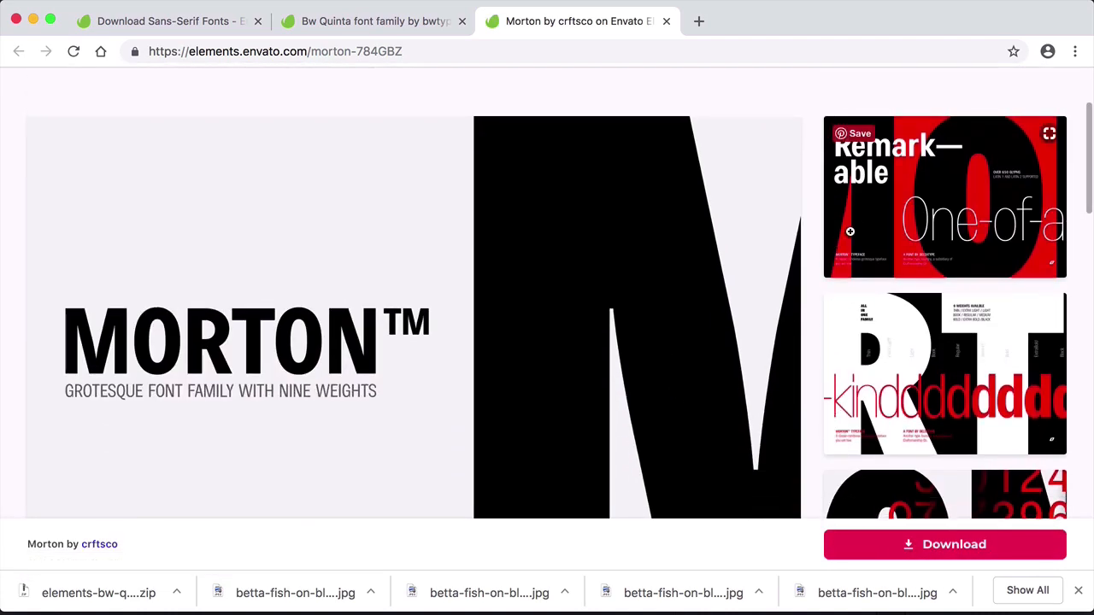
scroll(672, 412, "down", 6)
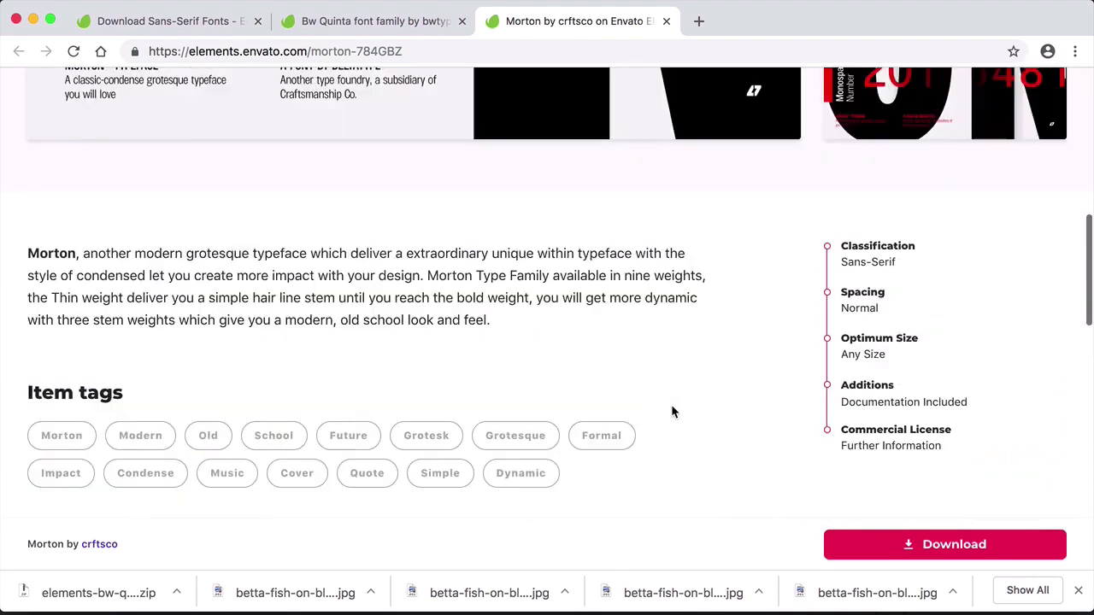
scroll(671, 410, "up", 7)
left_click(948, 206)
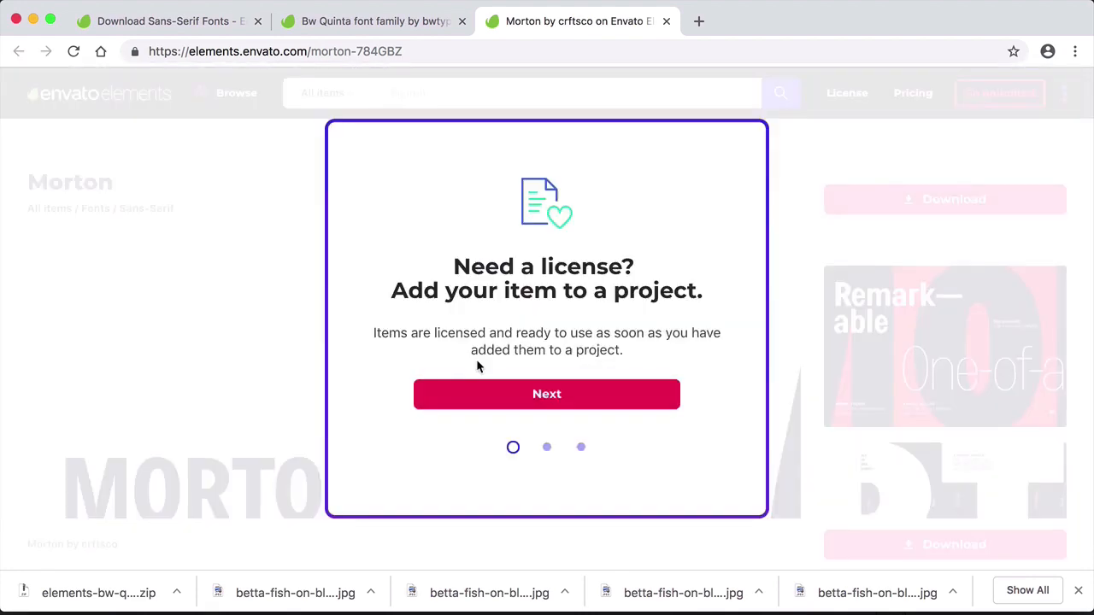
left_click(571, 447)
left_click(540, 395)
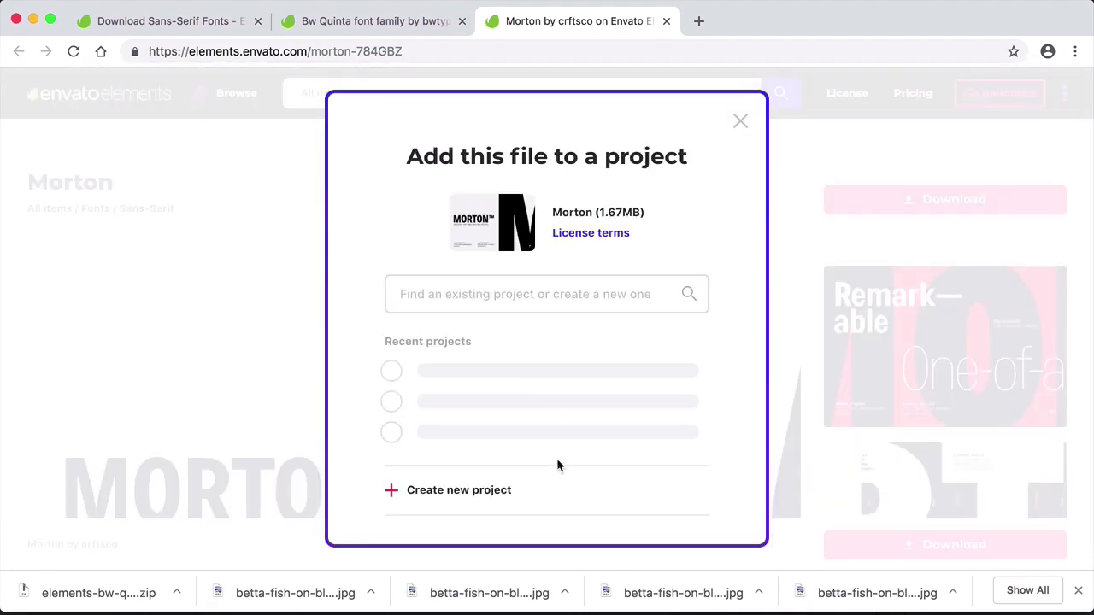
scroll(557, 461, "down", 3)
left_click(544, 487)
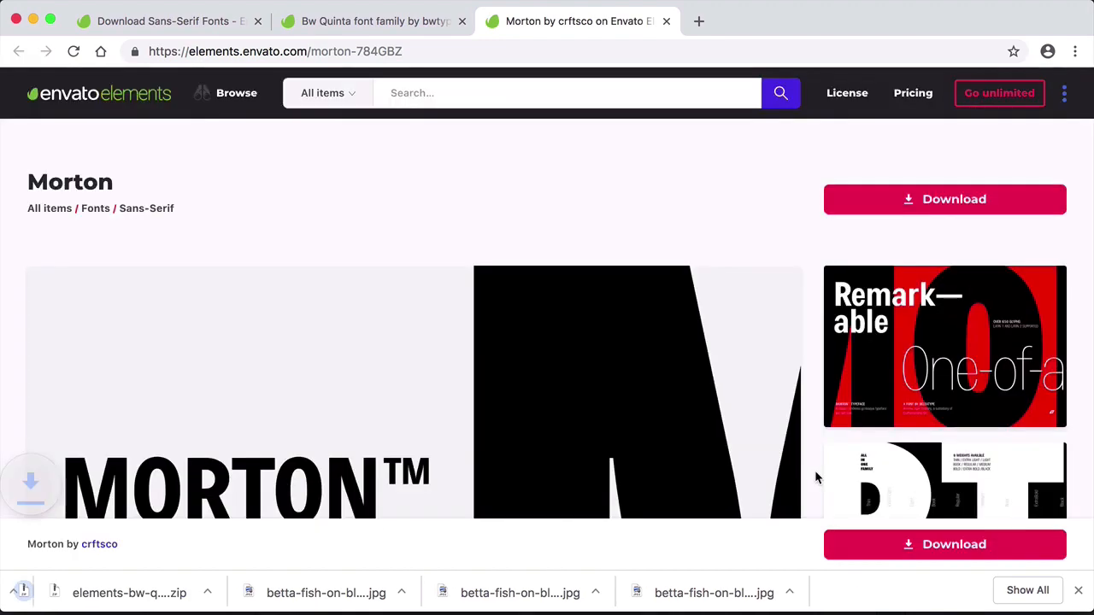
- Check the related crftsco fonts on the Morton page, and open the full bwtype collection from the Bw Quinta page
scroll(814, 470, "down", 12)
scroll(814, 470, "down", 3)
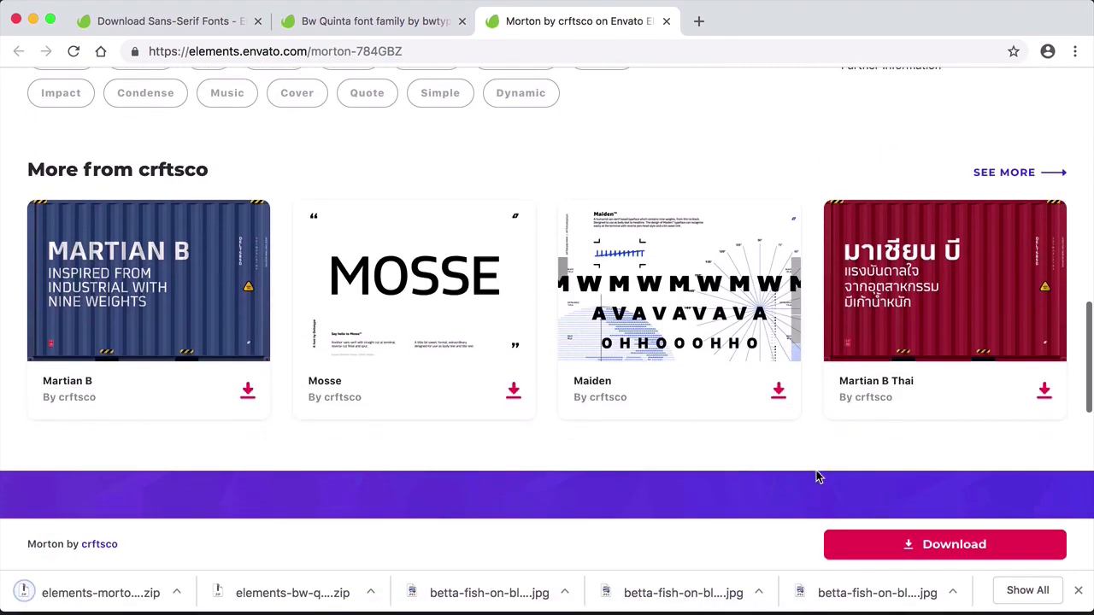
left_click(409, 24)
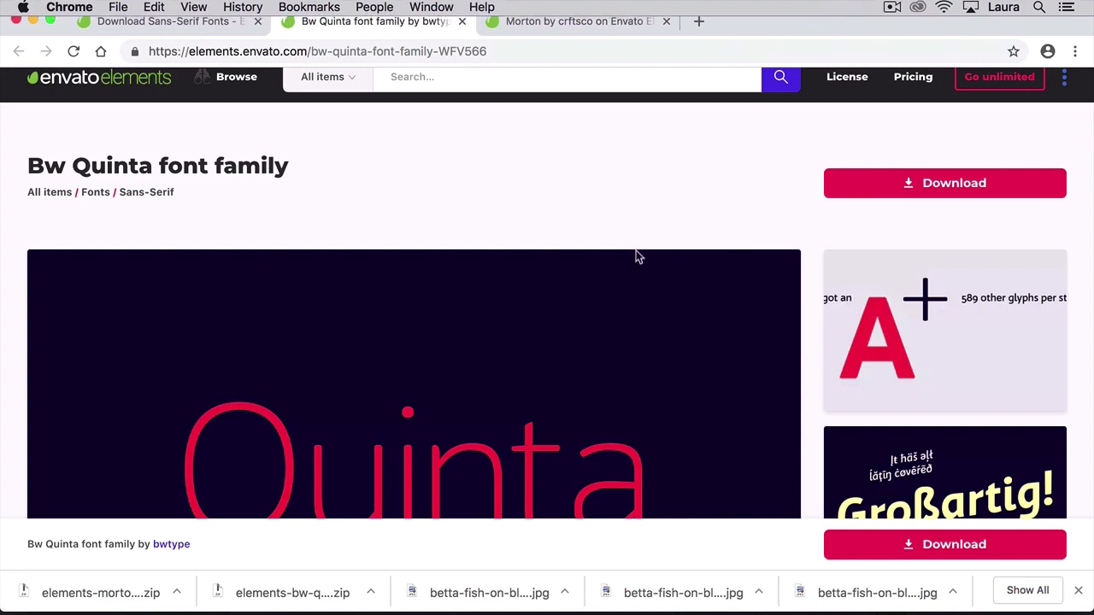
scroll(752, 338, "down", 10)
scroll(752, 338, "down", 10)
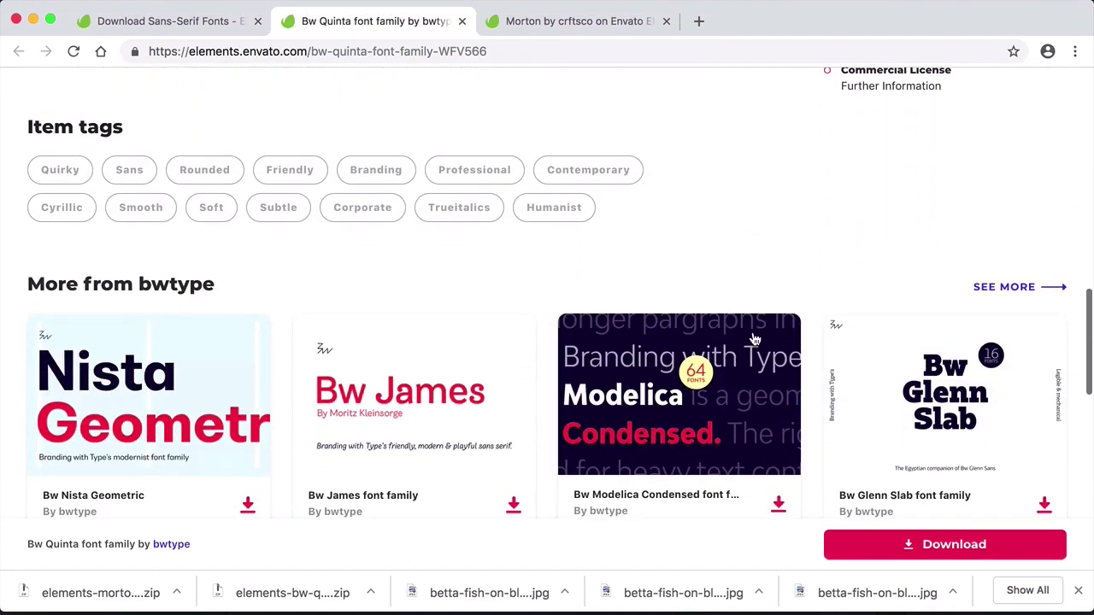
left_click(1015, 288)
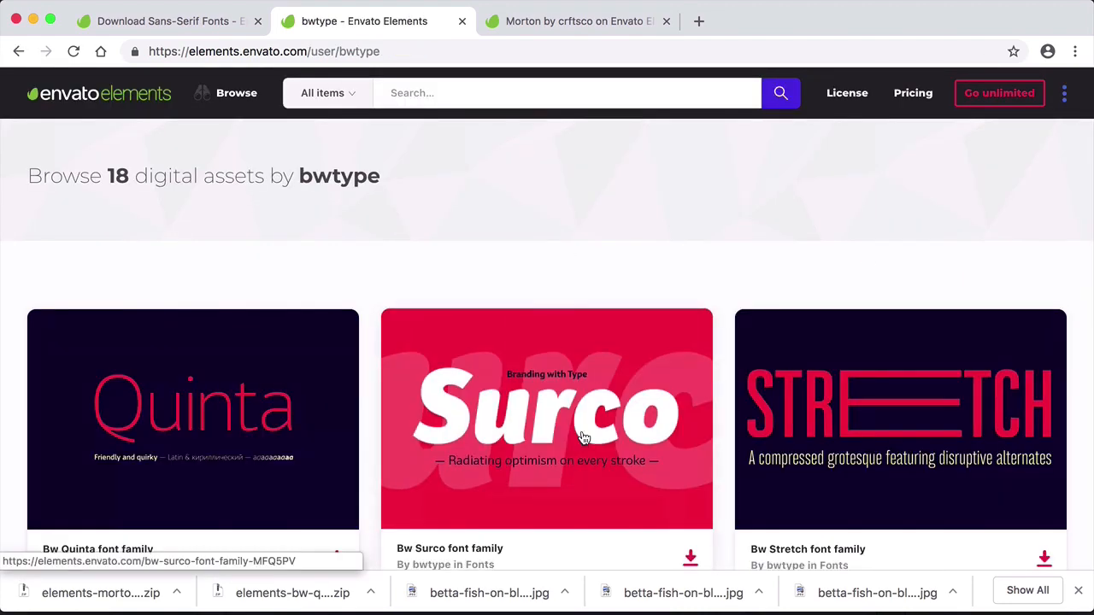
- Browse the bwtype font collection and open the Bw Stretch font family
scroll(723, 425, "down", 5)
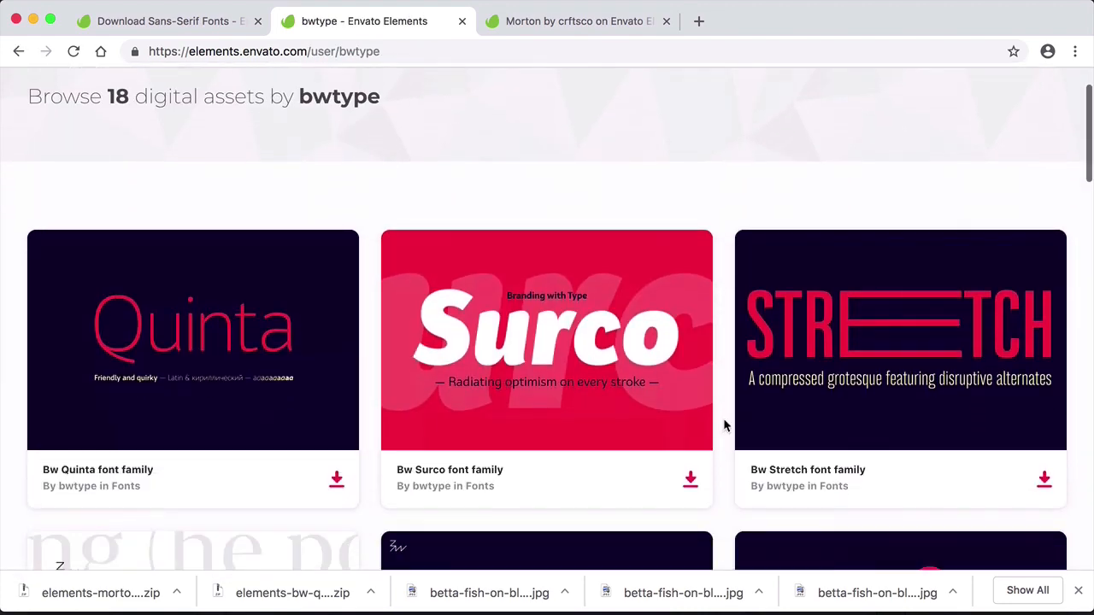
scroll(723, 425, "up", 3)
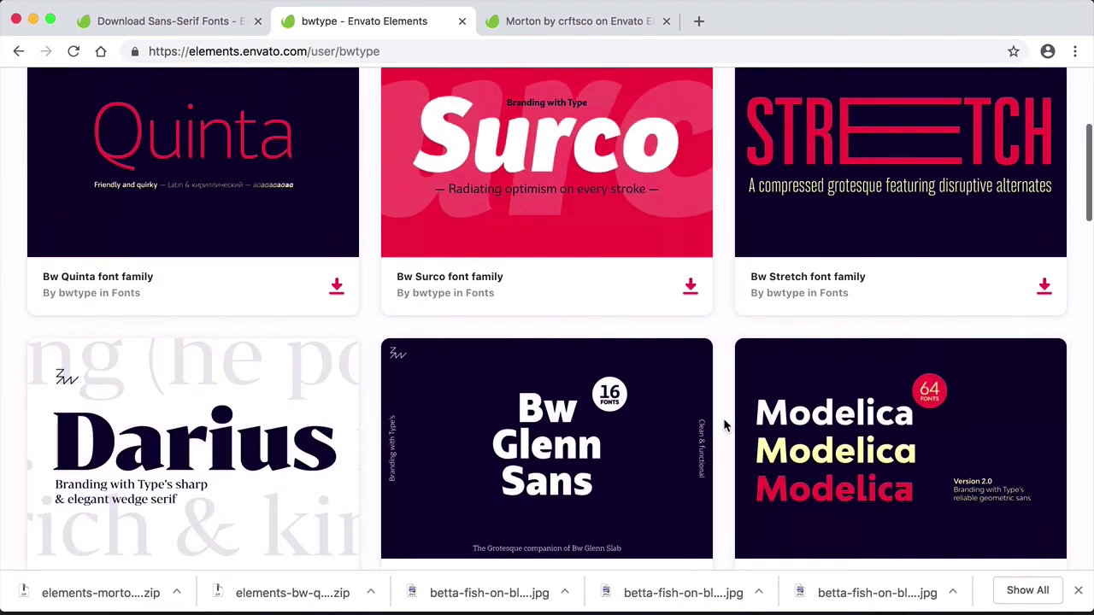
scroll(723, 425, "down", 5)
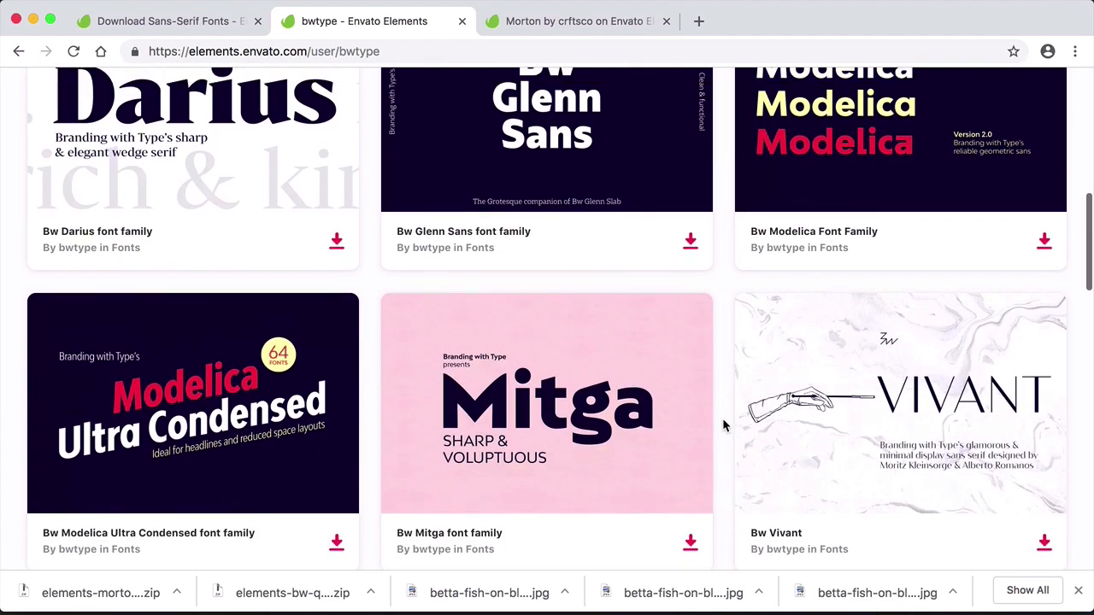
scroll(722, 418, "up", 5)
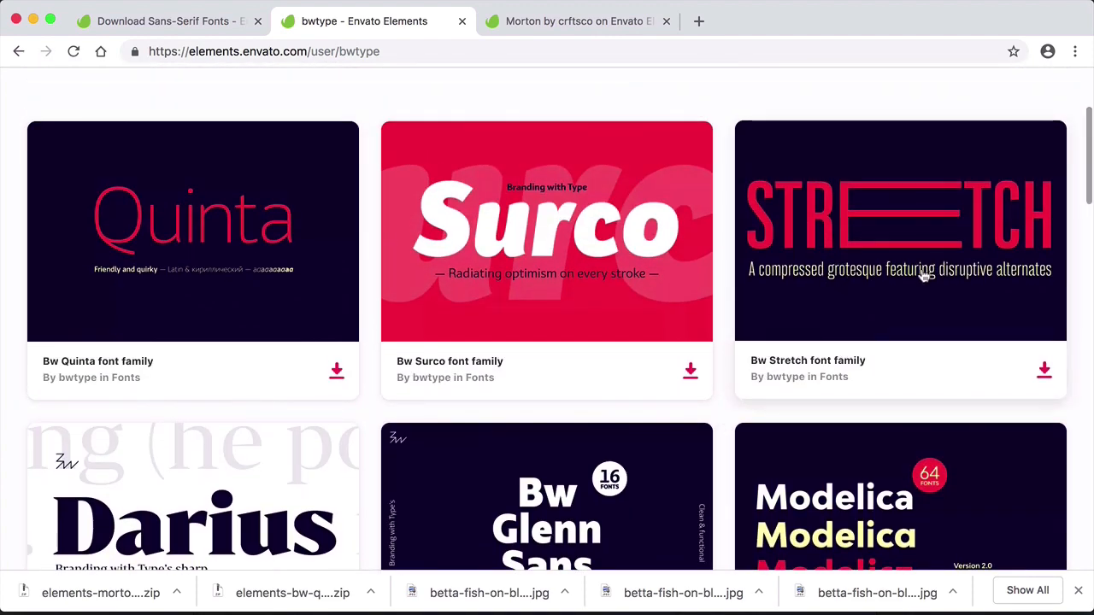
left_click(960, 293)
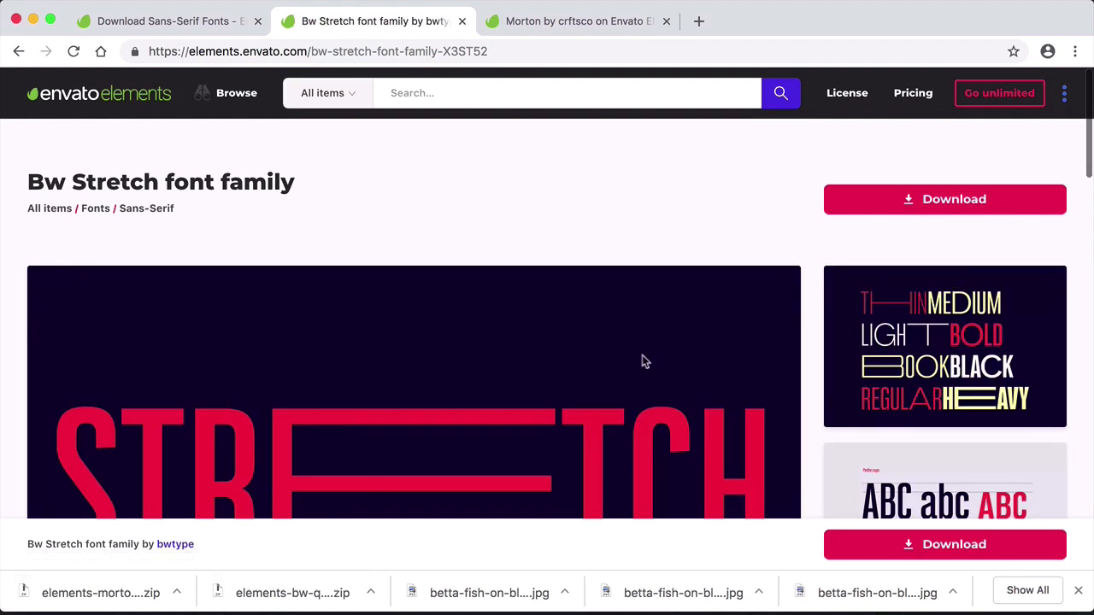
- Examine the Bw Stretch preview images, from the weights overview through petite caps, ink traps and headline samples to the paragraph sample
scroll(782, 402, "down", 2)
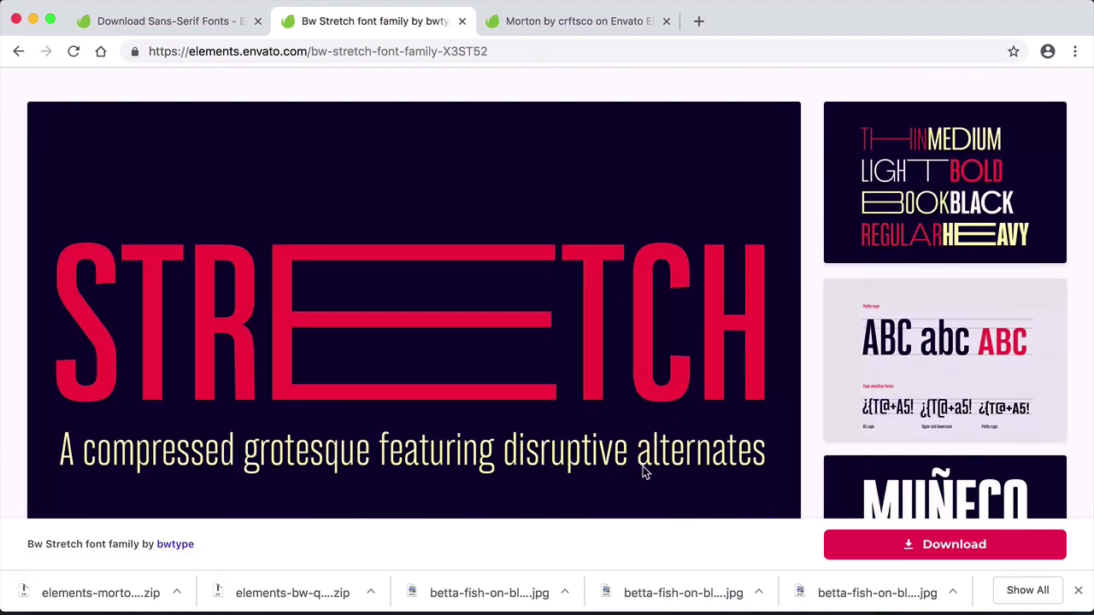
left_click(907, 243)
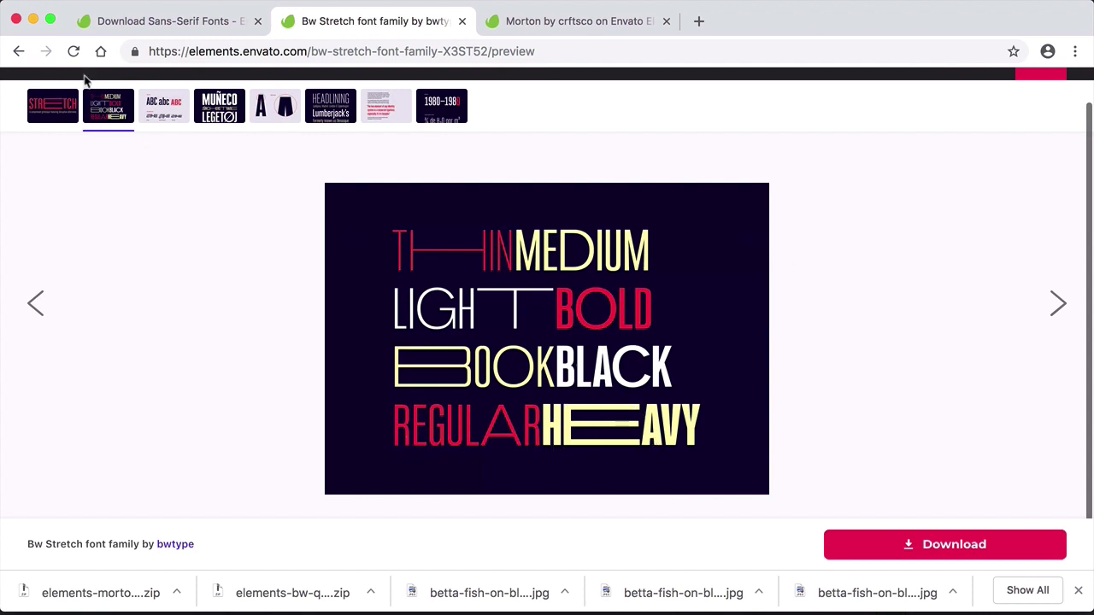
left_click(184, 109)
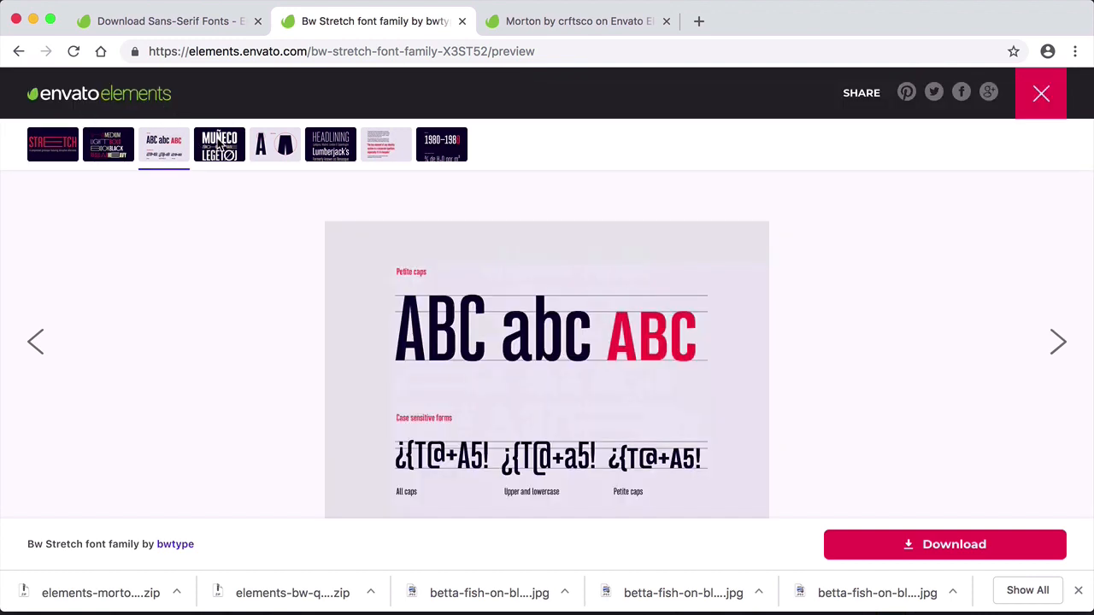
left_click(220, 146)
left_click(262, 150)
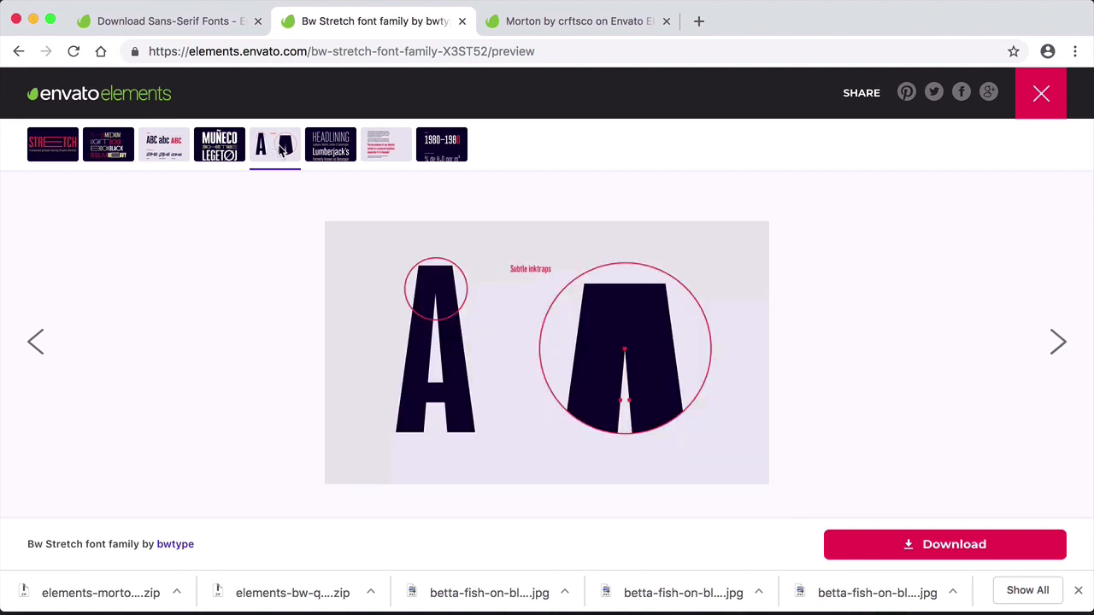
left_click(343, 152)
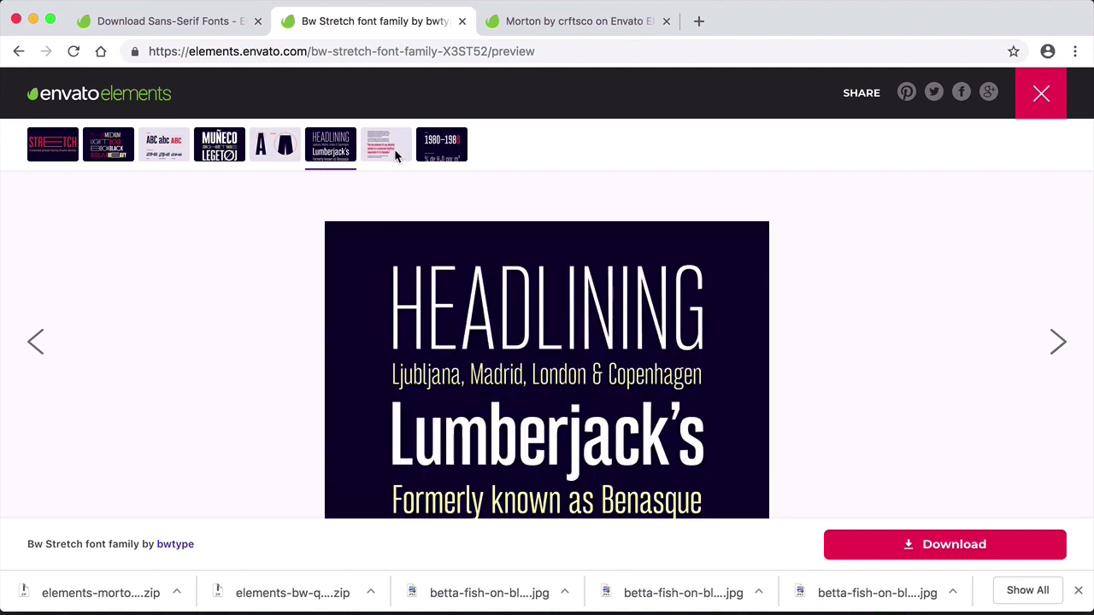
left_click(394, 154)
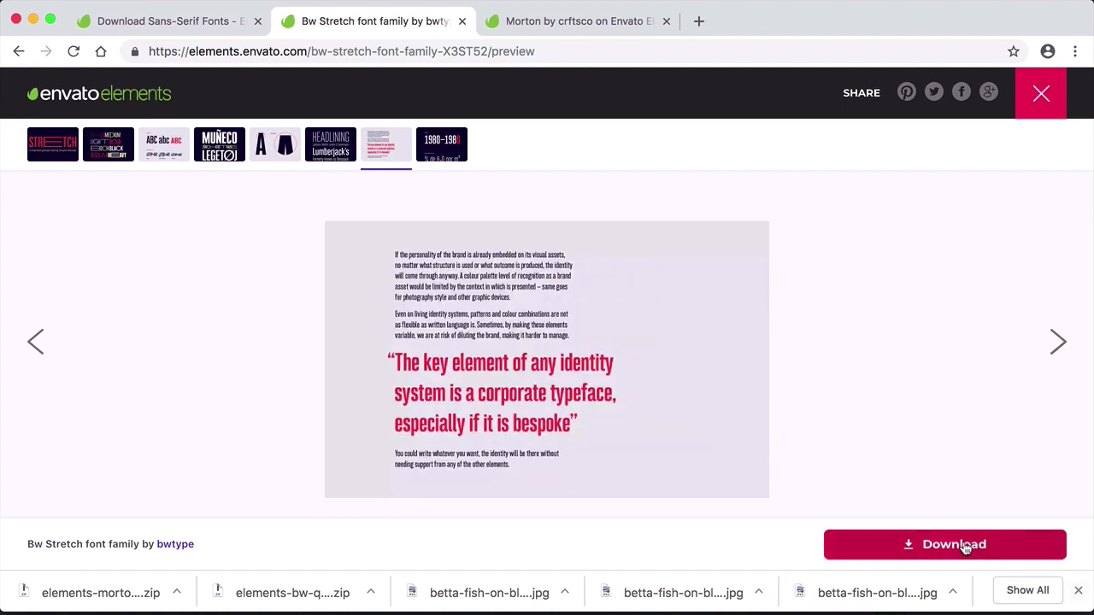
- Download the Bw Stretch font family without a license
left_click(966, 545)
scroll(623, 435, "down", 3)
left_click(557, 487)
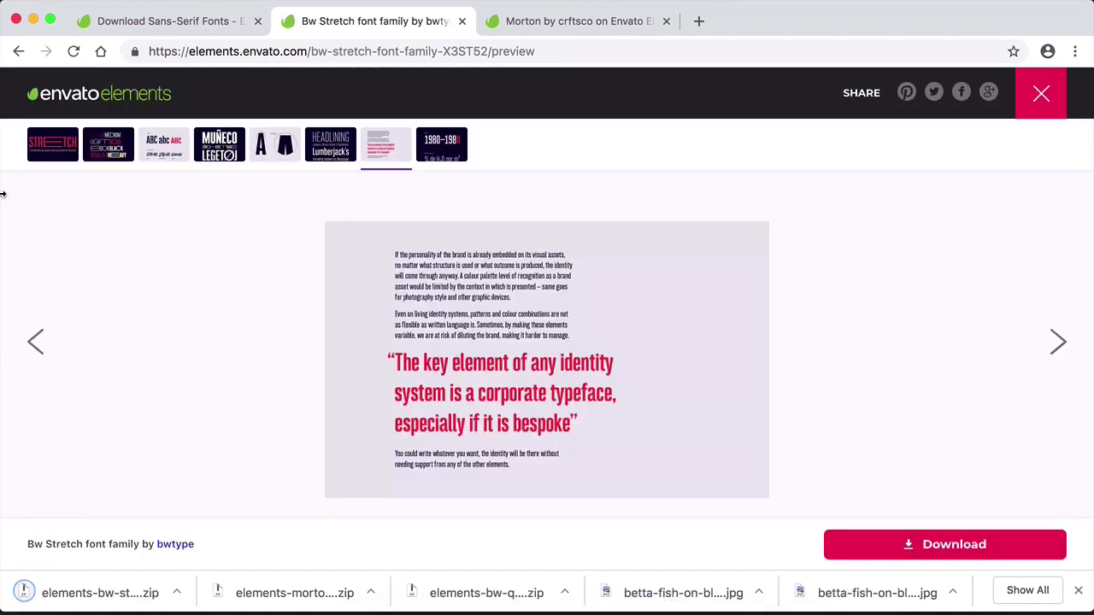
- Switch to Finder and look through the downloaded sea-life photos and font archives in the Downloads folder
mouse_move(455, 603)
left_click(354, 593)
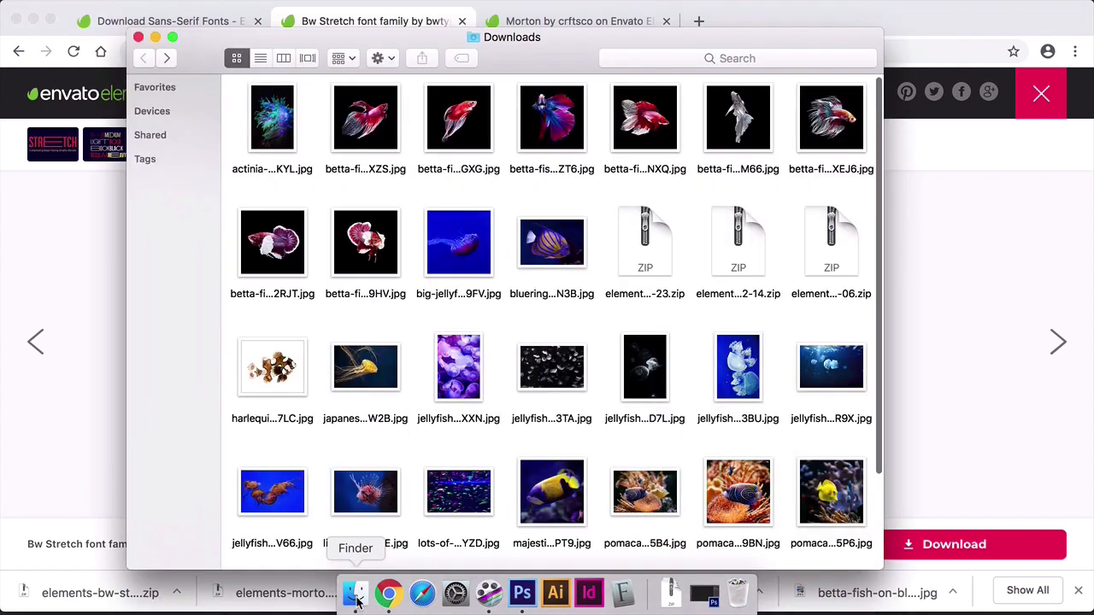
scroll(641, 505, "down", 2)
scroll(637, 504, "down", 2)
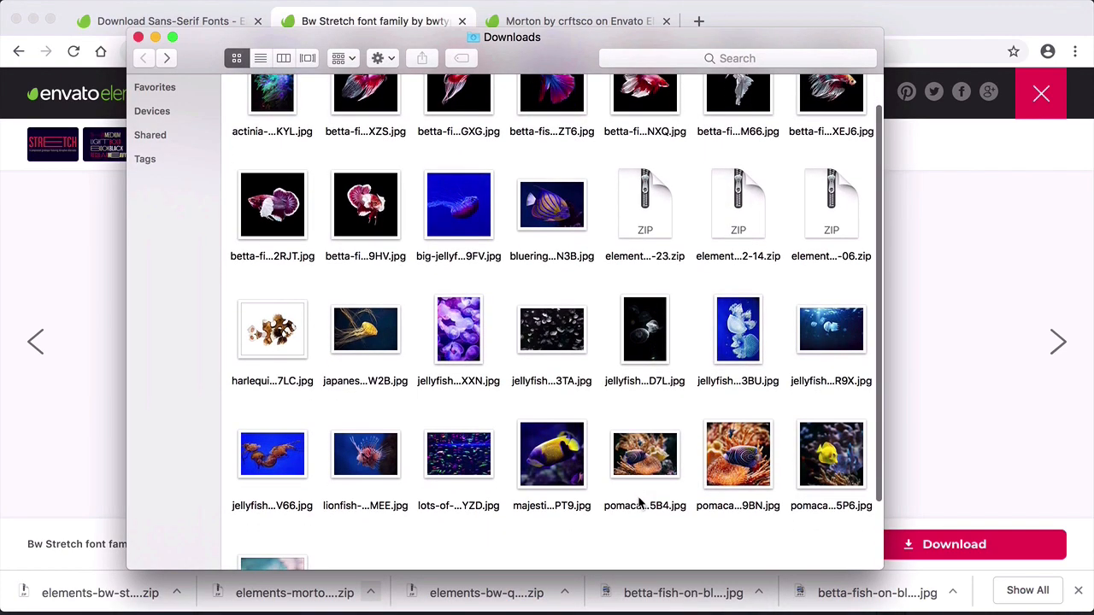
scroll(641, 342, "up", 1)
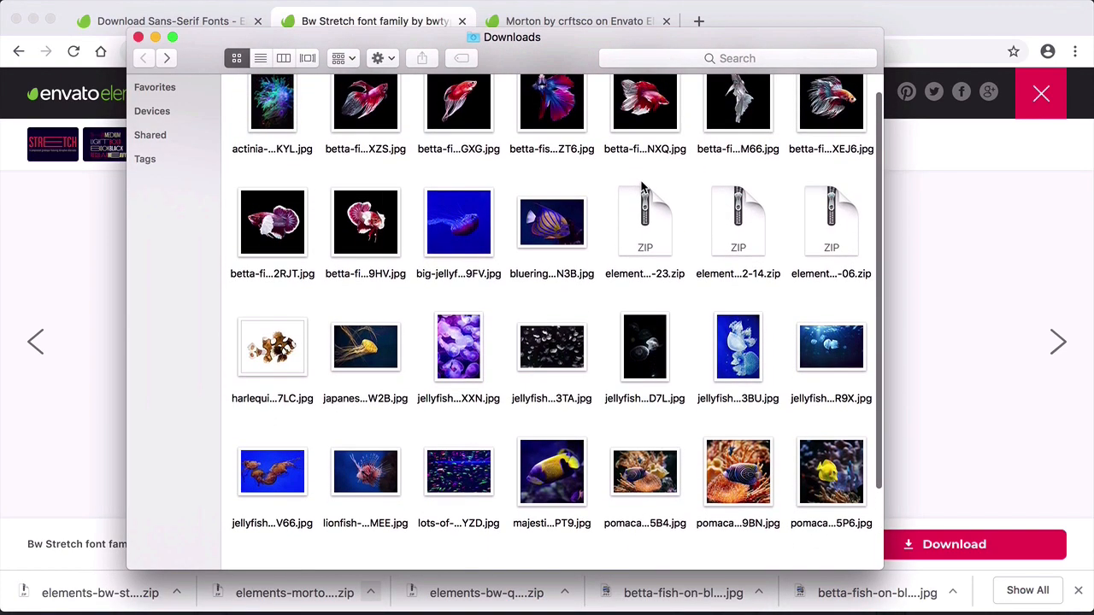
scroll(626, 326, "up", 1)
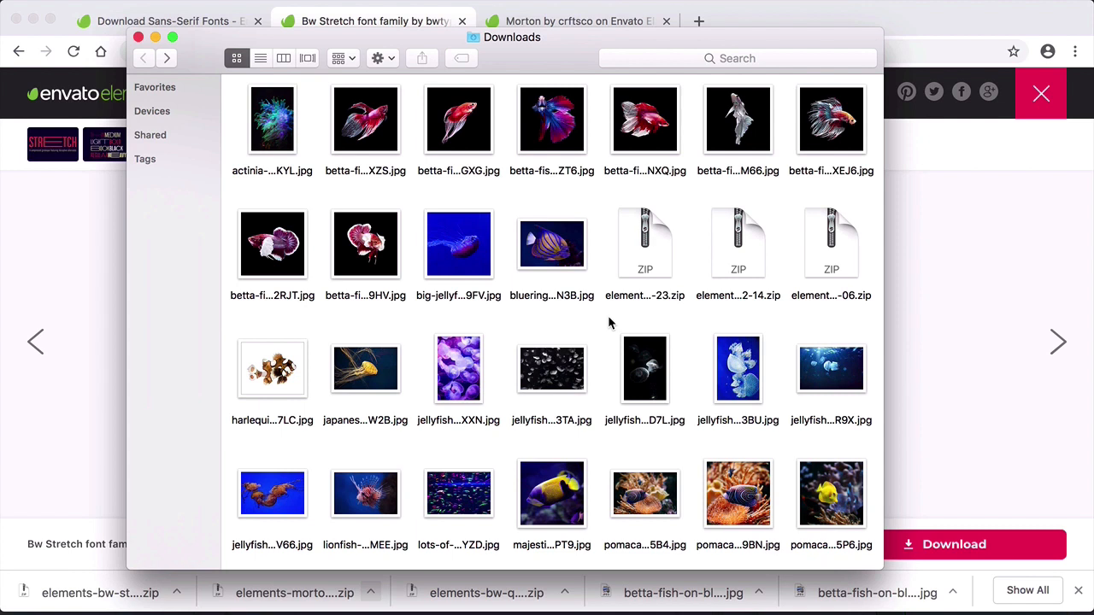
- Return to Chrome and search Google for "fish synonym" in a new tab
left_click(742, 20)
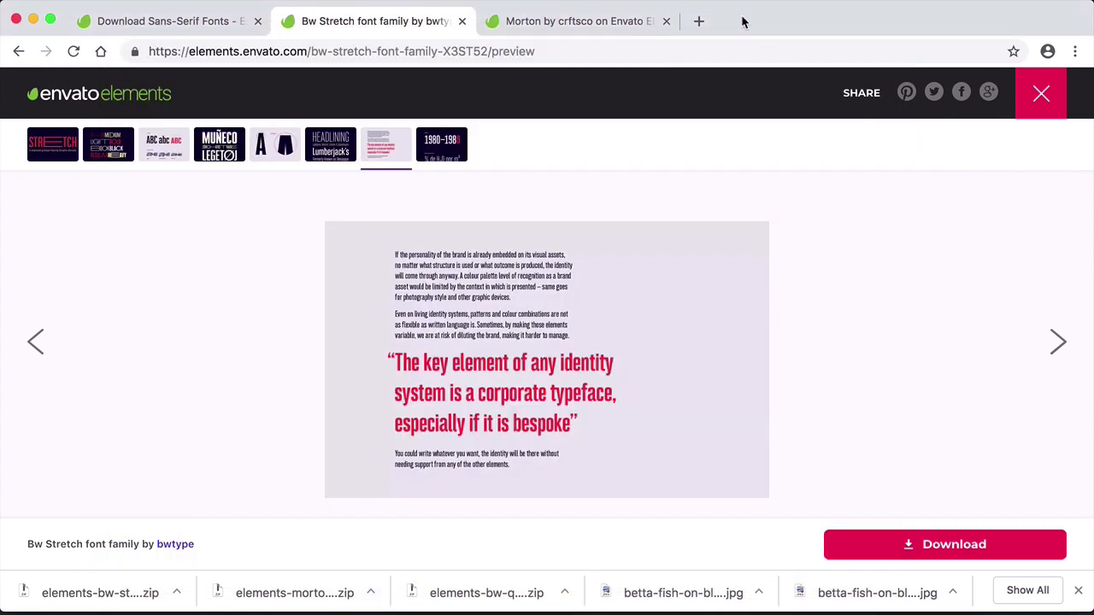
left_click(698, 21)
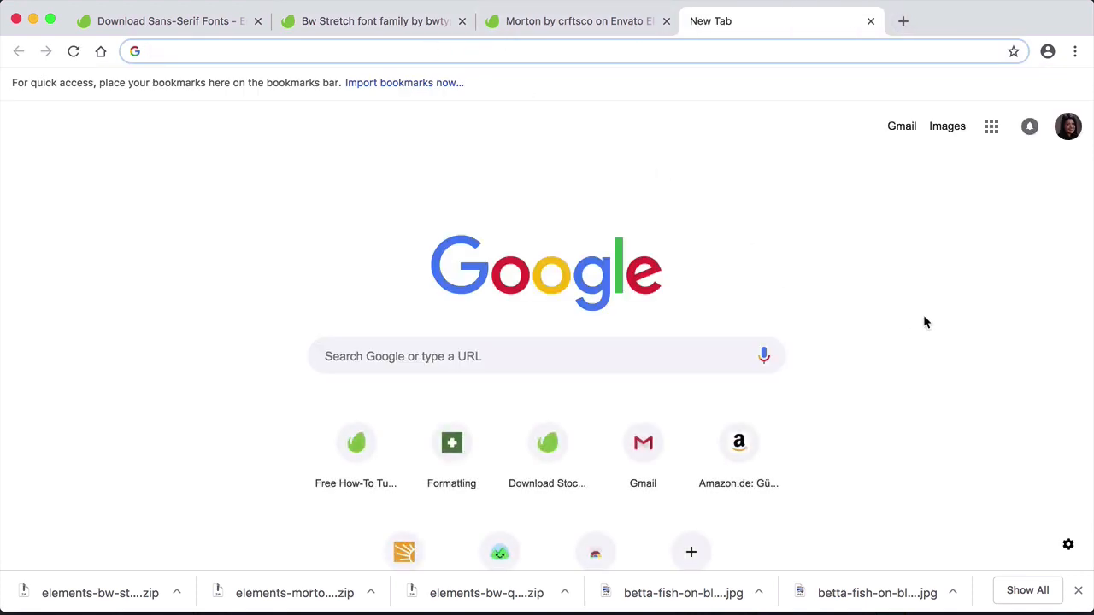
type("fi")
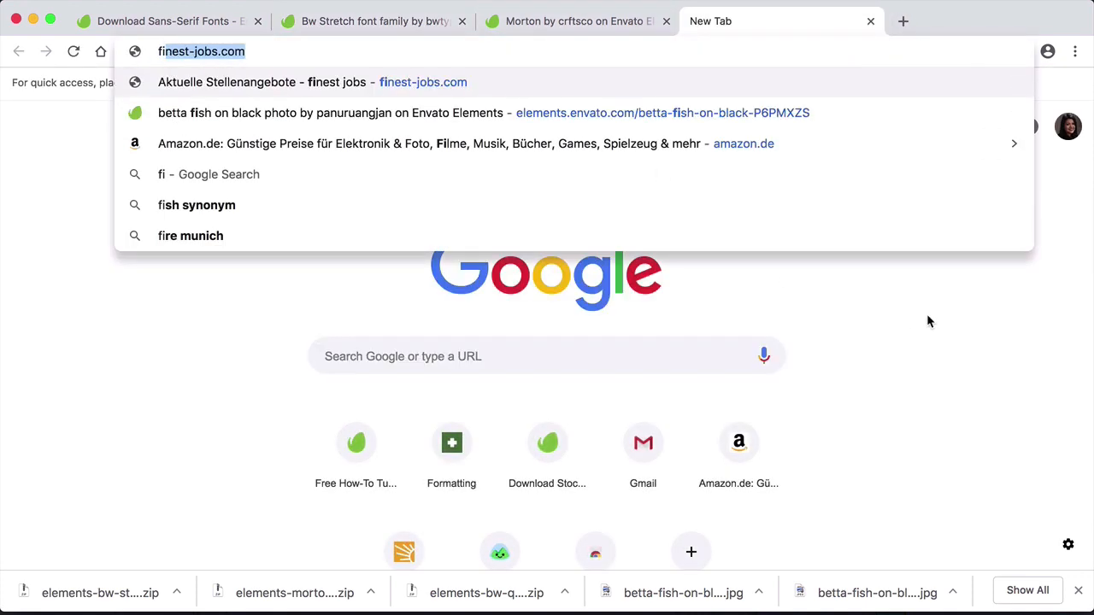
type("sh synonym")
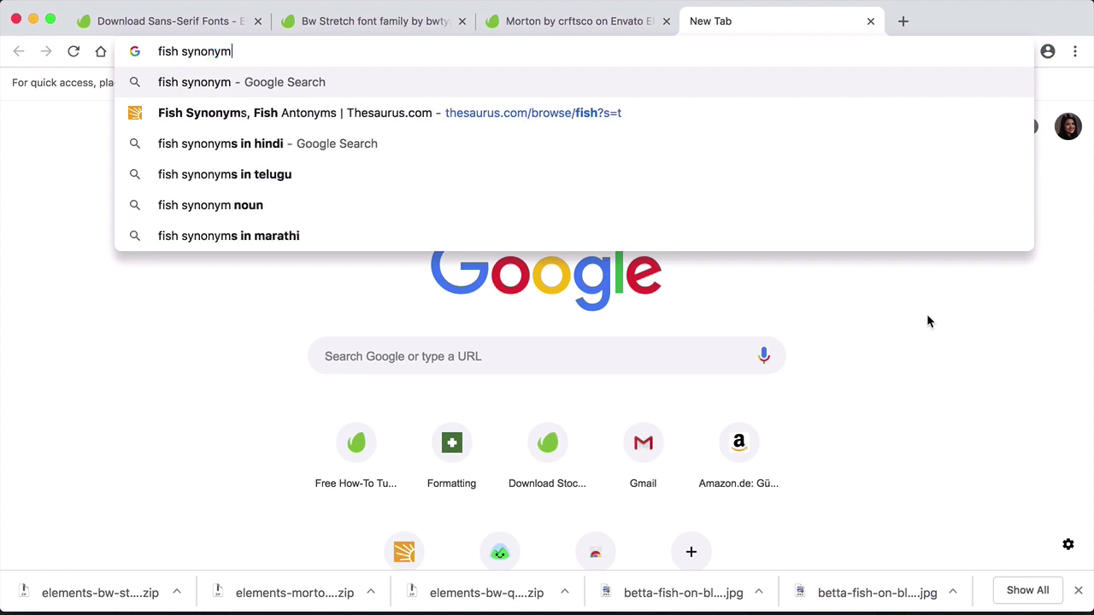
key("Return")
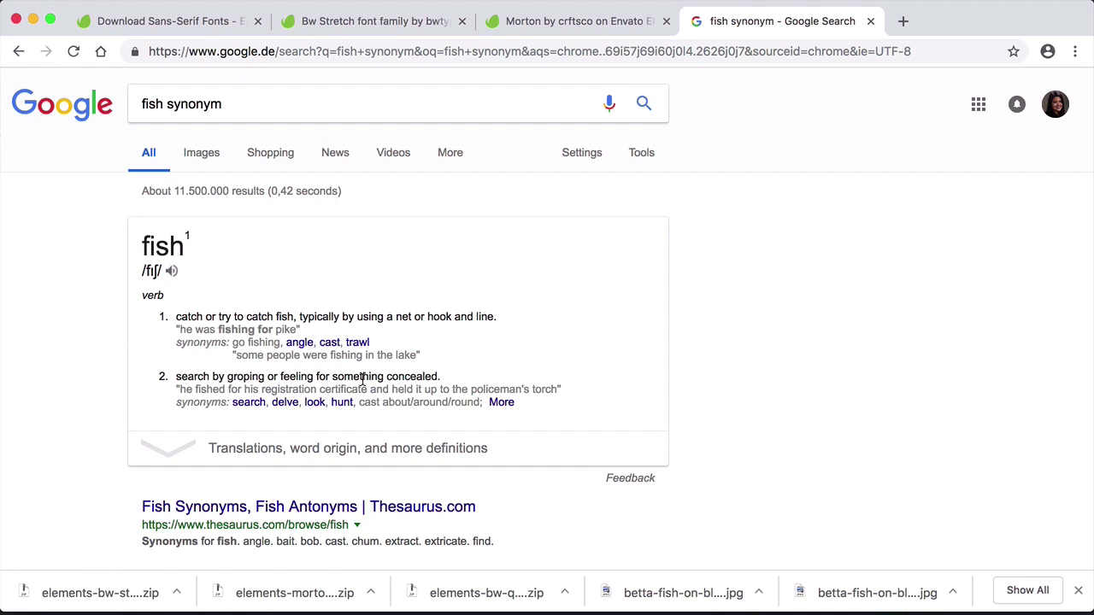
- Open the Thesaurus.com result for fish and review its synonyms and related words
scroll(376, 379, "down", 2)
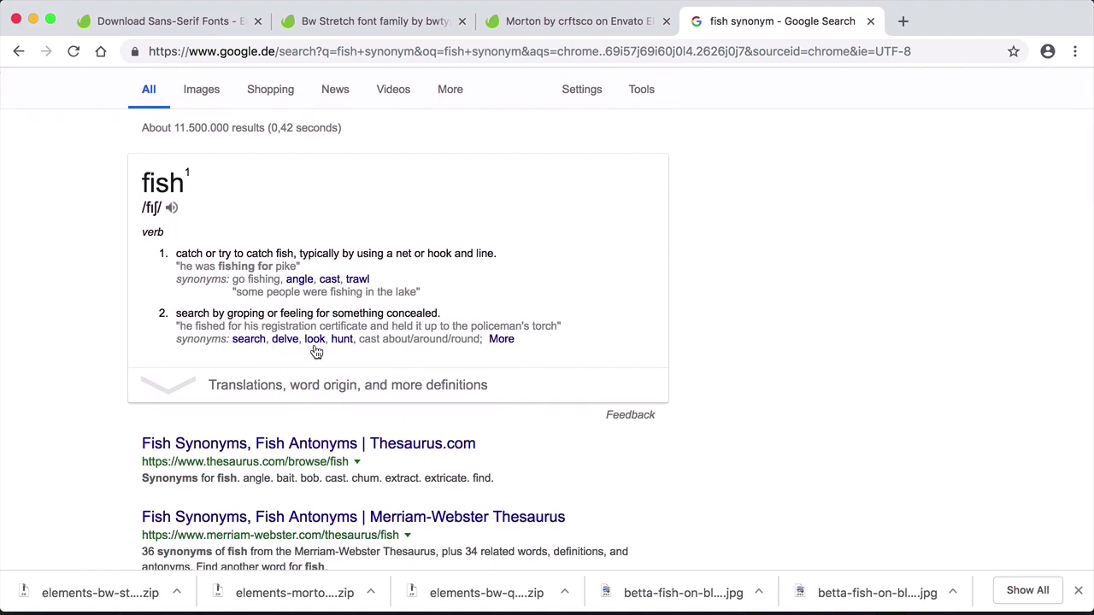
scroll(270, 399, "down", 3)
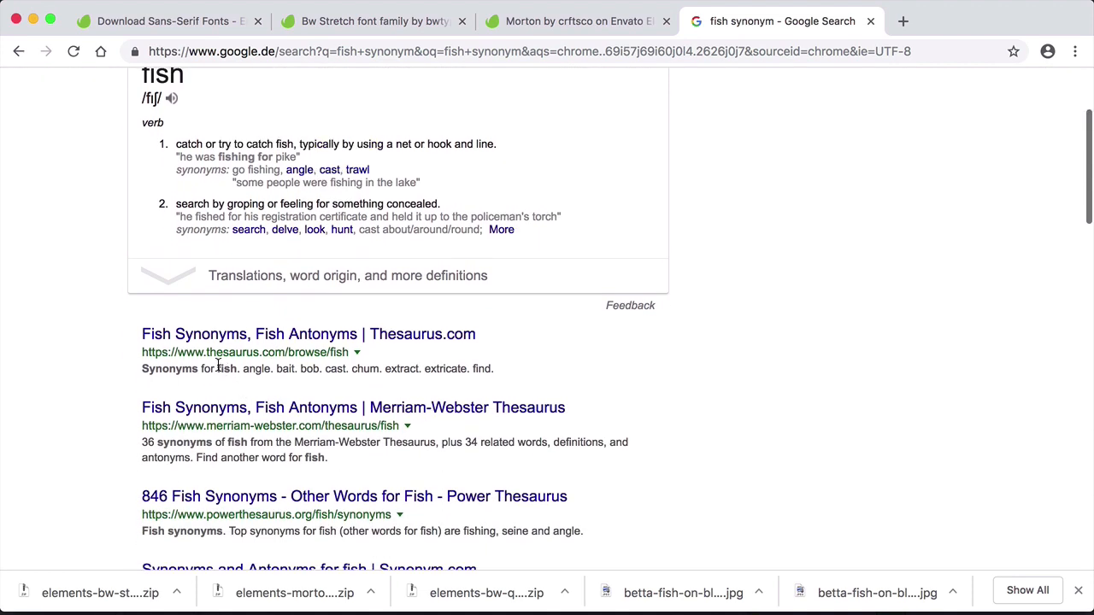
left_click(253, 339)
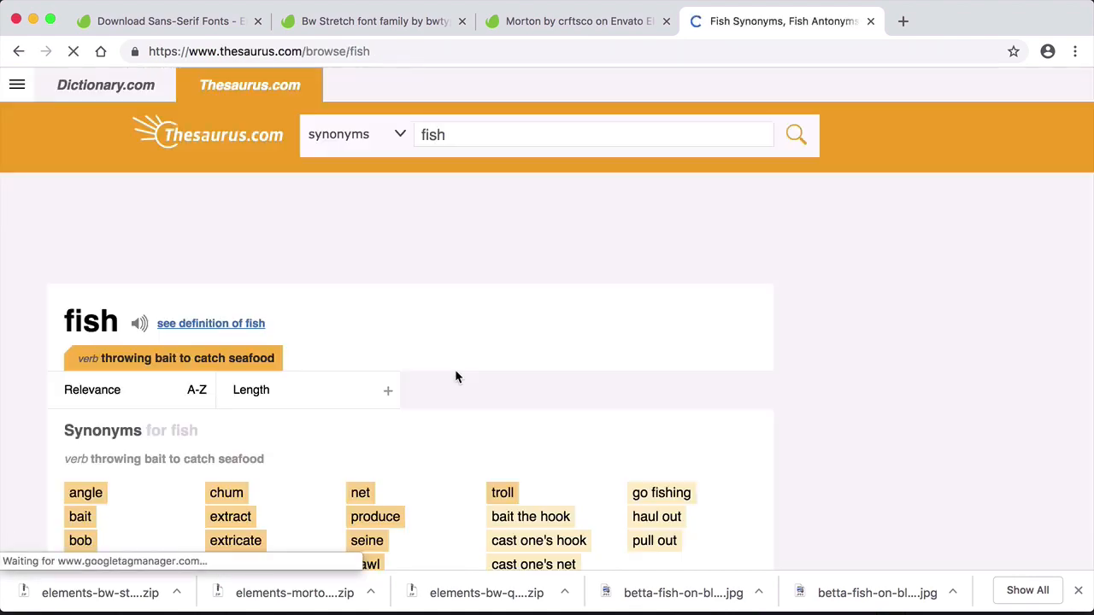
scroll(732, 395, "down", 2)
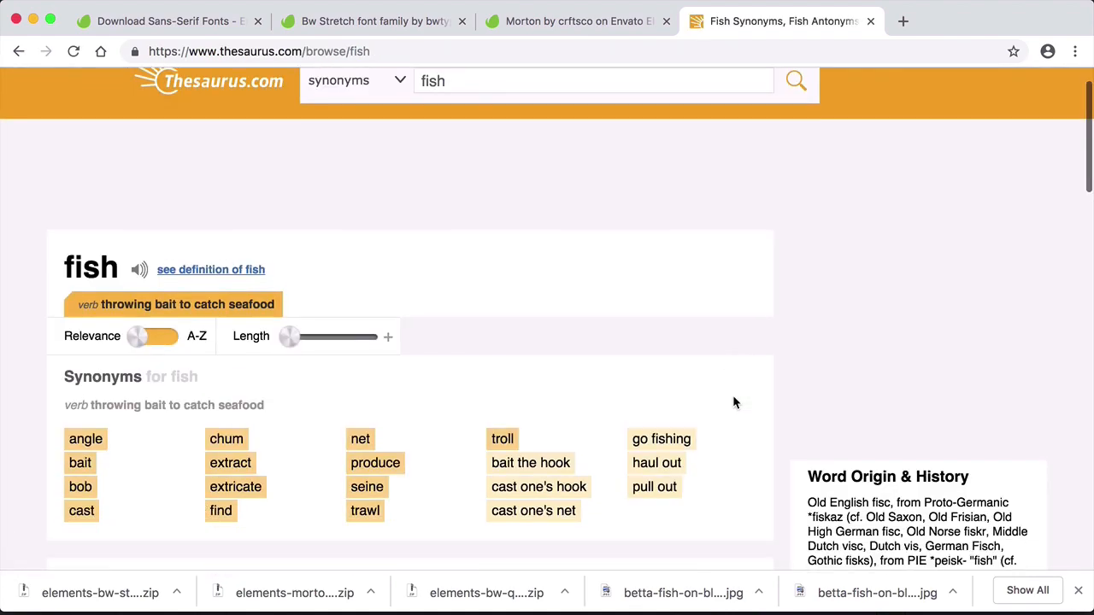
scroll(96, 407, "down", 5)
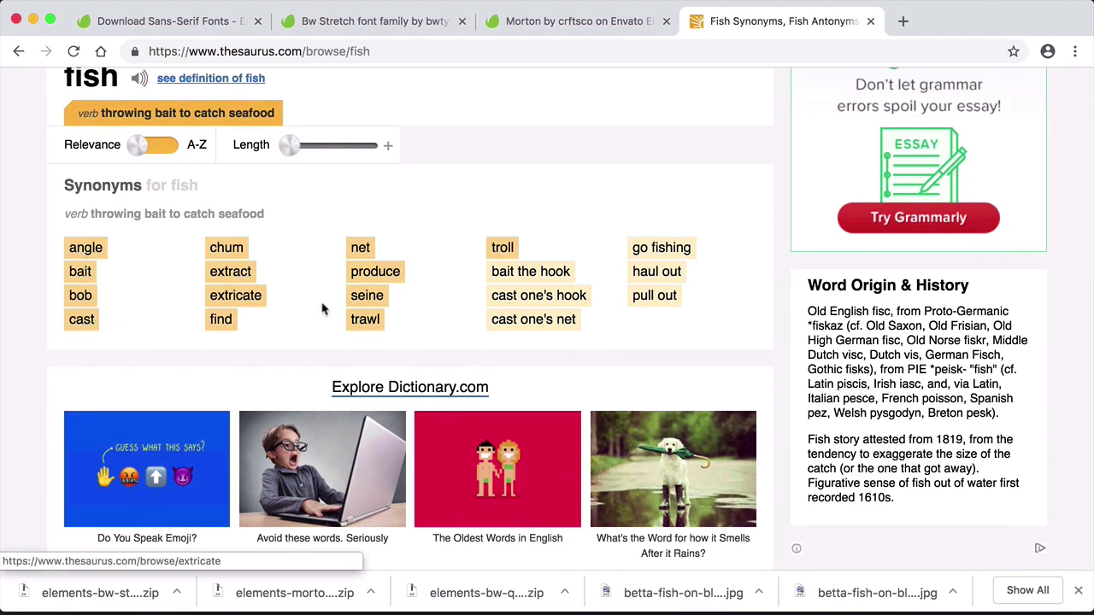
scroll(45, 334, "down", 10)
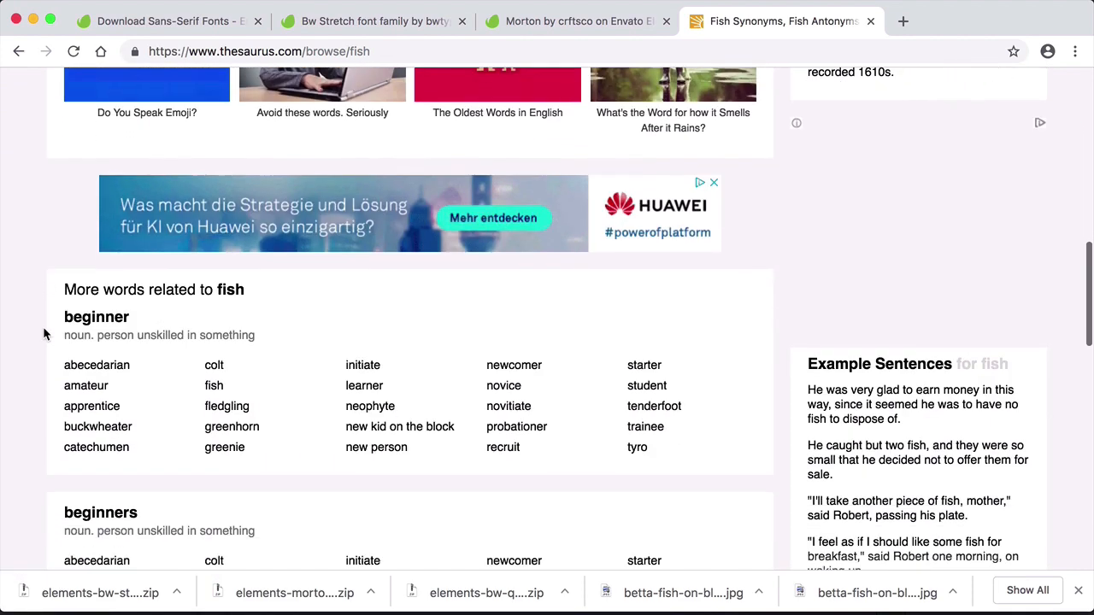
scroll(46, 334, "down", 4)
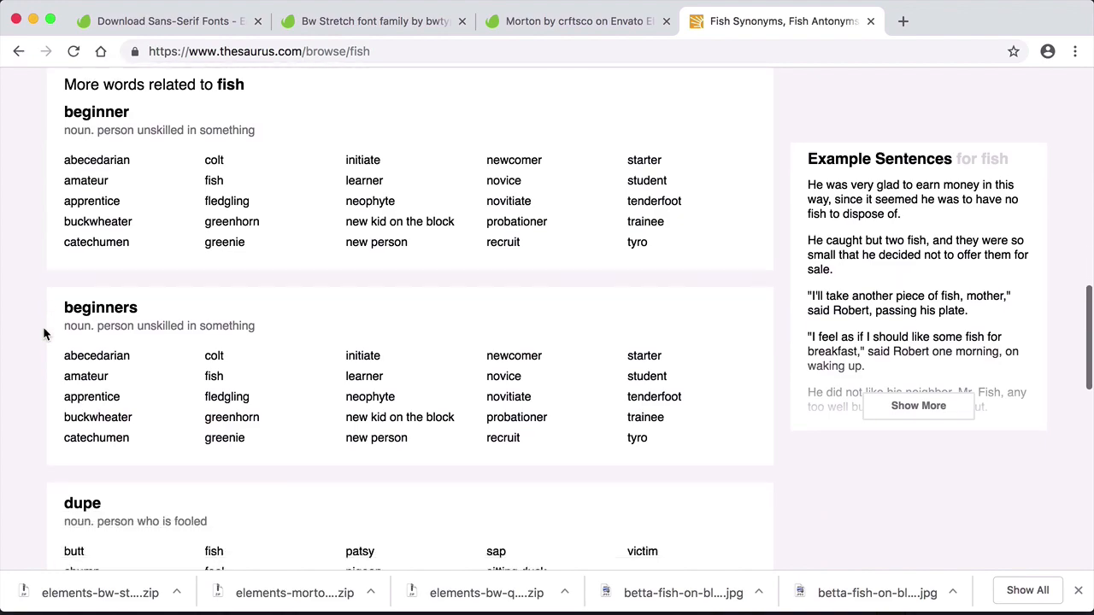
scroll(45, 334, "up", 15)
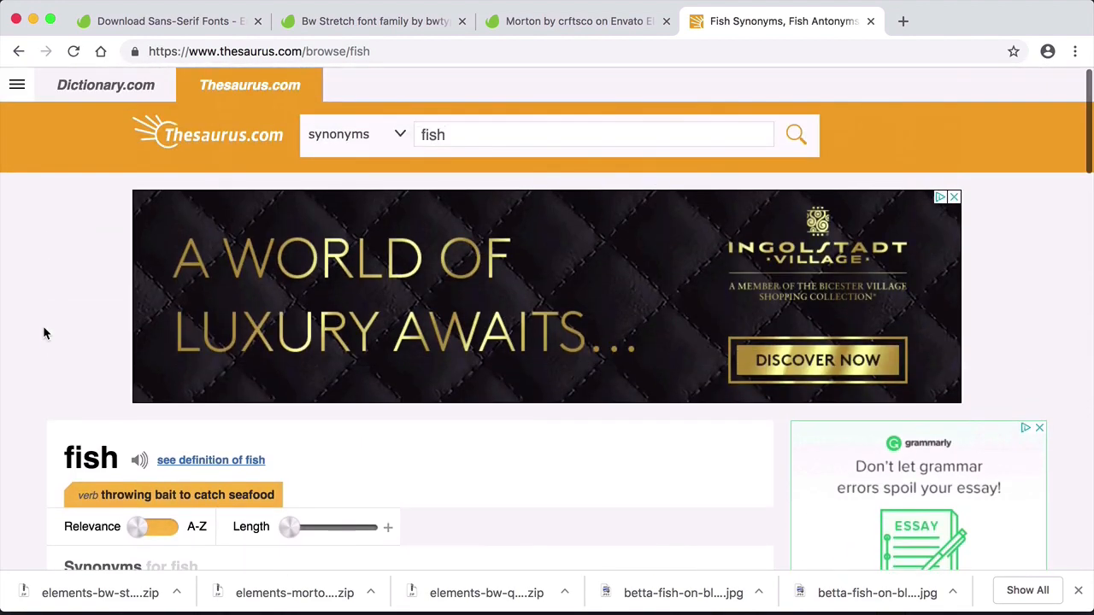
- Switch to Dictionary.com and look up the definition of "fish"
left_click(114, 91)
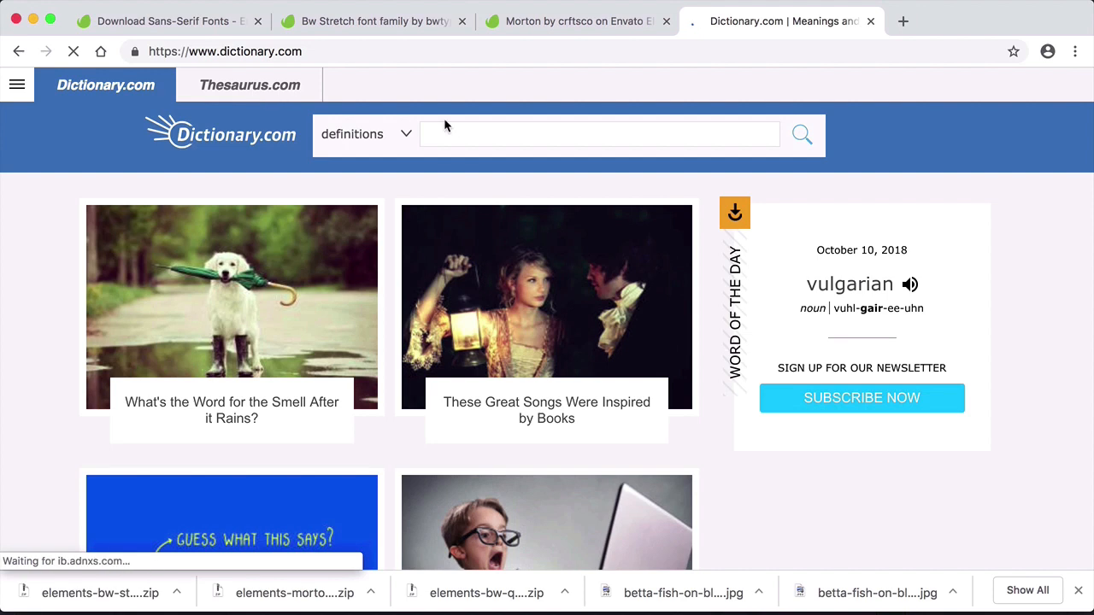
left_click(459, 129)
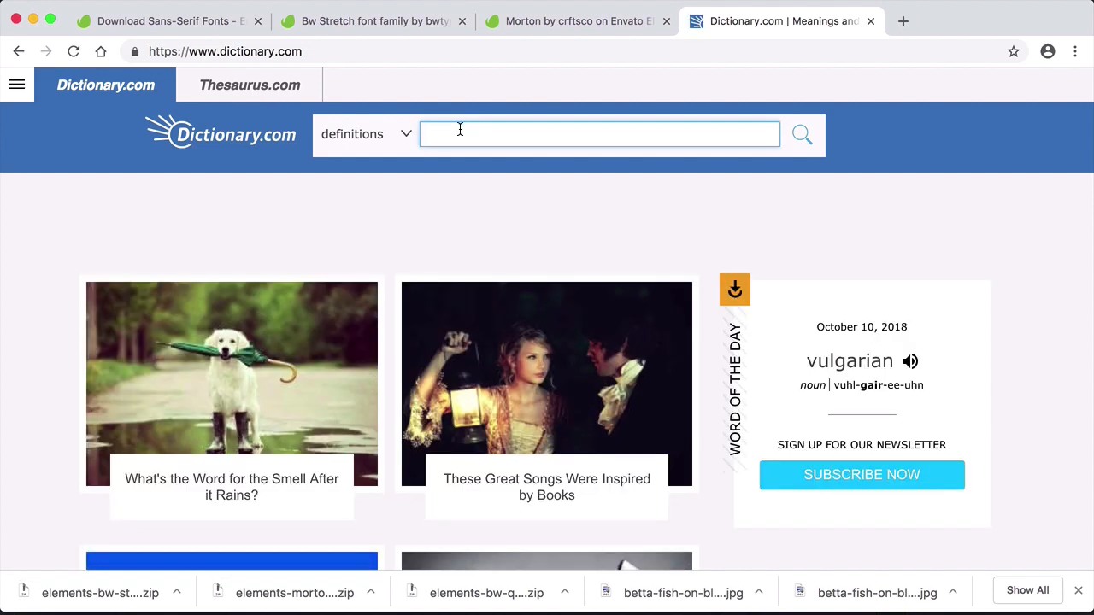
type("fish")
key("Return")
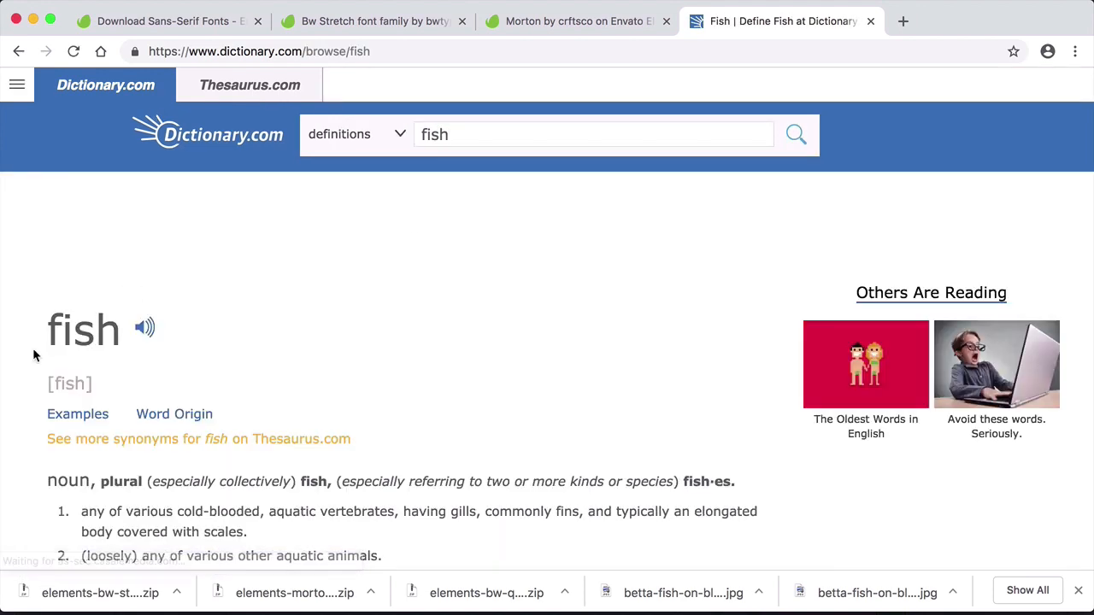
- Read through the Dictionary.com entry for fish, from the noun and verb definitions to the verb phrases and idioms
scroll(37, 355, "down", 3)
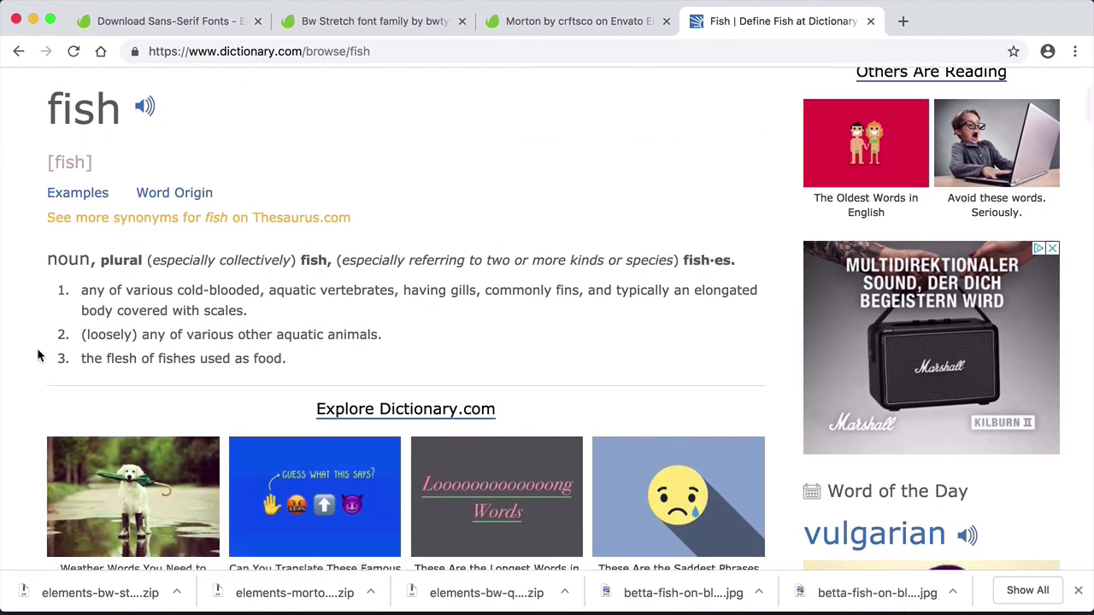
scroll(38, 350, "down", 1)
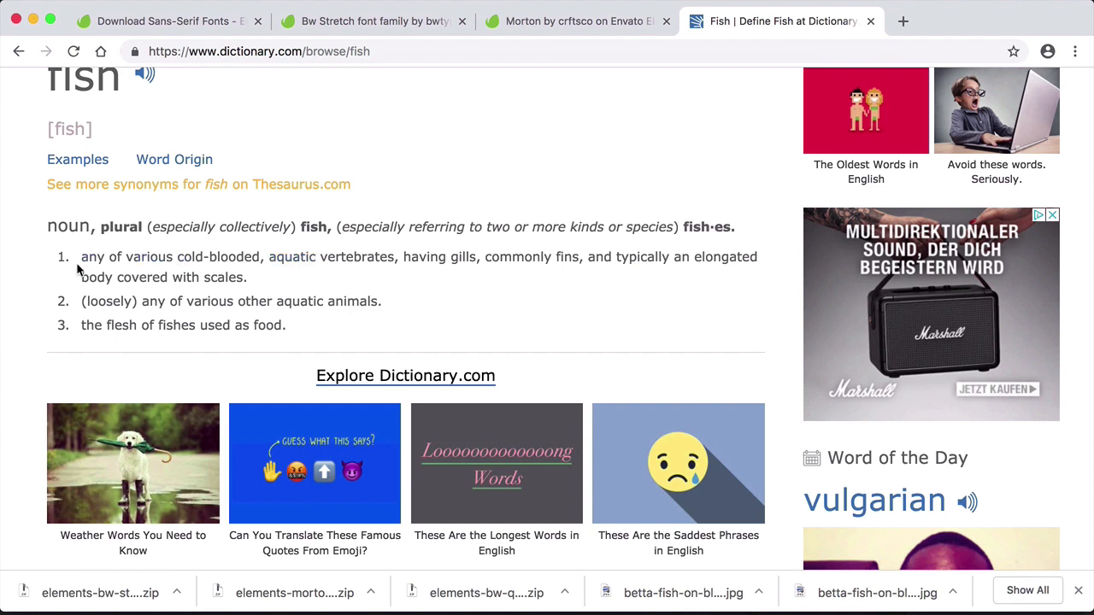
scroll(34, 277, "down", 2)
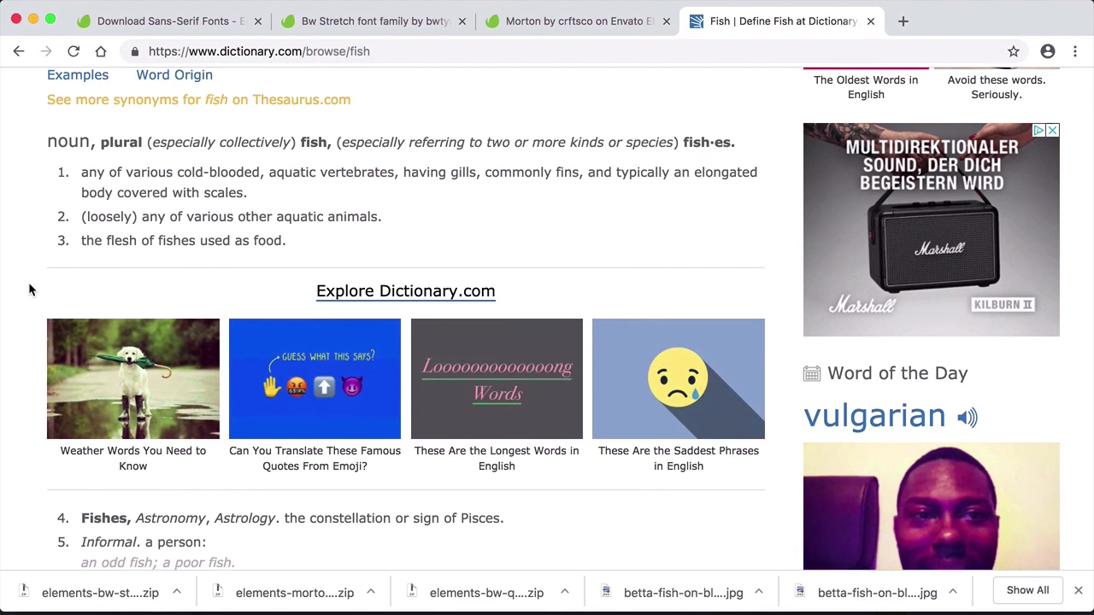
scroll(30, 291, "down", 6)
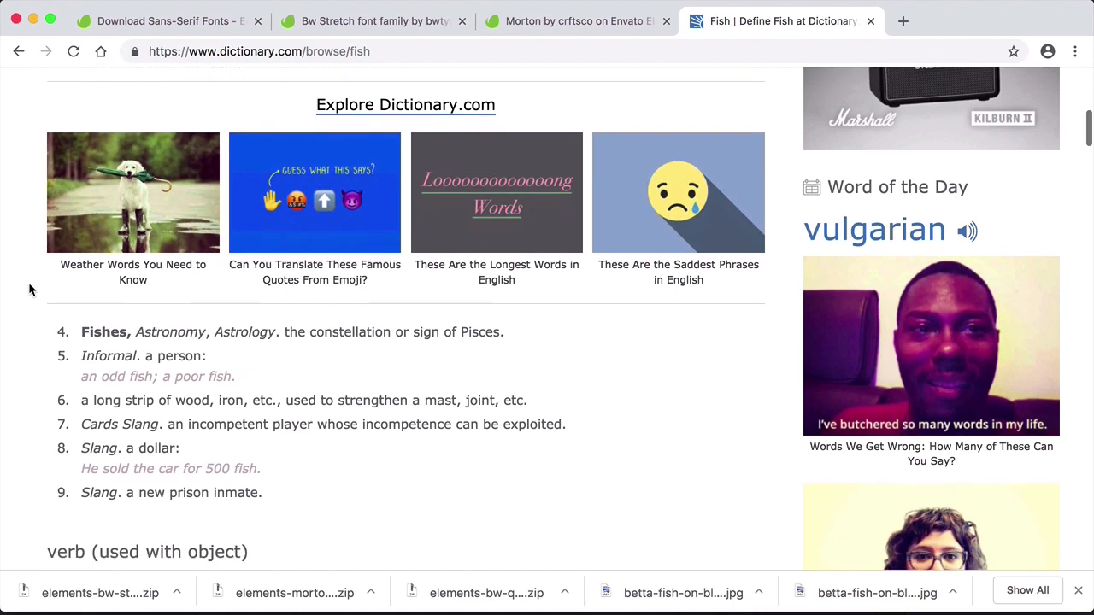
scroll(30, 290, "down", 6)
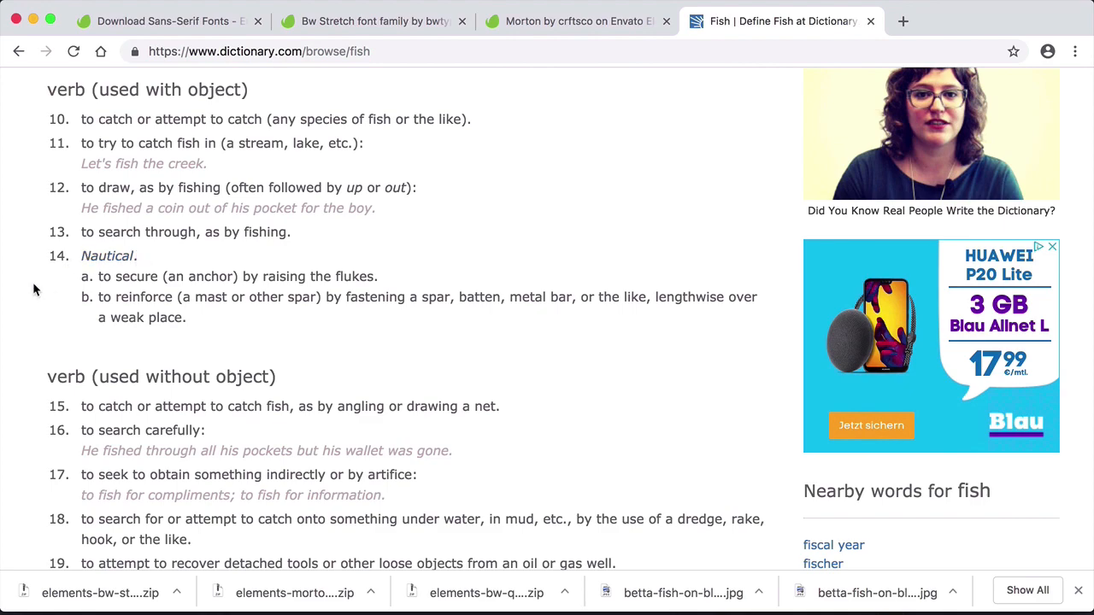
scroll(34, 288, "down", 5)
scroll(34, 289, "down", 5)
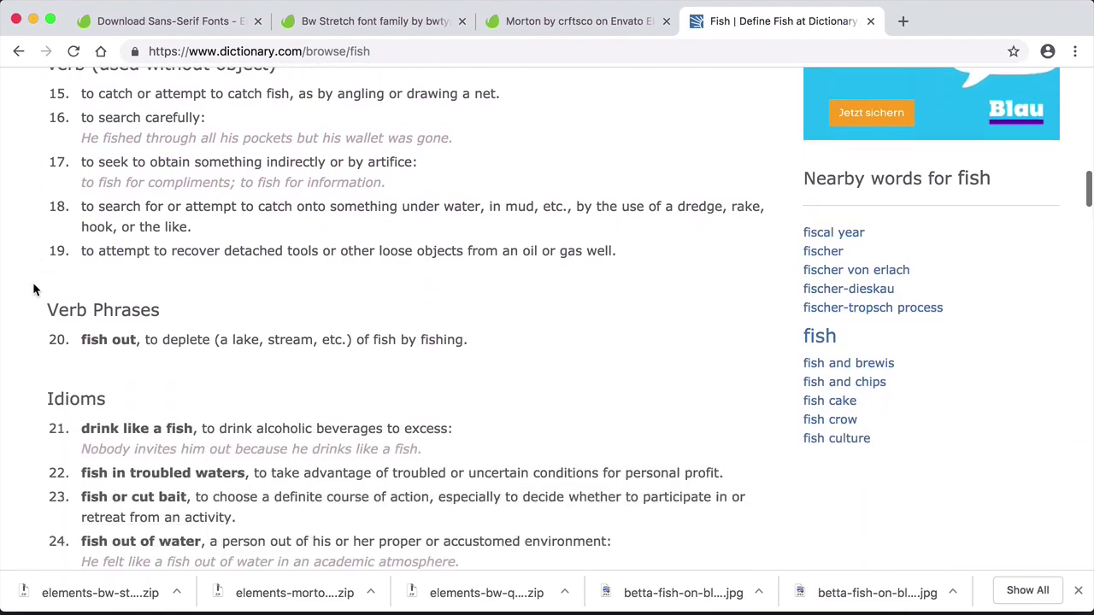
scroll(34, 289, "up", 12)
scroll(34, 289, "up", 20)
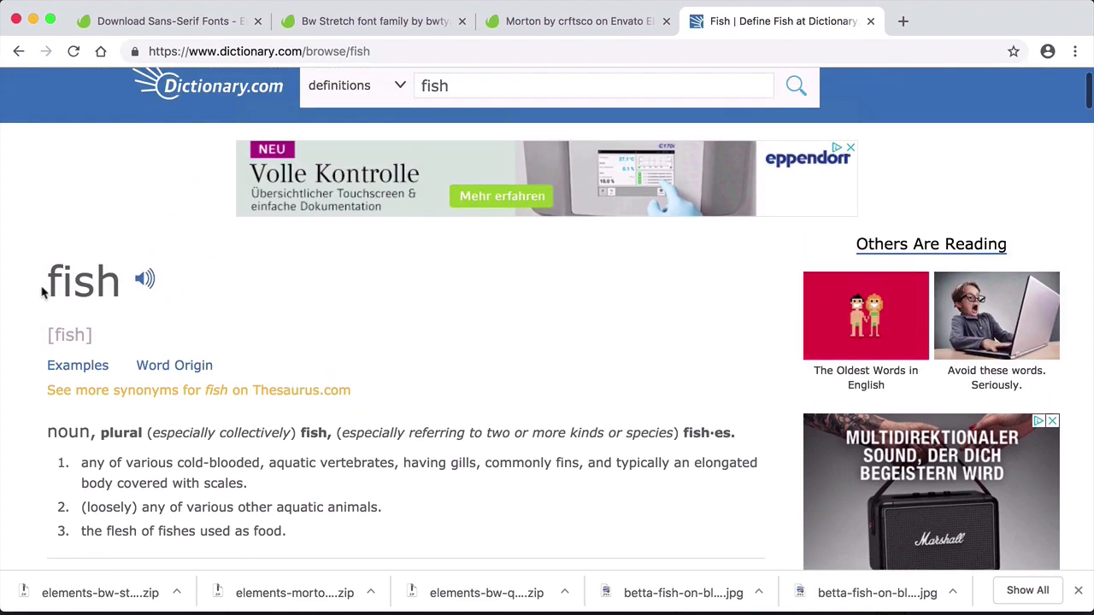
- Open the linked word "aquatic" from the first fish definition and read its adjective definitions
left_click(289, 464)
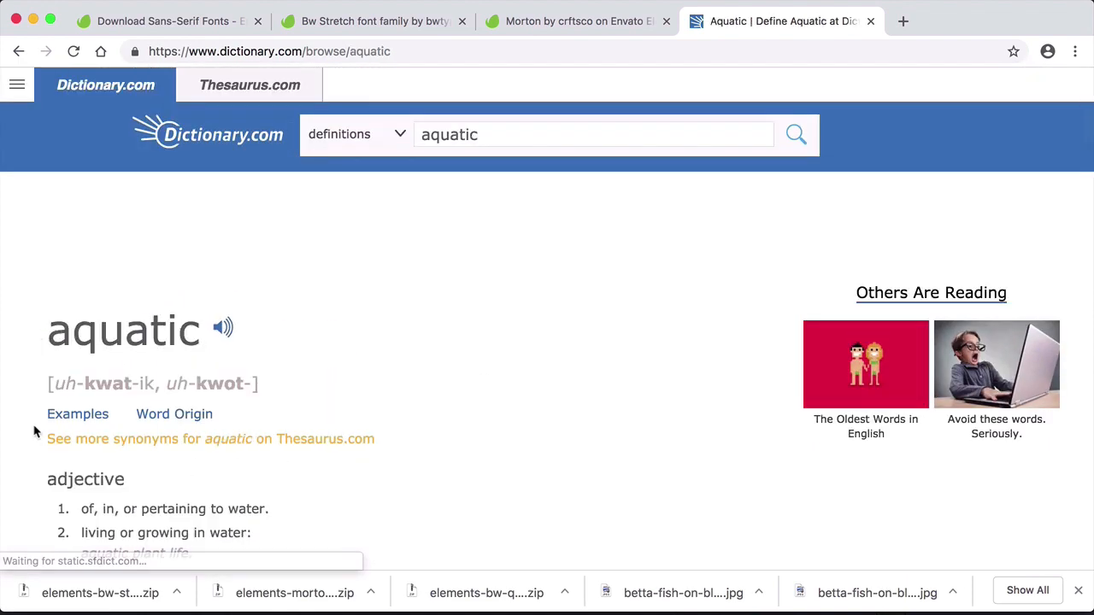
scroll(30, 427, "down", 3)
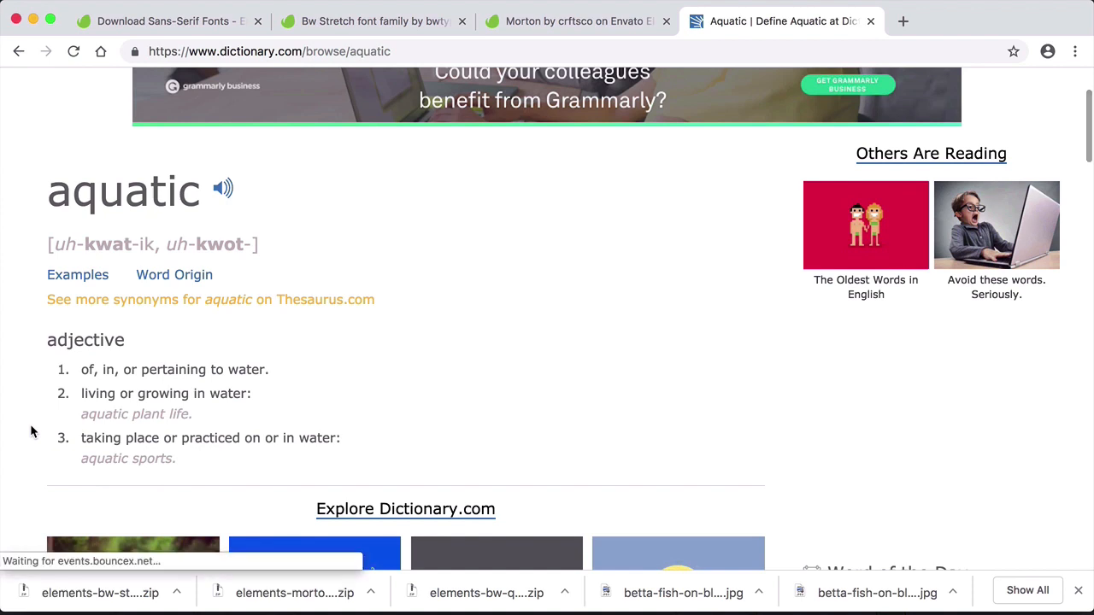
scroll(30, 431, "down", 2)
scroll(29, 424, "down", 1)
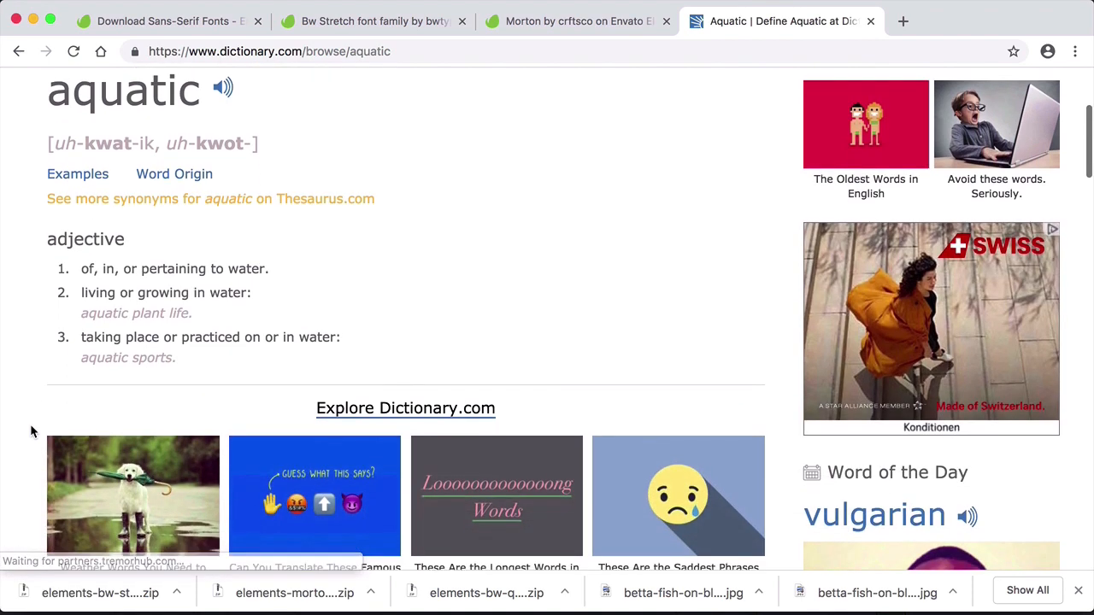
scroll(30, 424, "down", 1)
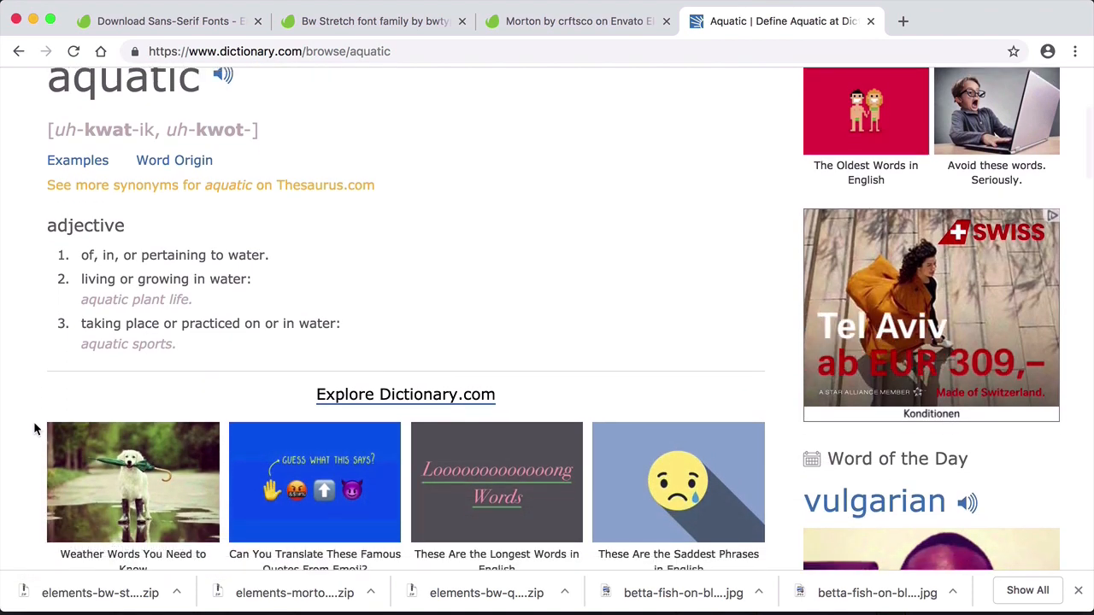
scroll(34, 427, "down", 2)
scroll(35, 427, "up", 2)
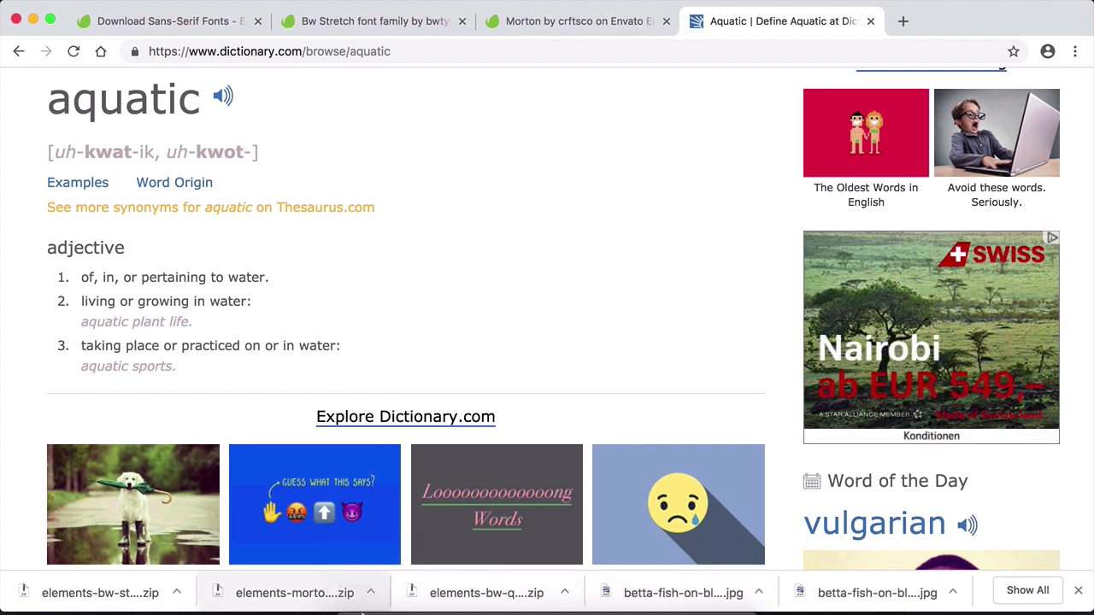
- Show the Downloads folder in Finder beside the aquatic definition and preview betta-fish-on-black-PVE2RJT.jpg
left_click(354, 595)
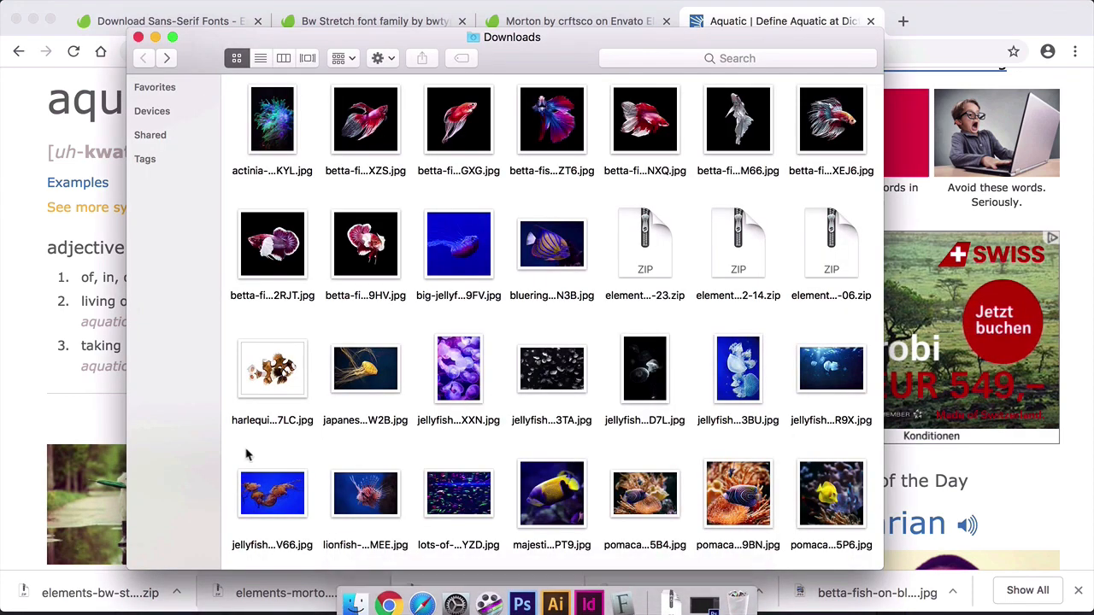
left_click_drag(527, 53, 728, 38)
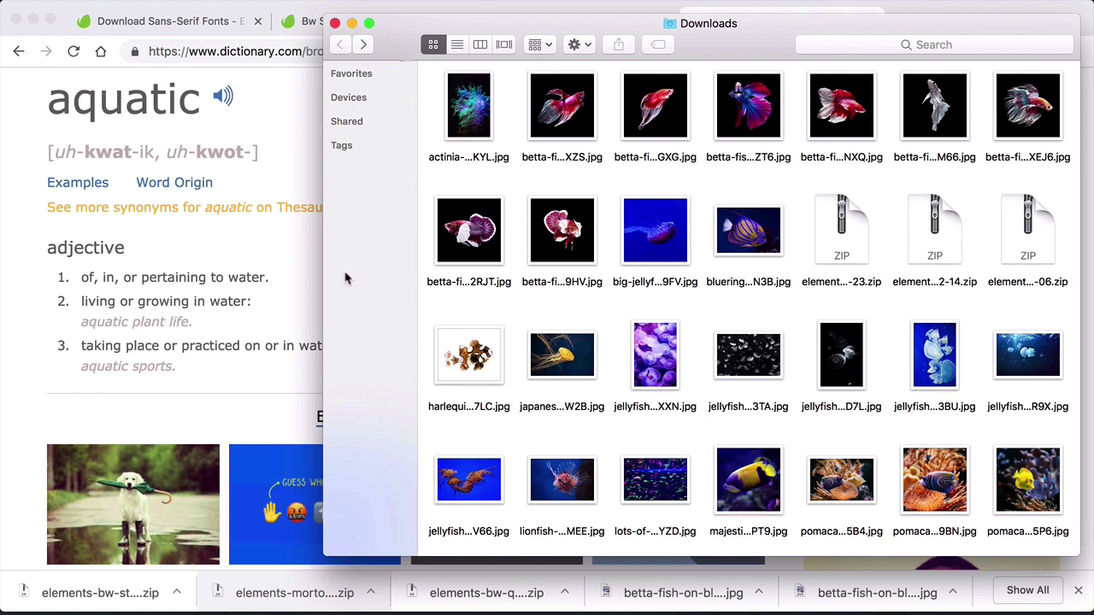
left_click(467, 240)
key("space")
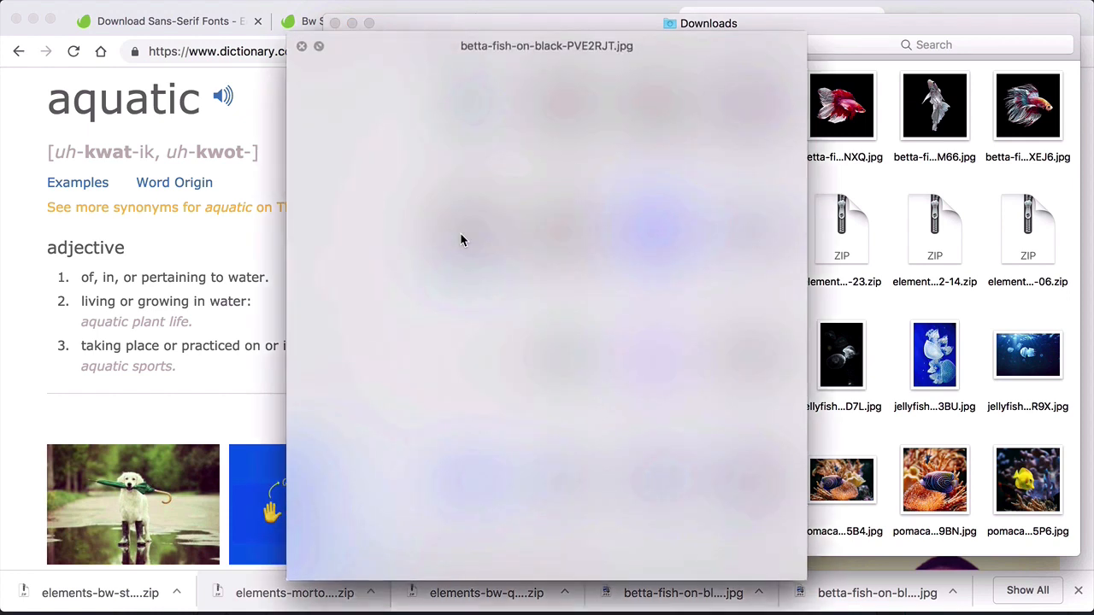
- Preview betta-fish-on-black-P8F5GXG.jpg and the dark jellyfish-or-rhizostoma photo from the Downloads folder at full size
key("space")
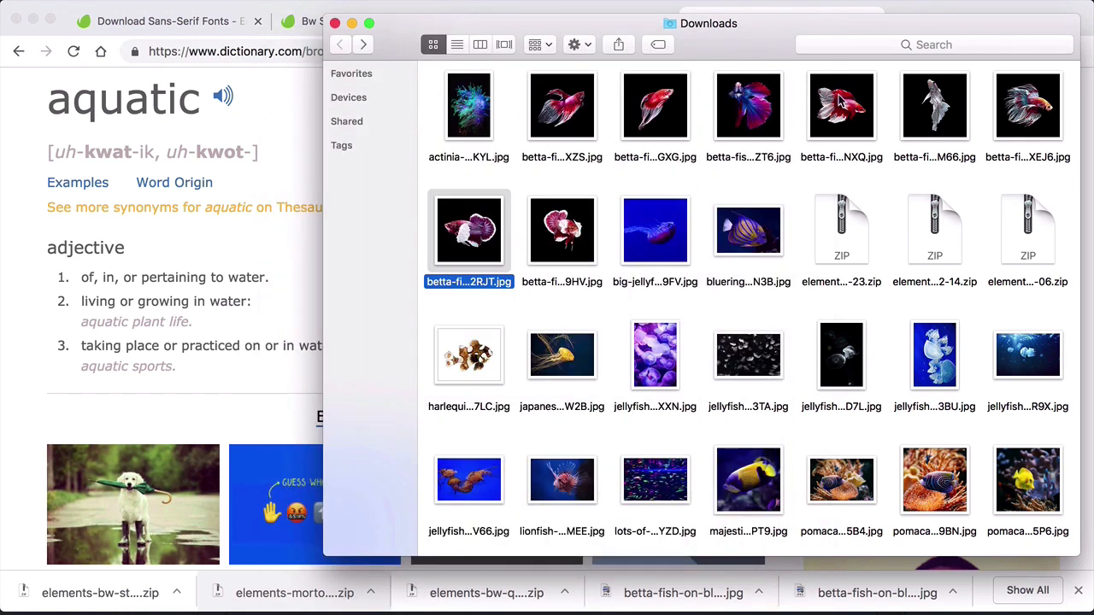
left_click(675, 108)
key("space")
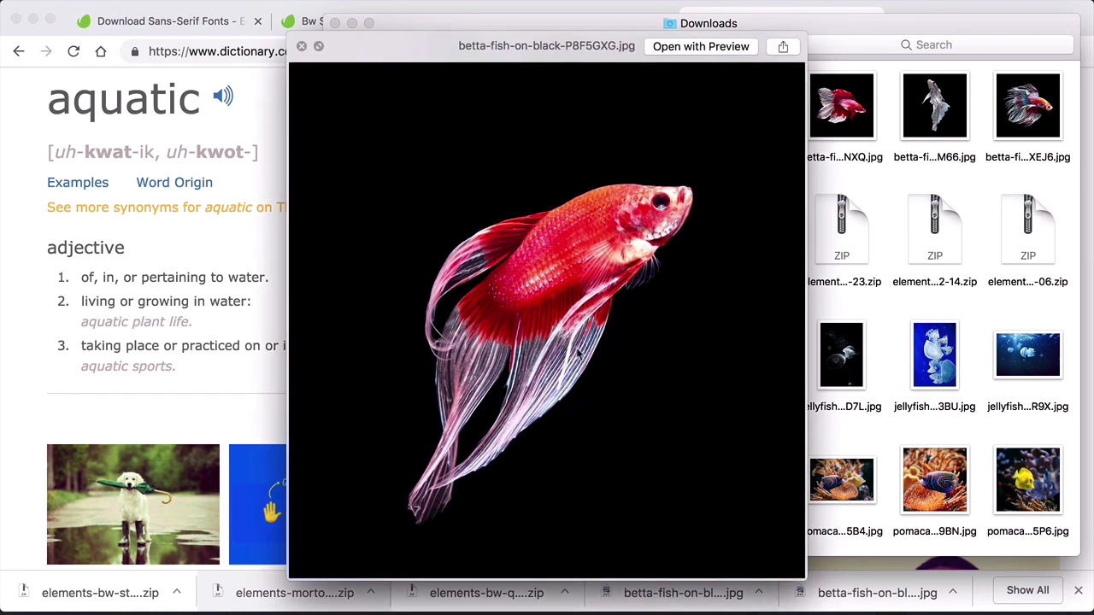
key("space")
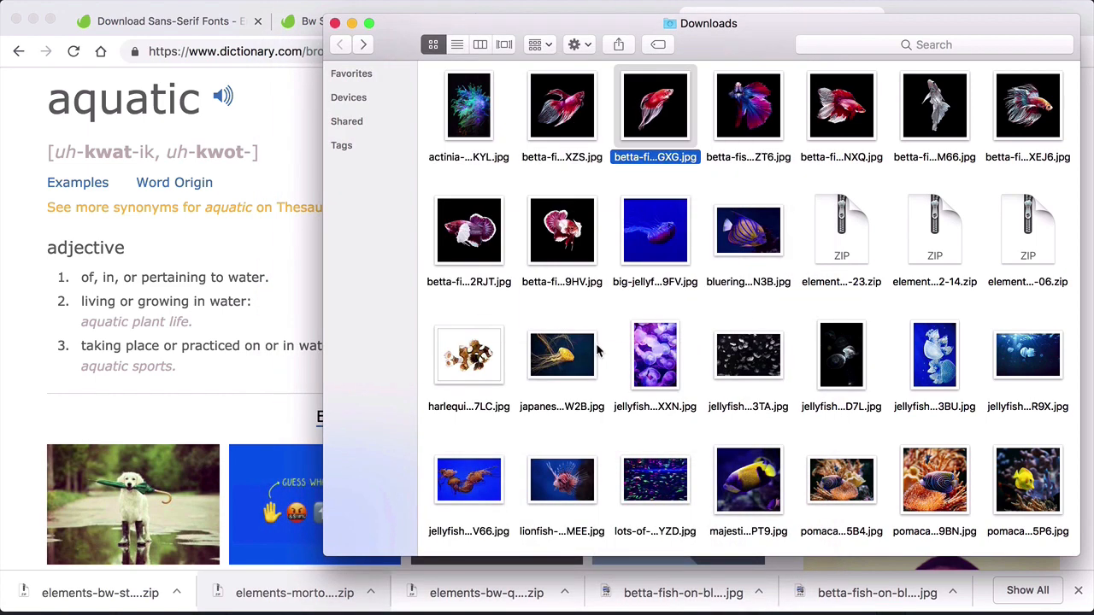
scroll(812, 436, "down", 1)
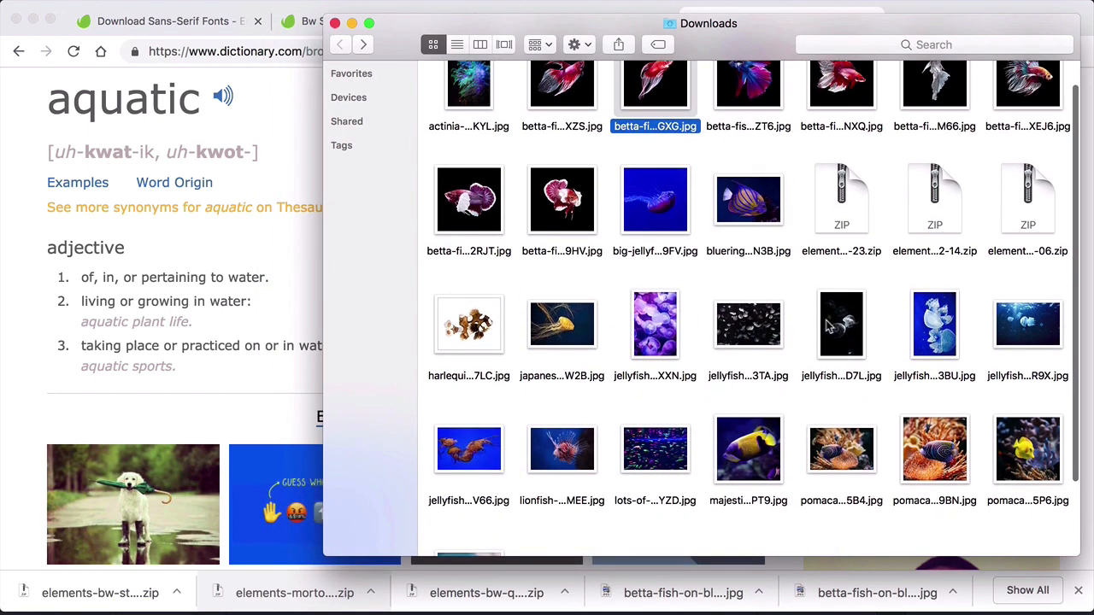
left_click(837, 325)
key("space")
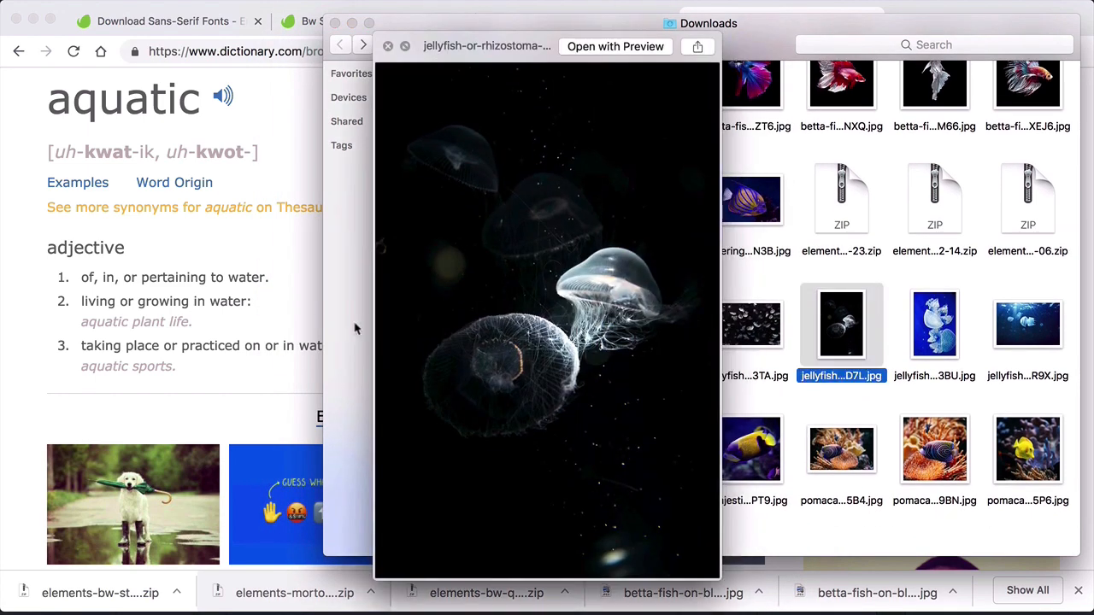
key("space")
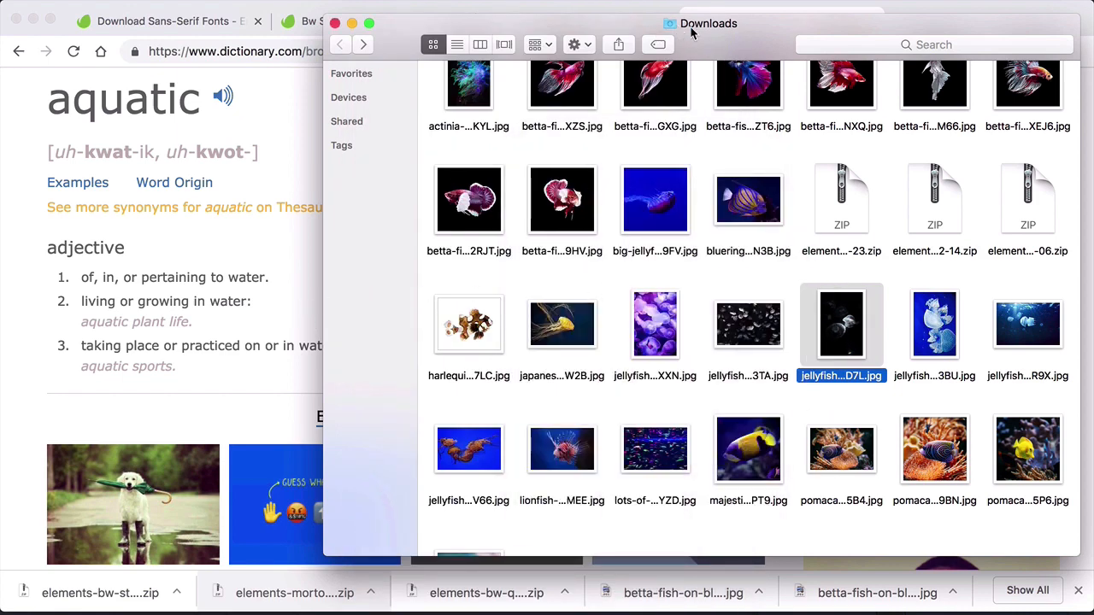
- Shift the Downloads window further over the dictionary page and look through the rest of the sea-life photos
left_click_drag(692, 32, 612, 42)
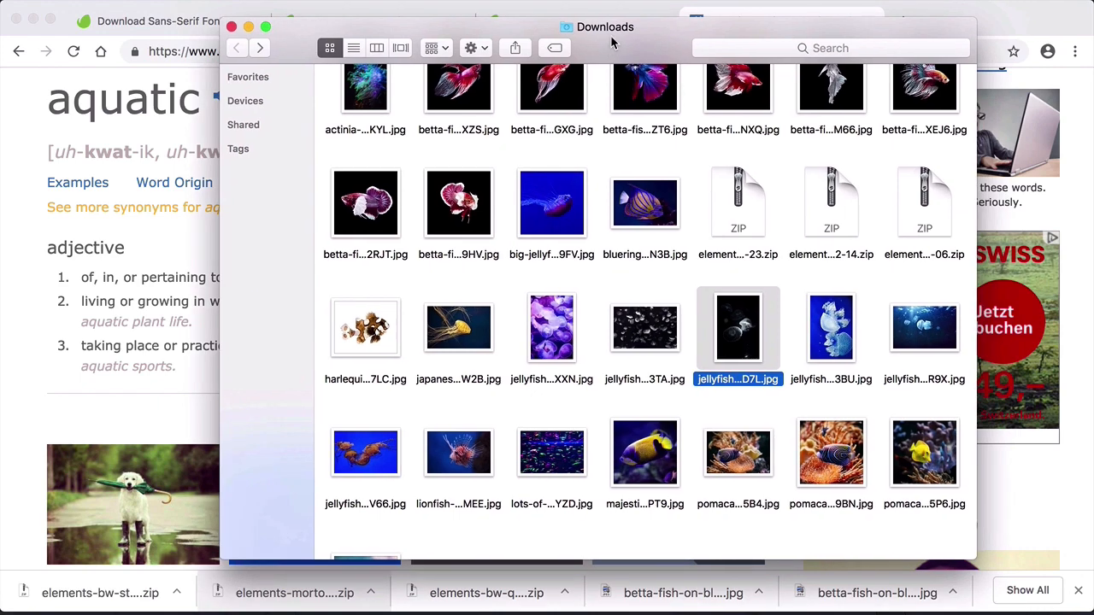
scroll(596, 283, "down", 1)
left_click(598, 292)
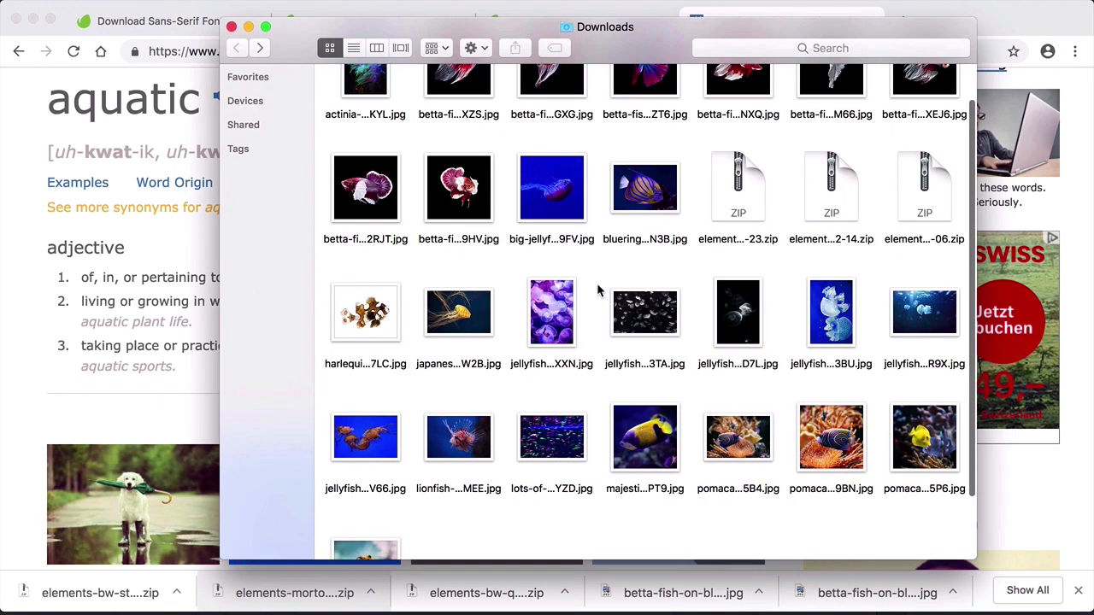
scroll(595, 304, "down", 3)
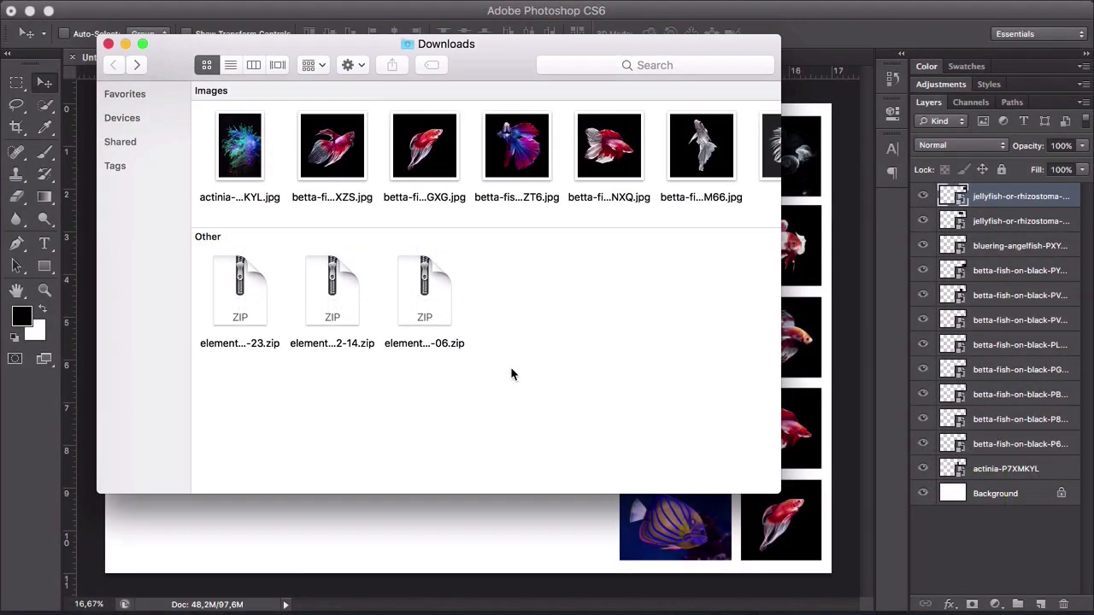
- Unzip the three downloaded font archives in the Downloads folder: Bw Stretch, Morton and Bw Quinta Pro
double_click(434, 295)
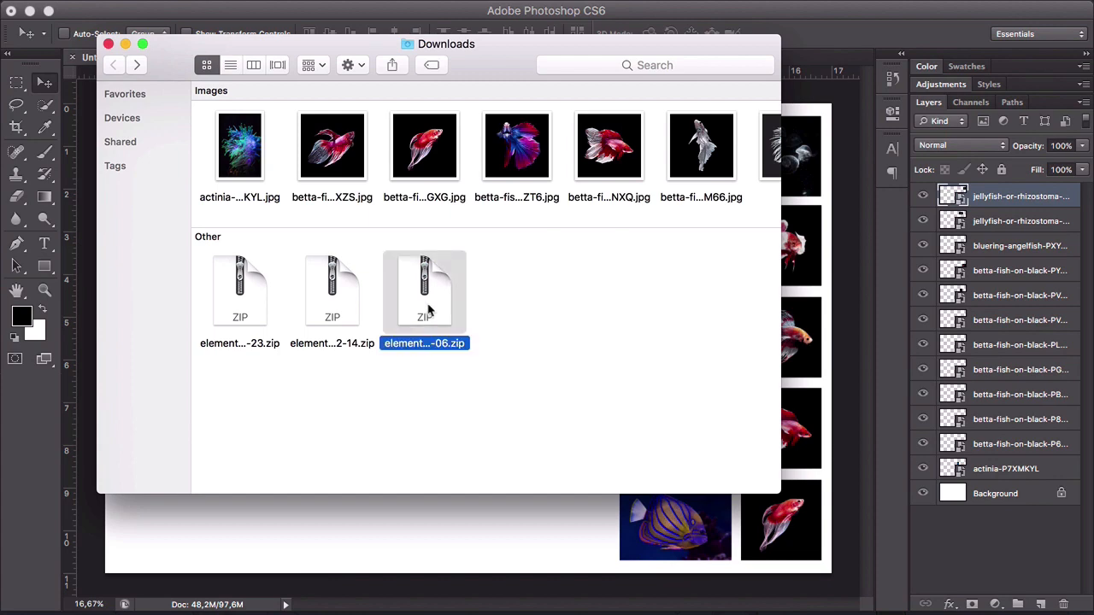
double_click(323, 440)
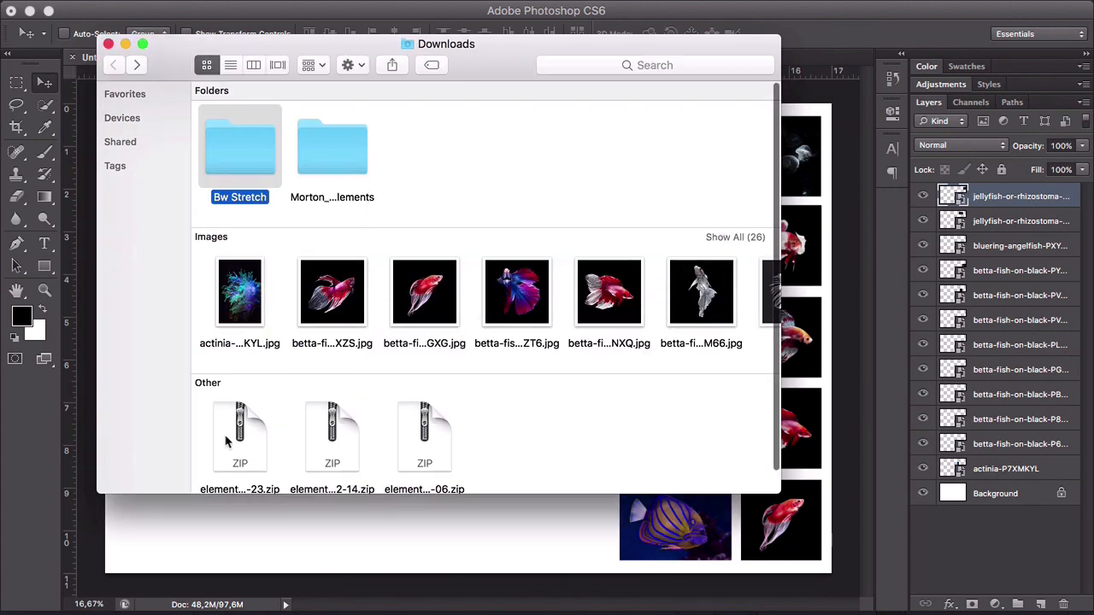
double_click(242, 431)
- Switch to Font Book and create a new font collection named Envato
mouse_move(572, 606)
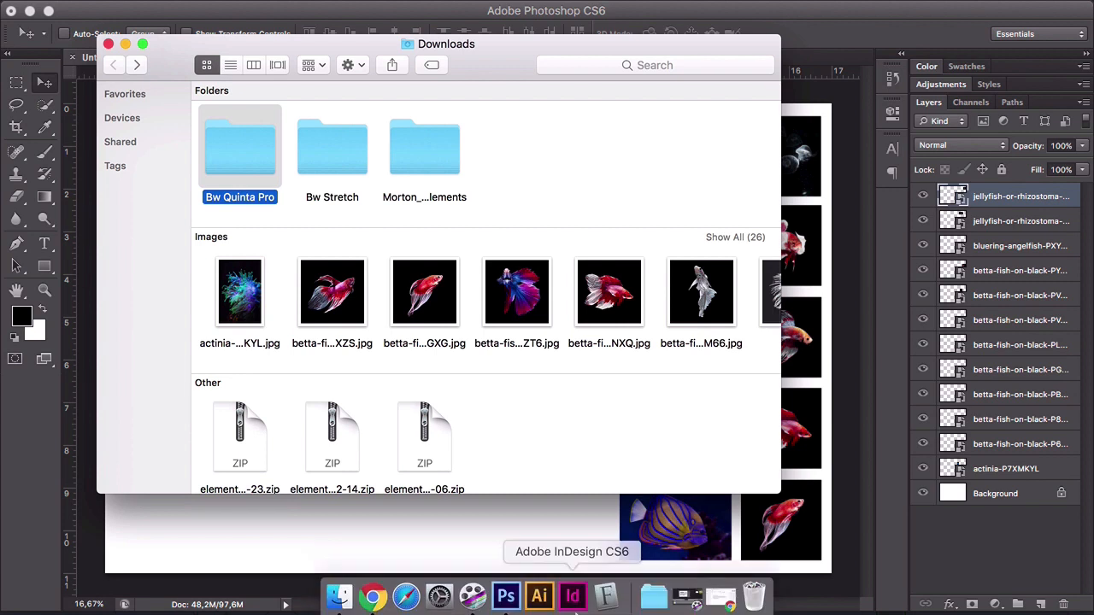
left_click(608, 598)
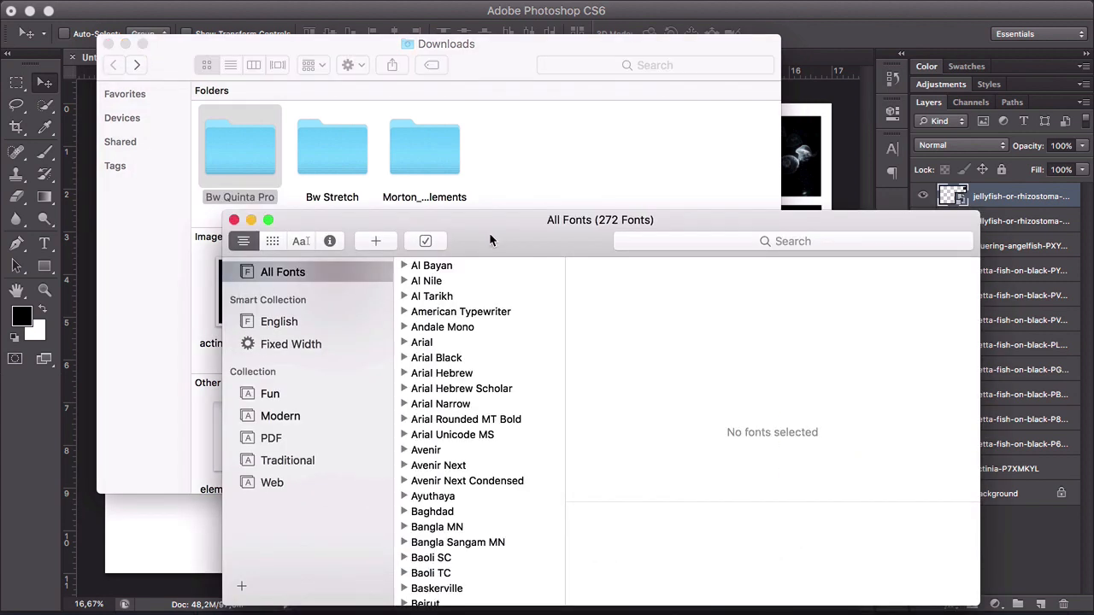
left_click(248, 562)
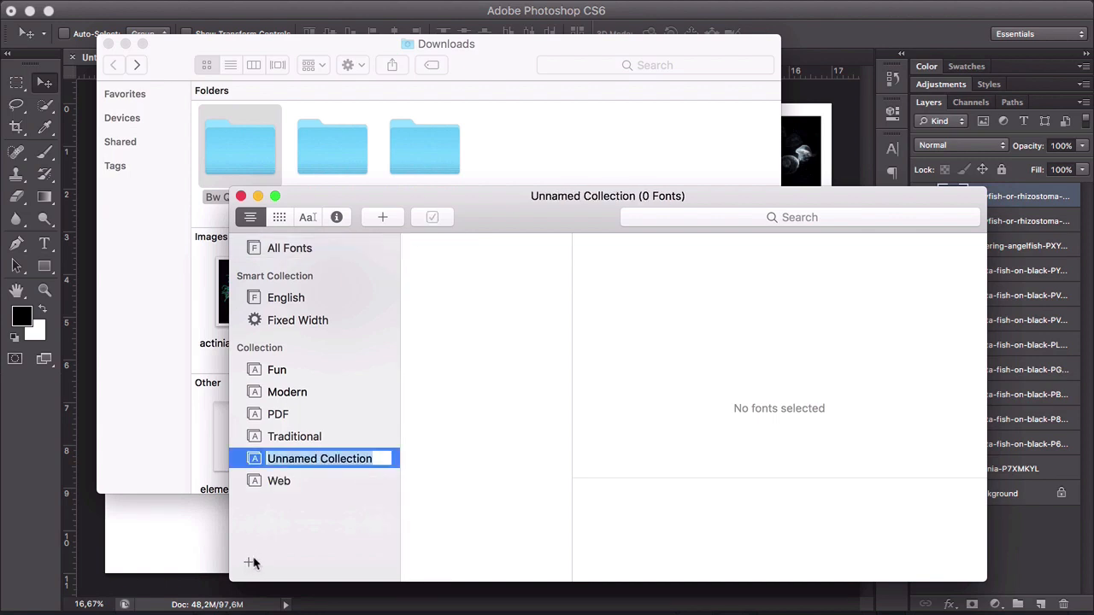
type("Envato")
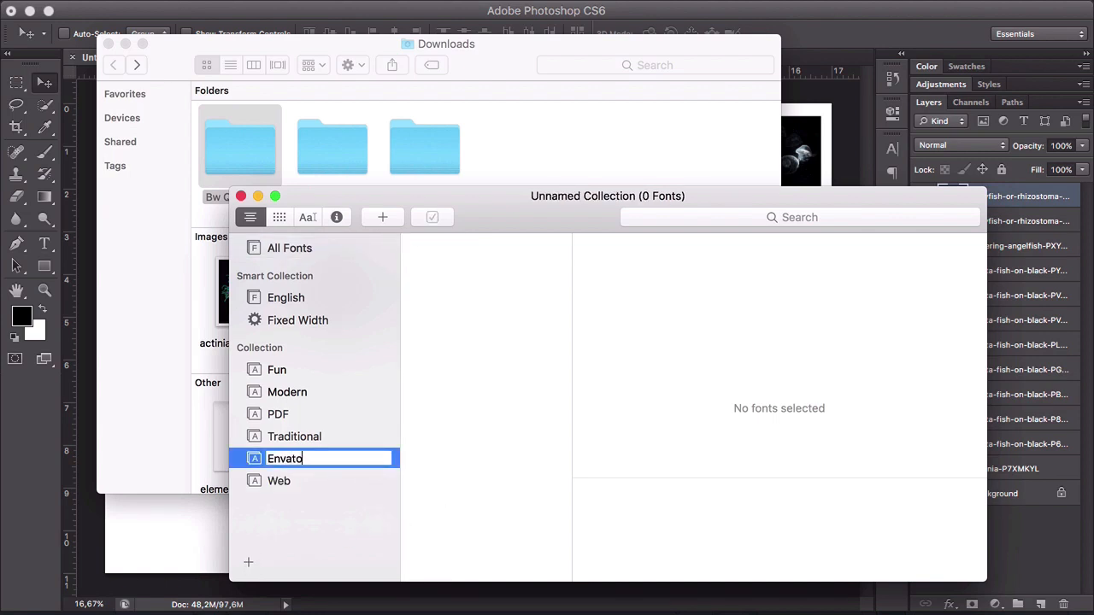
key("Return")
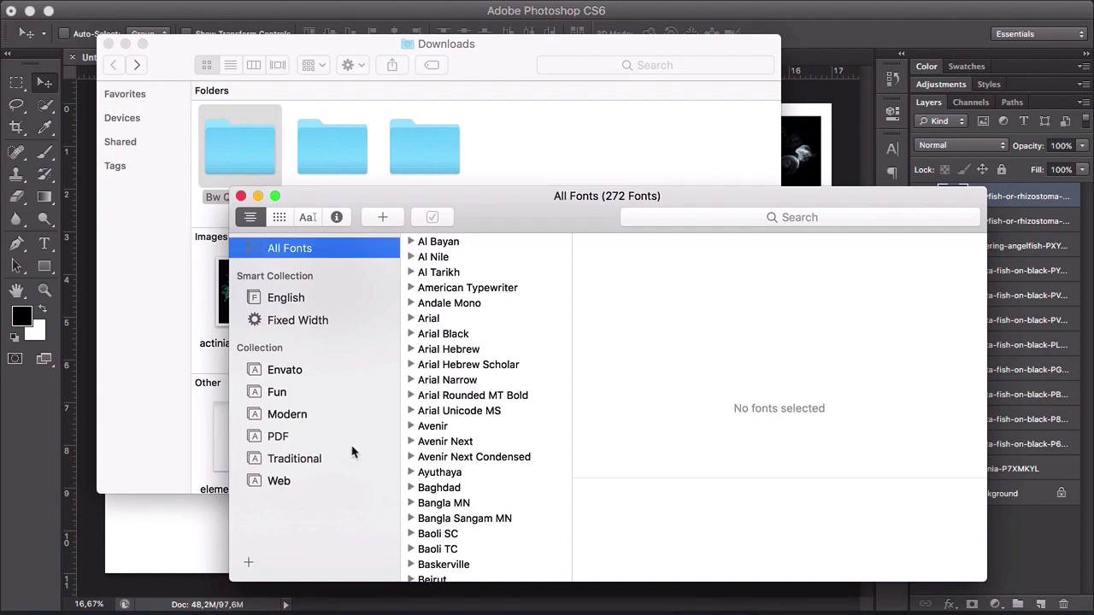
- Add the Bw Quinta Pro, Bw Stretch and Morton folders from Downloads to the Envato collection to install their fonts
left_click(293, 371)
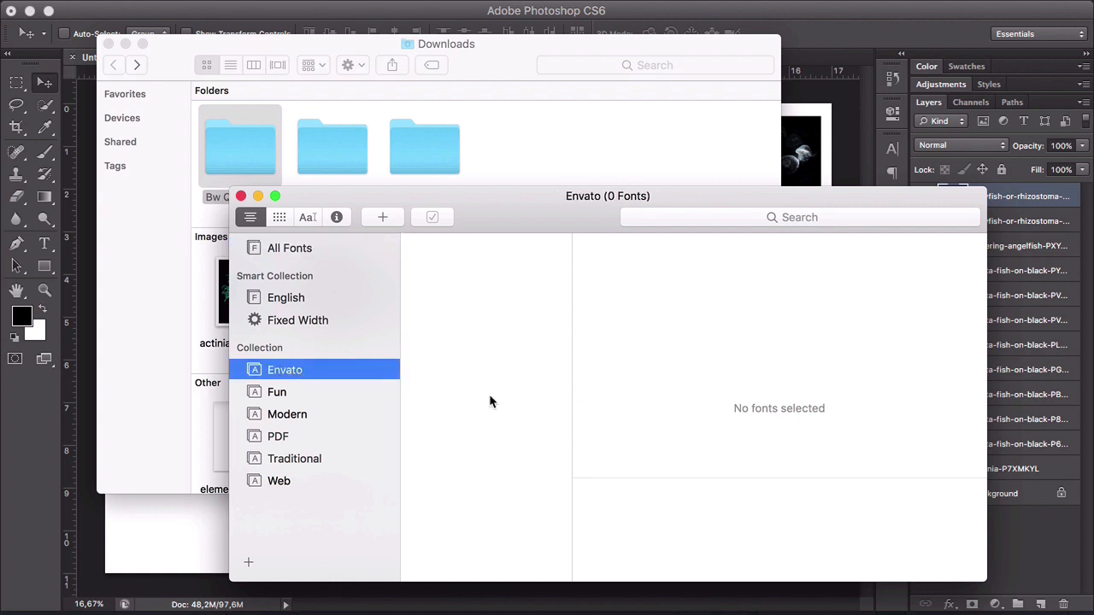
left_click(504, 170)
left_click_drag(512, 144, 270, 178)
left_click_drag(479, 60, 446, 26)
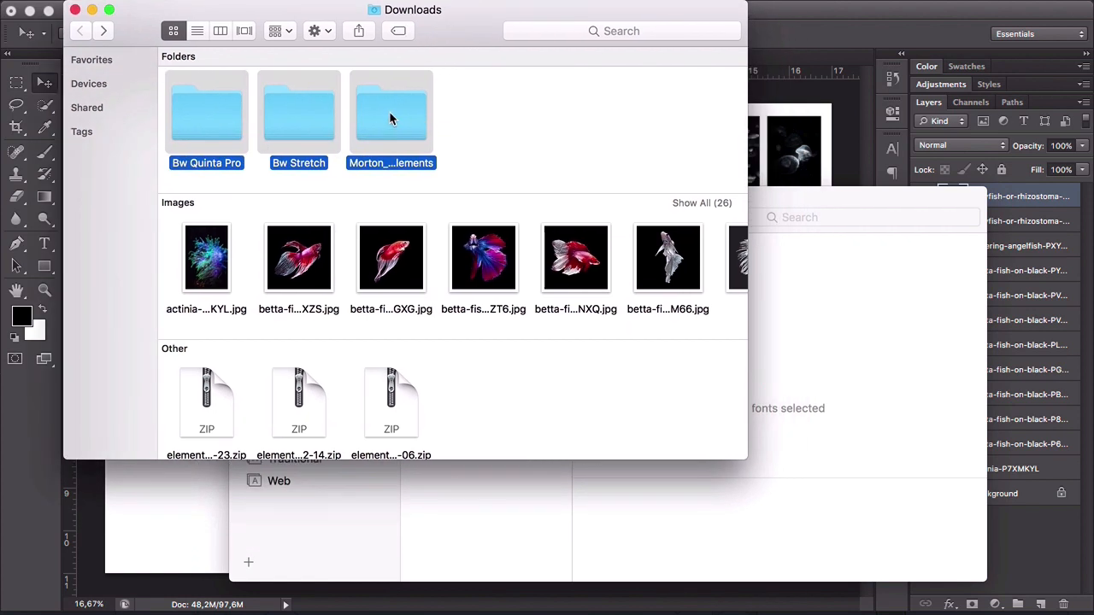
left_click_drag(389, 111, 496, 519)
left_click(525, 346)
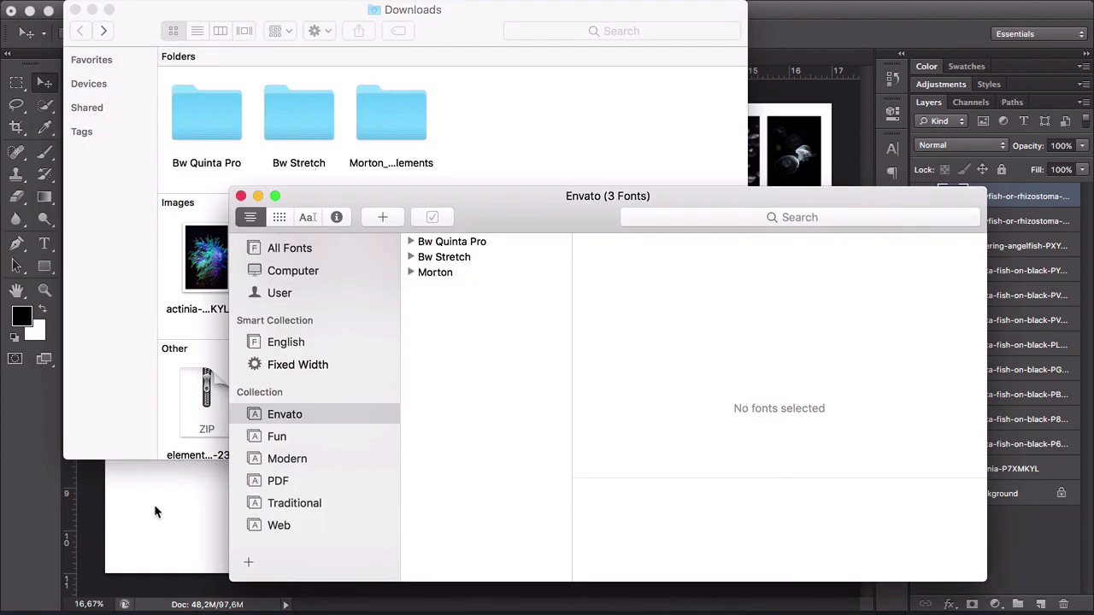
- Switch back to Photoshop and add the text line "AQUATIC LIFE IN MOTION" in the blank area near the canvas's upper-left corner
left_click(179, 509)
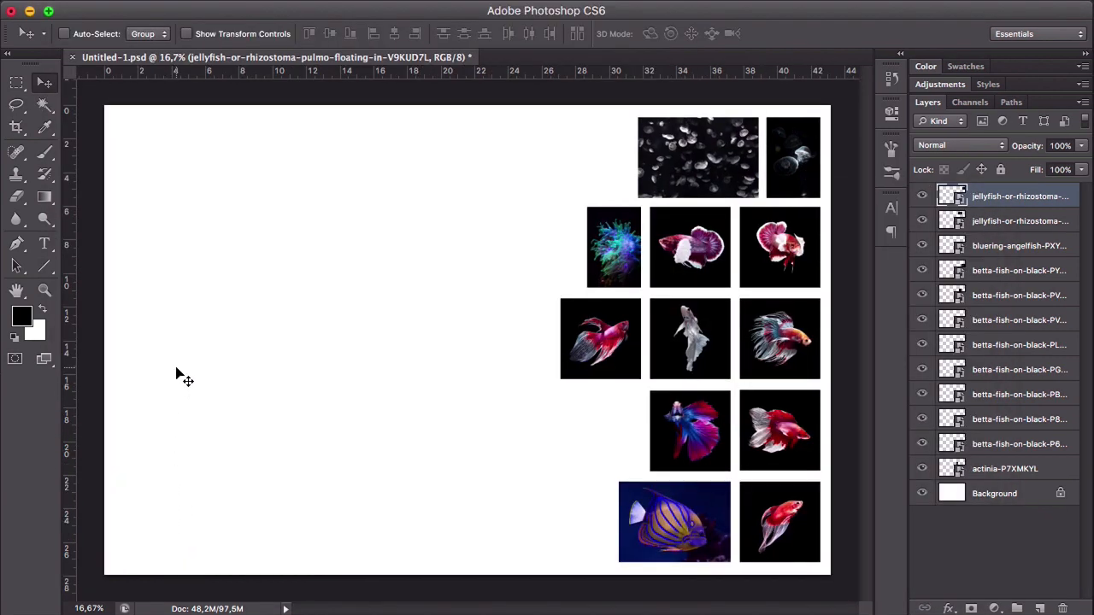
key("t")
left_click(173, 171)
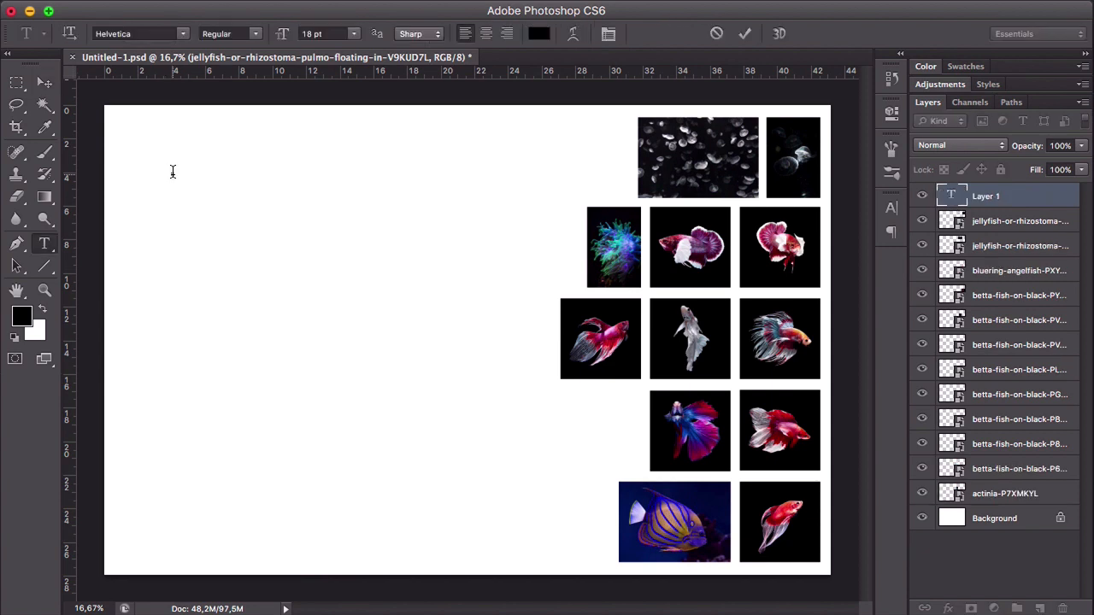
type("AQUATIC LIFE IN MOTION")
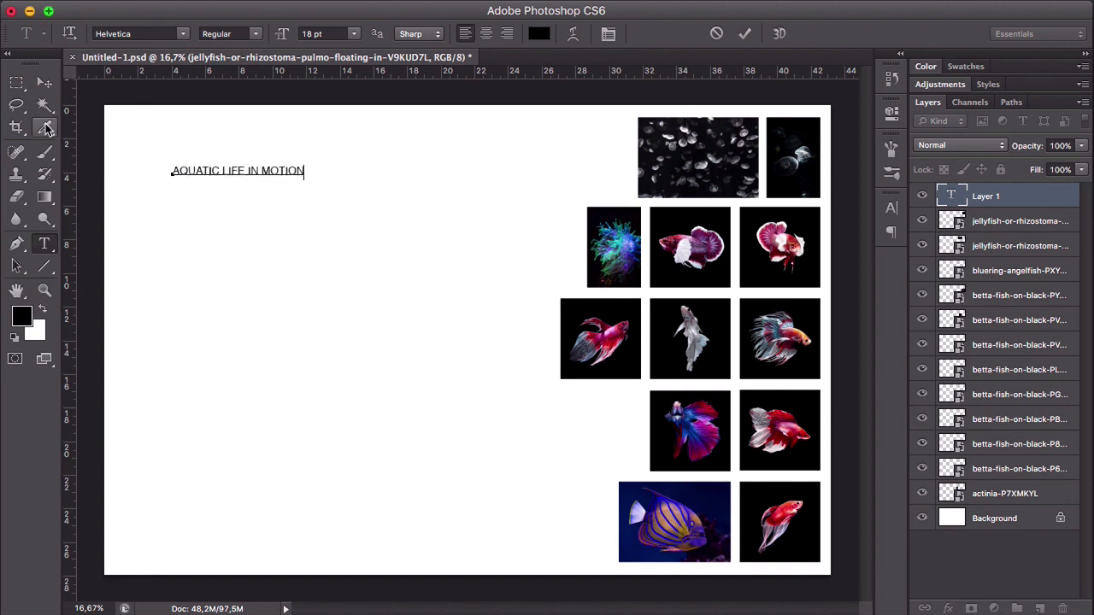
left_click(44, 83)
- Change the font of the whole AQUATIC LIFE IN MOTION line to Morton
key("t")
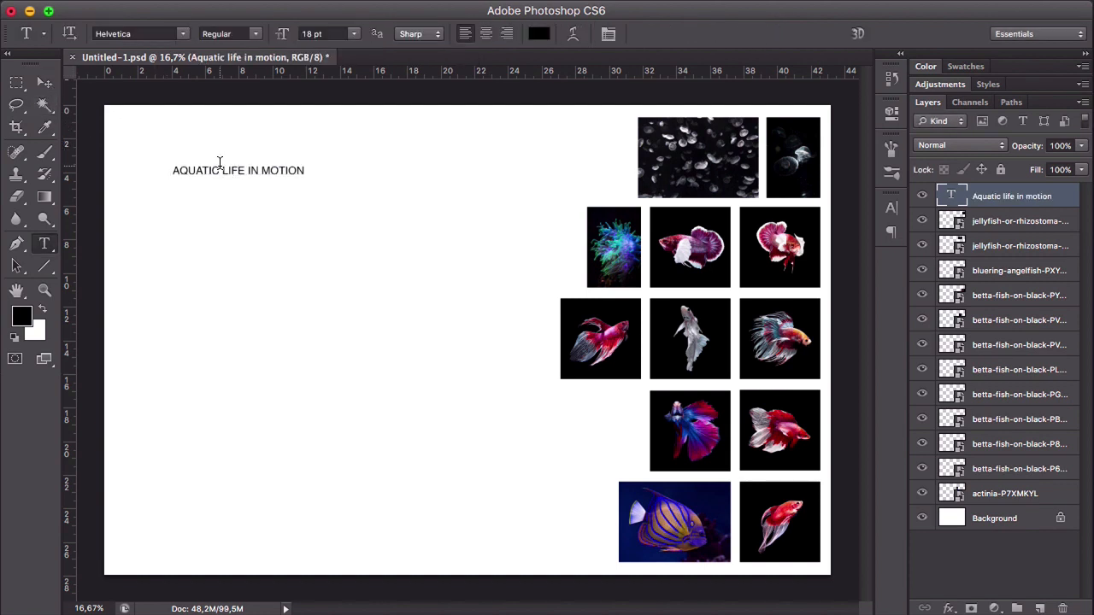
left_click(222, 167)
key("super+a")
left_click(148, 31)
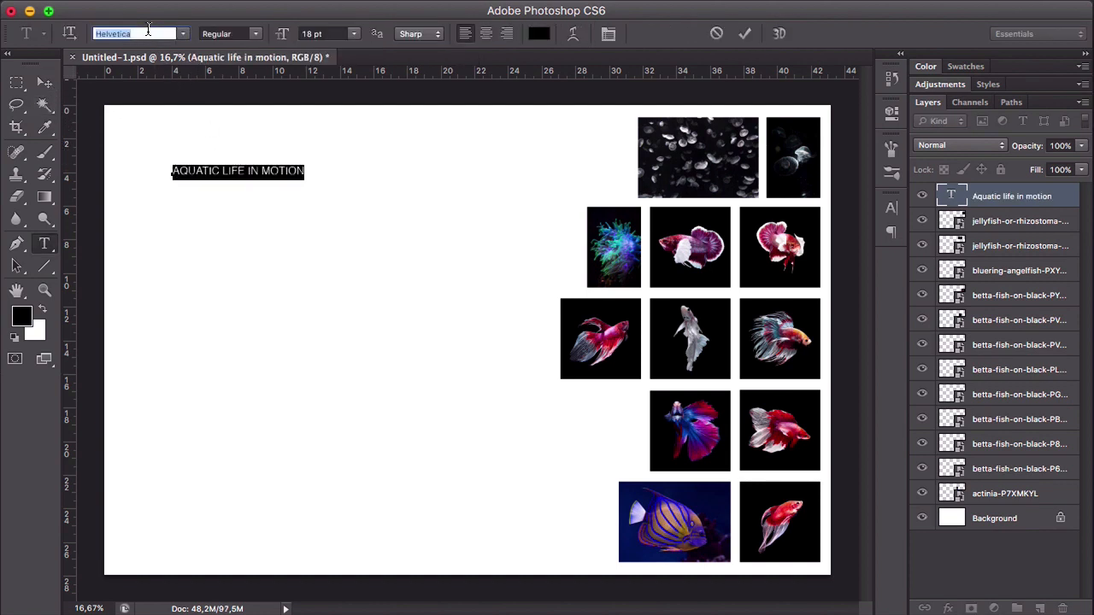
type("mor")
key("Return")
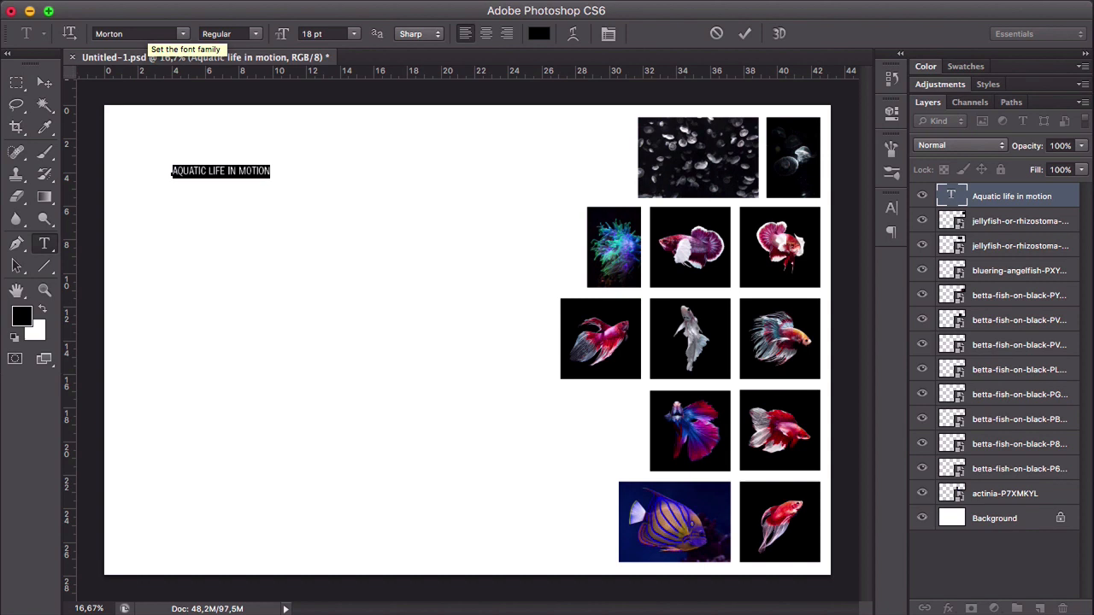
left_click(45, 83)
- Scale the Morton text line up proportionally to about 38.66 pt
key("super+t")
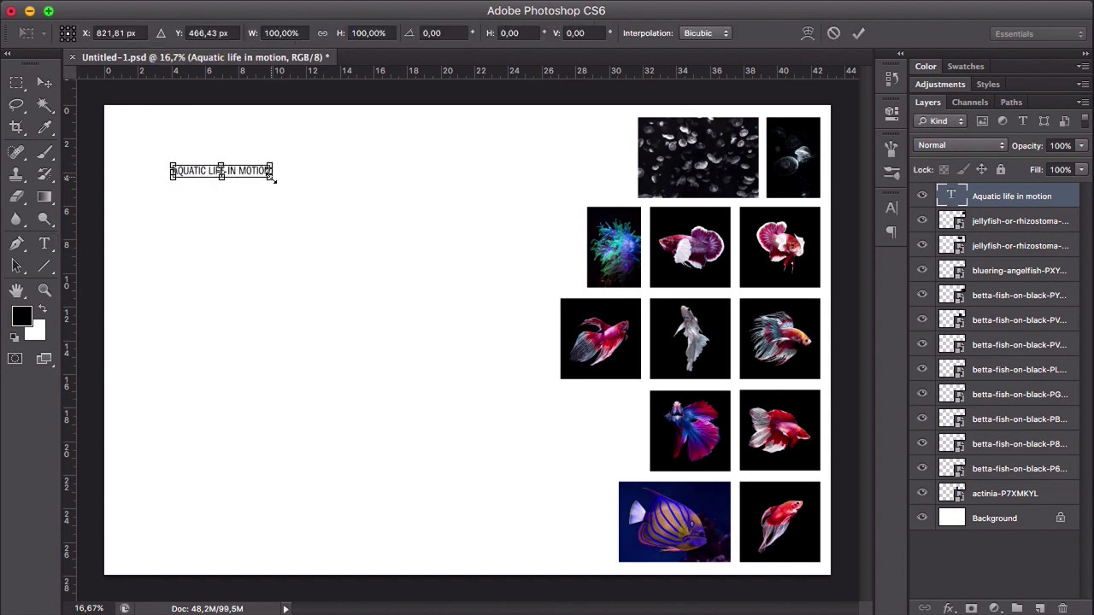
left_click_drag(272, 177, 384, 184)
key("Return")
- Duplicate the Morton text line to the middle of the blank area and set the copy's font to Bw Quinta Pro
left_click_drag(316, 183, 303, 297)
key("t")
left_click(270, 285)
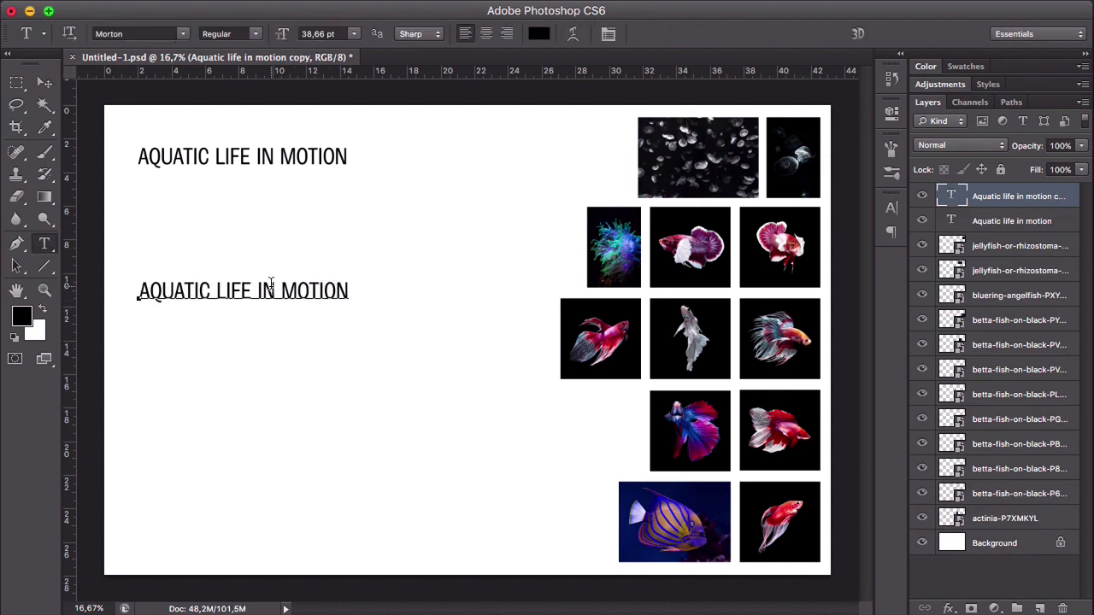
key("super+a")
left_click(150, 34)
type("B")
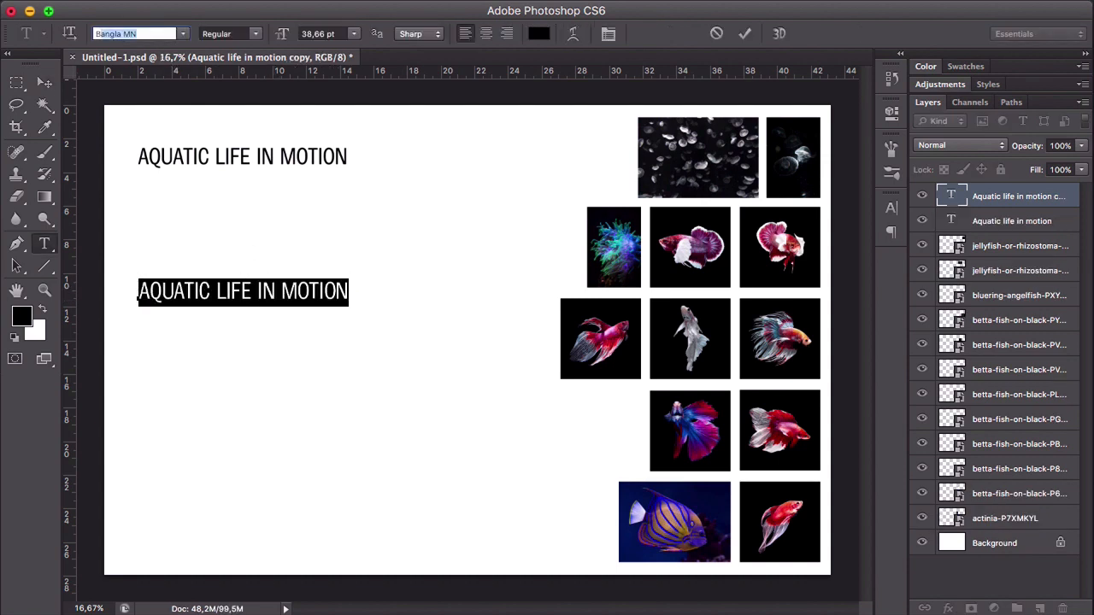
type("w Quinta Pro")
key("Return")
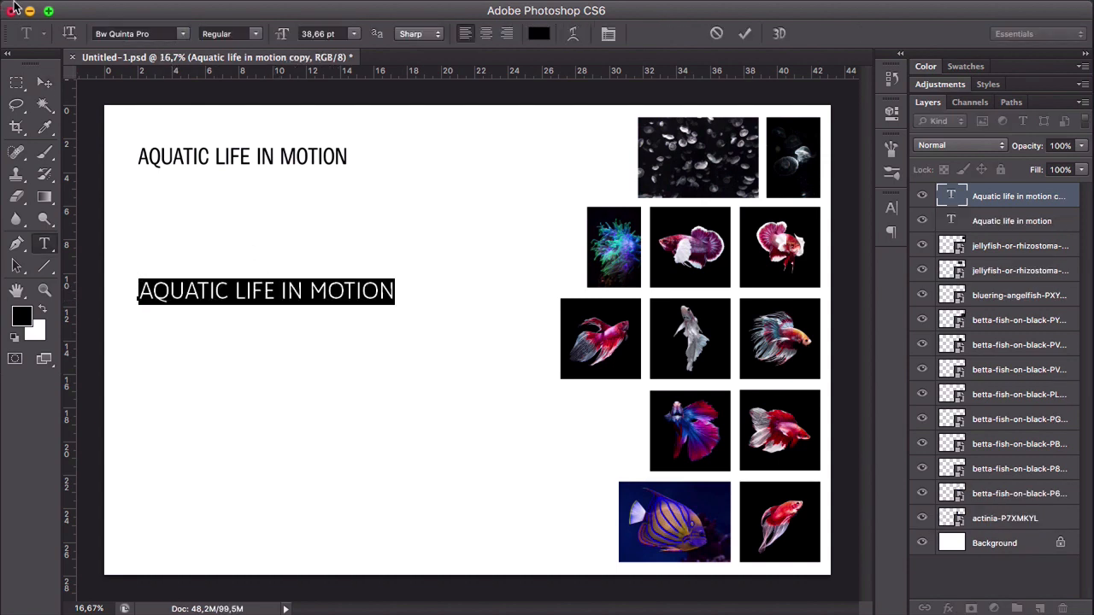
left_click(44, 82)
- Duplicate the Bw Quinta Pro line further down the canvas and set the copy's font to Bw Stretch
left_click_drag(299, 303, 305, 452)
key("t")
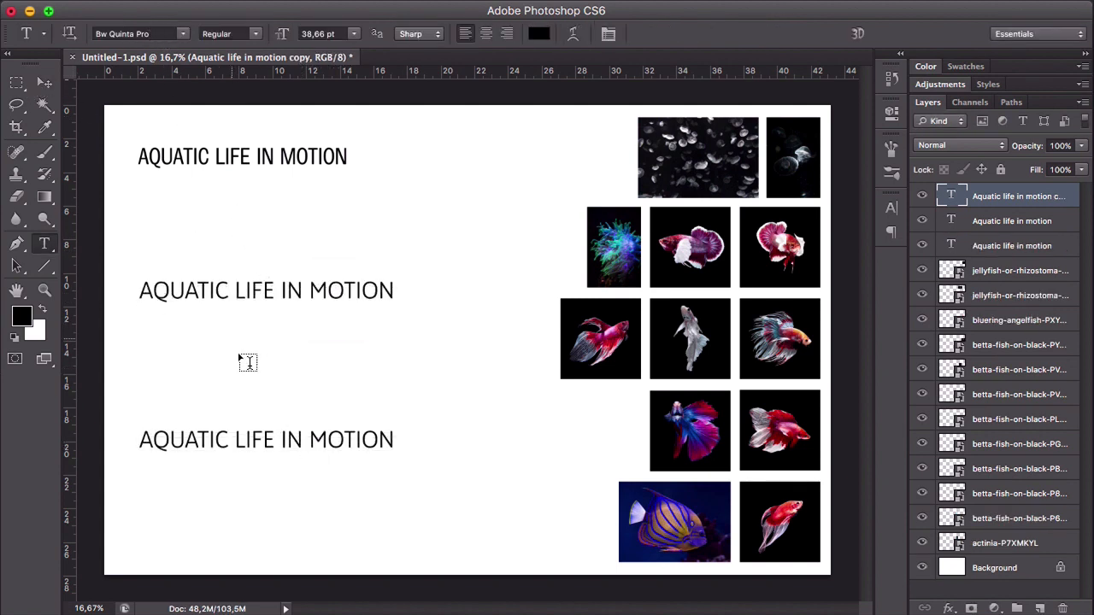
left_click(225, 436)
key("super+a")
left_click(159, 33)
type("Bw Str")
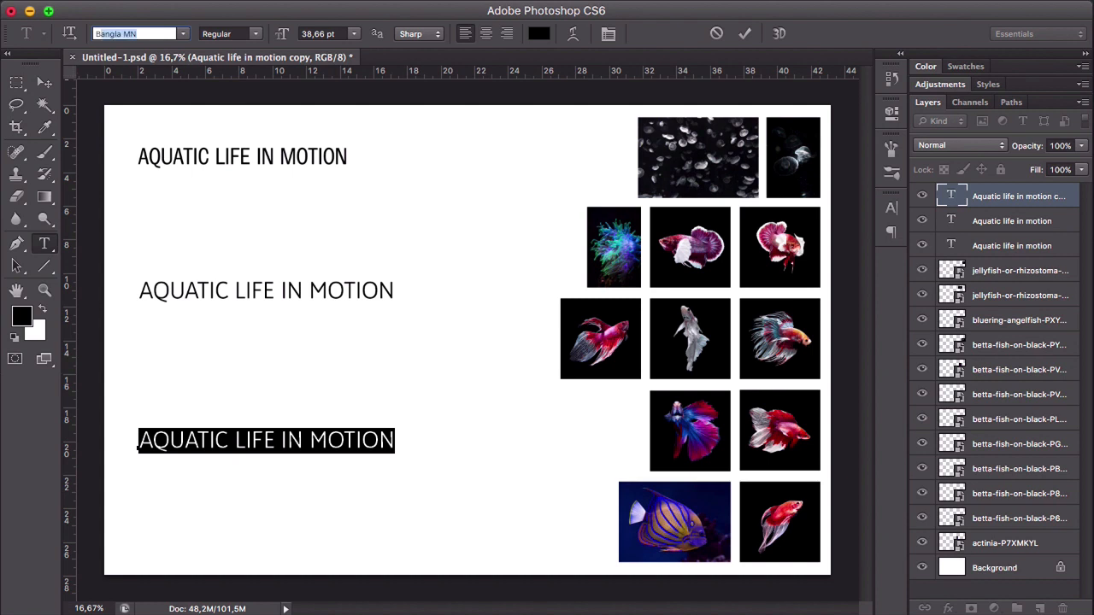
key("Return")
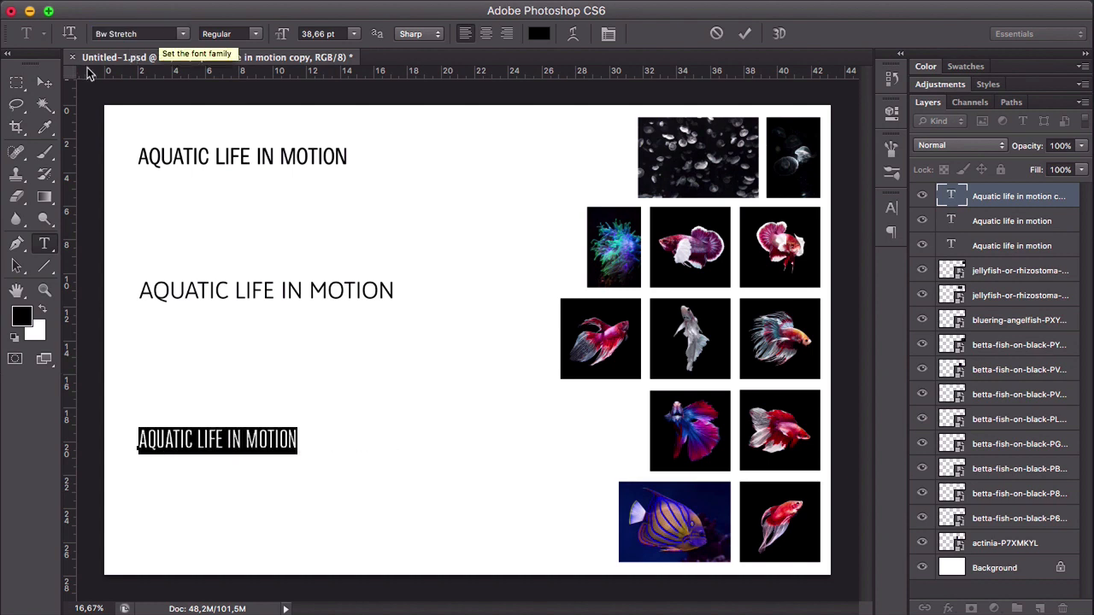
left_click(44, 82)
- Duplicate the Bw Stretch line directly below itself and turn on stylistic alternates for the copy
left_click_drag(277, 444, 277, 475)
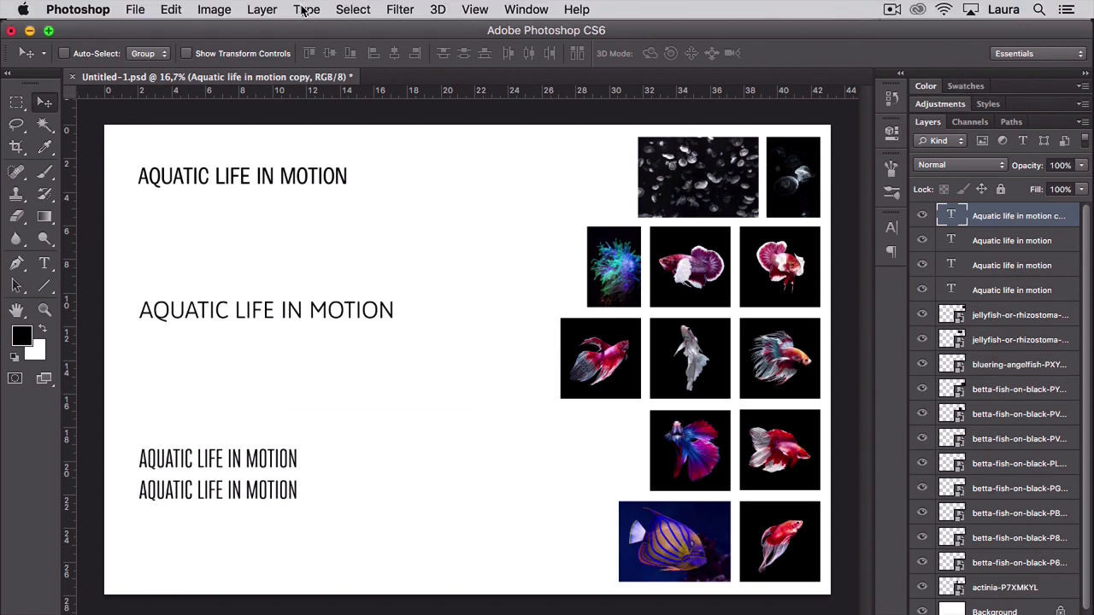
left_click(306, 10)
mouse_move(342, 30)
left_click(491, 35)
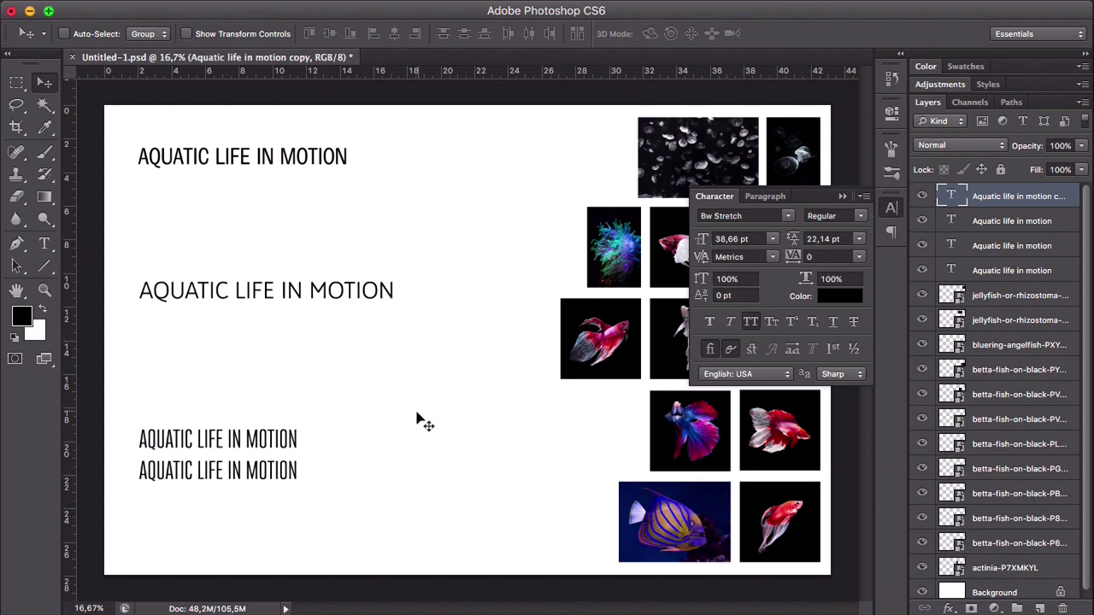
left_click(792, 348)
left_click_drag(275, 466, 274, 466)
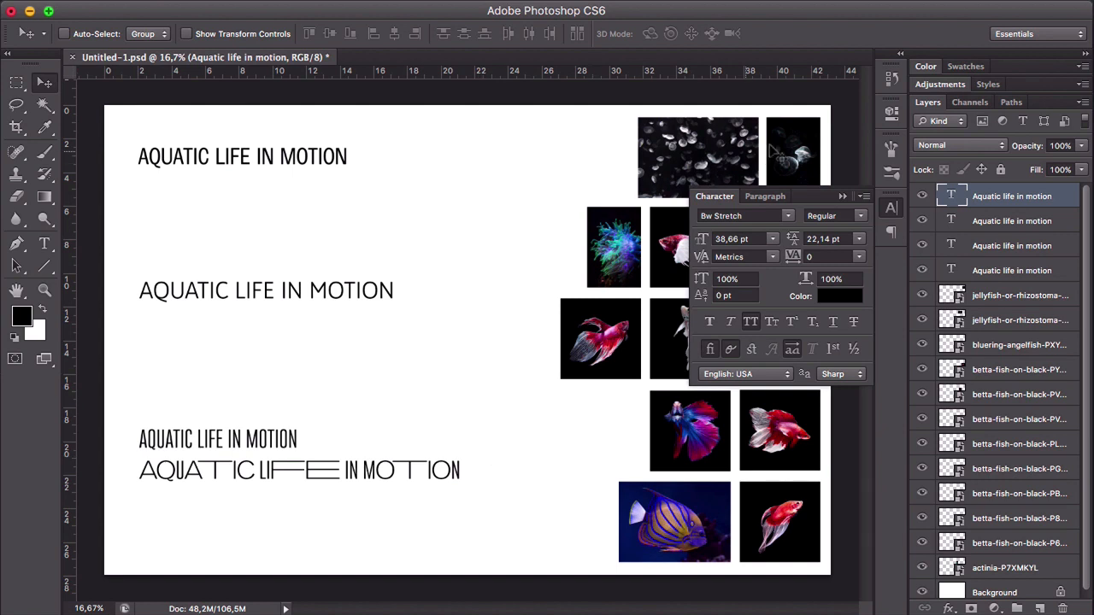
- Collapse the Character panel to clear the view of the canvas
left_click(843, 196)
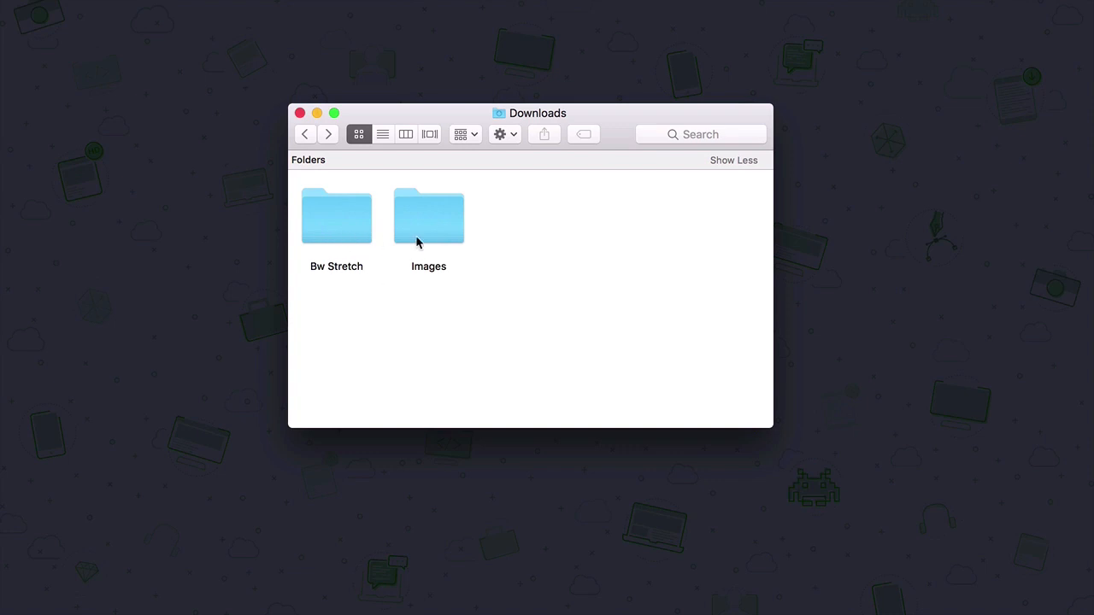
- Switch to Finder and preview Bw_Stretch_Font_Specimen.pdf from the Bw Stretch folder, examining its alternates and sample text pages
double_click(359, 215)
left_click(328, 171)
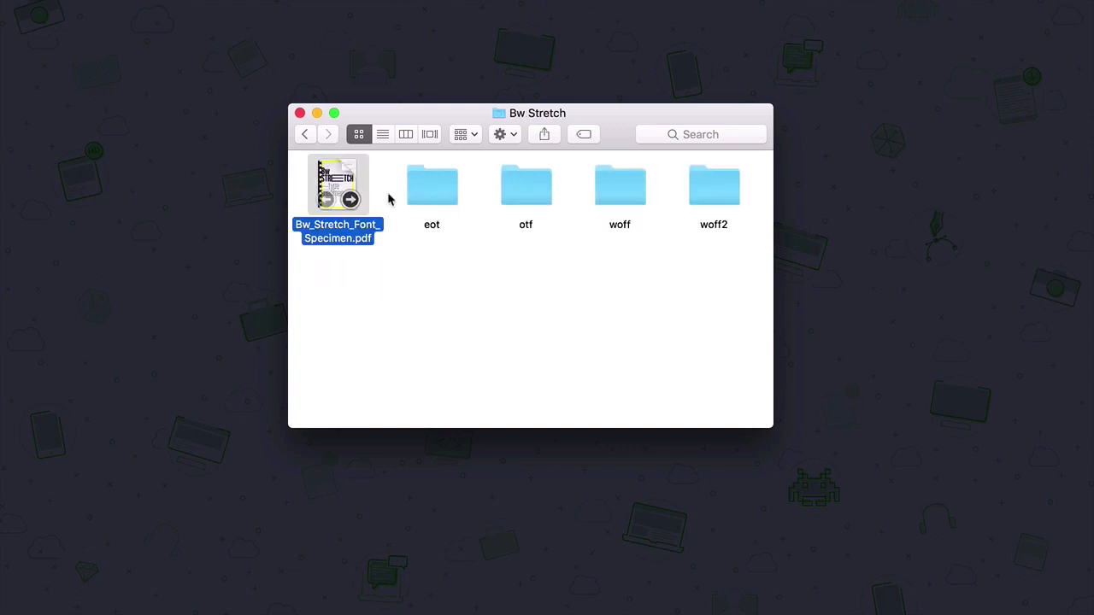
key("space")
scroll(611, 320, "down", 10)
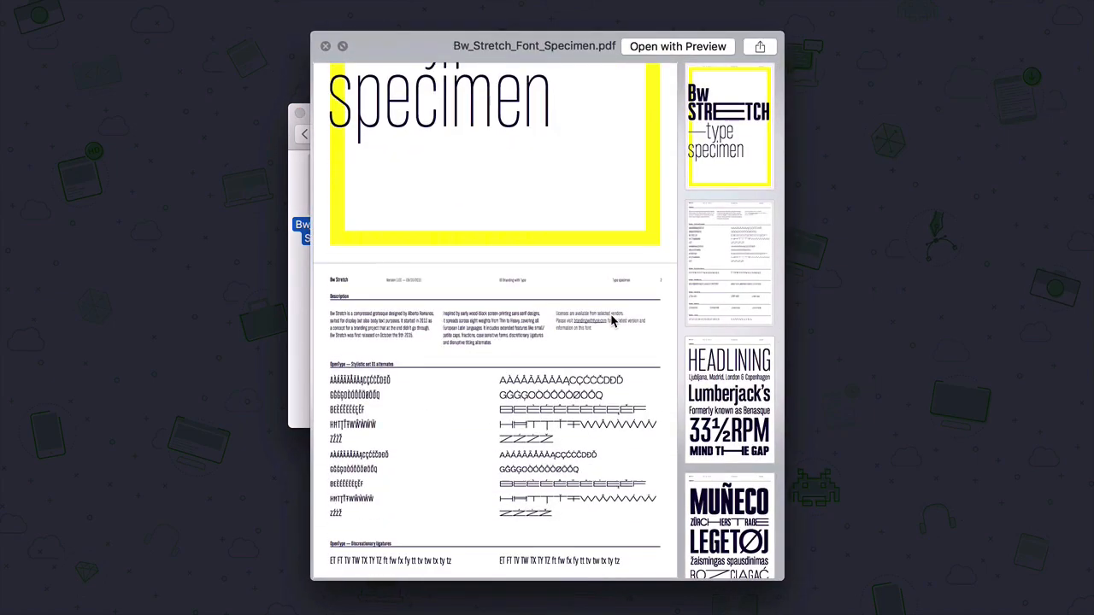
scroll(611, 321, "down", 10)
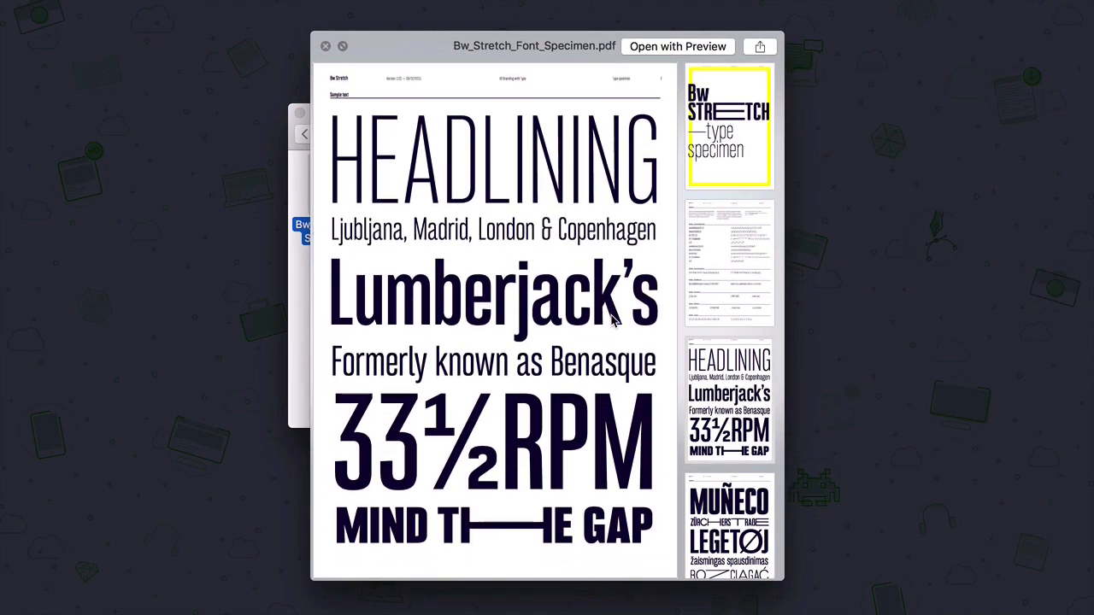
scroll(612, 320, "down", 8)
scroll(611, 320, "down", 3)
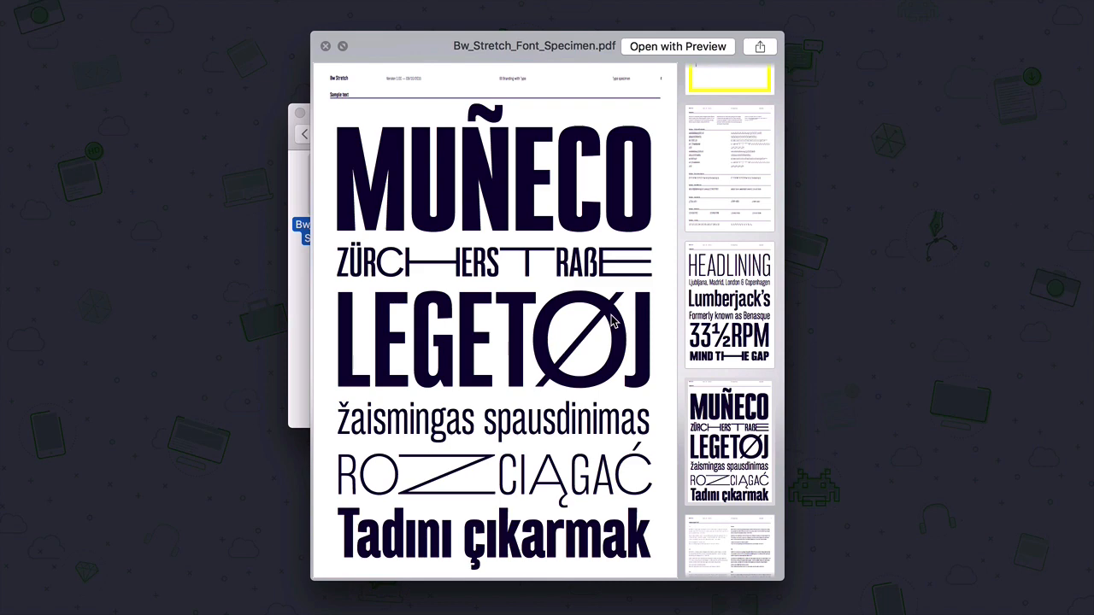
key("space")
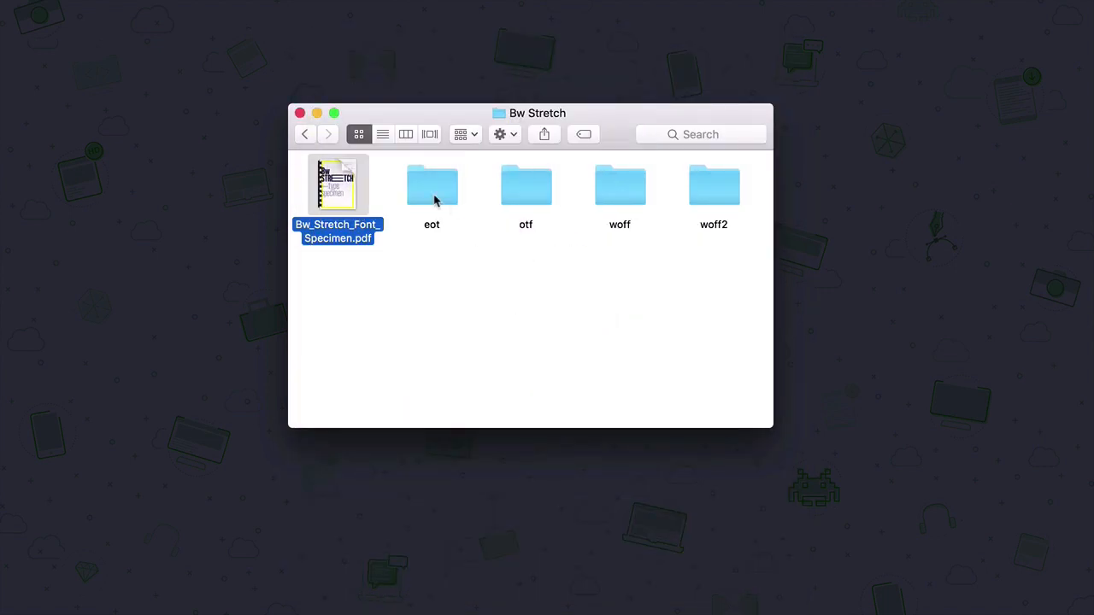
- Look through the downloaded pictures in the Images folder and return to Downloads
left_click(301, 135)
double_click(453, 239)
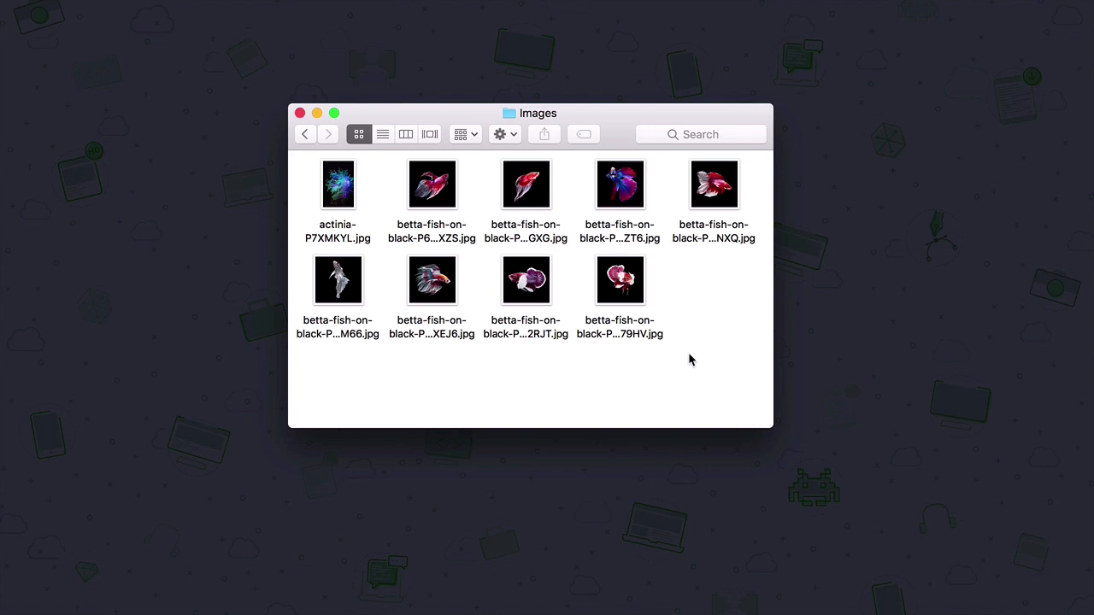
left_click(304, 134)
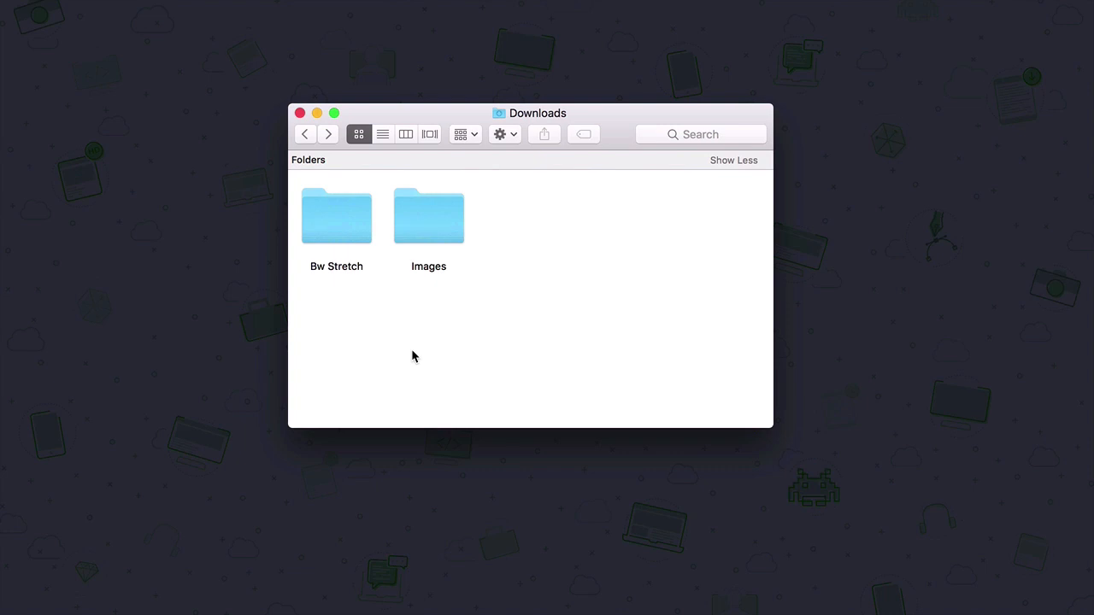
- Switch to Font Book to check the installed fonts in the Envato collection, and minimize its window
left_click(336, 227)
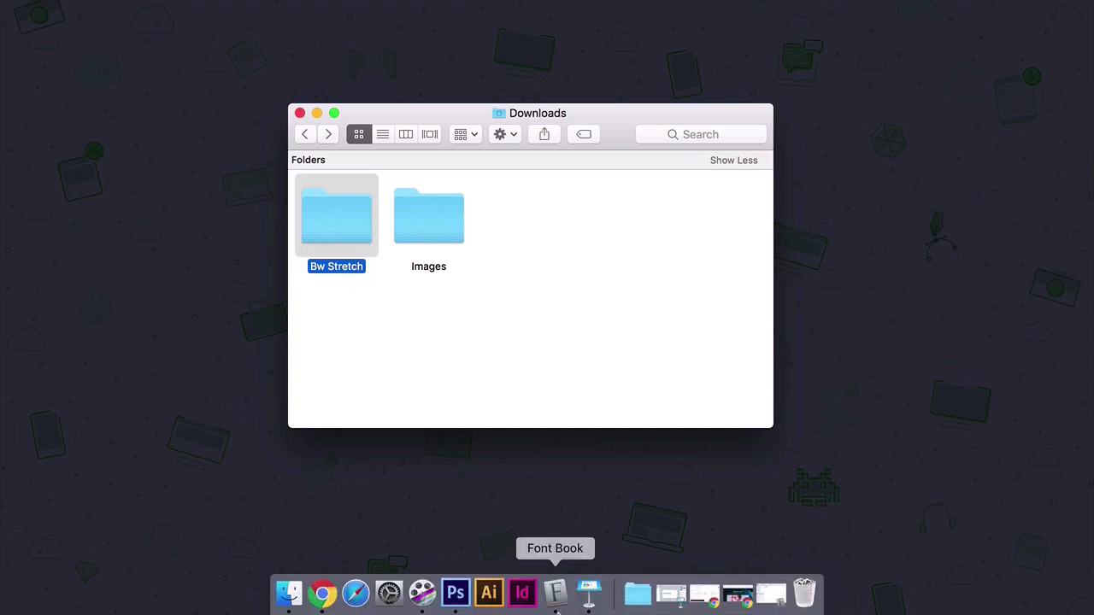
left_click(556, 608)
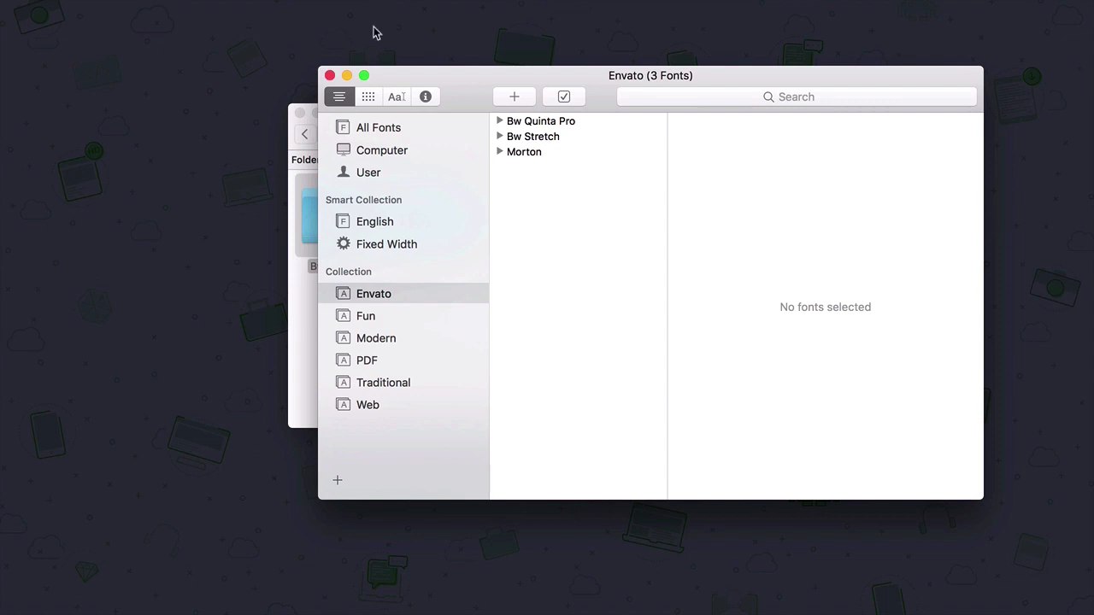
left_click(346, 75)
left_click(487, 348)
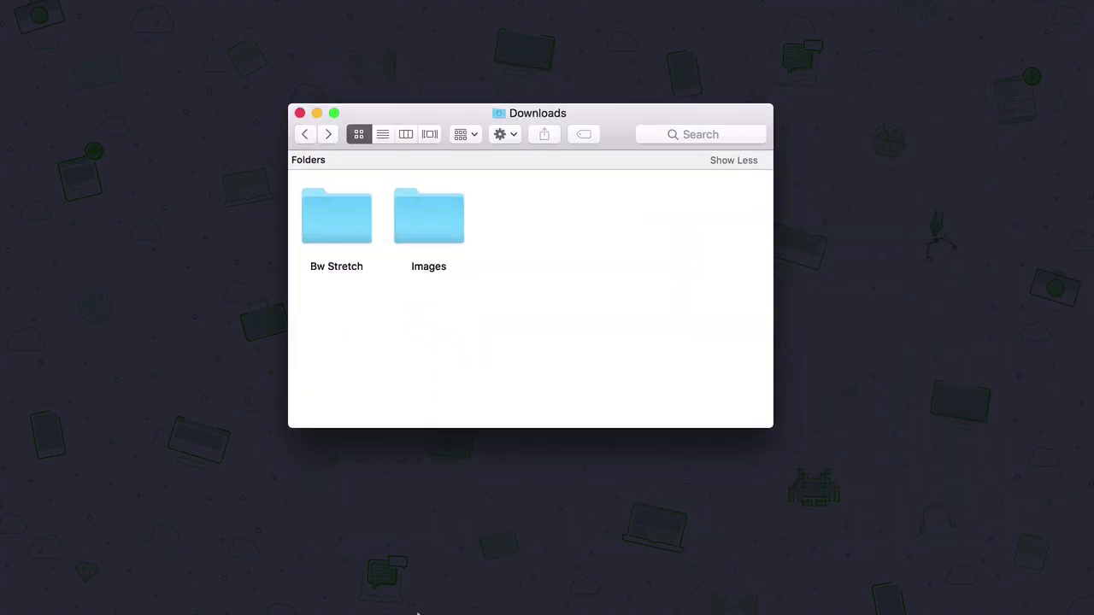
- Switch to Chrome and read through the Adobe Photoshop CC product page, including its plan price and new features
left_click(390, 608)
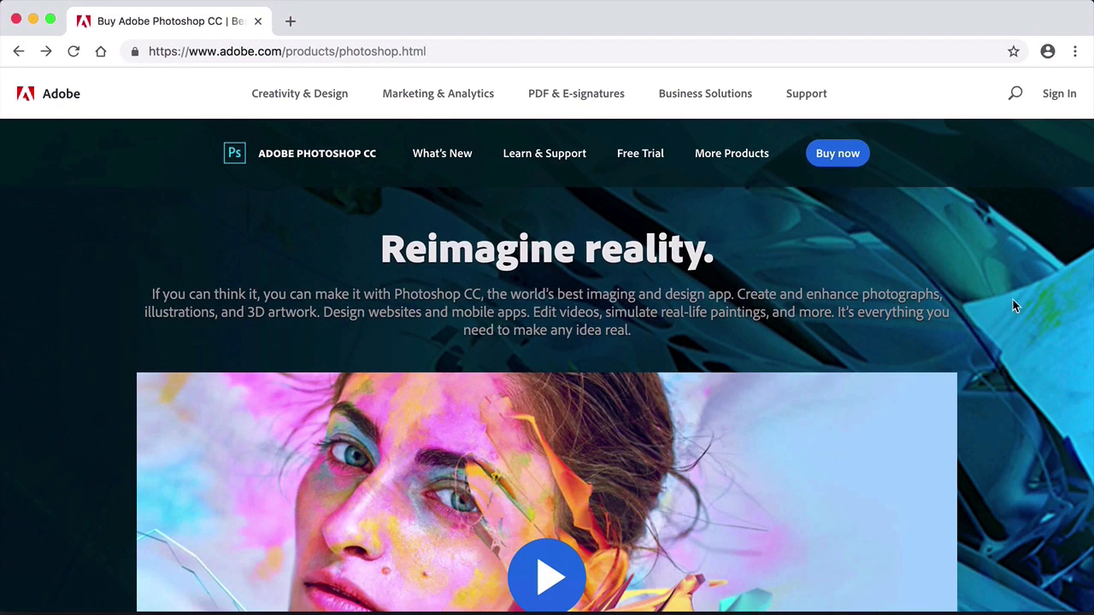
scroll(1014, 304, "down", 5)
scroll(1013, 300, "down", 4)
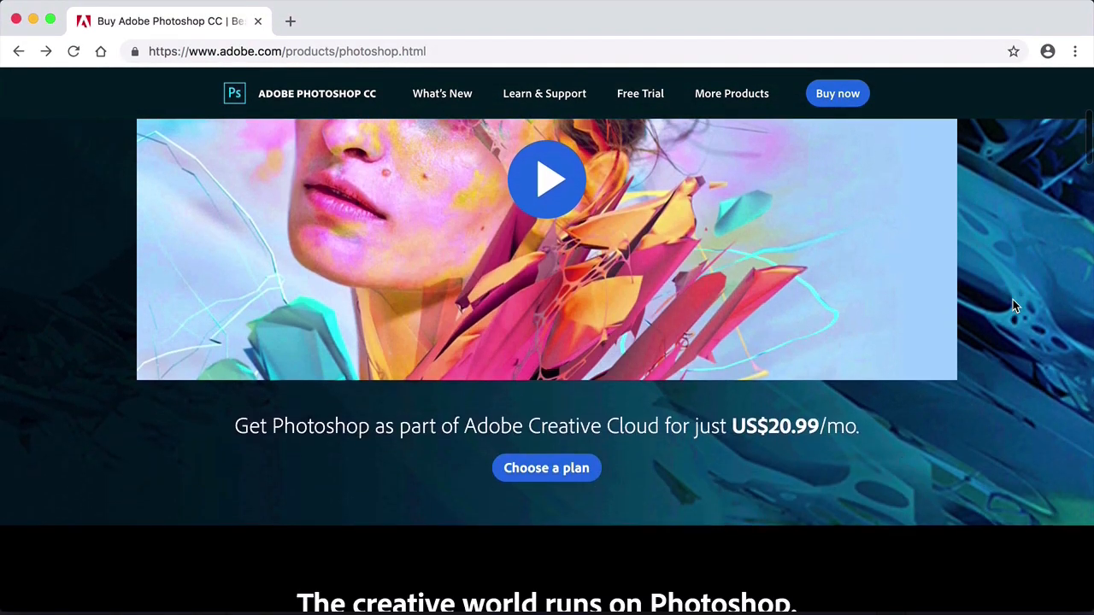
scroll(1014, 305, "down", 10)
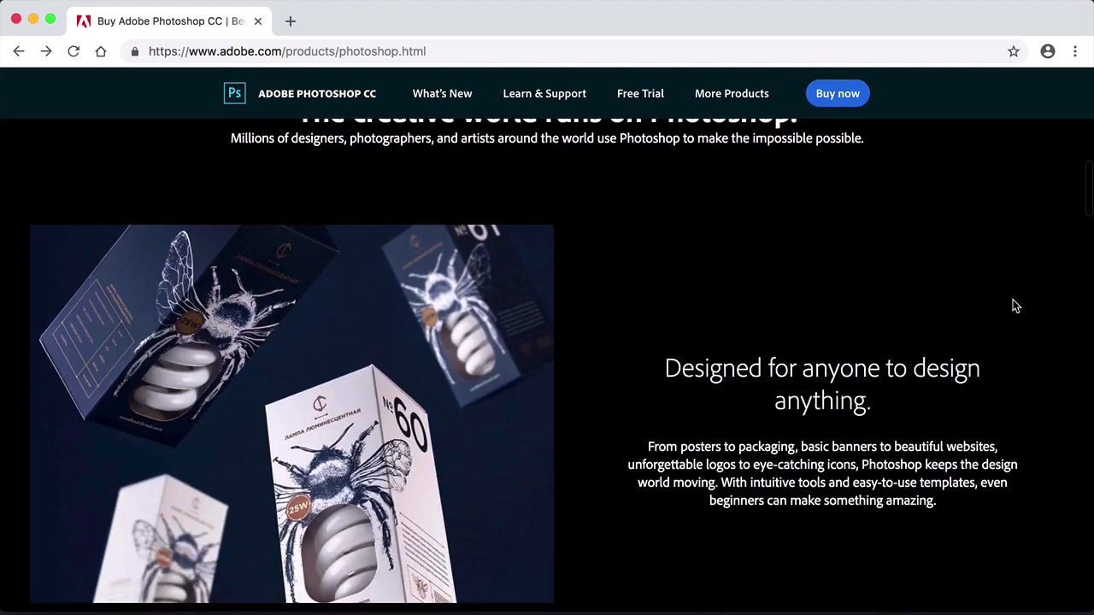
scroll(1014, 305, "down", 15)
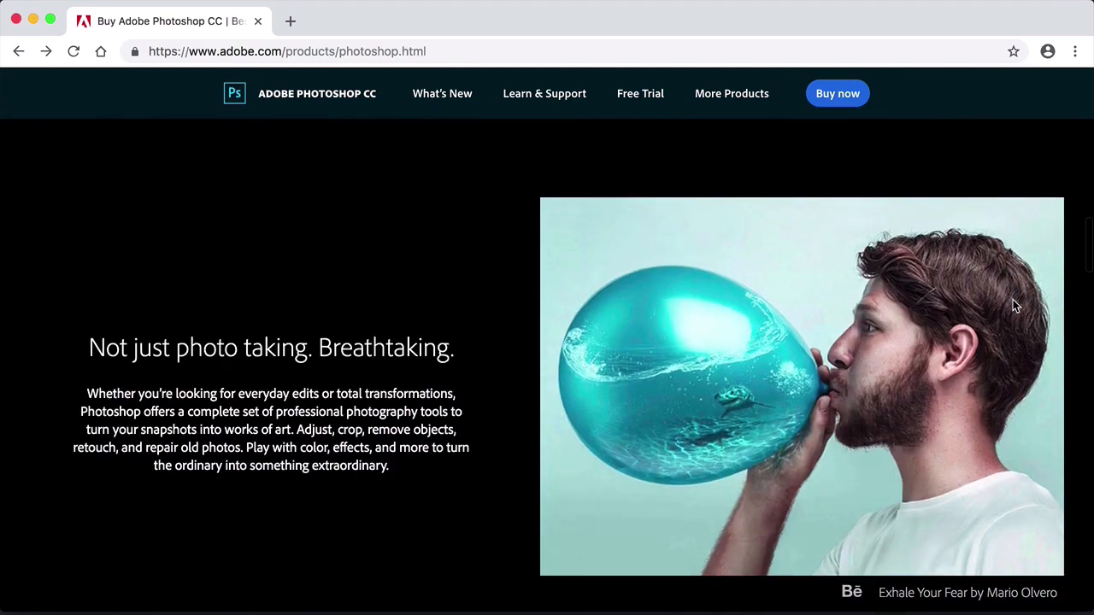
scroll(1014, 305, "down", 7)
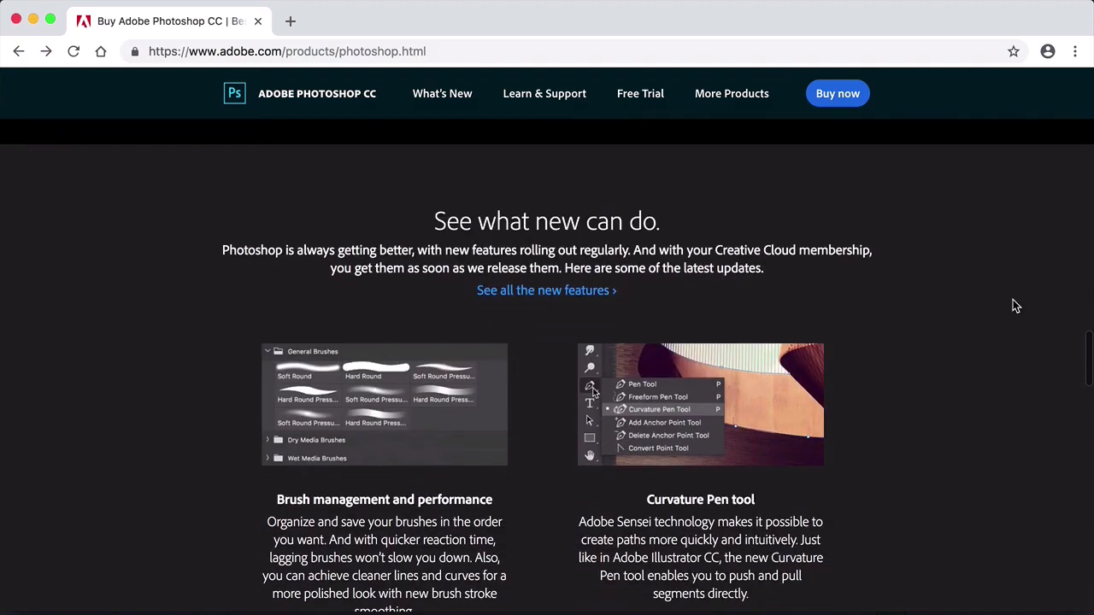
scroll(1014, 305, "up", 10)
scroll(1014, 305, "up", 20)
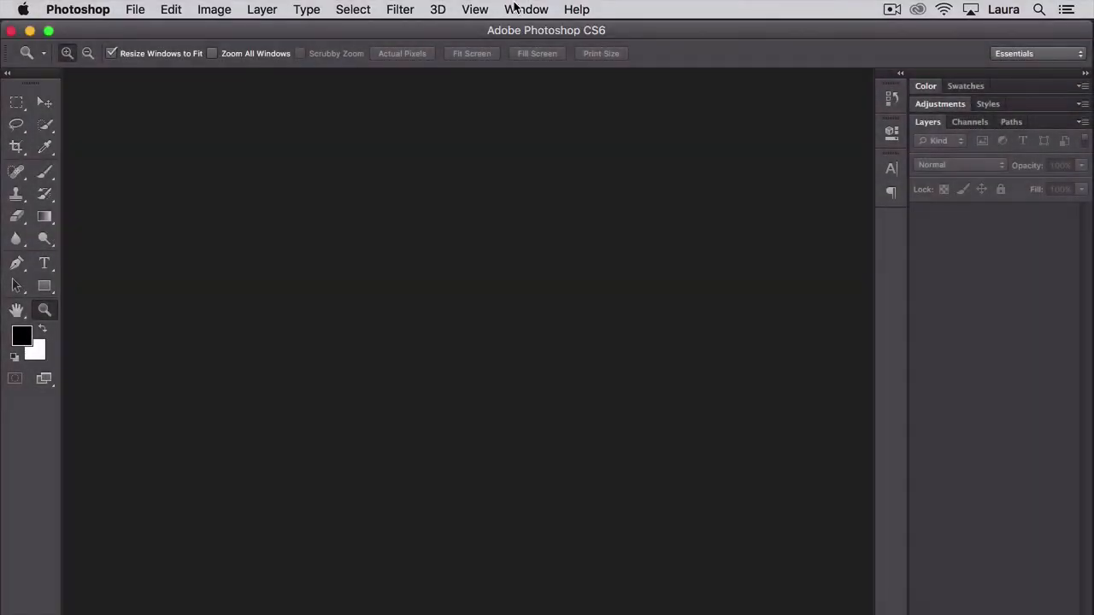
- Switch to Photoshop and choose the Essentials (Default) workspace
left_click(517, 8)
mouse_move(530, 50)
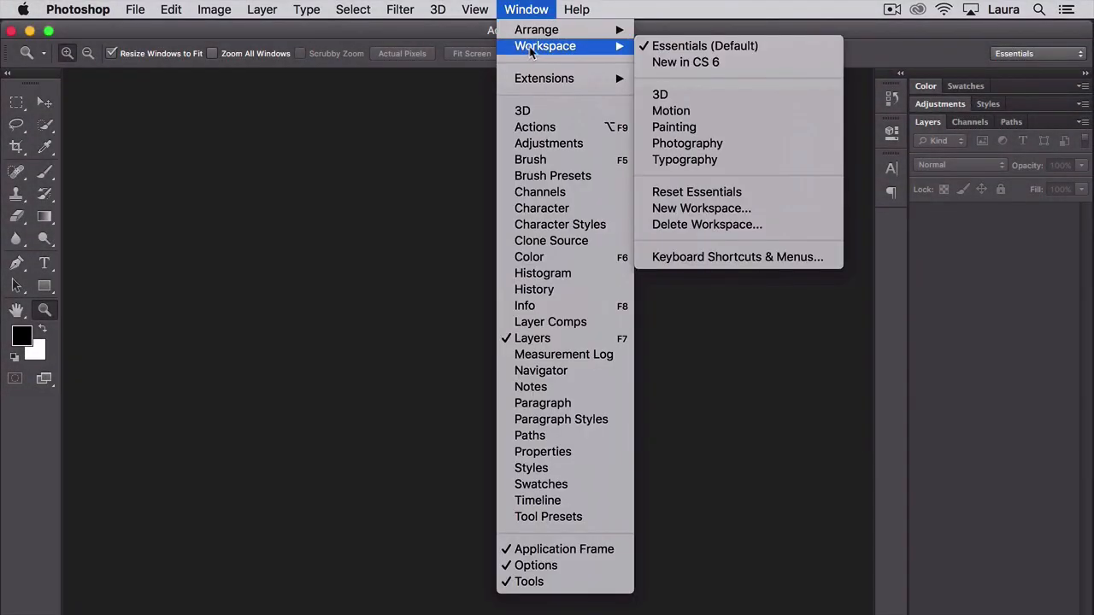
left_click(755, 46)
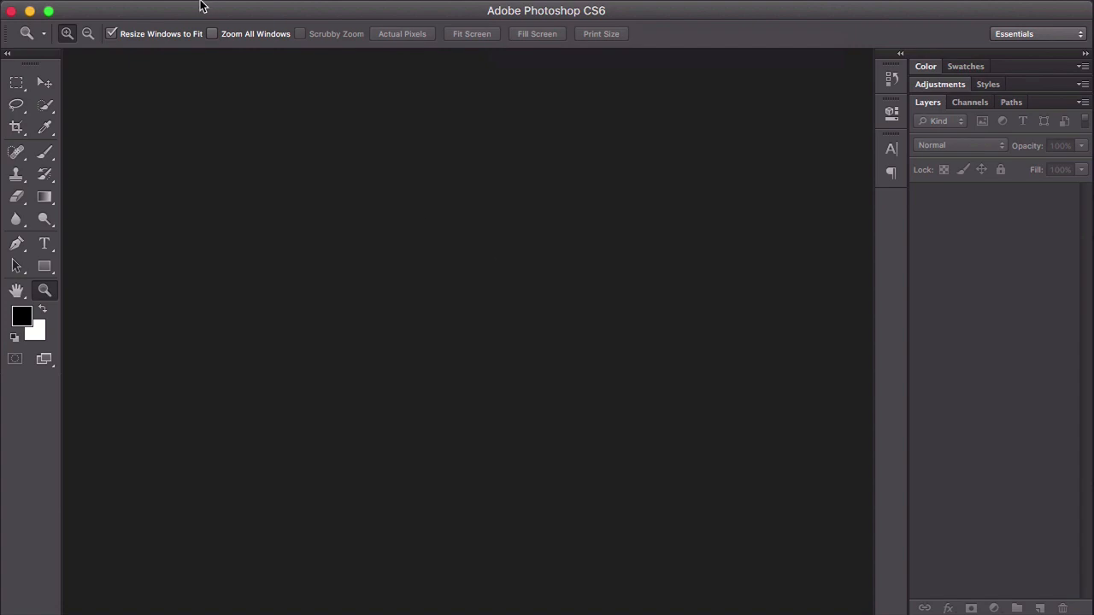
- Start a new document and name it "Typographic poster"
left_click(136, 11)
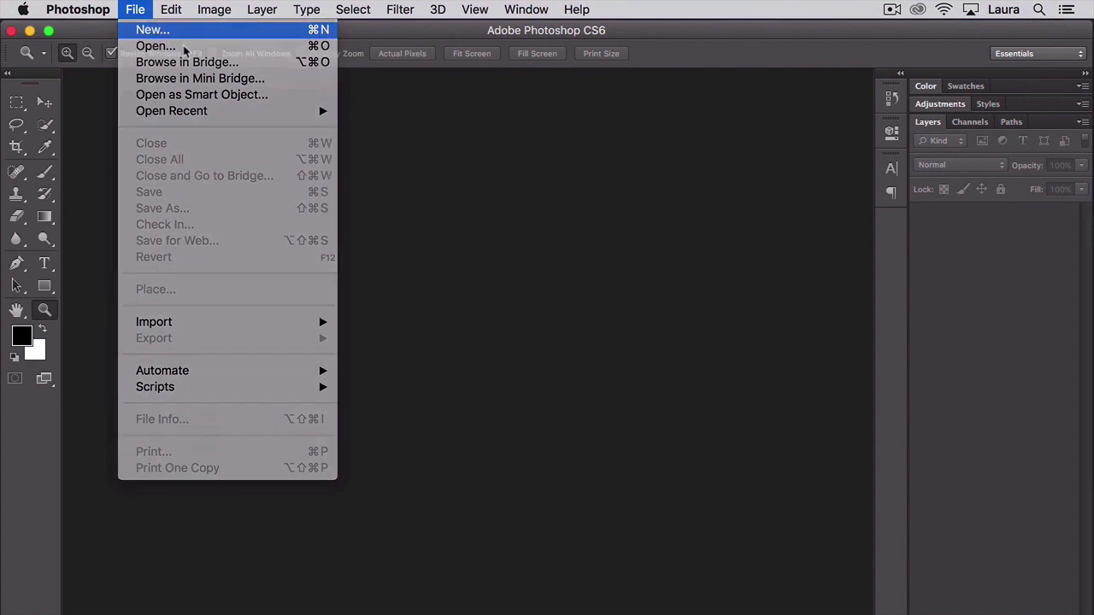
left_click(152, 29)
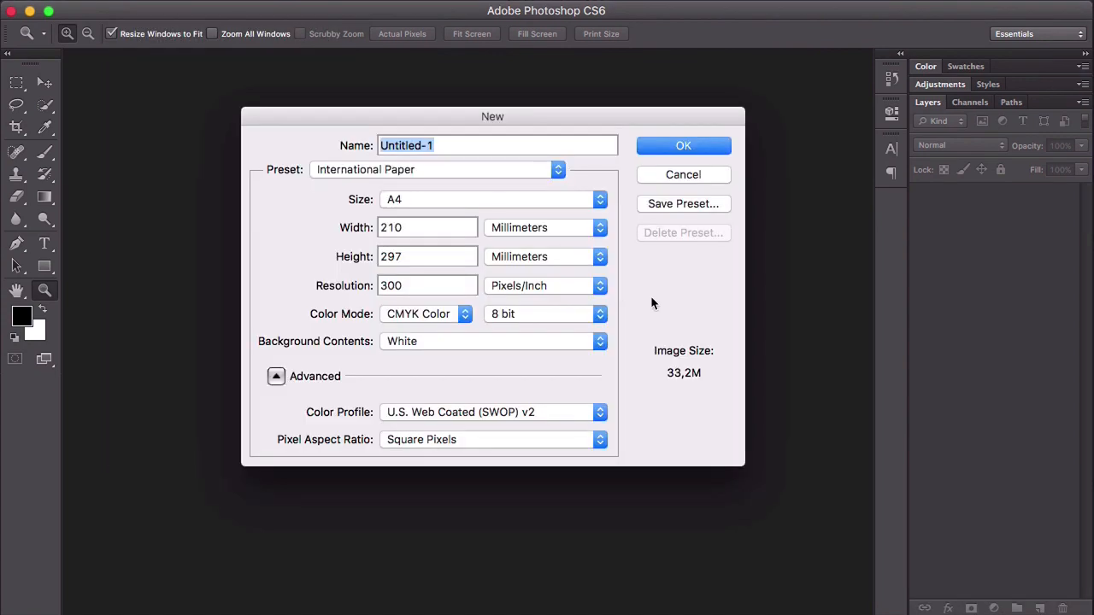
type("T")
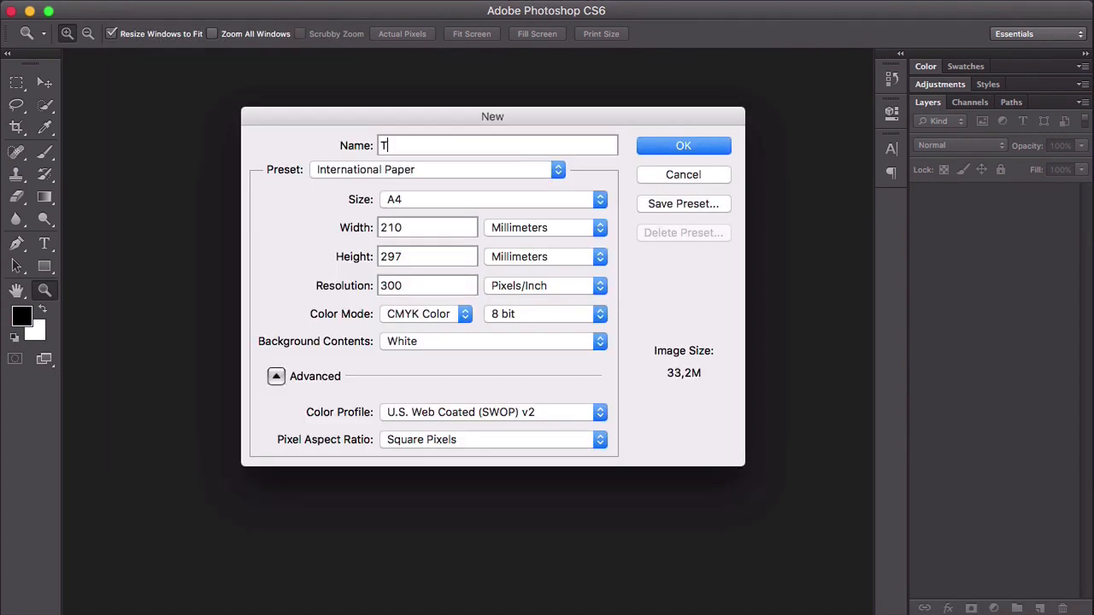
type("ypographic poster")
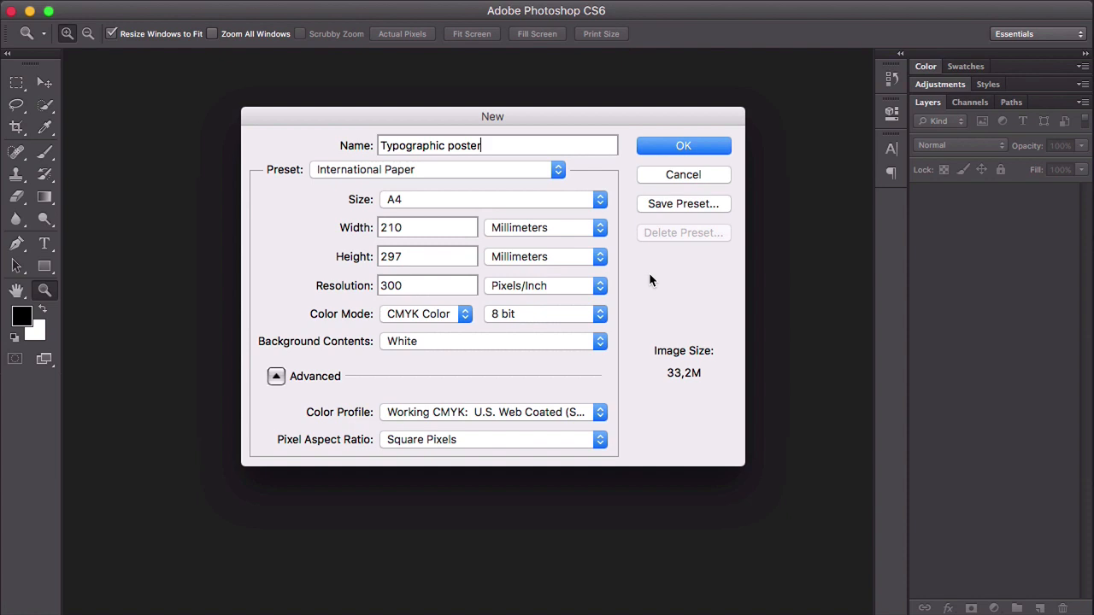
- Choose the International Paper preset in A4 size for the new document and set its dimension units to centimeters
left_click(552, 168)
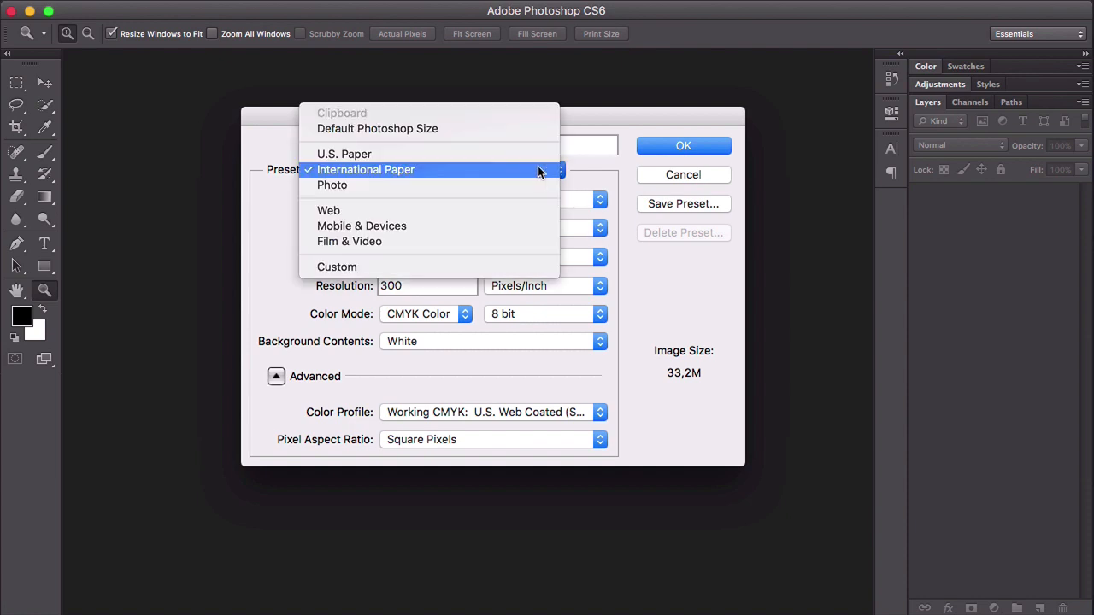
left_click(476, 170)
left_click(601, 205)
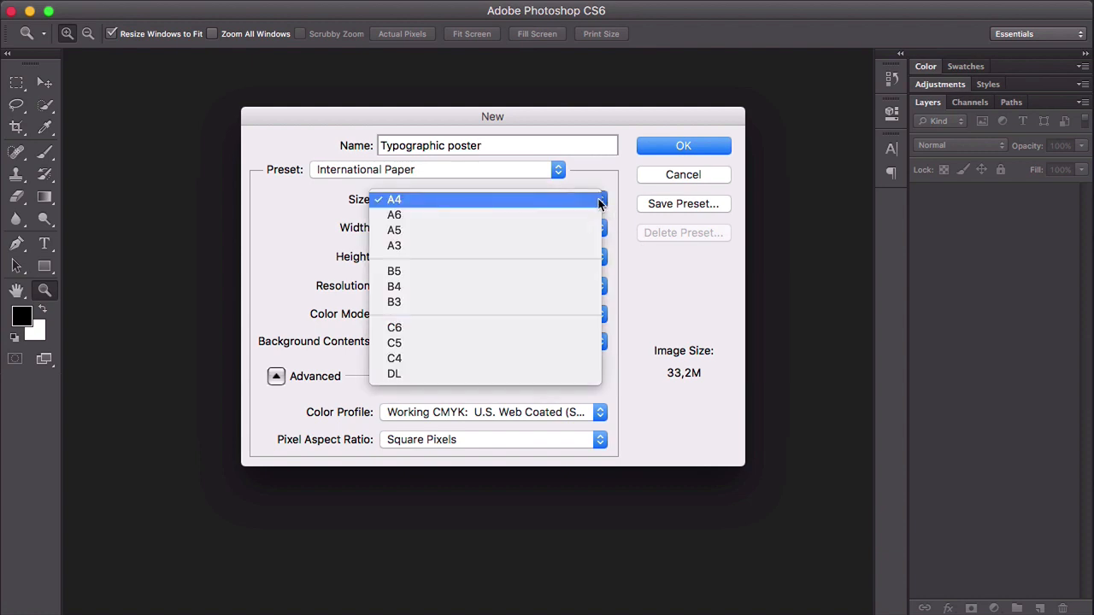
left_click(576, 201)
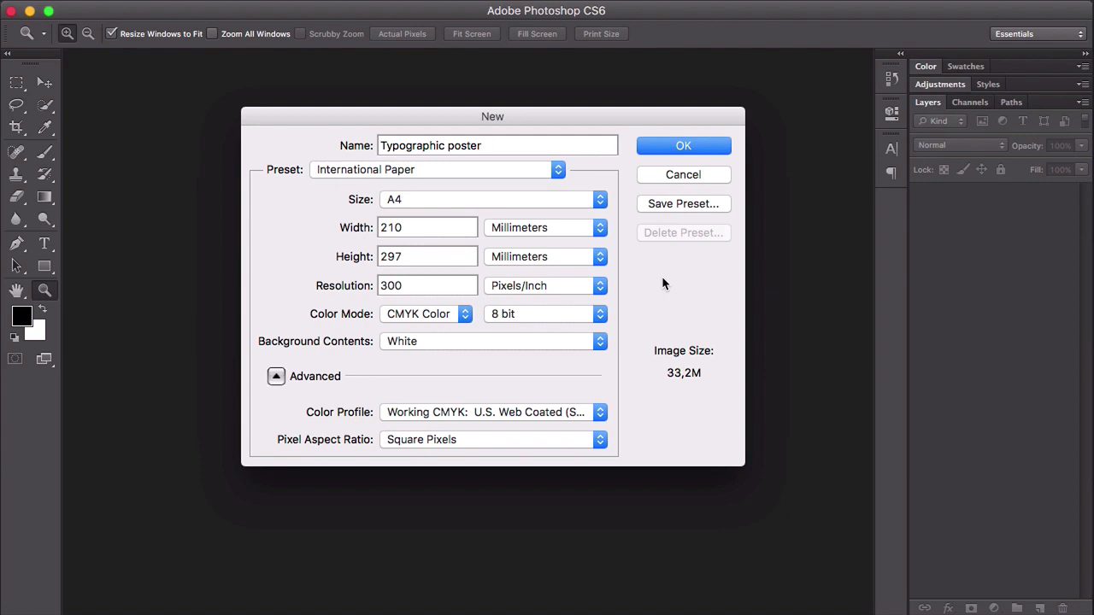
left_click(593, 227)
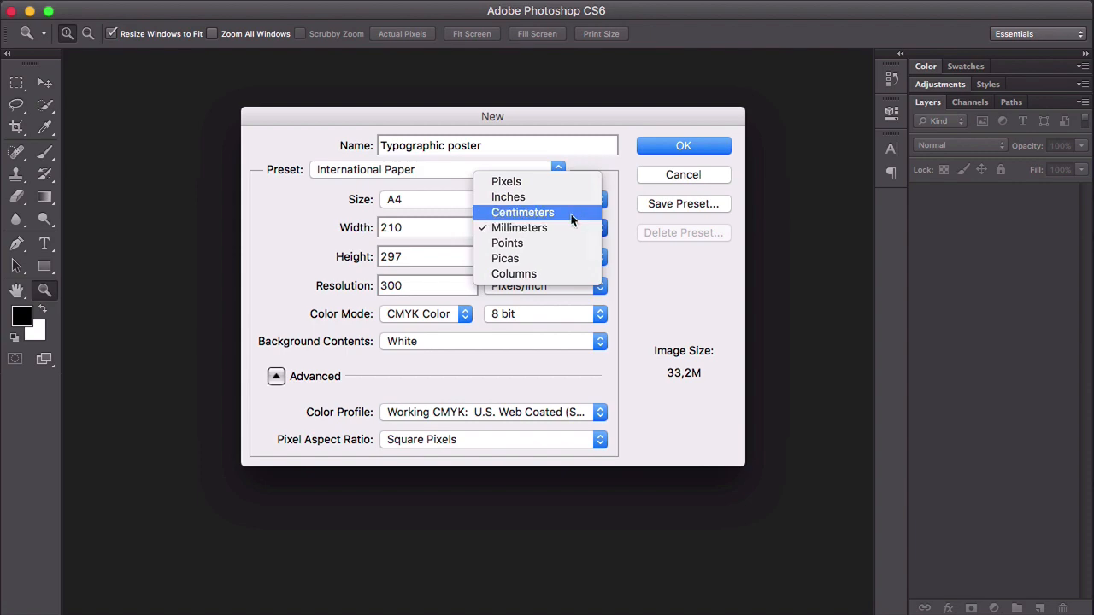
left_click(571, 214)
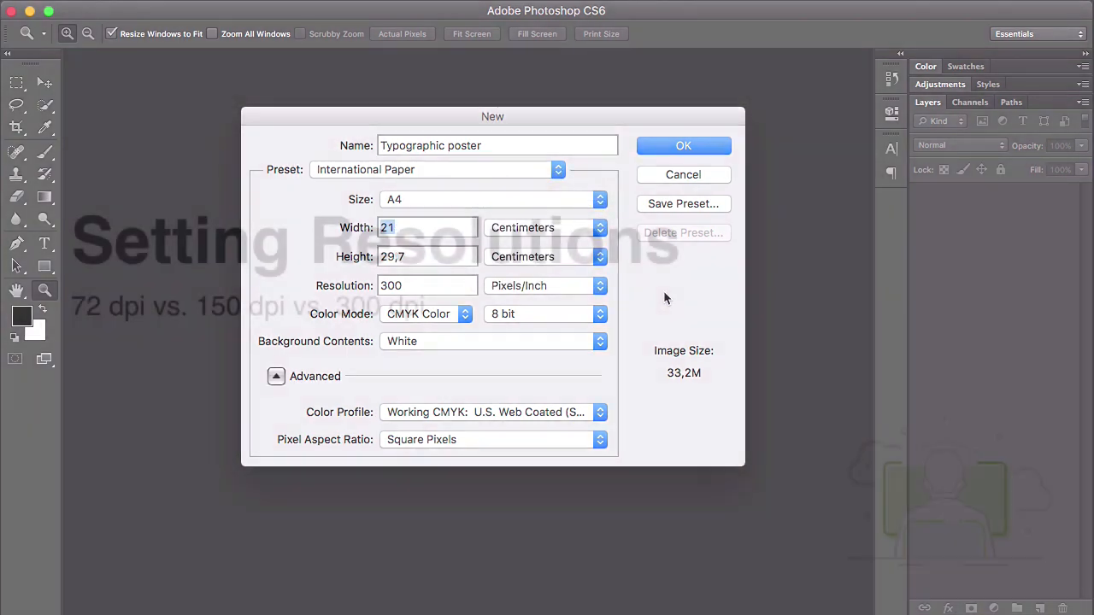
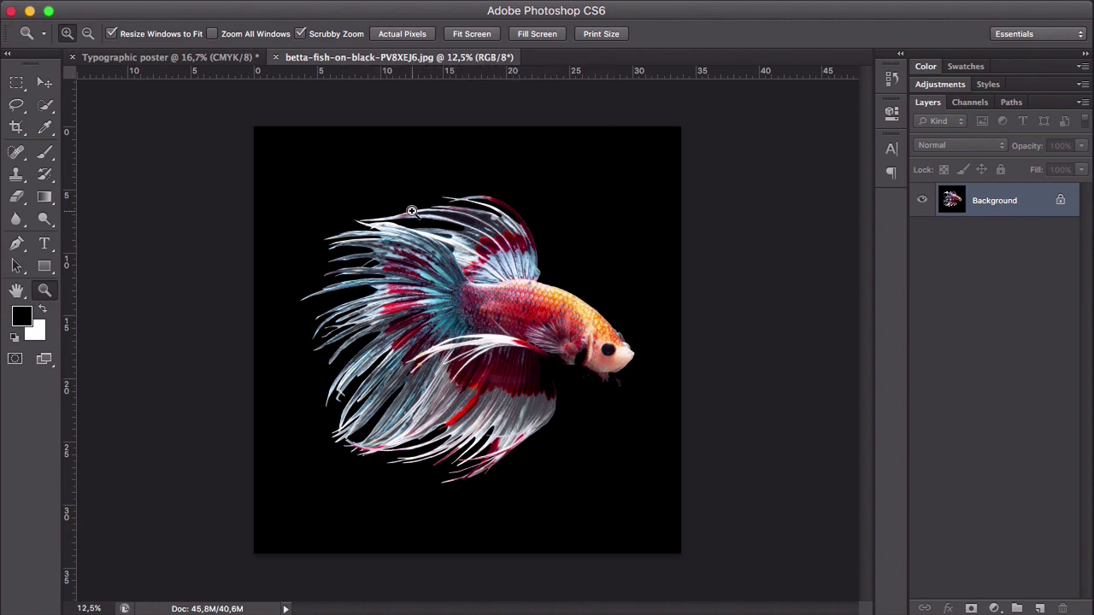
- Convert the betta-fish-on-black-PV8XEJ6.jpg image to CMYK color mode and accept the profile conversion
mouse_move(206, 5)
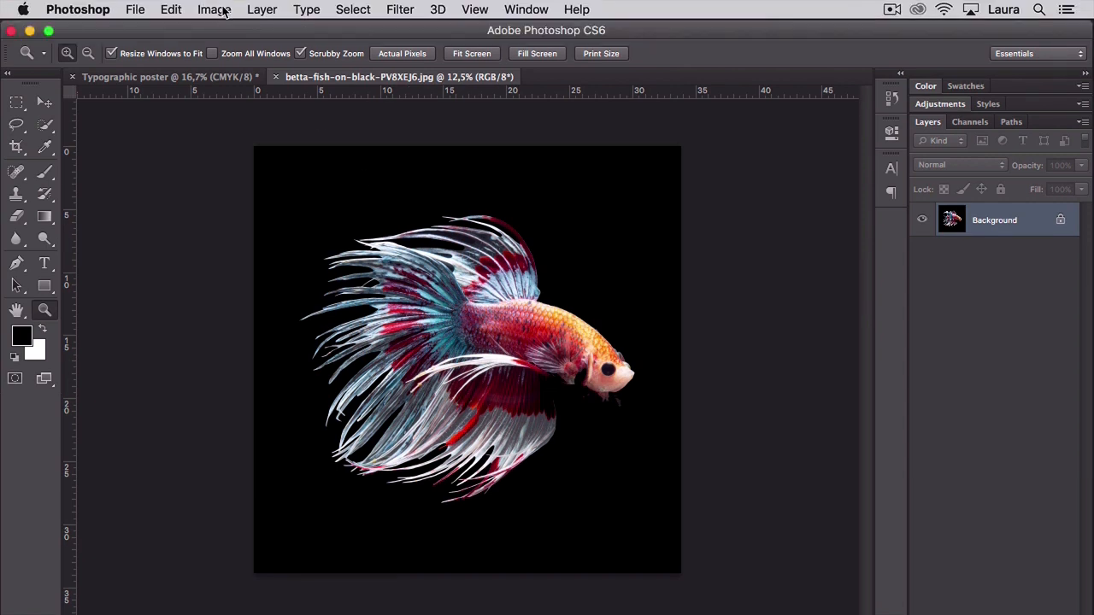
left_click(221, 11)
mouse_move(241, 30)
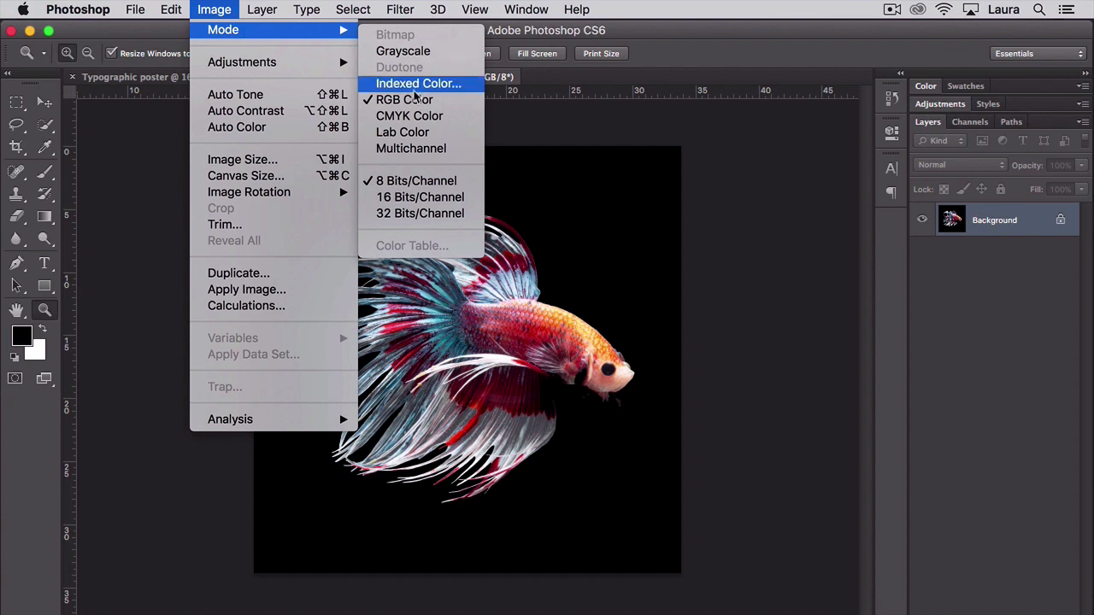
left_click(452, 120)
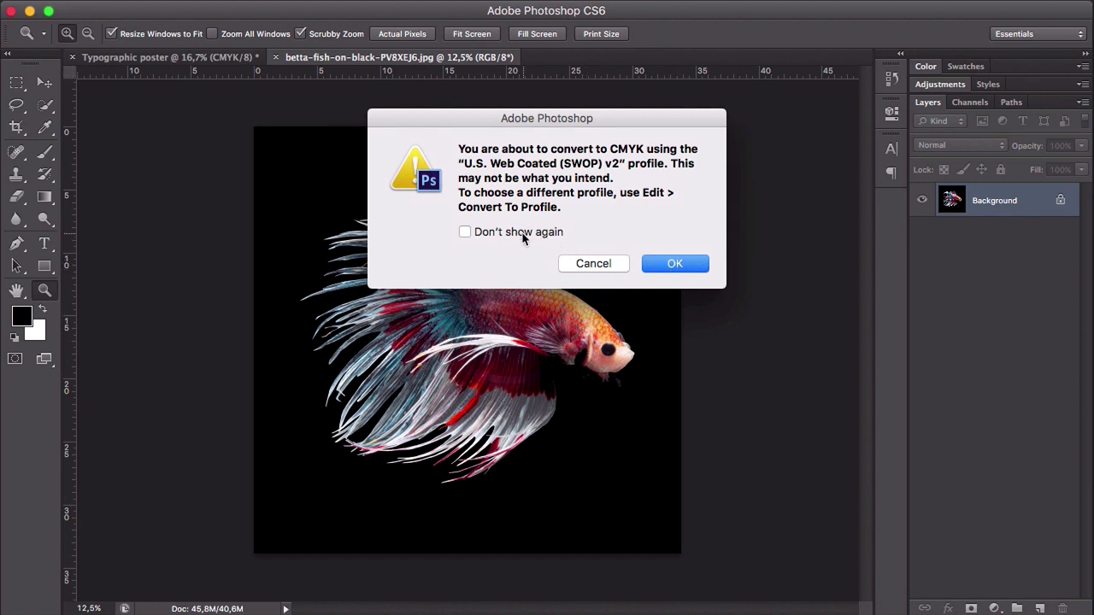
left_click(674, 265)
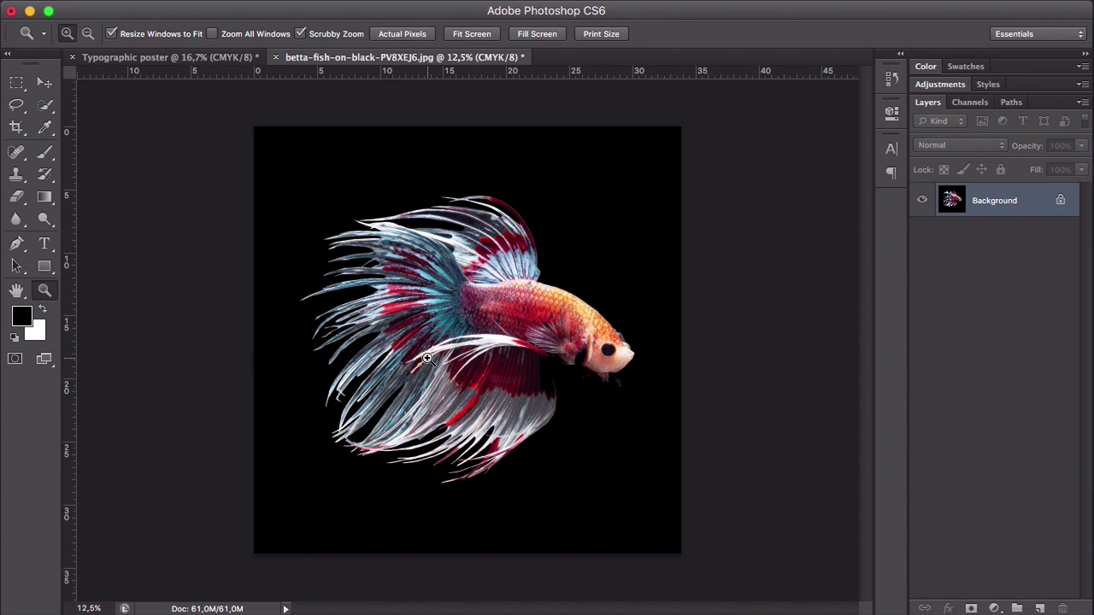
- Try a resolution of 72 pixels/inch in the fish image's size settings
key("v")
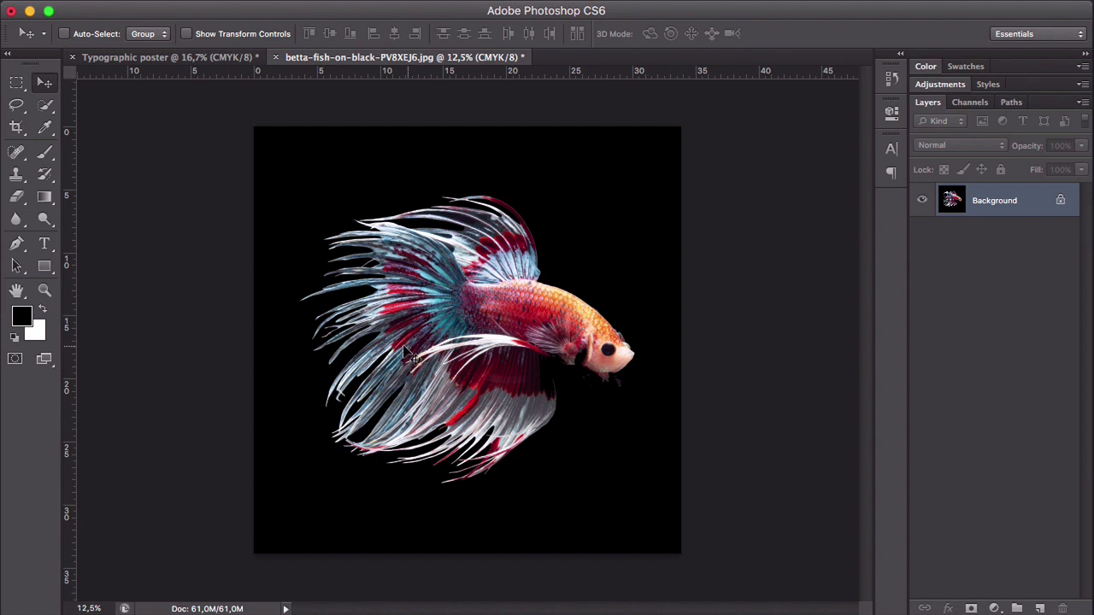
left_click(213, 9)
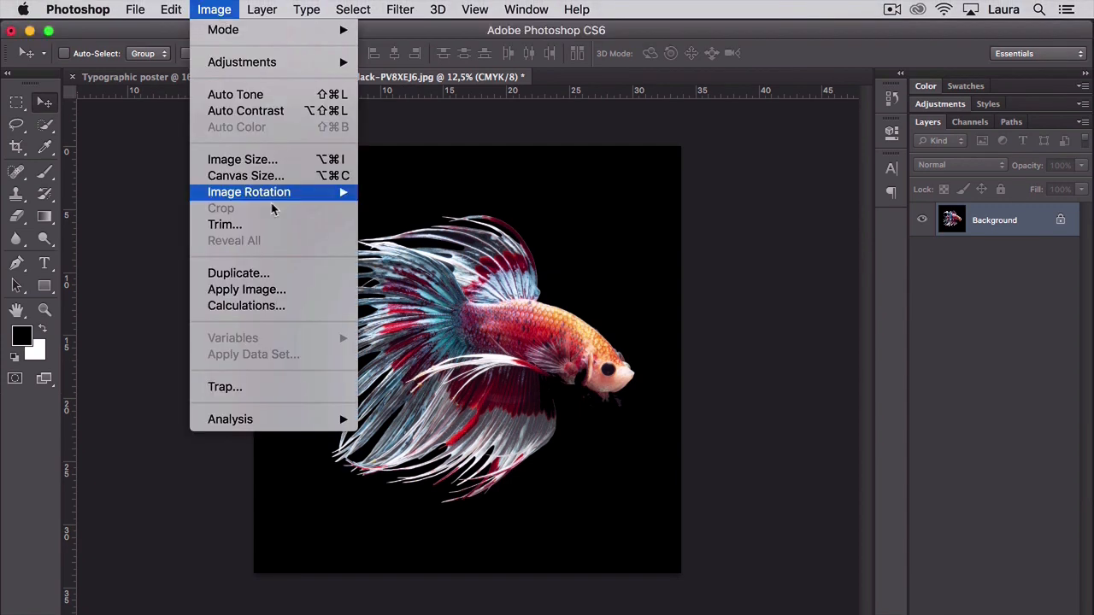
left_click(265, 161)
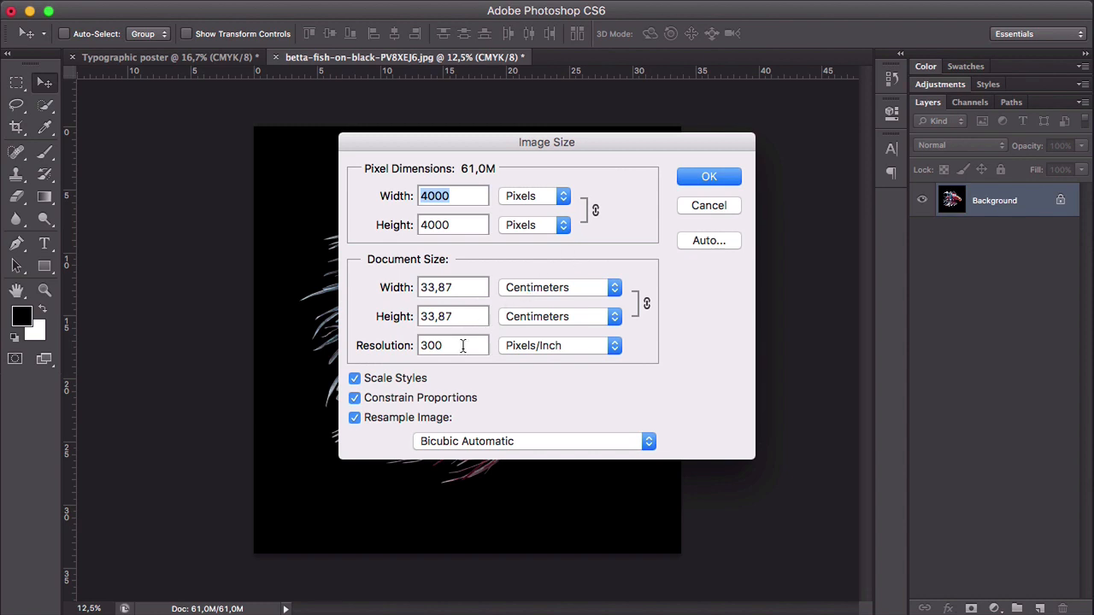
left_click_drag(464, 346, 421, 345)
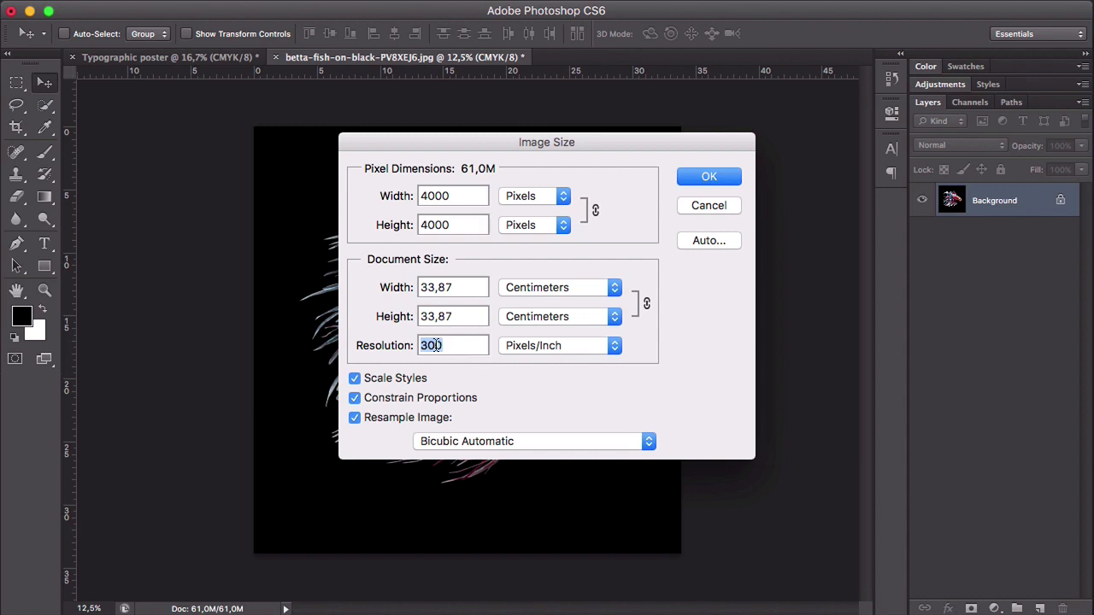
left_click(453, 344)
left_click_drag(451, 344, 417, 344)
type("72")
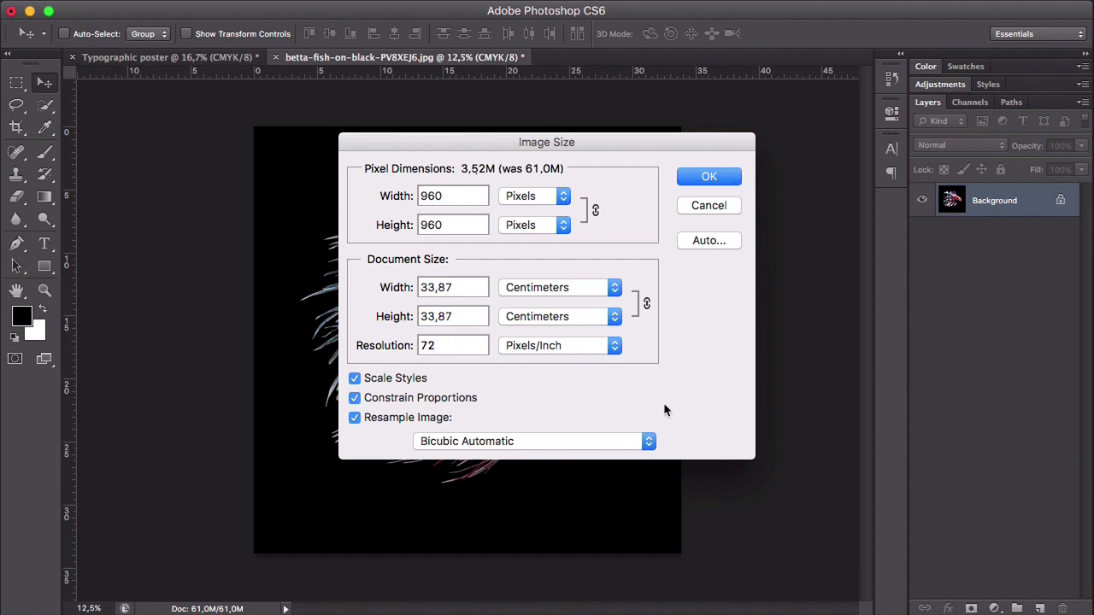
- Set the fish image's resolution to 300 pixels/inch and apply the image size settings
key("BackSpace")
key("BackSpace")
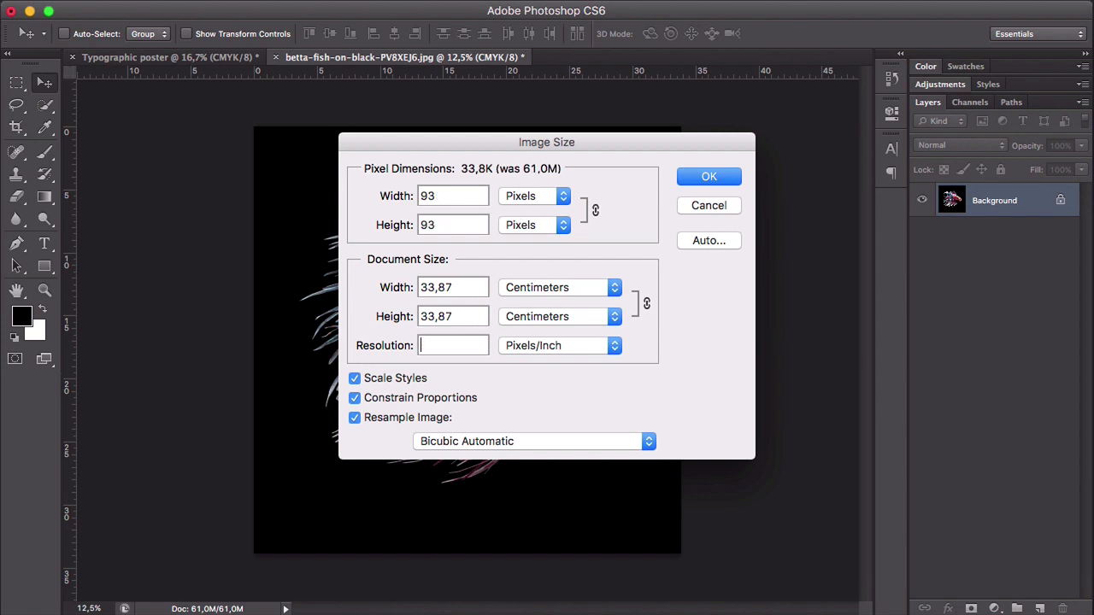
type("300")
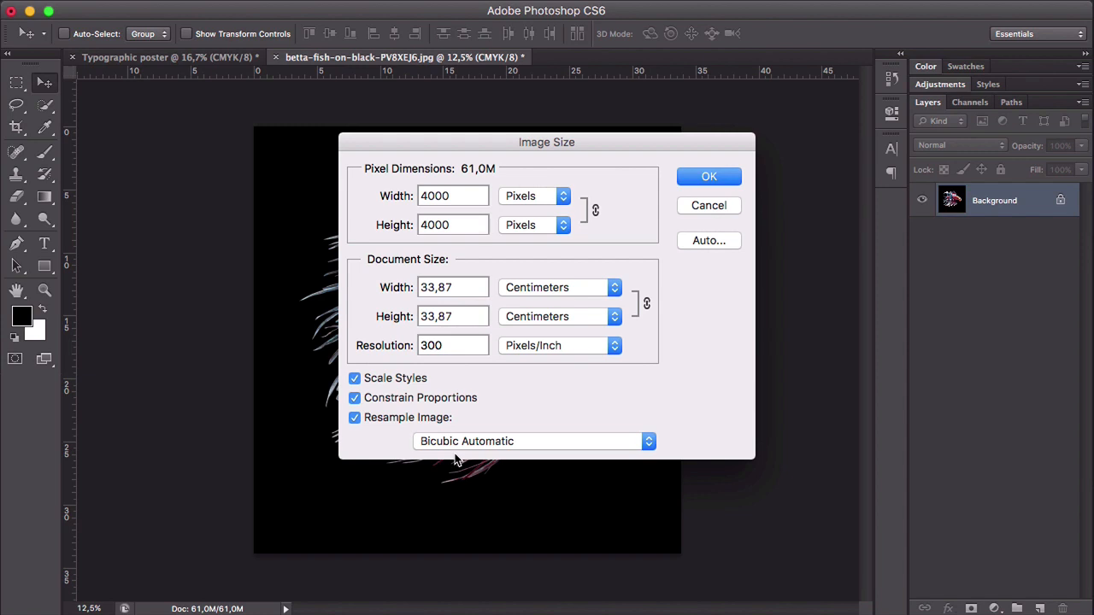
key("Return")
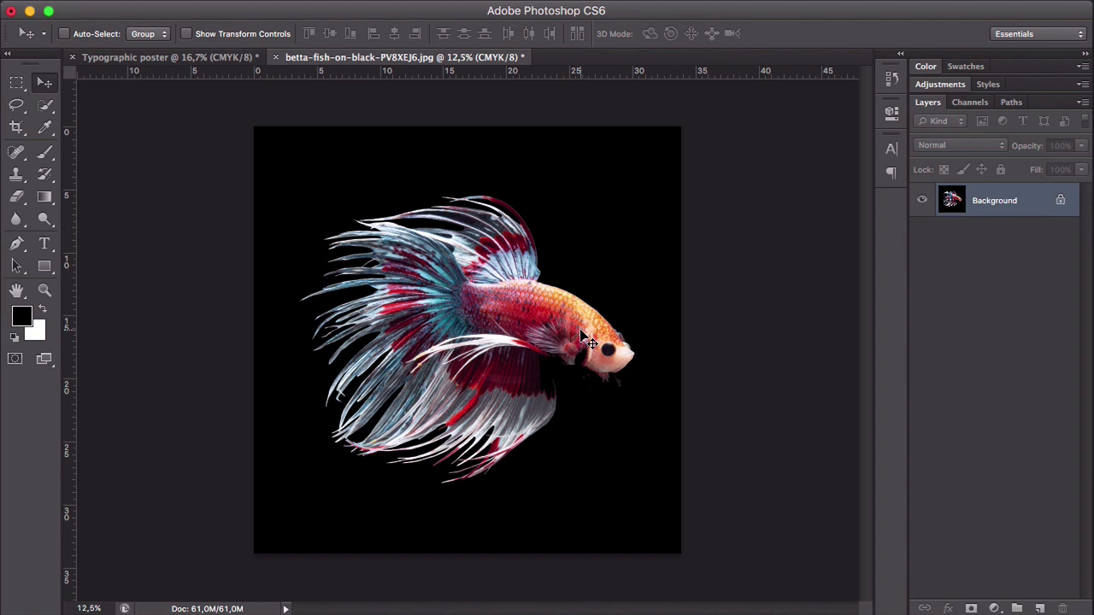
- Set up saving the fish image in TIFF format under the name "betta-fish-on-black-PV8XEJ6-R" in the Images folder, and cancel it
left_click(137, 9)
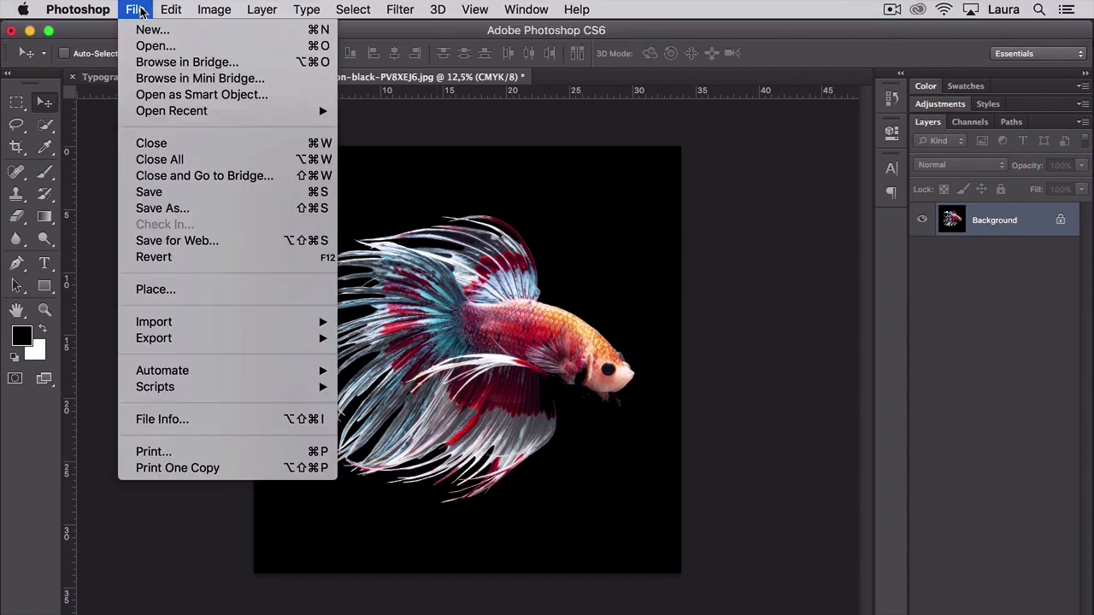
left_click(214, 207)
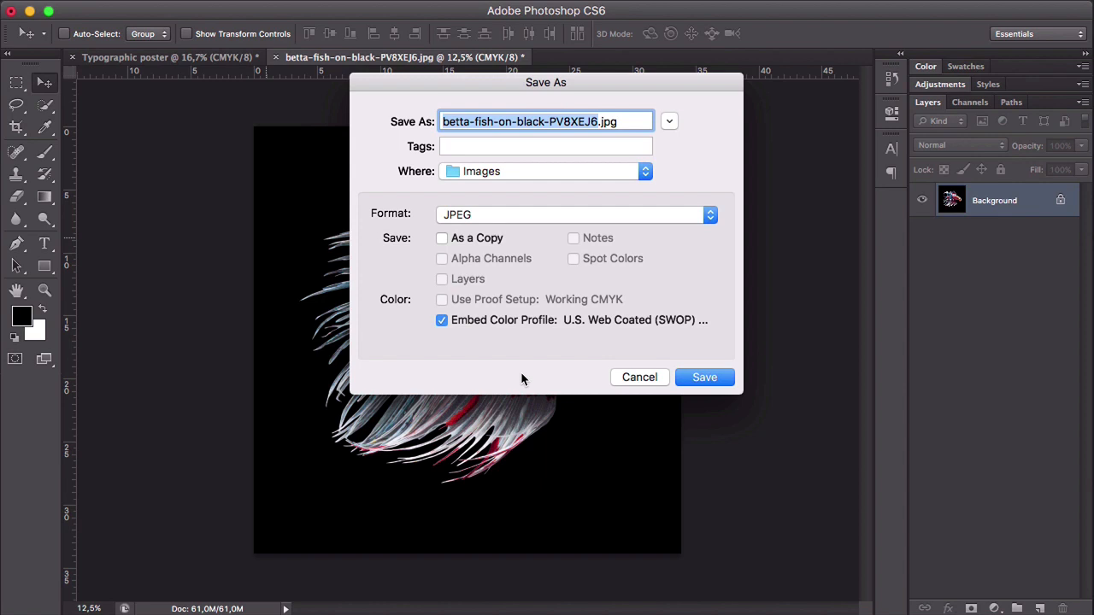
key("Right")
type("-R")
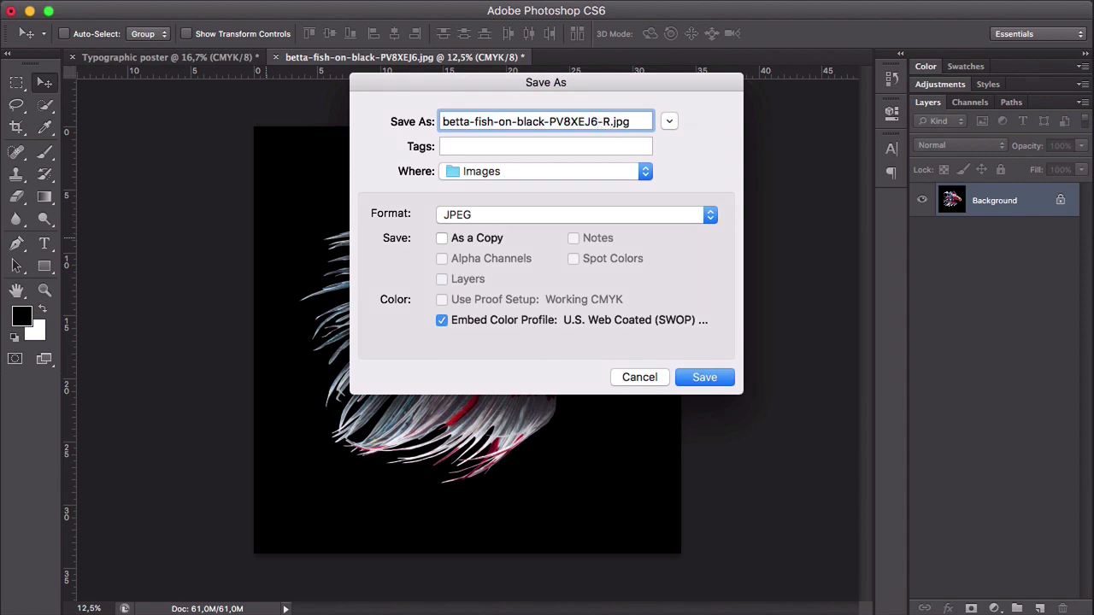
left_click(709, 217)
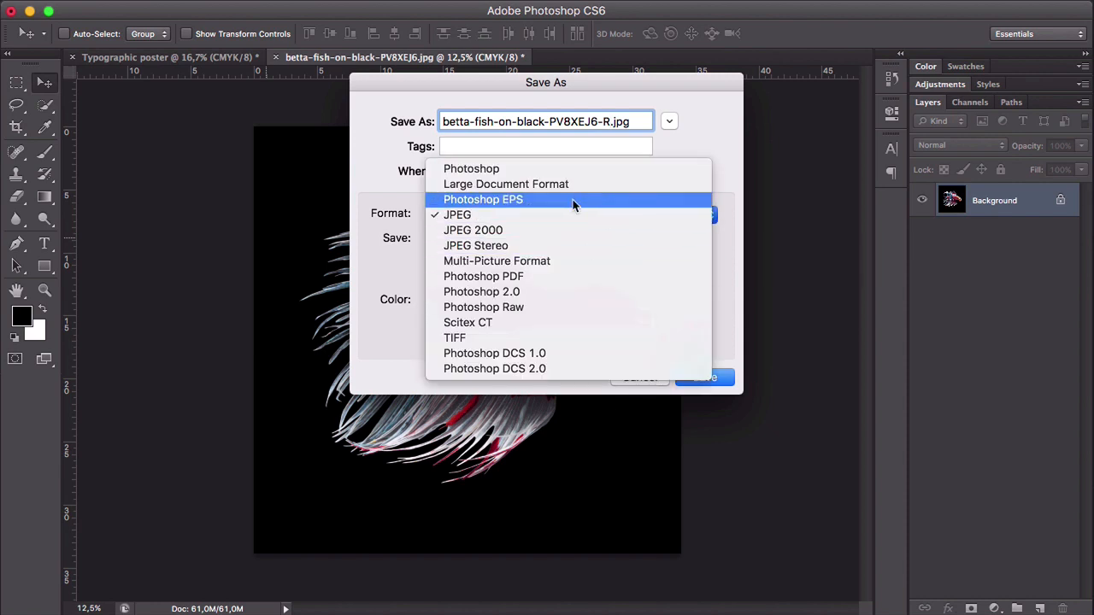
left_click(482, 340)
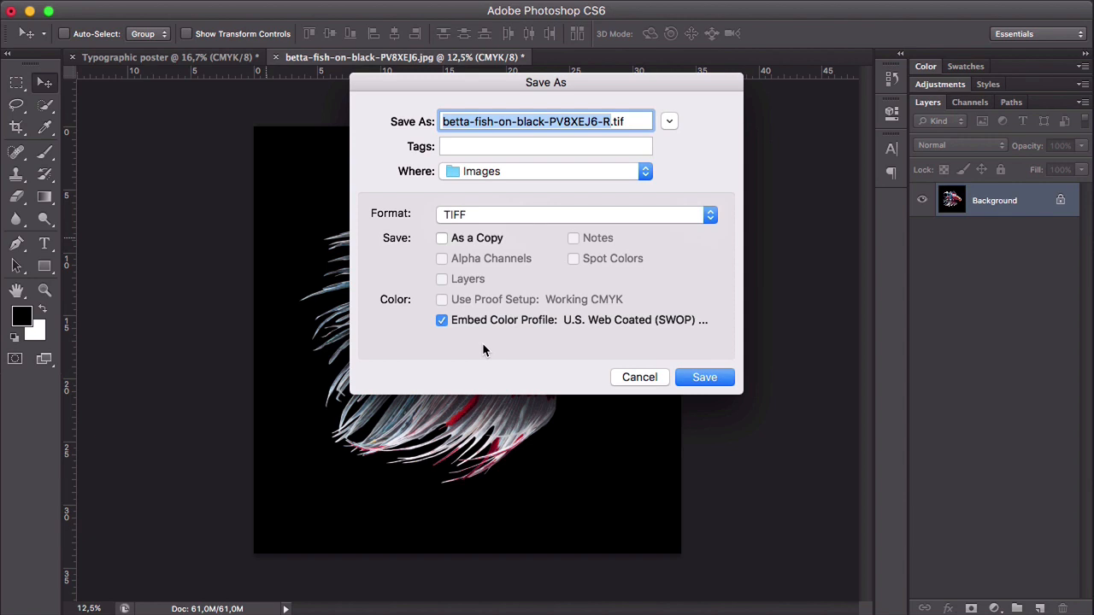
left_click(640, 378)
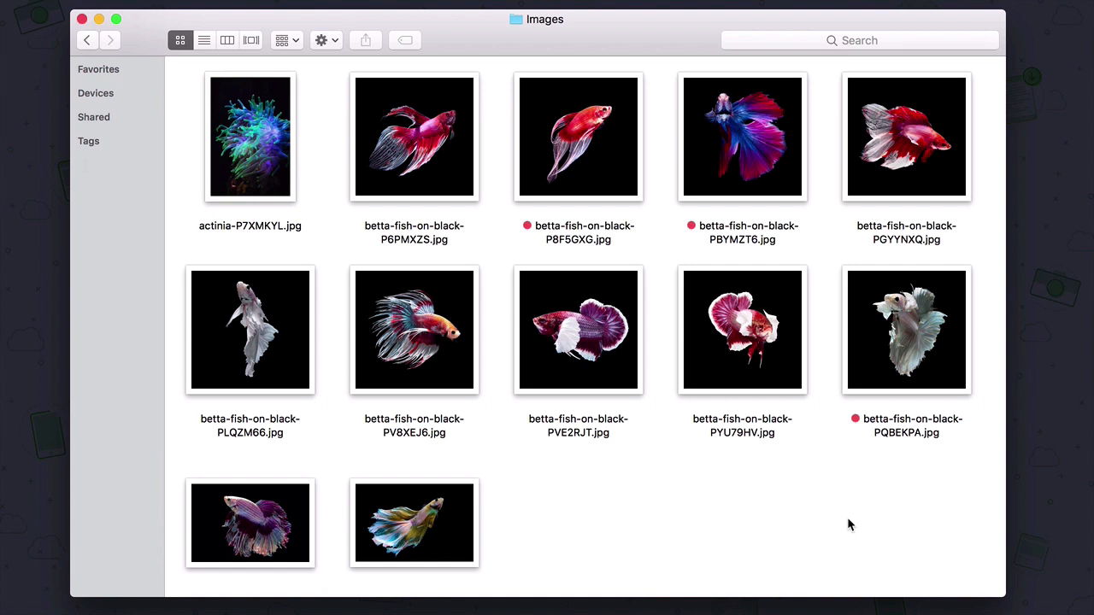
- In Finder's Images folder, compare the betta fish pictures by selecting different groups of candidates for the poster
left_click(603, 178)
left_click(734, 177, "super")
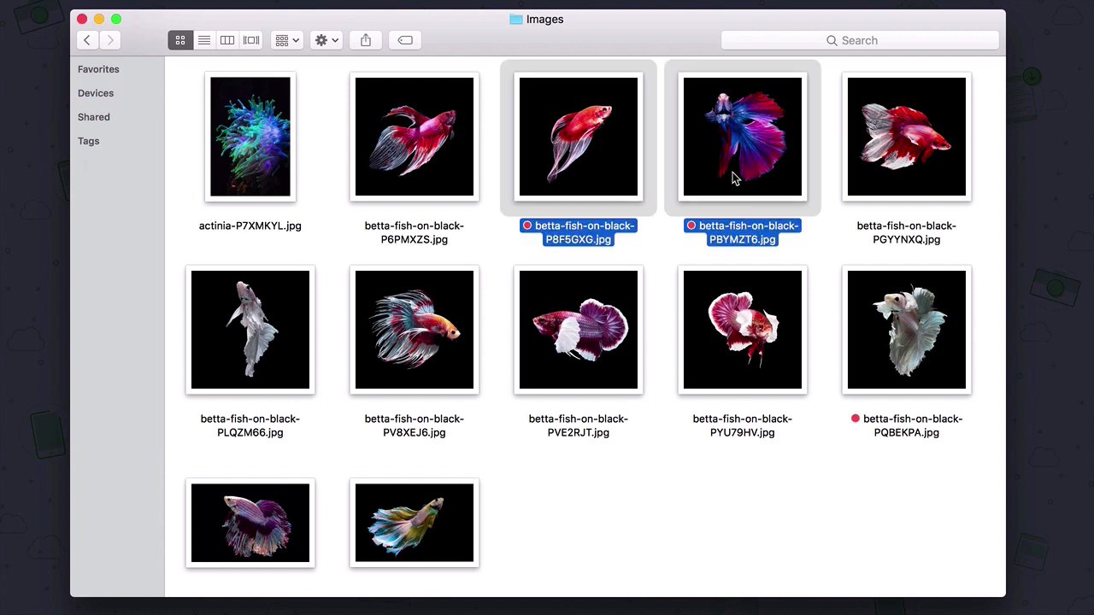
left_click(942, 362, "super")
left_click(471, 509, "super")
left_click(291, 510, "super")
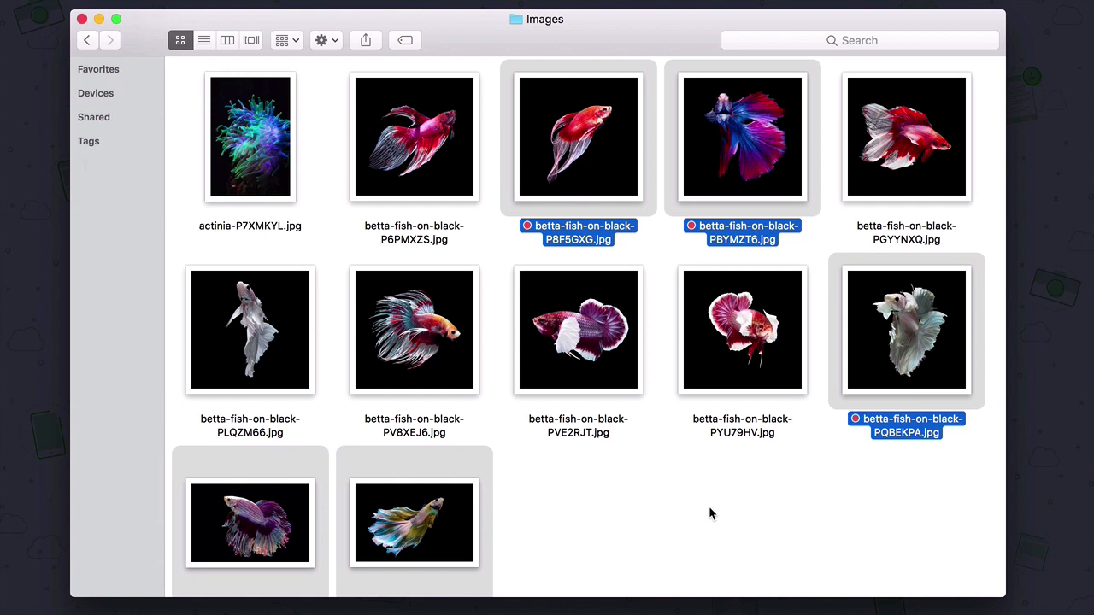
left_click_drag(339, 267, 736, 368)
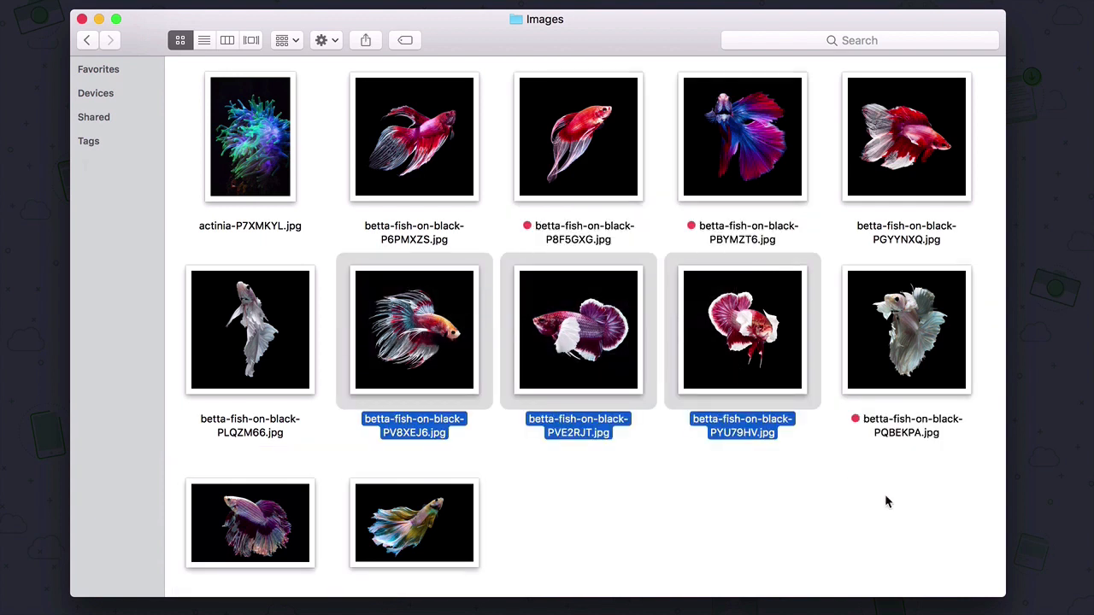
left_click(863, 166, "super")
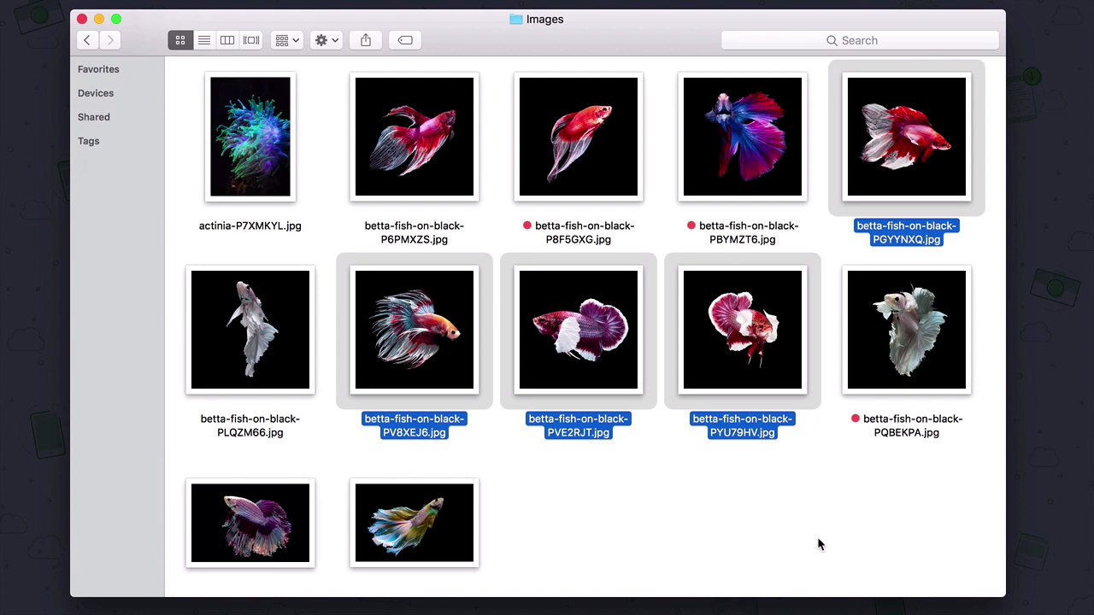
left_click_drag(508, 522, 222, 513)
left_click(904, 335, "super")
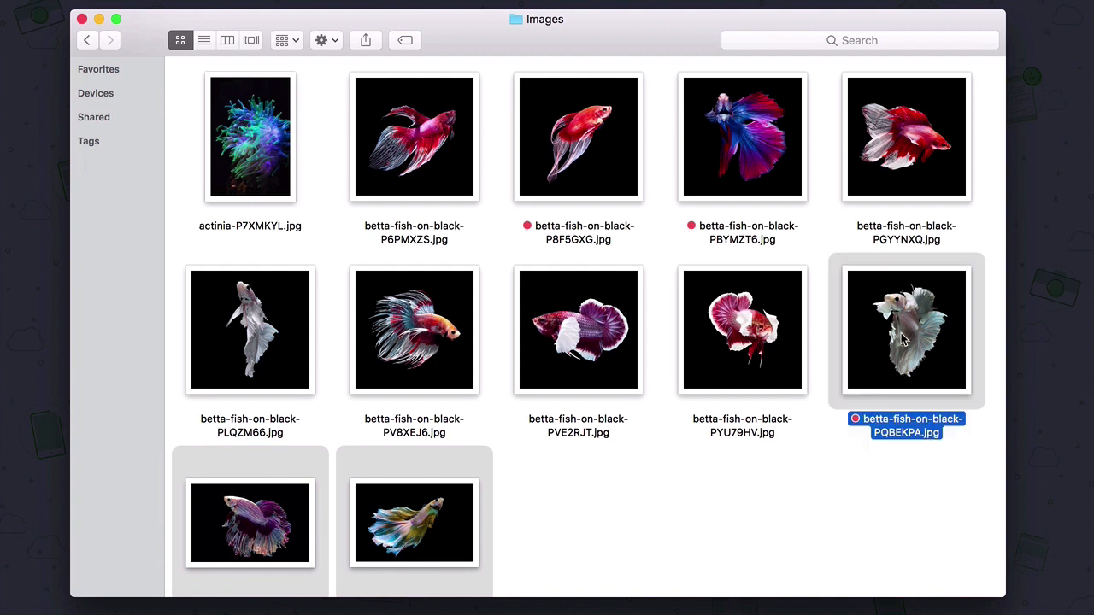
left_click_drag(814, 120, 575, 179)
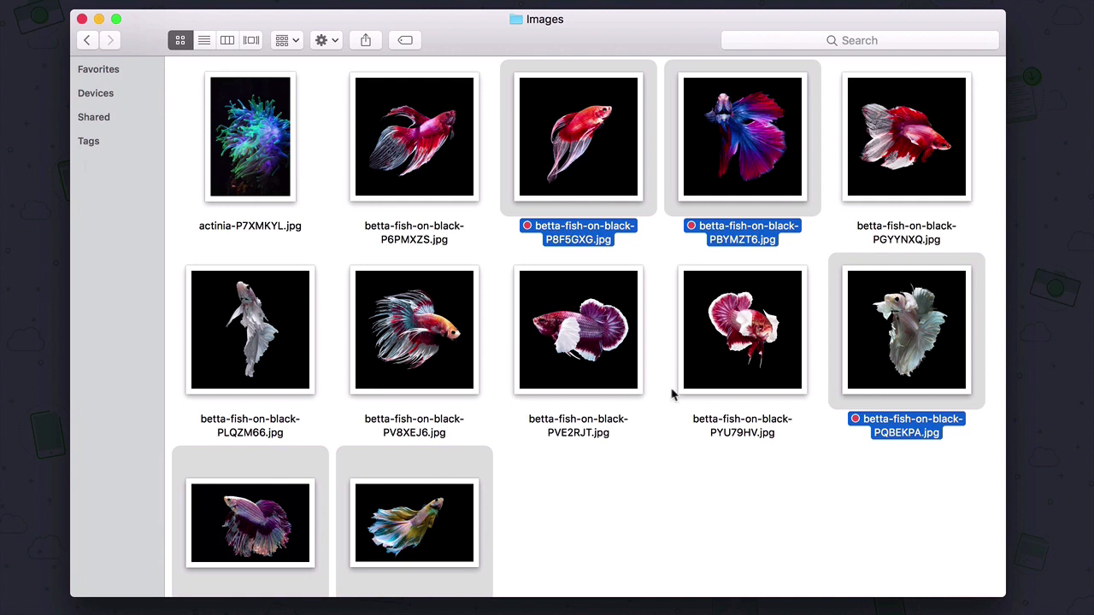
left_click(748, 477)
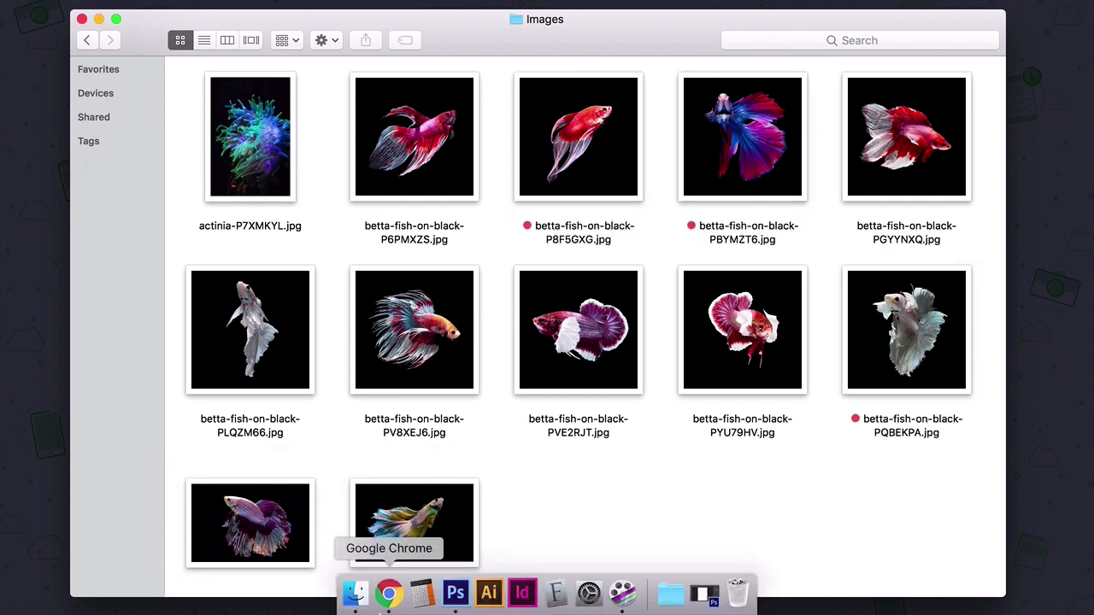
- Switch to Photoshop and save the "Typographic poster" document in Photoshop format to the Downloads folder
left_click(462, 591)
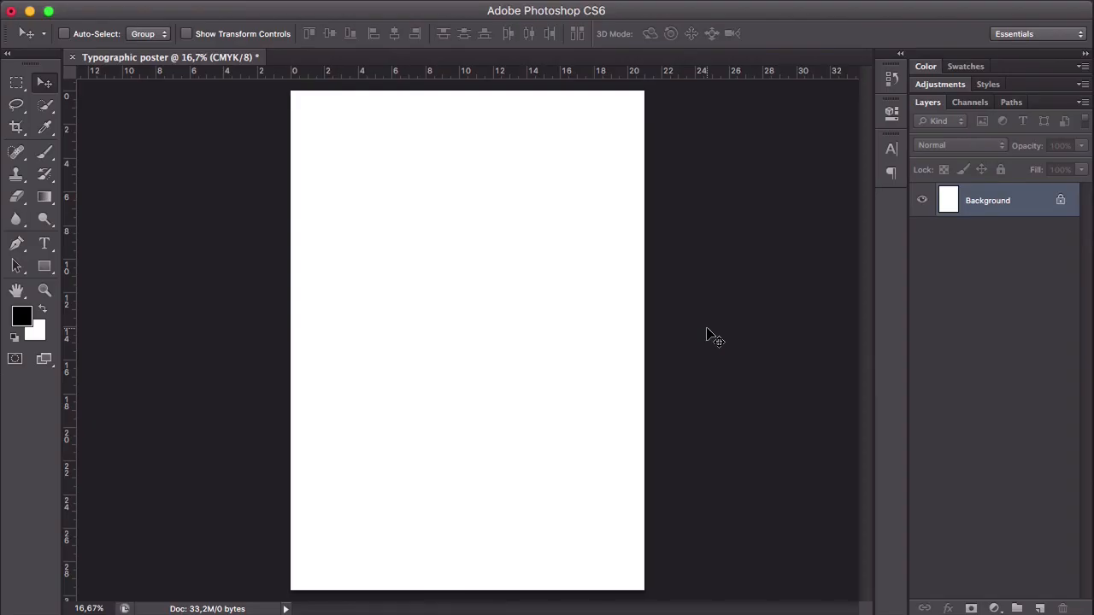
key("super+s")
left_click(647, 172)
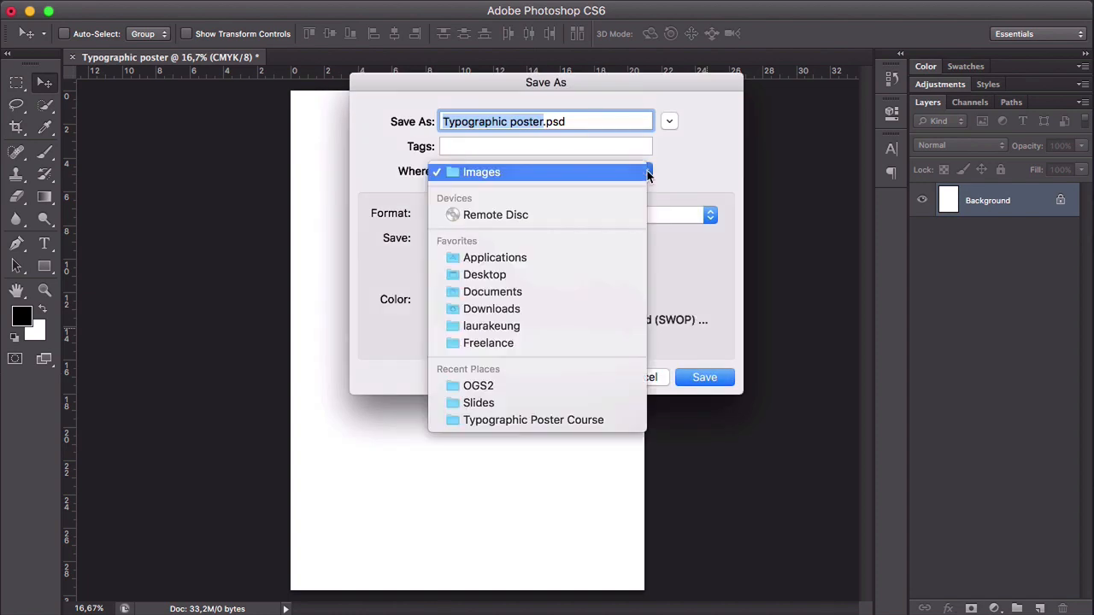
left_click(586, 308)
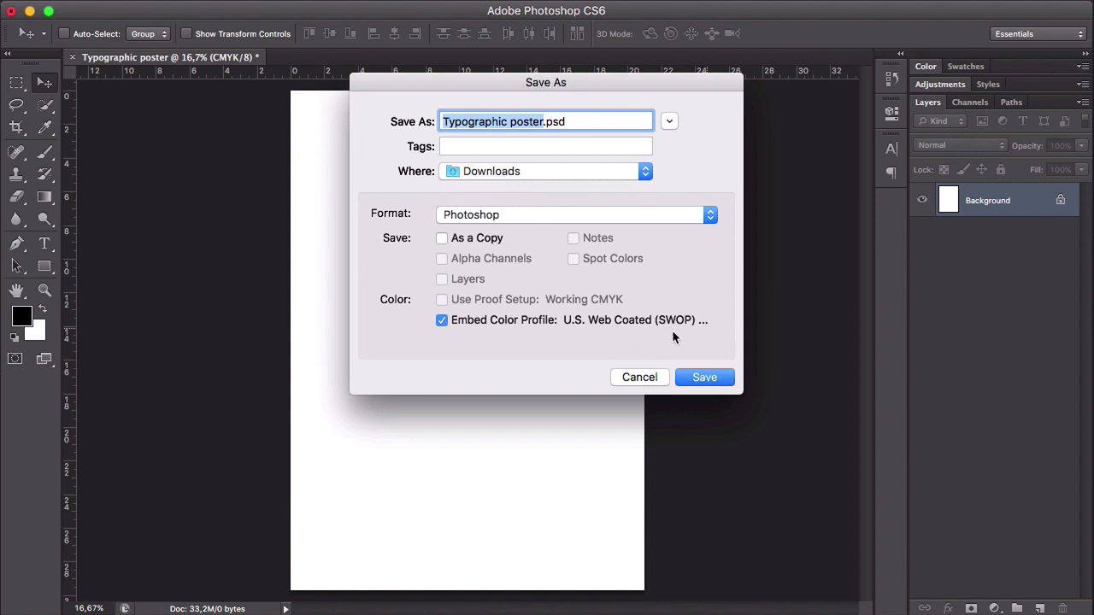
left_click(715, 378)
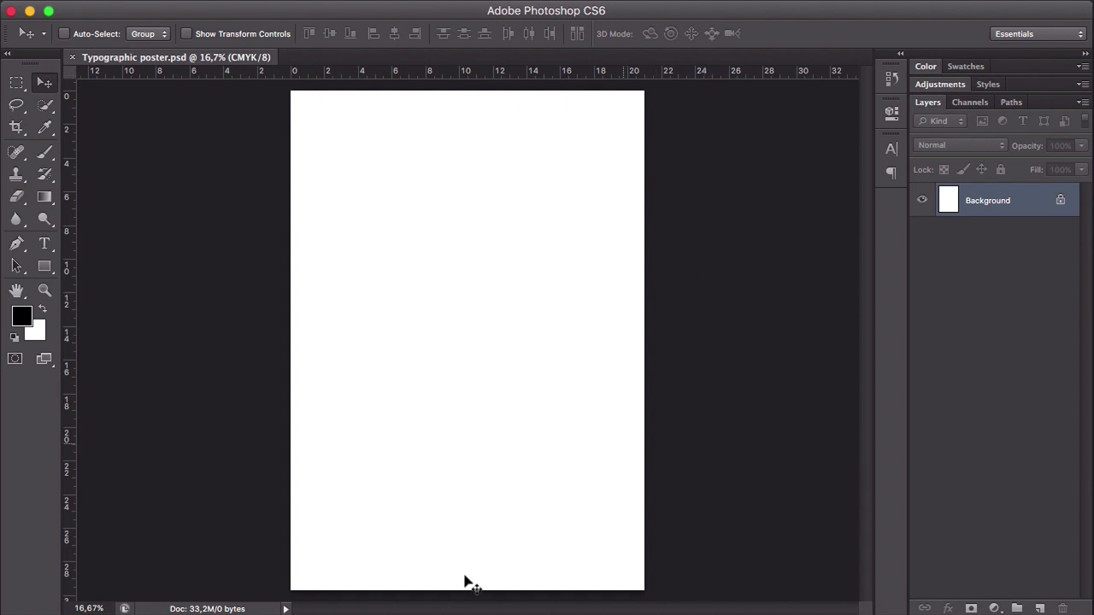
- Place betta-fish-on-black-P8F5GXG.jpg from Finder's Images folder into the poster, accepting the default Camera Raw settings and the default placement size
left_click(370, 592)
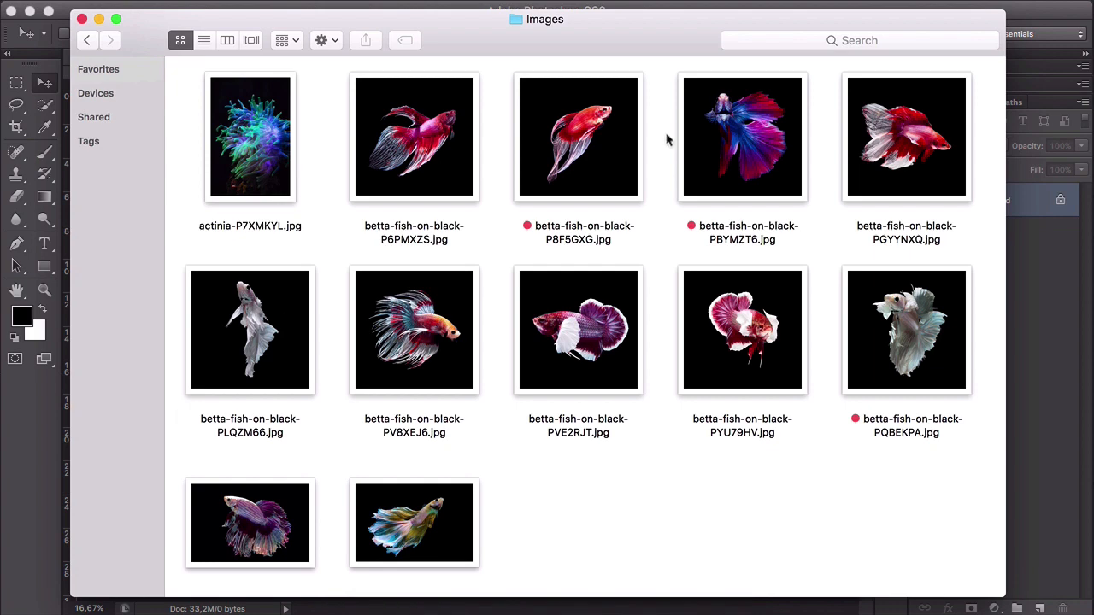
left_click_drag(568, 39, 904, 35)
left_click_drag(933, 138, 324, 182)
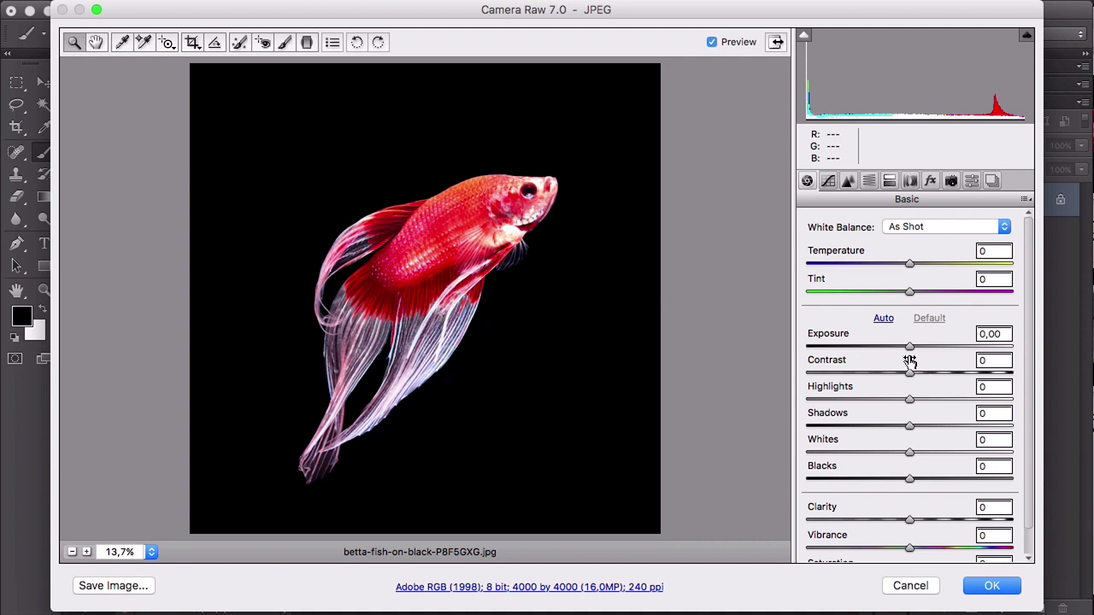
scroll(910, 361, "down", 1)
scroll(910, 360, "down", 1)
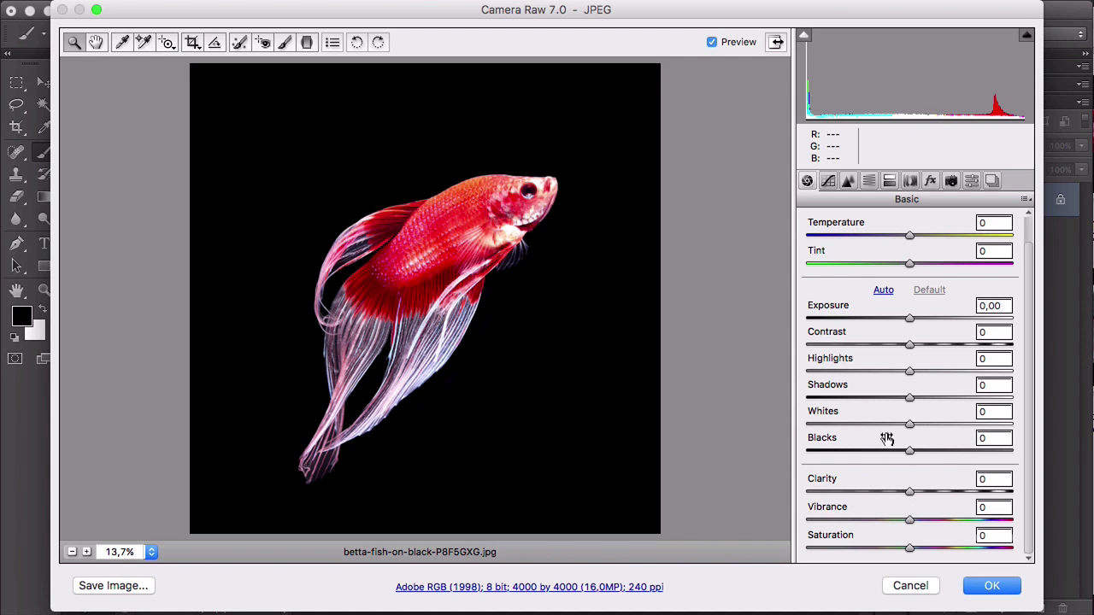
scroll(886, 351, "up", 2)
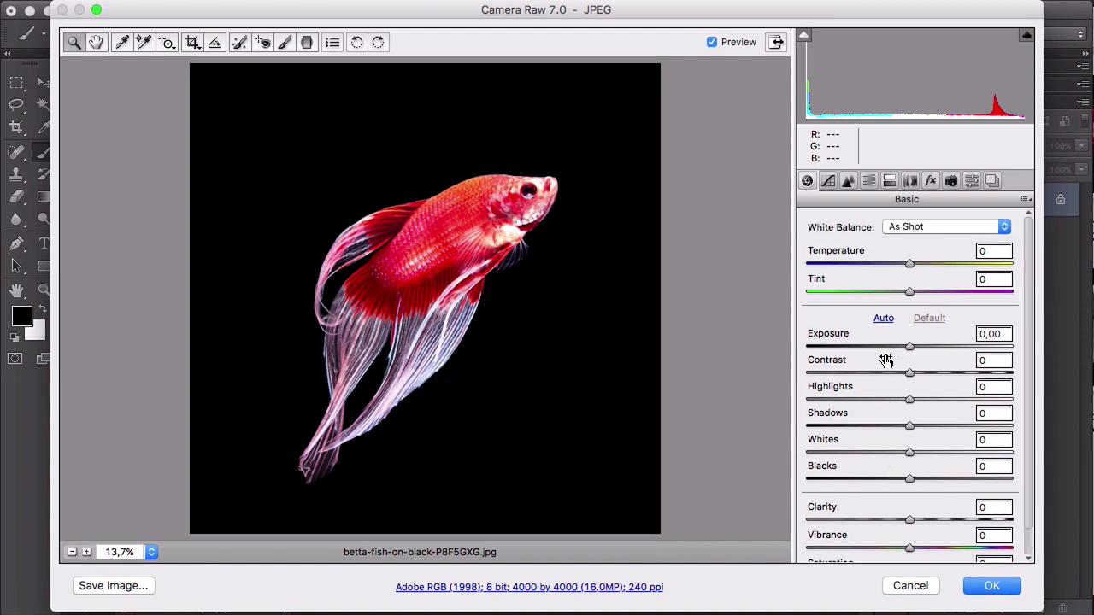
left_click(993, 586)
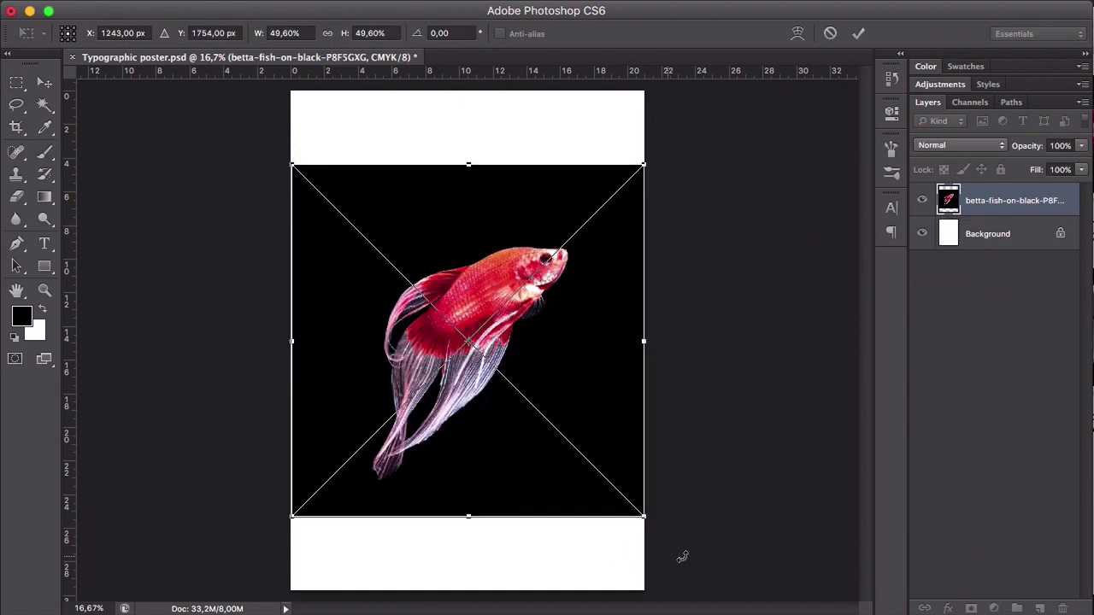
key("Return")
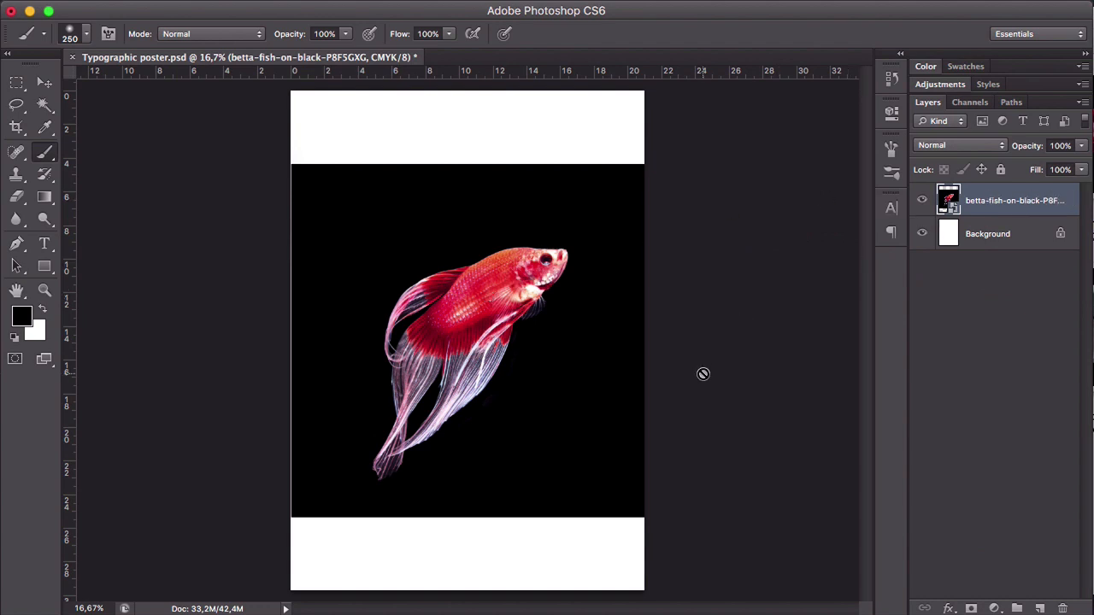
- Add a layer mask to the placed betta fish layer and set up a Brush with 100% hardness
key("v")
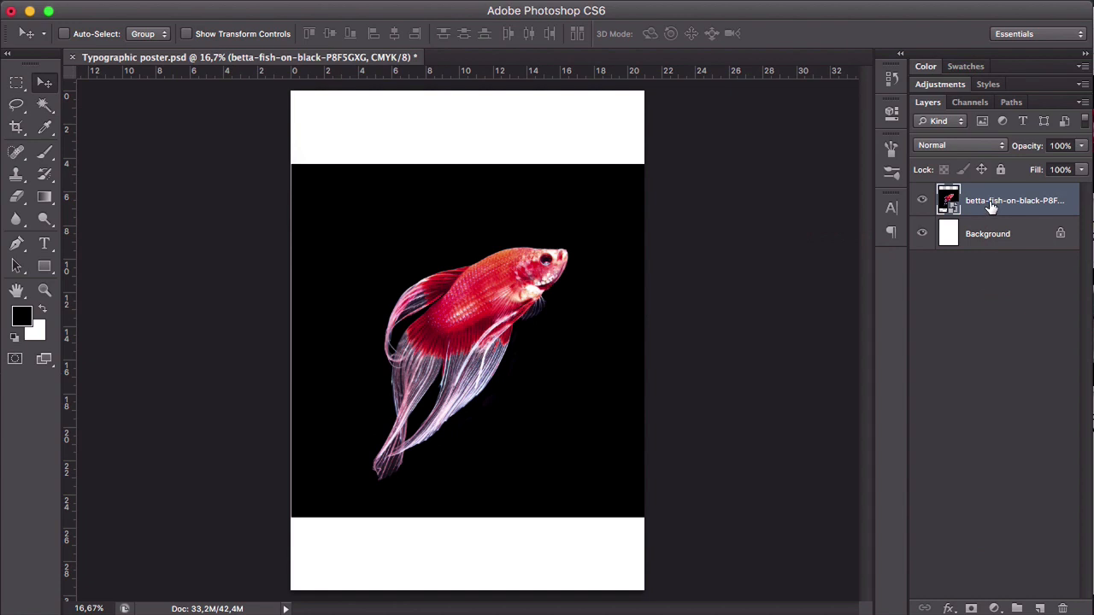
left_click(971, 608)
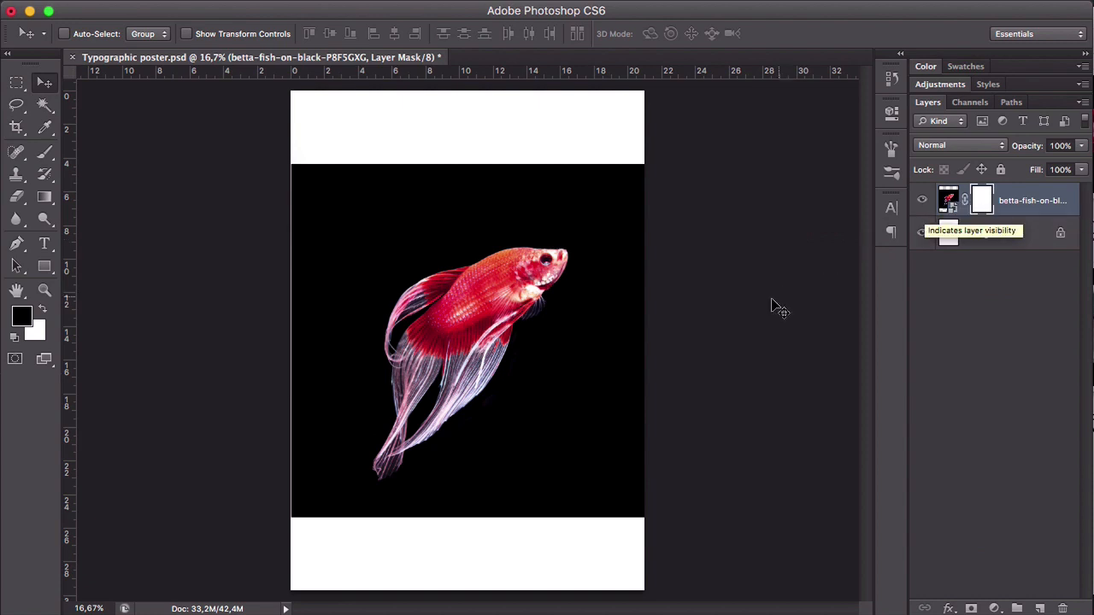
key("x")
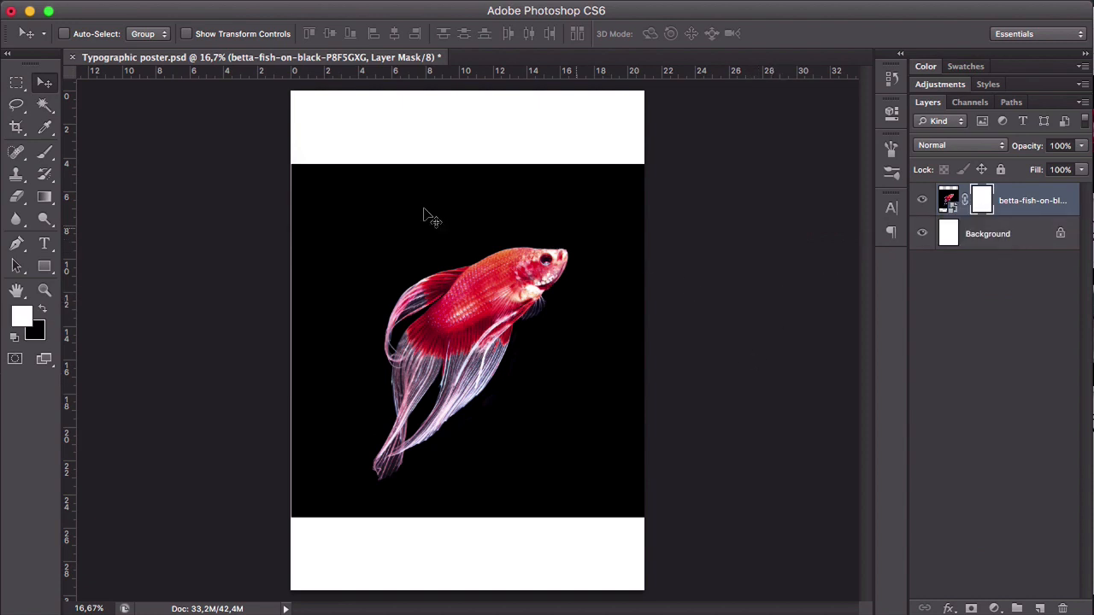
left_click(45, 154)
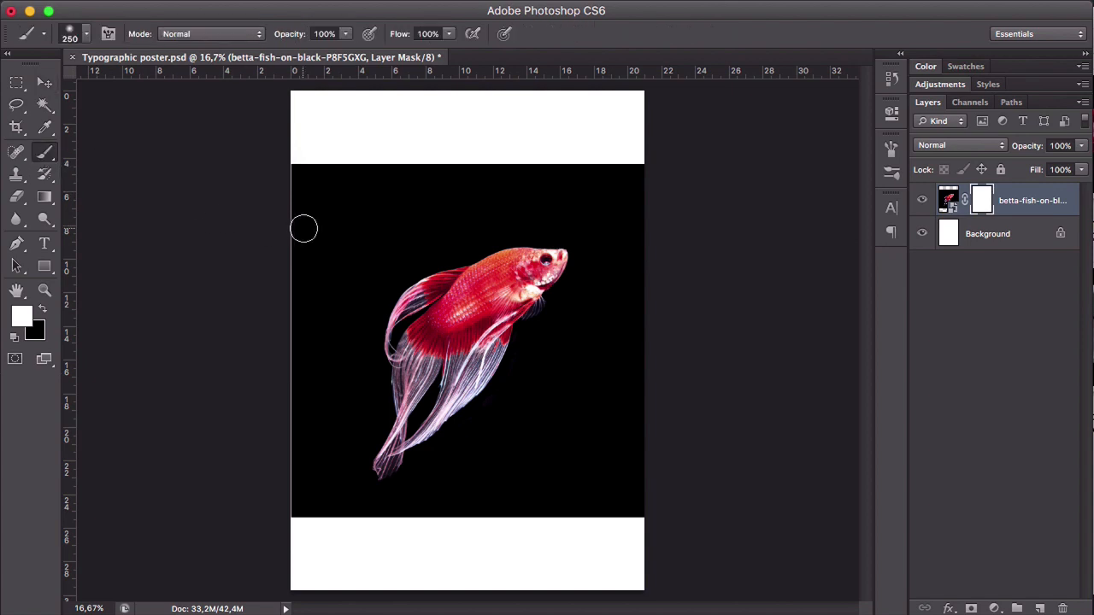
right_click(354, 212)
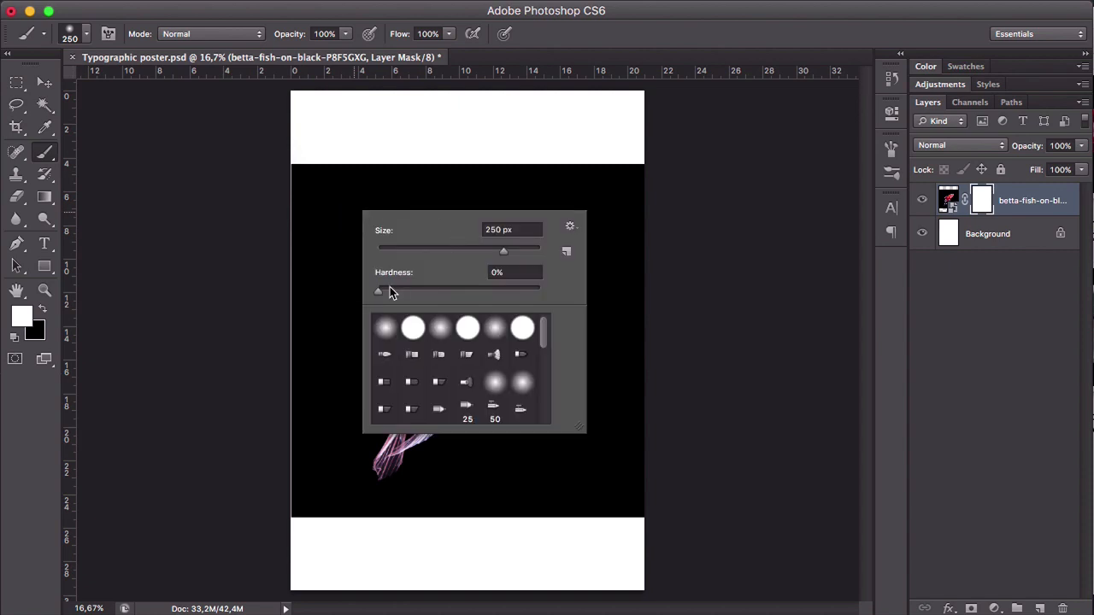
left_click_drag(390, 289, 525, 289)
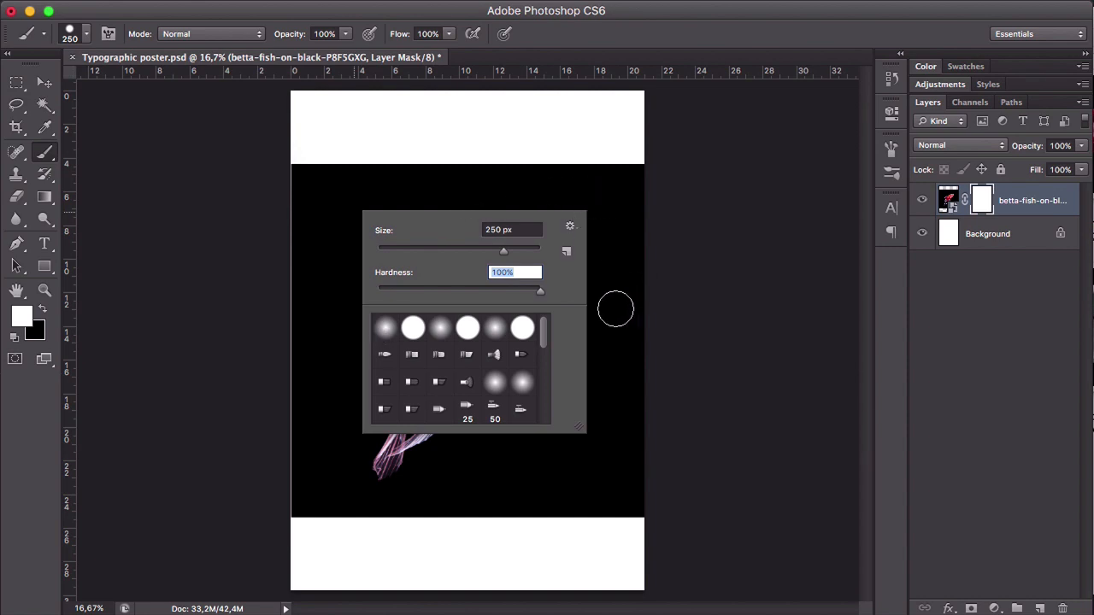
key("Return")
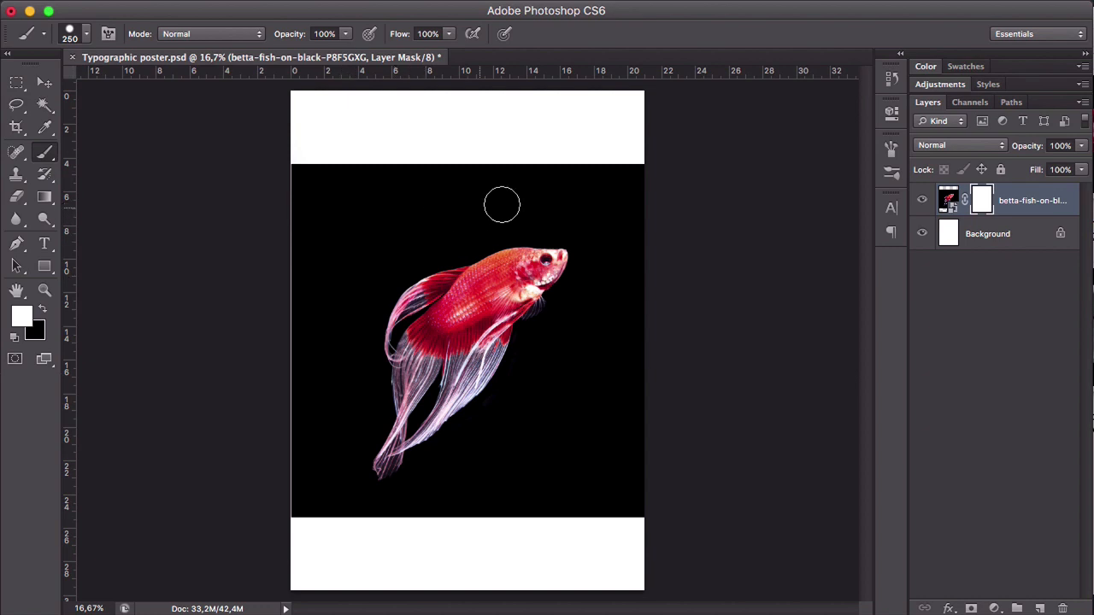
- Paint black on the layer mask with the hard 250 px brush to hide the background above the fish
left_click(44, 313)
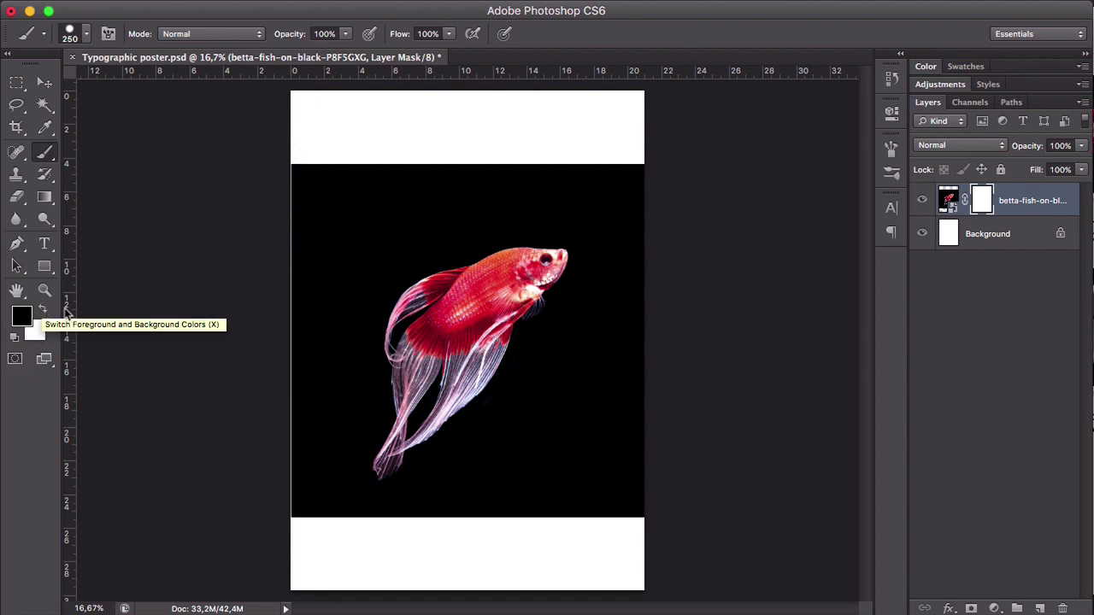
left_click(45, 309)
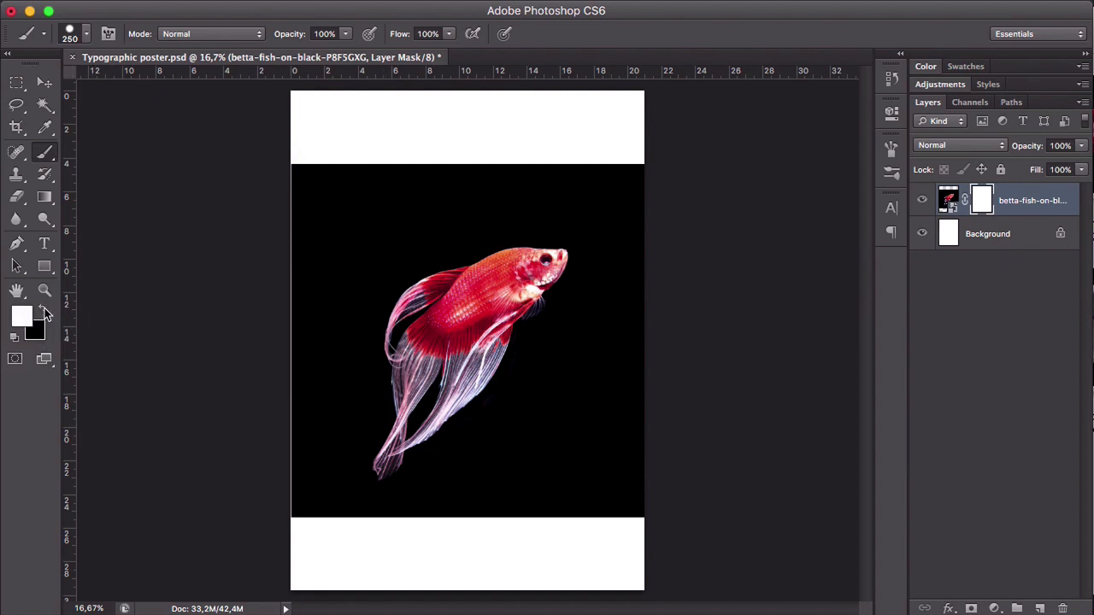
left_click(43, 312)
key("x")
mouse_move(380, 289)
left_mouse_down()
mouse_move(583, 279)
mouse_move(380, 264)
mouse_move(610, 244)
left_mouse_up()
key("super+z")
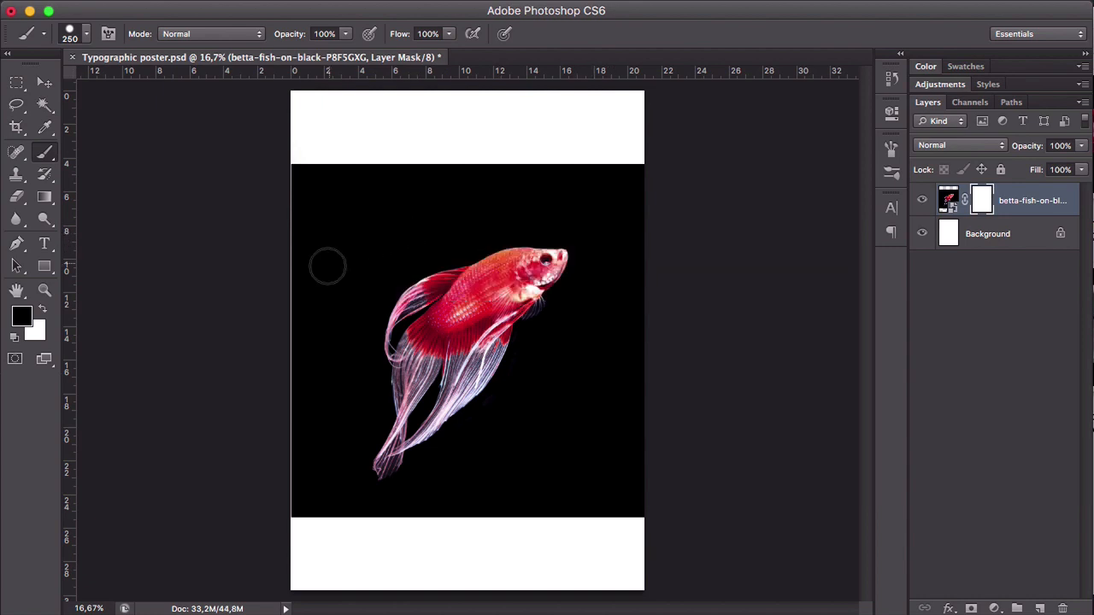
mouse_move(325, 264)
left_mouse_down()
mouse_move(490, 195)
mouse_move(481, 211)
mouse_move(399, 245)
mouse_move(627, 186)
mouse_move(371, 182)
mouse_move(404, 169)
mouse_move(559, 166)
left_mouse_up()
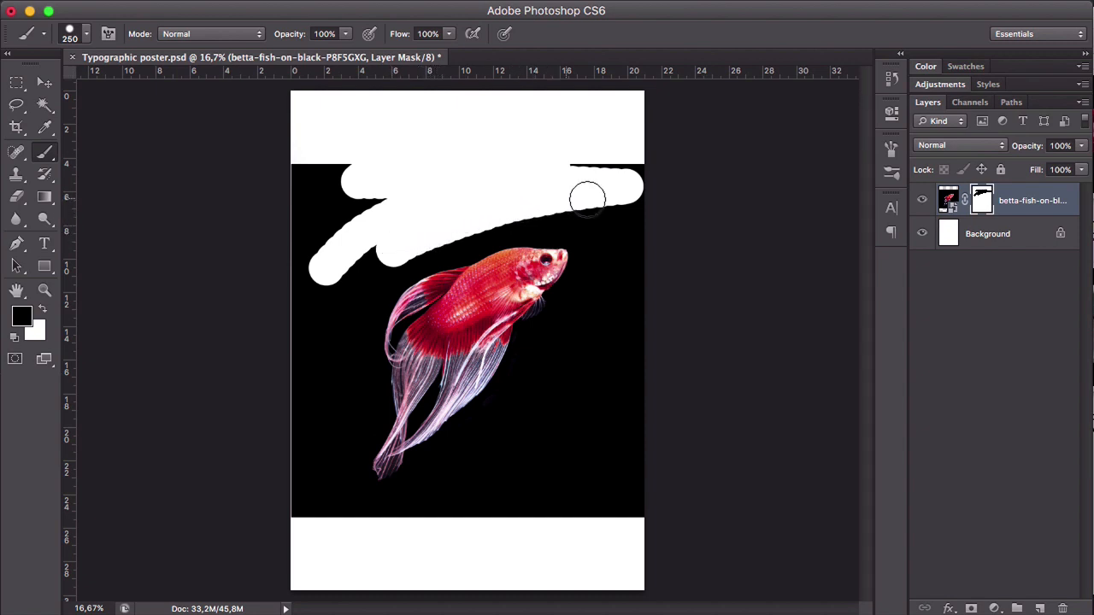
mouse_move(411, 237)
left_mouse_down()
mouse_move(342, 264)
mouse_move(364, 221)
mouse_move(350, 212)
mouse_move(320, 247)
mouse_move(393, 193)
mouse_move(379, 208)
left_mouse_up()
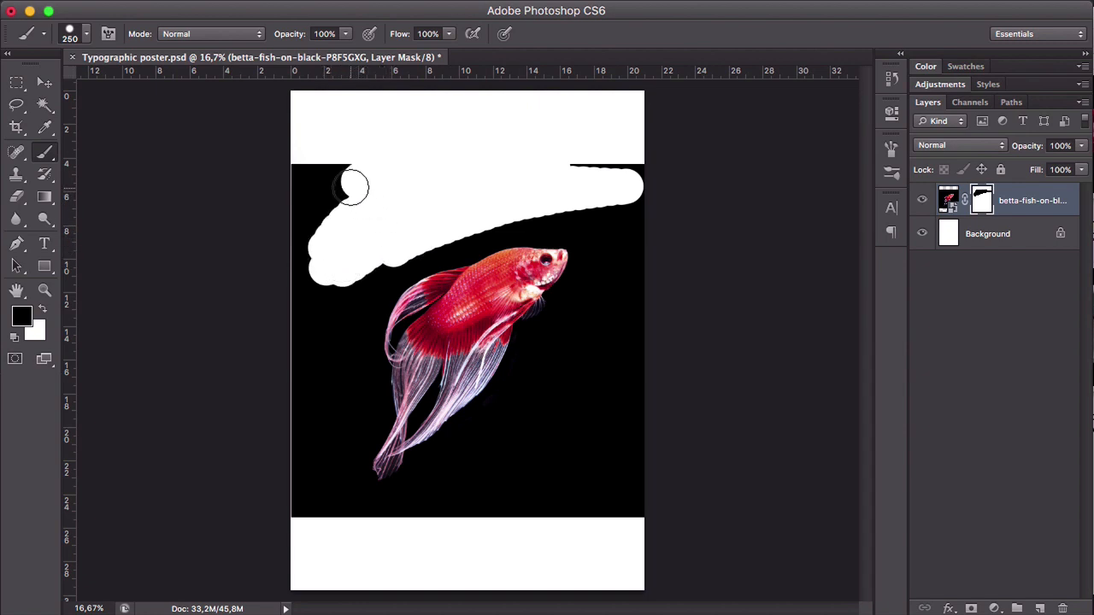
- Try a test stroke with 164% brush spacing, undo it, and set the brush tip spacing to 1%
left_click(527, 10)
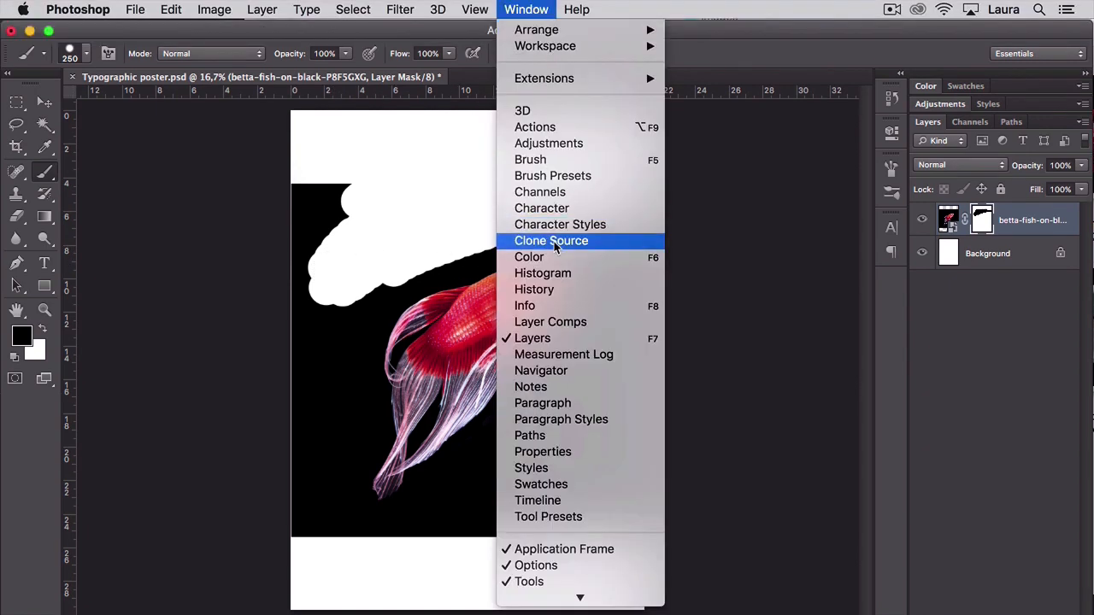
left_click(540, 160)
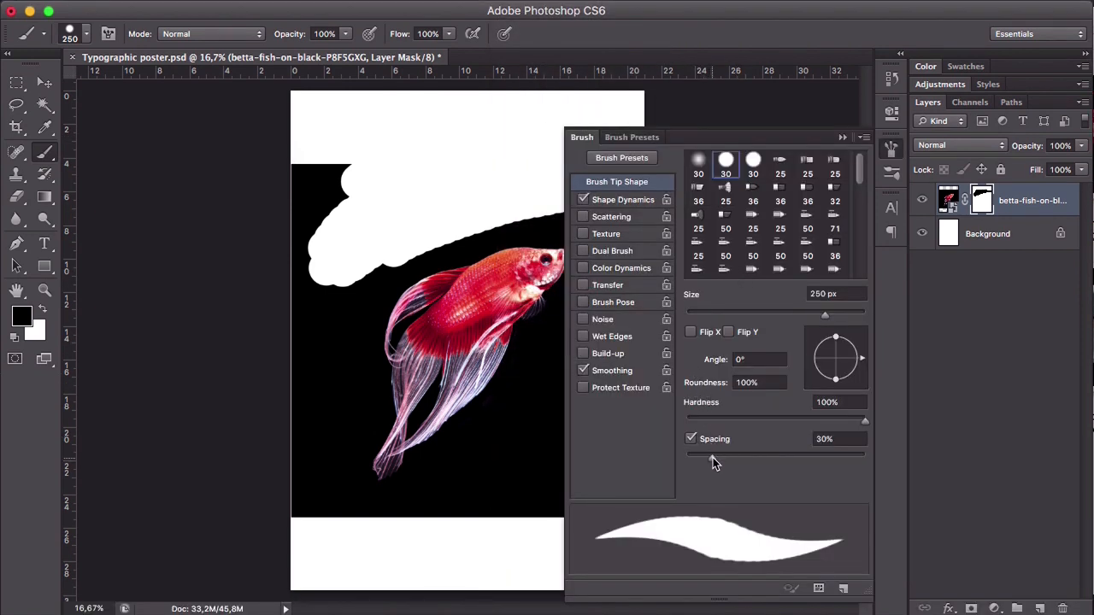
mouse_move(712, 457)
left_mouse_down()
mouse_move(862, 453)
mouse_move(768, 452)
mouse_move(803, 453)
left_mouse_up()
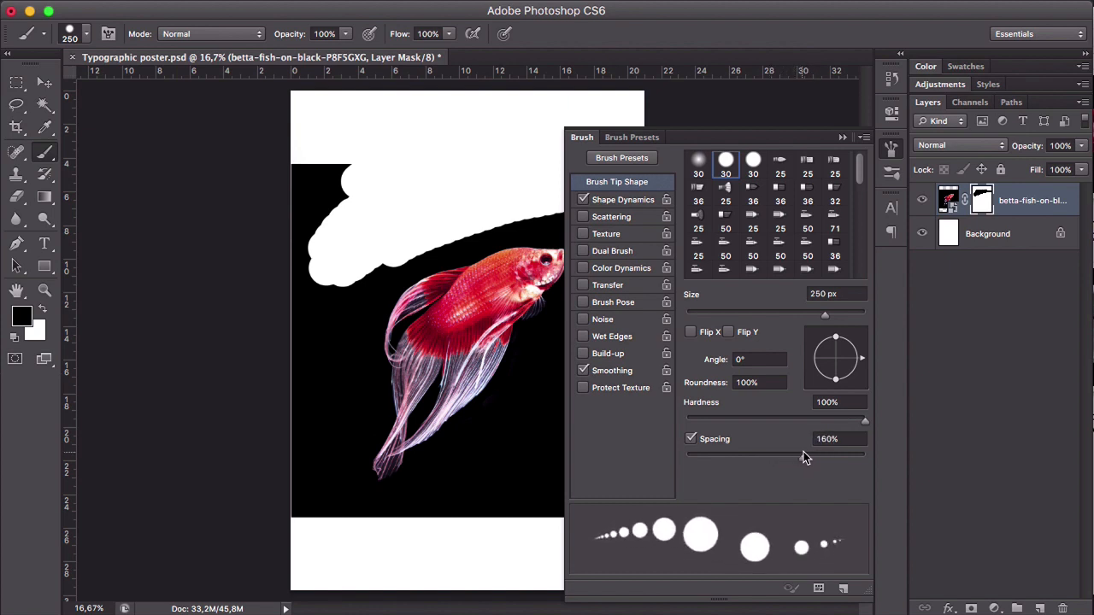
left_click_drag(398, 488, 499, 445)
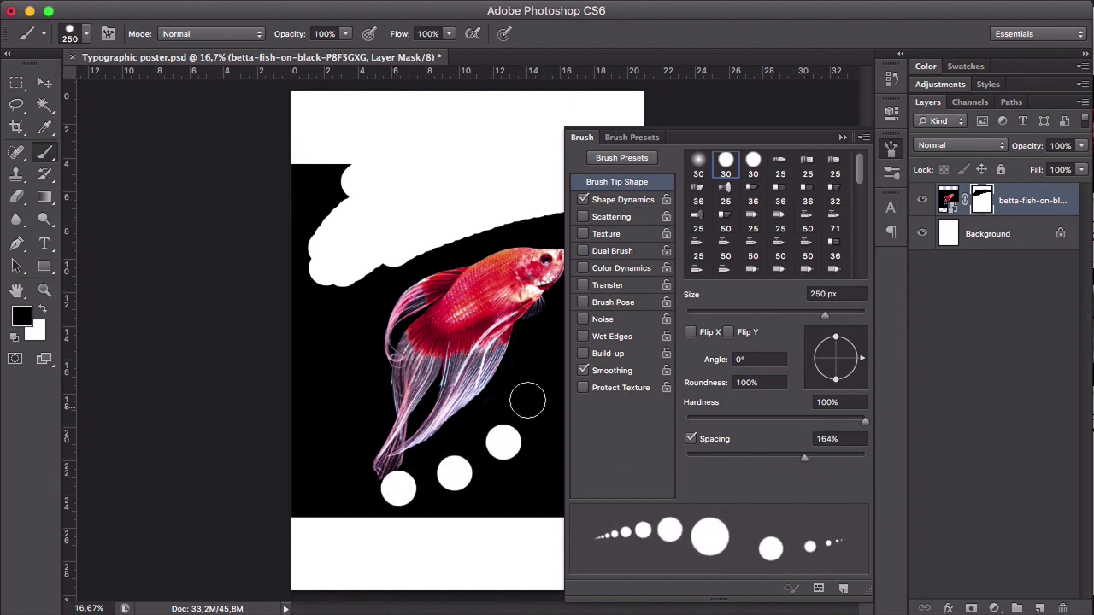
key("super+z")
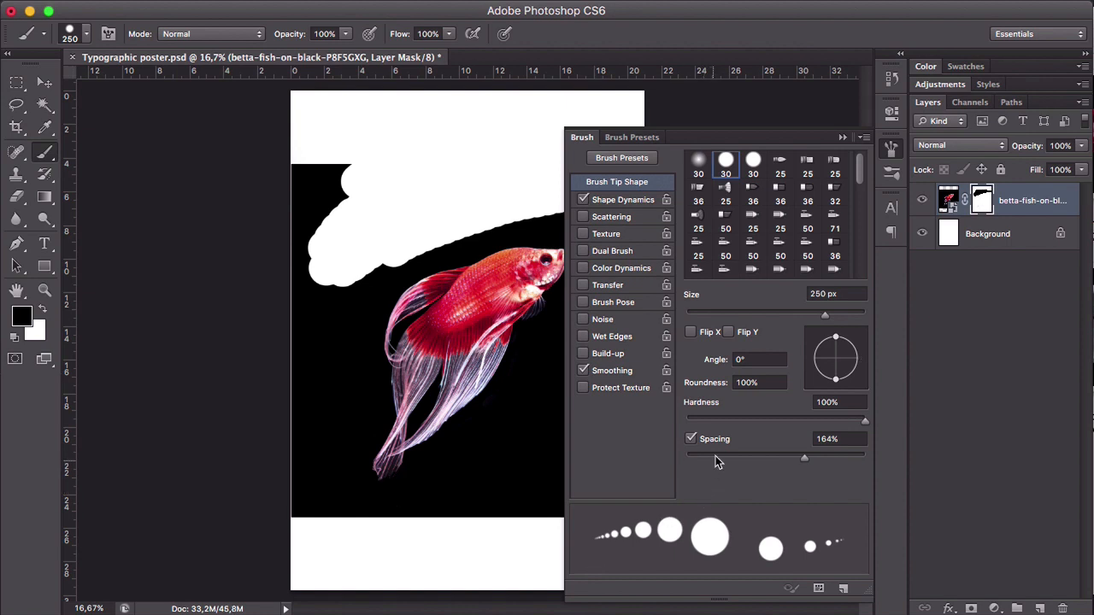
left_click_drag(716, 458, 678, 457)
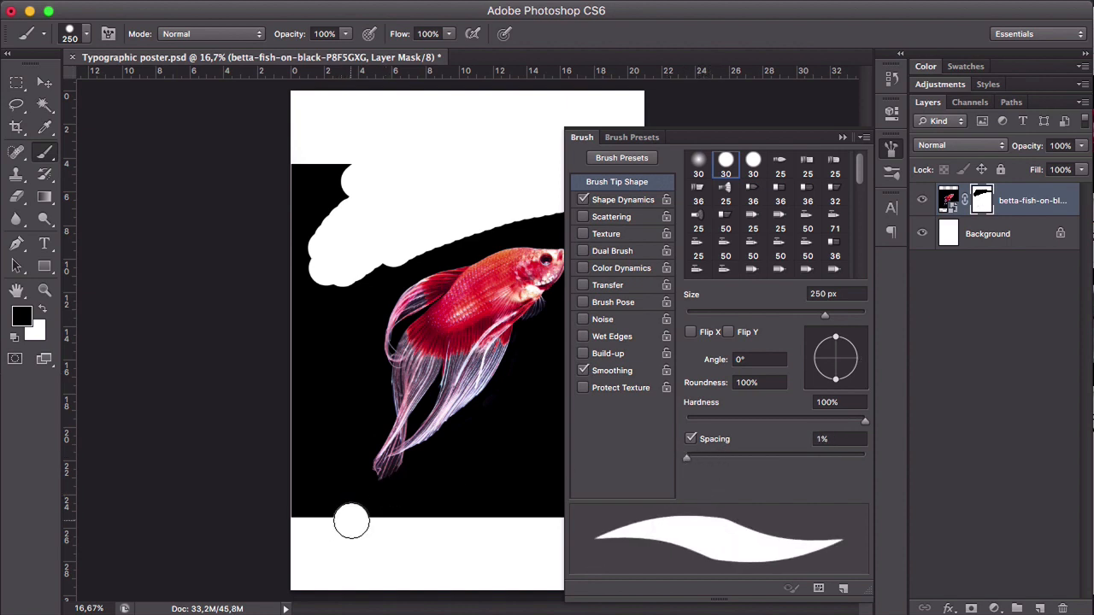
- Paint black on the mask below the fish's tail and belly to hide the background there
mouse_move(351, 521)
left_mouse_down()
mouse_move(450, 493)
mouse_move(495, 465)
mouse_move(458, 508)
mouse_move(431, 517)
mouse_move(519, 411)
left_mouse_up()
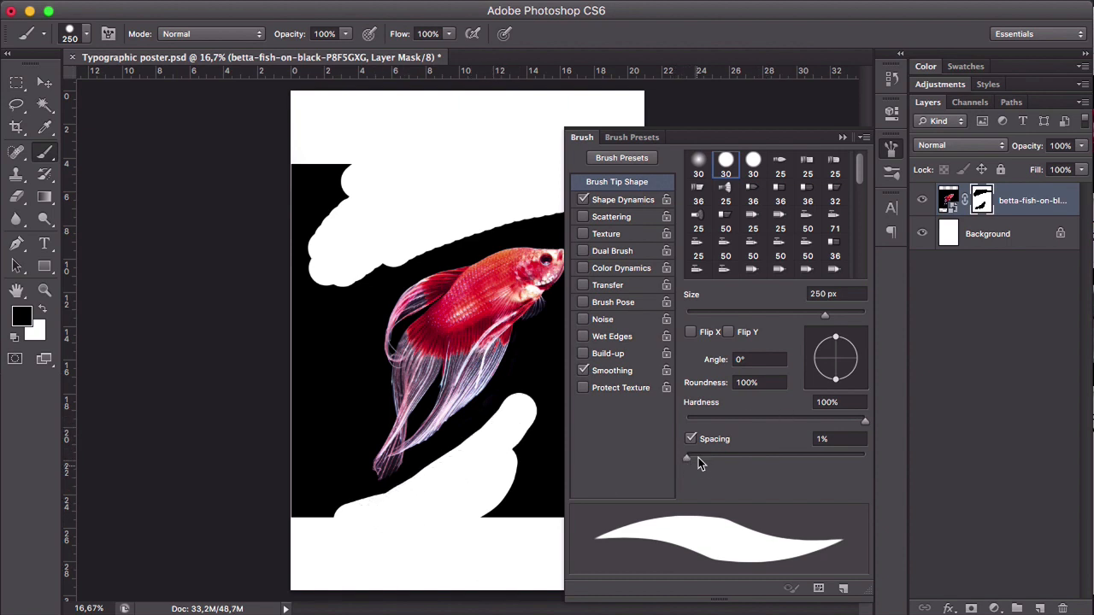
left_click(842, 137)
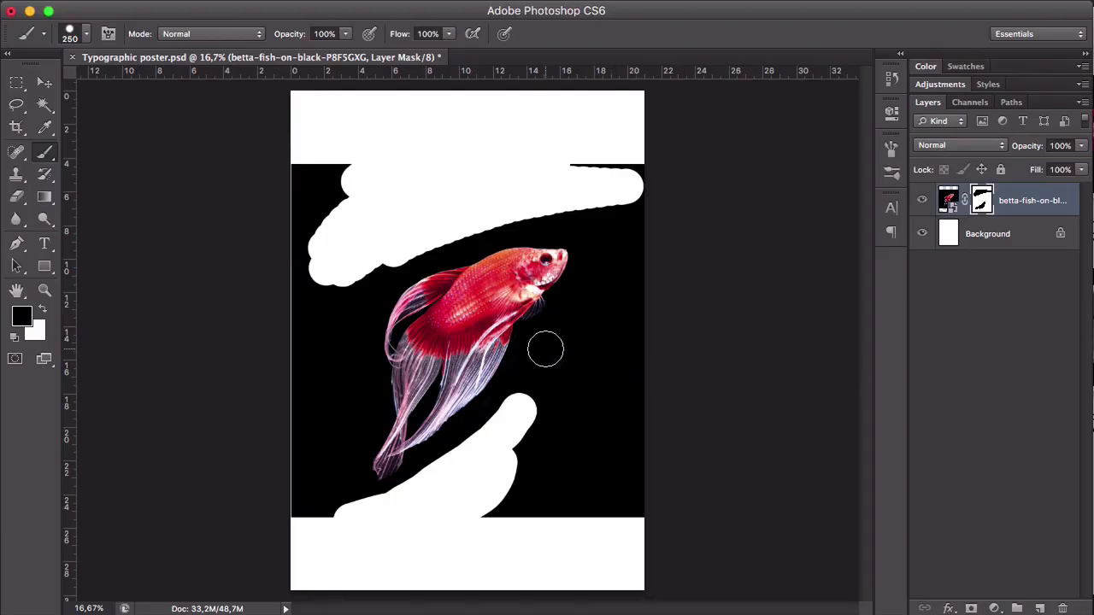
mouse_move(543, 349)
left_mouse_down()
mouse_move(508, 428)
mouse_move(553, 344)
mouse_move(487, 496)
mouse_move(561, 417)
mouse_move(517, 508)
mouse_move(589, 510)
mouse_move(524, 510)
mouse_move(555, 451)
left_mouse_up()
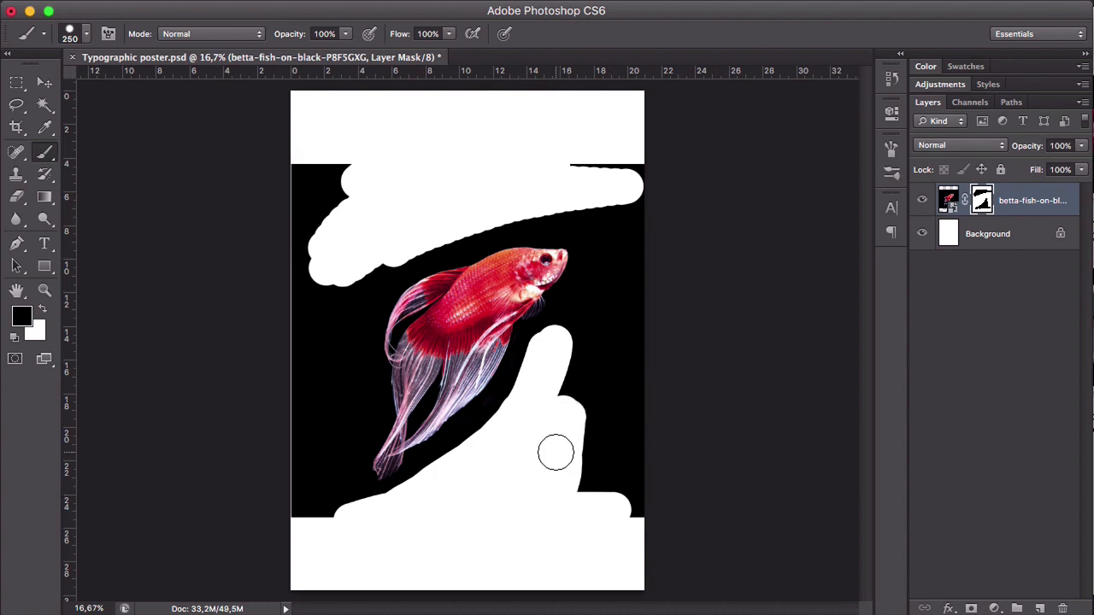
- Mask out a round patch of black background just below the fish's chin with the 250 px brush
key("z")
left_click(537, 309)
left_click(551, 295)
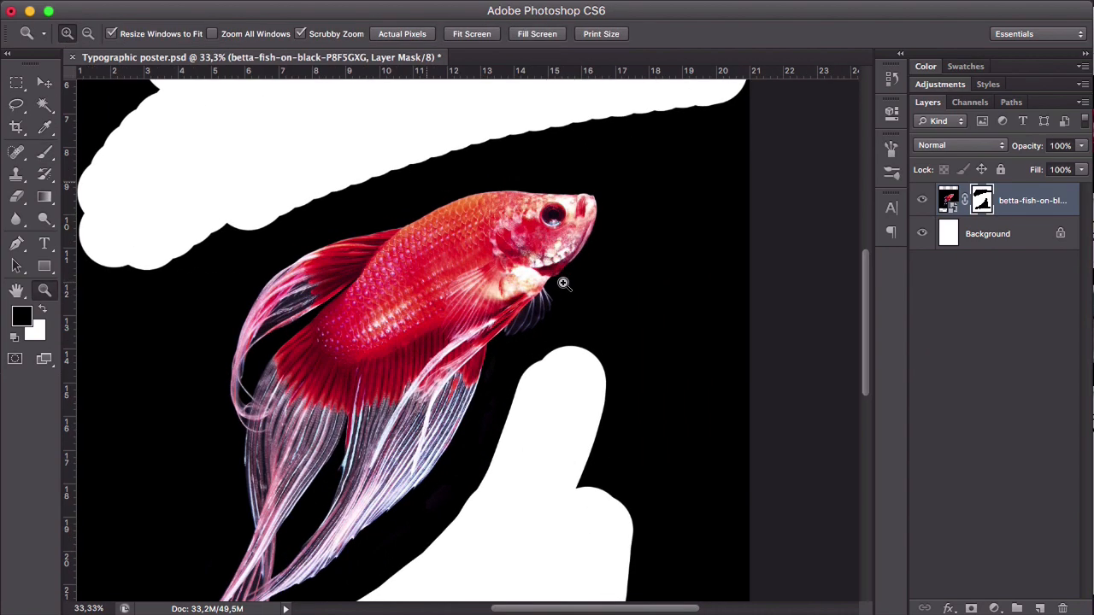
left_click(563, 283)
left_click(563, 282)
key("b")
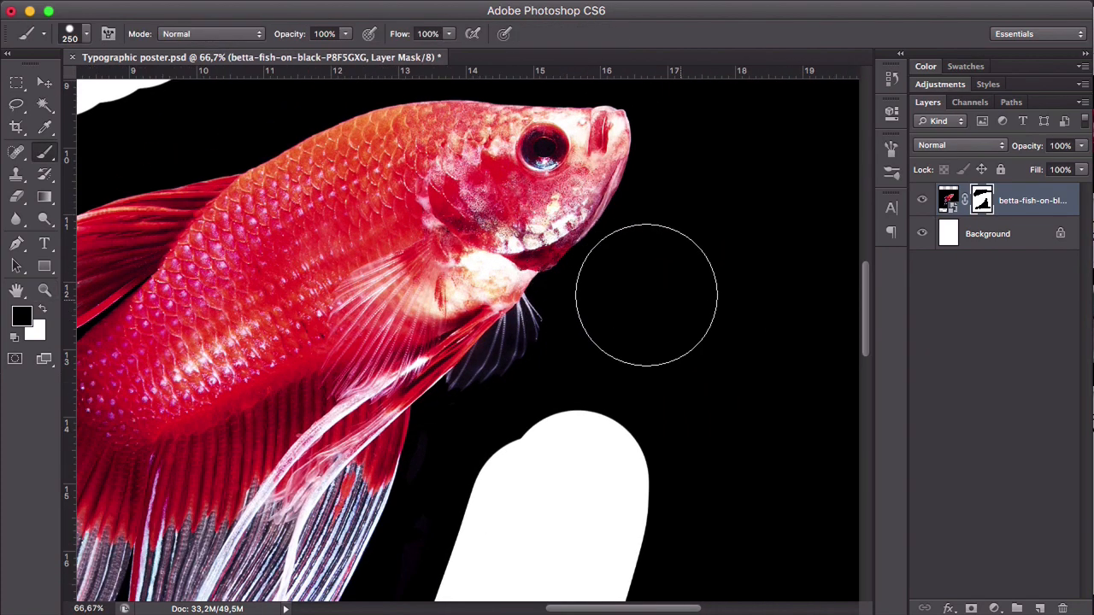
left_click(631, 293)
- Reduce the brush size to 45 px and mask out the background along the front of the fish's mouth
key("bracketleft")
key("bracketleft")
key("bracketleft")
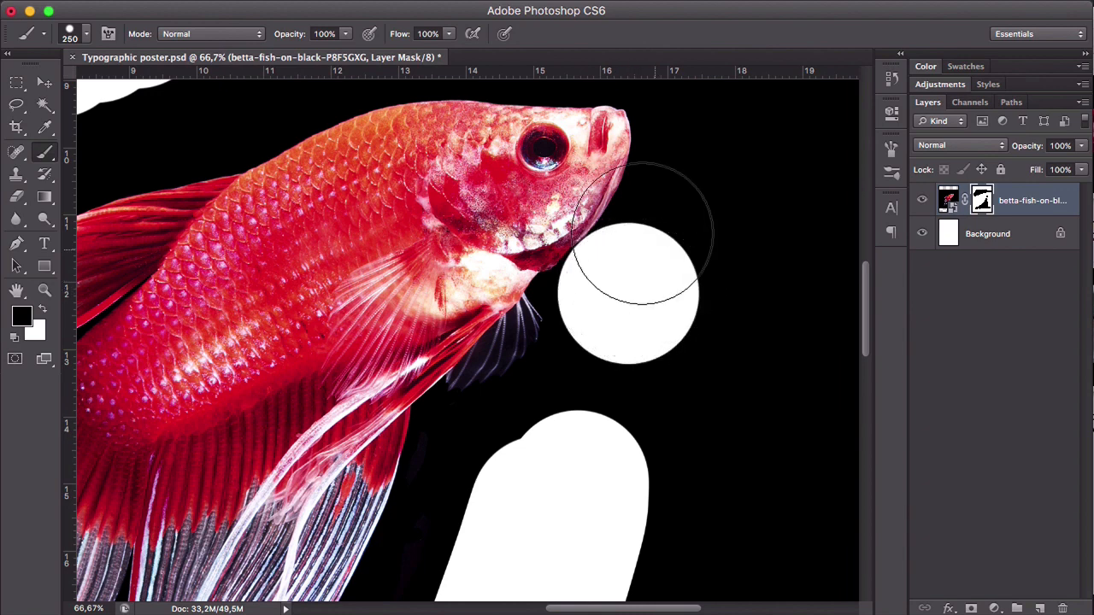
key("bracketleft")
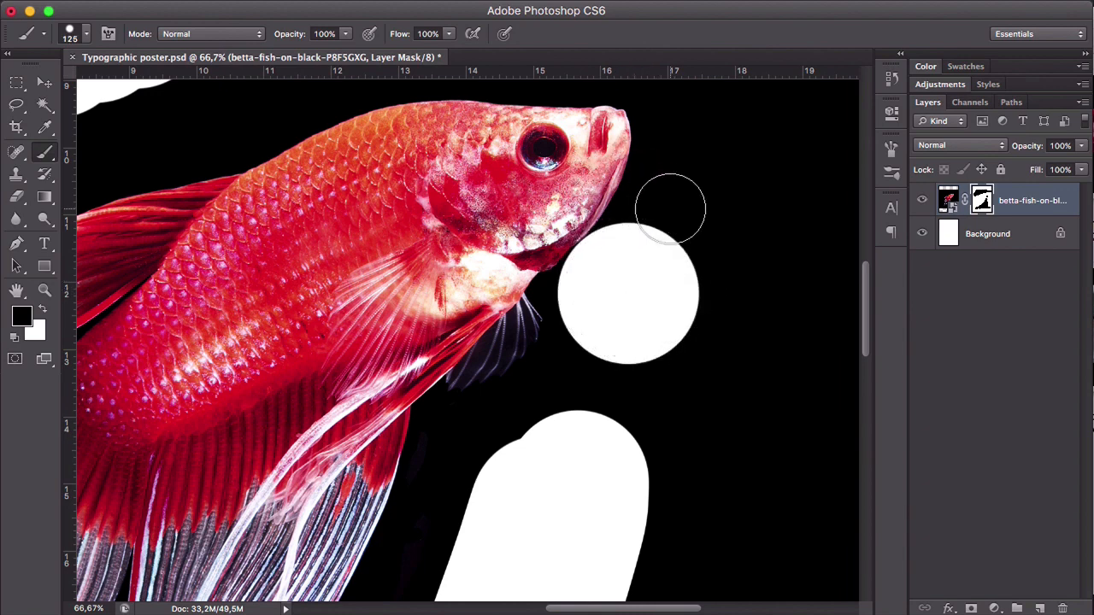
key("bracketleft")
key("bracketright")
key("bracketleft")
key("bracketleft")
key("bracketleft")
key("bracketleft")
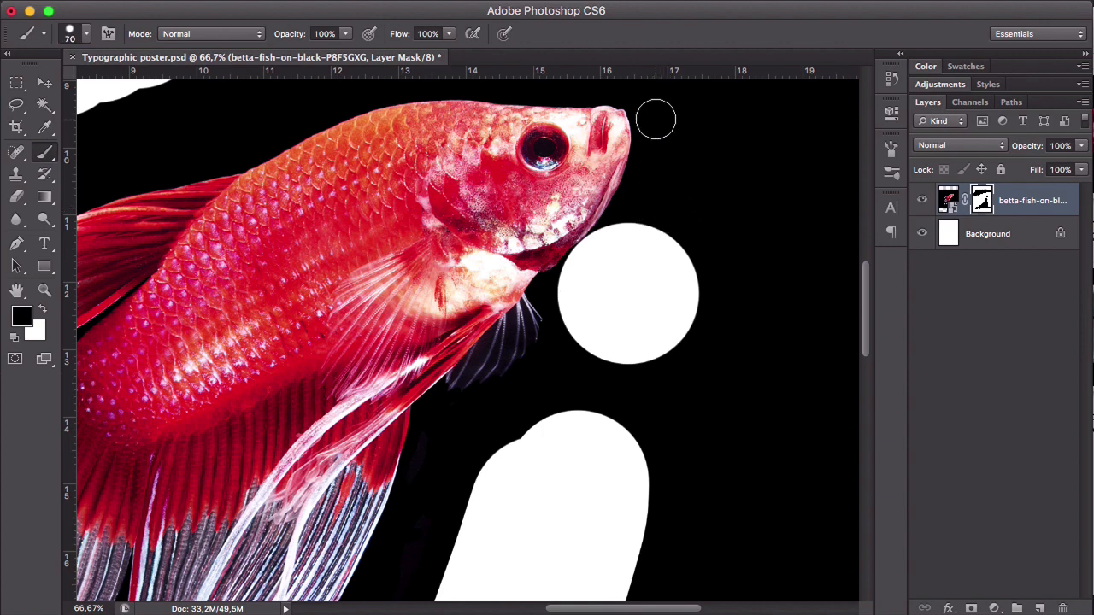
key("bracketleft")
key("bracketleft")
key("bracketleft")
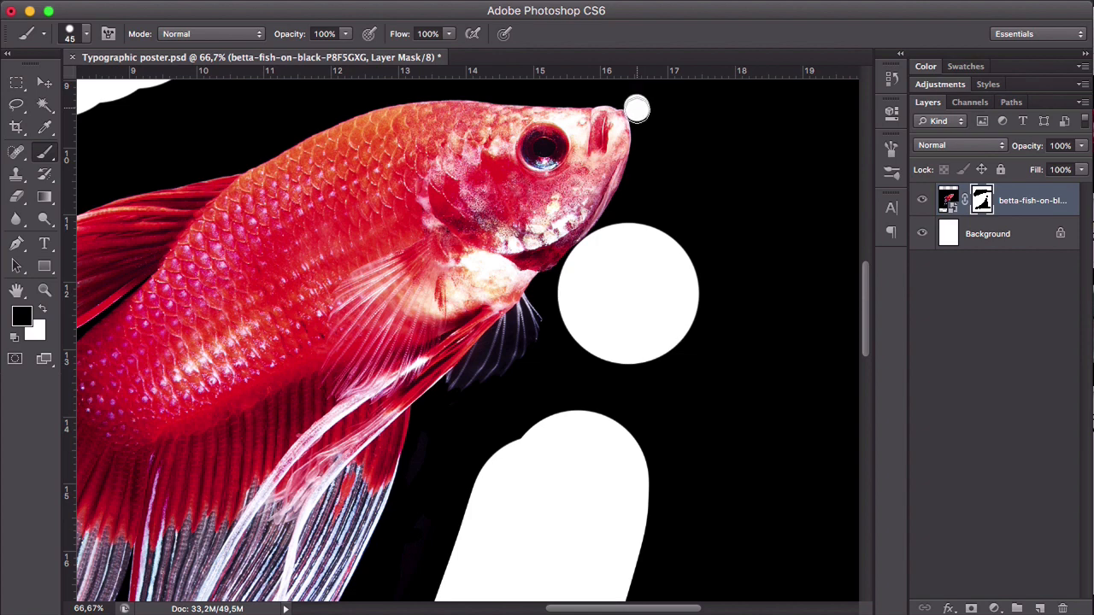
left_click_drag(637, 109, 641, 180)
- Try masking the background in front of the fish's head with a 400 px brush, and undo the last two strokes
key("bracketright")
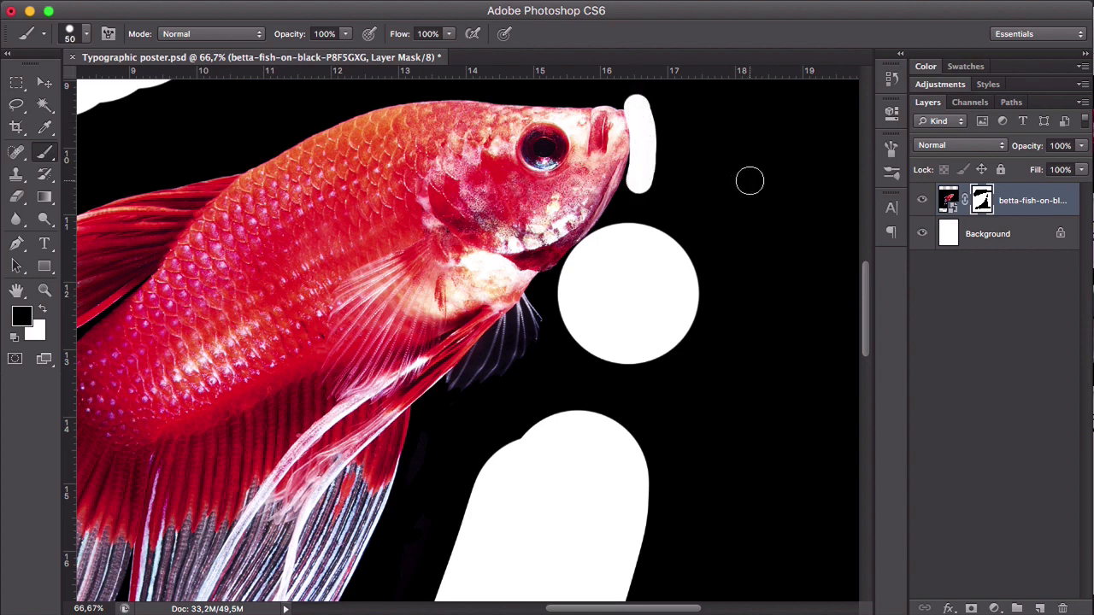
key("bracketright")
key("bracketright")
key("bracketright")
key("bracketright")
key("bracketright")
key("bracketright")
key("bracketright")
key("bracketright")
key("bracketright")
key("bracketright")
key("bracketright")
key("bracketright")
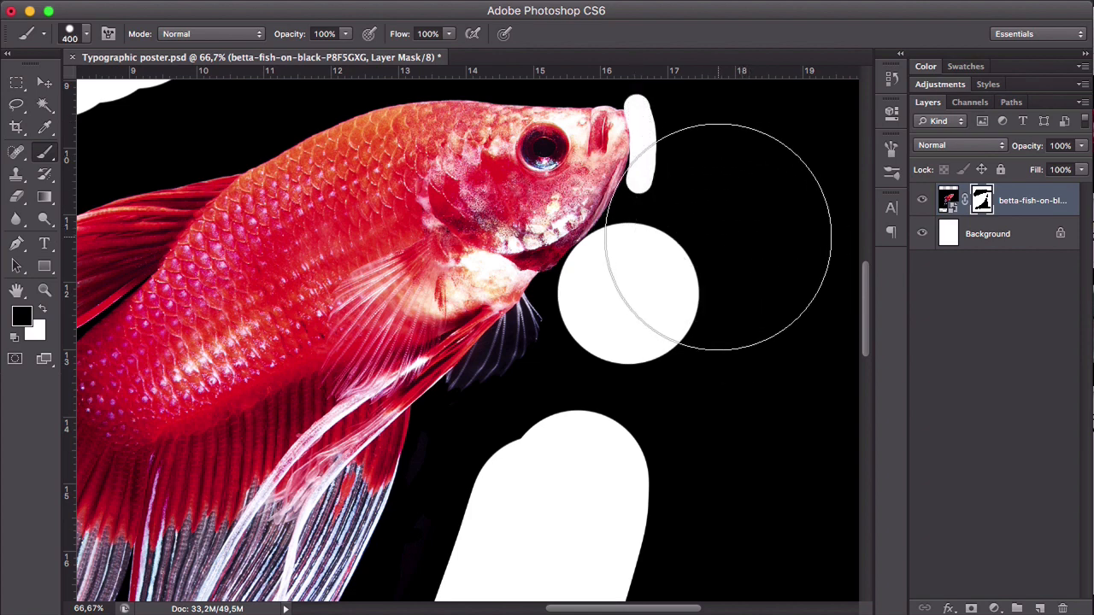
mouse_move(717, 237)
left_mouse_down()
mouse_move(678, 305)
mouse_move(690, 330)
mouse_move(707, 313)
left_mouse_up()
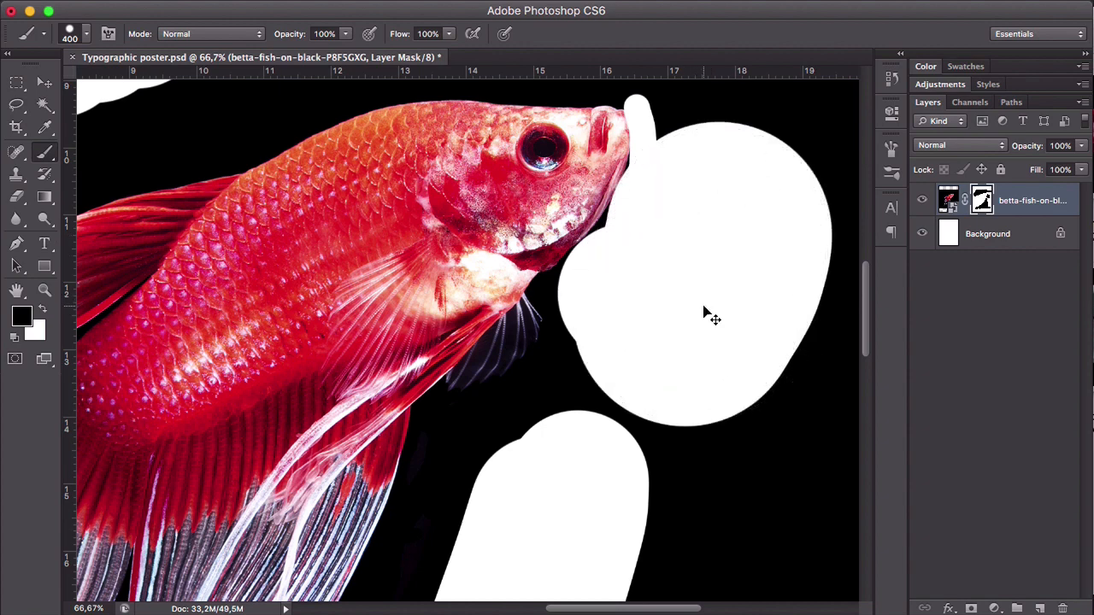
key("super+alt+z")
key("super+alt+z")
- Fill the fish layer's mask with white to clear all the painted areas
key("z")
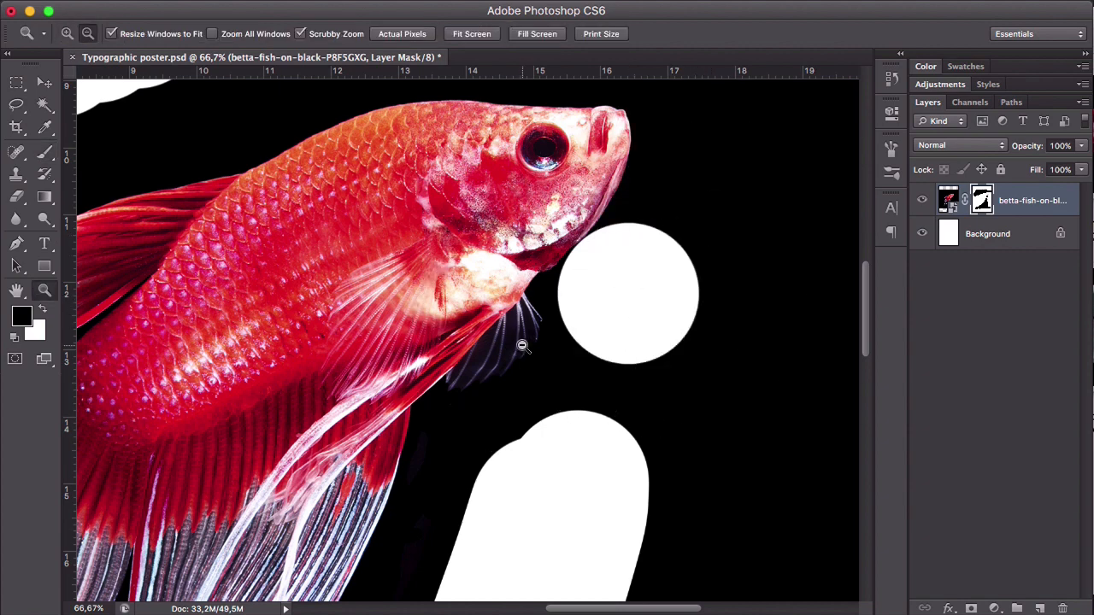
left_click(522, 345)
left_click(522, 345)
left_click(522, 345)
left_click(522, 345)
key("v")
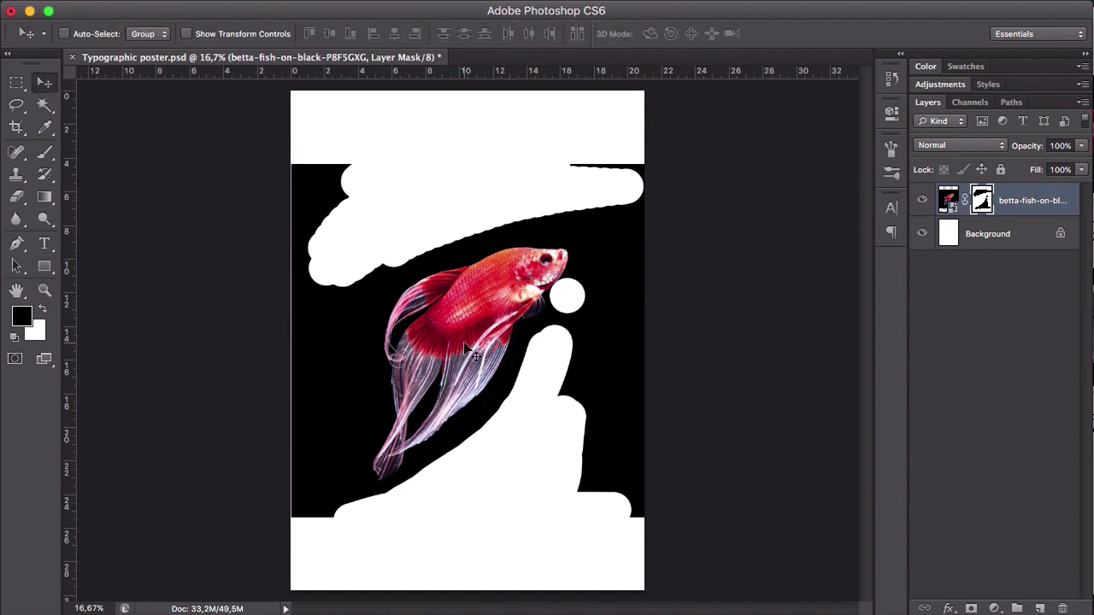
key("super+BackSpace")
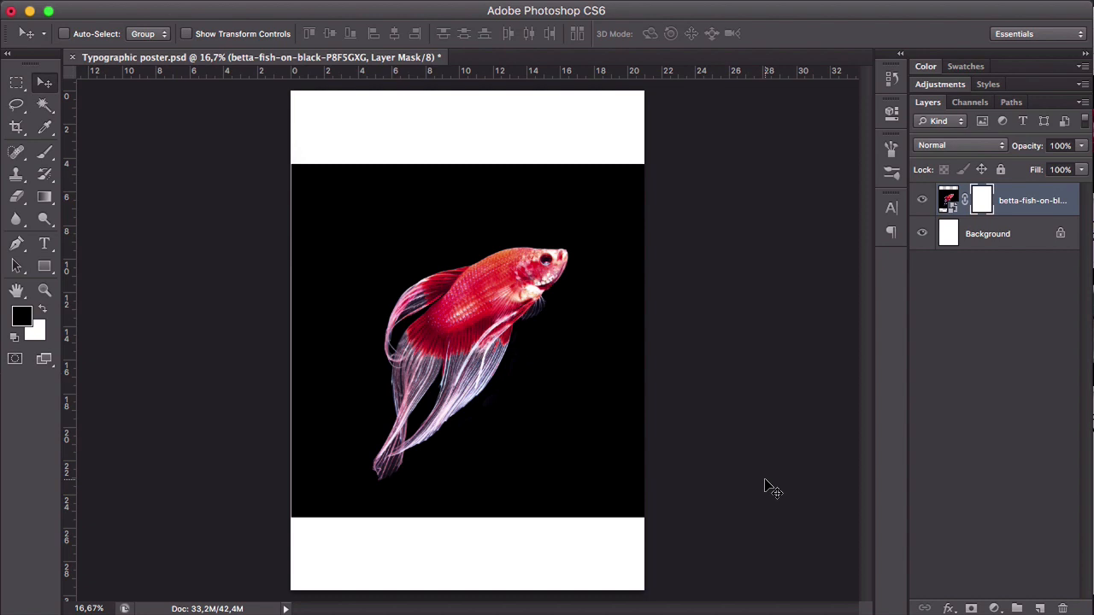
- Select the black background with the Magic Wand at tolerance 32, fill it with black on the fish layer's mask, and deselect
key("w")
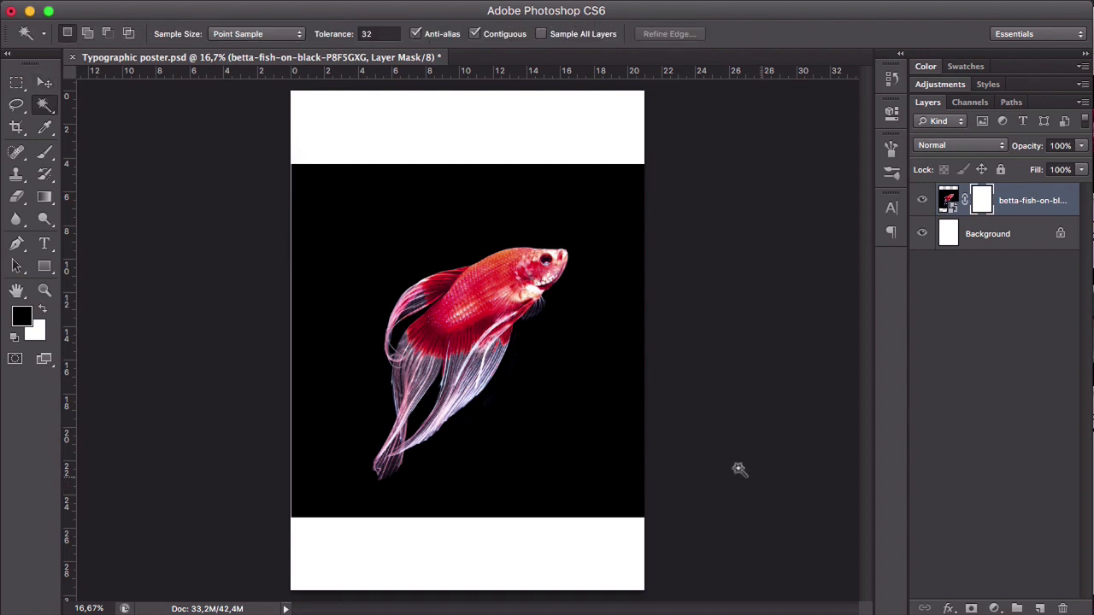
left_click(48, 112)
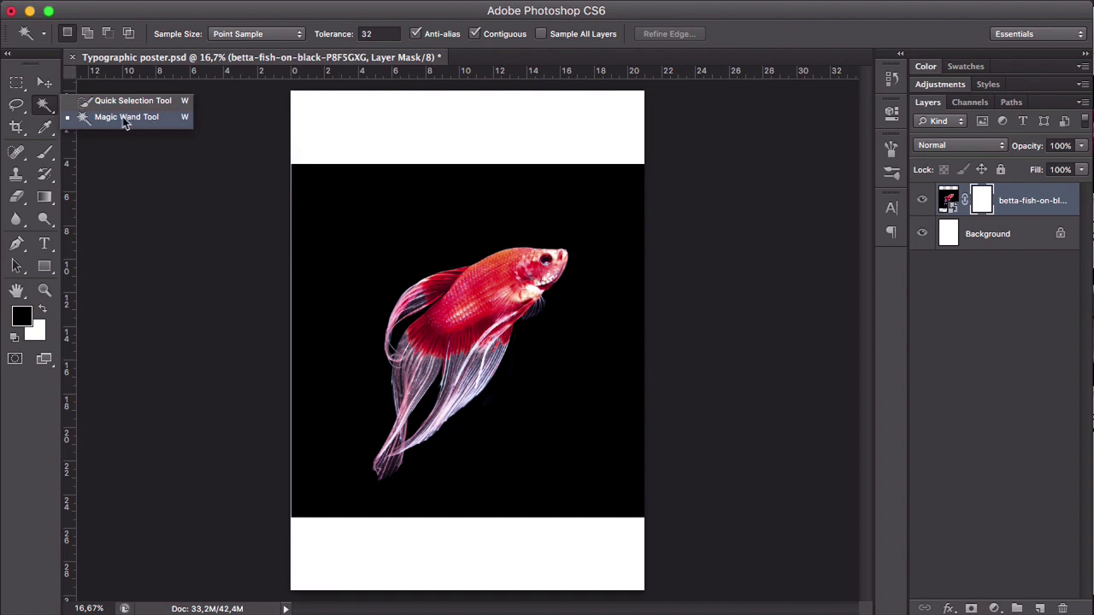
left_click(155, 119)
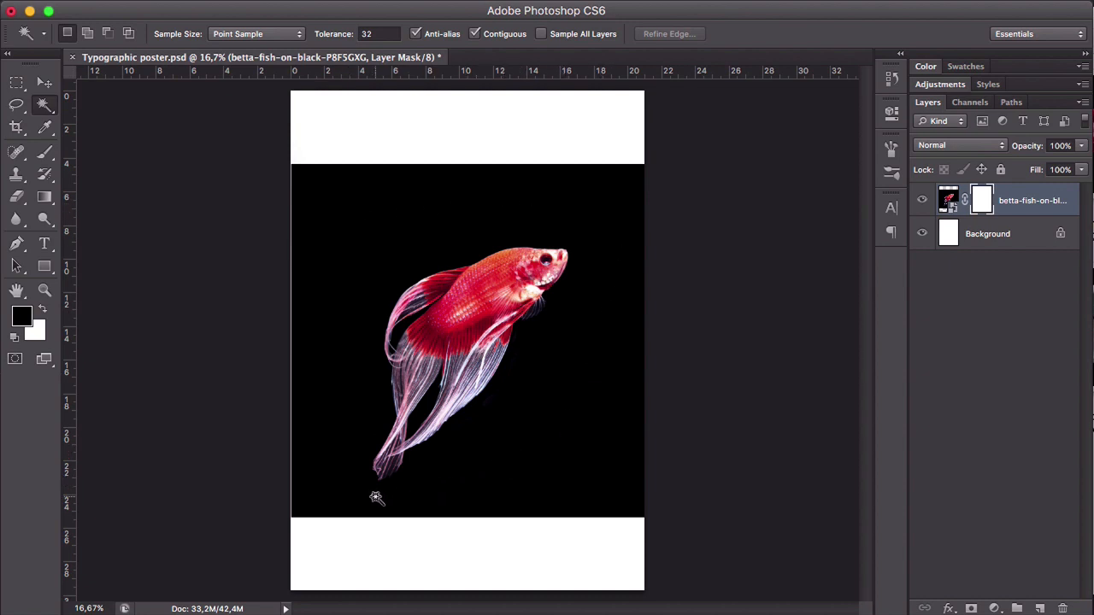
left_click(359, 237)
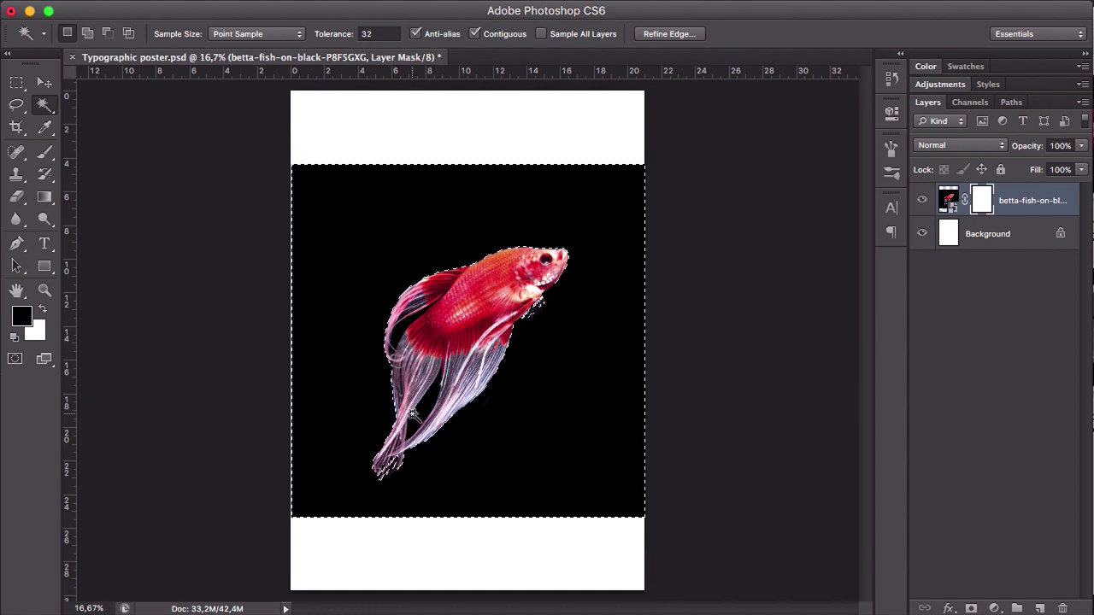
key("shift")
key("alt+BackSpace")
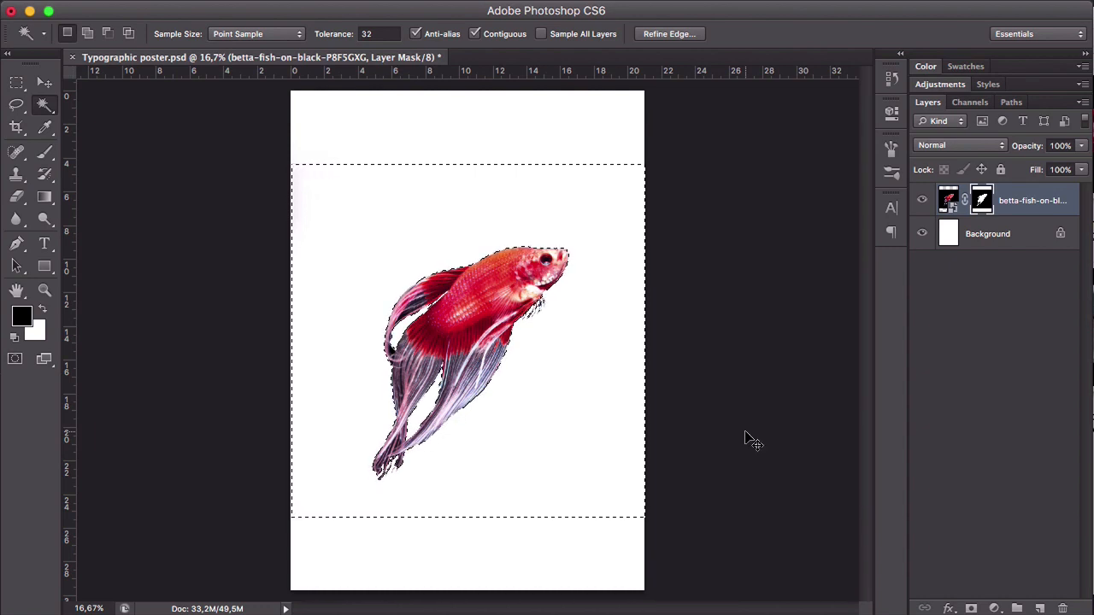
key("super+d")
key("v")
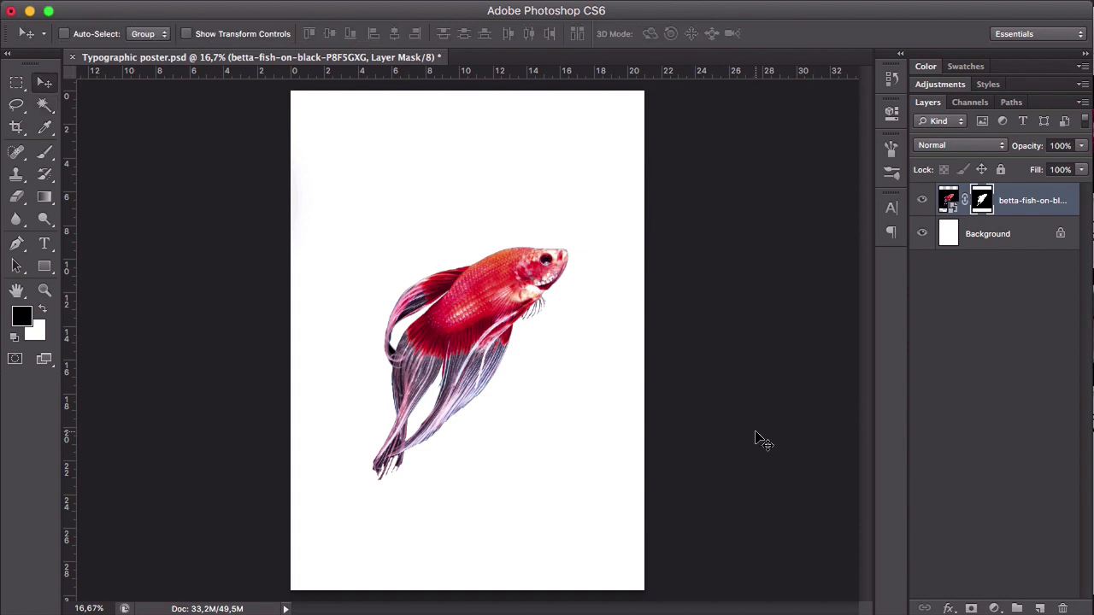
- Try masking out the black gaps within the fish's long curled fin with the Magic Wand, then deselect
key("z")
left_click_drag(391, 346, 429, 299)
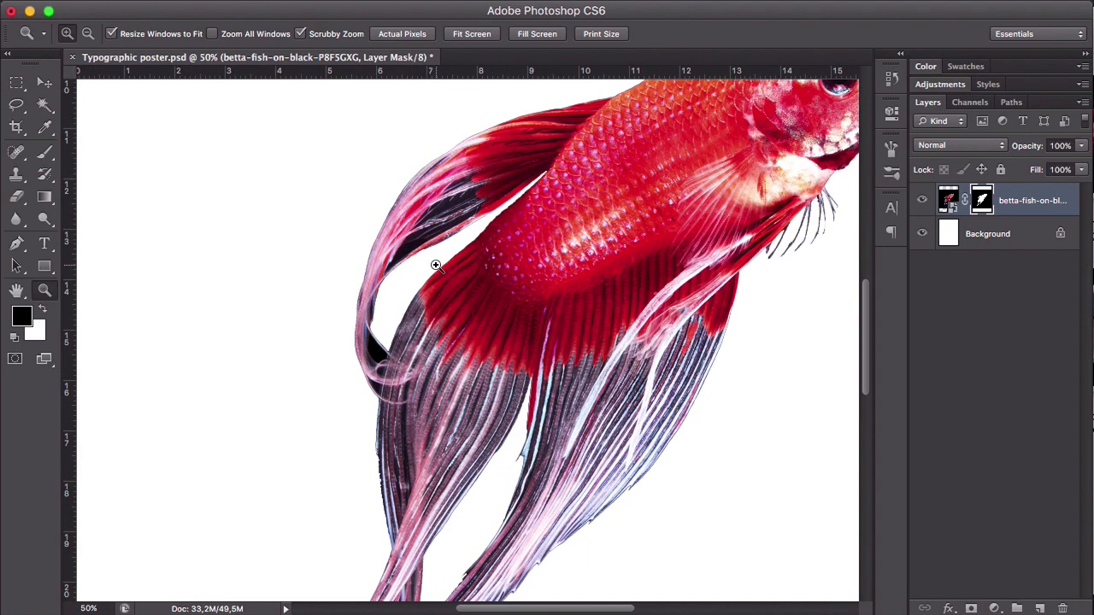
key("w")
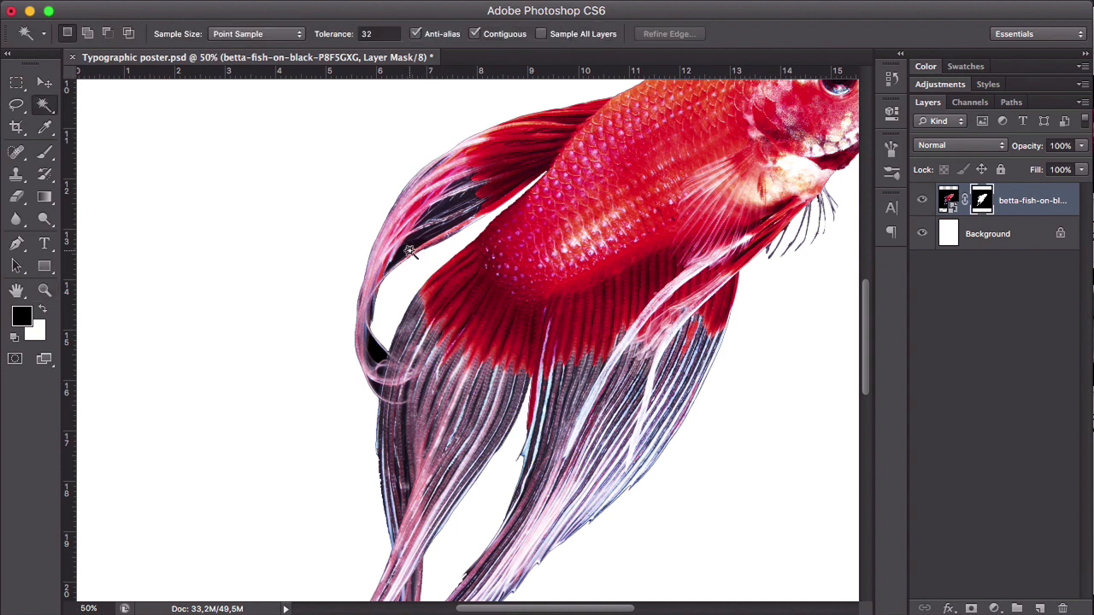
left_click(409, 254)
left_click(375, 346, "shift")
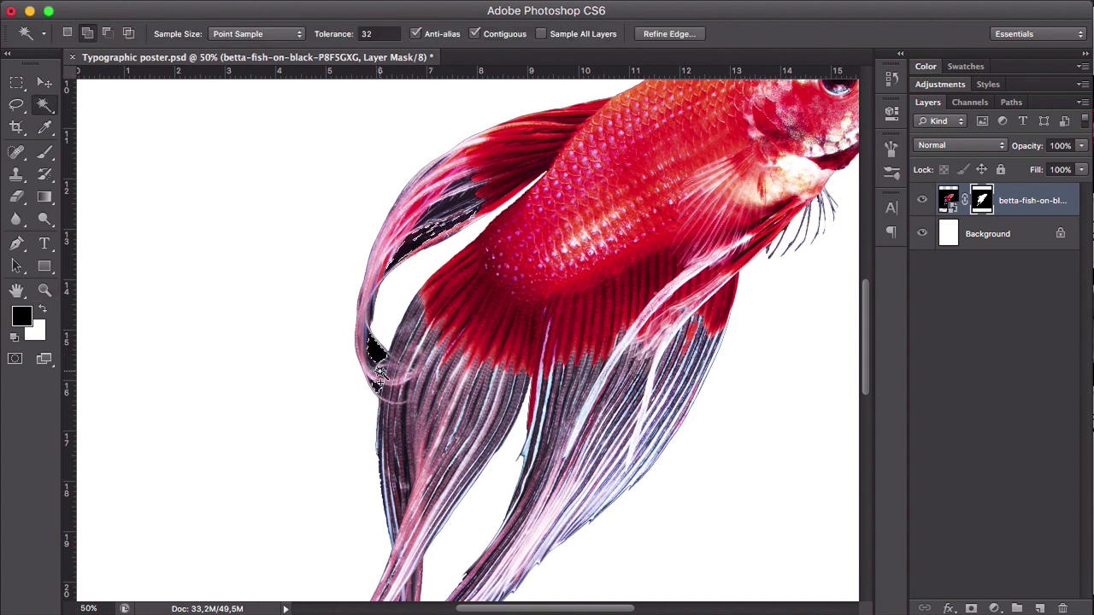
key("alt+BackSpace")
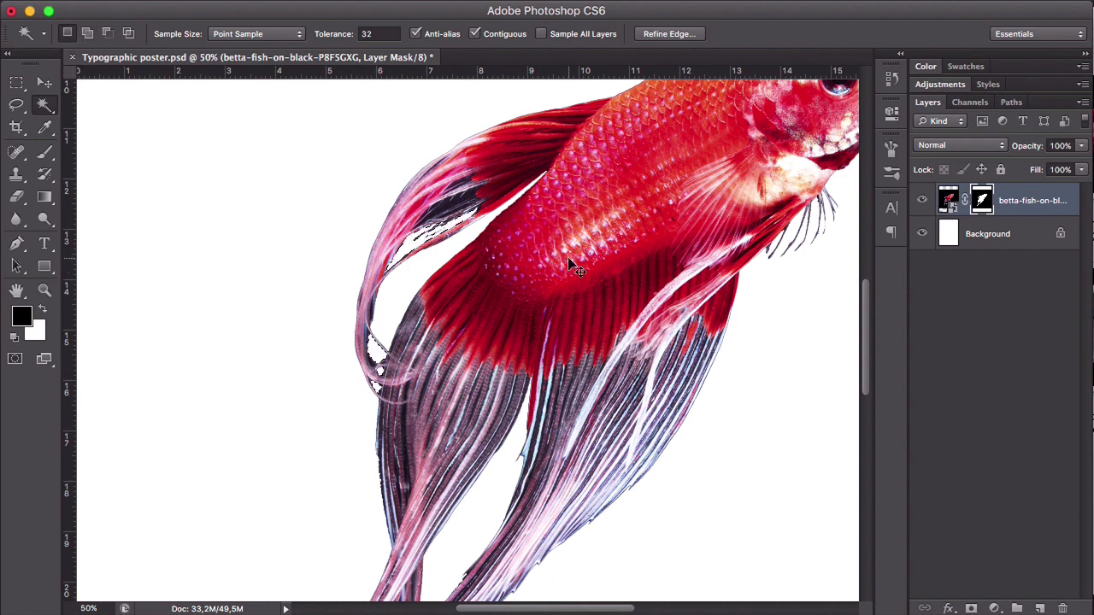
key("super+d")
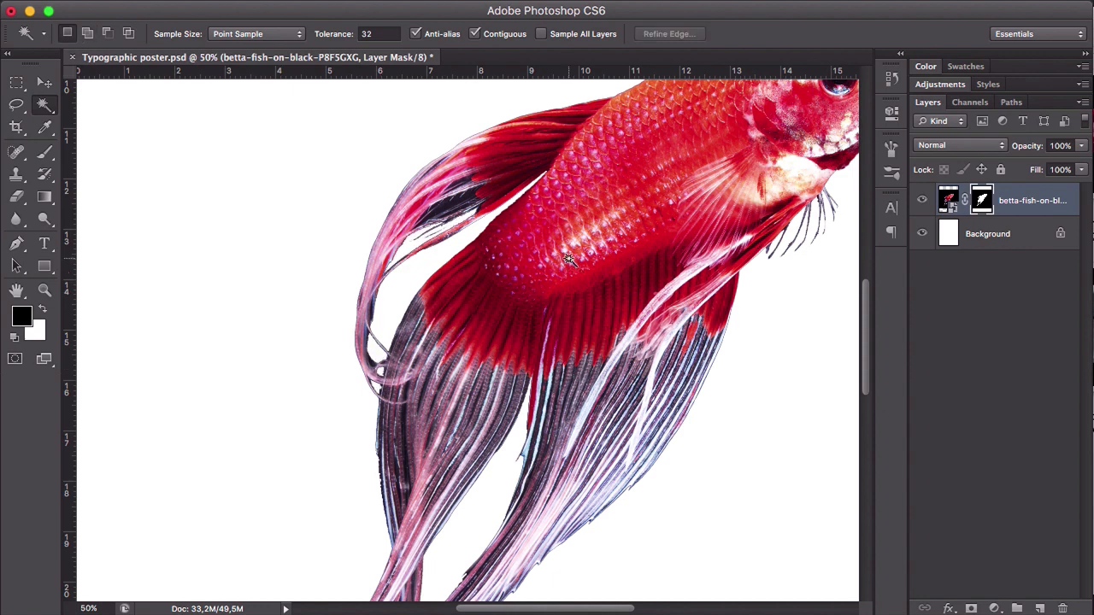
- Undo the mask fill in the curled fin's black gaps and clear the Magic Wand selection
key("z")
left_click(427, 251)
left_click(428, 255)
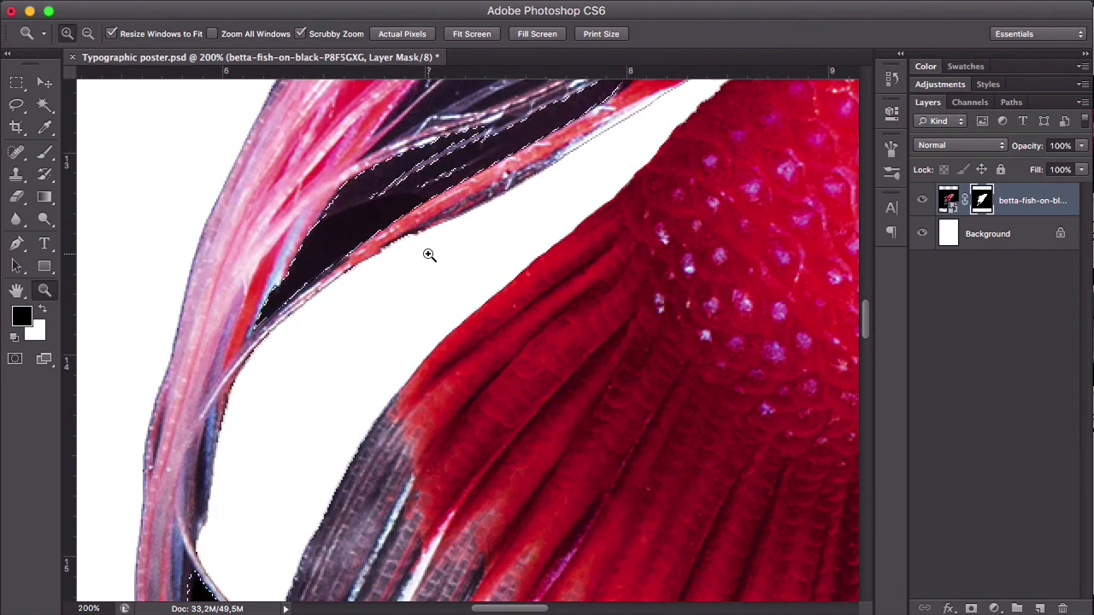
key("v")
key("z")
left_click(446, 252, "alt")
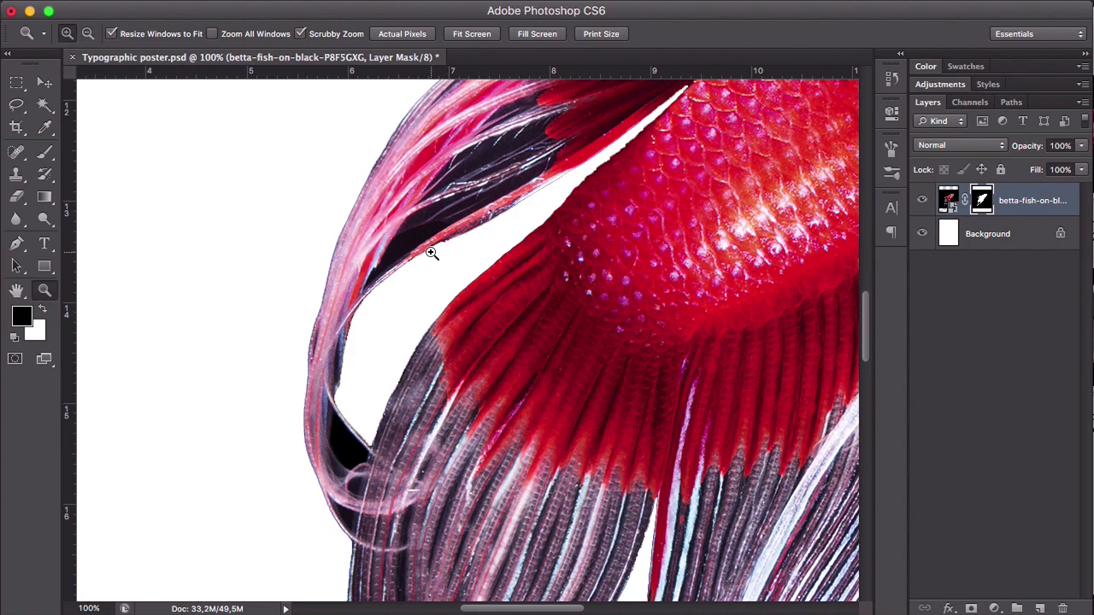
- Try masking out the black gap inside the curled fin by hand with a 10 px brush
left_click(429, 249)
key("b")
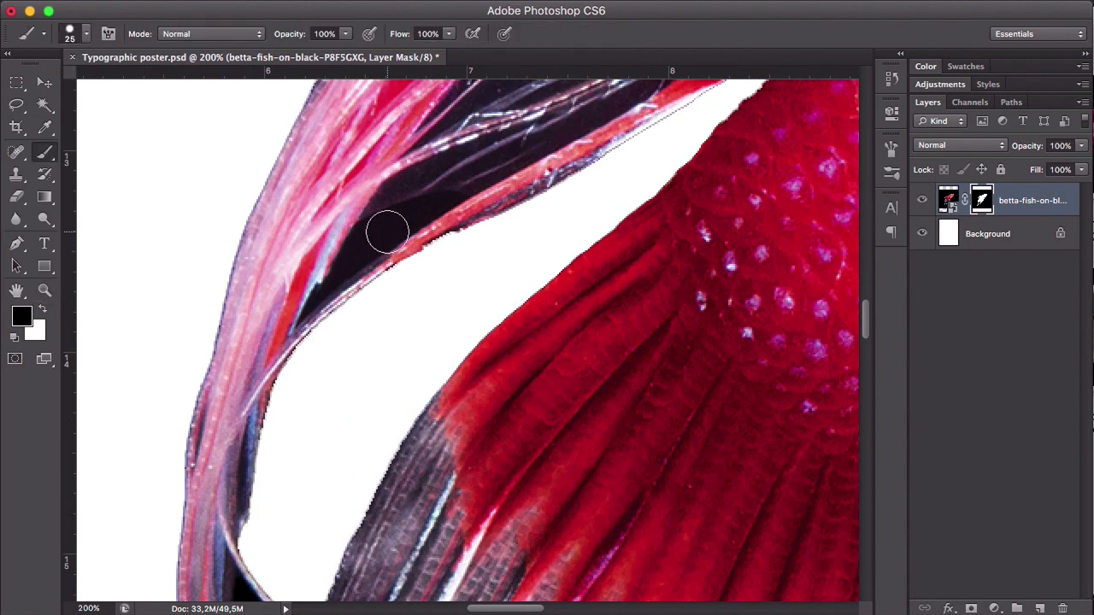
key("bracketleft")
key("bracketleft")
key("bracketleft")
mouse_move(381, 227)
left_mouse_down()
mouse_move(449, 198)
mouse_move(361, 232)
mouse_move(332, 287)
mouse_move(370, 241)
mouse_move(442, 203)
mouse_move(367, 240)
left_mouse_up()
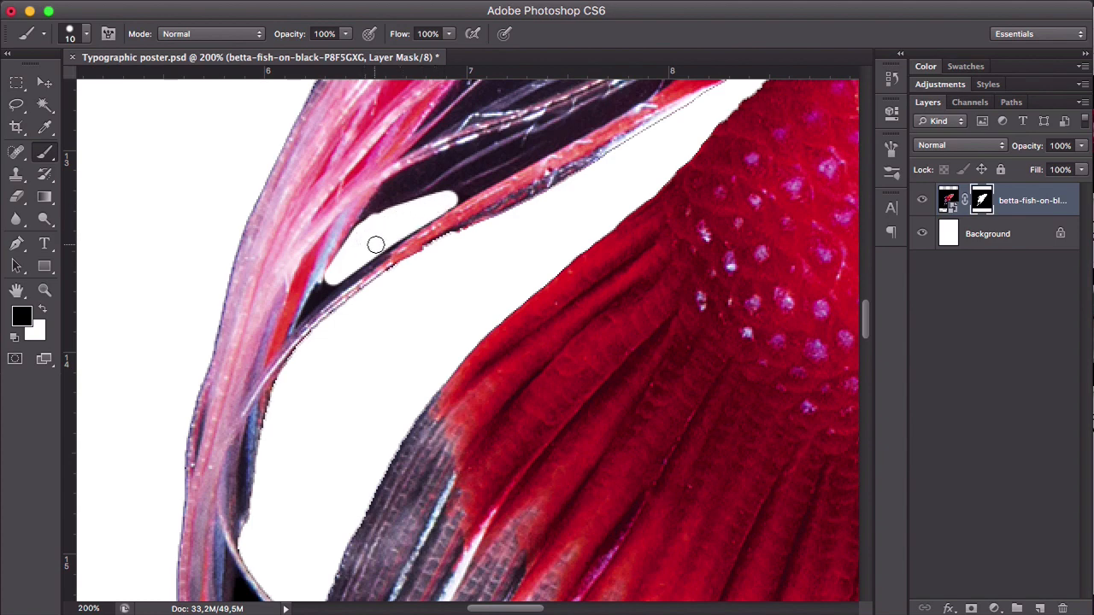
key("z")
left_click(459, 293, "alt")
left_click(458, 293, "alt")
left_click(458, 294, "alt")
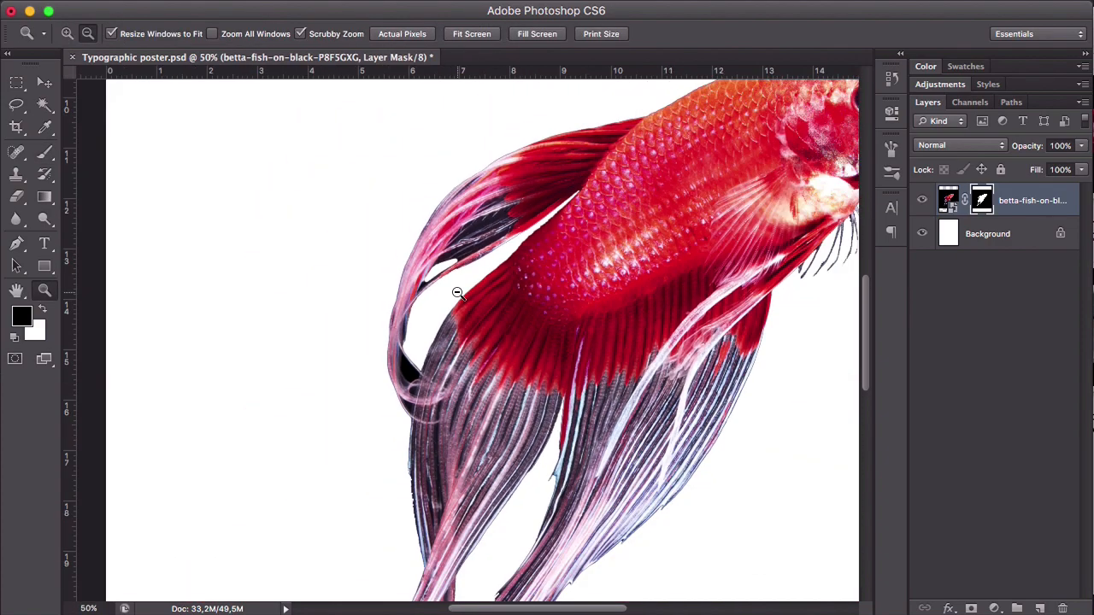
left_click(458, 293, "alt")
left_click(458, 293, "alt")
left_click(458, 293, "alt")
key("v")
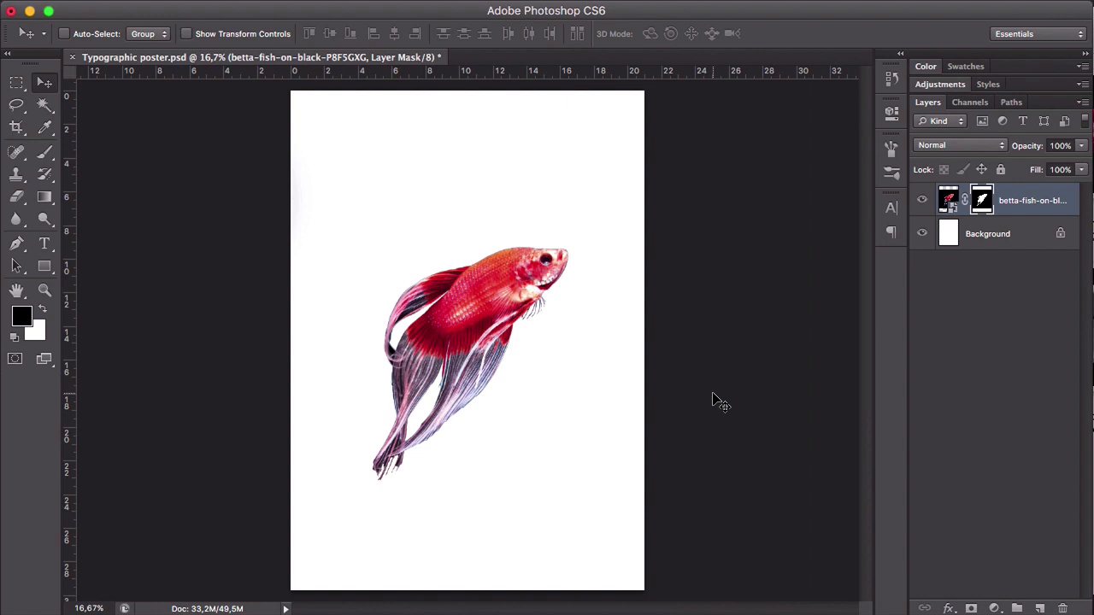
- Try restoring the area around the thin fin rays below the fish's chin with a 90 px white brush, and undo the stroke
key("b")
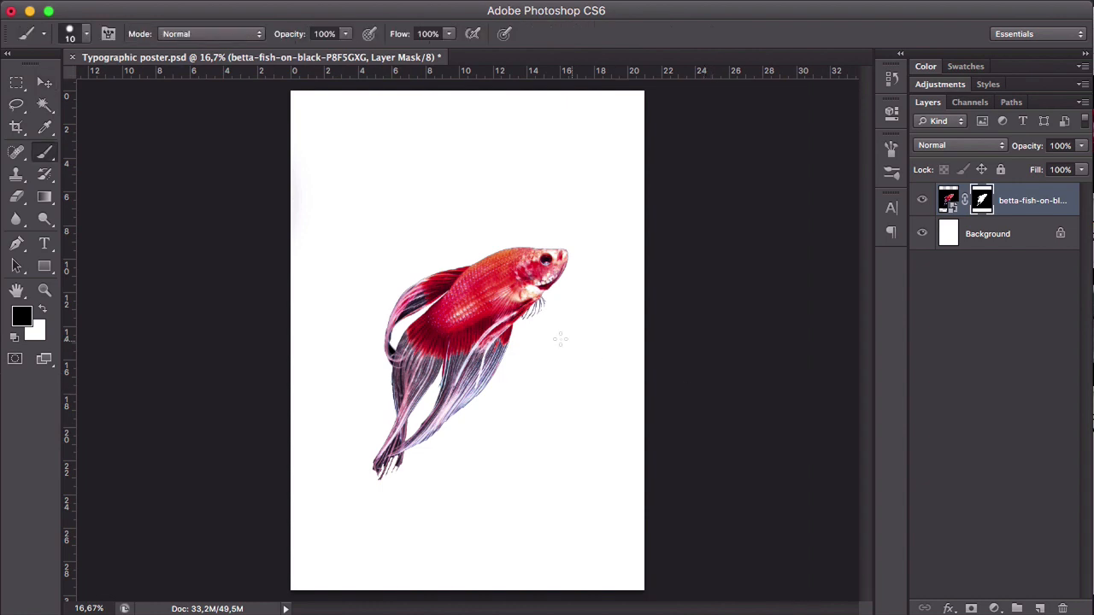
key("z")
left_click(531, 321)
left_click(529, 313)
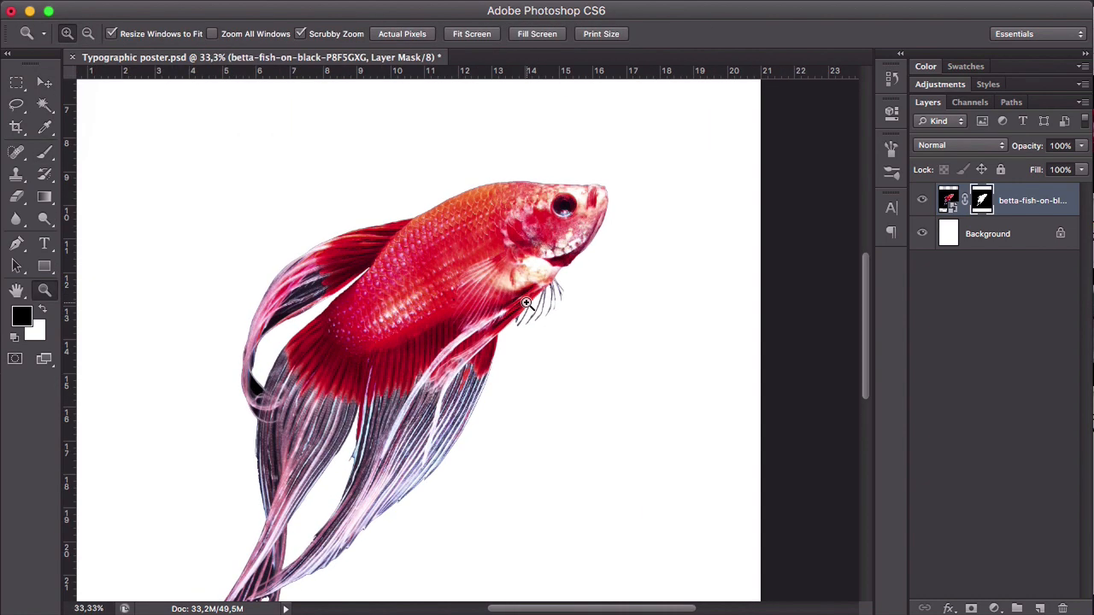
key("b")
key("z")
key("b")
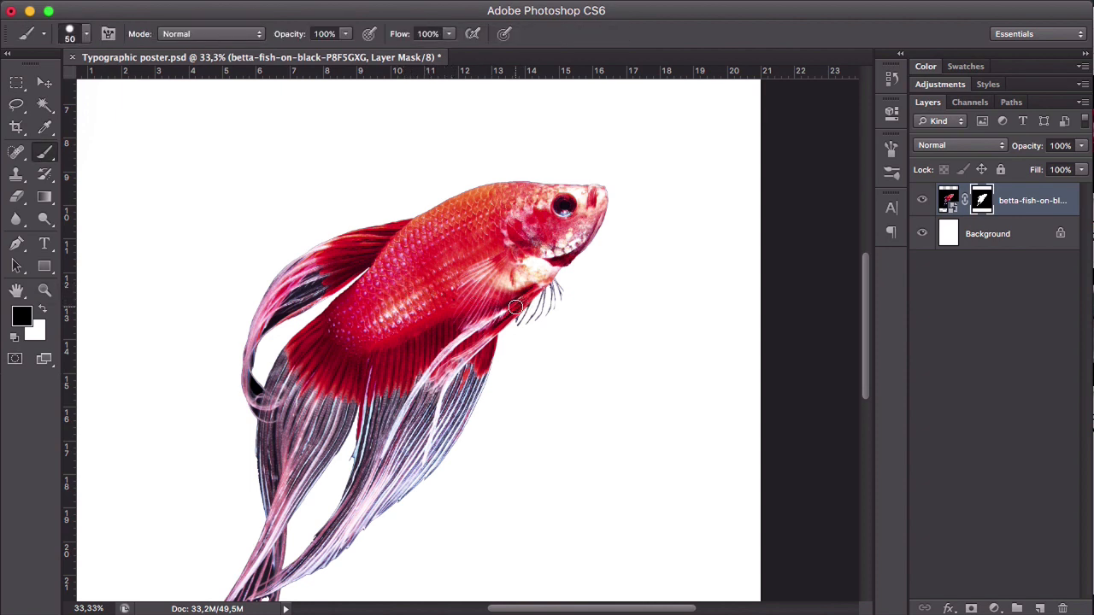
key("bracketright")
key("bracketright")
left_click(42, 312)
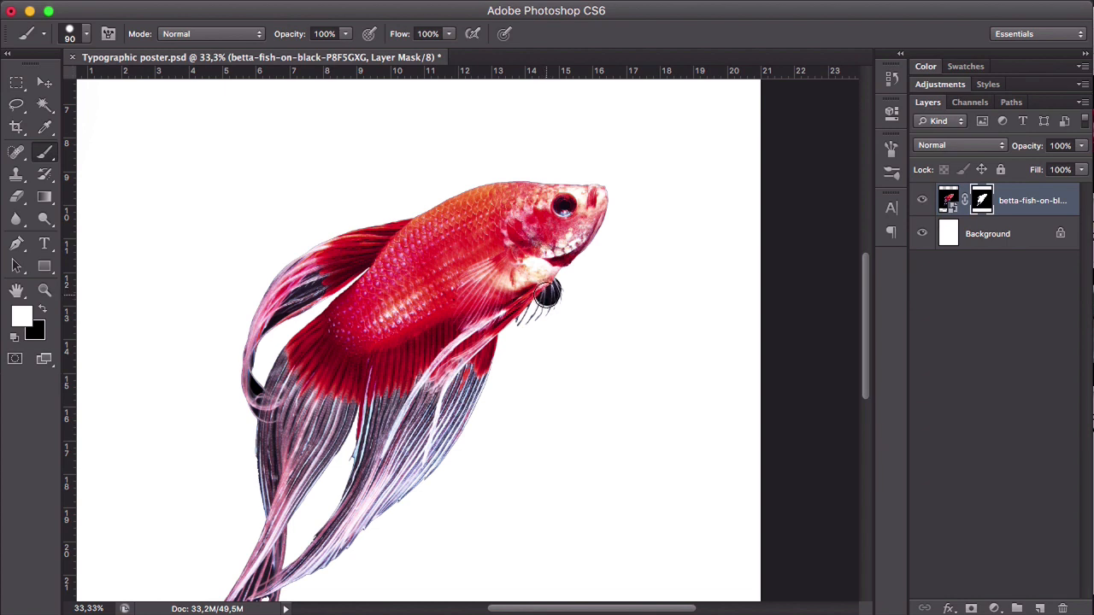
mouse_move(547, 294)
left_mouse_down()
mouse_move(518, 316)
mouse_move(555, 287)
mouse_move(566, 248)
left_mouse_up()
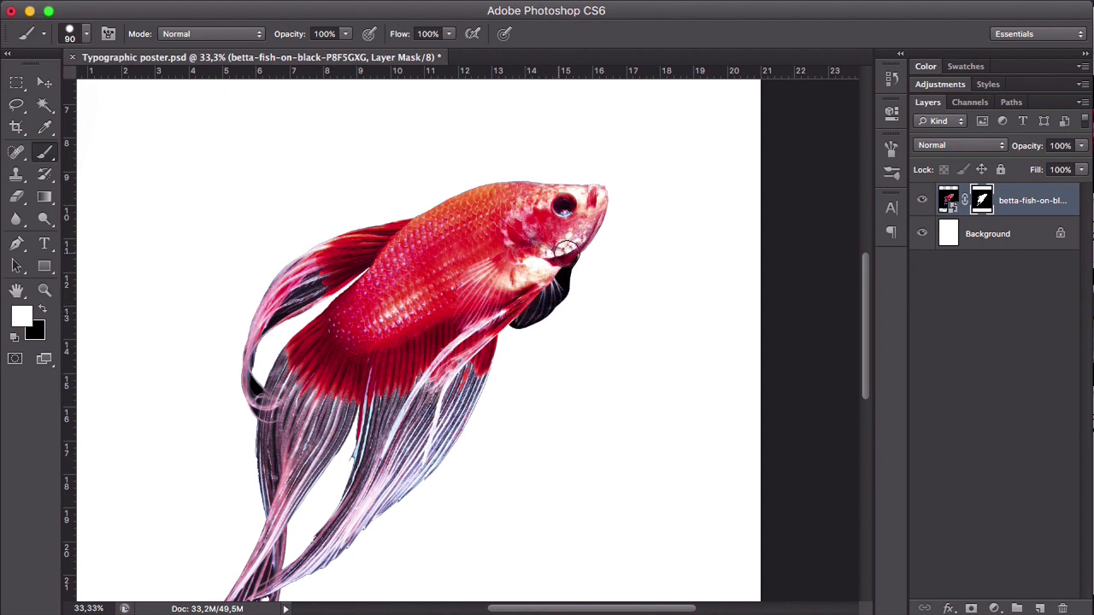
key("ctrl+z")
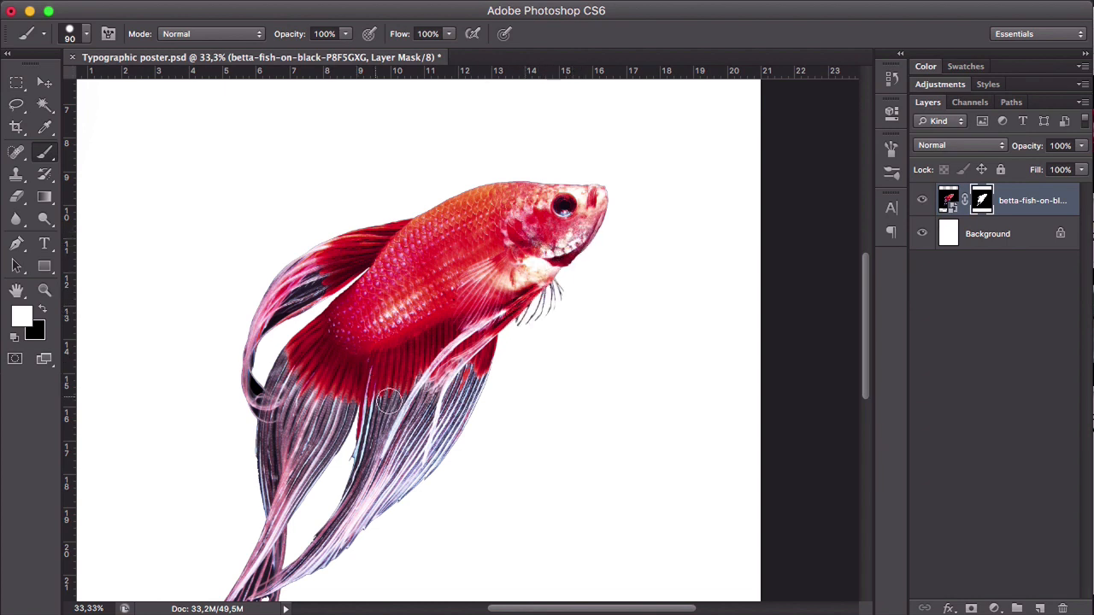
- Restore the jagged outer left edge of the fish's tail fin on the mask with the 90 px white brush
left_click_drag(419, 412, 433, 333)
key("z")
left_click(358, 422)
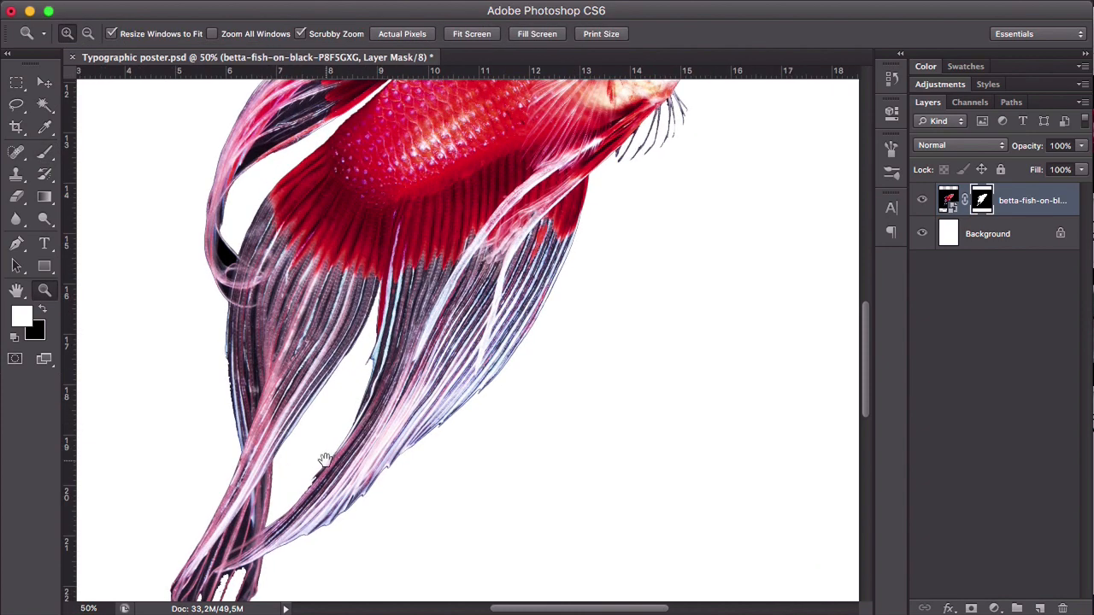
left_click_drag(324, 460, 407, 442)
left_click(334, 301)
left_click(334, 302)
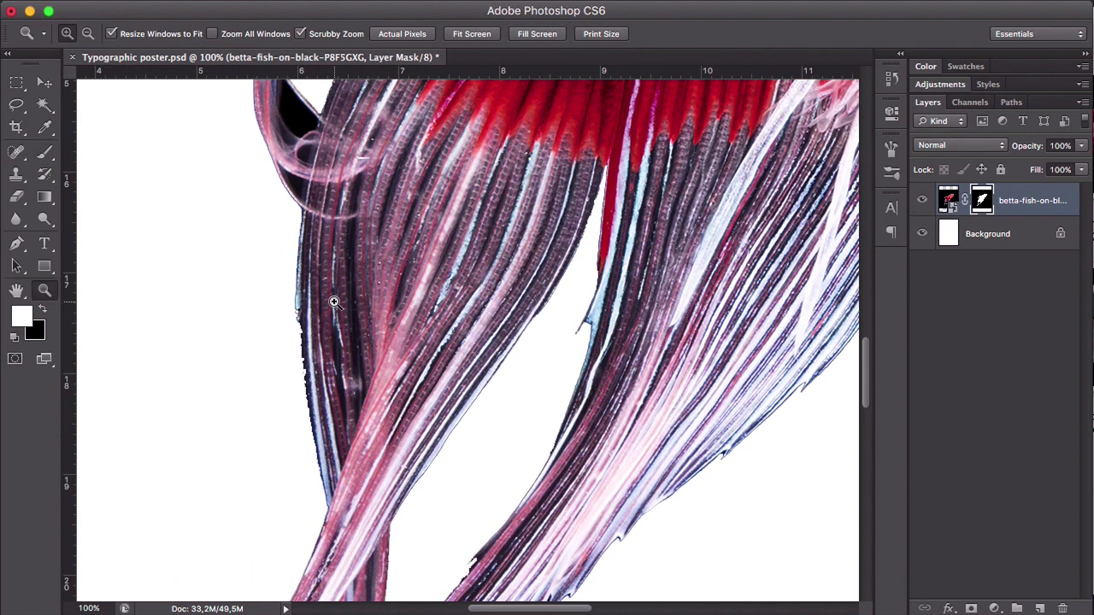
key("b")
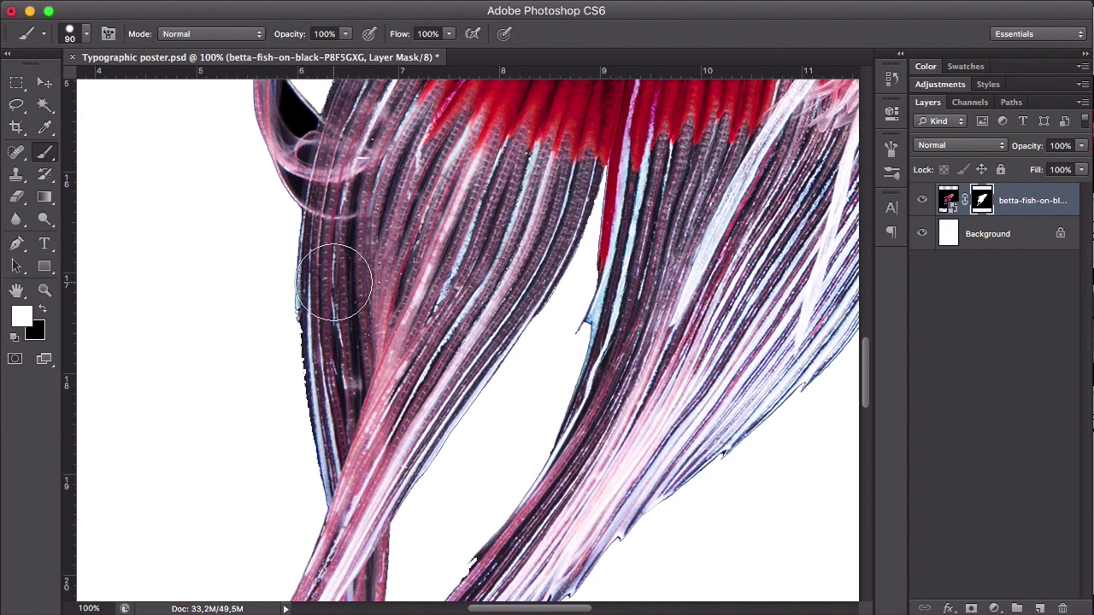
left_click_drag(334, 282, 350, 407)
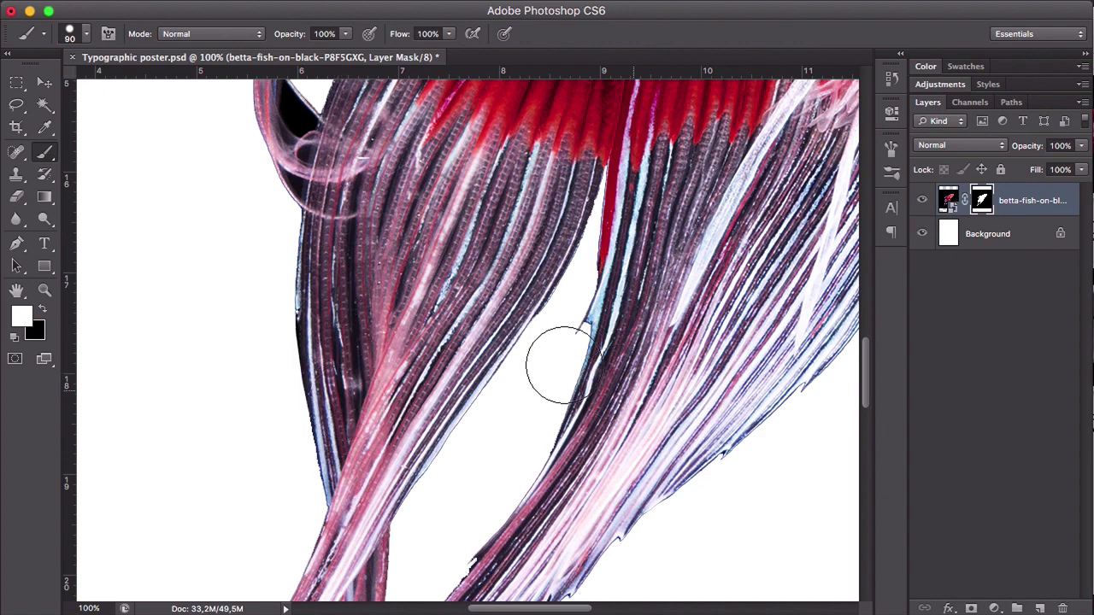
- Move the masked red fish toward the poster's upper right and hide its layer
key("super+alt+space")
left_click(635, 390, "alt+super")
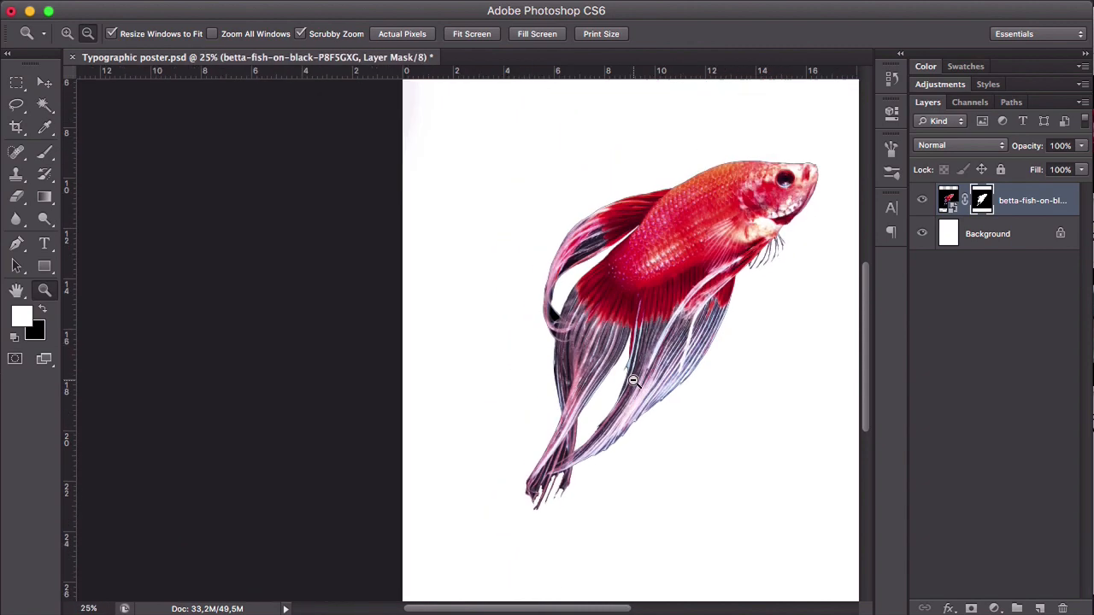
left_click(632, 380, "alt+super")
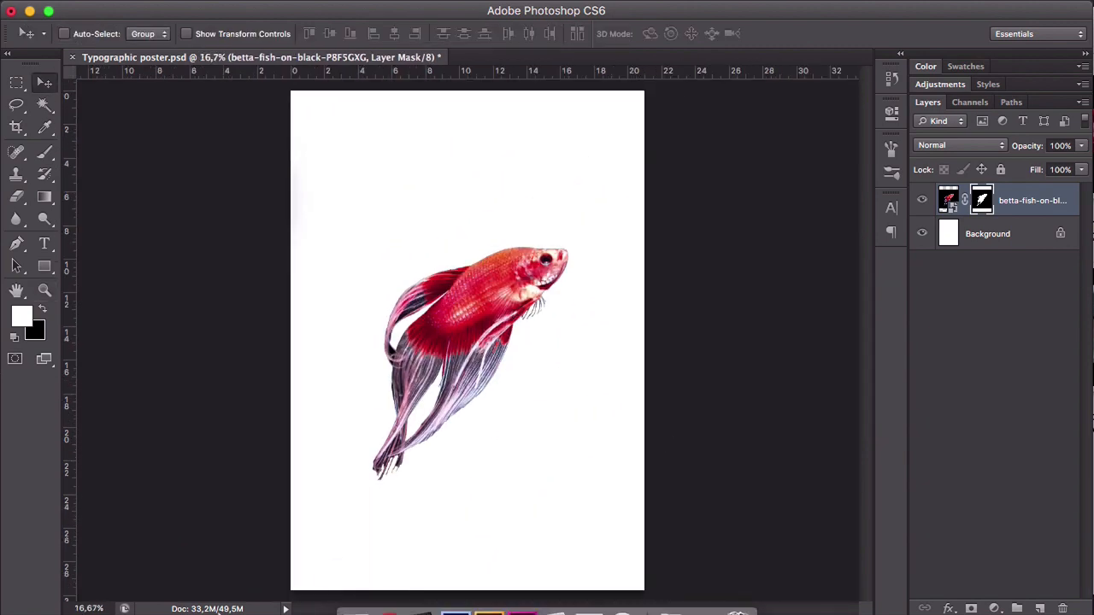
left_click_drag(561, 293, 607, 220)
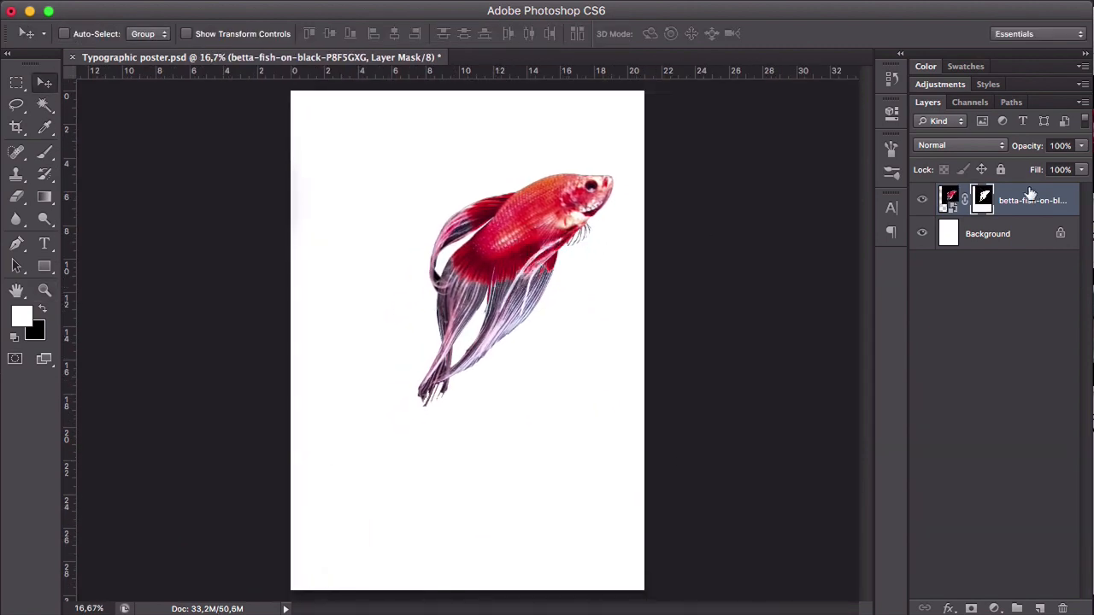
left_click(922, 201)
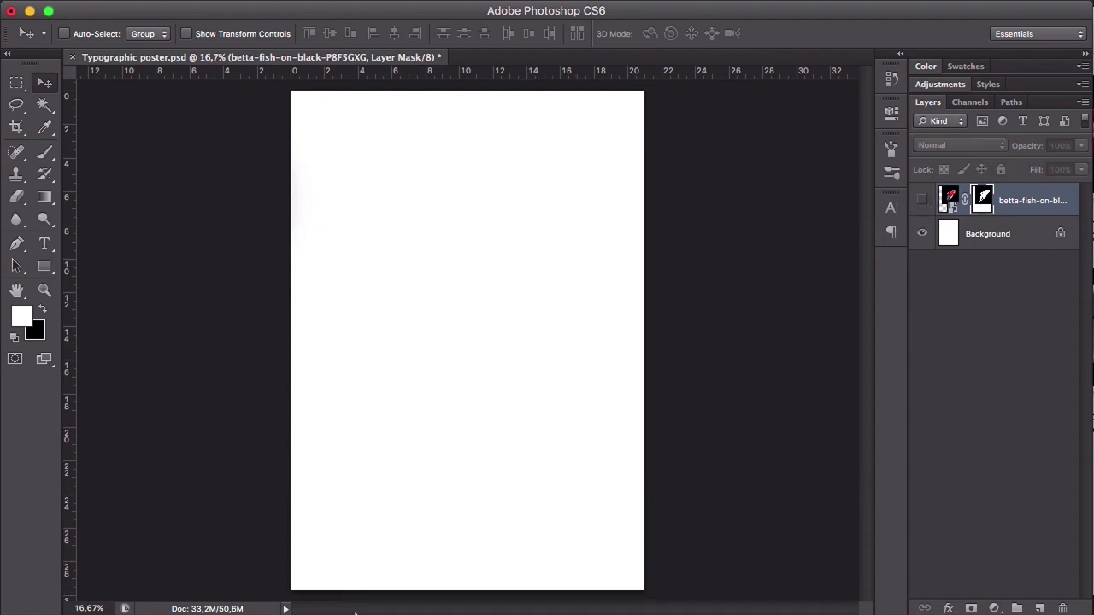
- Place the white betta image betta-fish-on-black-PQBEKPA.jpg from the Images folder into the poster and commit the placement
mouse_move(390, 593)
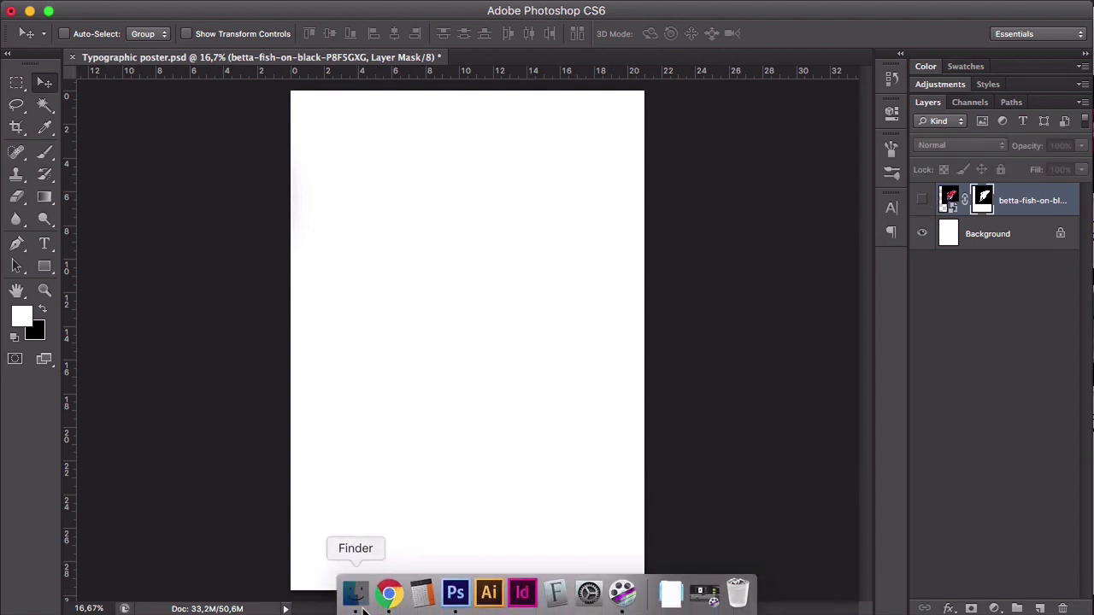
left_click(357, 593)
left_click(1061, 304)
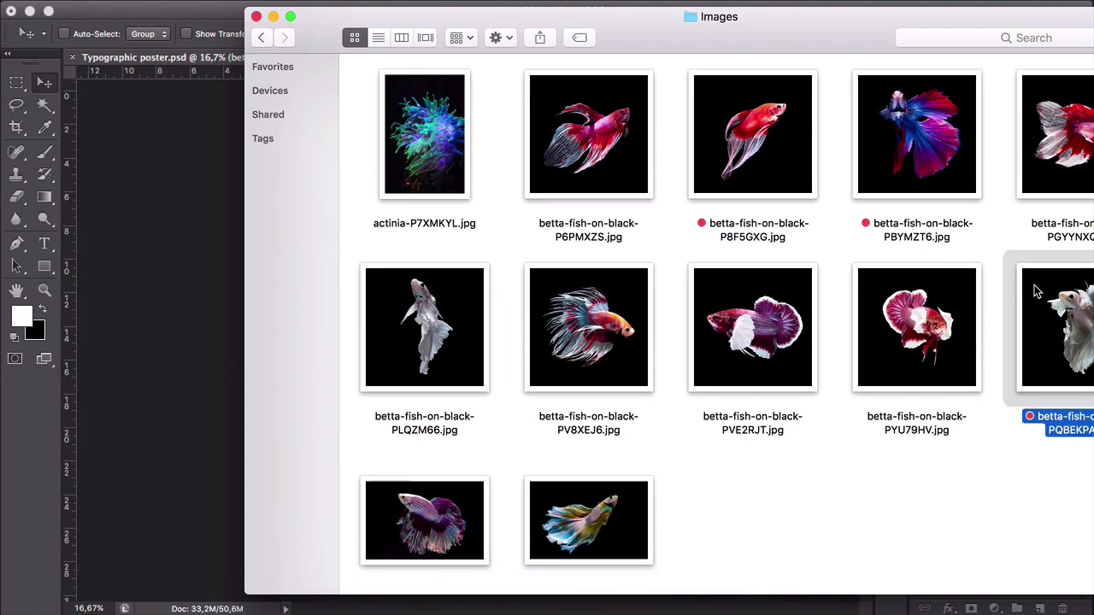
left_click_drag(1034, 292, 475, 247)
left_click(991, 584)
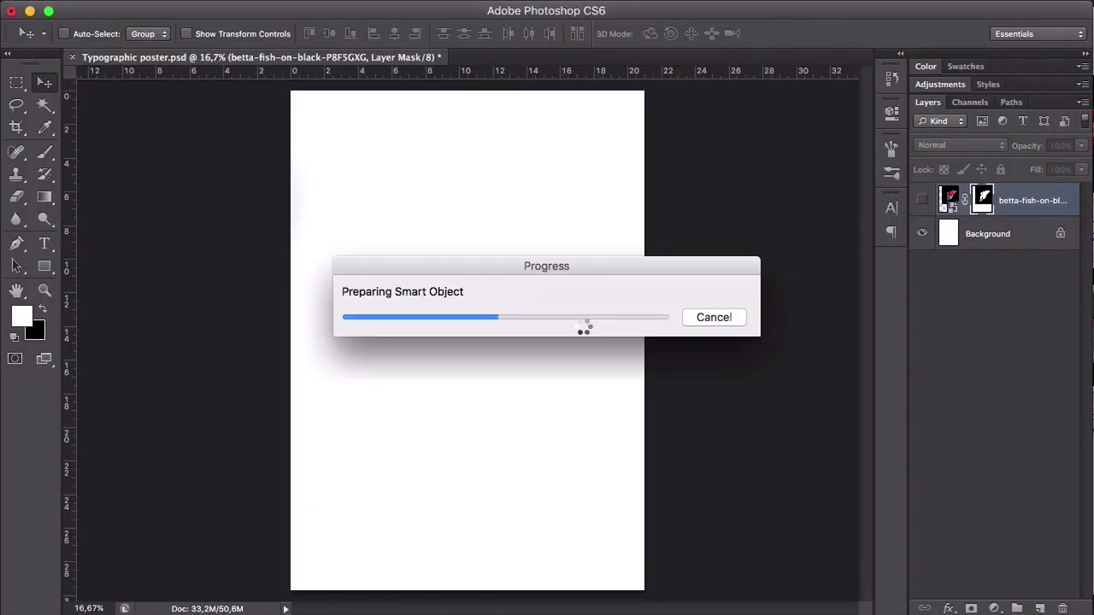
key("Return")
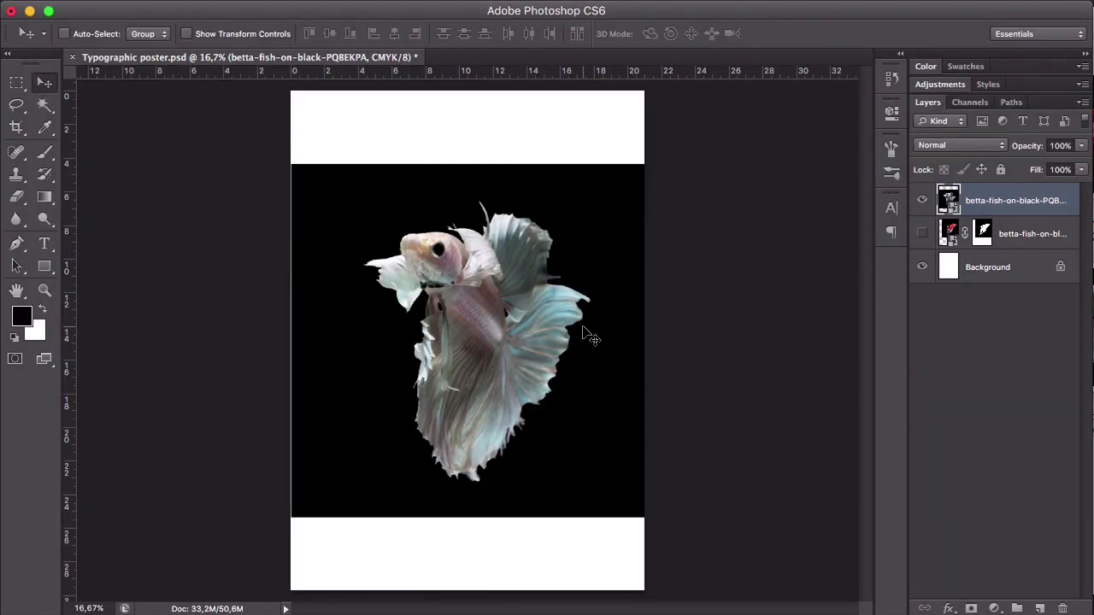
- Add a layer mask to the white betta and mask out its black background using a Magic Wand selection at tolerance 32
left_click(971, 607)
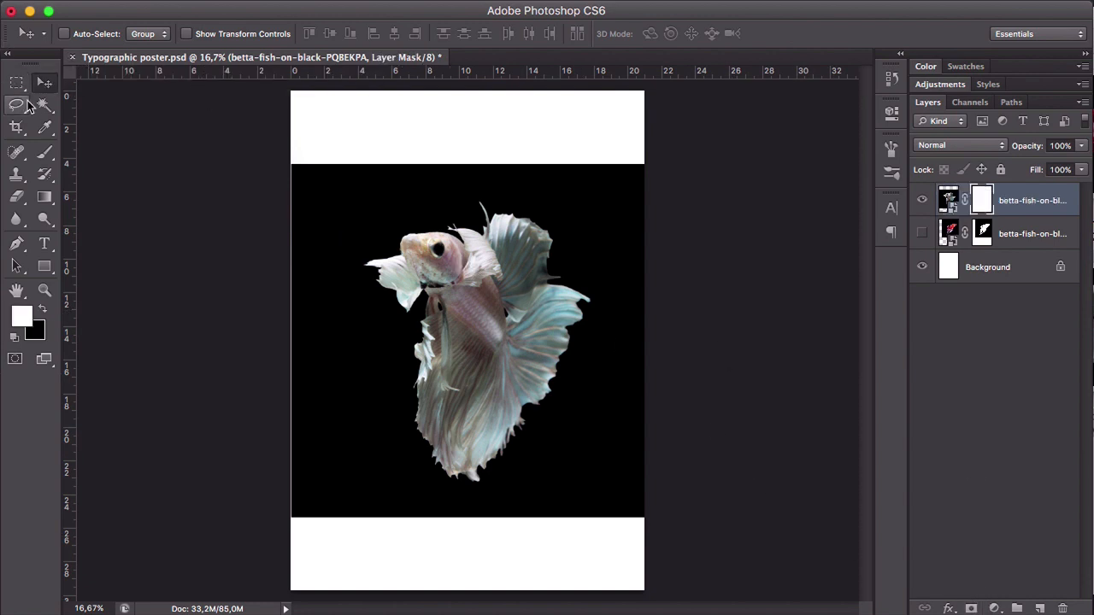
left_click(38, 104)
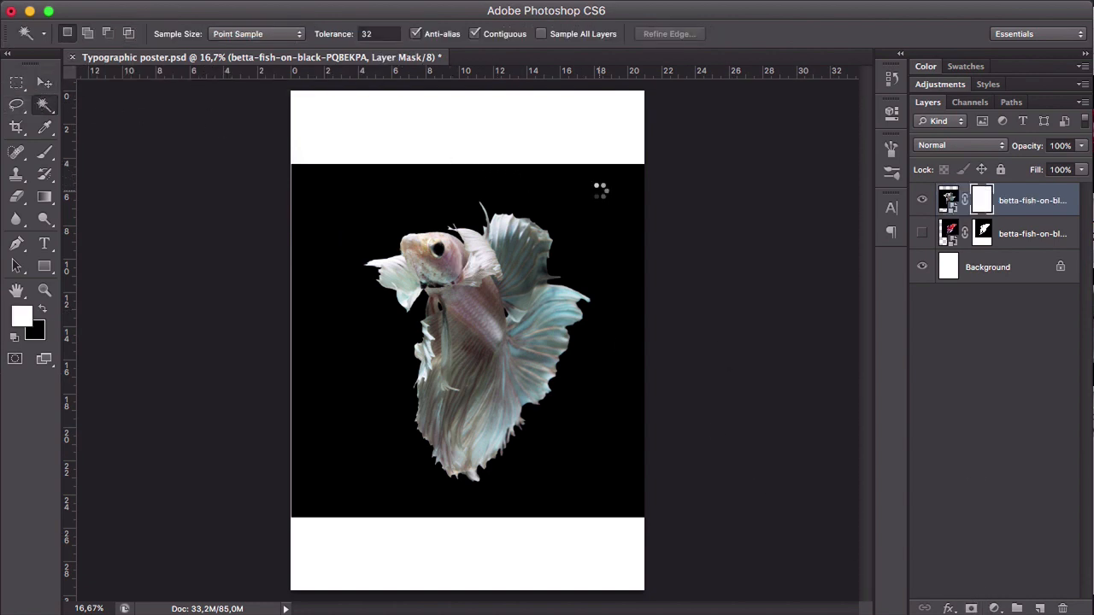
left_click(599, 196)
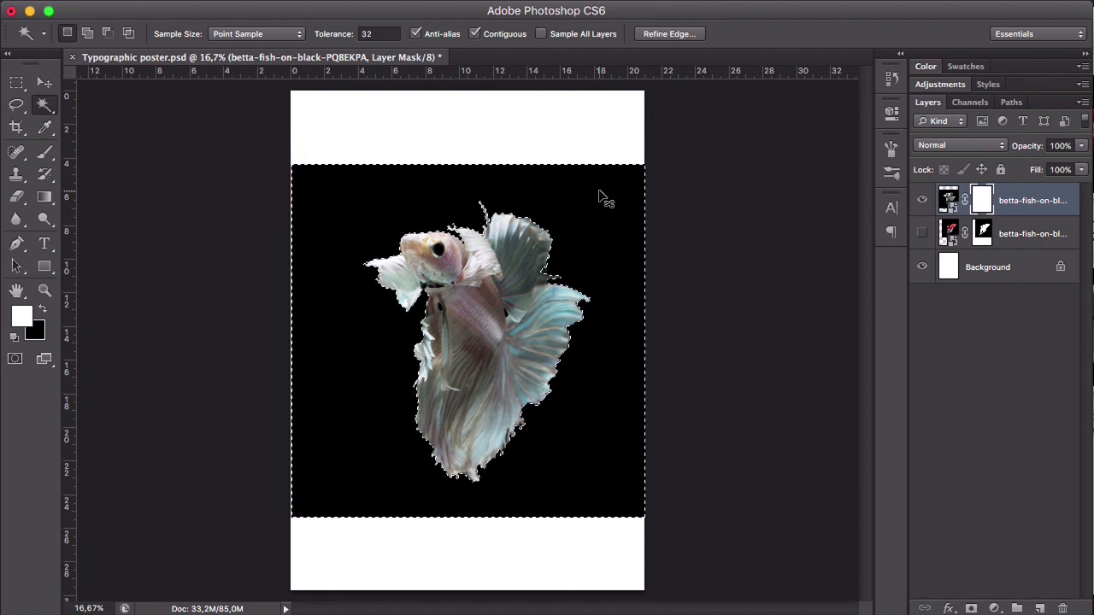
key("BackSpace")
key("super+d")
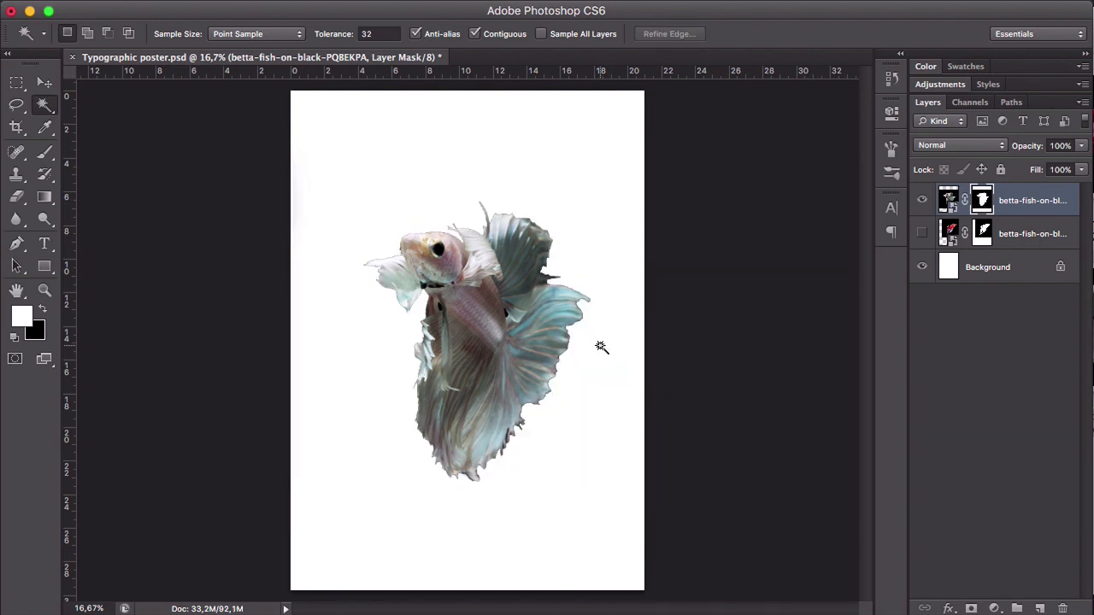
- Examine the masked edges of the white betta around its head, front fin, body and tail
key("super+space")
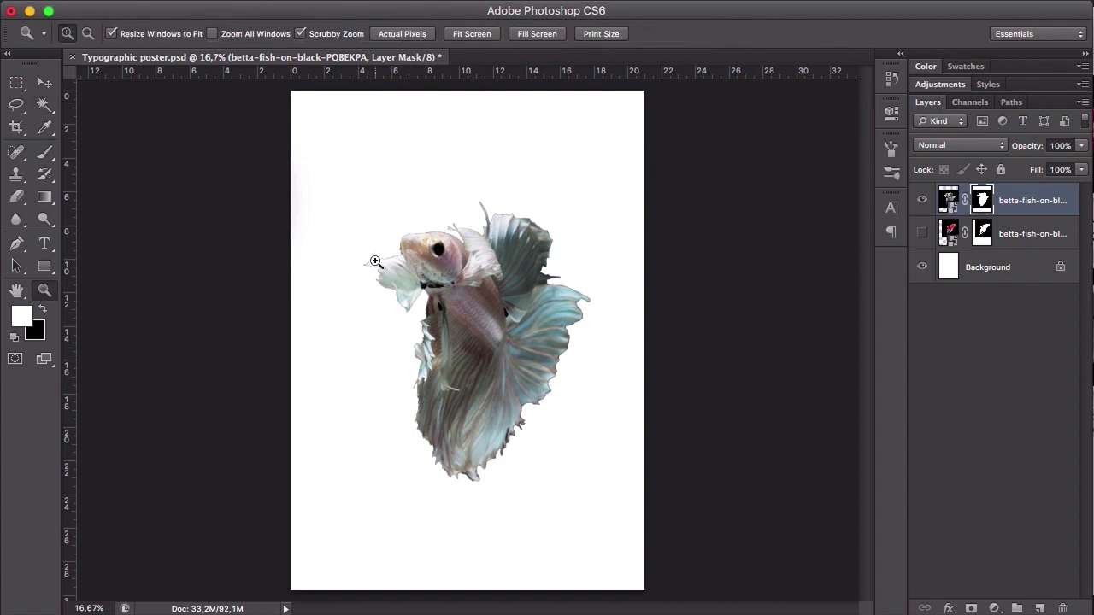
left_click_drag(379, 257, 391, 295)
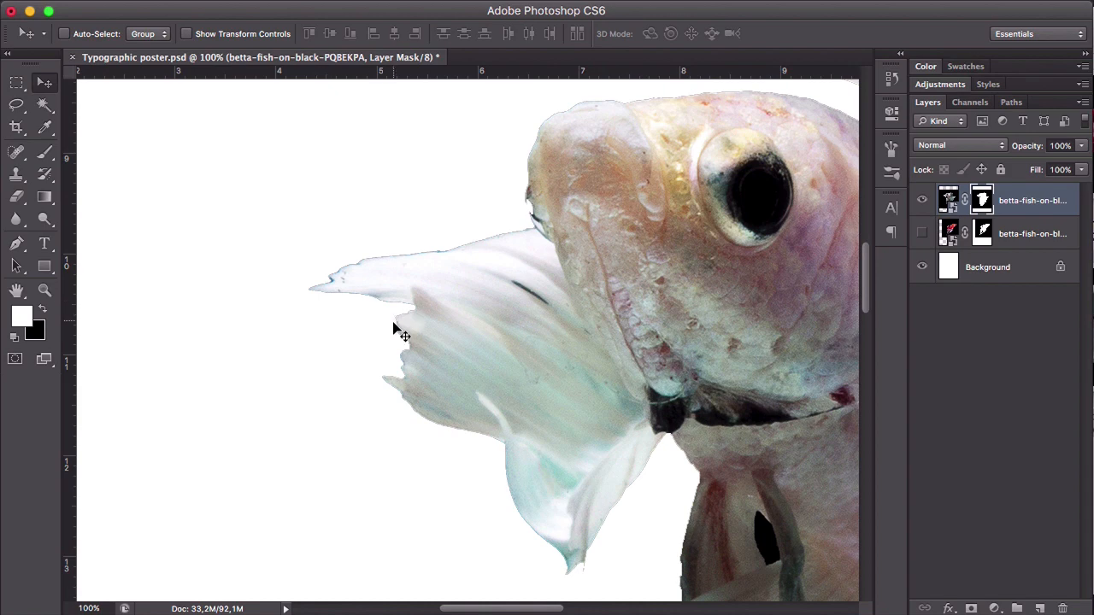
key("super+alt+space")
left_click(584, 350)
left_click(583, 349)
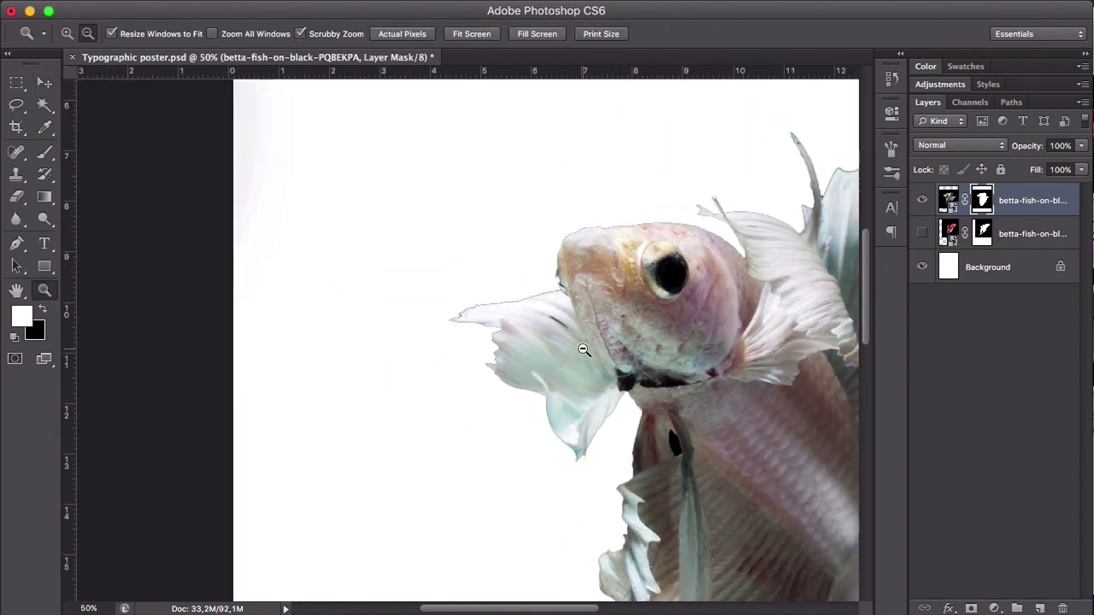
left_click(583, 349)
left_click_drag(758, 330, 556, 260)
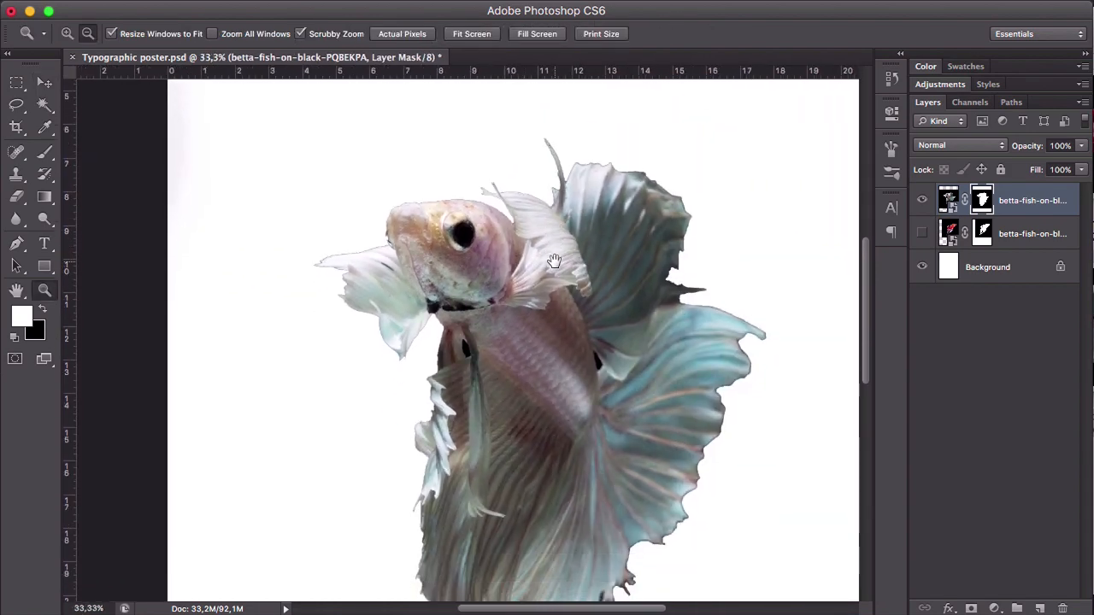
key("super+alt+space")
left_click(640, 321)
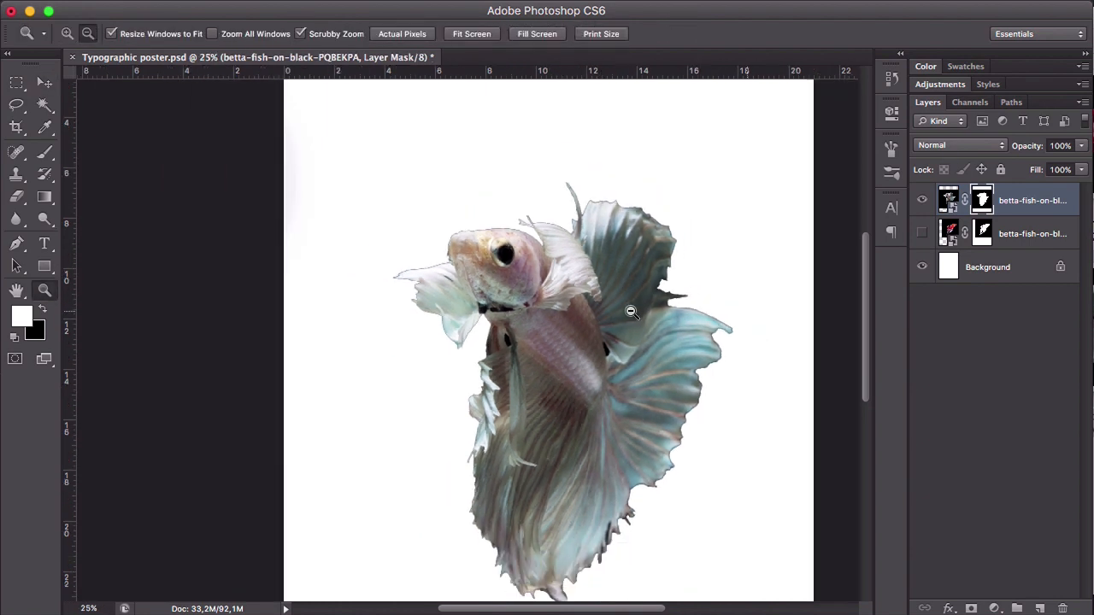
left_click(648, 326)
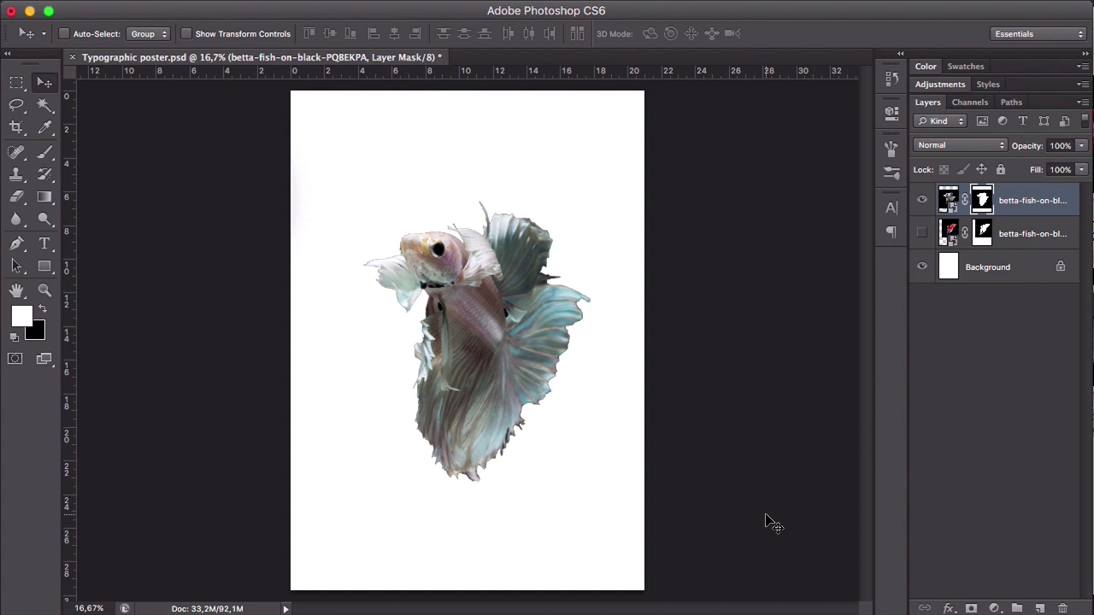
- Start Refine Mask on the white betta's layer mask and set the preview to Overlay
right_click(981, 198)
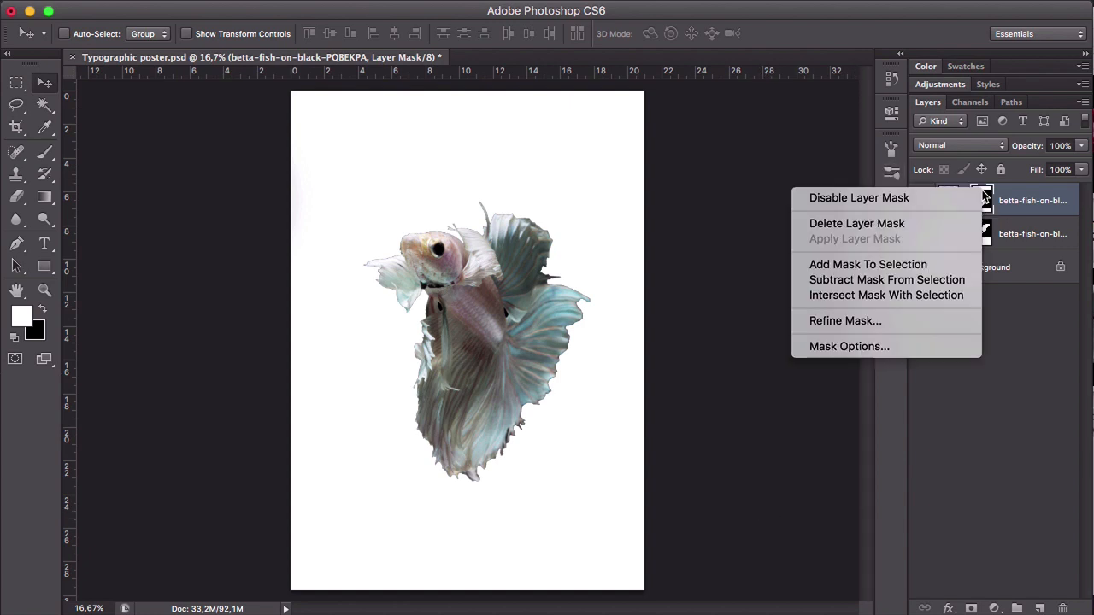
left_click(880, 322)
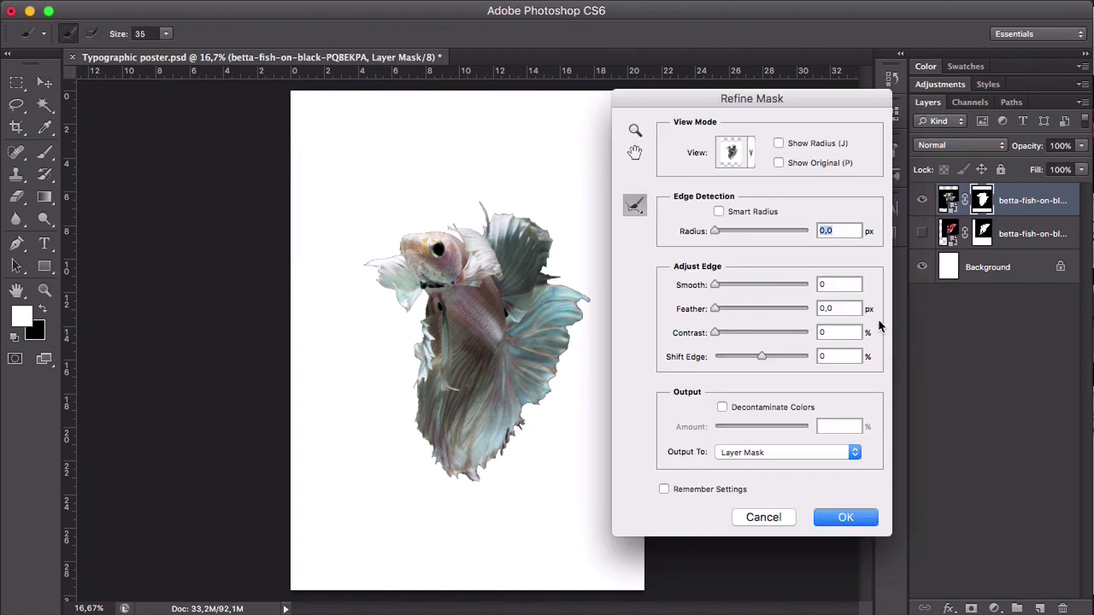
left_click(750, 151)
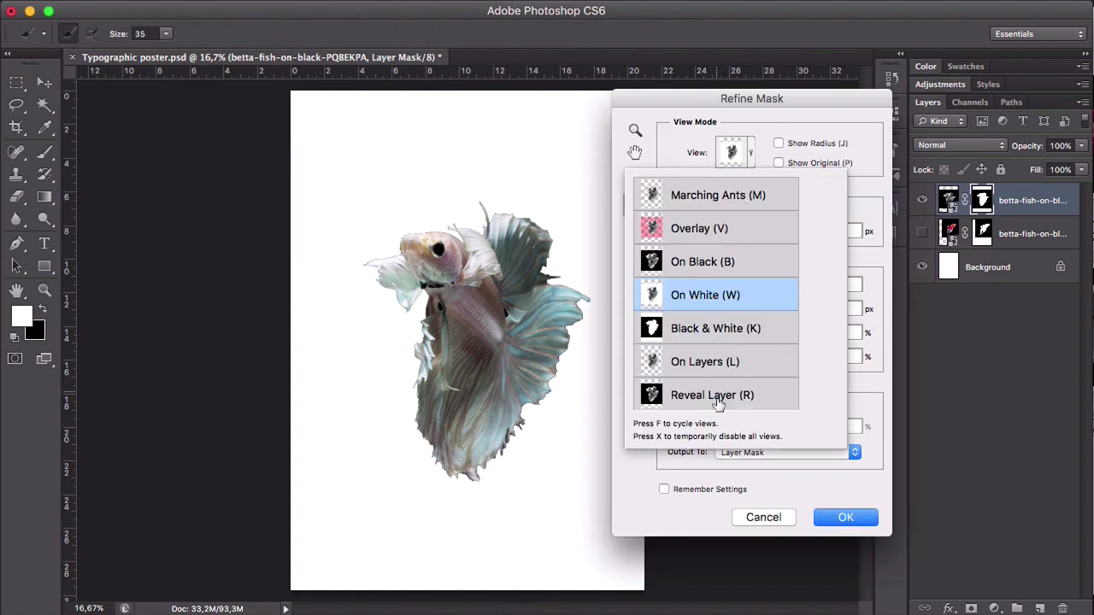
left_click(722, 228)
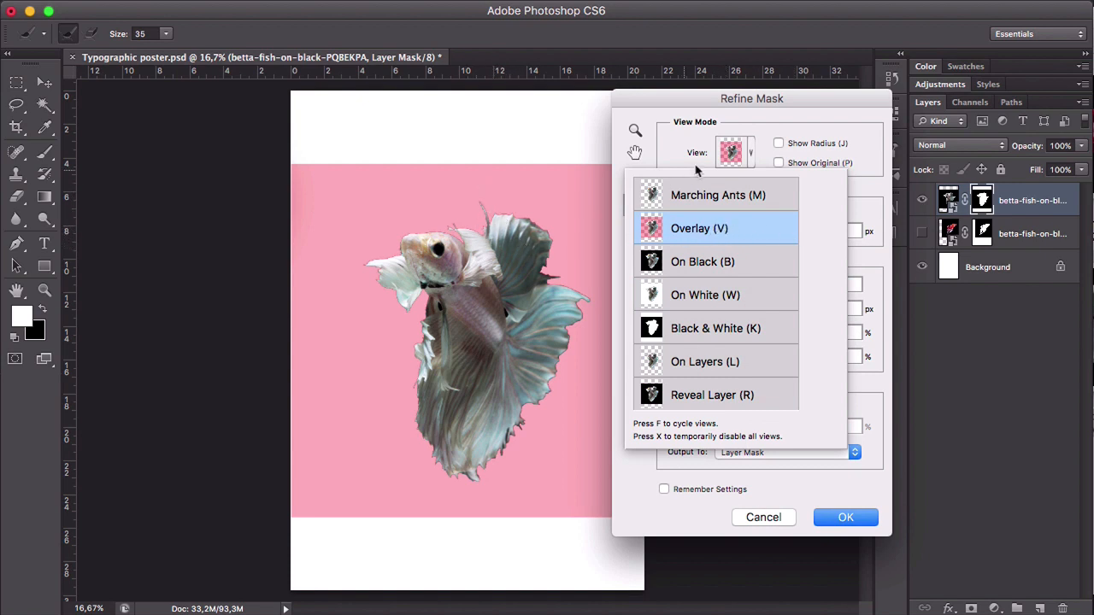
left_click(750, 151)
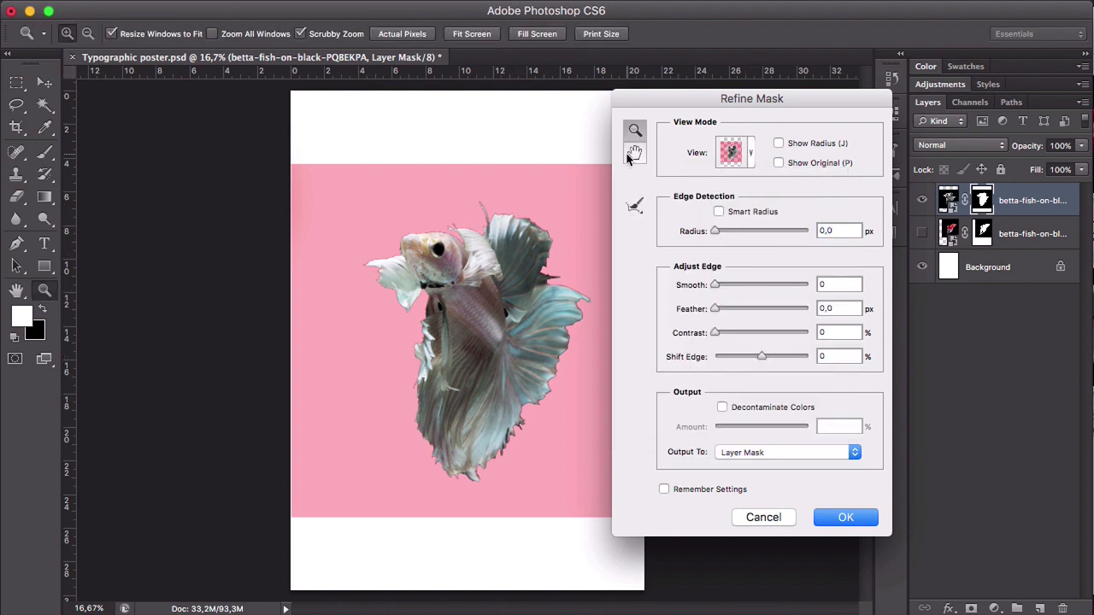
- Set the mask refinement's Shift Edge to -60% and Smooth to 17
left_click(635, 130)
left_click(462, 229)
left_click(386, 265)
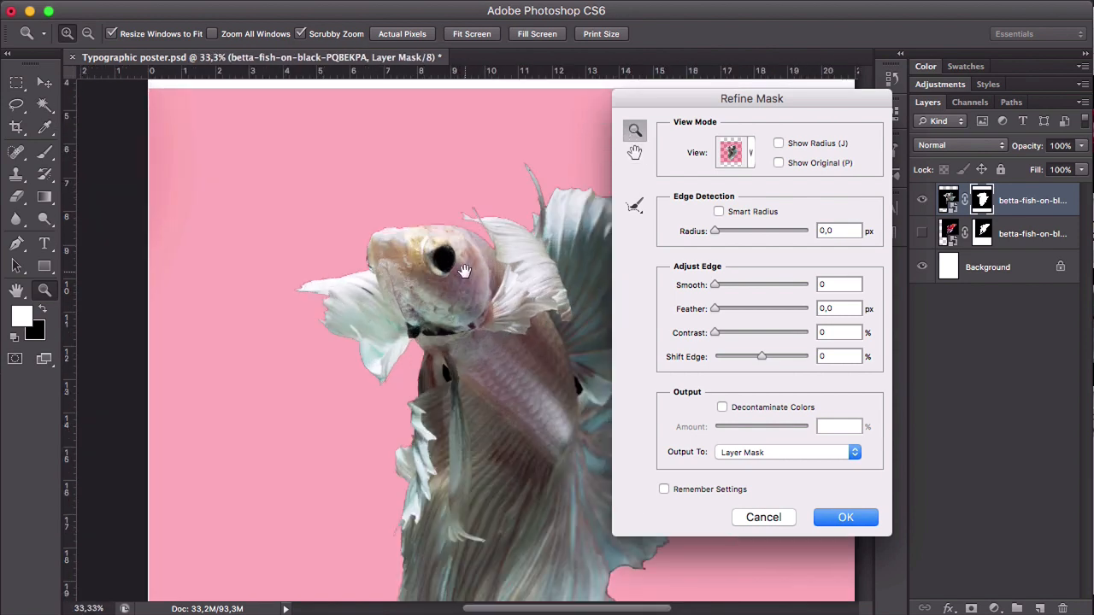
left_click_drag(499, 282, 390, 224)
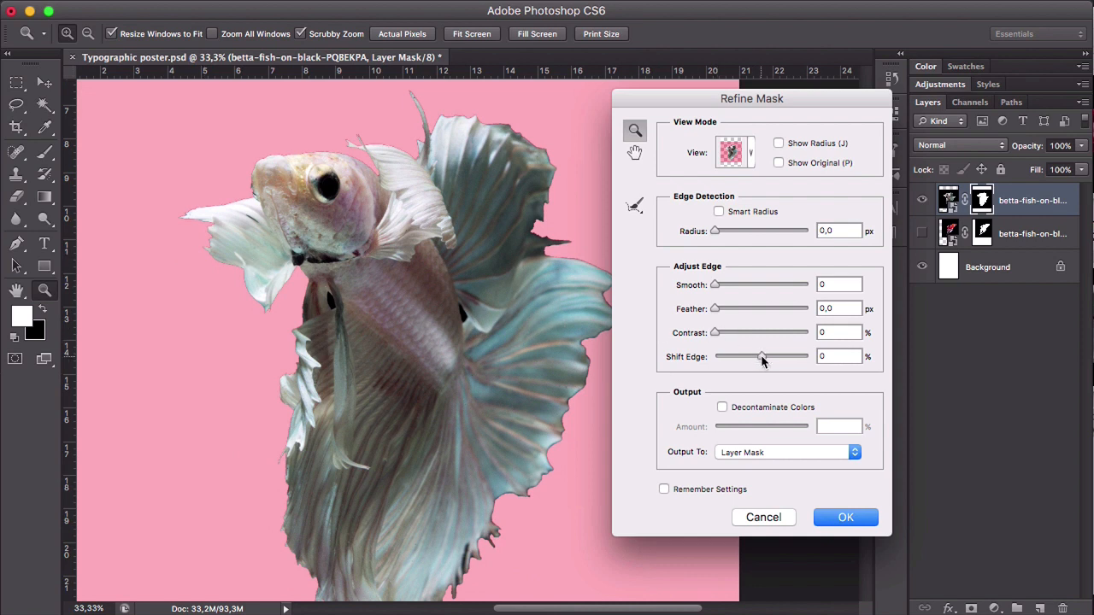
left_click_drag(762, 356, 730, 360)
left_click_drag(716, 288, 728, 288)
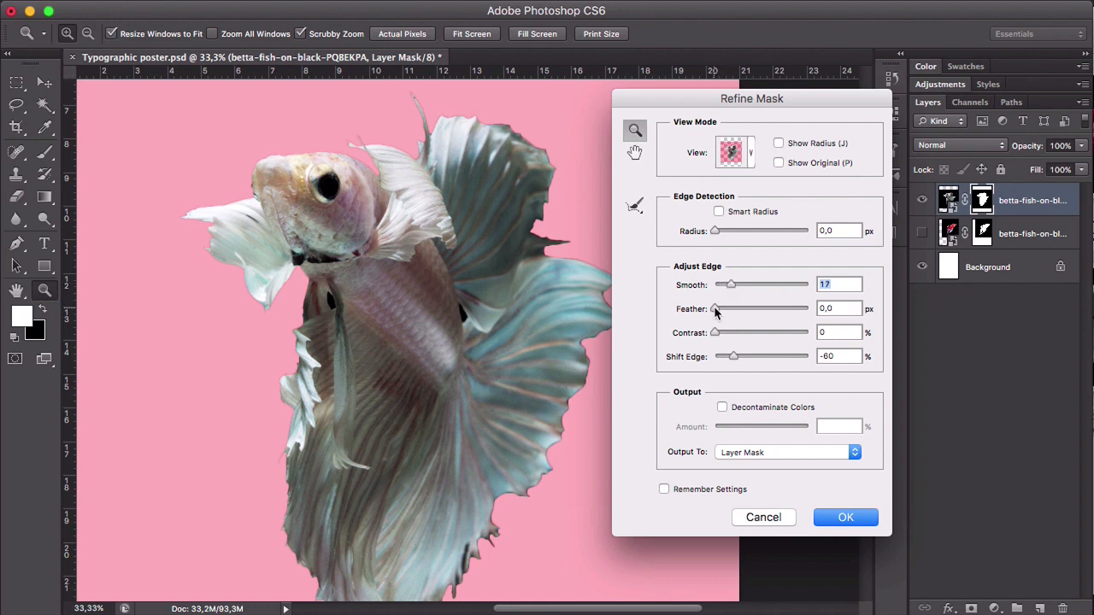
- Try stronger feathering on the white betta's mask edge, and set Feather to 0,3 px
left_click_drag(715, 311, 719, 313)
left_click_drag(718, 313, 761, 307)
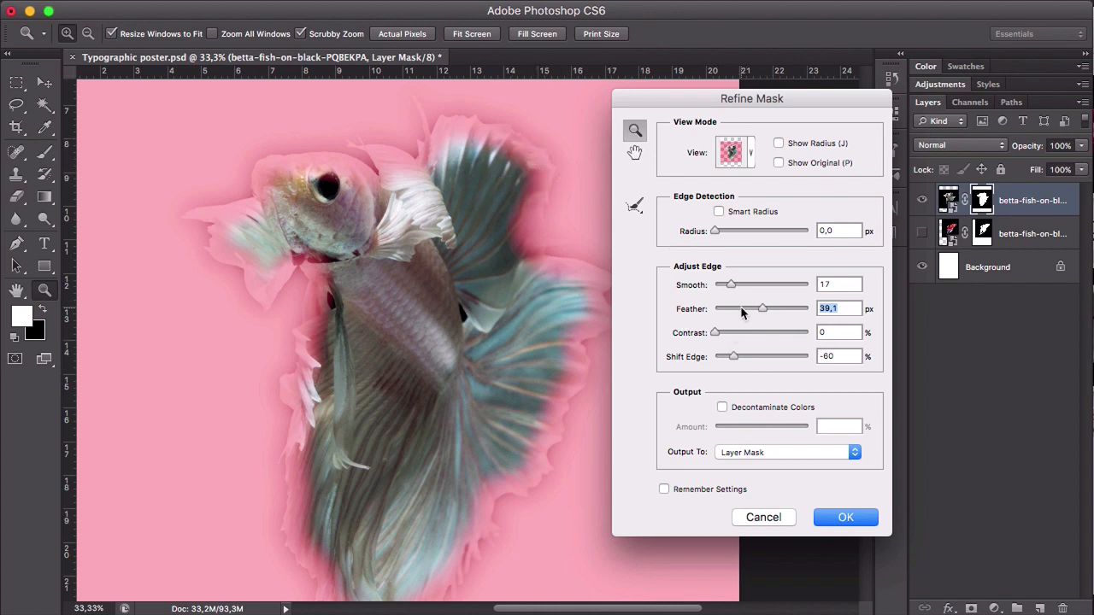
left_click_drag(741, 313, 716, 313)
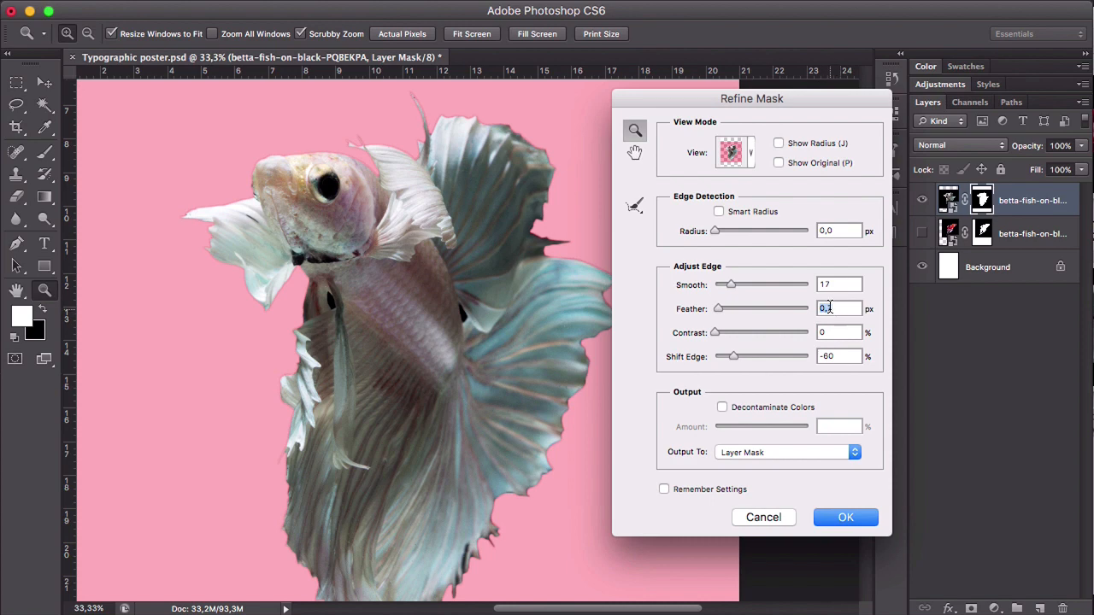
left_click(835, 309)
type("3")
- Keep Contrast at 0% and apply the refinement to the white betta's layer mask
left_click(844, 332)
mouse_move(716, 333)
left_mouse_down()
mouse_move(740, 335)
mouse_move(715, 335)
left_mouse_up()
key("alt")
left_click(458, 382, "alt")
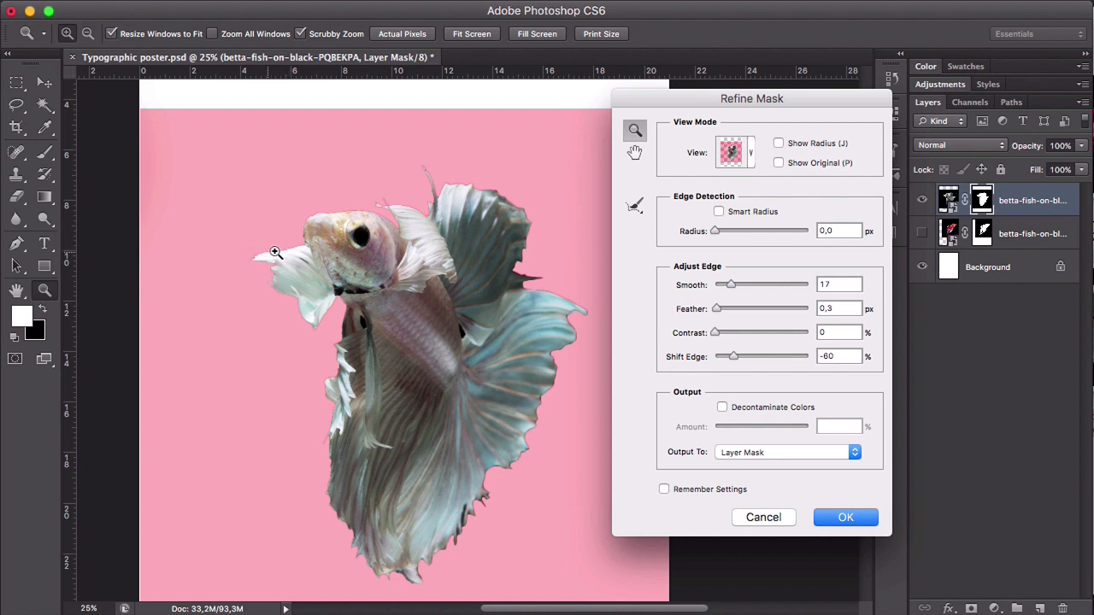
left_click(834, 518)
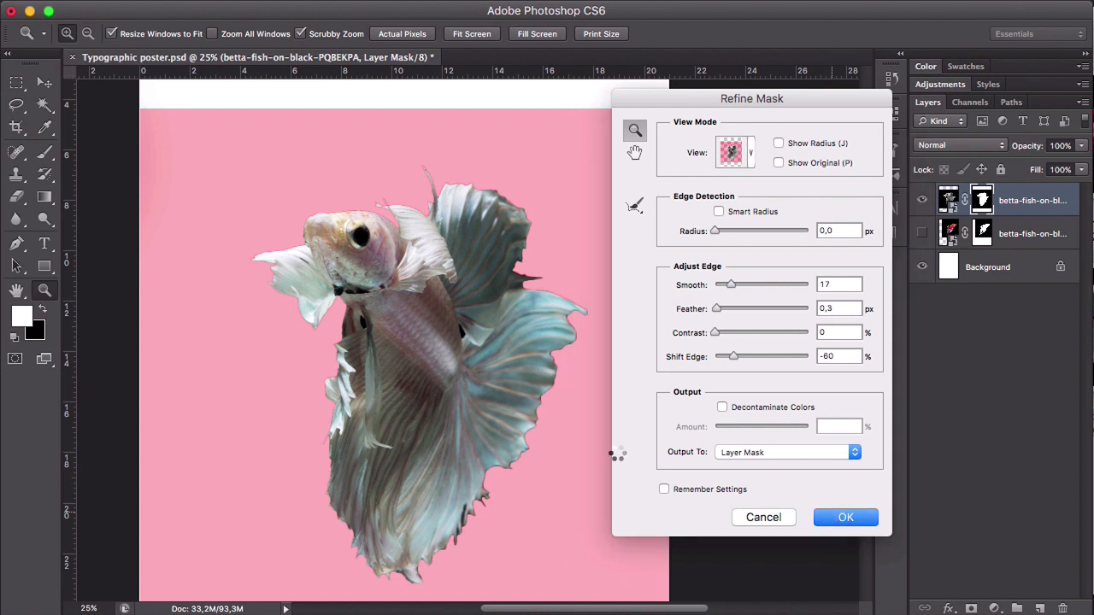
left_click(564, 402, "alt")
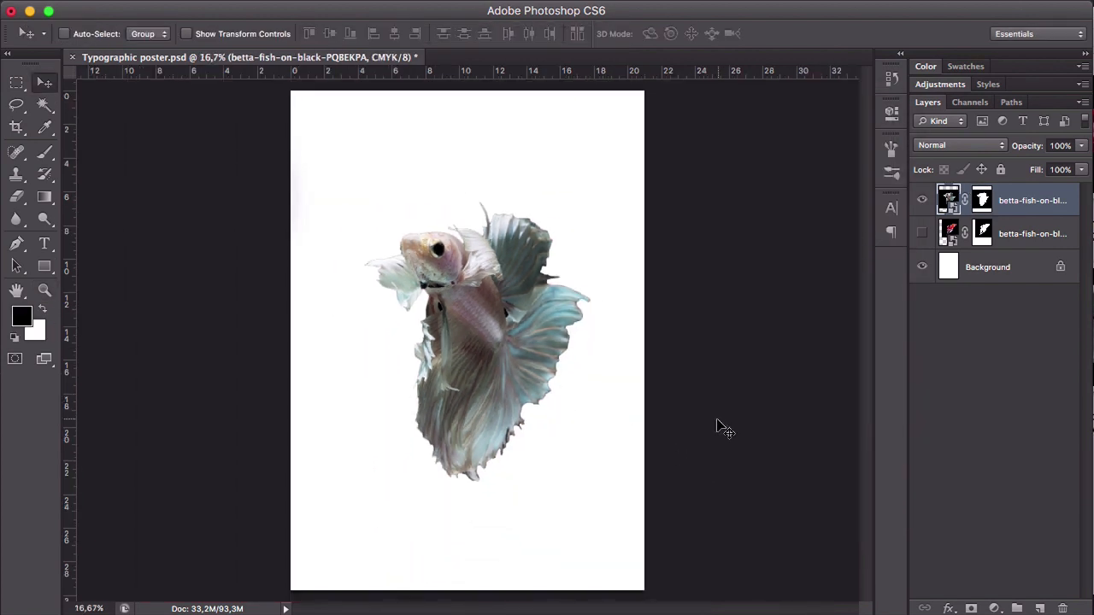
- Hide the white betta layer, place the betta-siamese-aquarium-fighting-fish-black-PKHB2AV image into the poster and commit the placement
left_click(922, 200)
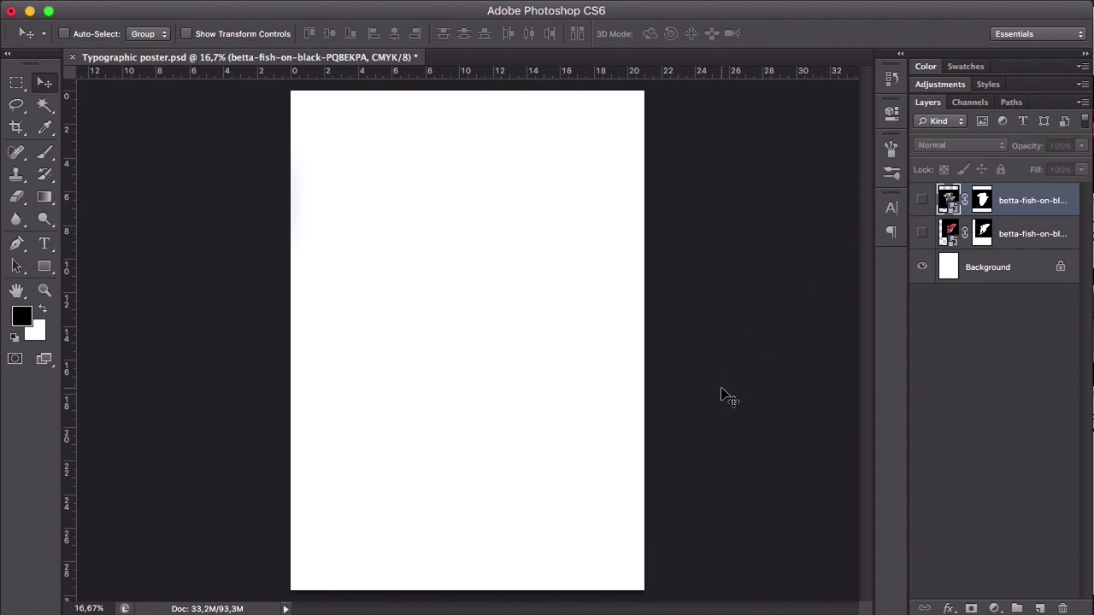
left_click(353, 596)
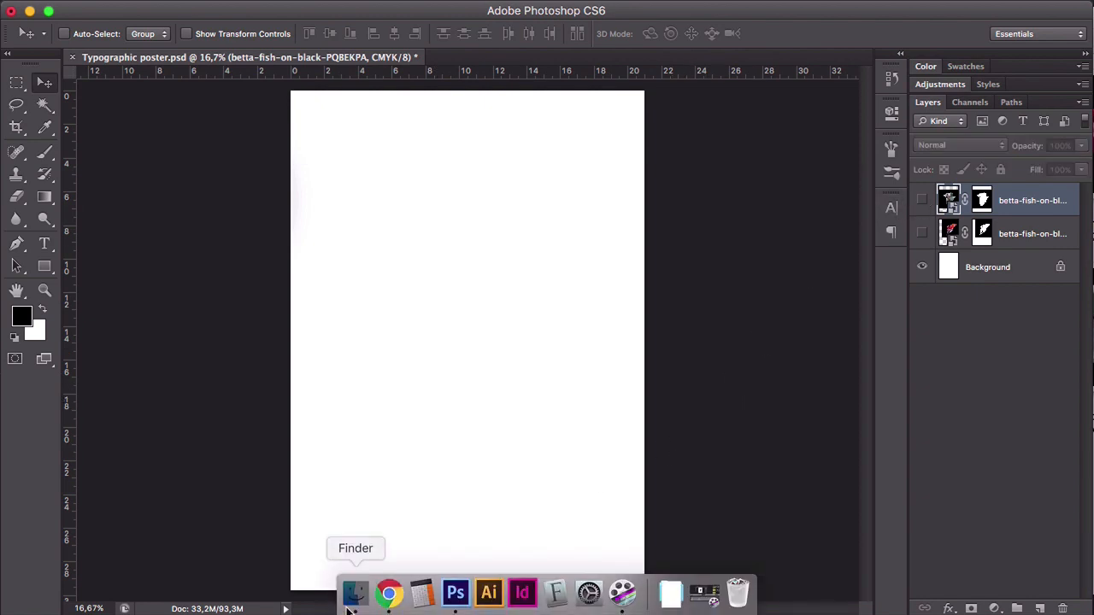
left_click_drag(472, 519, 162, 379)
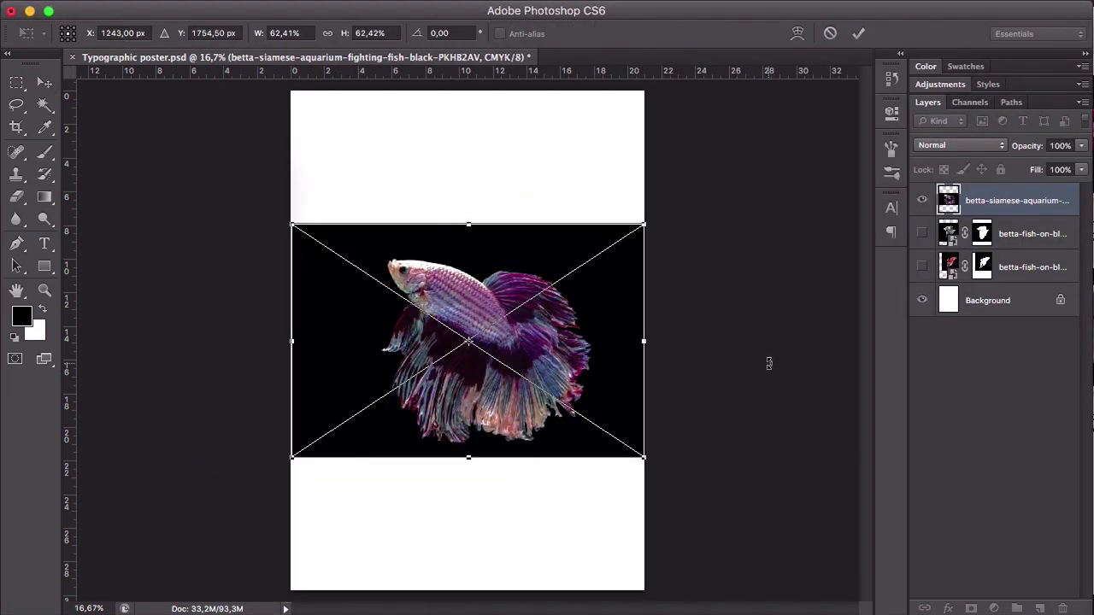
key("Return")
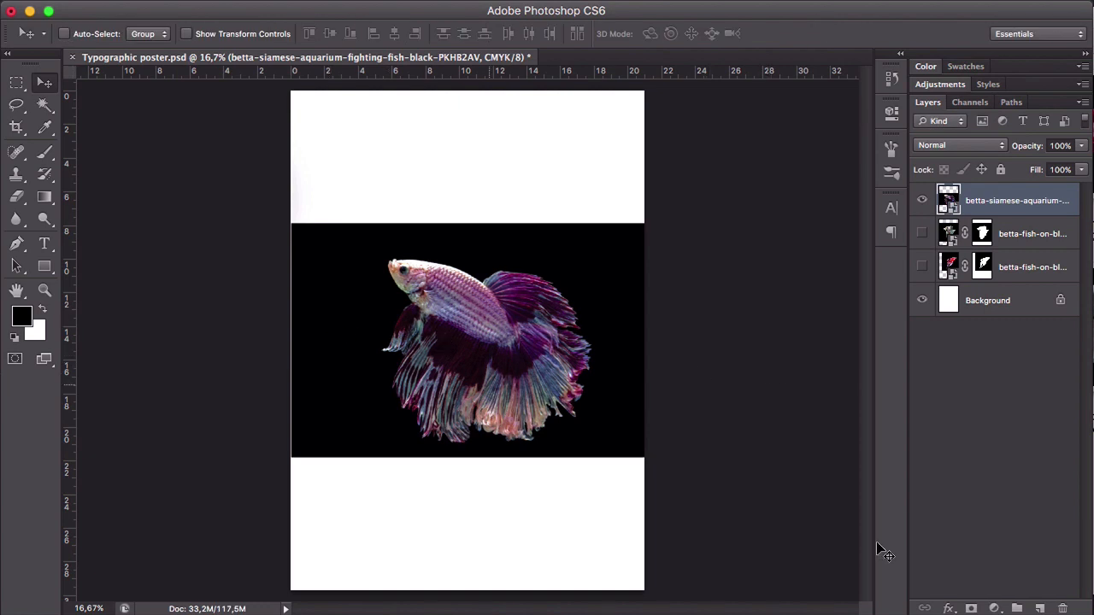
- Add a layer mask to the purple betta and mask out its black background using a Magic Wand selection at tolerance 32
left_click(971, 608)
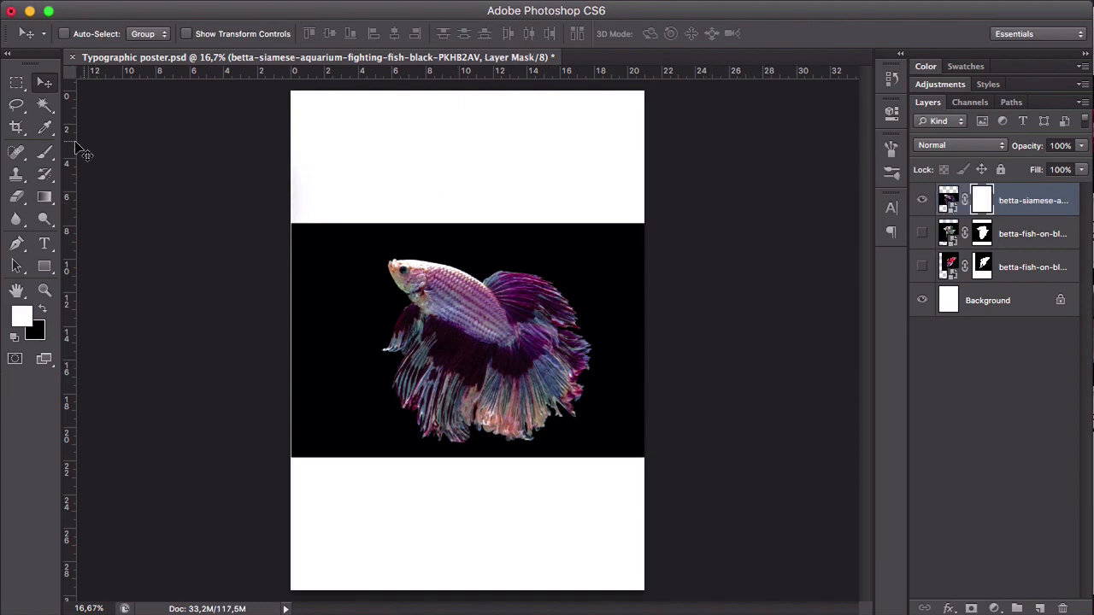
left_click(45, 106)
left_click(341, 290)
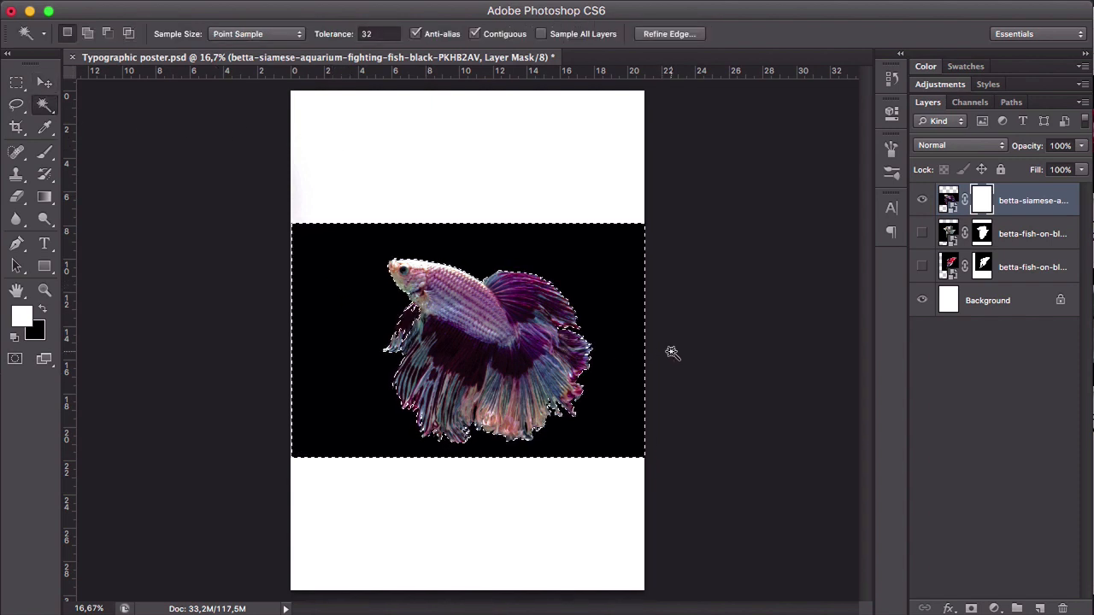
key("Delete")
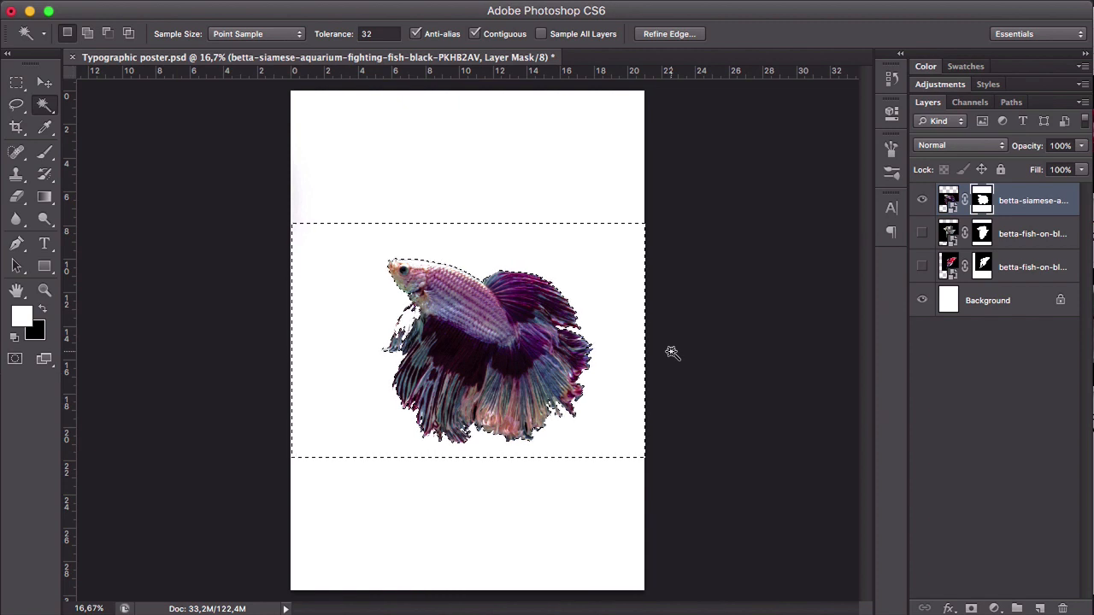
key("super+d")
- Examine the purple betta's cutout around the back, the front fin and the lower fin edges
key("z")
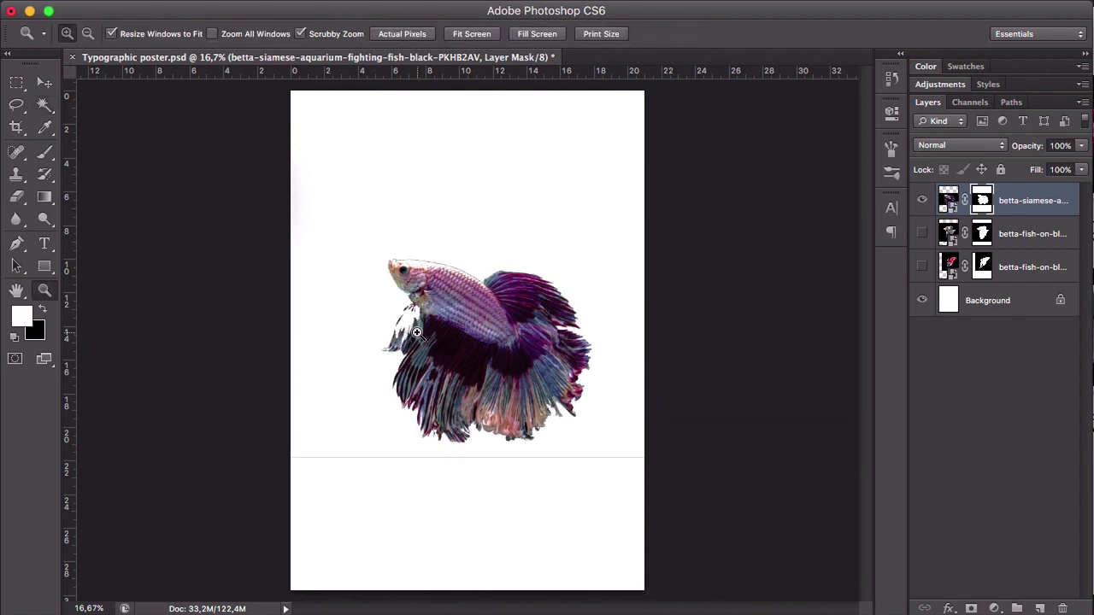
left_click(381, 317)
left_click(382, 313)
key("v")
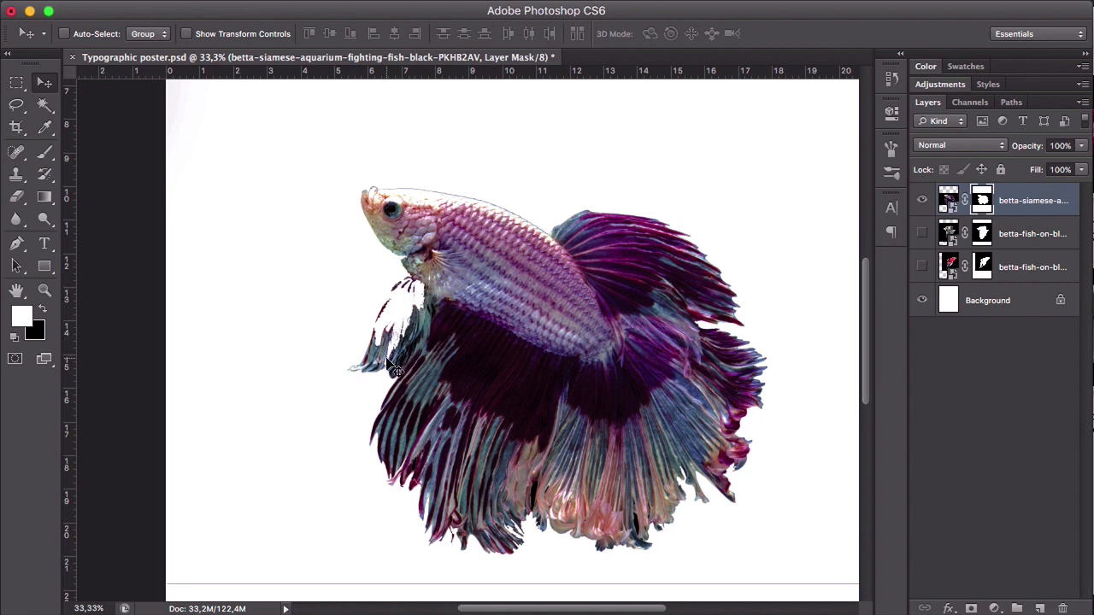
key("z")
left_click(419, 418, "alt")
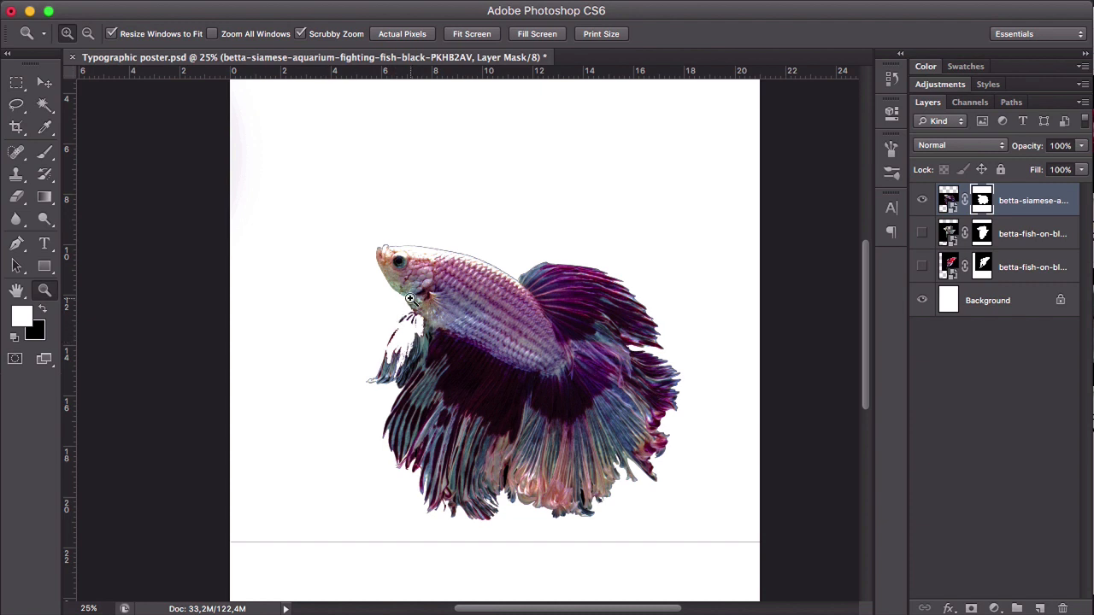
scroll(318, 378, "down", 3)
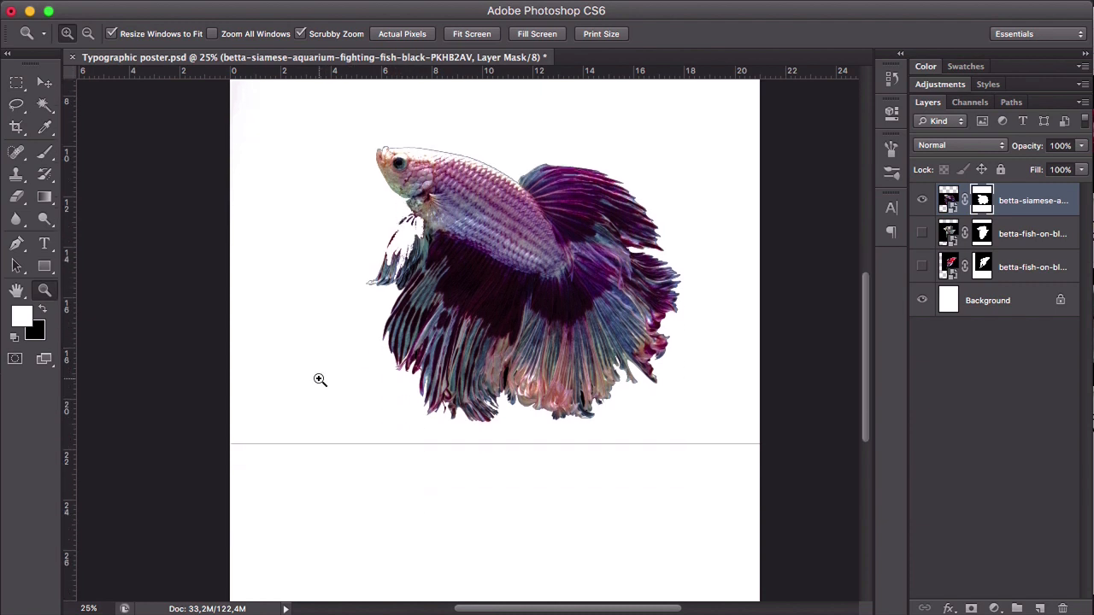
scroll(319, 380, "up", 3)
- Paint white on the purple betta's layer mask with the 90 px brush to restore the missing area of its front fin
key("b")
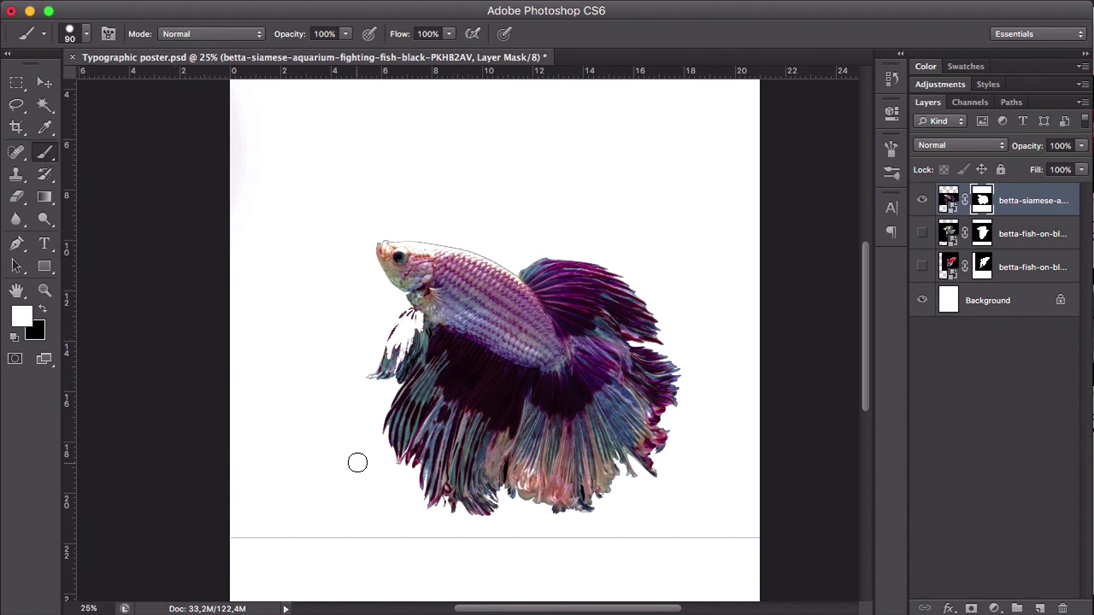
key("z")
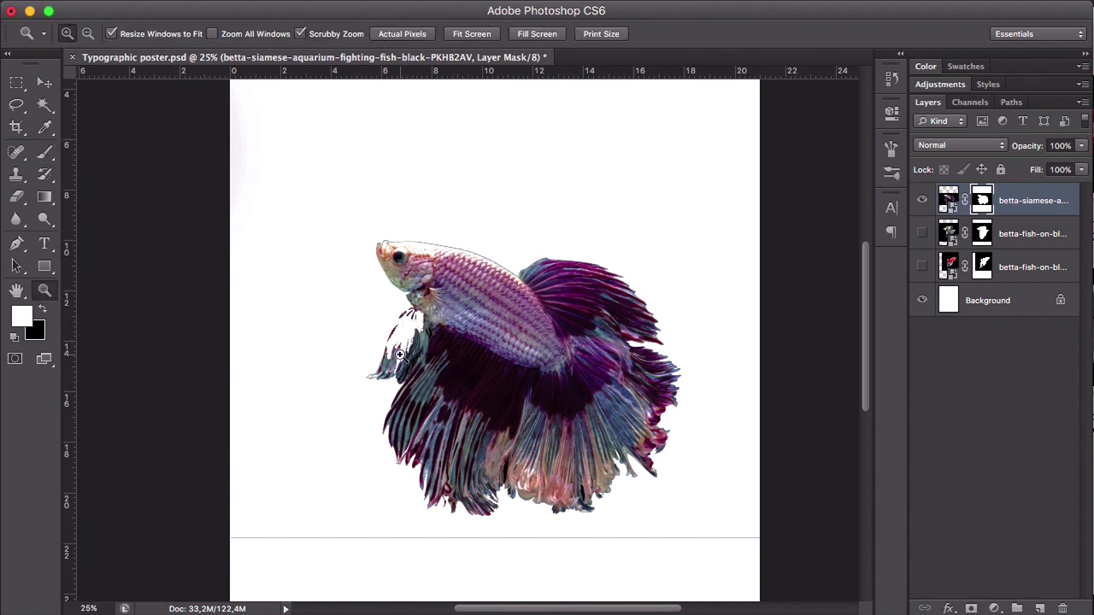
left_click(401, 357)
left_click(405, 319)
key("b")
mouse_move(407, 319)
left_mouse_down()
mouse_move(446, 299)
mouse_move(402, 373)
mouse_move(361, 389)
mouse_move(390, 335)
mouse_move(421, 316)
mouse_move(392, 334)
mouse_move(425, 247)
mouse_move(398, 259)
left_mouse_up()
scroll(389, 376, "up", 1)
scroll(389, 376, "right", 1)
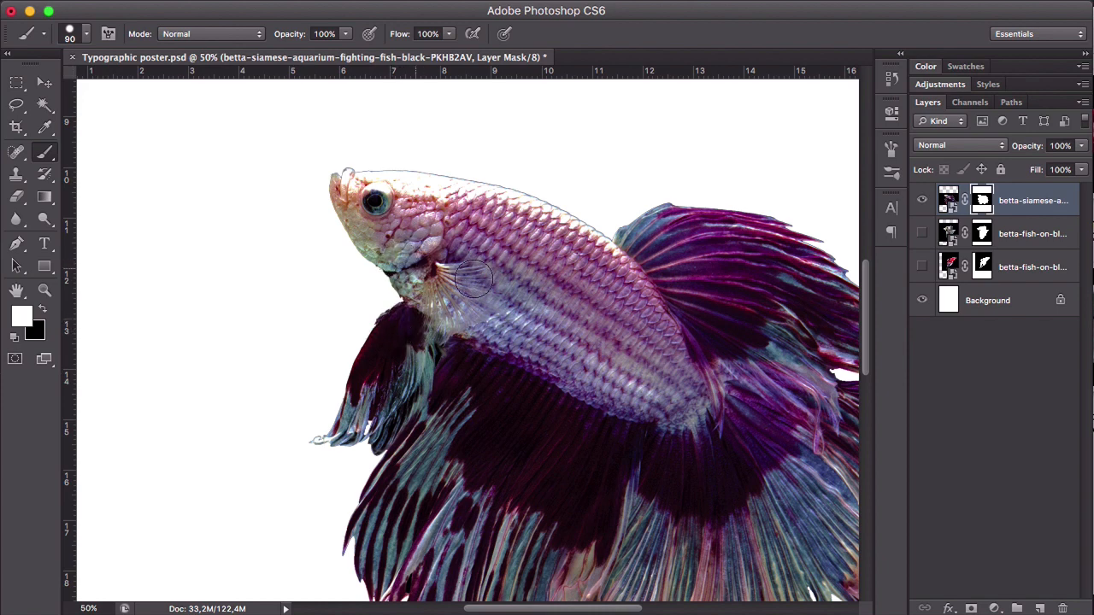
- Paint black on the purple betta's layer mask along the thin horizontal line below the fish to remove it
key("z")
left_click(517, 382, "alt")
left_click(539, 376, "alt")
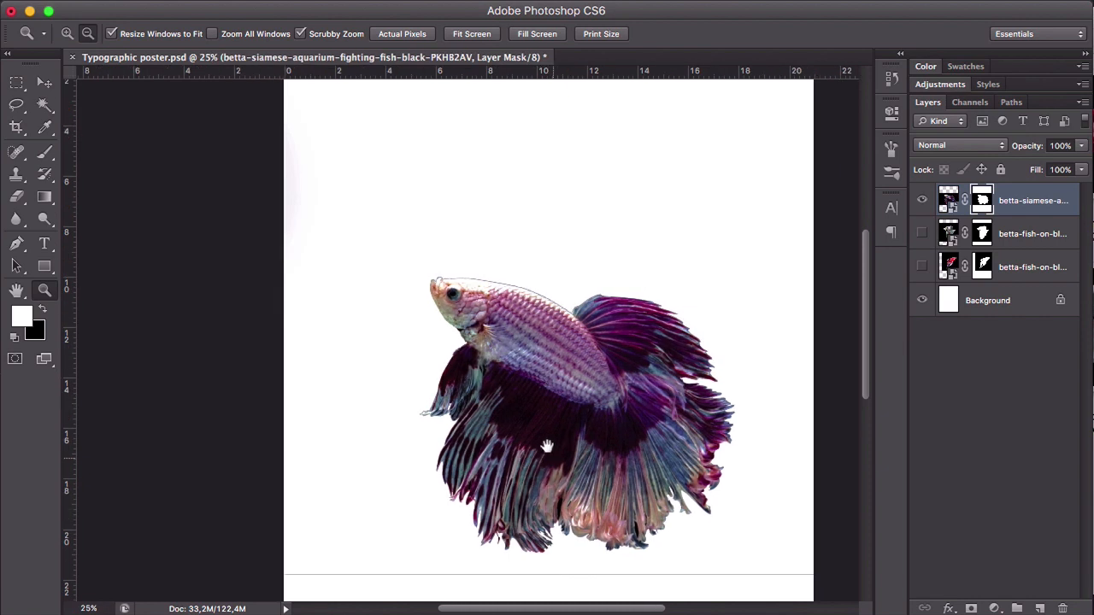
left_click_drag(549, 449, 515, 368)
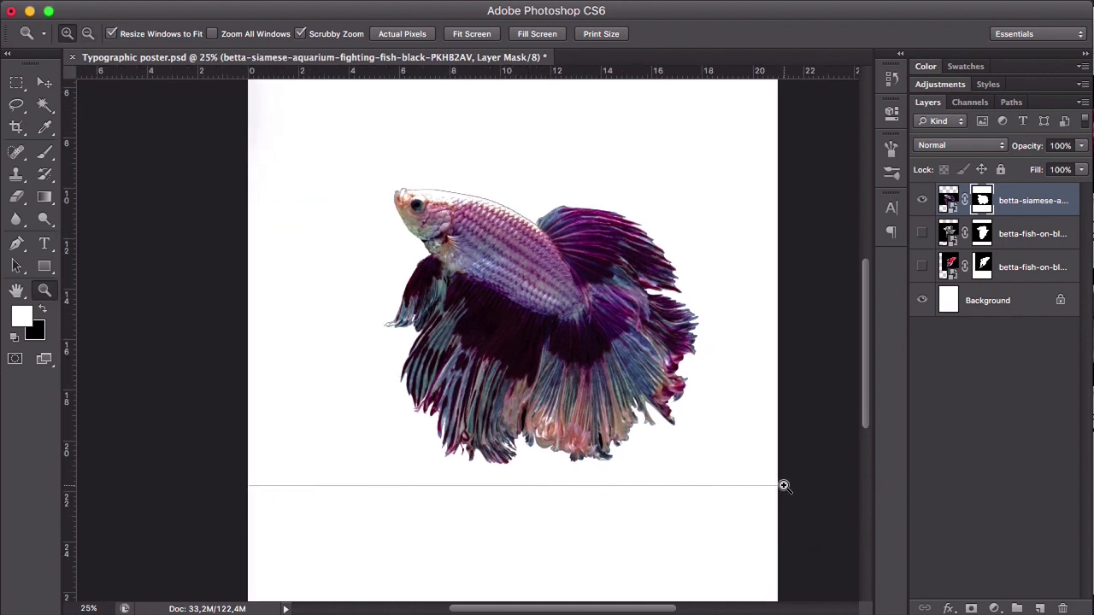
key("b")
key("x")
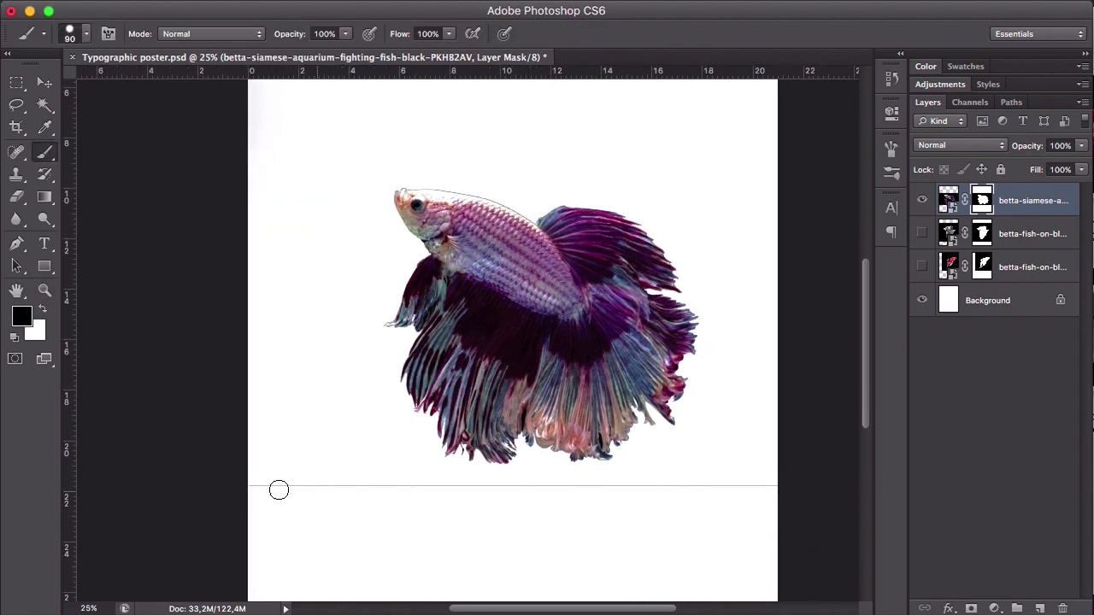
left_click_drag(256, 486, 780, 485)
key("x")
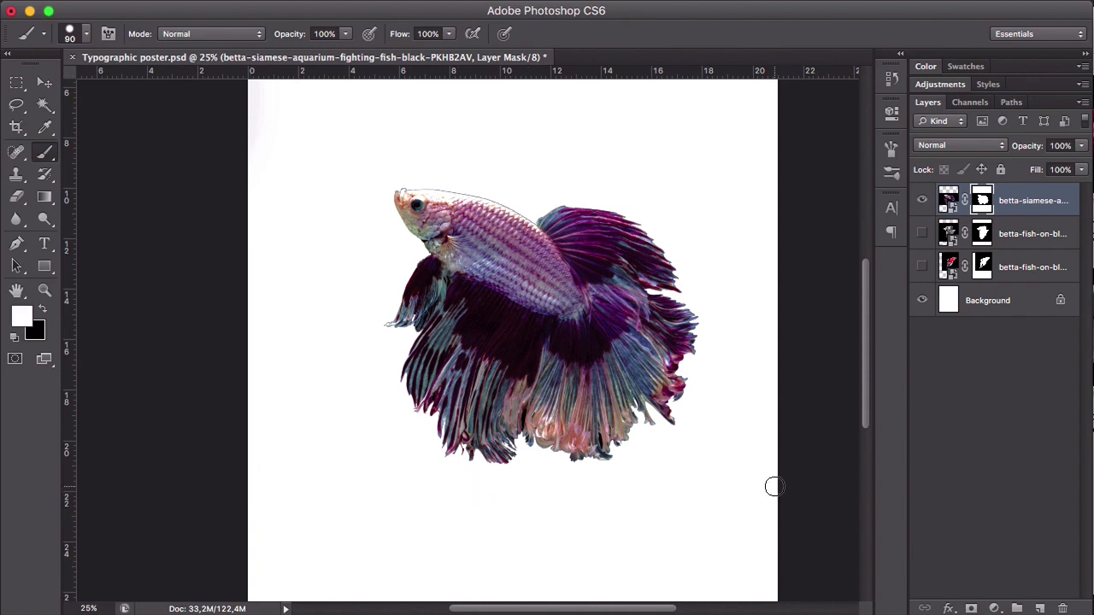
- Examine the purple betta's cutout along the tail and lower fin edges and as a whole on the poster
key("v")
key("z")
left_click(638, 352, "alt")
left_click(636, 352)
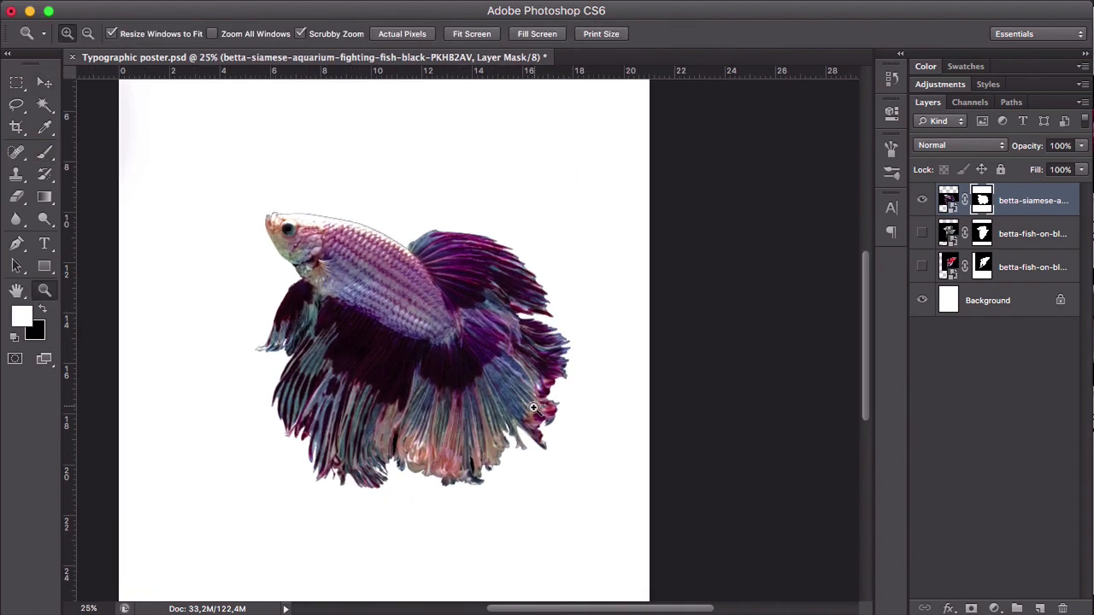
left_click(535, 410)
left_click(469, 457)
left_click(468, 460)
left_click(468, 460)
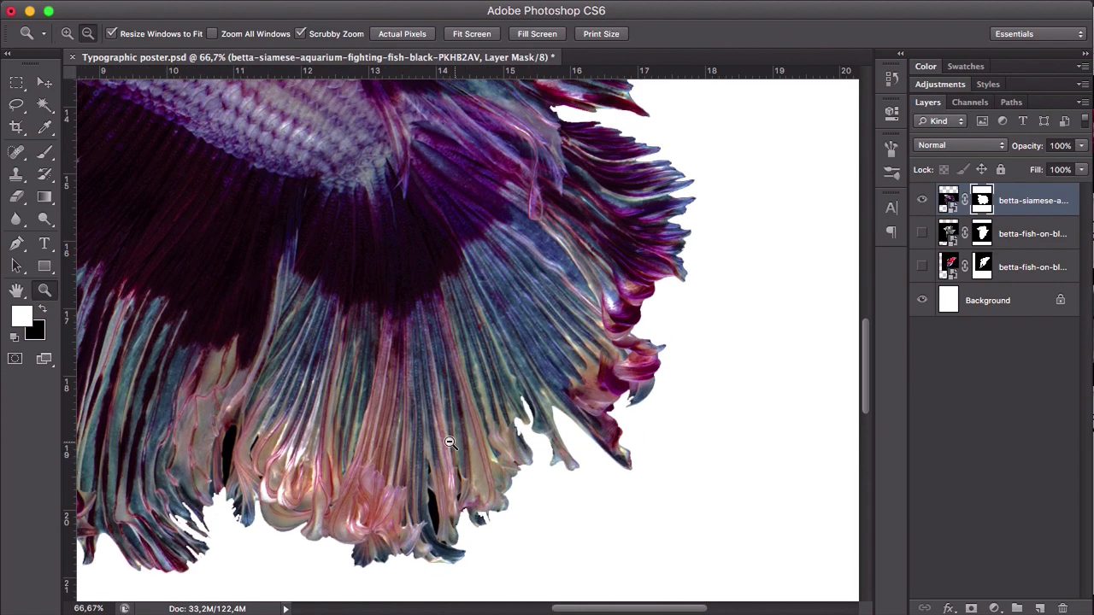
left_click_drag(461, 448, 487, 346)
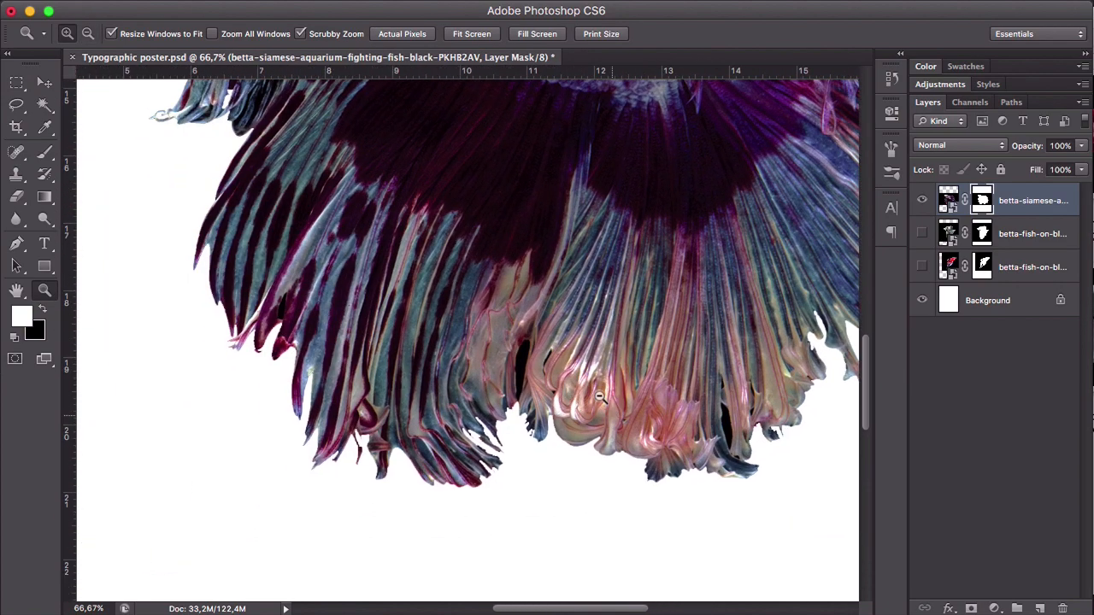
left_click(590, 352, "alt")
left_click(589, 351, "alt")
left_click(590, 352, "alt")
left_click(590, 352, "alt")
left_click(589, 352, "alt")
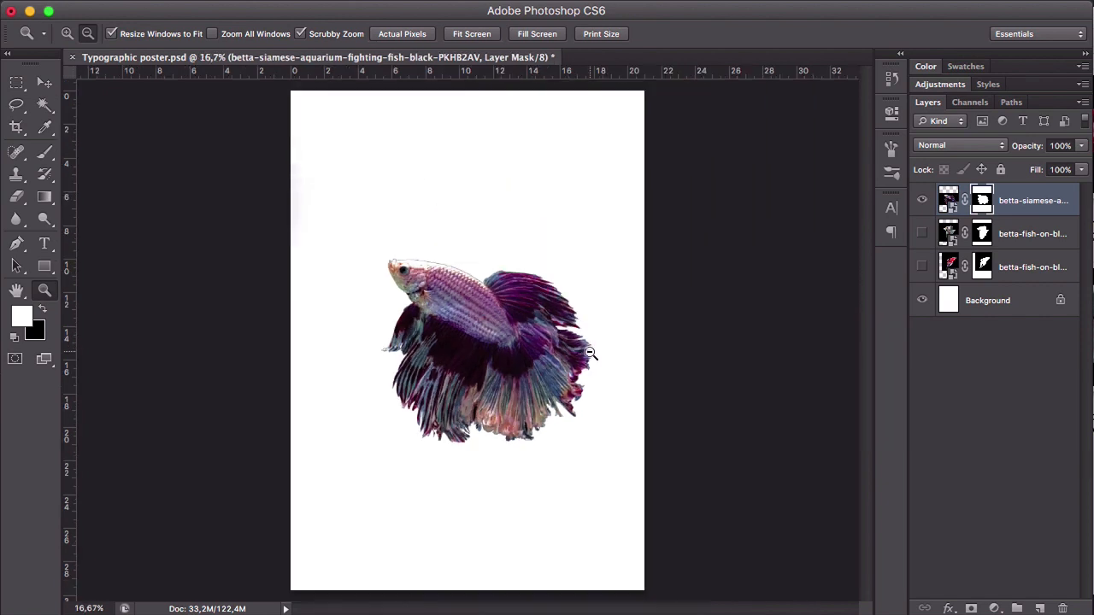
key("v")
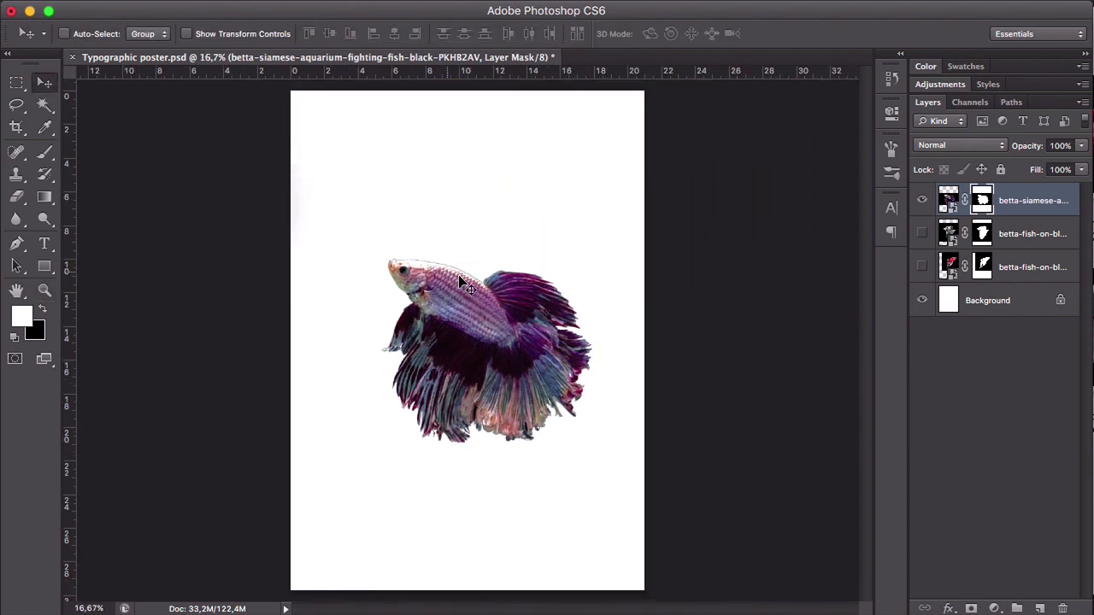
key("z")
left_click(579, 350)
left_click(579, 349)
key("v")
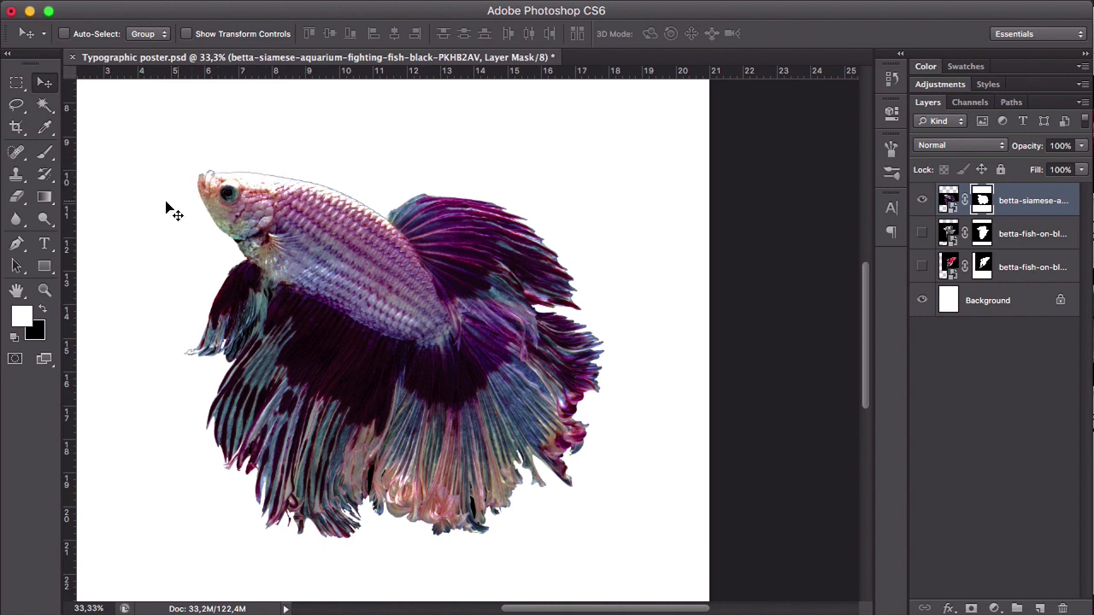
left_click(470, 345, "alt")
left_click(464, 344, "alt")
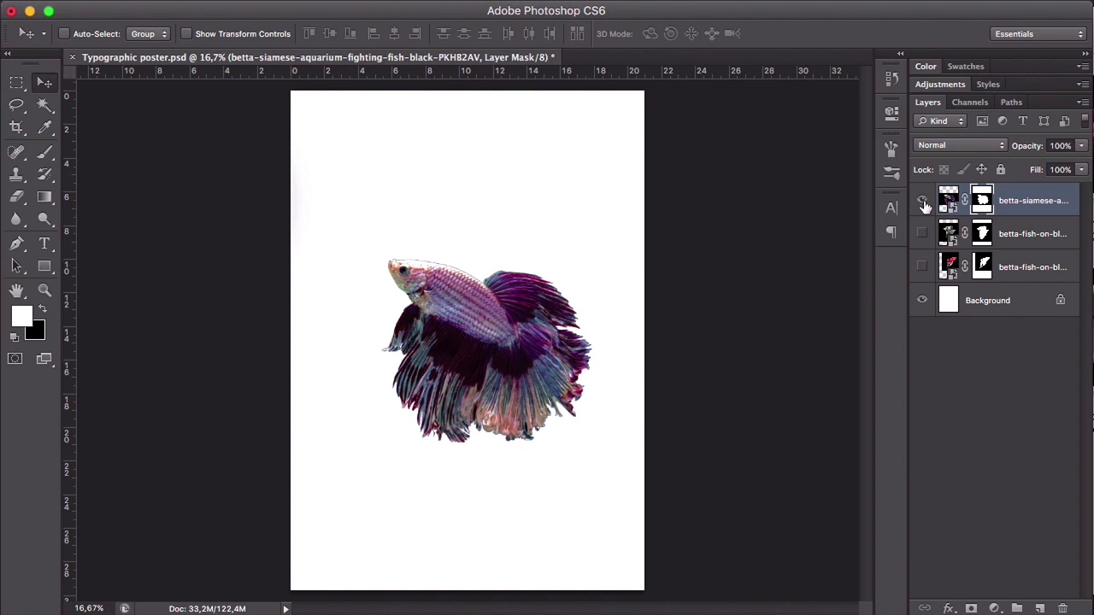
- Show the white and red betta layers and spread the fish out: red at upper right, white at upper left, purple at the bottom
left_click(921, 233)
left_click(921, 266)
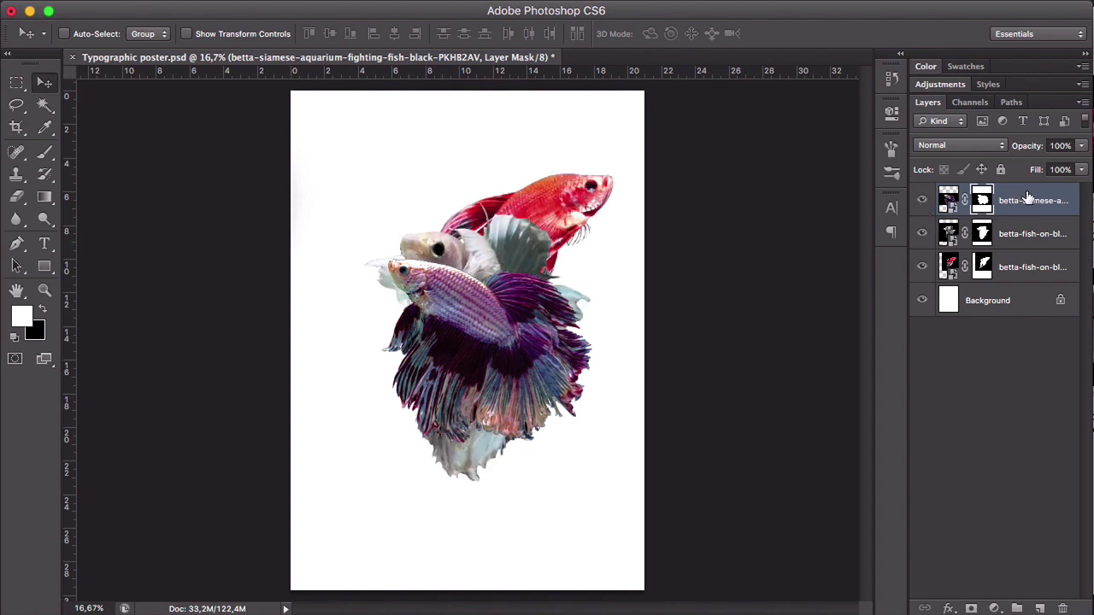
left_click(949, 200)
left_click(1038, 266)
left_click_drag(575, 184, 593, 141)
left_click_drag(494, 330, 399, 266)
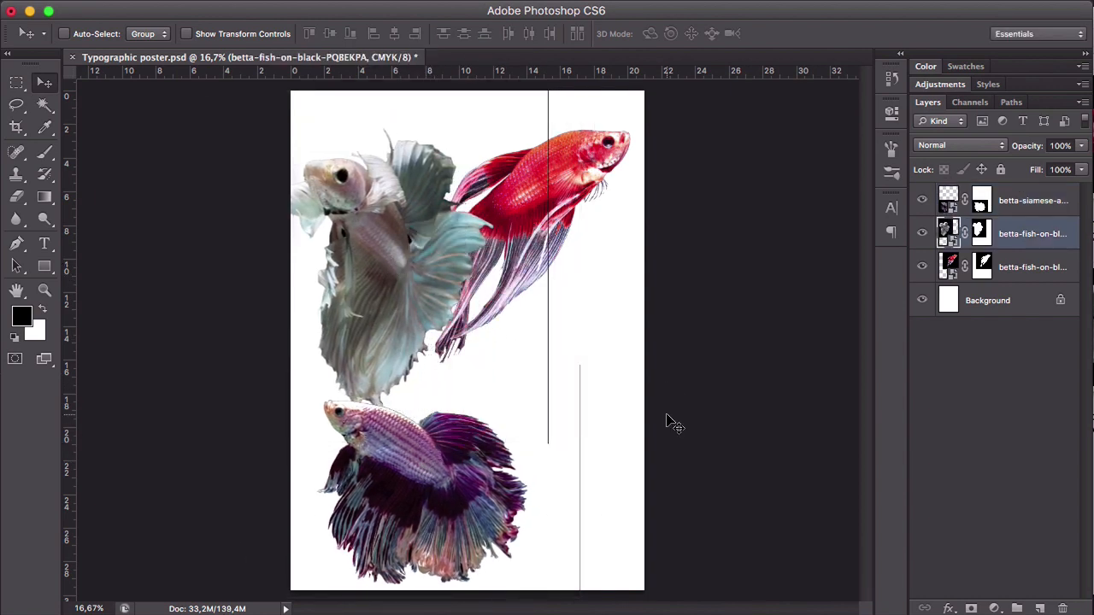
left_click_drag(374, 214, 367, 251)
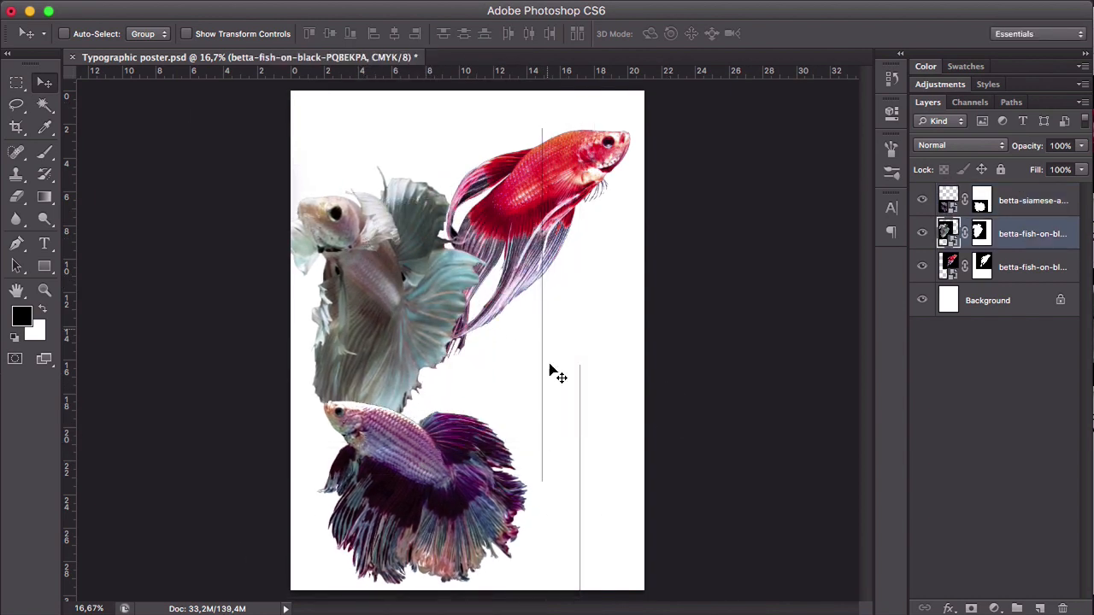
left_click_drag(431, 364, 432, 352)
- Paint black on the white and purple bettas' layer masks to erase the stray vertical lines beside each fish
left_click(979, 236)
key("x")
key("b")
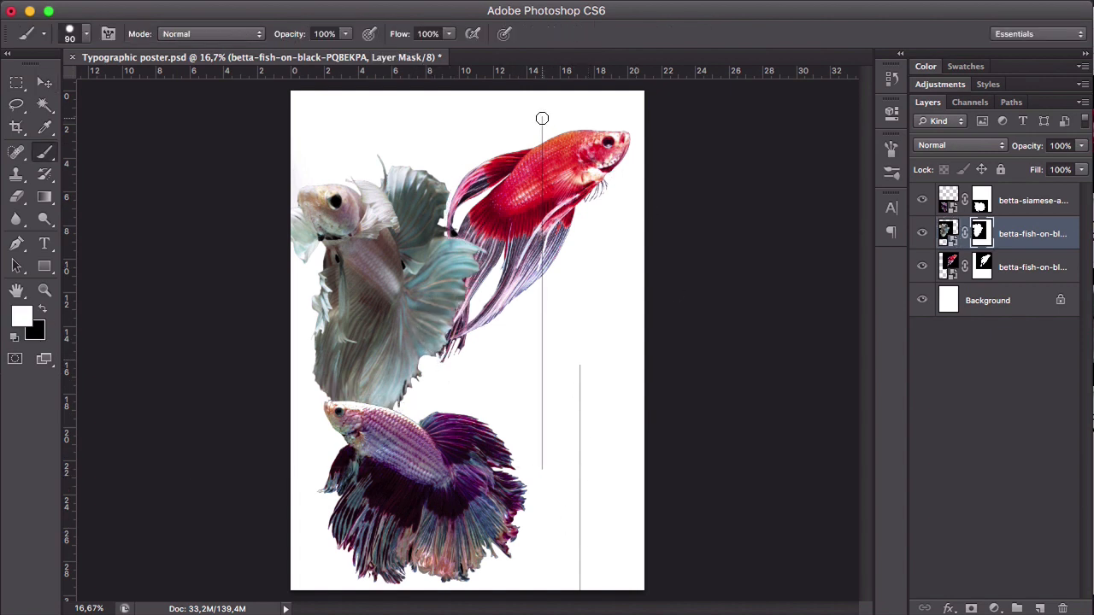
key("x")
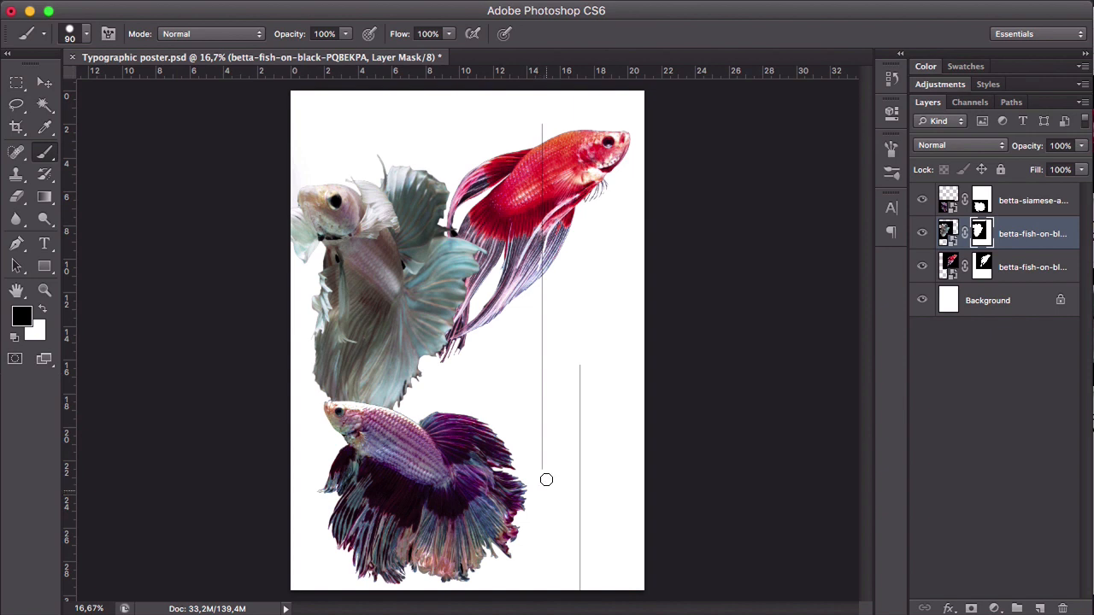
left_click(546, 479, "shift")
left_click(996, 201)
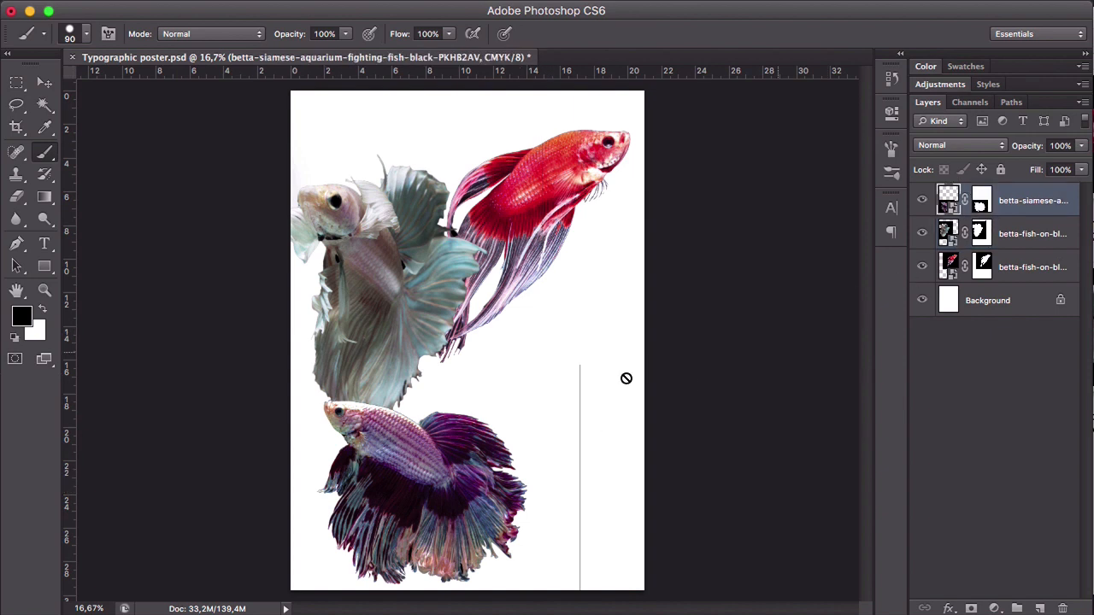
left_click(981, 200)
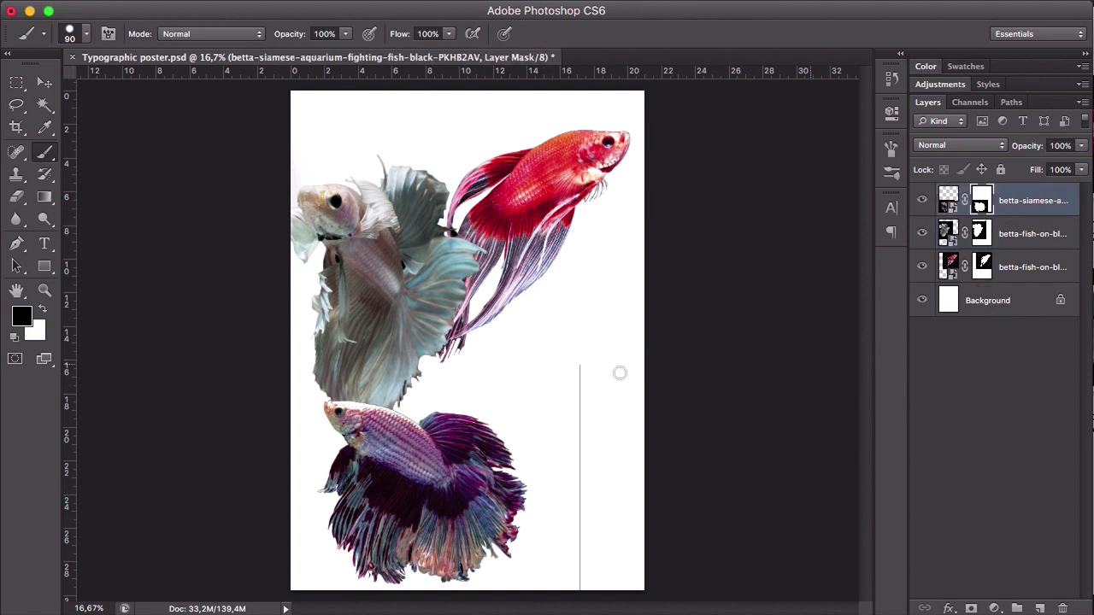
left_click(580, 591, "shift")
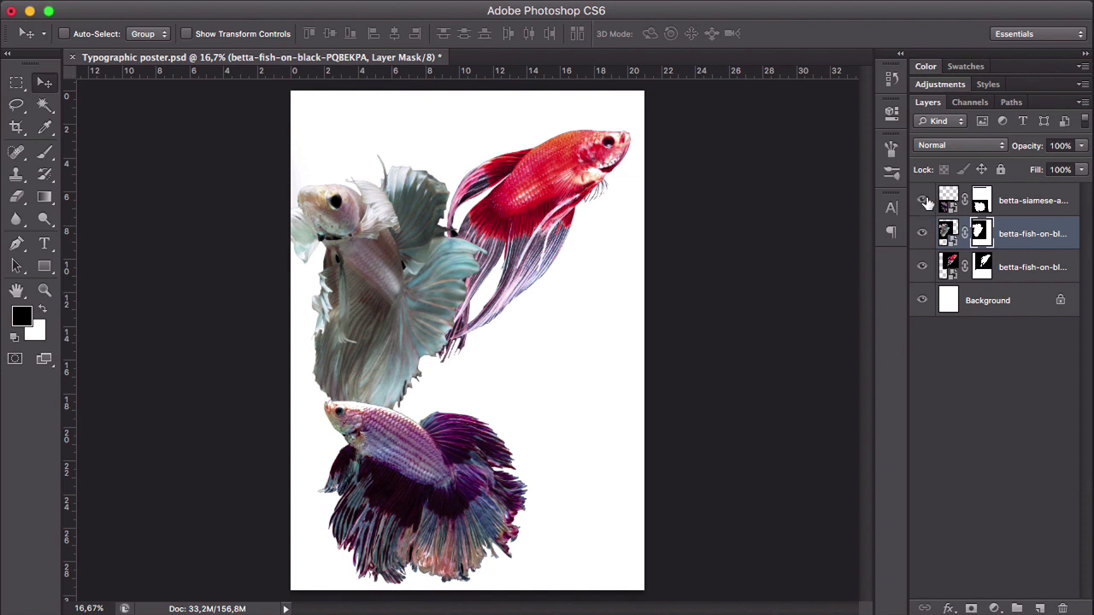
- Hide the purple, white and red betta layers, leaving only the background visible
left_click(922, 201)
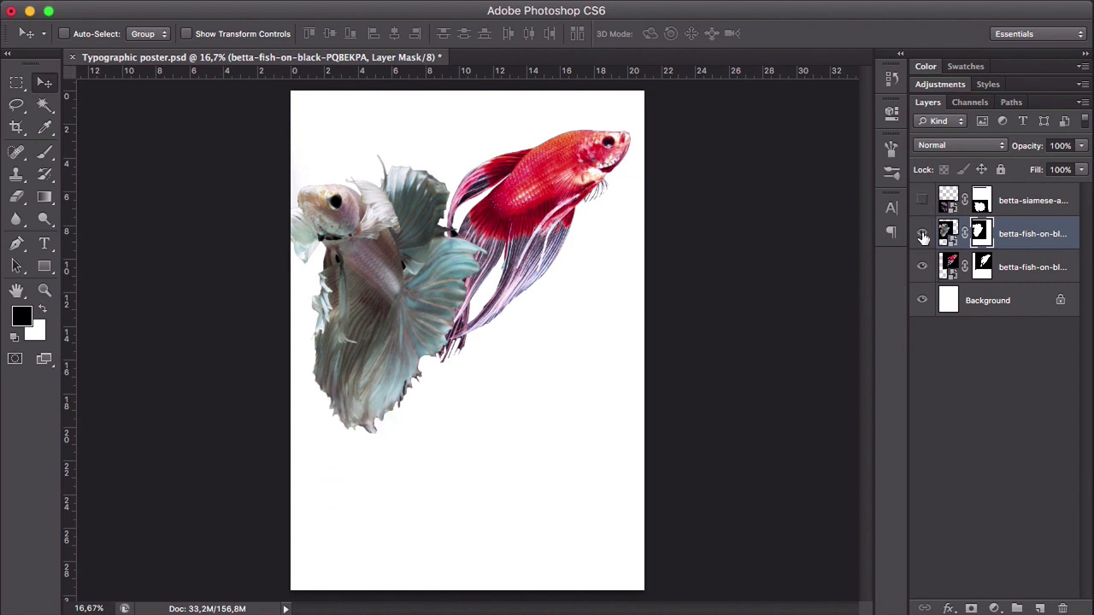
left_click(922, 234)
left_click(922, 267)
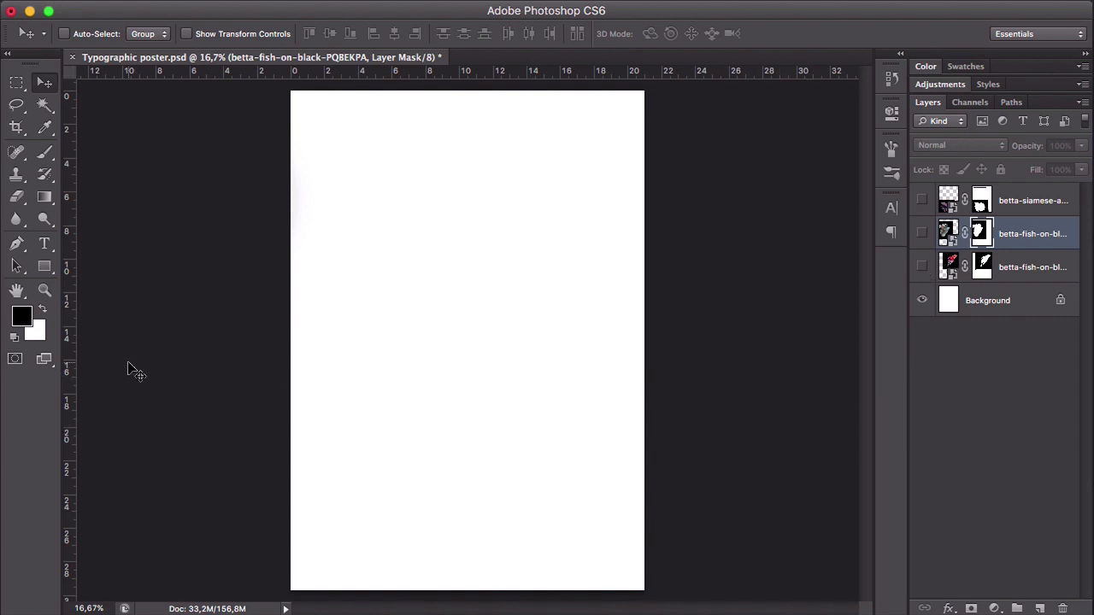
- Activate the Type tool and open the character formatting settings
left_click(46, 245)
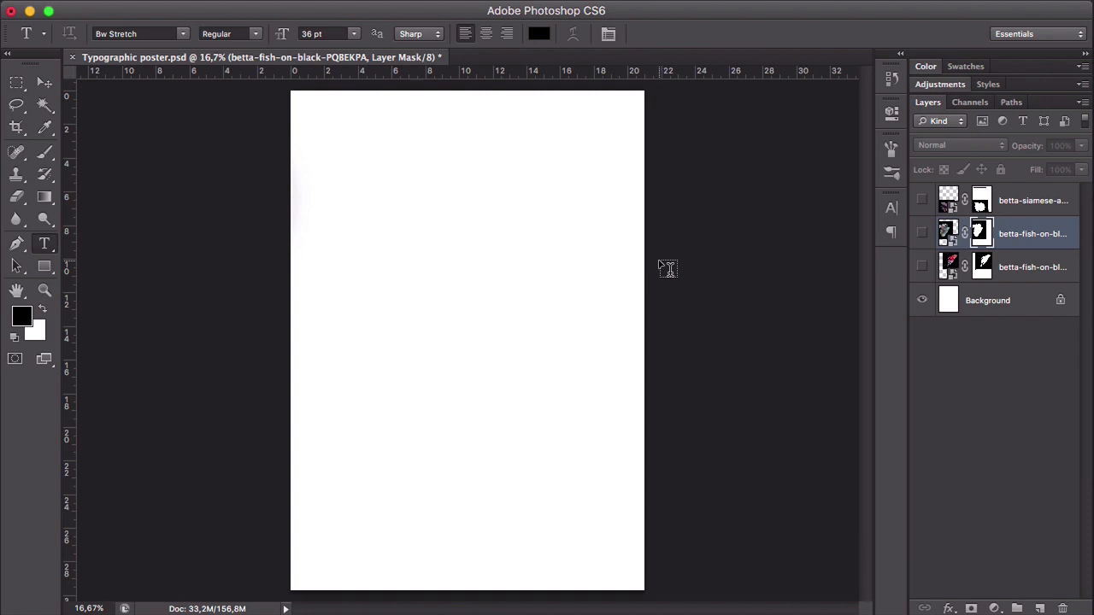
left_click(610, 37)
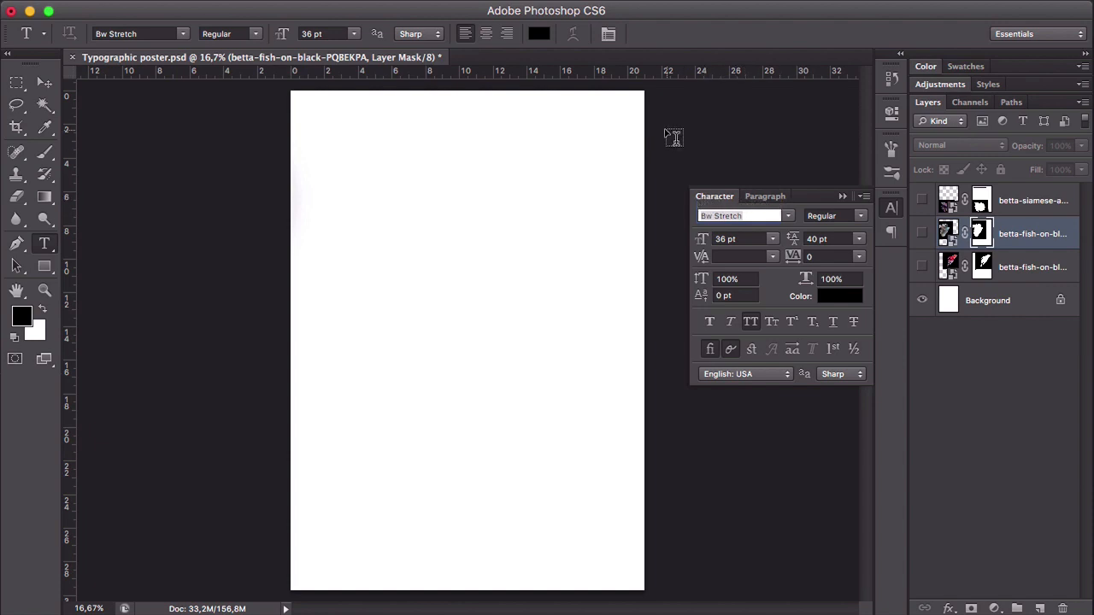
mouse_move(290, 4)
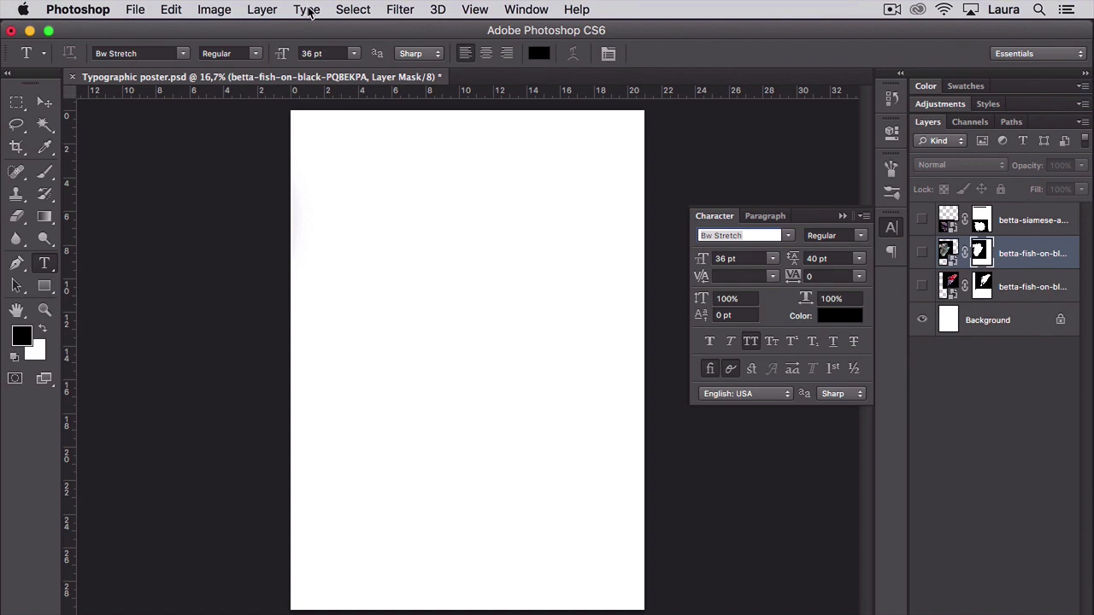
left_click(307, 9)
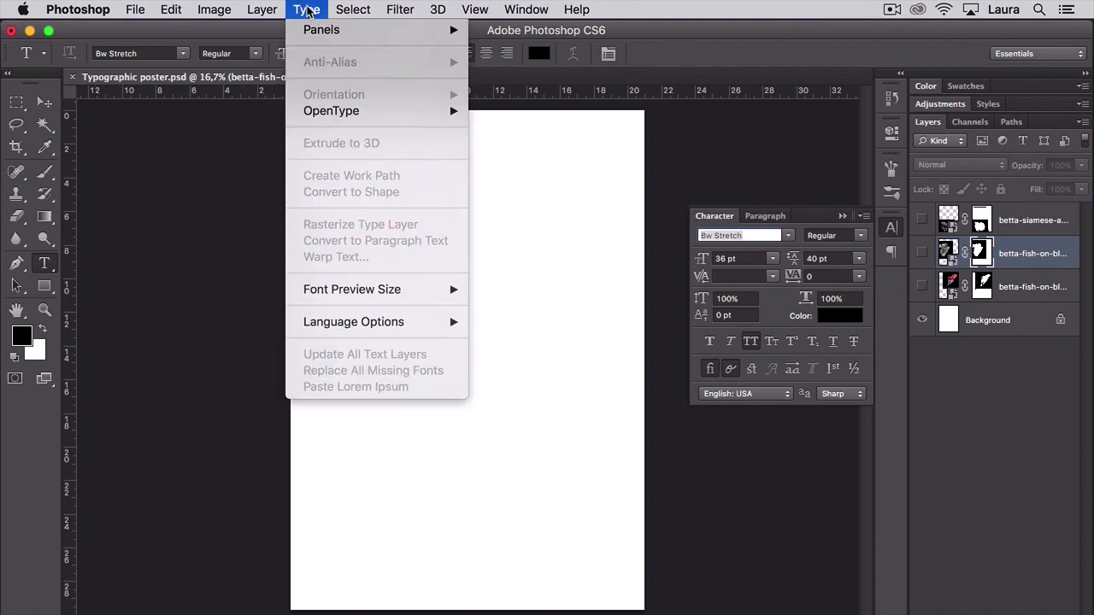
mouse_move(312, 33)
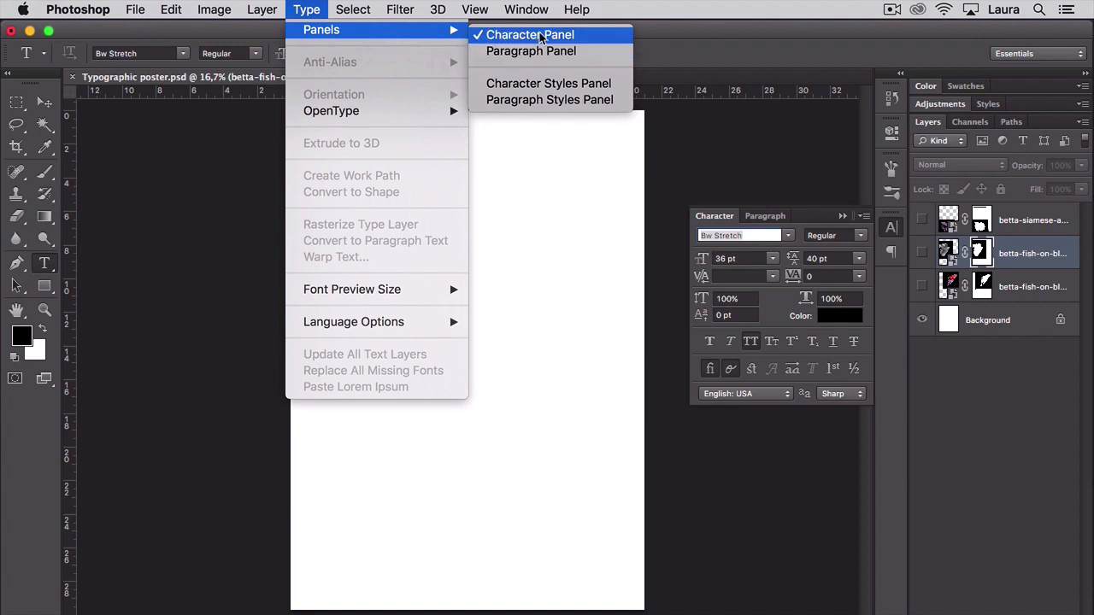
mouse_move(523, 15)
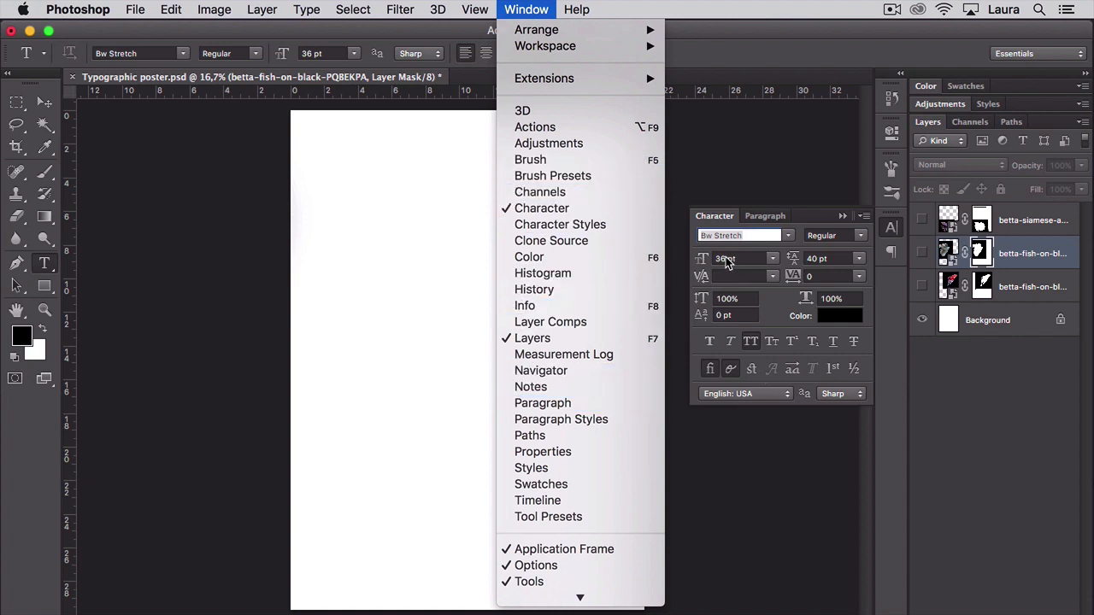
left_click(747, 238)
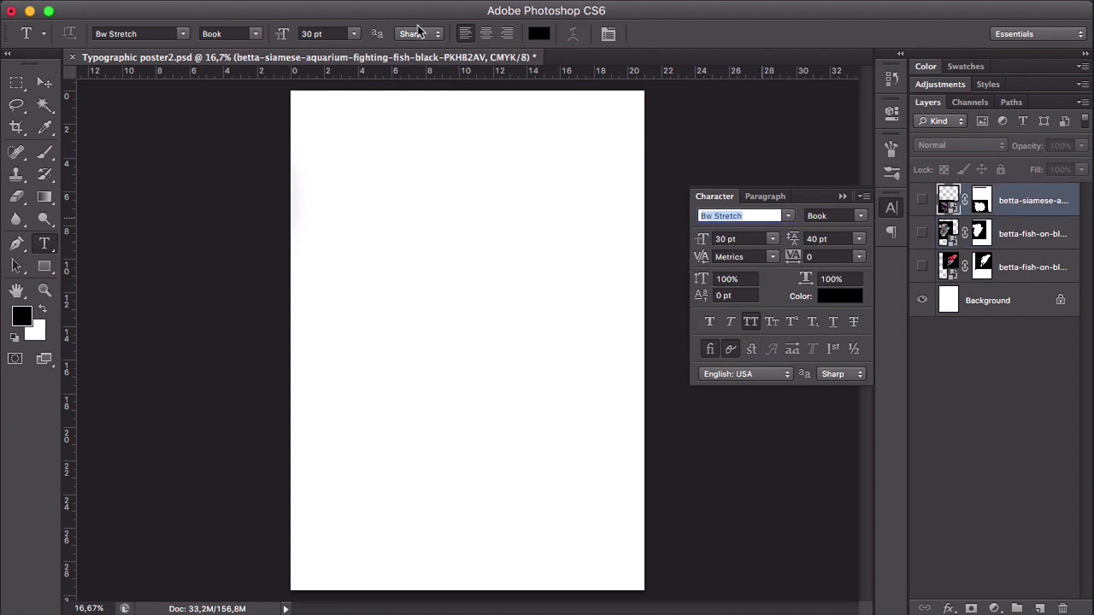
- Add the two-line text "TYPOGRAPHY / IN GRAPHIC DESIGN" near the poster's upper-left corner in Bw Stretch Book, 30 pt
left_click(332, 130)
type("TYPOG")
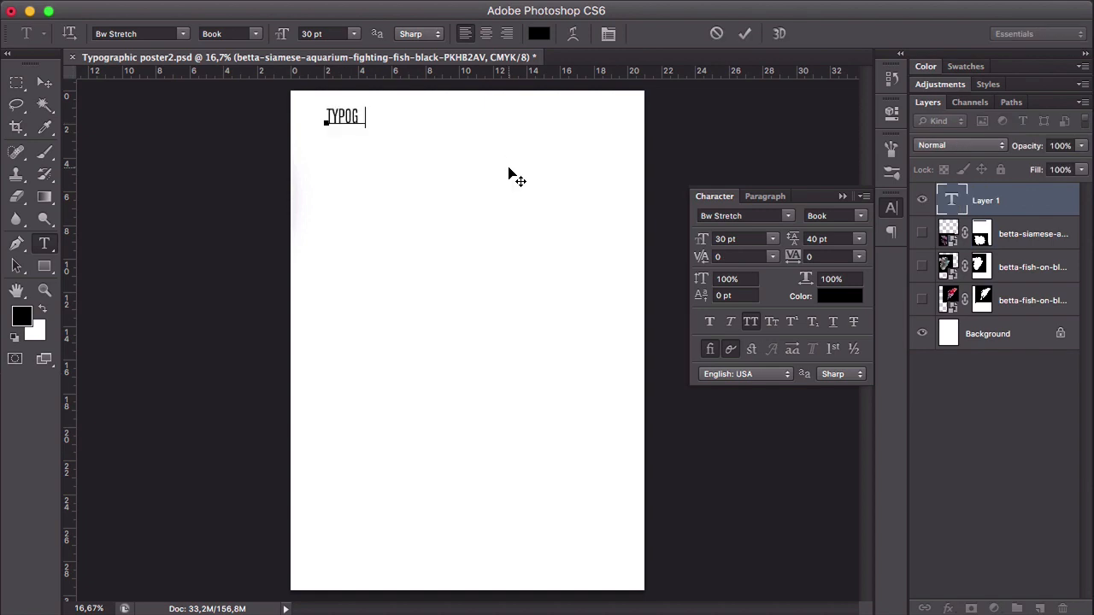
type("RAPHY IN GR")
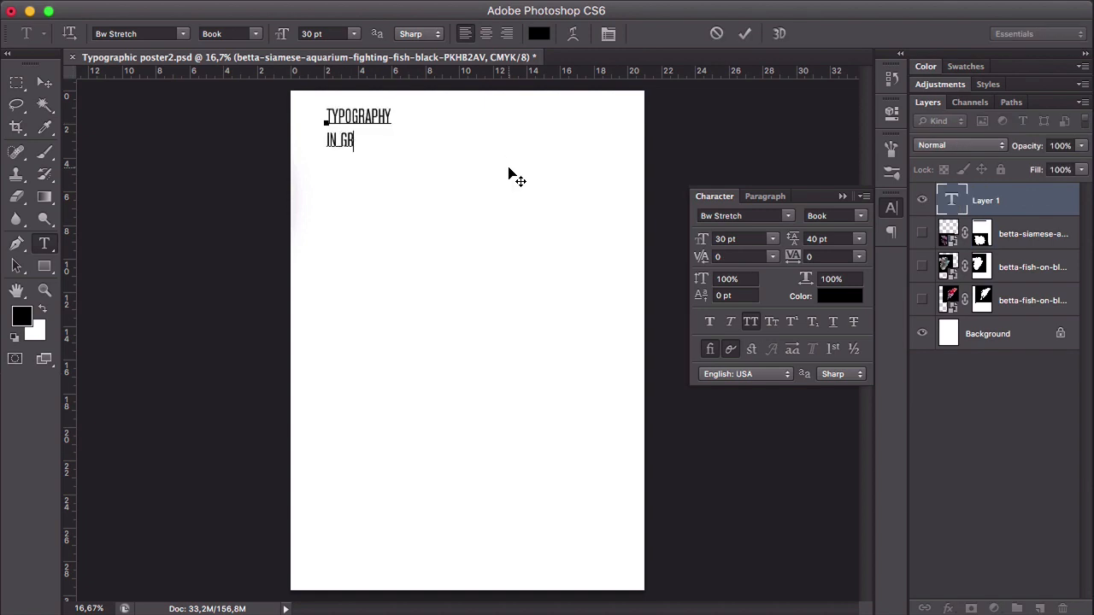
type("APHIC DESIGN")
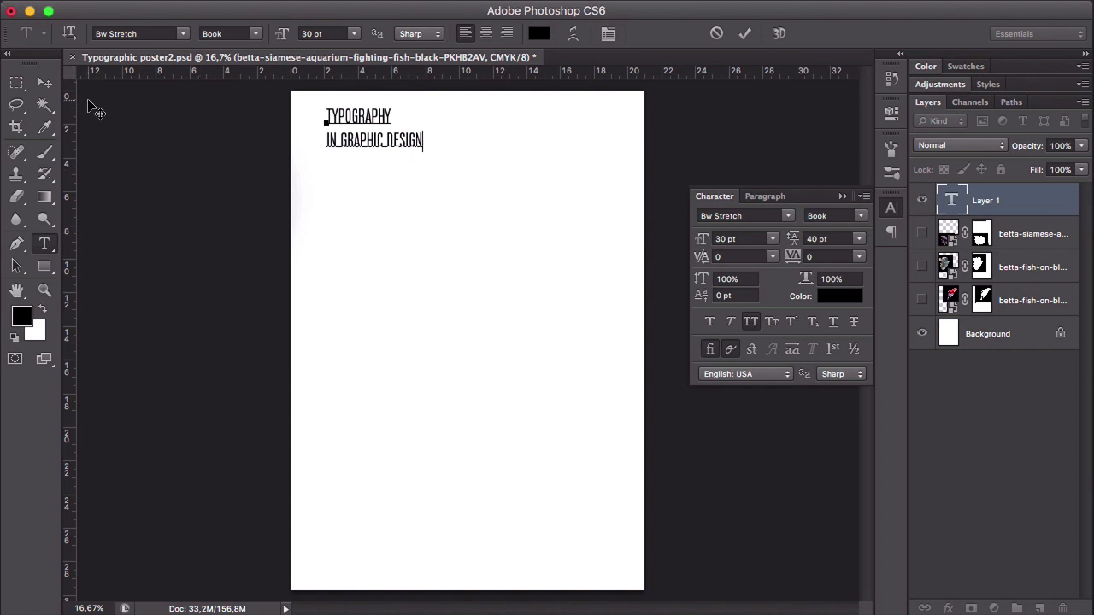
left_click(45, 85)
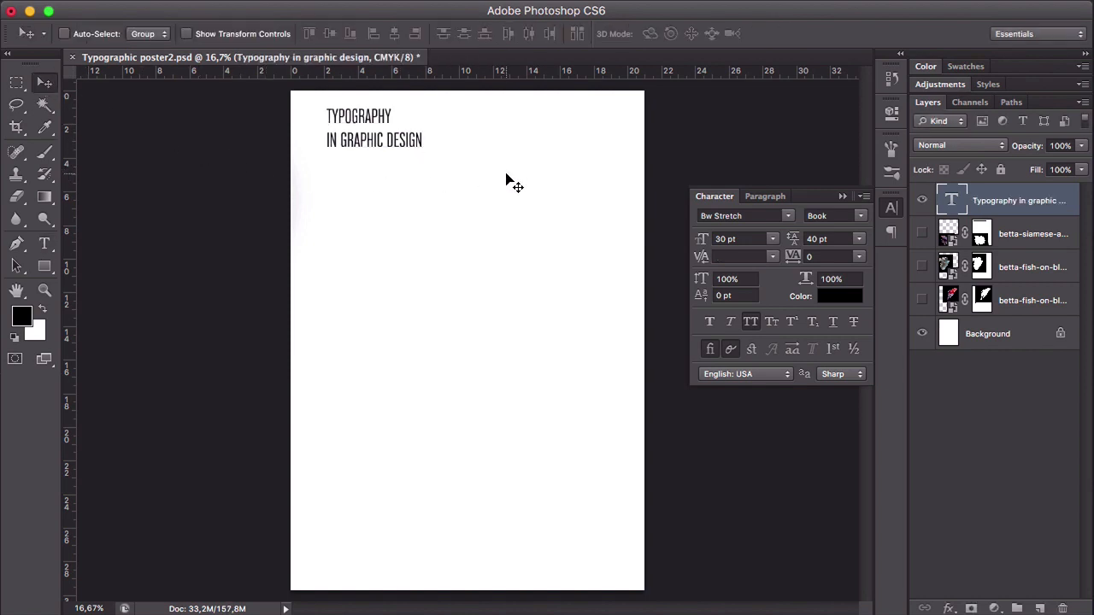
- Scale the two-line heading up with Free Transform to 67.85 pt across the upper part of the poster
left_click_drag(380, 140, 539, 227)
key("ctrl+t")
key("Return")
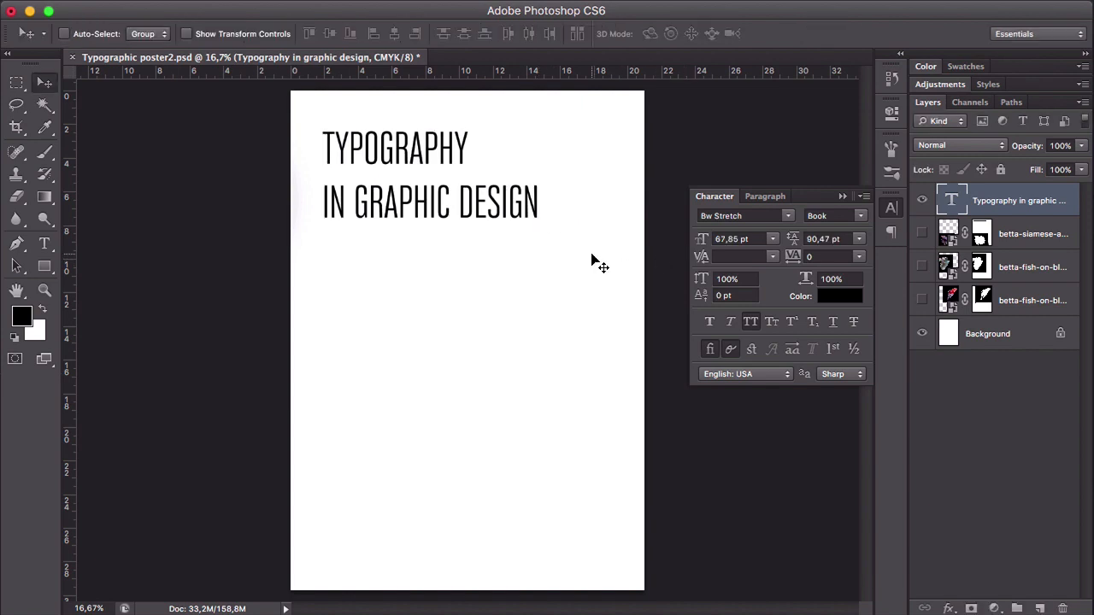
- Browse the installed font families and the available weights of Bw Stretch
left_click(779, 214)
left_click(790, 217)
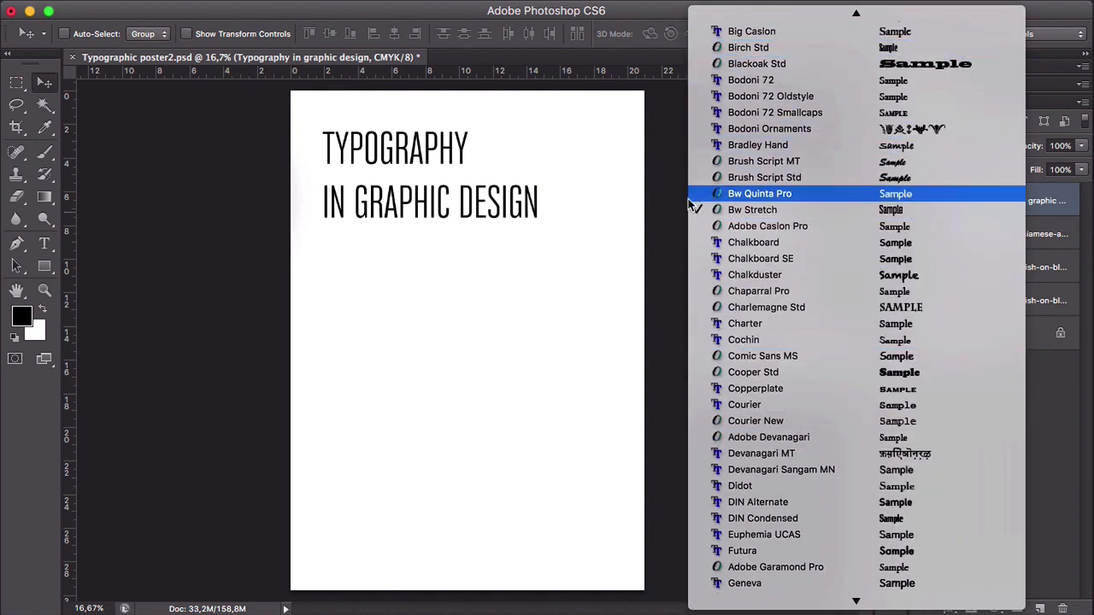
left_click(663, 233)
left_click(861, 219)
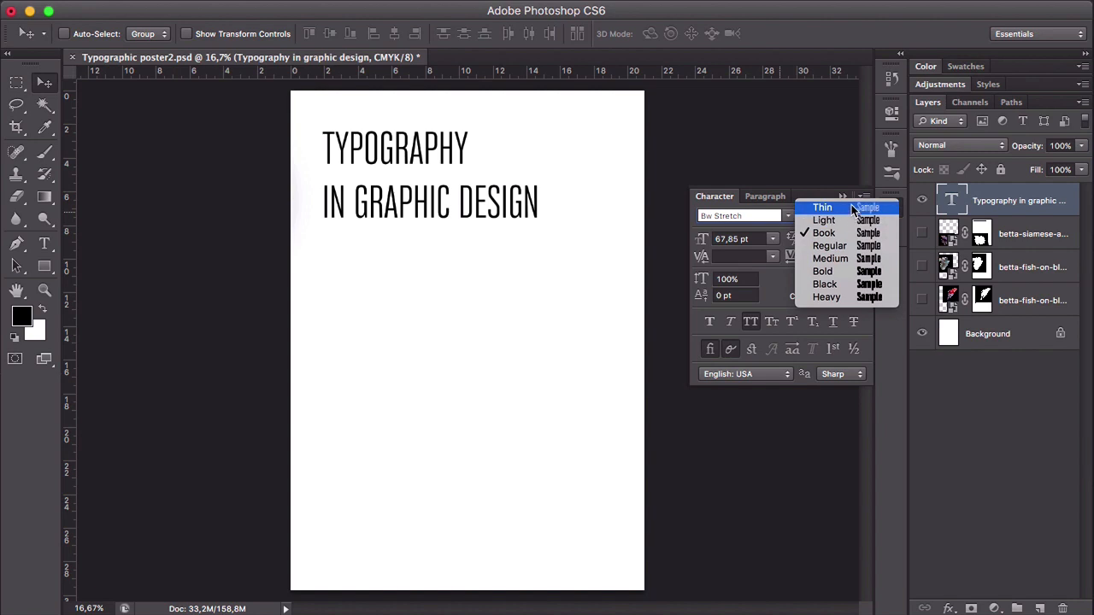
left_click(842, 236)
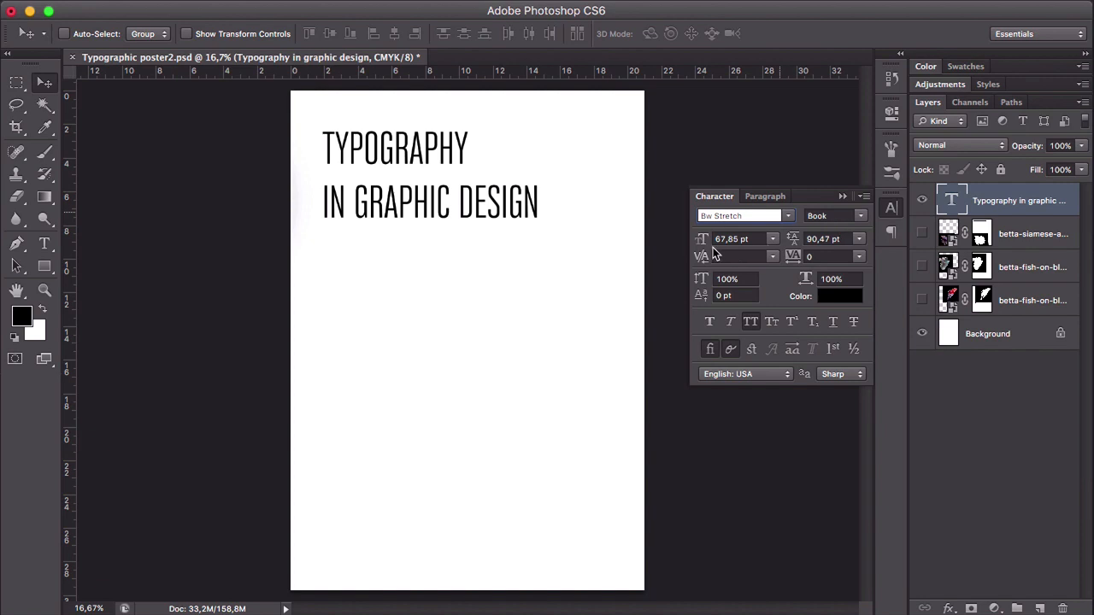
- Set the heading's font style to Heavy and increase its size to 89.85 pt
left_click(859, 219)
left_click(859, 296)
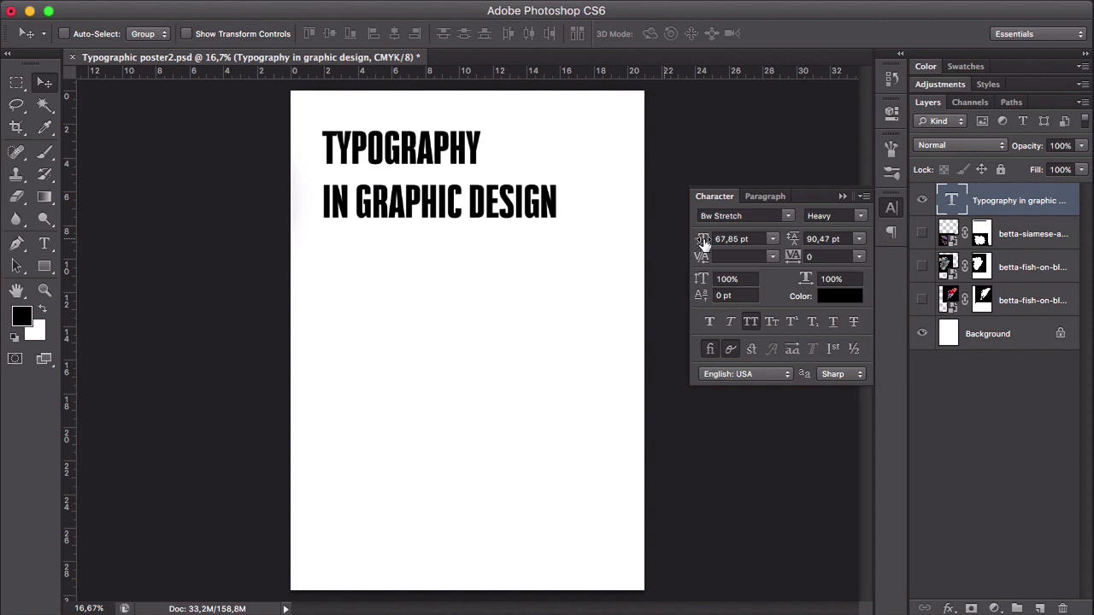
mouse_move(702, 242)
left_mouse_down()
mouse_move(678, 242)
mouse_move(749, 241)
mouse_move(679, 242)
mouse_move(720, 244)
left_mouse_up()
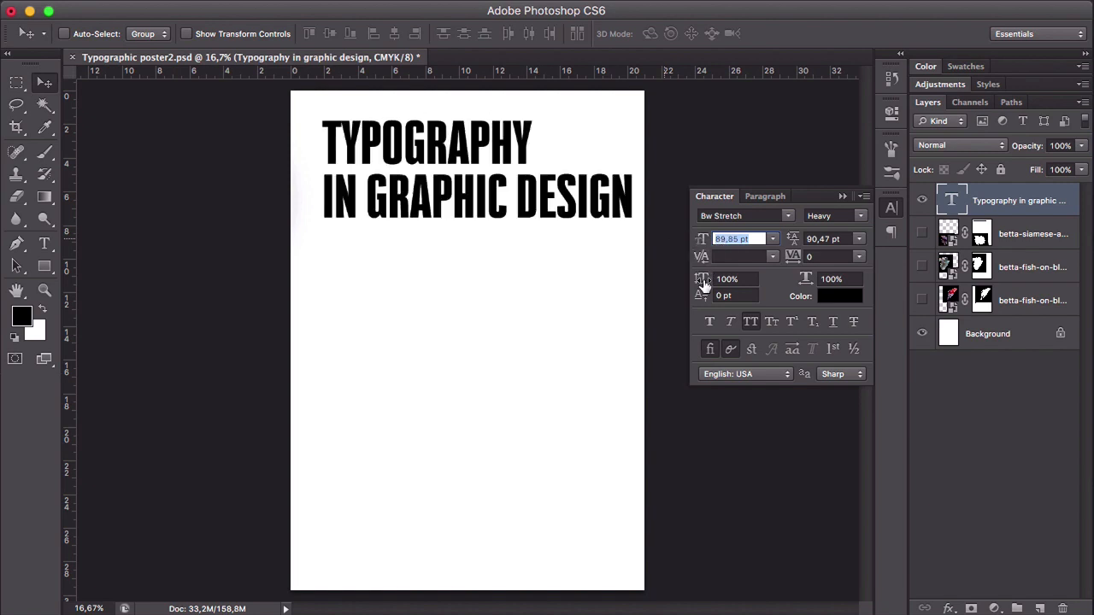
- Tighten the heading's leading to 82.47 pt and shift the text slightly toward the poster's left margin
left_click_drag(551, 198, 539, 205)
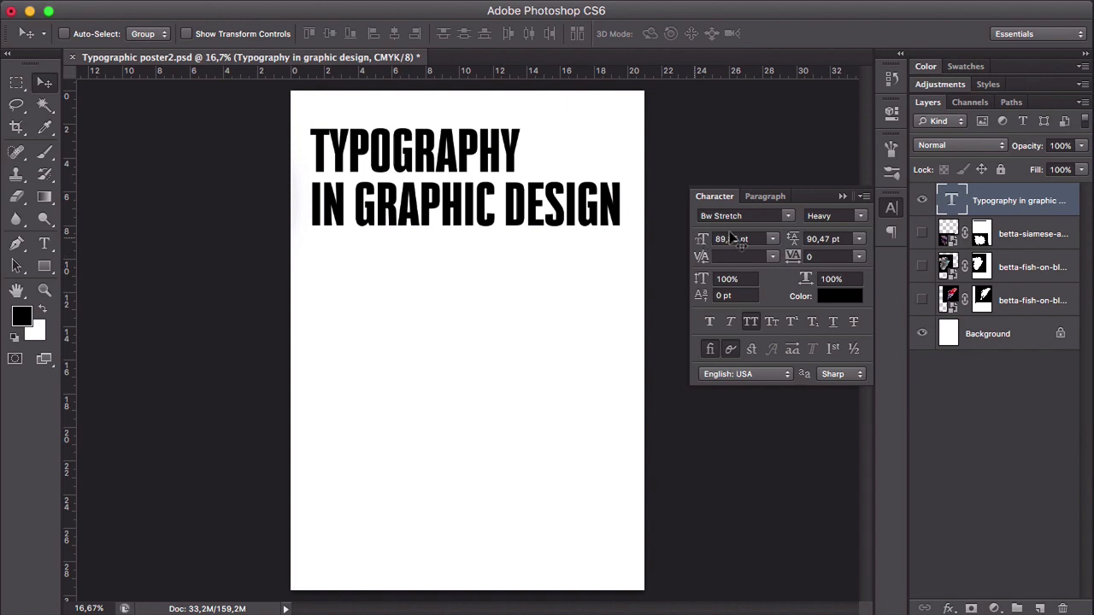
left_click_drag(794, 243, 767, 242)
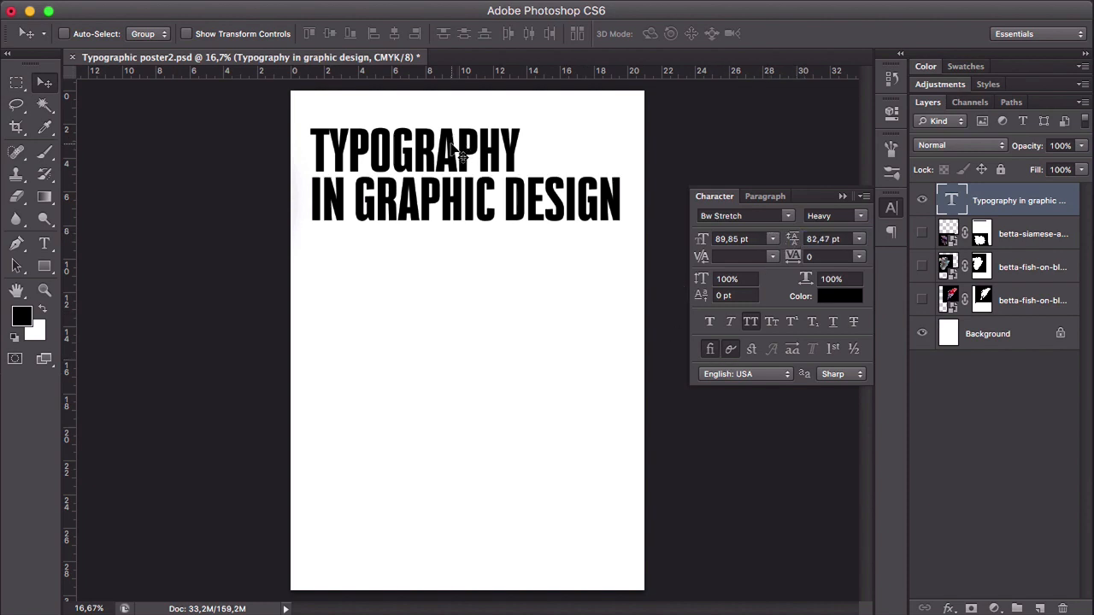
left_click_drag(470, 156, 467, 157)
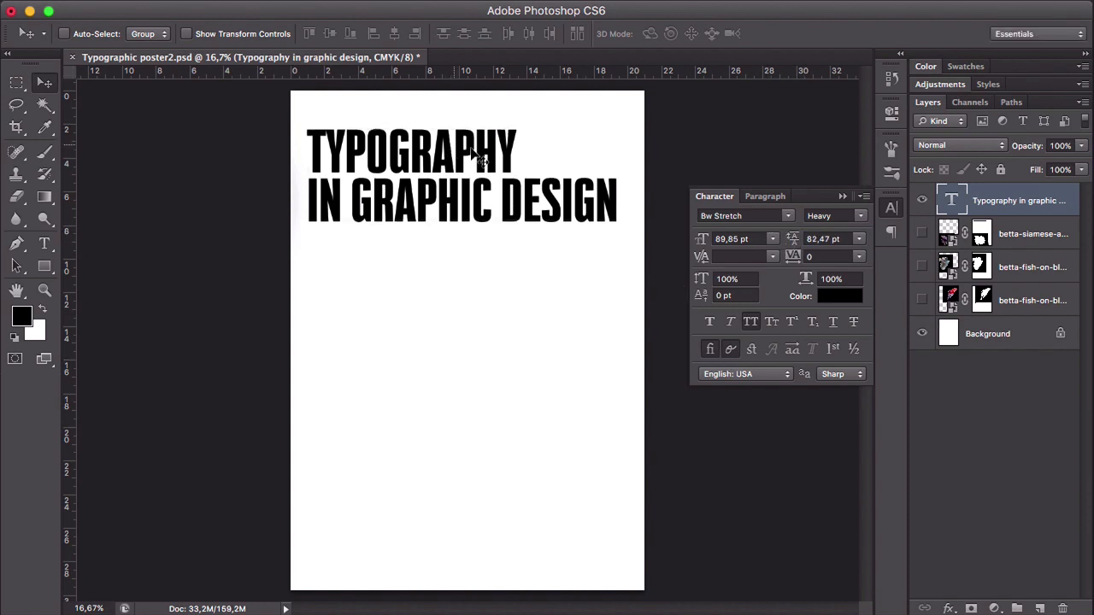
- Place the text cursor inside "TYPOGRAPHY" and try a kerning of -450 between its middle letters
left_click(703, 259)
left_click(661, 229)
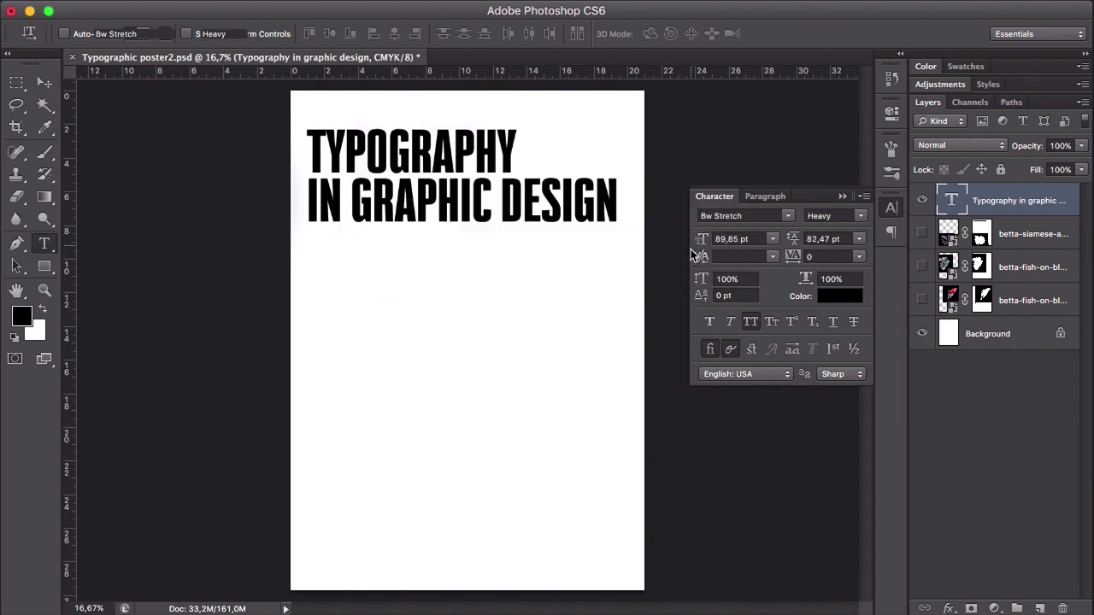
left_click(699, 258)
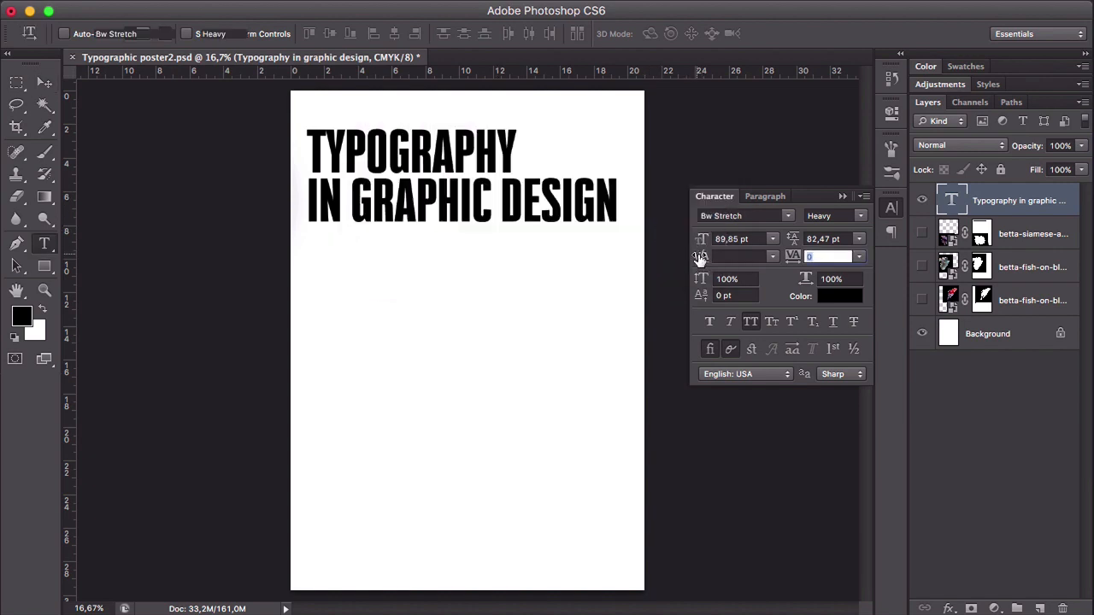
left_click(400, 157)
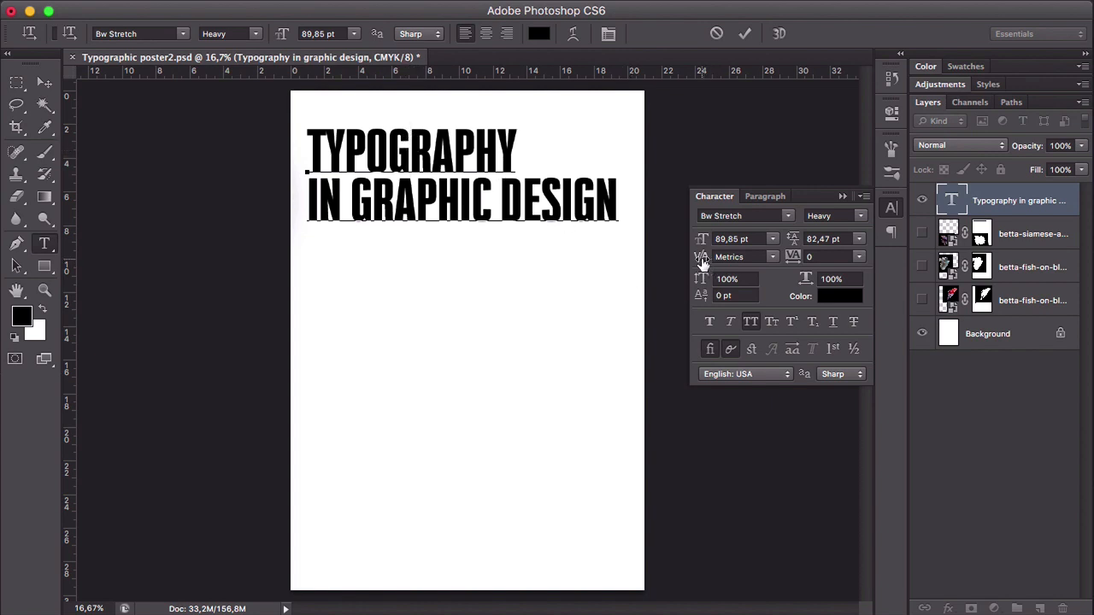
left_click_drag(701, 261, 769, 260)
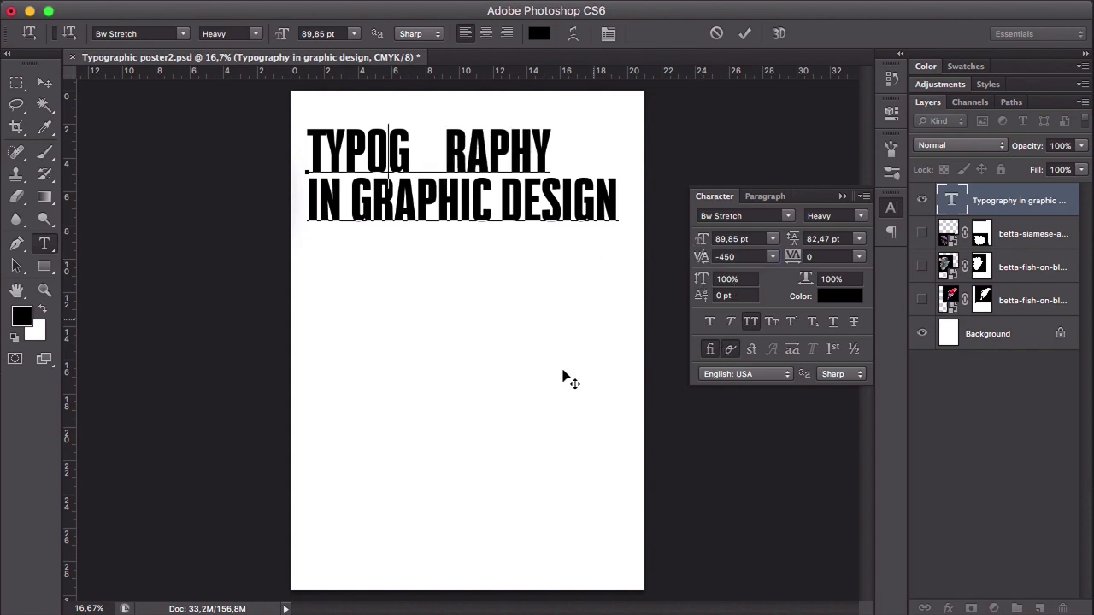
- Reset the kerning inside "TYPOGRAPHY" to 0 and finish editing the text
double_click(732, 260)
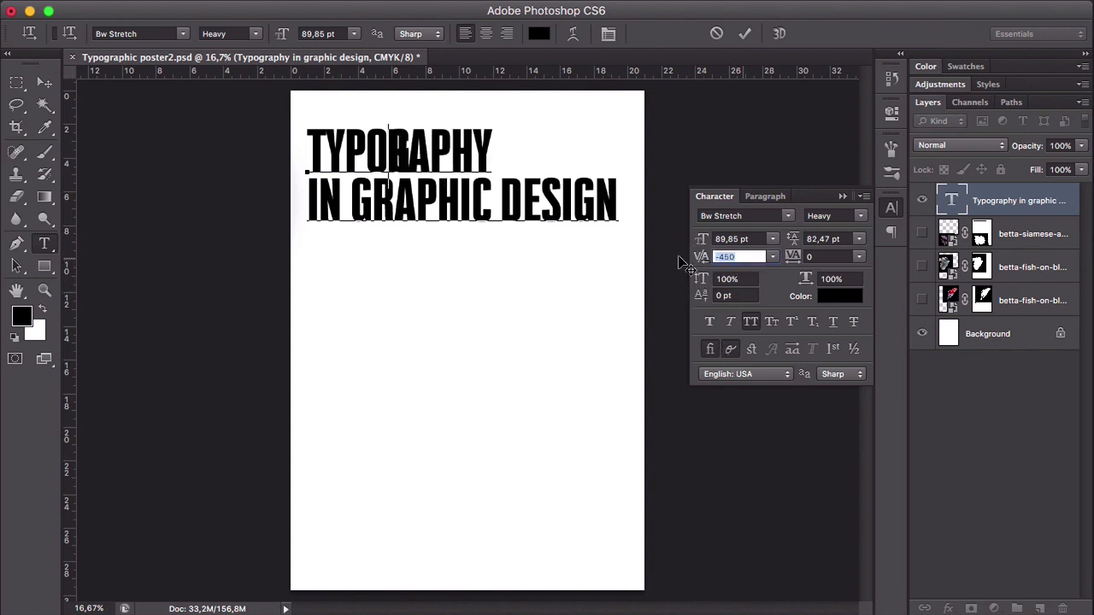
type("0")
key("Return")
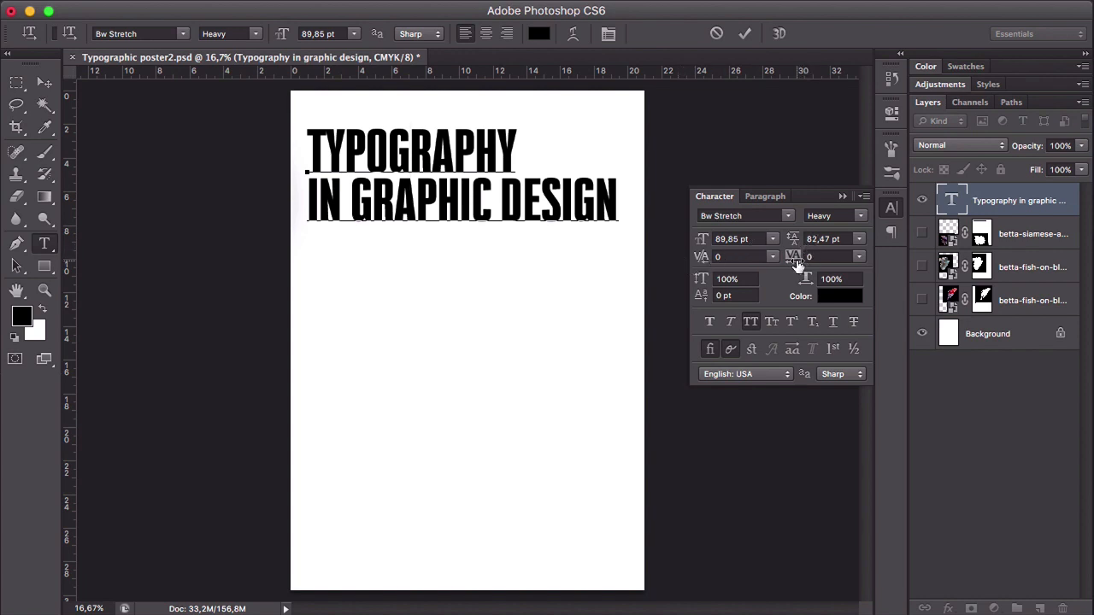
left_click(44, 82)
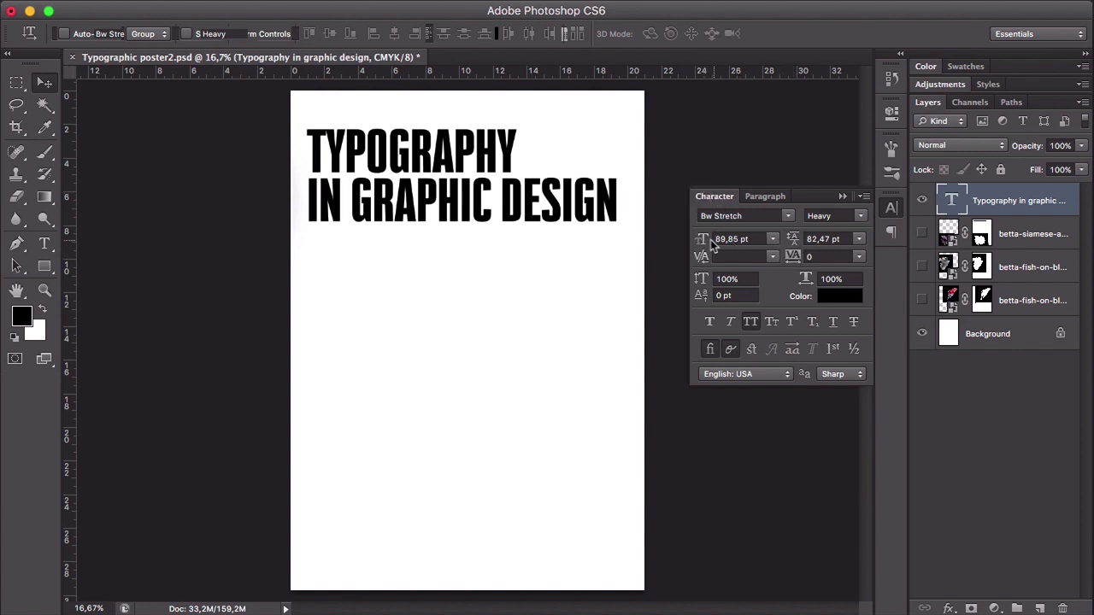
- Reduce the heading to 45.85 pt and try trackings of 820, 460 and 140 before resetting the tracking to 0
left_click_drag(711, 242, 665, 248)
left_click_drag(790, 259, 809, 352)
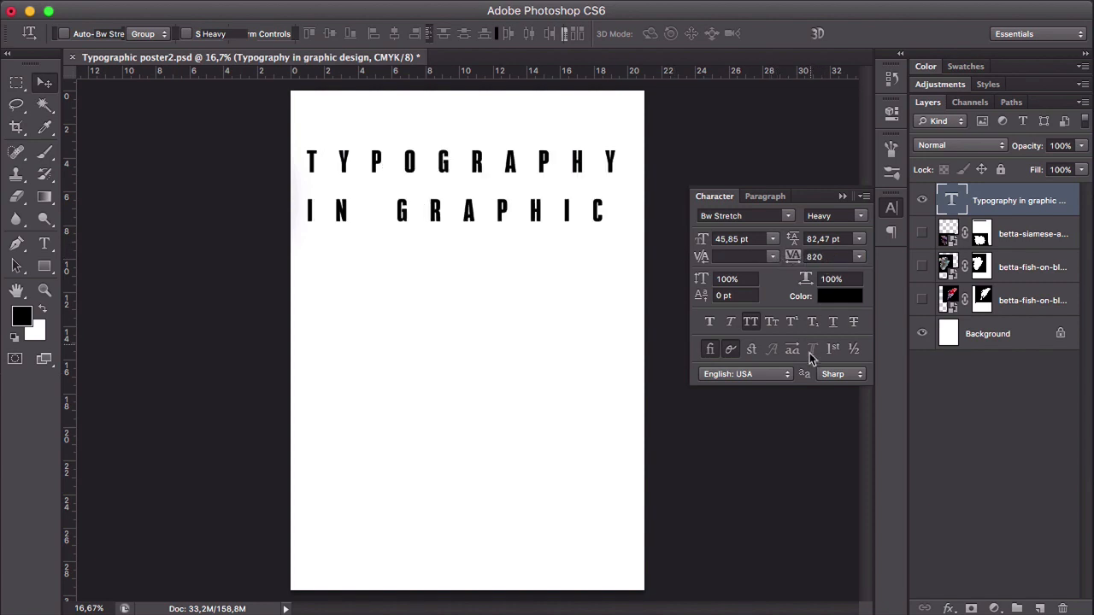
left_click_drag(794, 261, 771, 358)
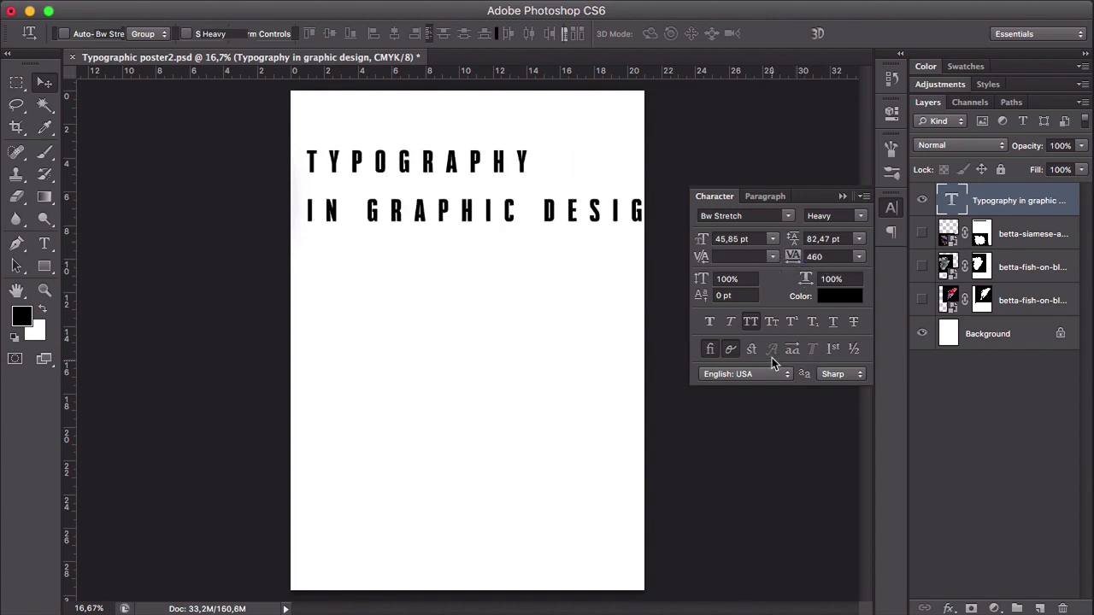
left_click_drag(793, 260, 756, 259)
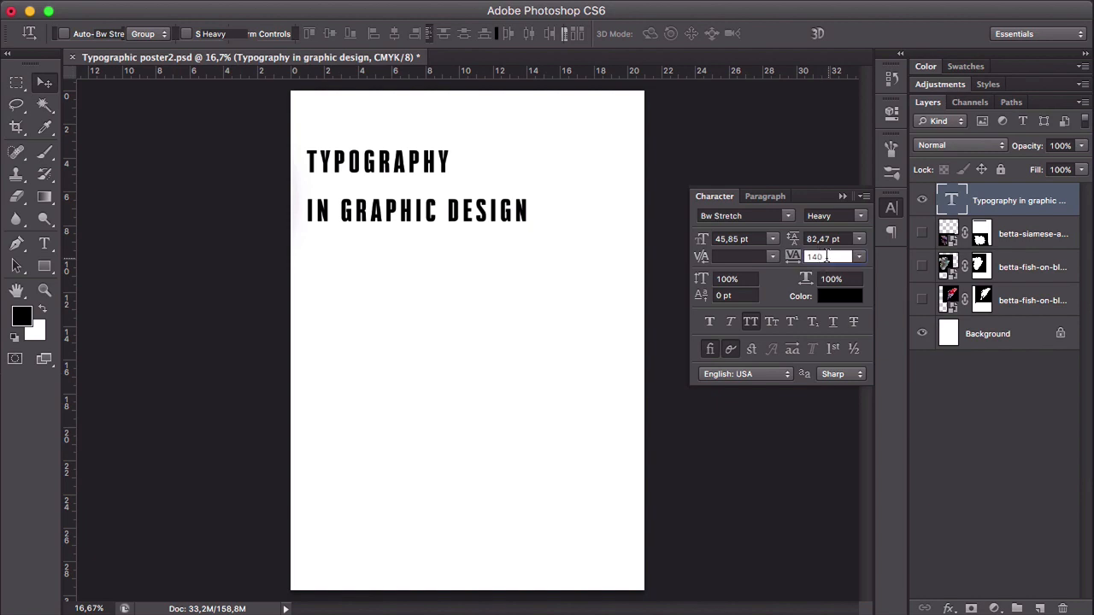
type("0")
key("Return")
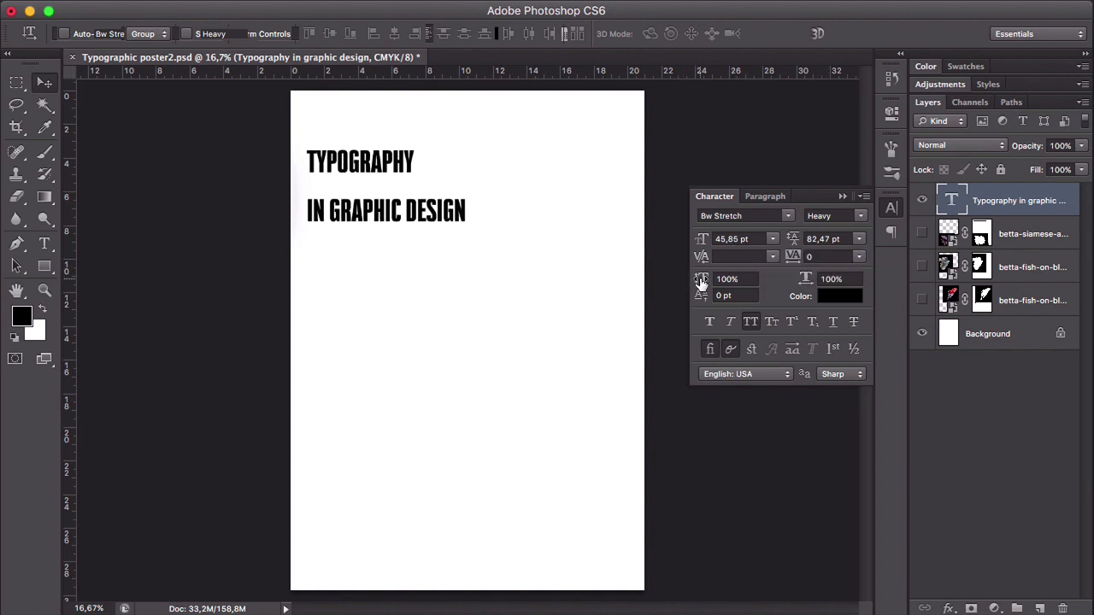
- Try stretching the heading to 115% vertical scale and 146% horizontal scale
left_click_drag(699, 282, 884, 282)
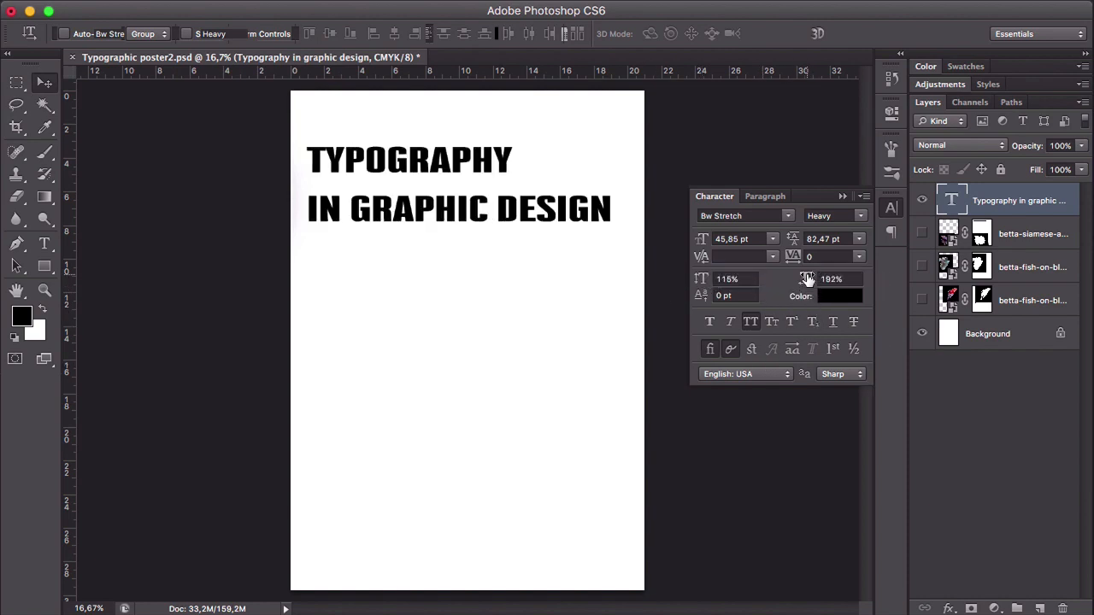
left_click_drag(806, 279, 654, 282)
- Reset the heading's vertical and horizontal scale to 100% and its baseline shift to 0 pt
left_click(728, 278)
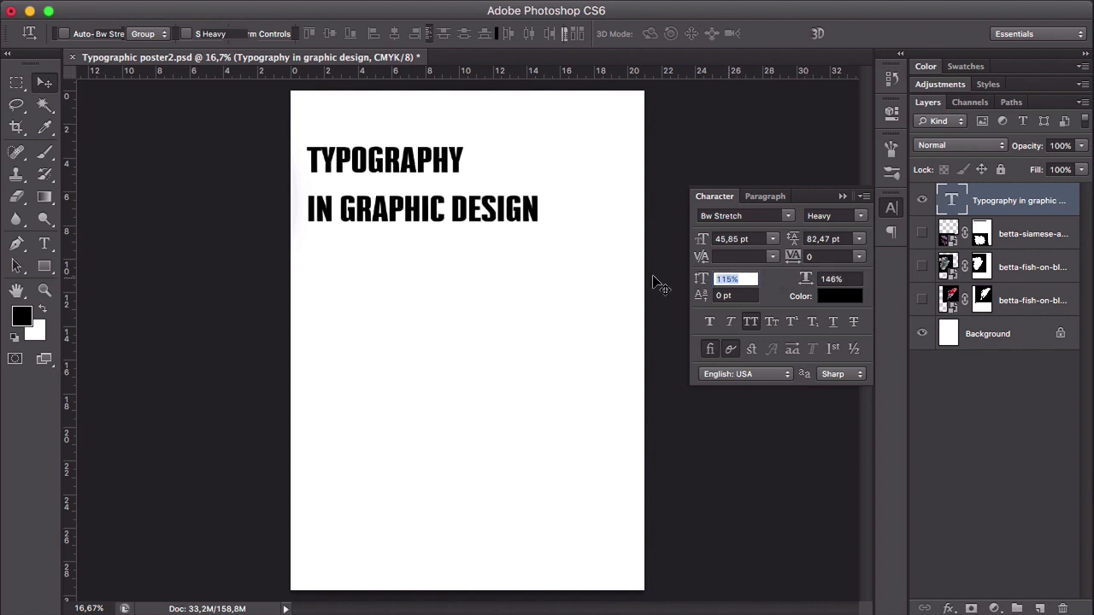
type("100")
key("Tab")
type("1")
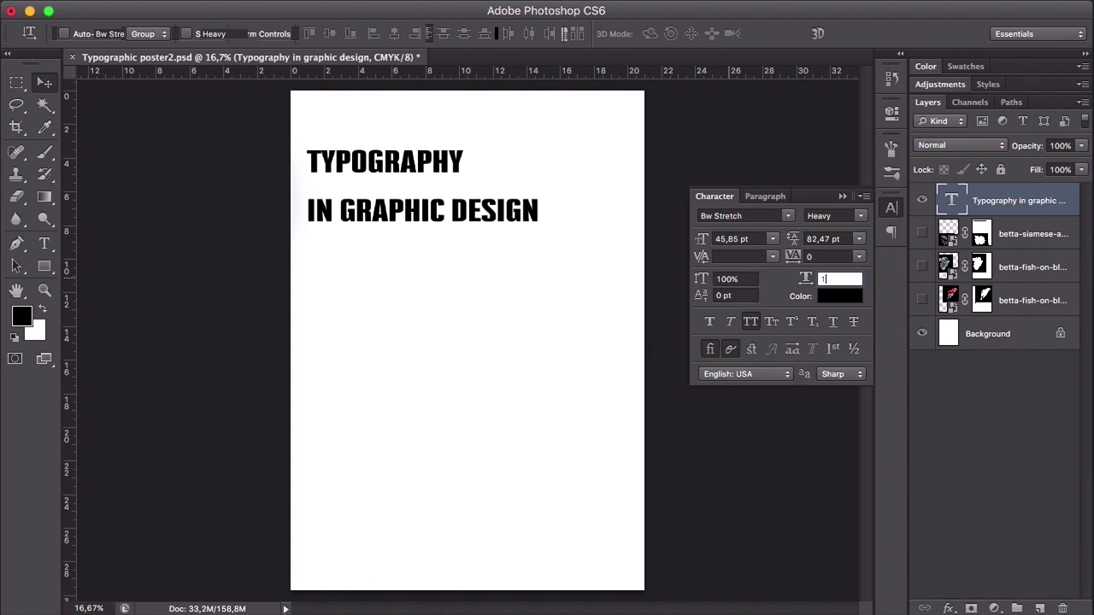
key("Tab")
type("00")
left_click_drag(849, 279, 784, 283)
type("100")
key("Return")
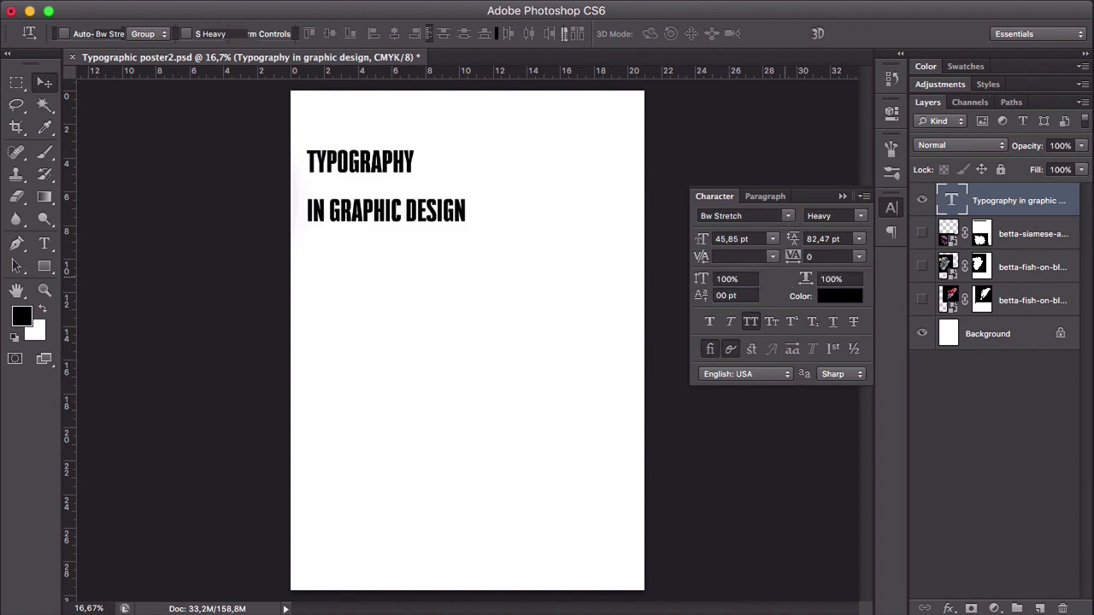
left_click(725, 296)
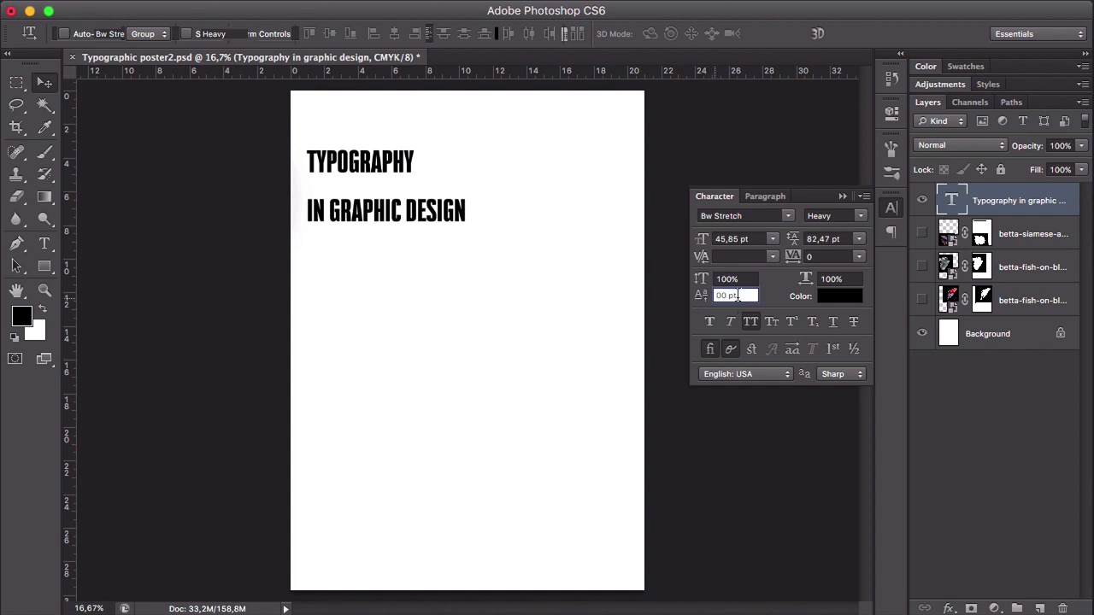
type("0")
- Increase the heading's font size to 68.85 pt
left_click_drag(703, 244, 723, 242)
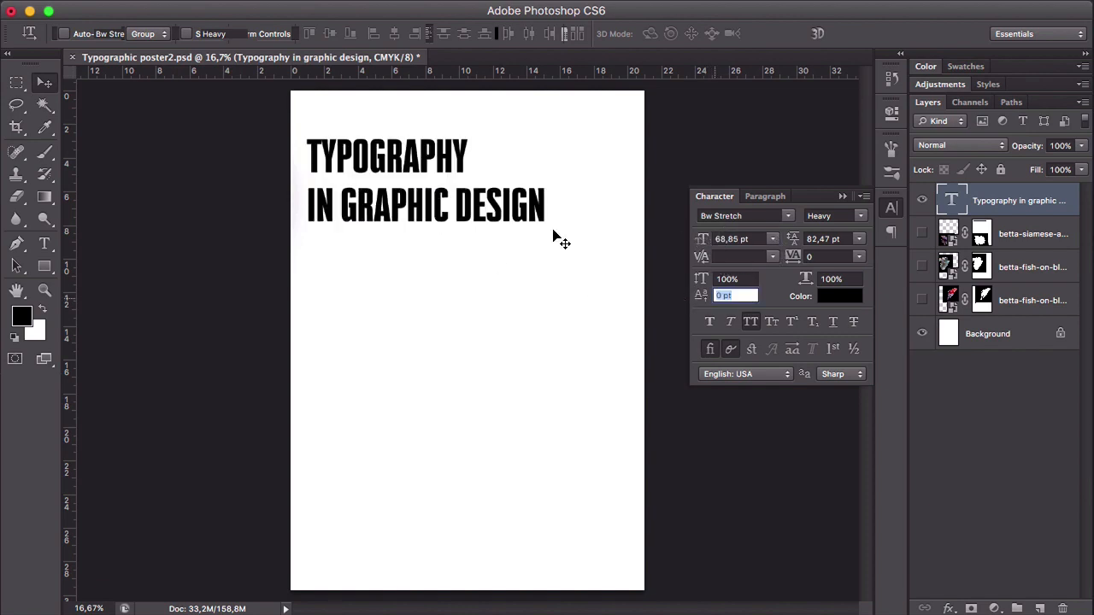
left_click(44, 89)
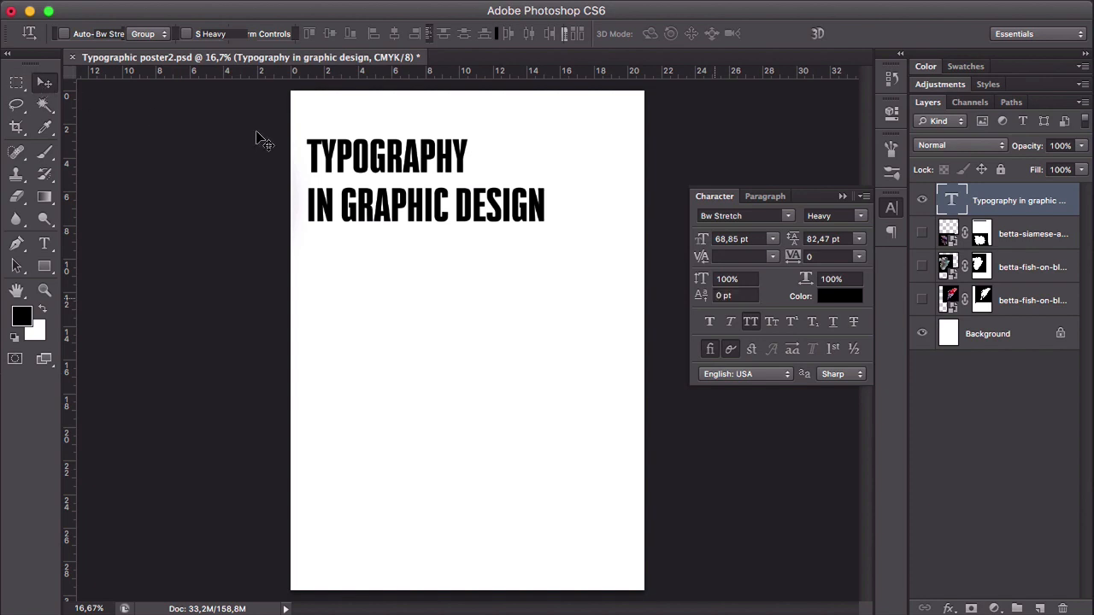
- Try a baseline shift of -20 pt on the letter P in "TYPOGRAPHY" and undo it
key("t")
left_click(416, 154)
double_click(421, 154)
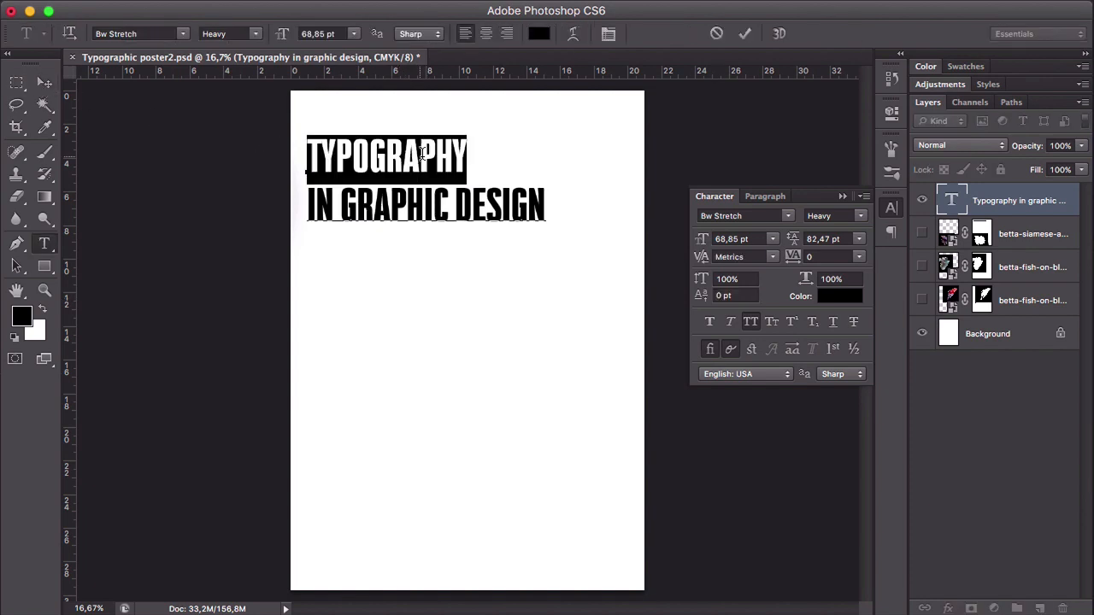
triple_click(459, 151)
left_click(459, 152)
triple_click(463, 151)
left_click(422, 152)
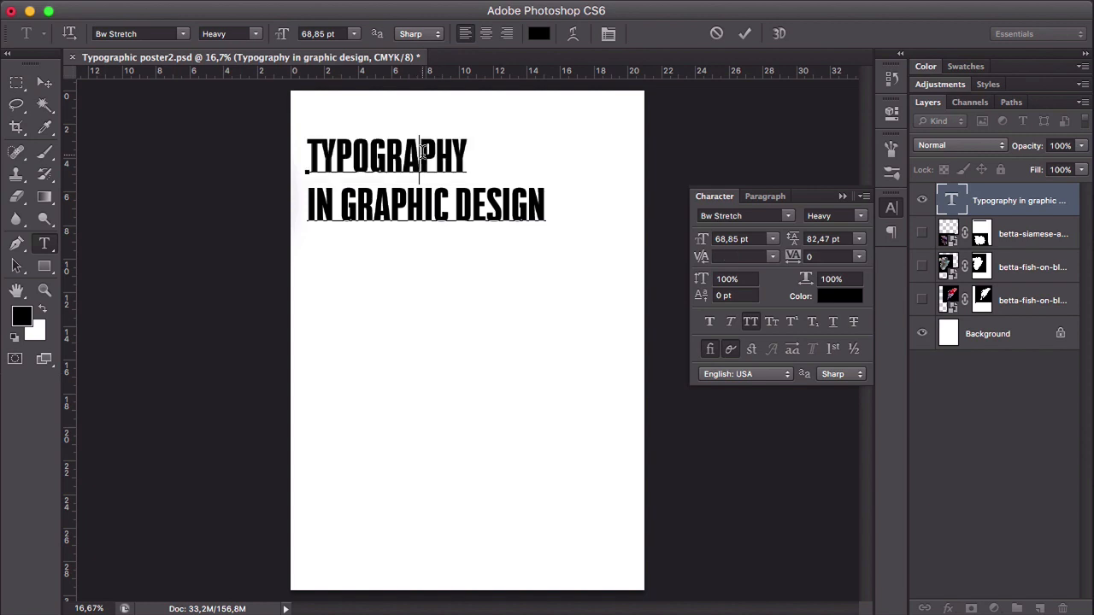
left_click_drag(420, 152, 434, 154)
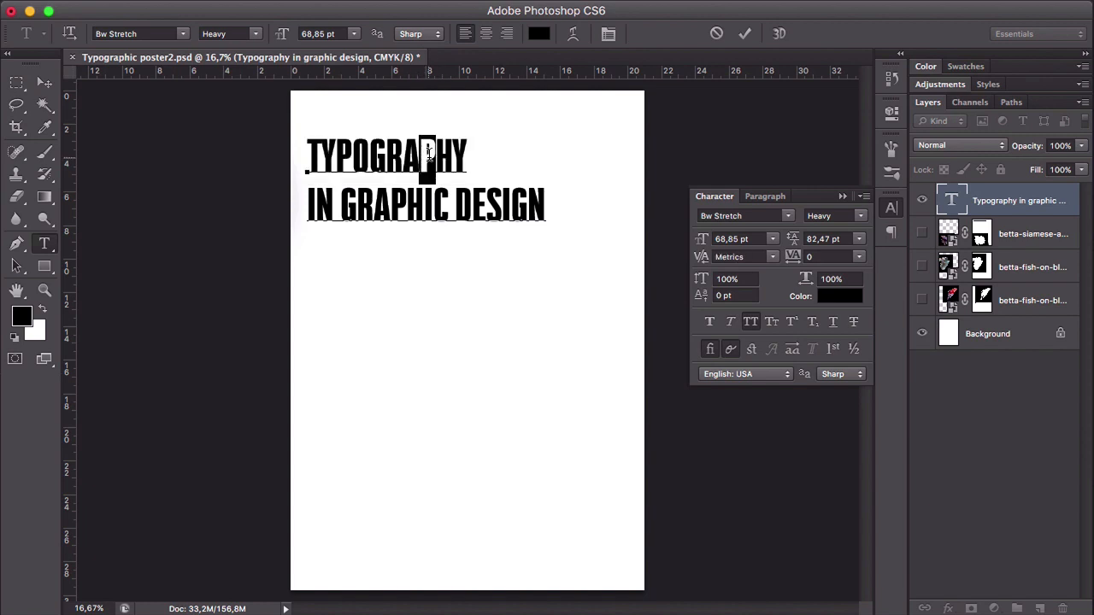
left_click(699, 297)
type("38")
key("Return")
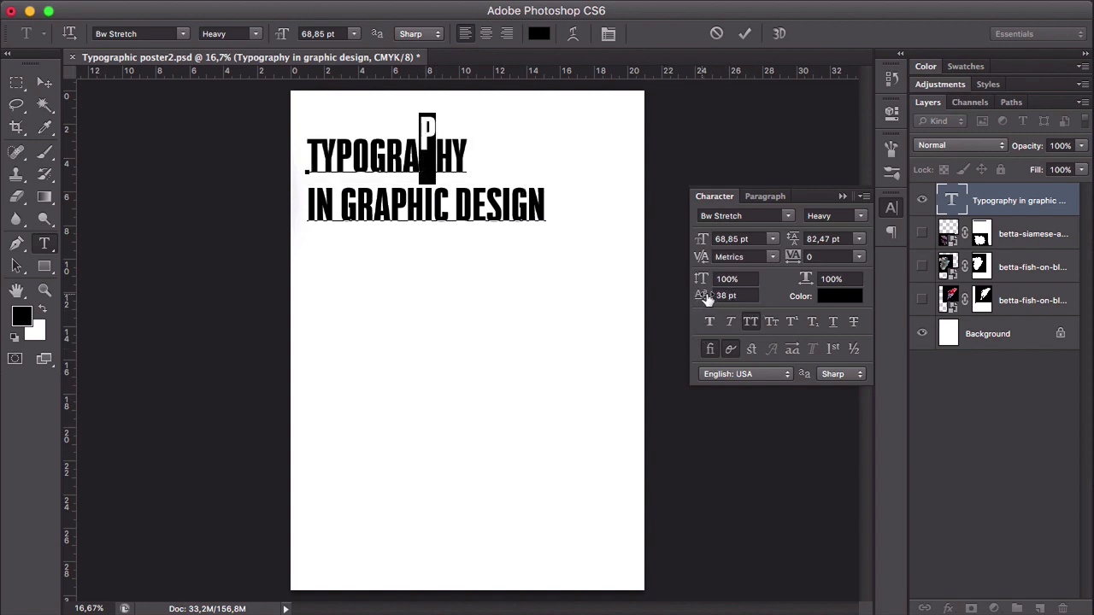
left_click_drag(706, 297, 655, 301)
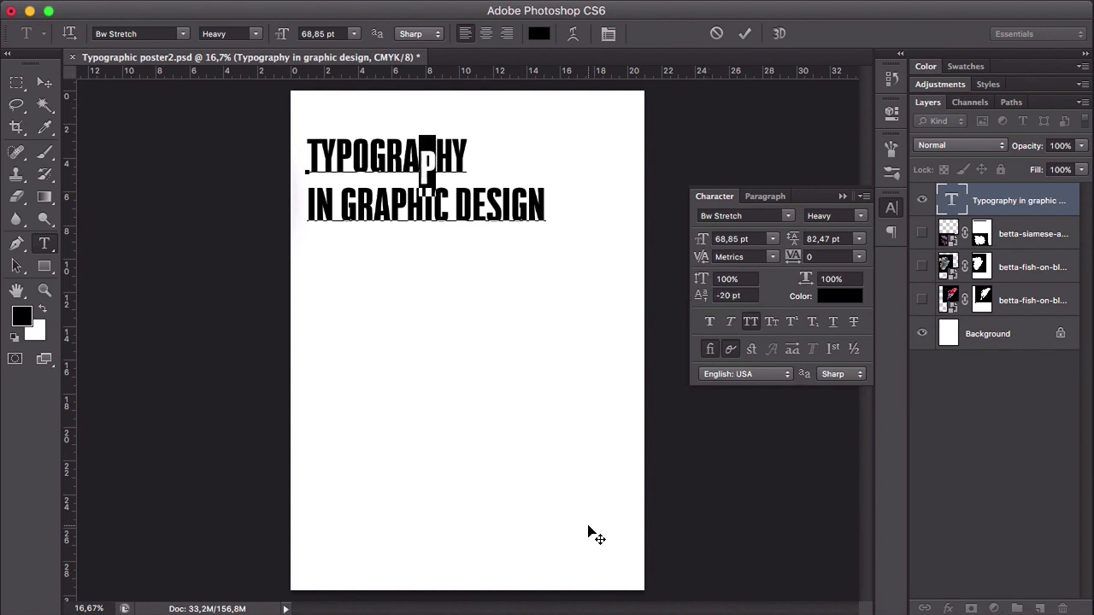
left_click(45, 85)
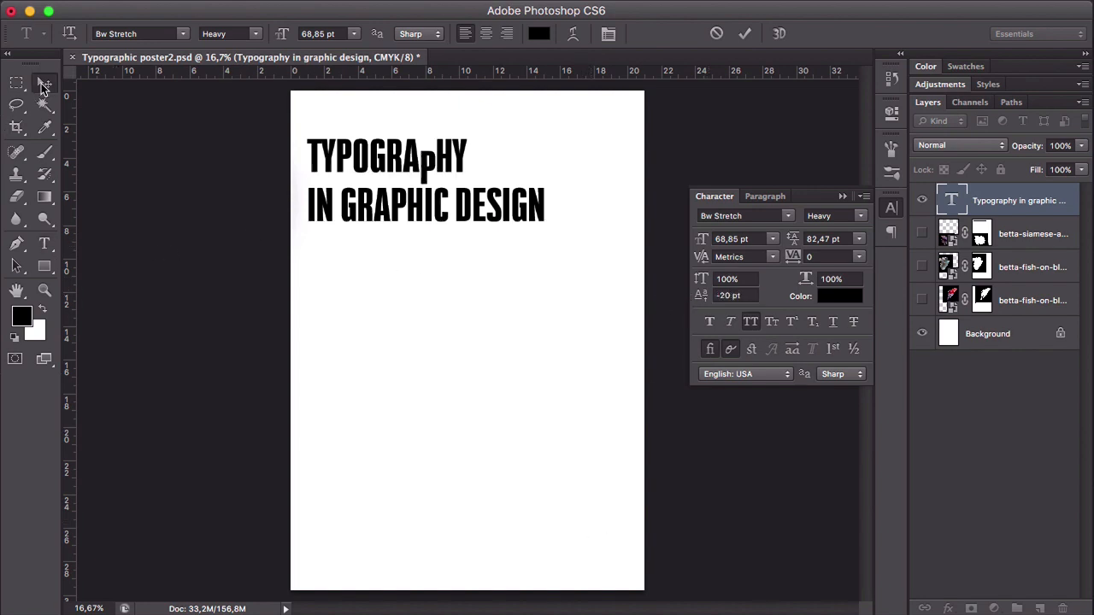
key("super+z")
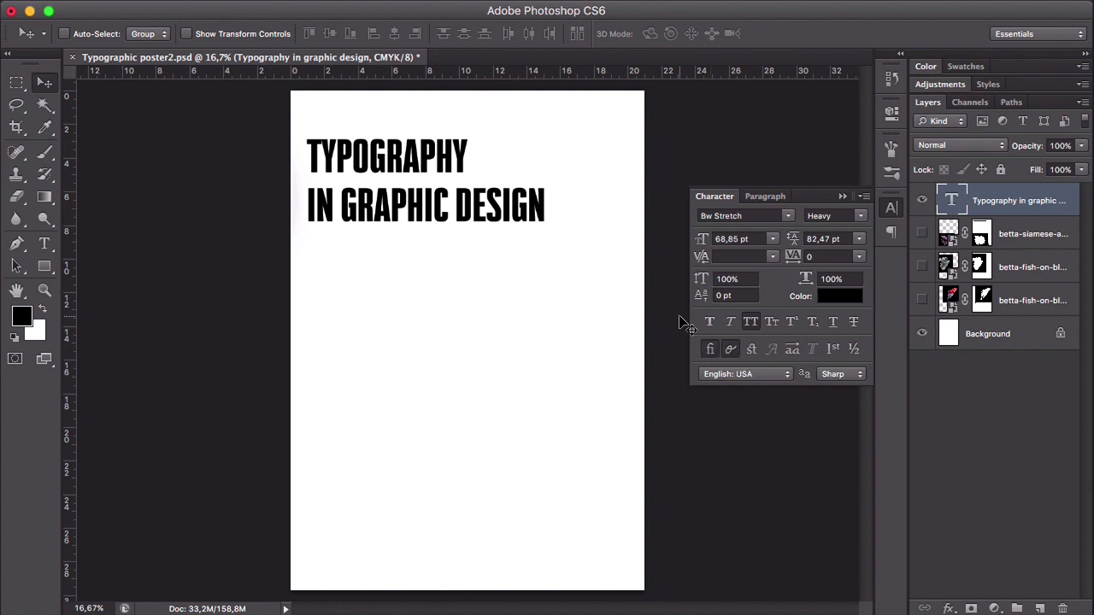
- Apply faux bold and faux italic to the whole heading
left_click(709, 321)
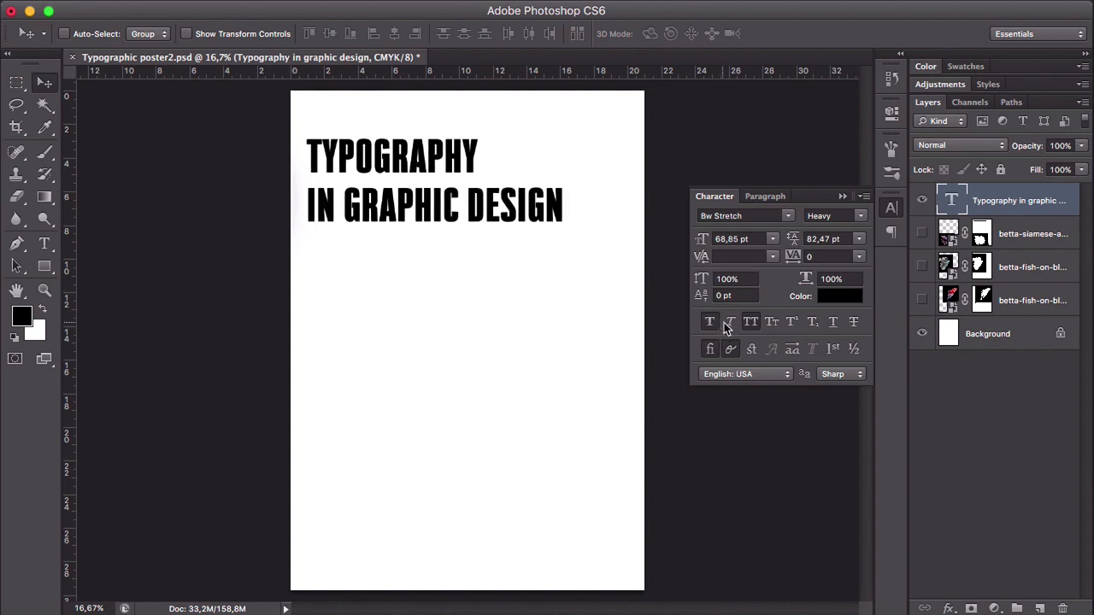
left_click(730, 321)
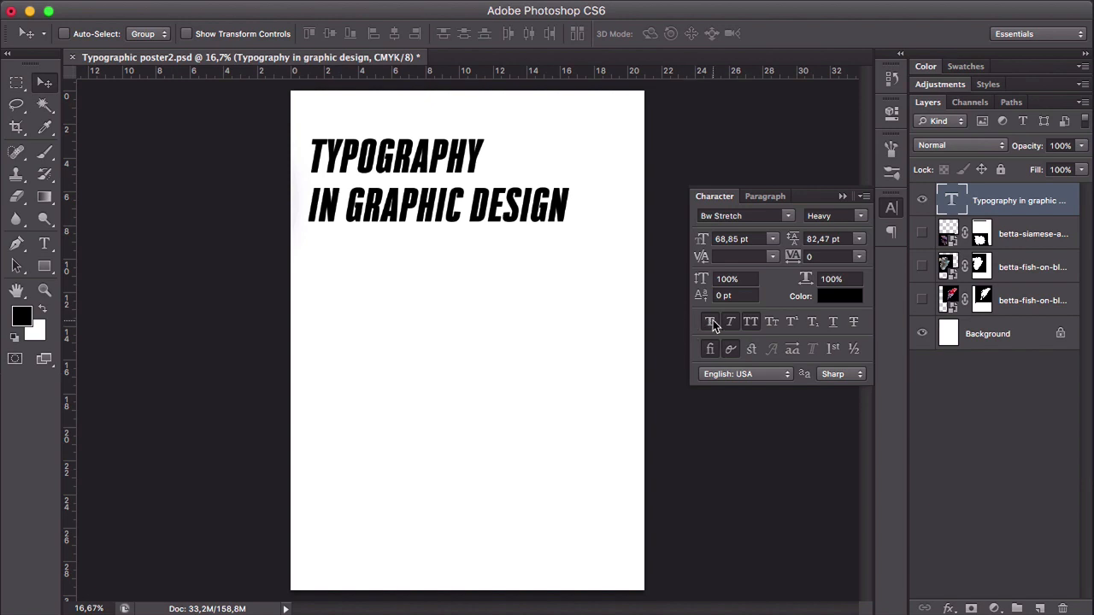
- Remove faux bold and faux italic from the whole "TYPOGRAPHY IN GRAPHIC DESIGN" heading
left_click(709, 348)
left_click(728, 321)
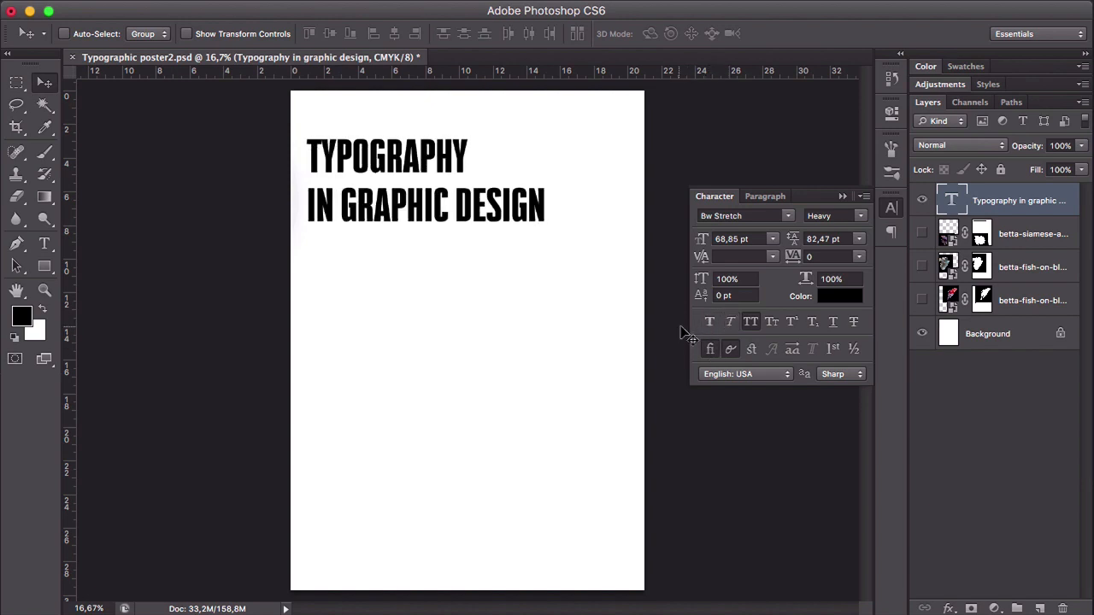
- Try the heading in normal case and in small caps, and restore all caps
left_click(750, 323)
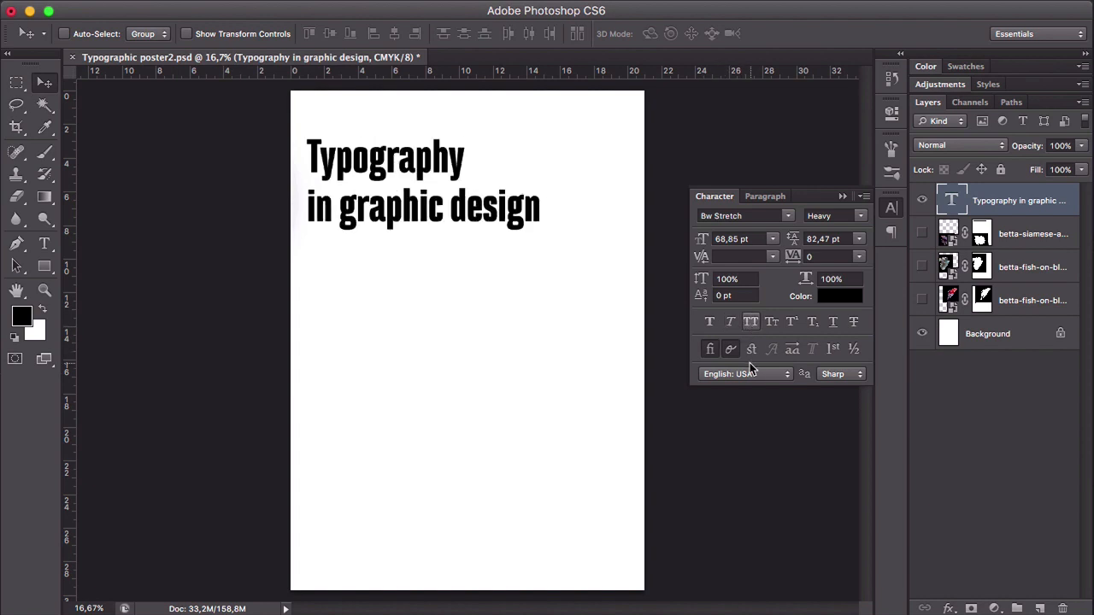
left_click(750, 322)
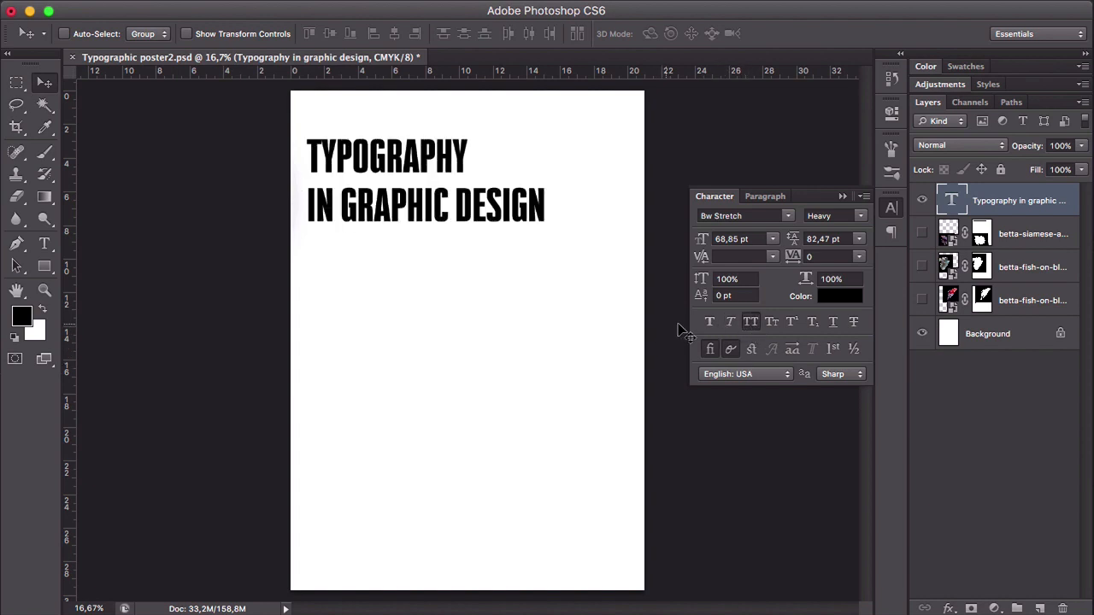
left_click(773, 324)
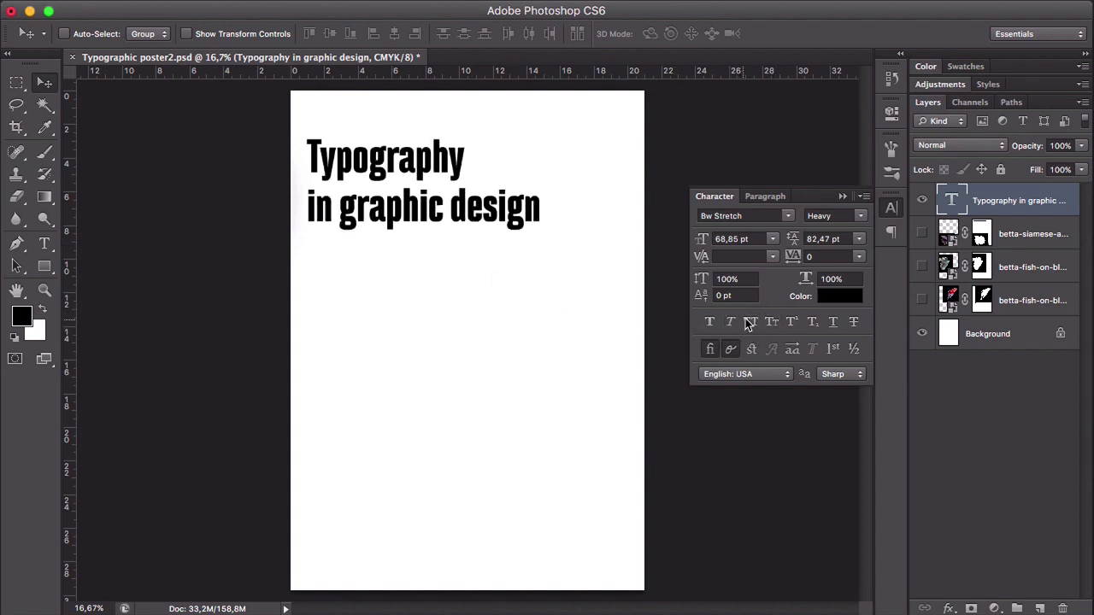
left_click(749, 322)
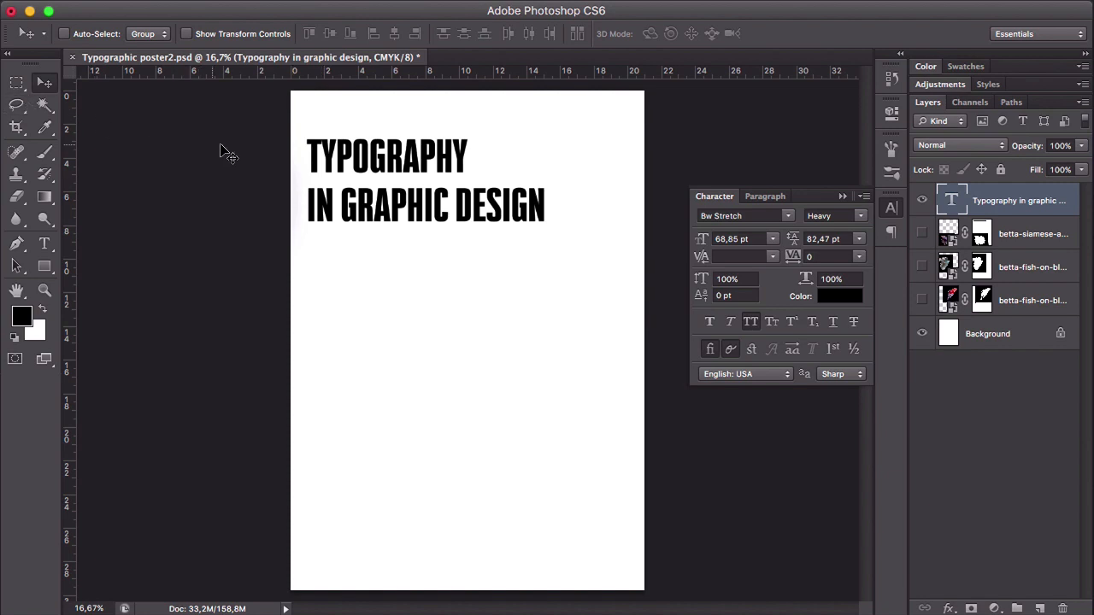
- Set the letters "PHY" at the end of "TYPOGRAPHY" as superscript
key("t")
left_click_drag(419, 156, 467, 145)
left_click(792, 322)
- Set the letter G in "TYPOGRAPHY" as subscript and commit the text edit
left_click(400, 147)
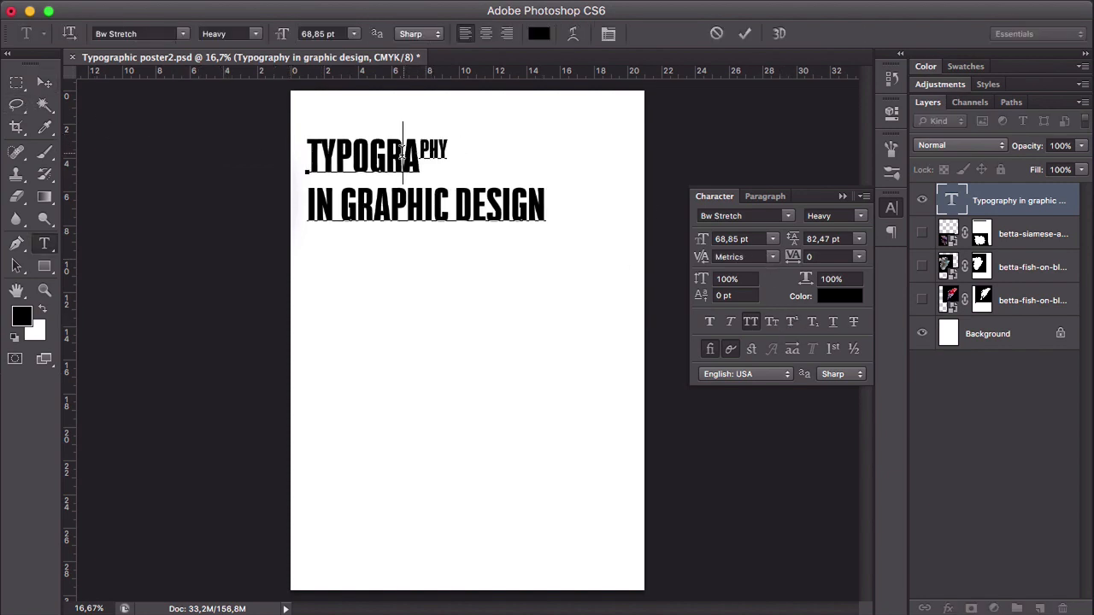
double_click(397, 152)
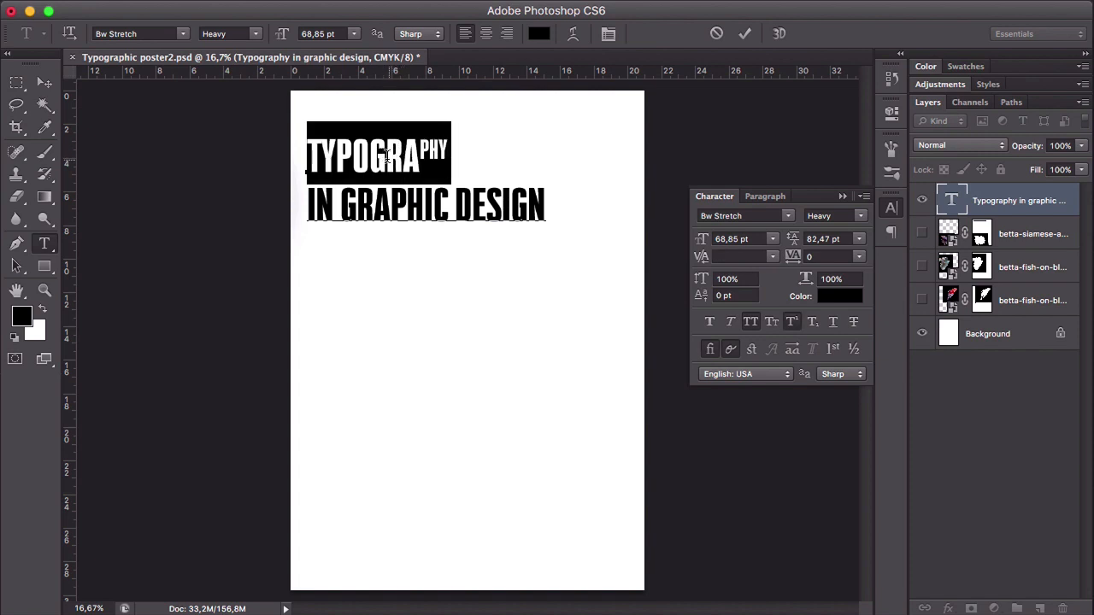
left_click(370, 150)
key("shift+Right")
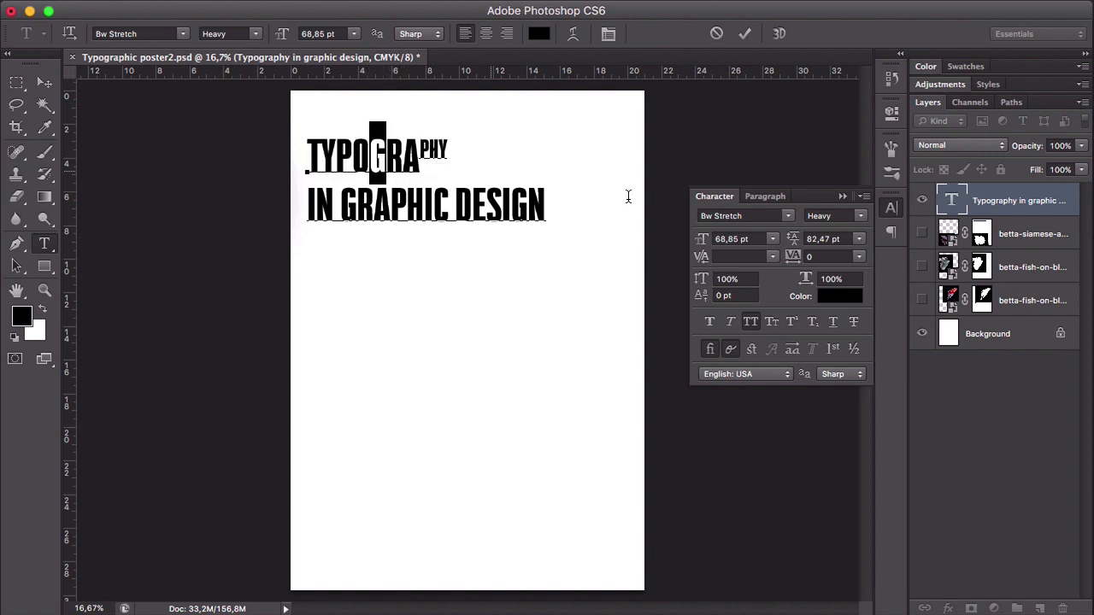
left_click(812, 321)
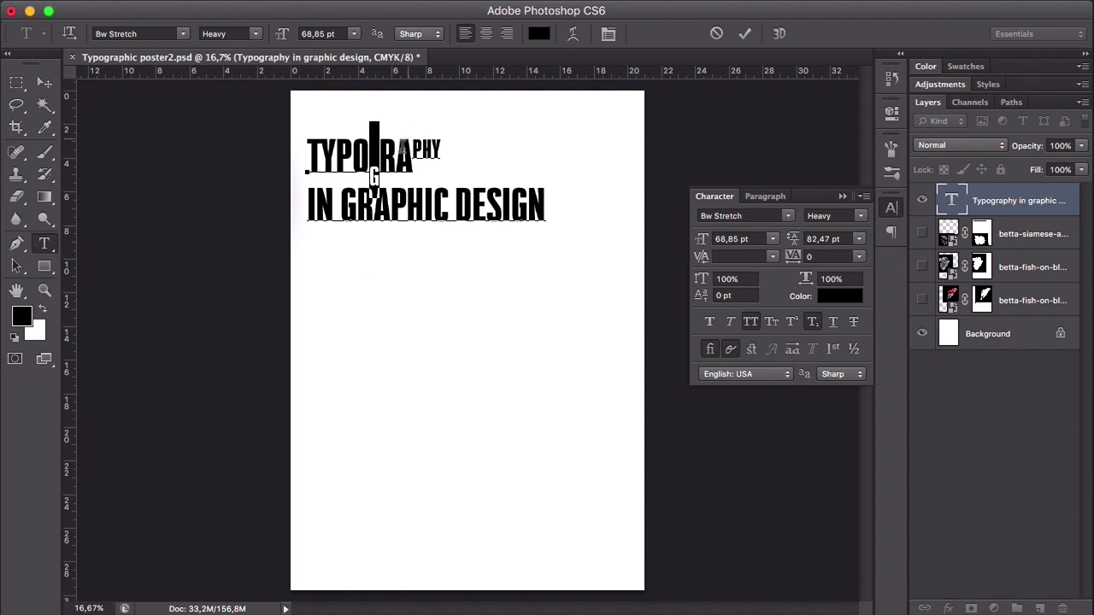
key("Right")
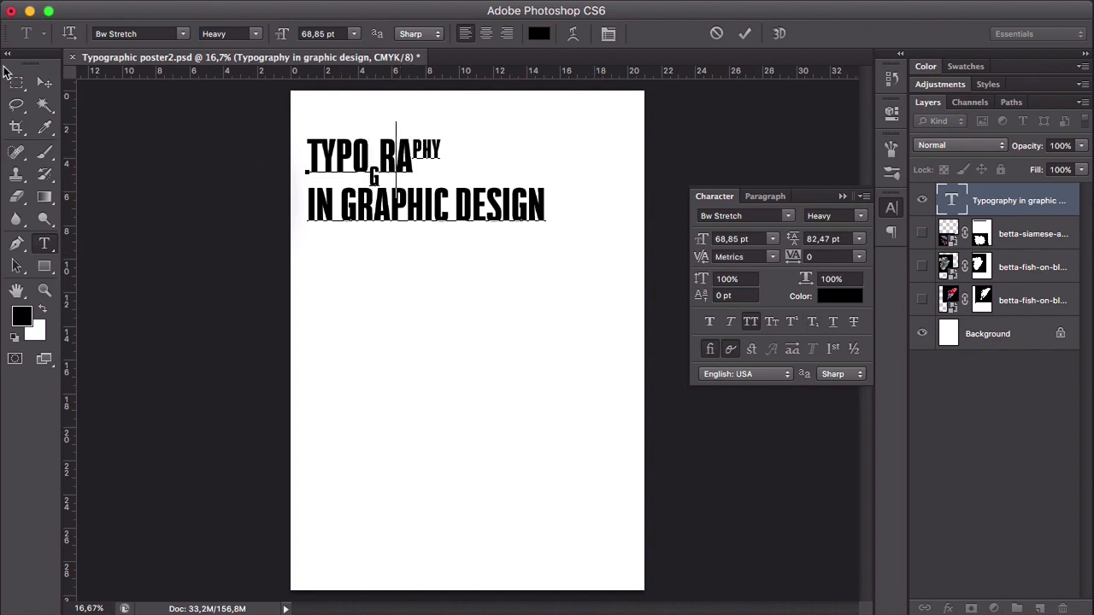
left_click(44, 82)
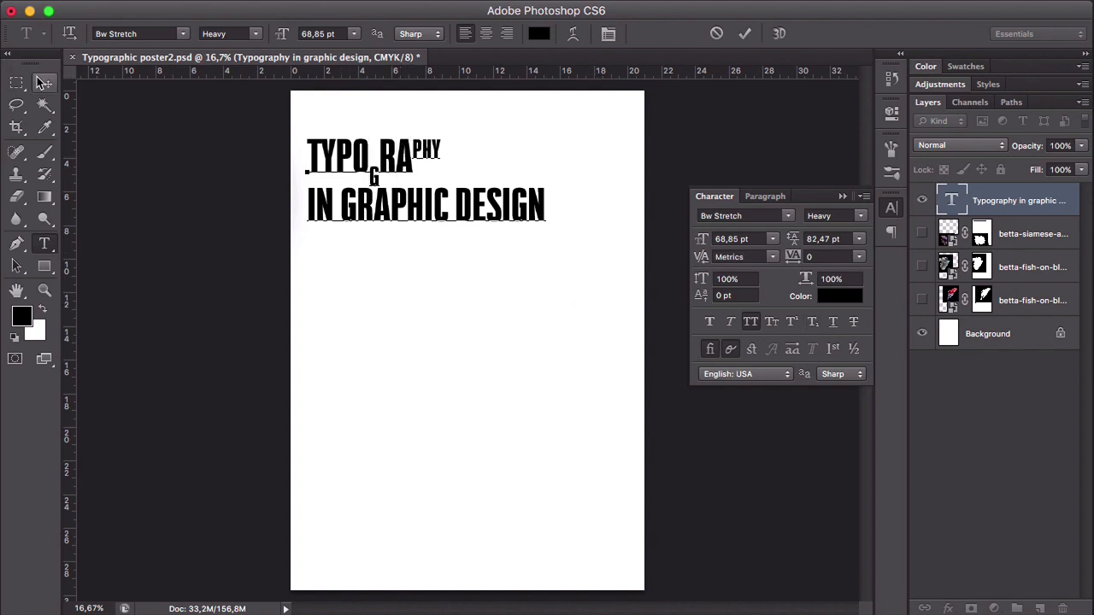
- Apply underline and strikethrough to the whole heading
left_click(835, 322)
left_click(853, 322)
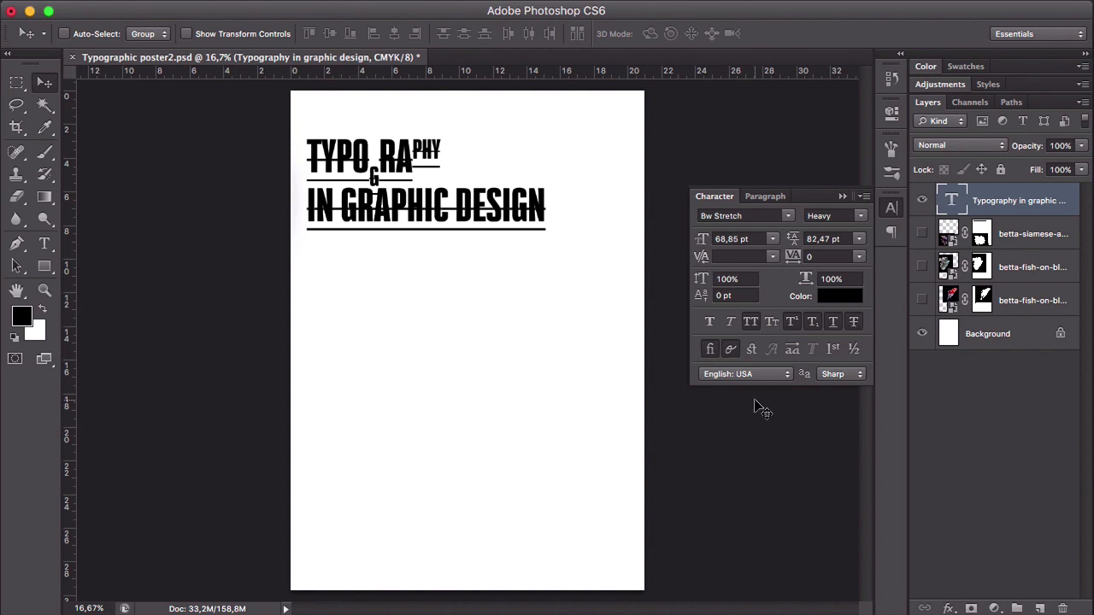
- Clear the superscript, subscript, underline and strikethrough formatting from the whole heading
left_click(795, 326)
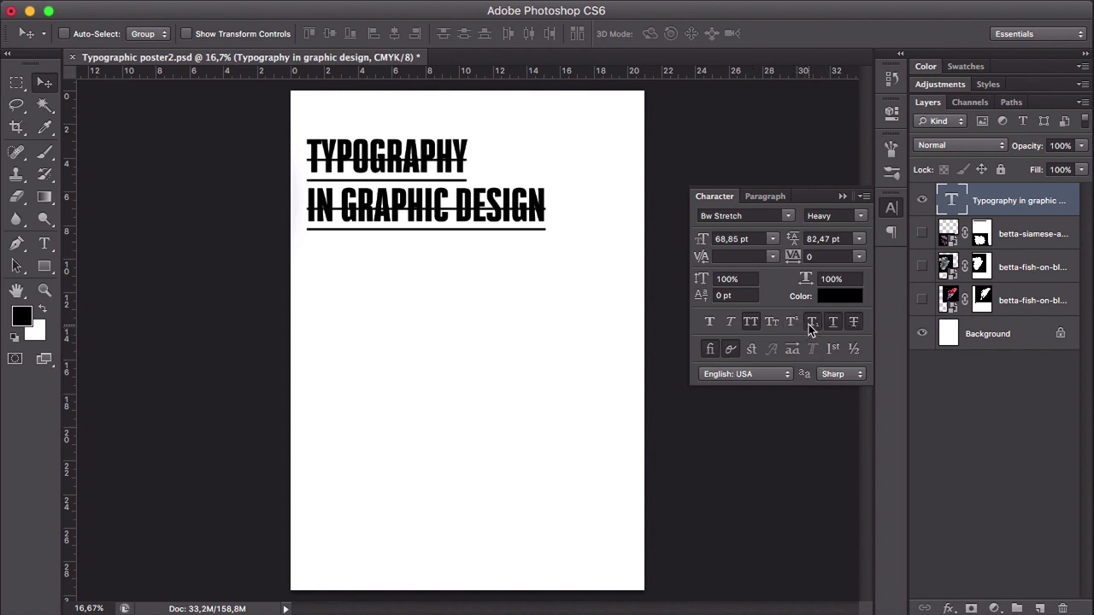
left_click(810, 324)
left_click(832, 324)
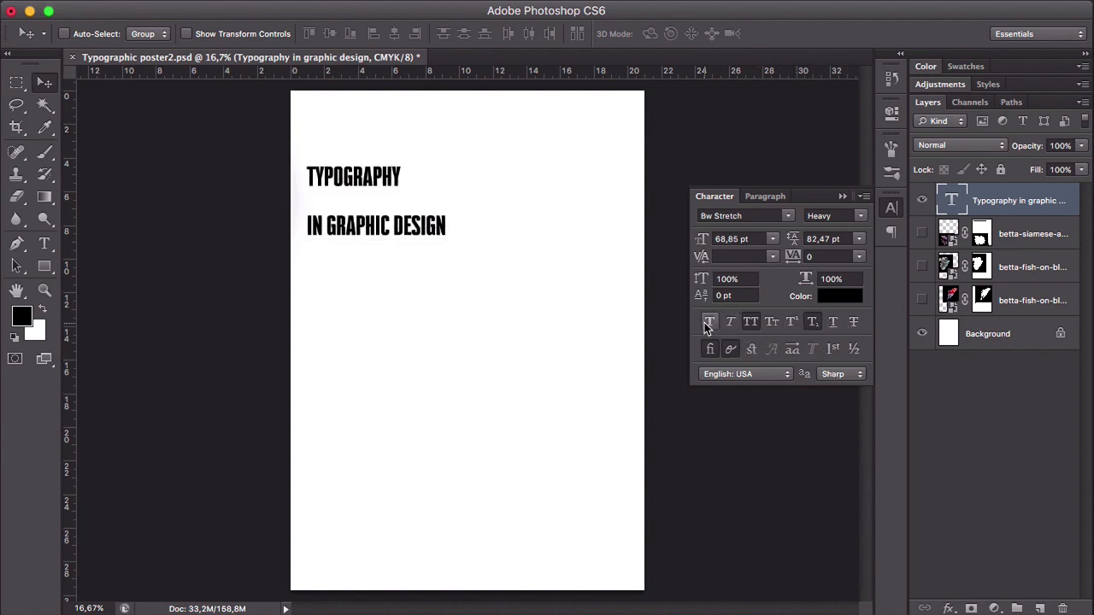
left_click(819, 321)
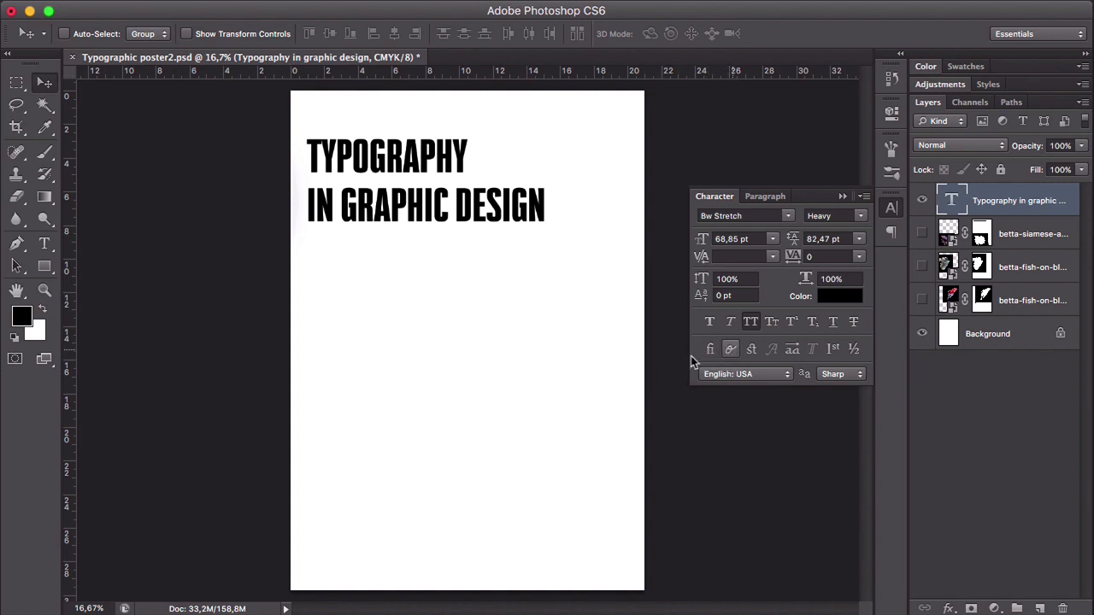
- Shift the heading slightly on the page and enable stylistic alternates for its letters
mouse_move(453, 178)
left_mouse_down()
mouse_move(484, 168)
mouse_move(468, 171)
left_mouse_up()
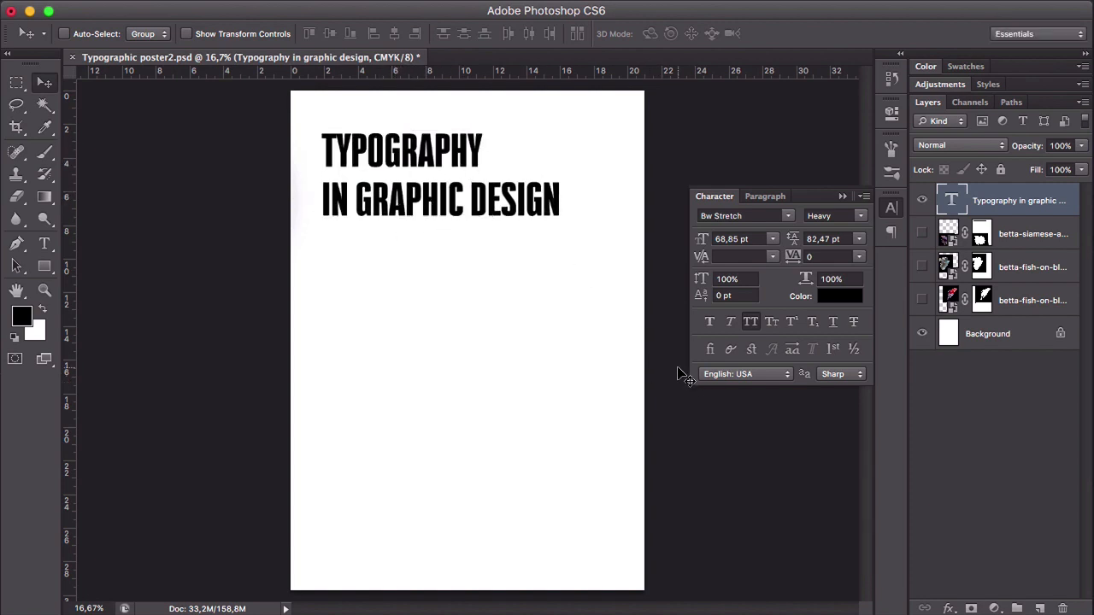
left_click(792, 350)
left_click_drag(501, 145, 502, 146)
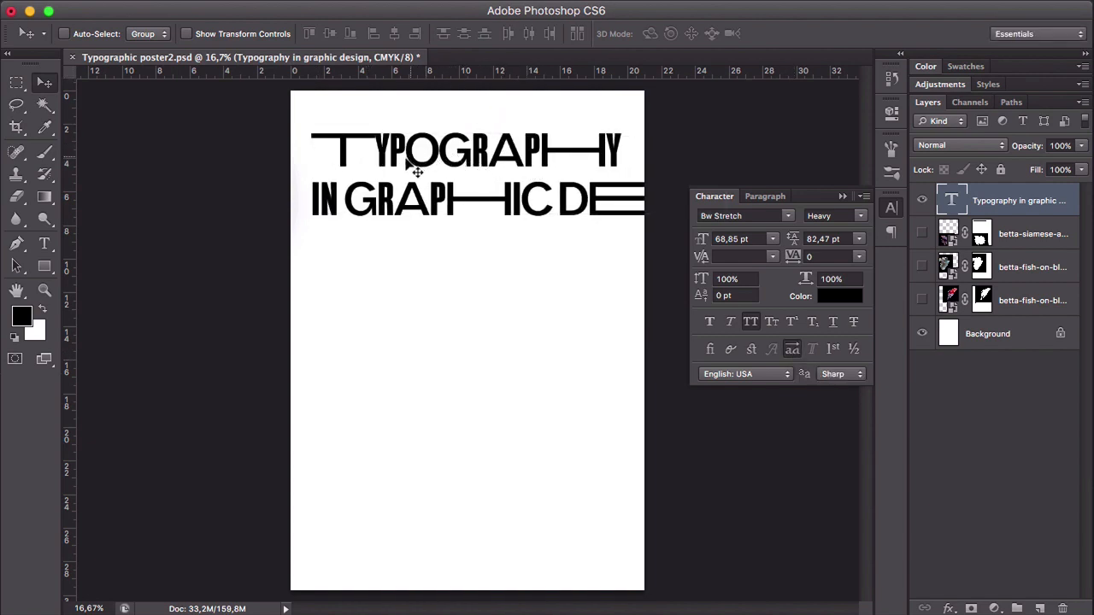
left_click(792, 349)
left_click(791, 349)
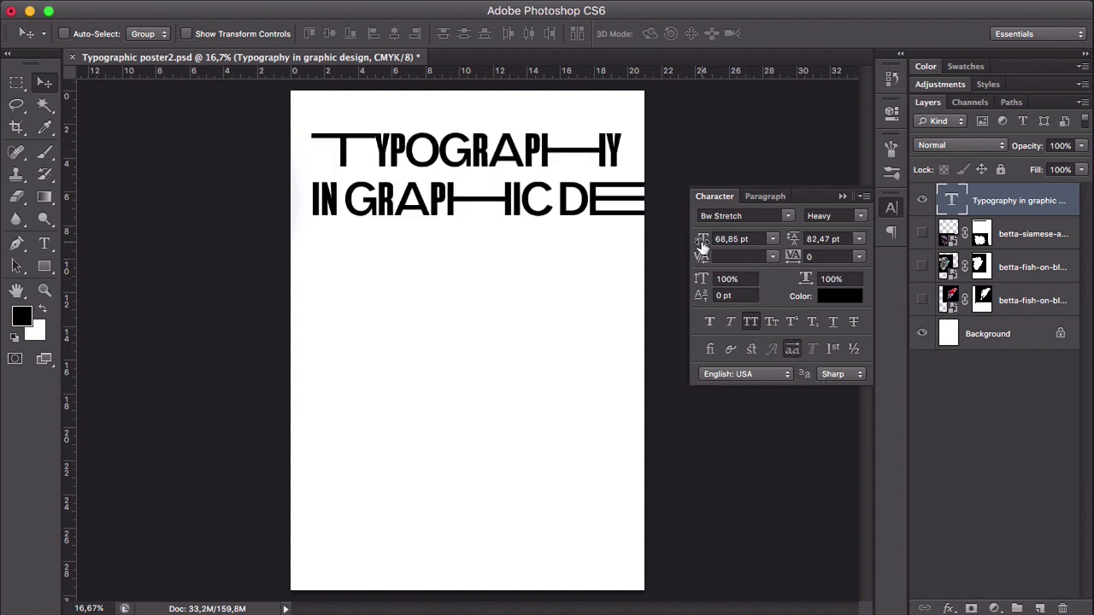
- Reduce the heading to 46.85 pt with 45.47 pt leading and move it up near the page's upper edge
mouse_move(701, 242)
left_mouse_down()
mouse_move(682, 241)
mouse_move(714, 246)
left_mouse_up()
left_click_drag(792, 240, 792, 243)
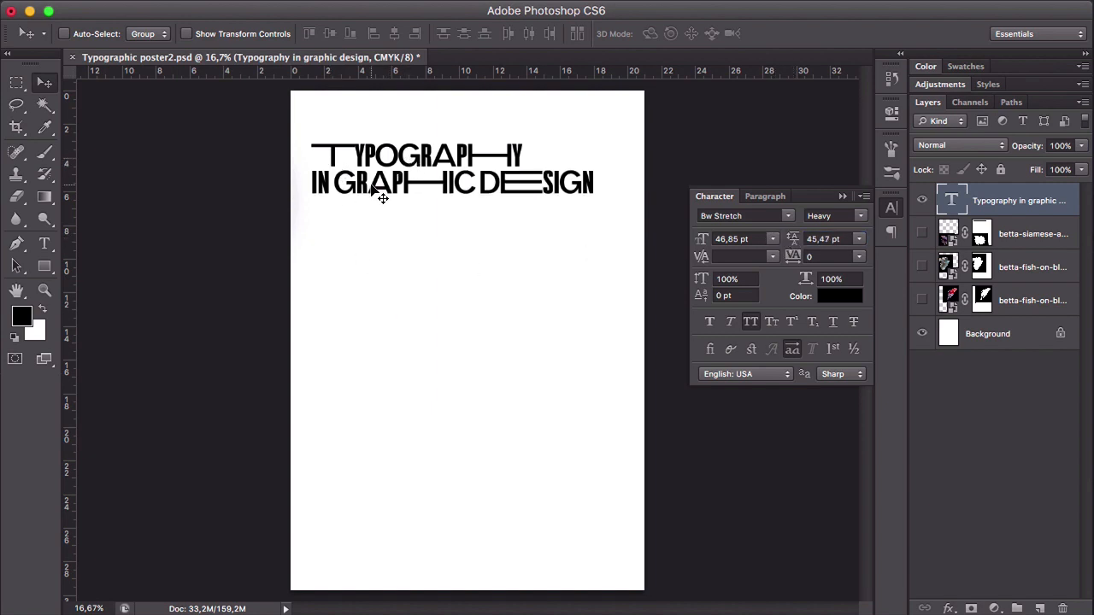
left_click_drag(405, 180, 408, 152)
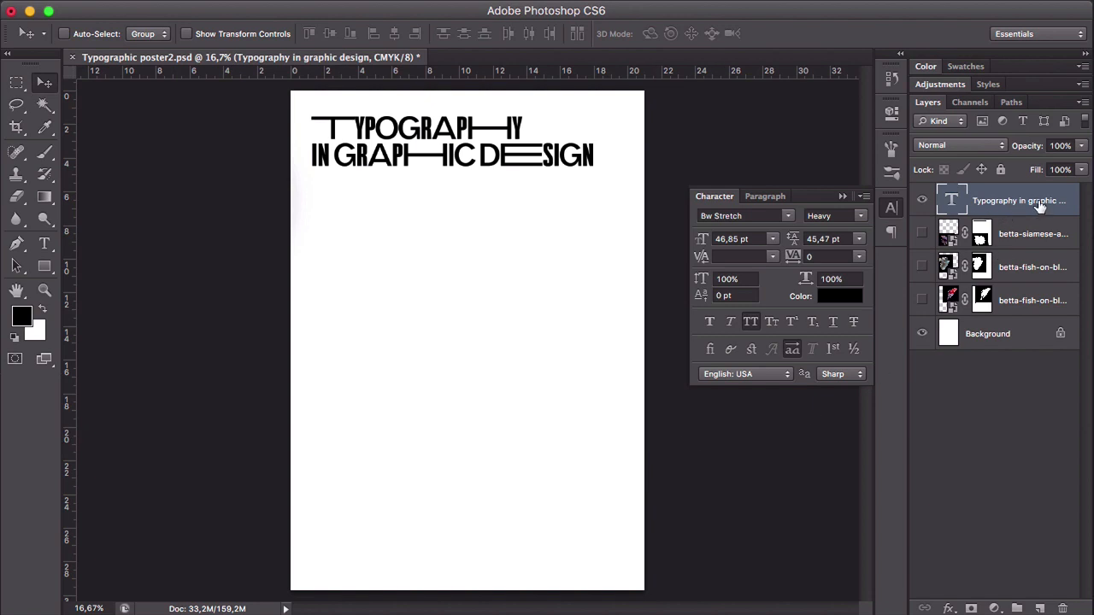
- Delete the heading layer and paste the copied Trajan and typography text into a large text box in the middle of the page
left_click_drag(1049, 201, 1062, 607)
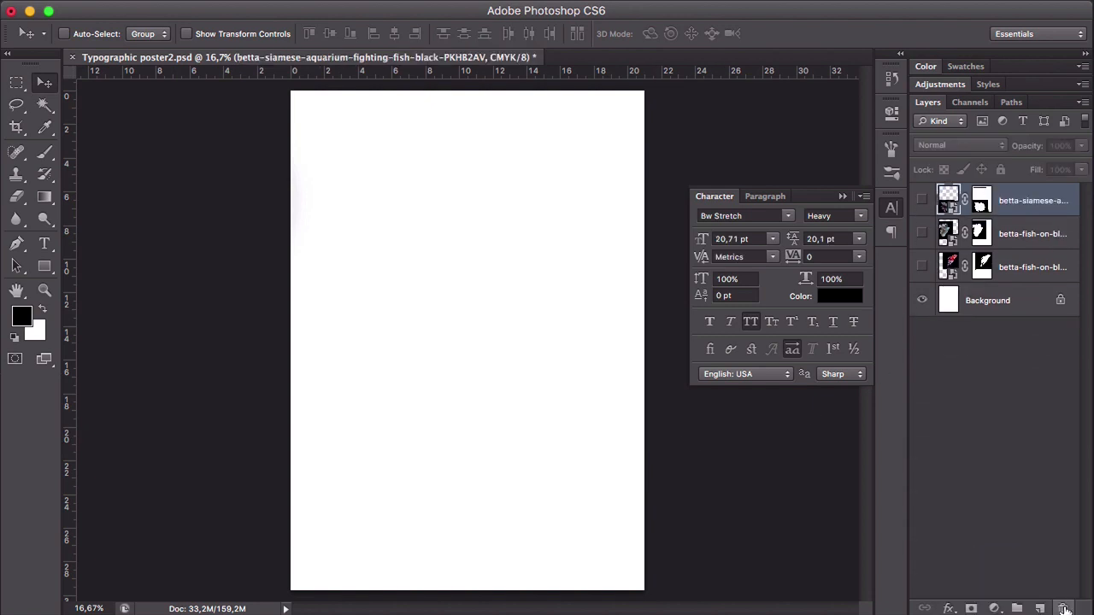
key("t")
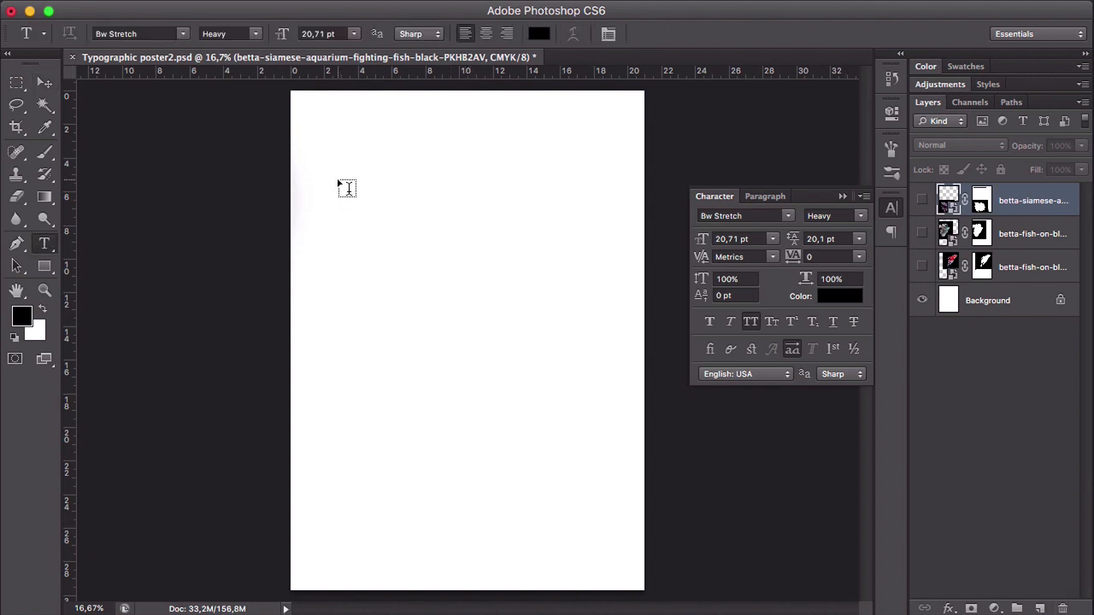
left_click_drag(356, 165, 572, 493)
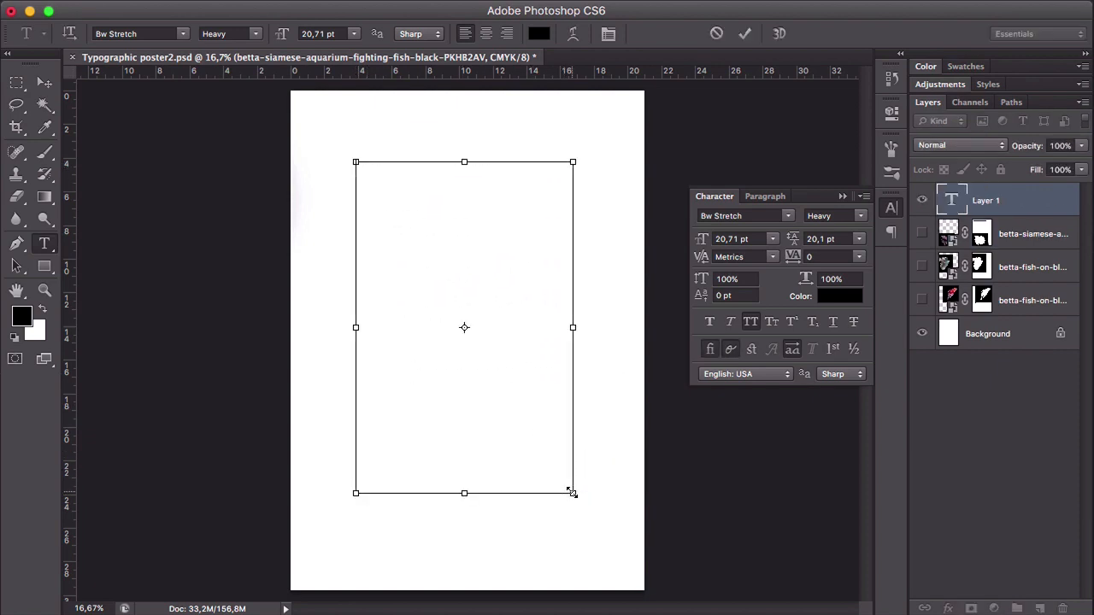
key("super+v")
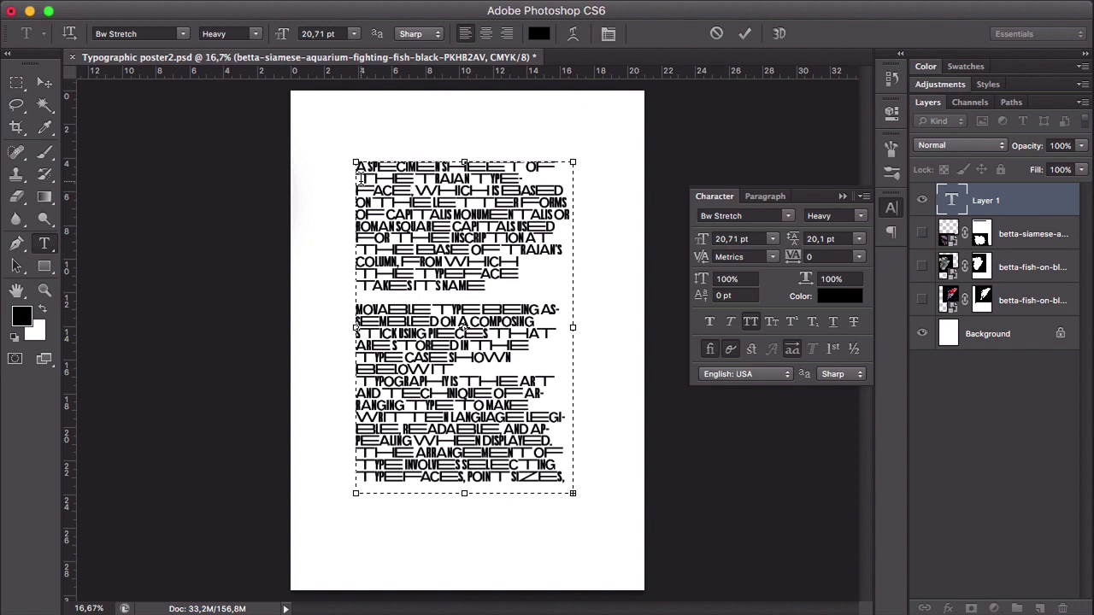
- Turn off stylistic alternates for all the pasted text and set its font style to Book
key("super+a")
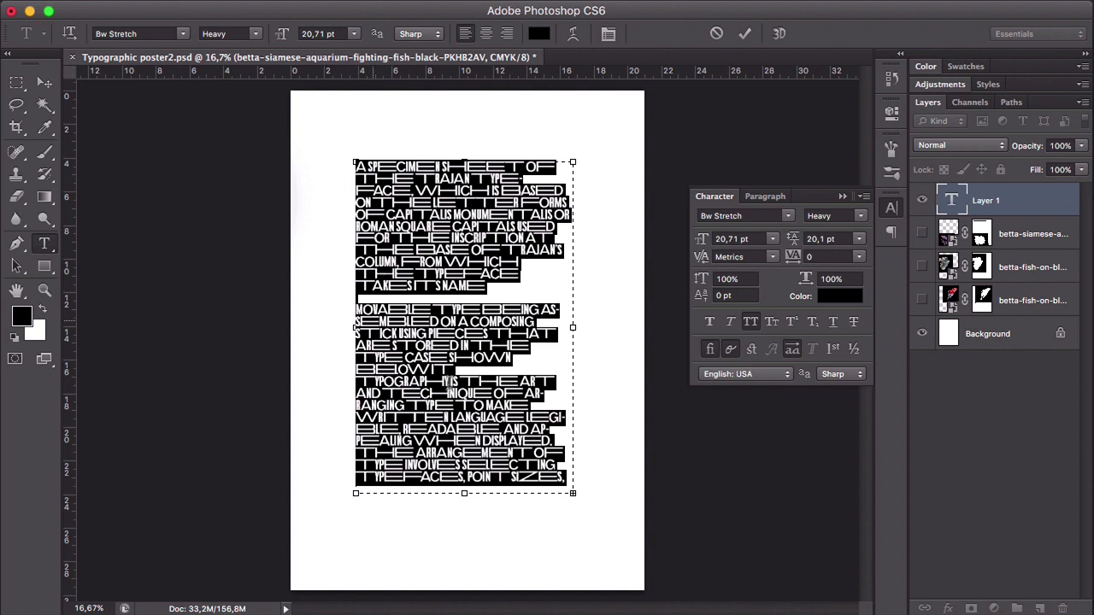
left_click(795, 348)
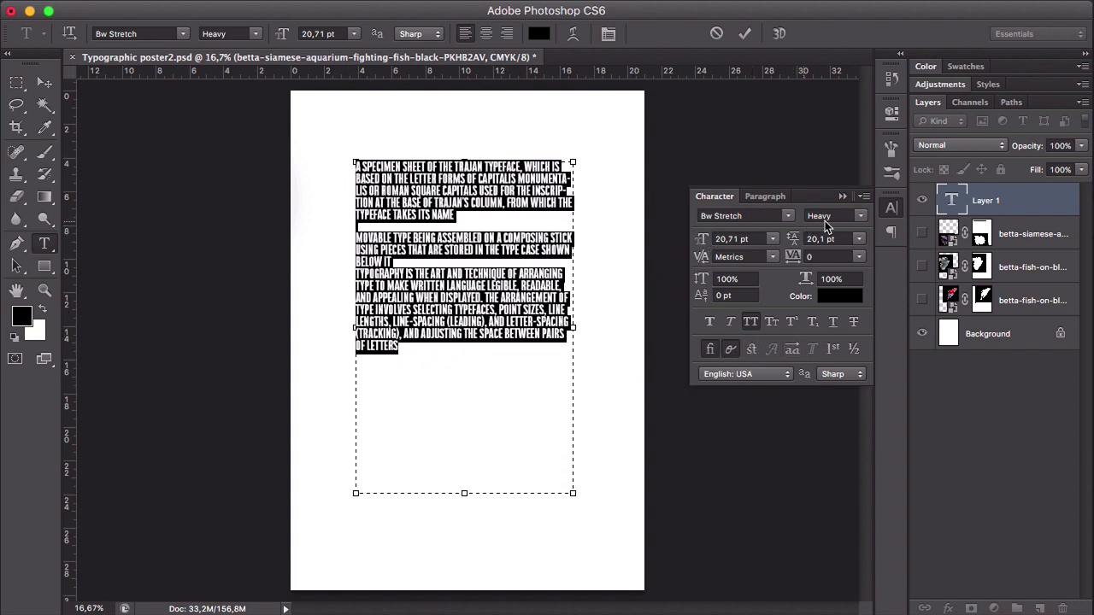
left_click(862, 218)
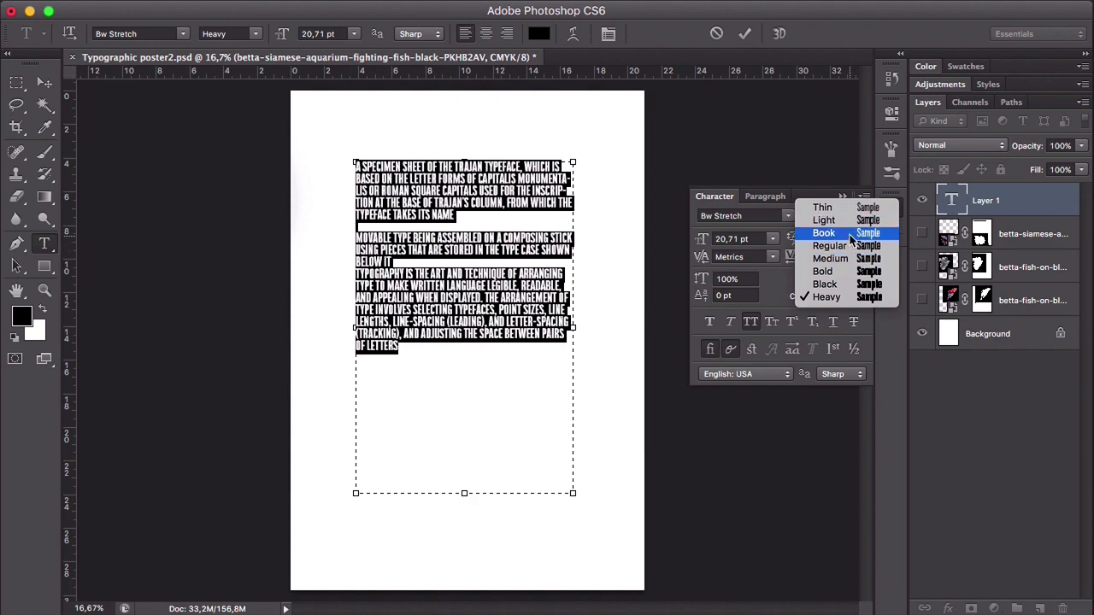
left_click(849, 235)
left_click(45, 82)
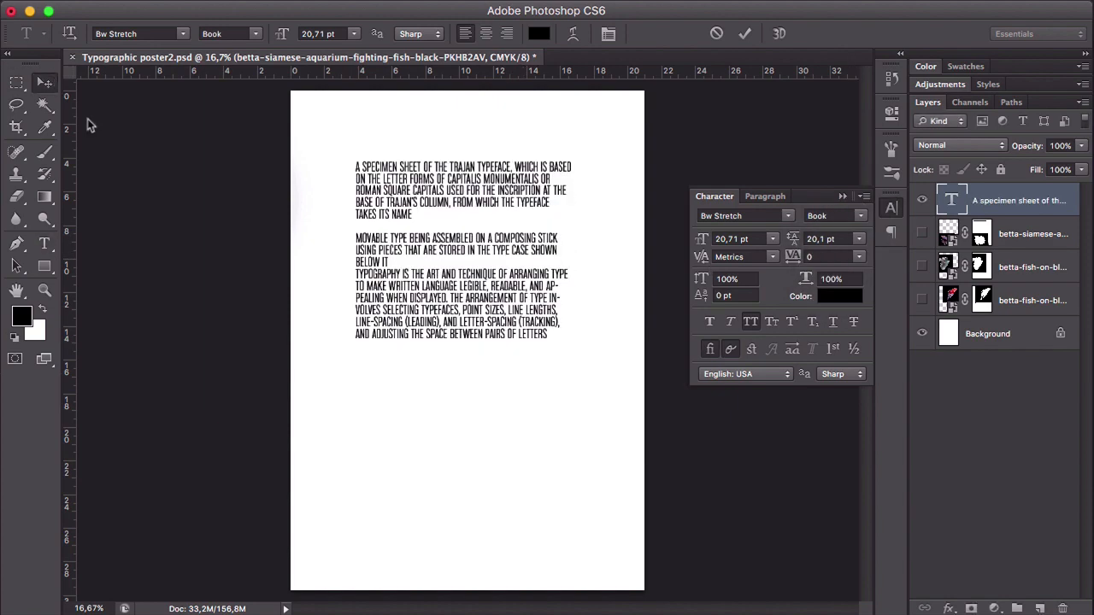
- Increase the body text's leading to 28.1 pt
left_click_drag(790, 242, 796, 242)
left_click(793, 242)
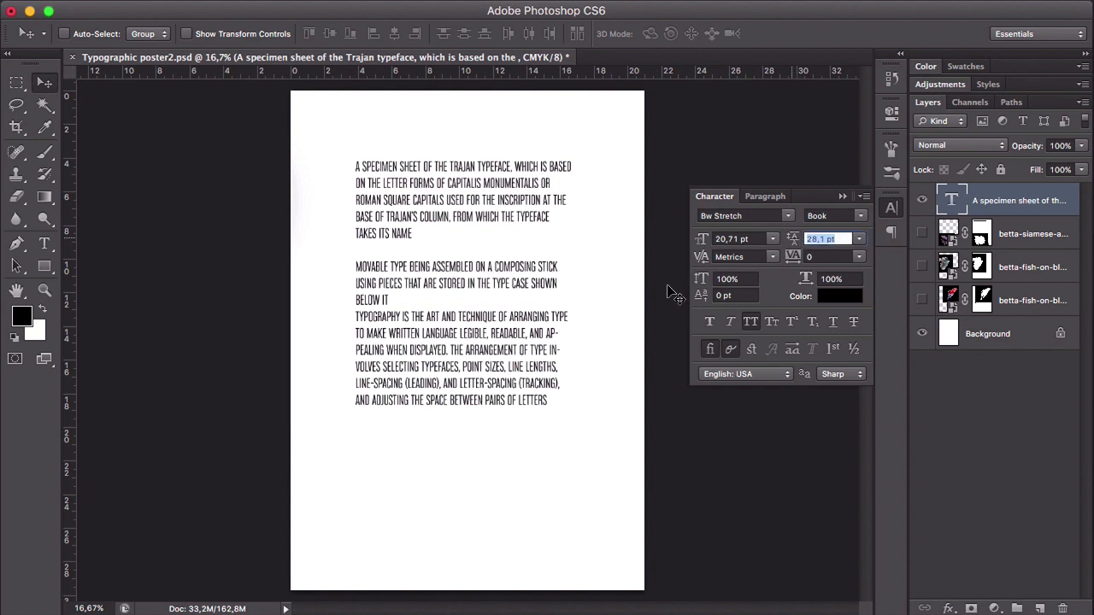
- Try centred, right-aligned and each justified alignment on the body text, and restore left alignment
left_click(765, 196)
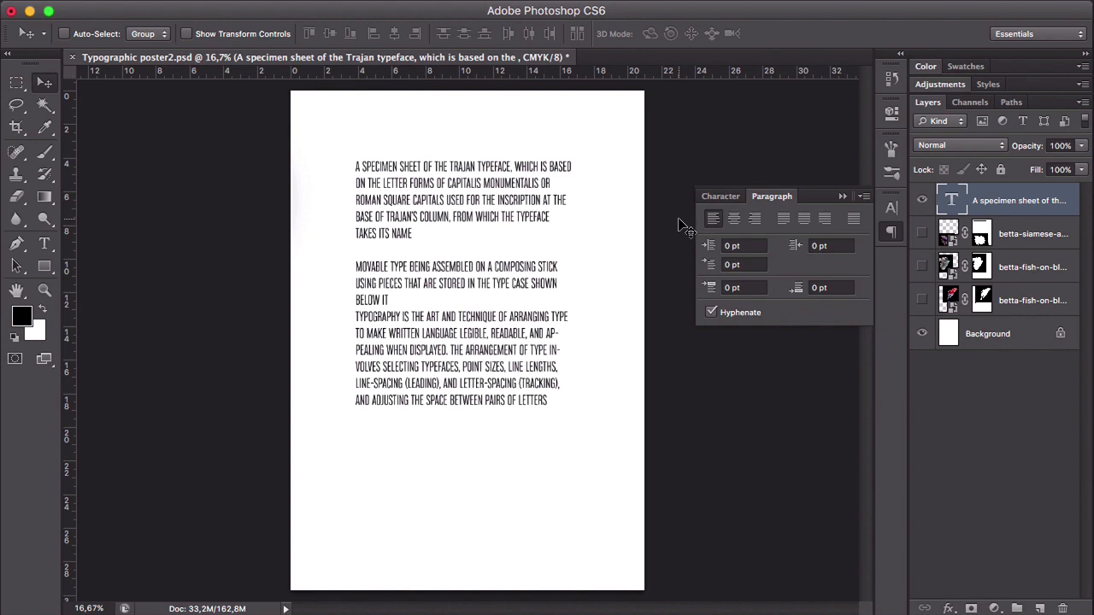
left_click(734, 220)
left_click(756, 220)
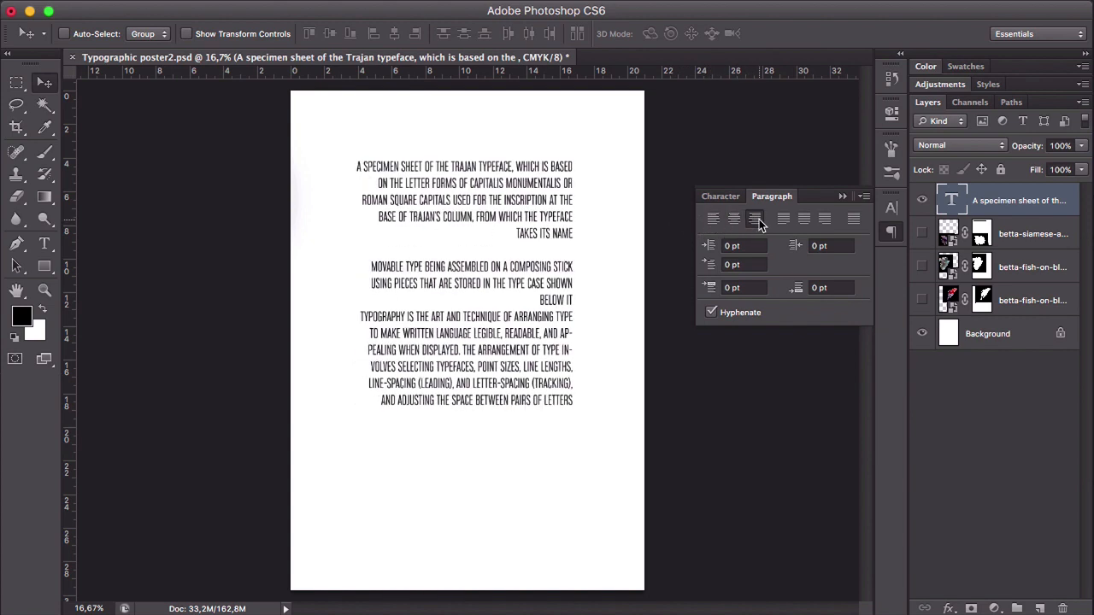
left_click(783, 220)
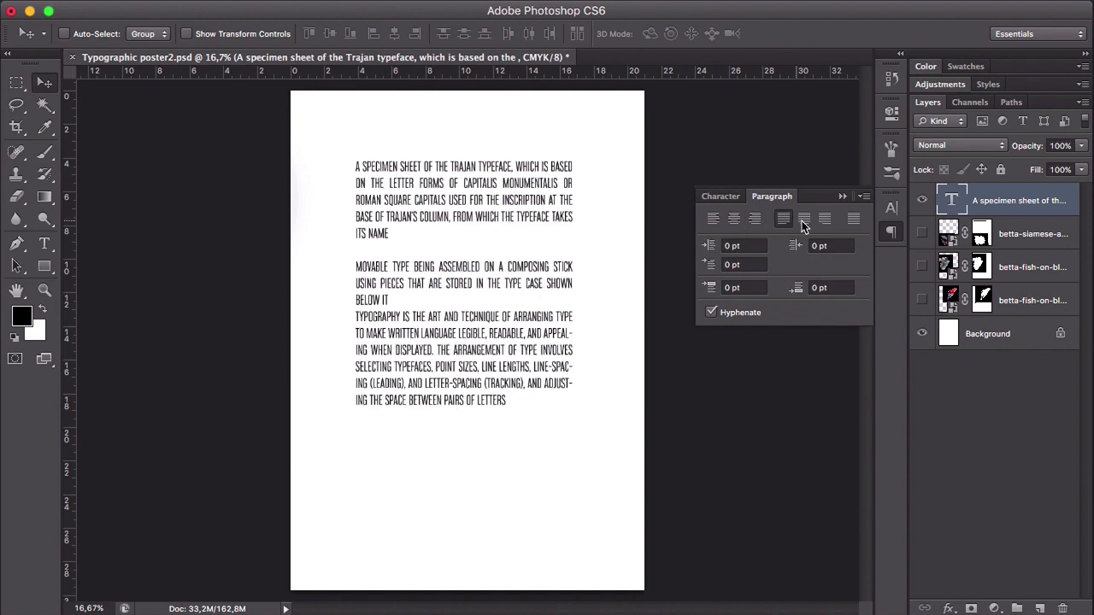
left_click(804, 220)
left_click(830, 221)
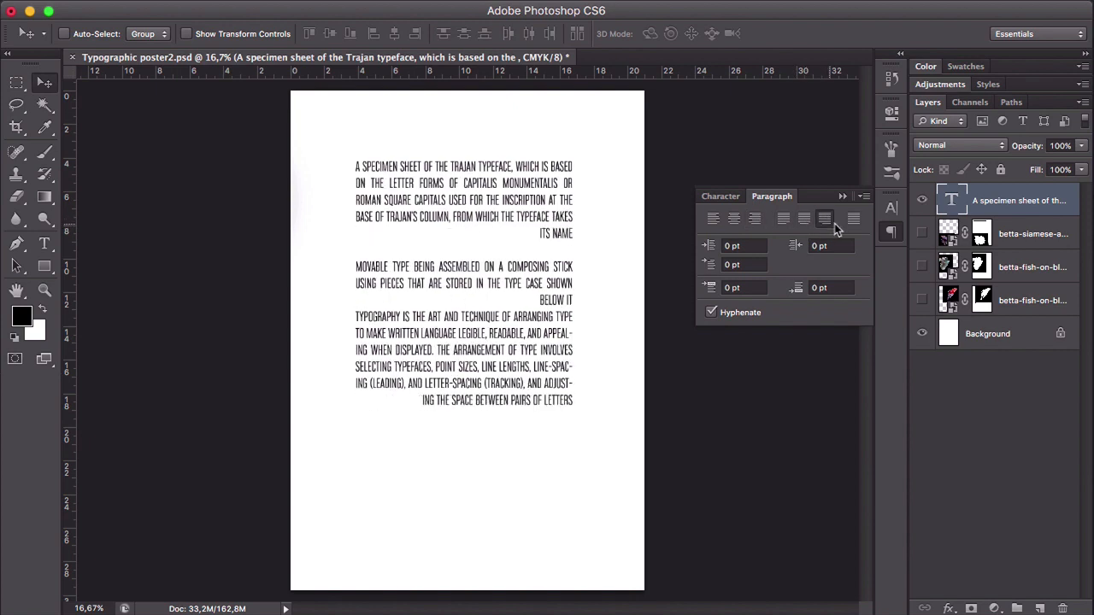
left_click(852, 222)
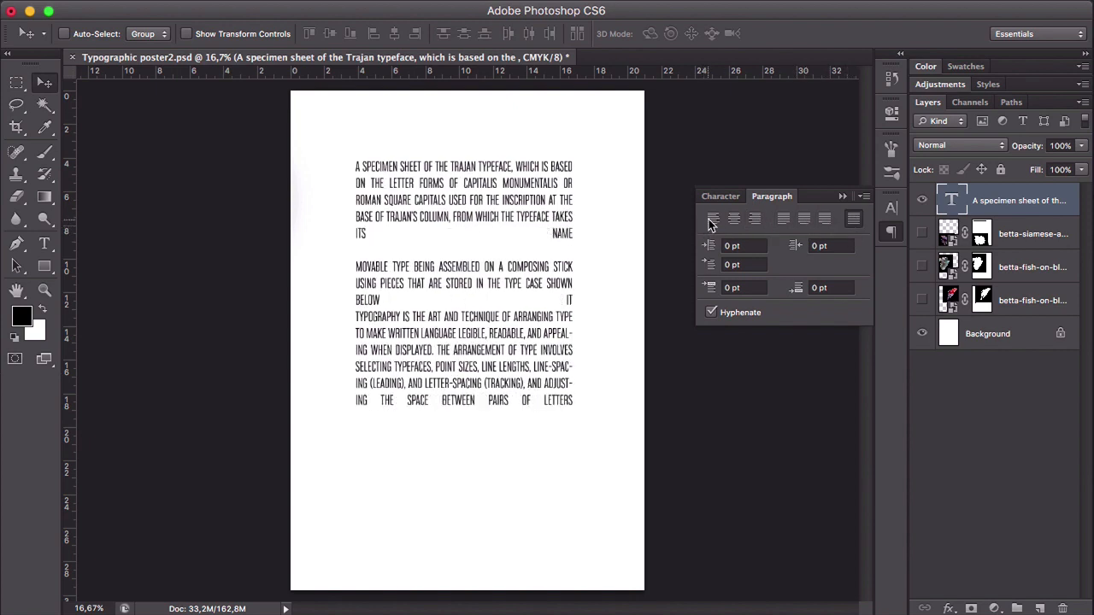
left_click(713, 219)
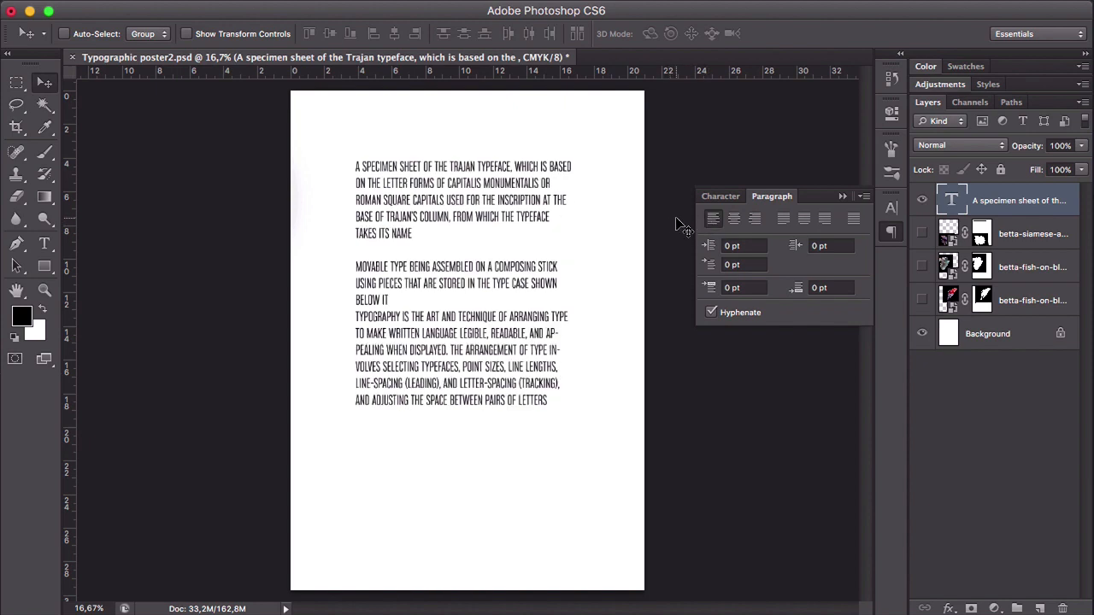
- Indent the body text 50 pt from both the left and right margins and set a 30 pt first-line indent
left_click(736, 245)
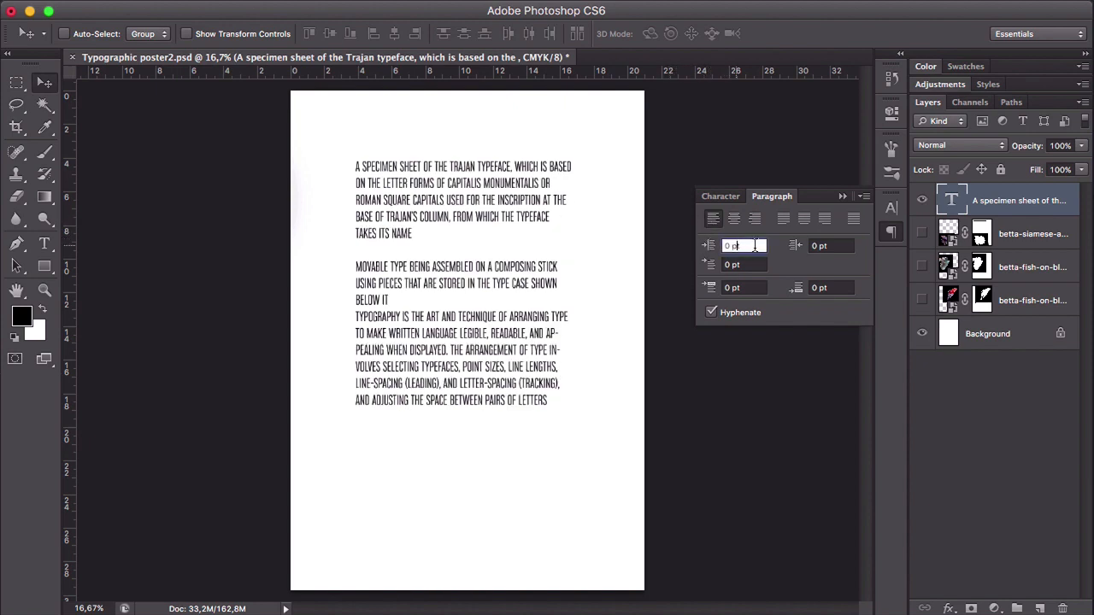
left_click_drag(755, 245, 725, 246)
type("50")
key("Return")
left_click(791, 246)
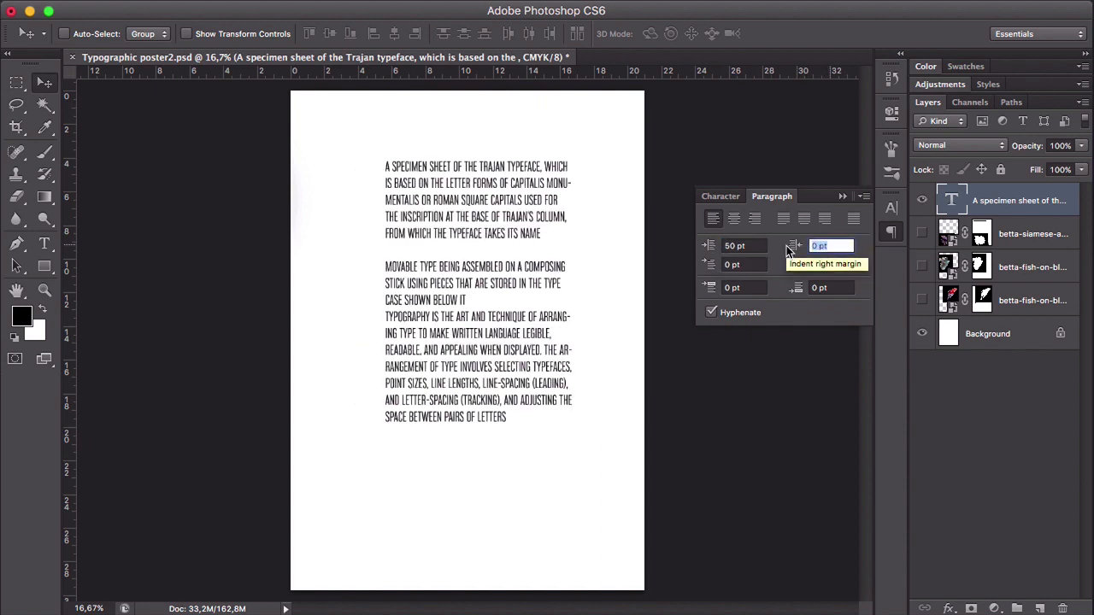
type("50")
key("Return")
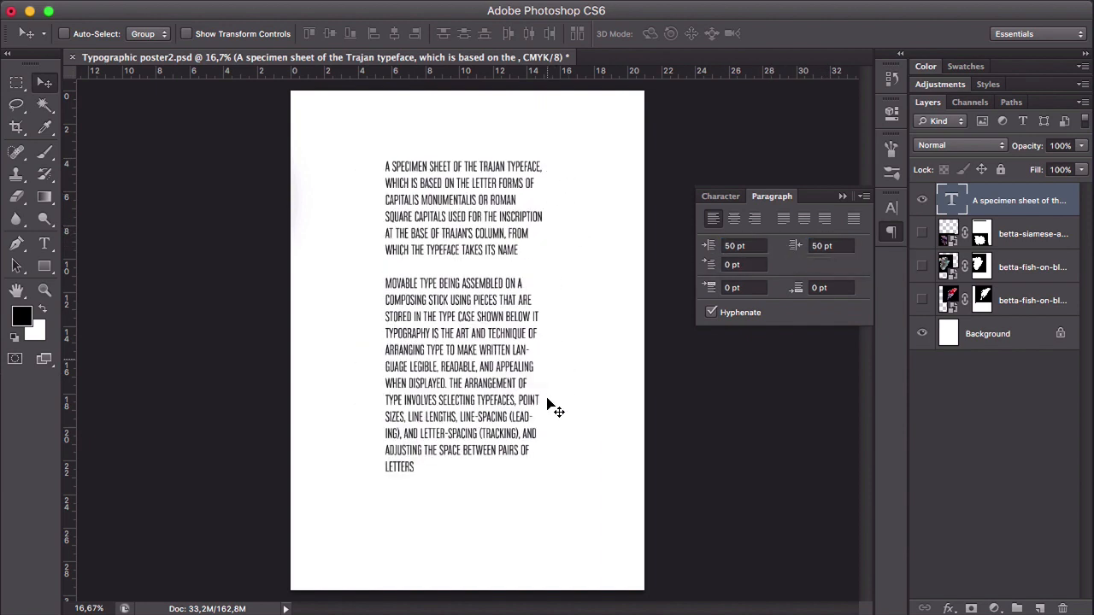
left_click(746, 264)
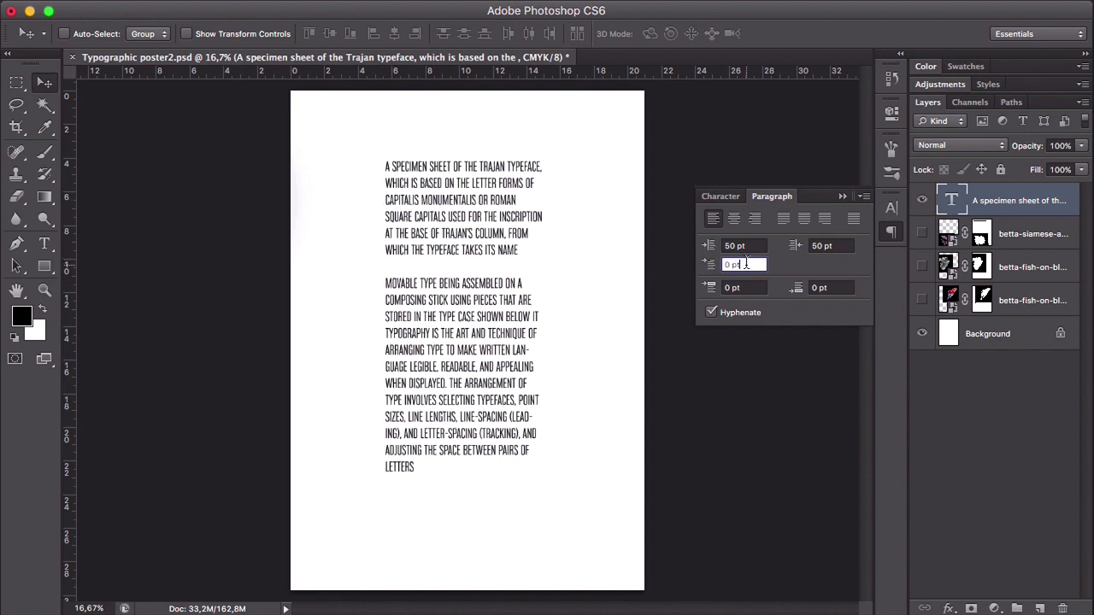
type("30")
key("Return")
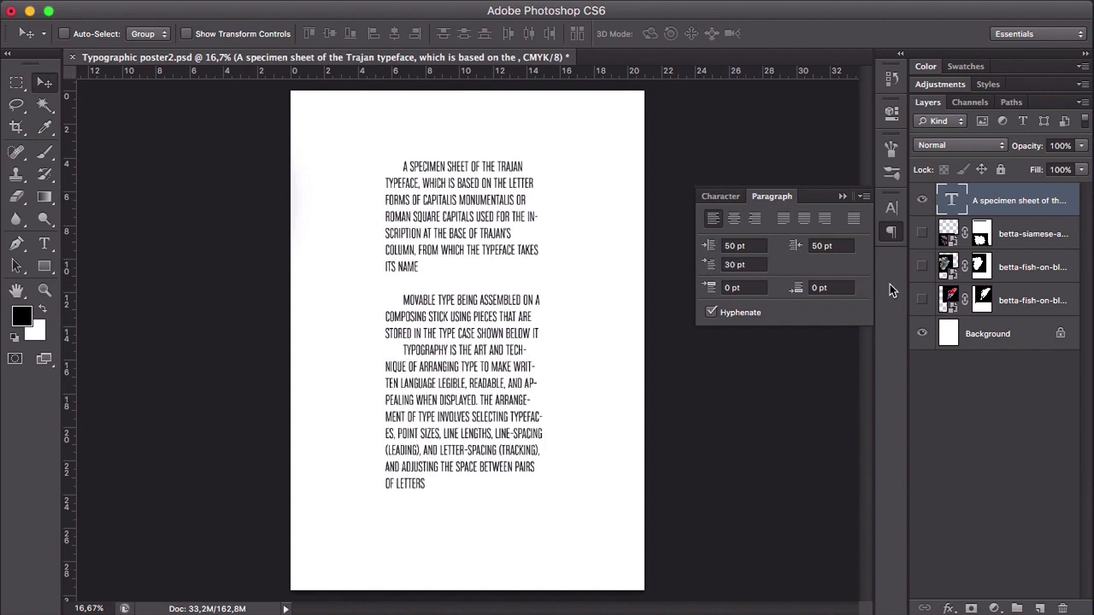
- Try 30 pt of space before and after the body text's paragraphs, restoring each spacing to 0 pt
left_click(711, 292)
type("30")
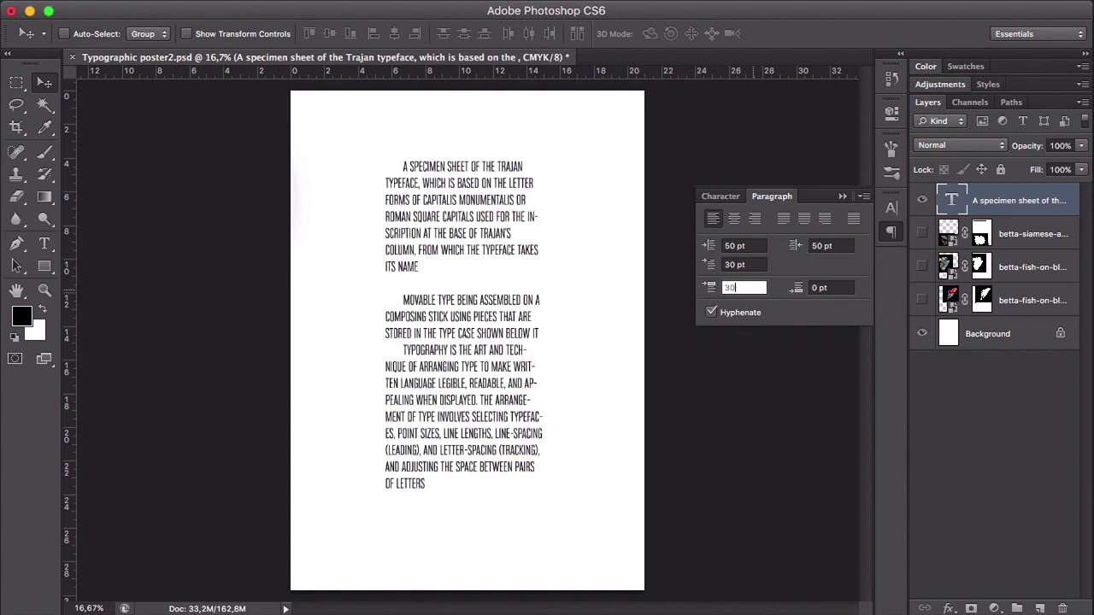
key("Return")
left_click(752, 287)
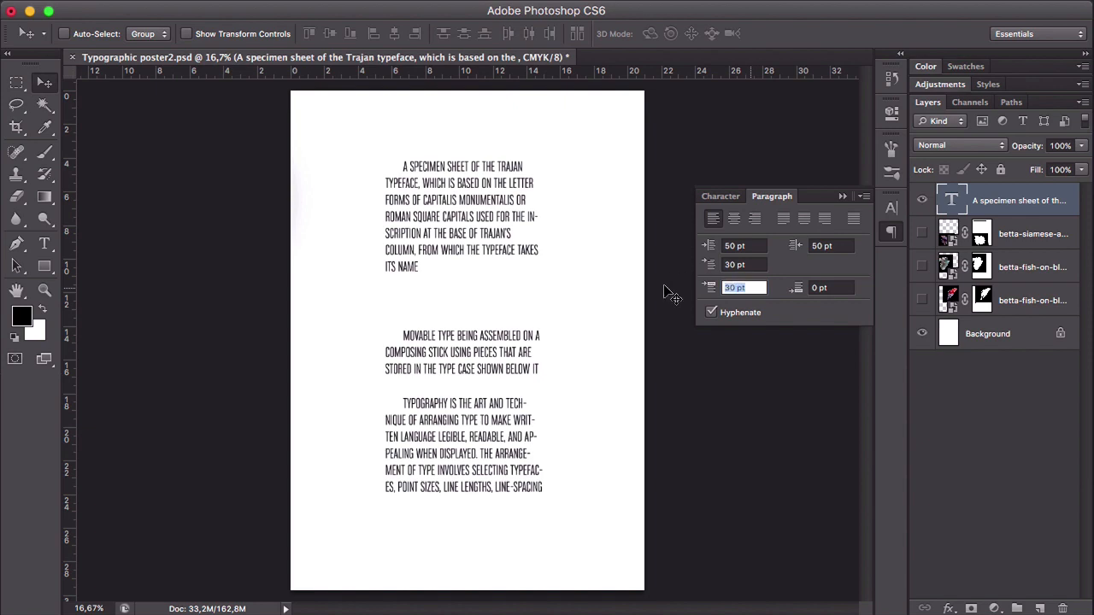
type("0")
left_click(835, 287)
type("3")
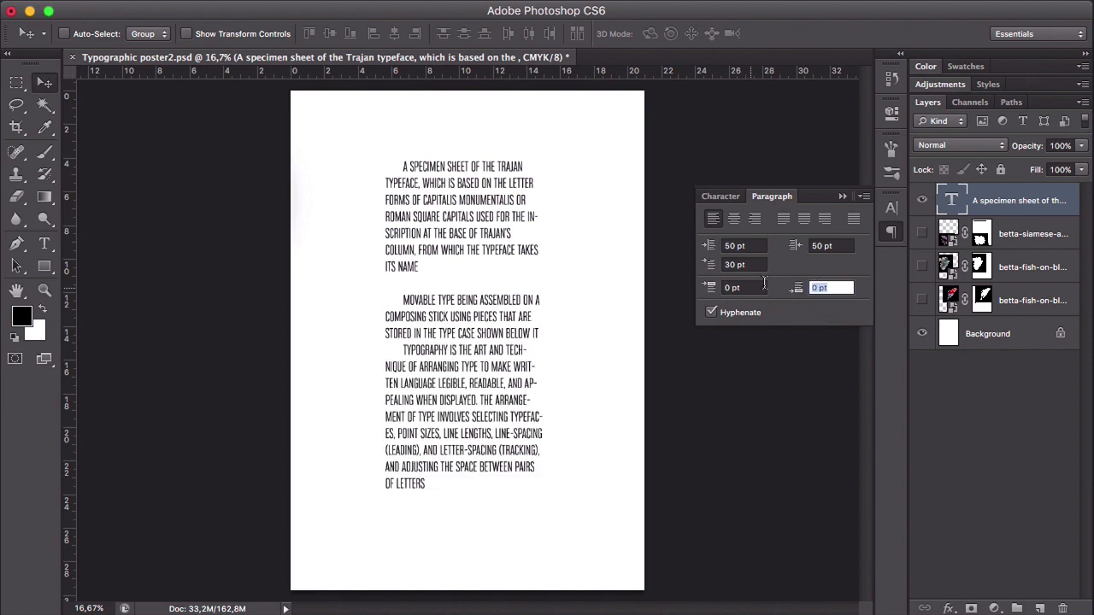
key("Return")
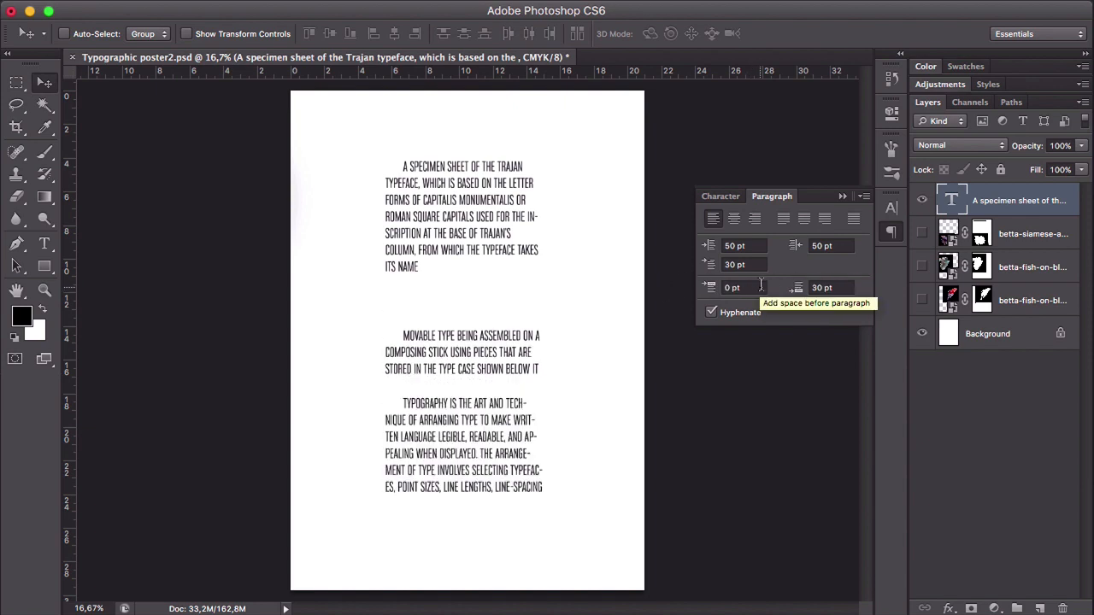
key("super+z")
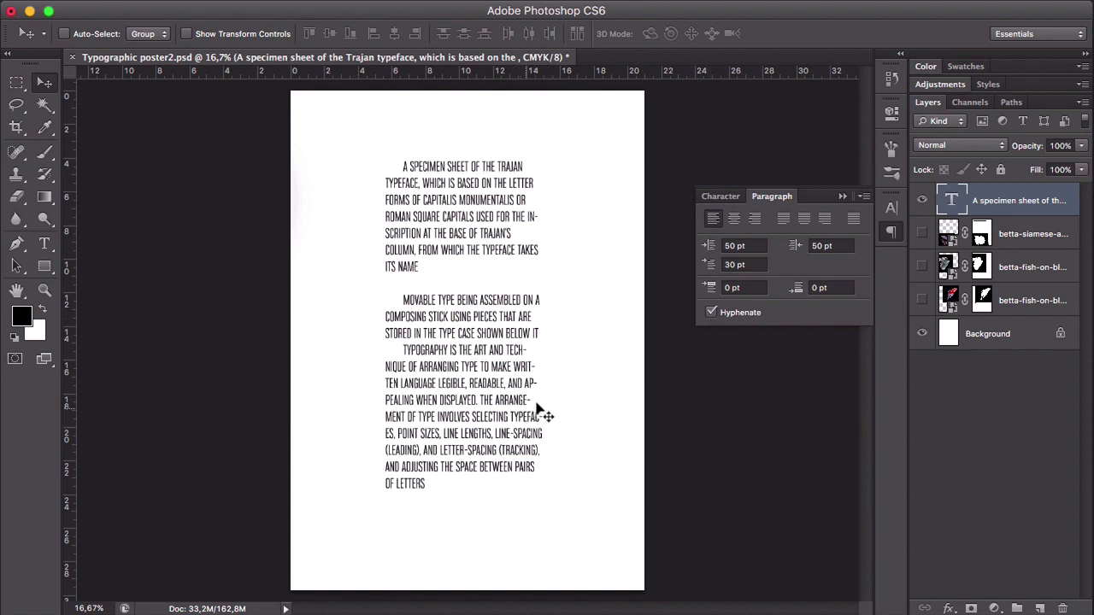
- Try the body text without hyphenation and restore hyphenation
left_click(710, 313)
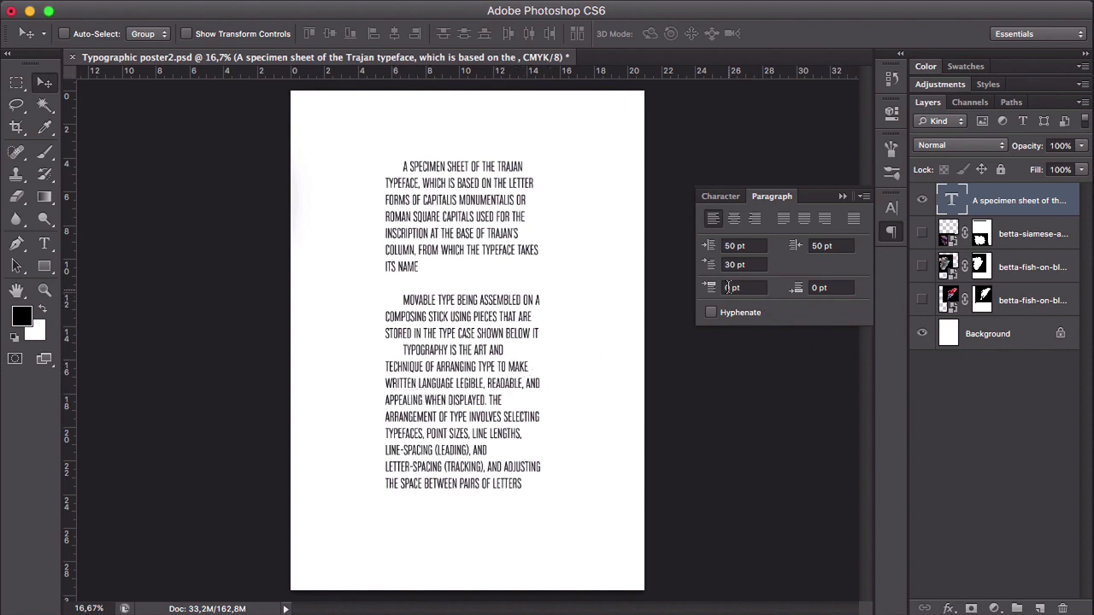
left_click(710, 314)
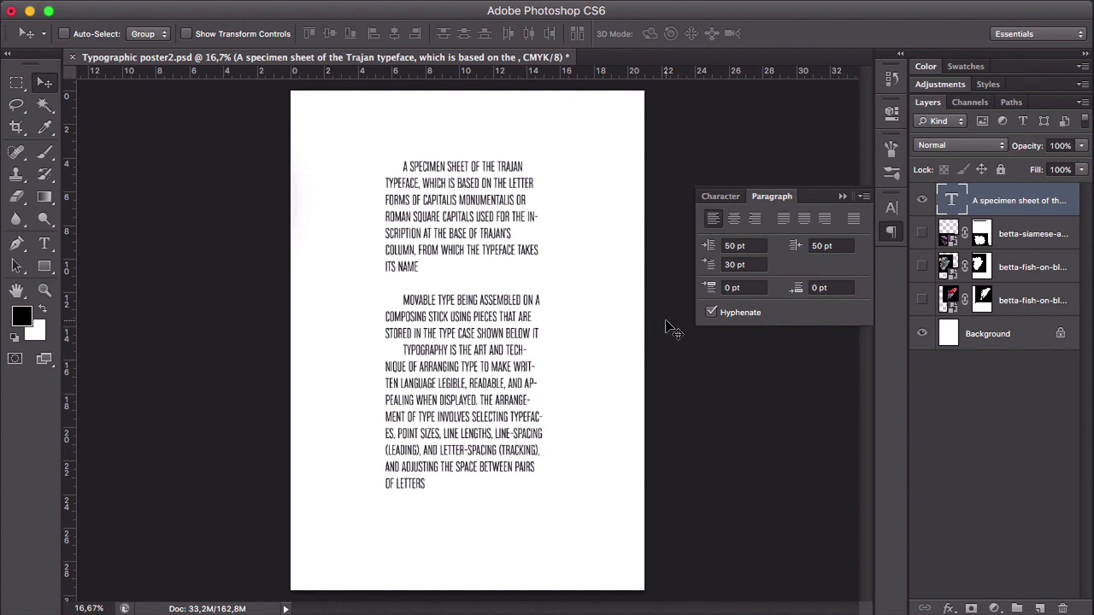
- Delete the body text layer and add the point text "Aquatic life in motion" near the page's upper-left corner
left_click_drag(1045, 204, 1062, 607)
key("t")
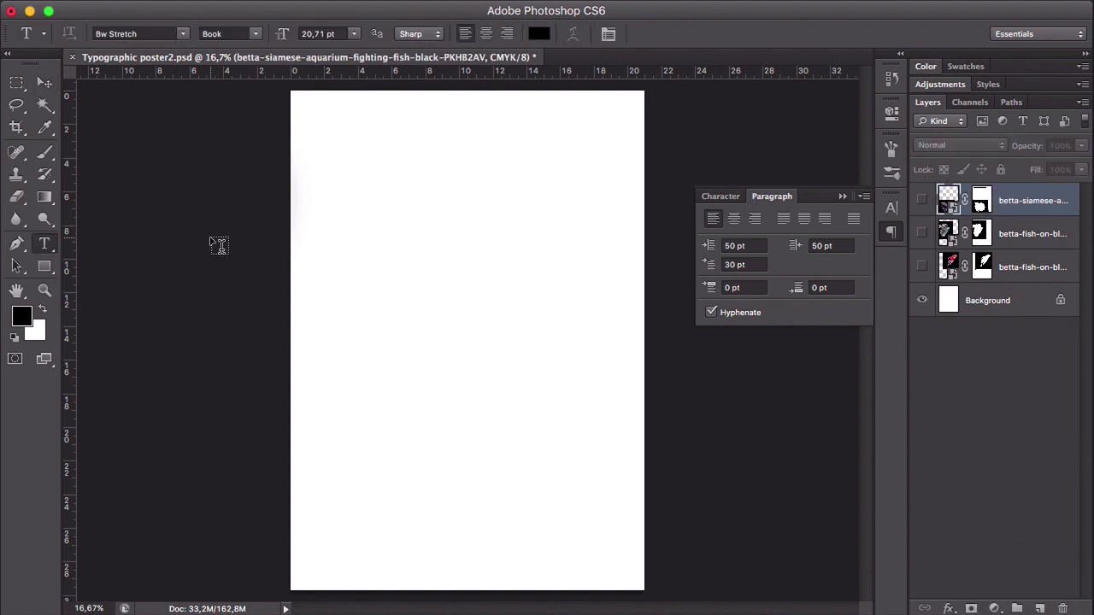
left_click(321, 130)
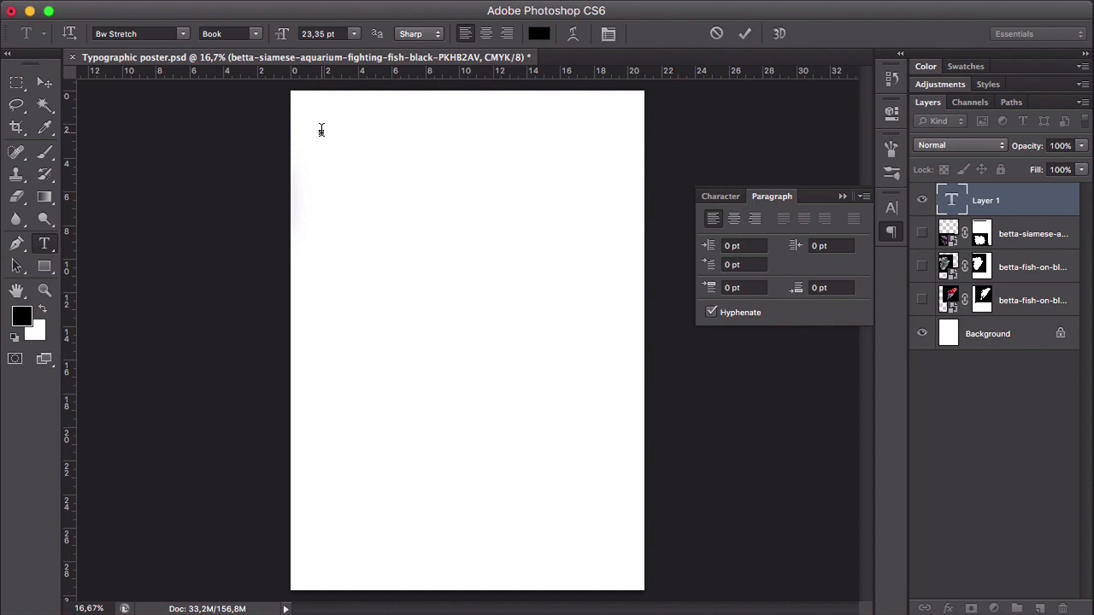
left_click(716, 196)
type("Aquatic")
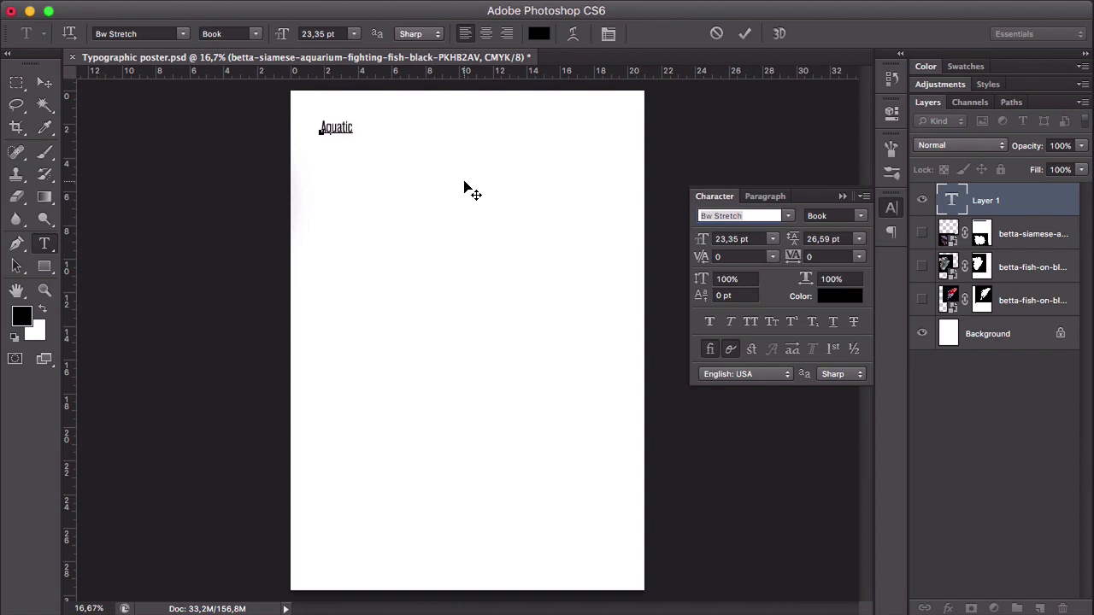
type(" life in motion")
key("super+a")
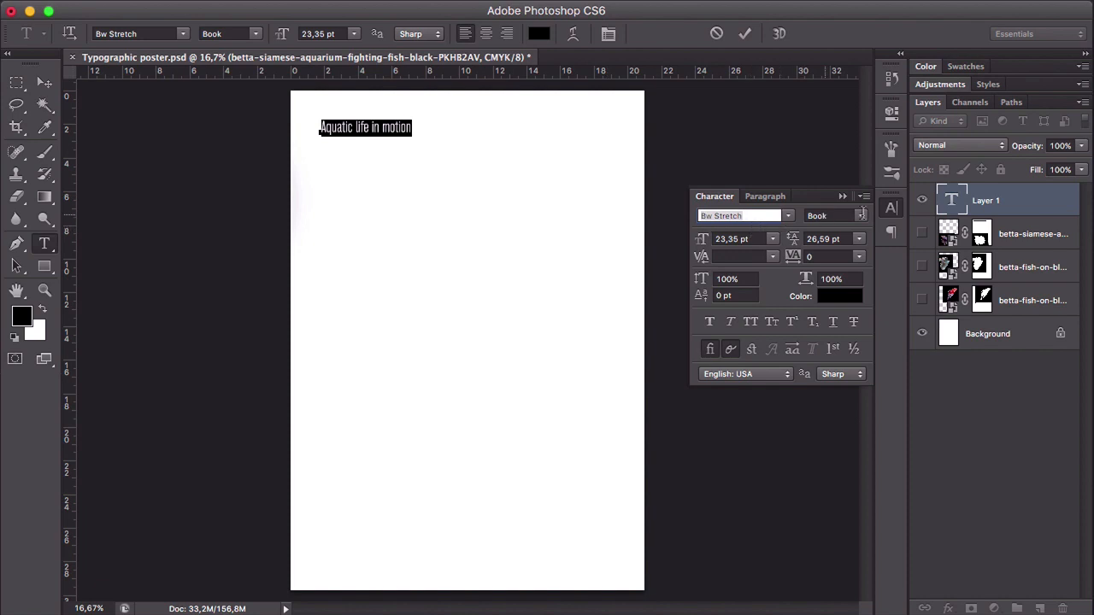
left_click(44, 81)
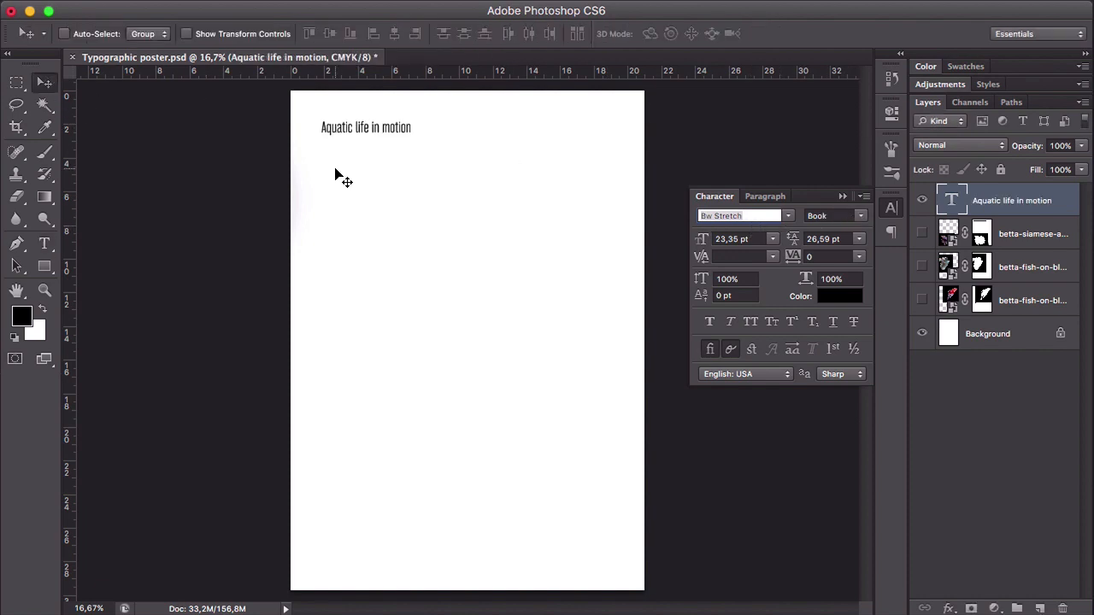
- Scale the "Aquatic life in motion" heading up to about 70.3 pt so it spans most of the page width
key("super+t")
left_click_drag(415, 137, 598, 164)
key("Return")
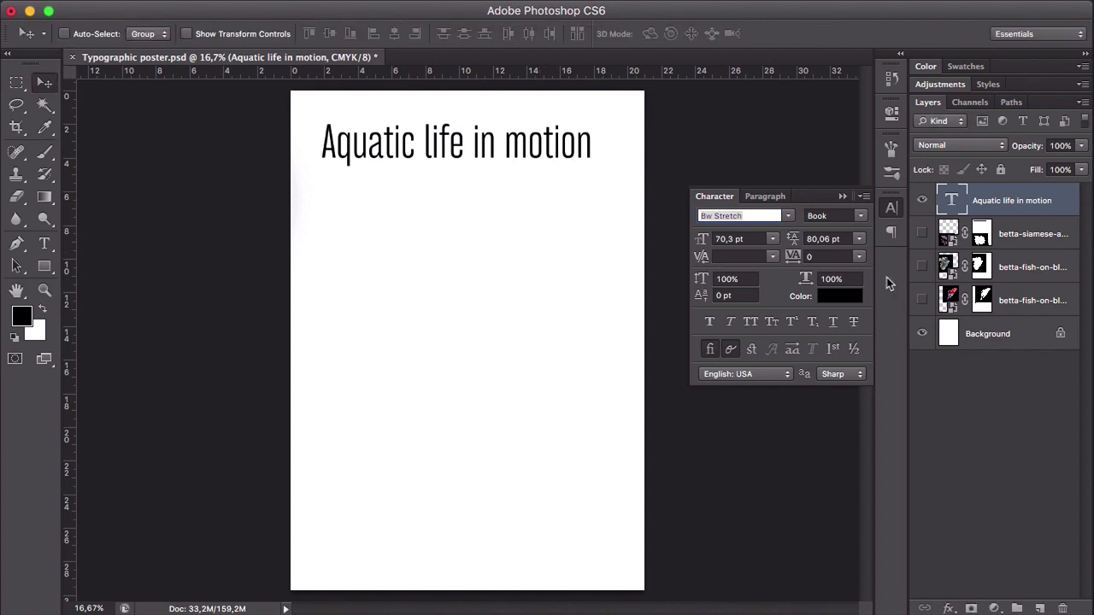
- Style the heading in Bw Stretch Heavy with all caps and stylistic alternates
left_click(861, 216)
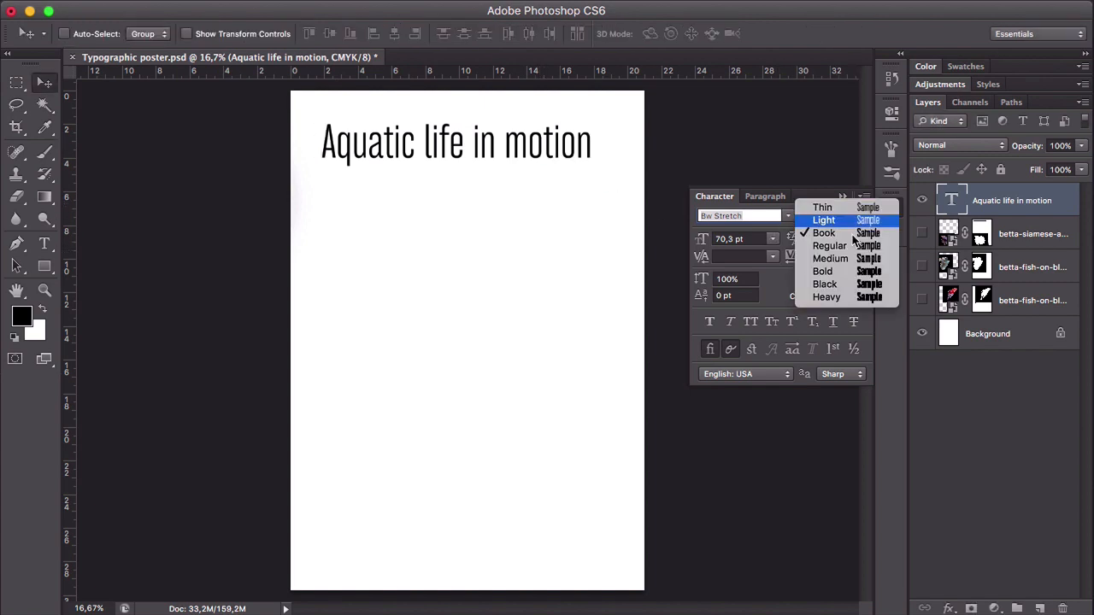
left_click(842, 296)
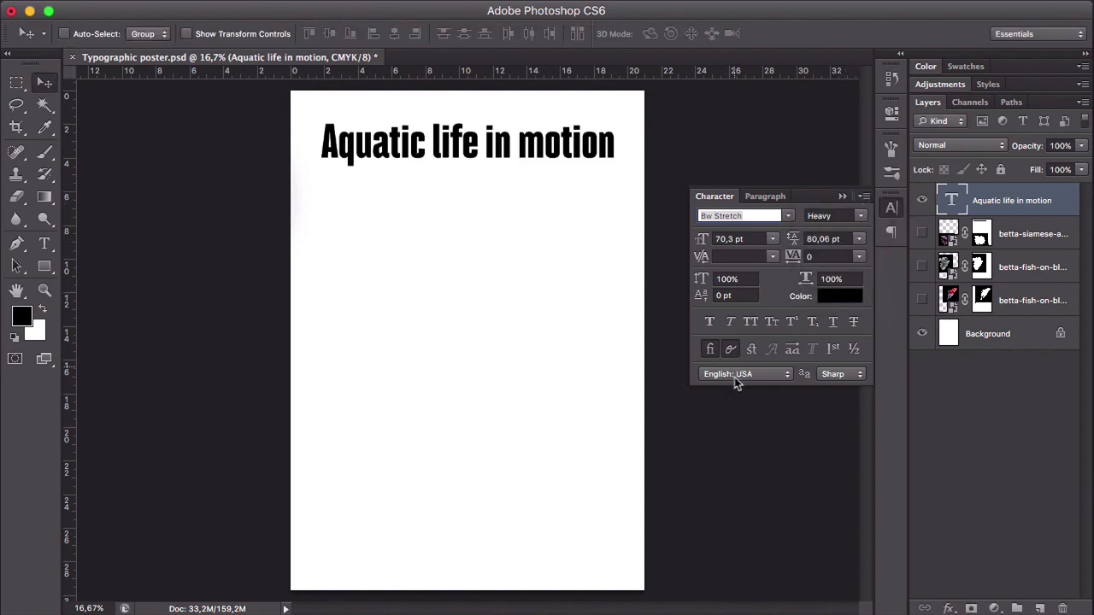
left_click(752, 322)
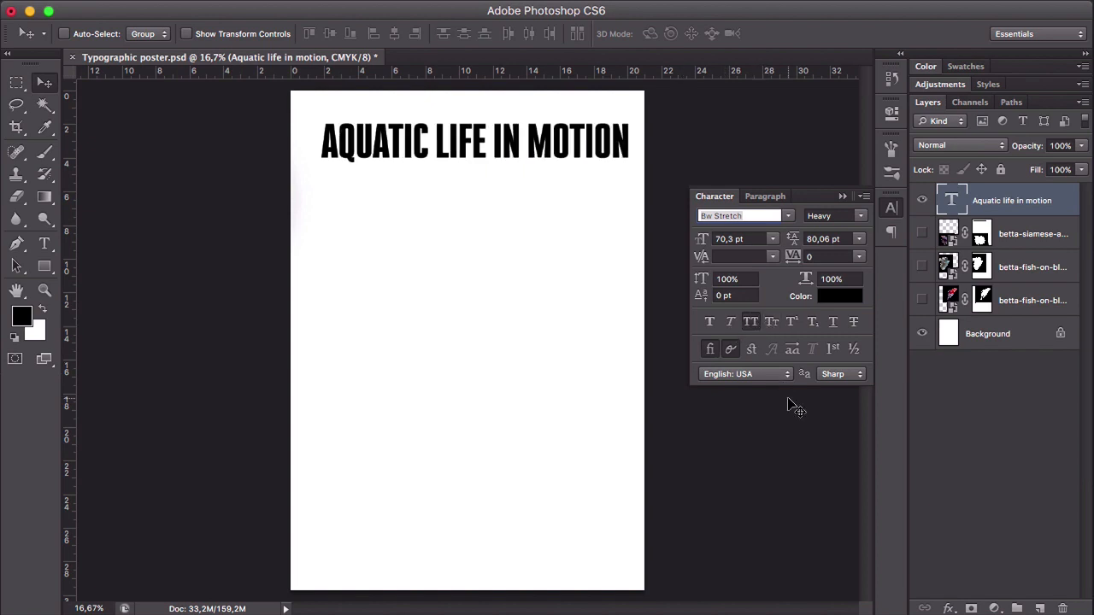
left_click(792, 348)
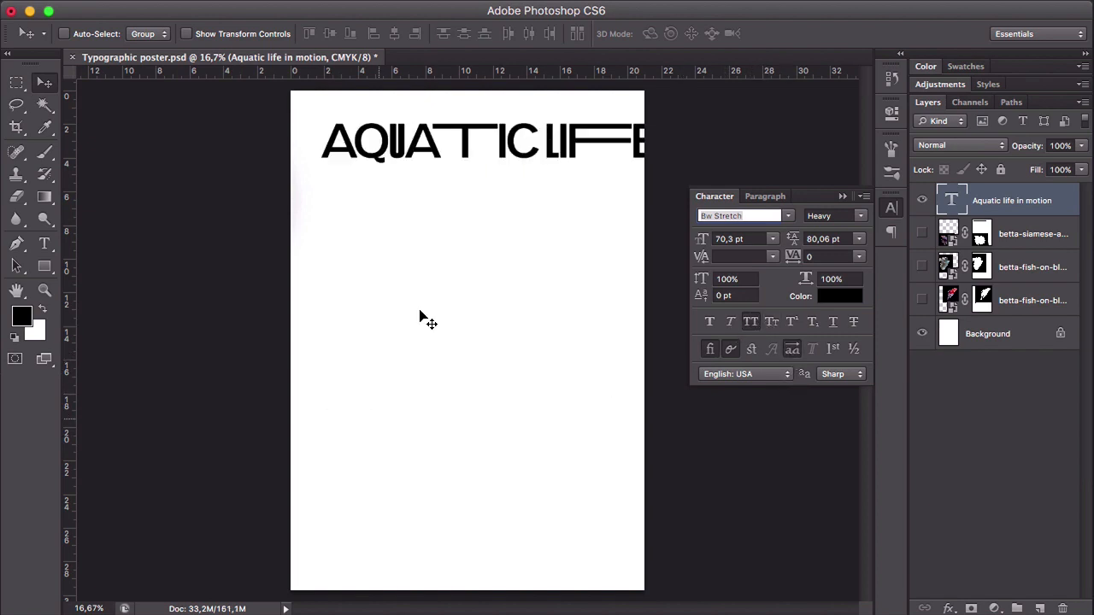
- Scale the heading down to about 61.28 pt and position it so "AQUATIC LIFE" fits across the top of the page
left_click_drag(581, 128, 650, 120)
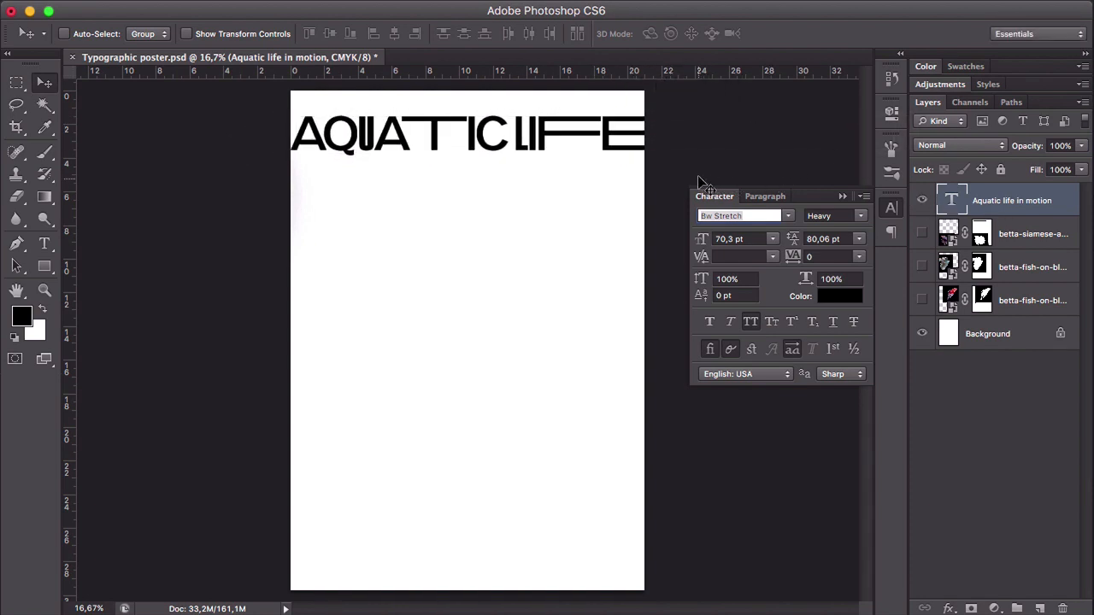
key("ctrl+t")
left_click_drag(290, 160, 366, 154)
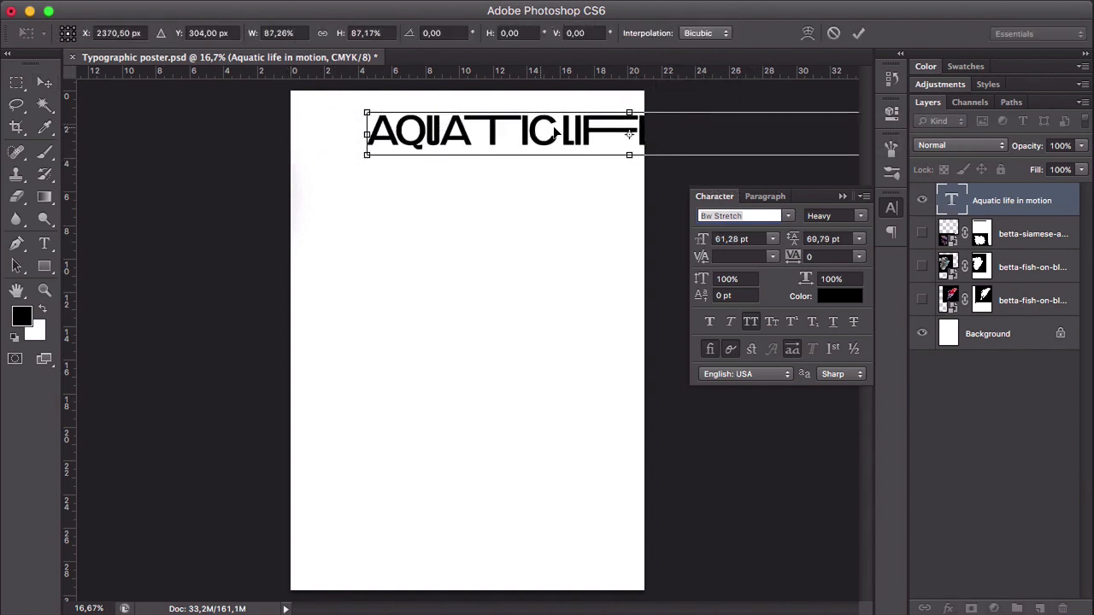
left_click_drag(554, 132, 498, 133)
key("Return")
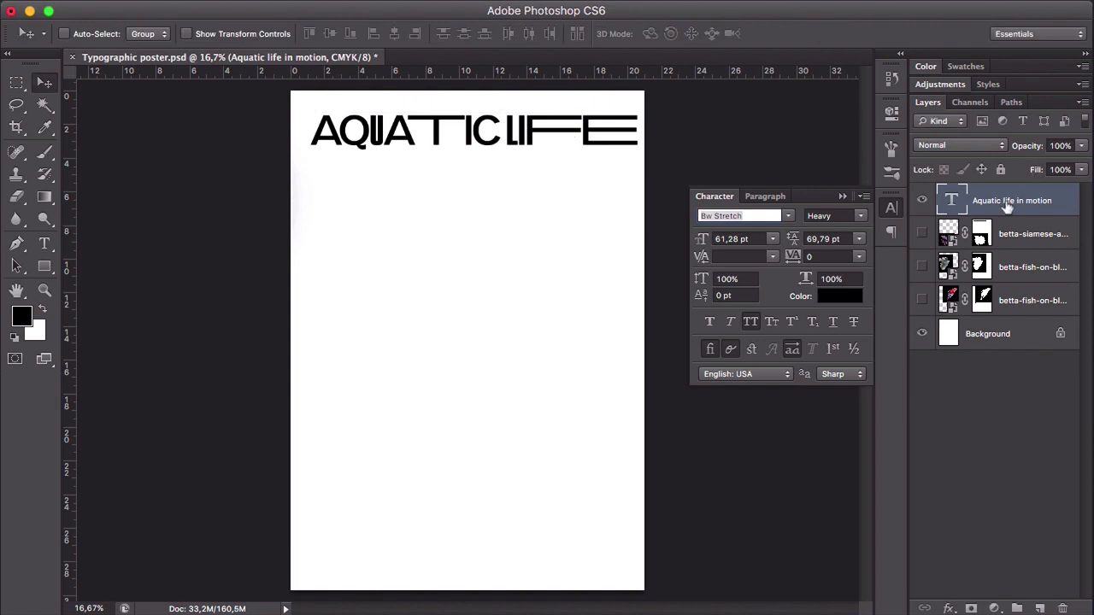
- Break the heading into three lines reading "Aquatic", "life in" and "motion"
double_click(949, 199)
left_click(523, 132)
left_click(506, 134)
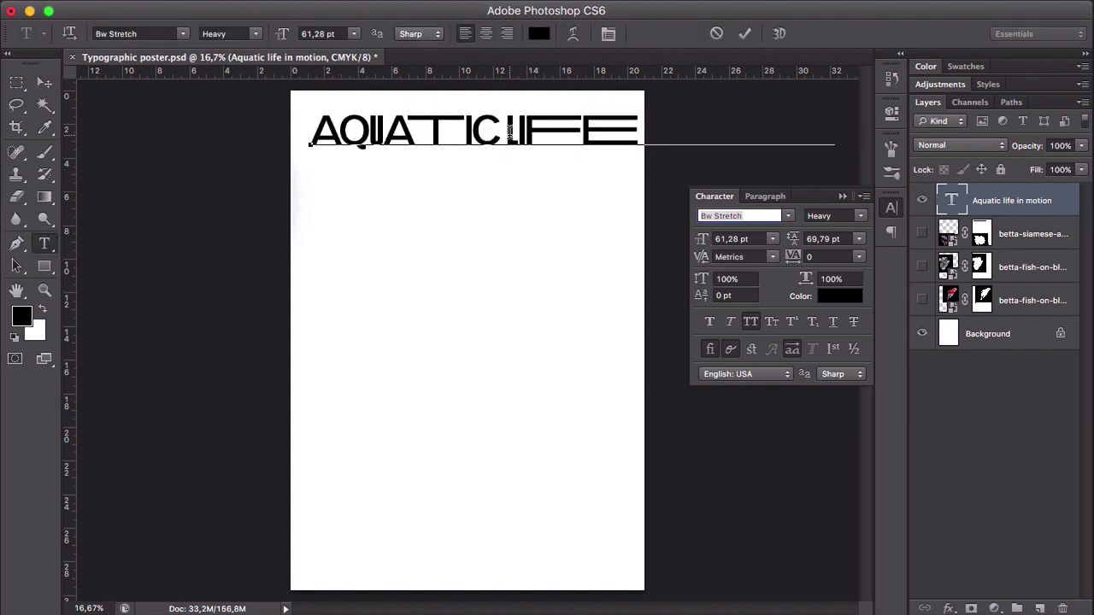
key("Return")
key("Return")
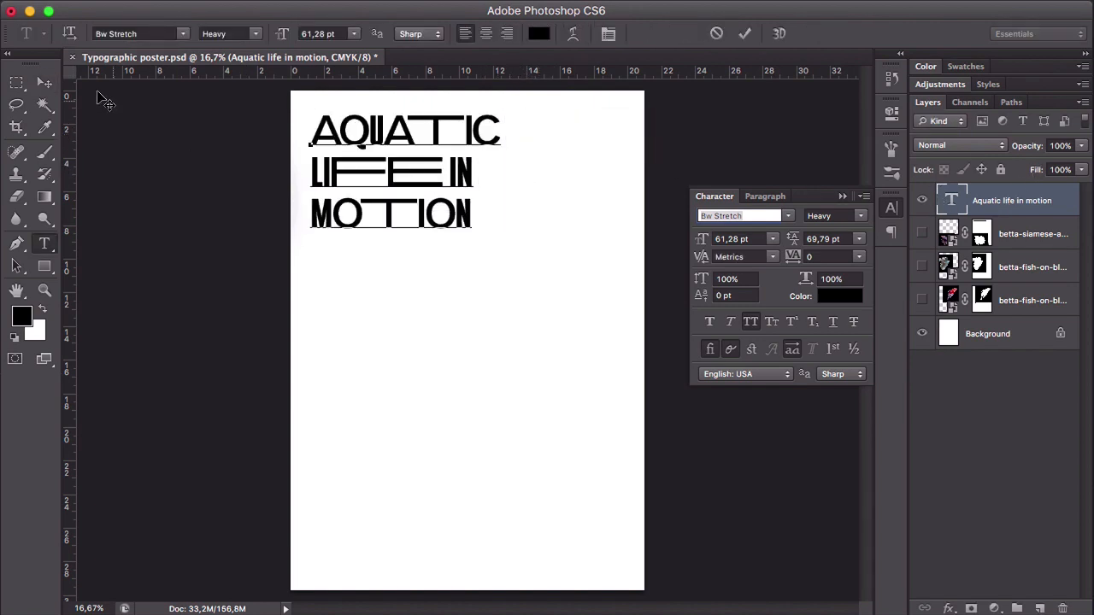
left_click(44, 82)
- Reposition the three-line heading in the page's upper-left area and enlarge it to about 82.71 pt
left_click_drag(365, 268, 375, 141)
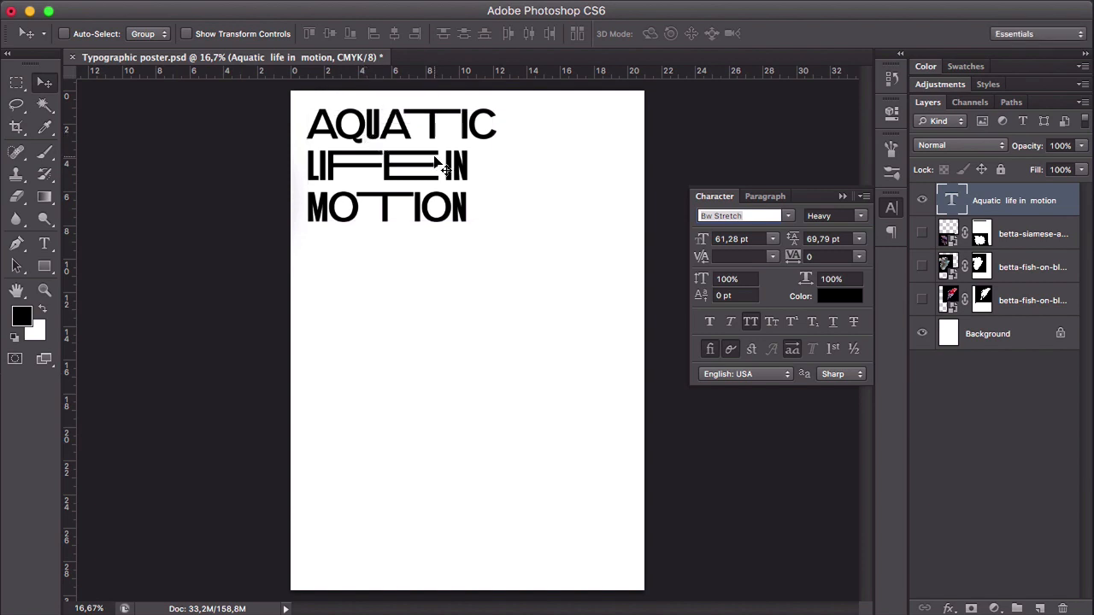
key("ctrl+t")
left_click_drag(507, 233, 573, 257)
key("Return")
key("t")
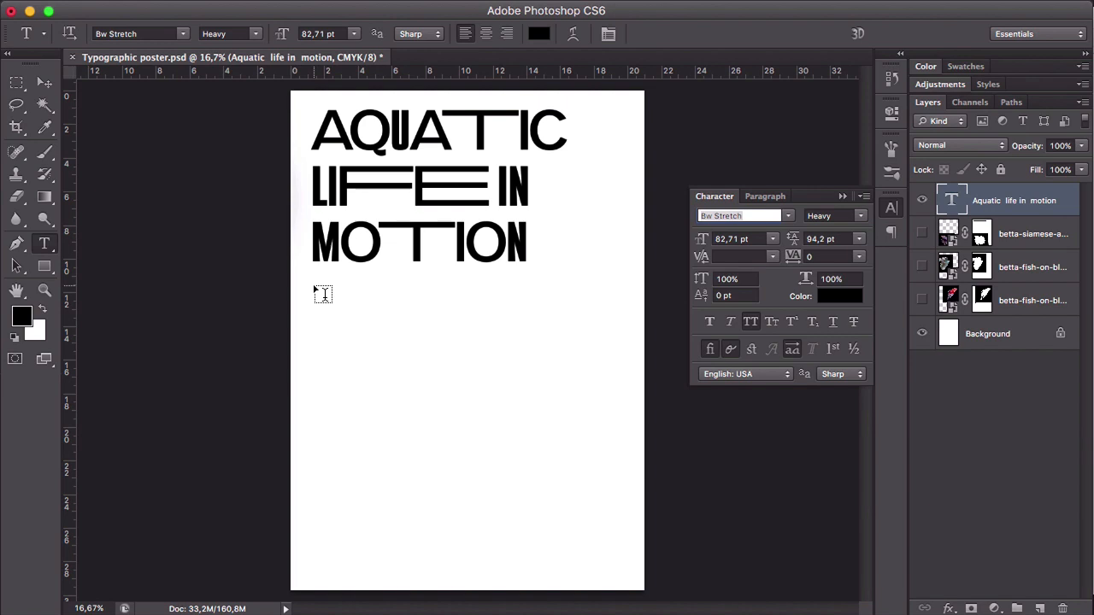
- Add the all-caps text "18-25 March" below the heading in Bw Stretch Heavy, with stylistic alternates turned off
left_click(314, 282)
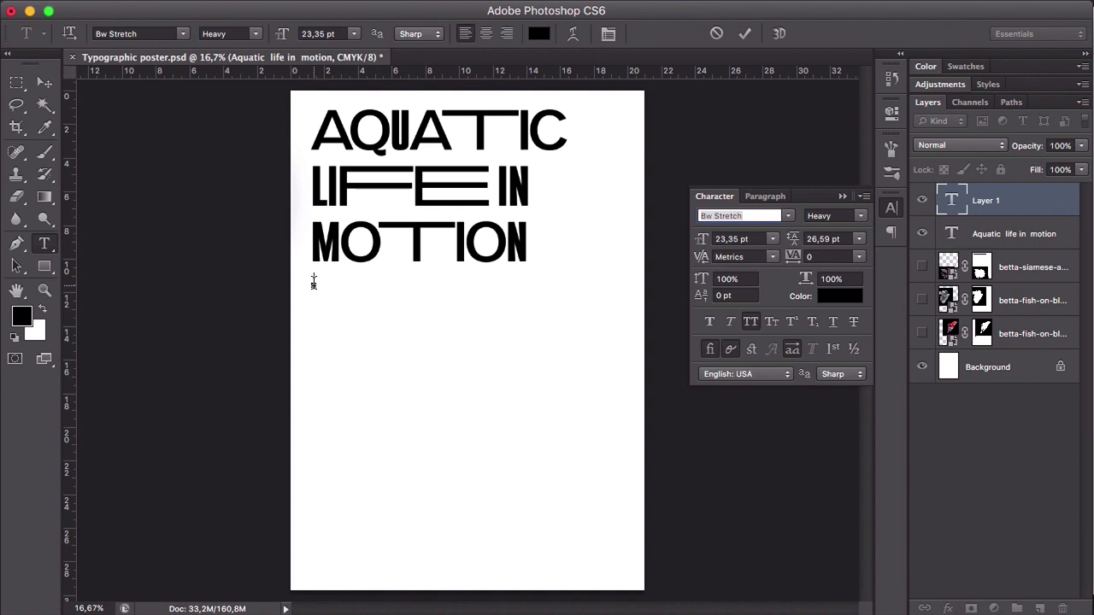
type("18-25 MARCH")
key("ctrl+a")
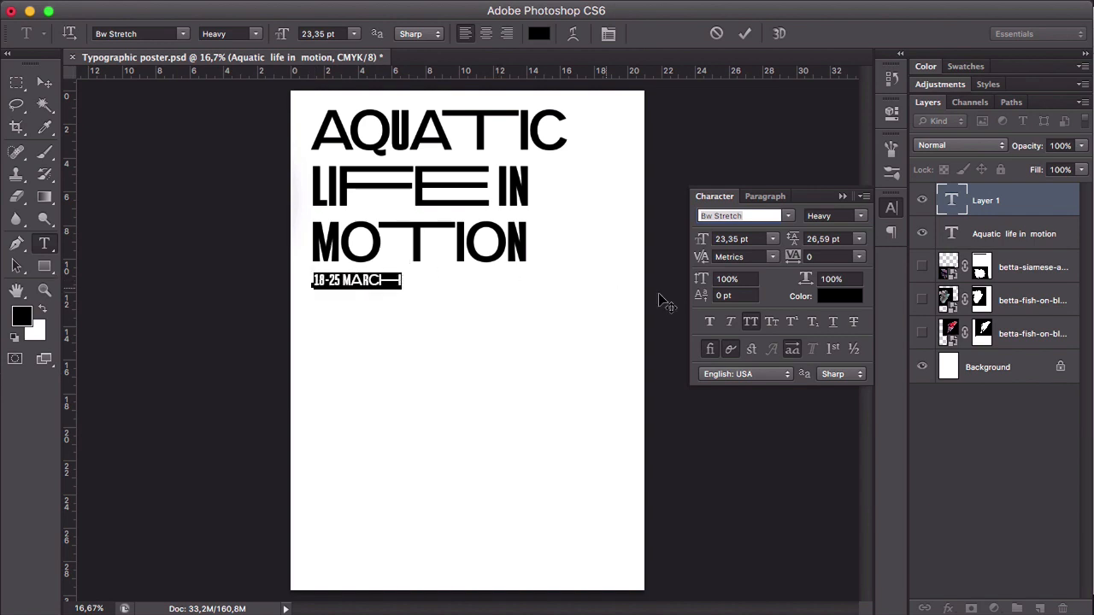
left_click(790, 351)
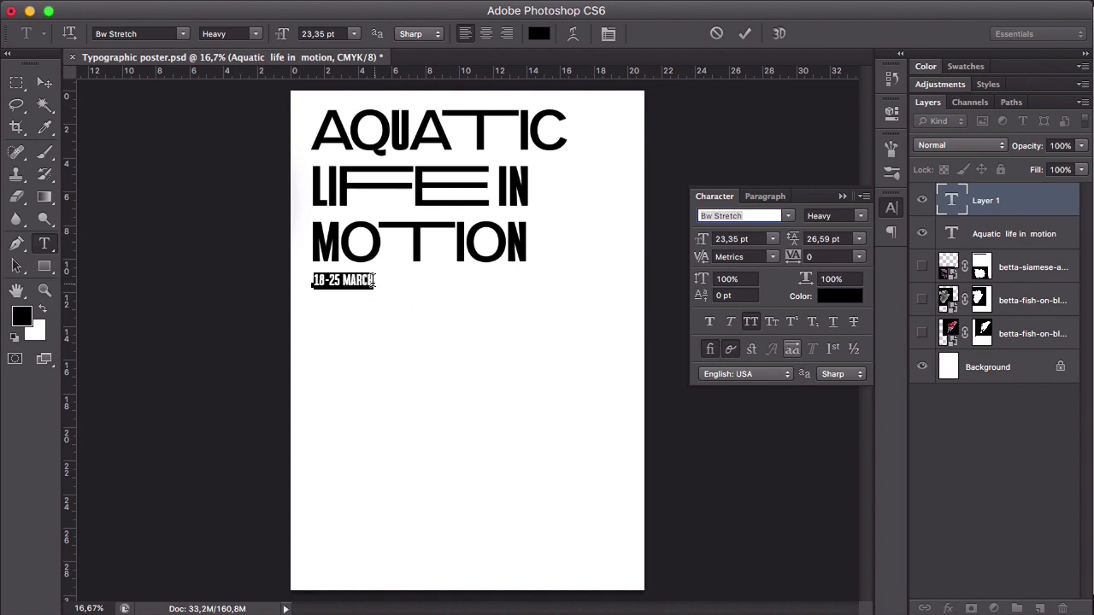
left_click(35, 83)
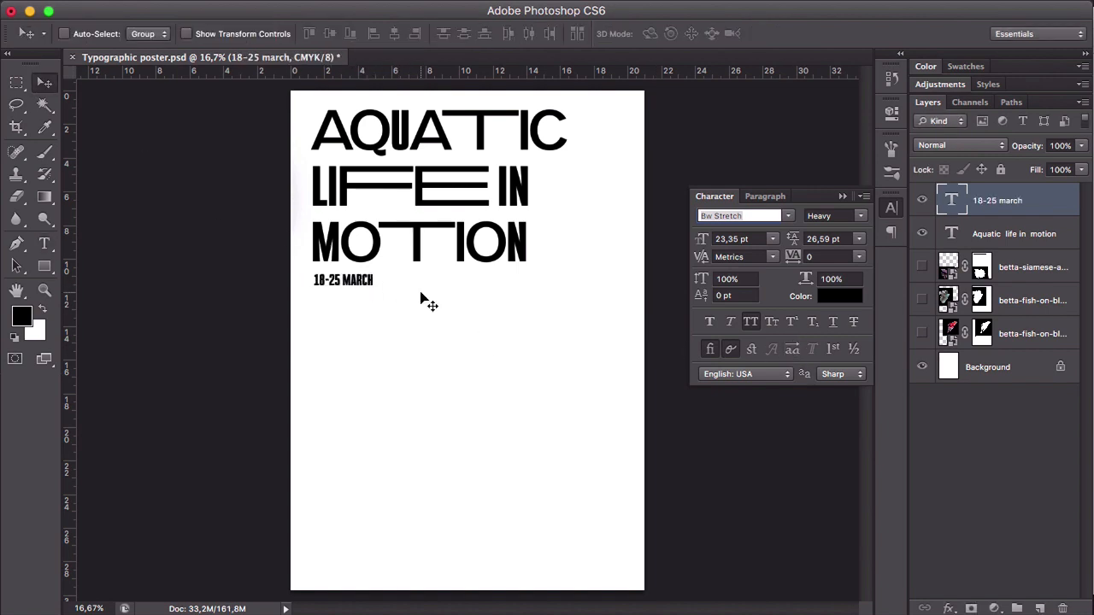
- Scale the date text up to about 75.29 pt and change its weight to Regular
key("ctrl+t")
left_click_drag(376, 291, 512, 307)
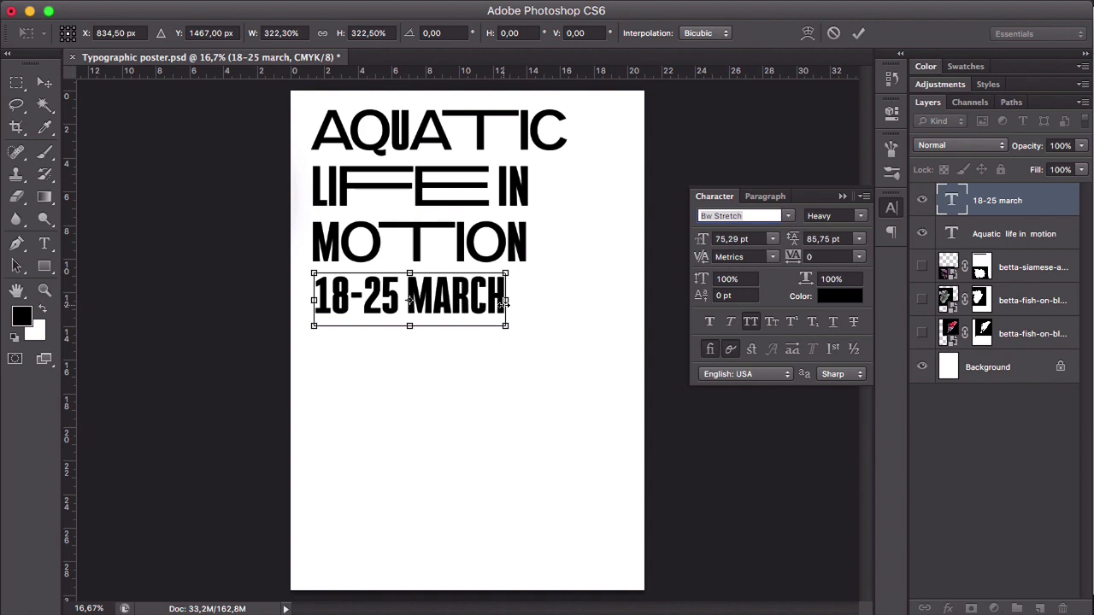
key("Return")
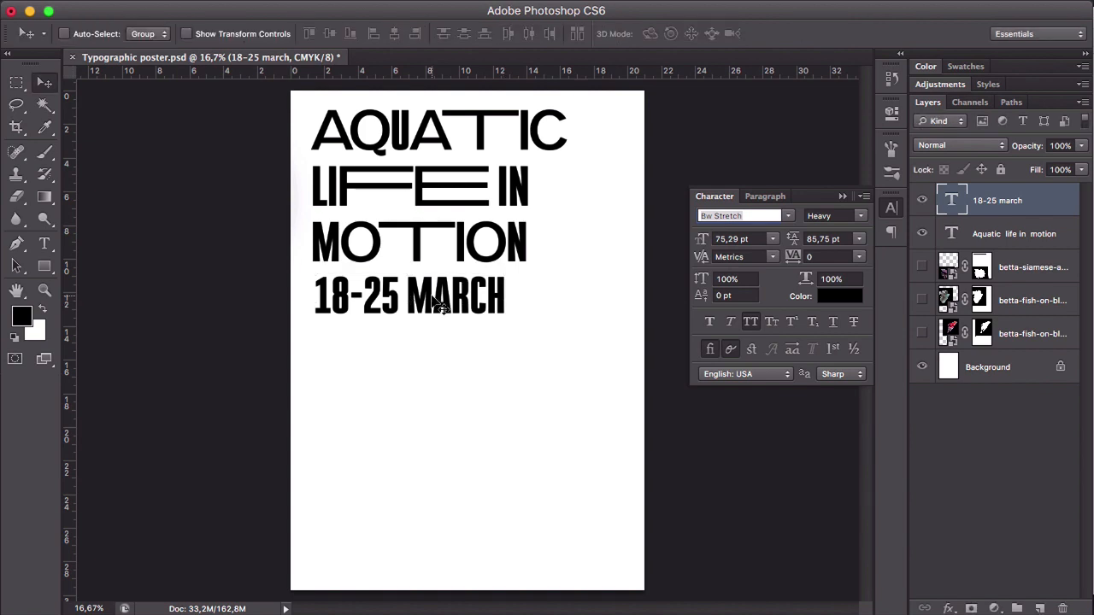
left_click(864, 216)
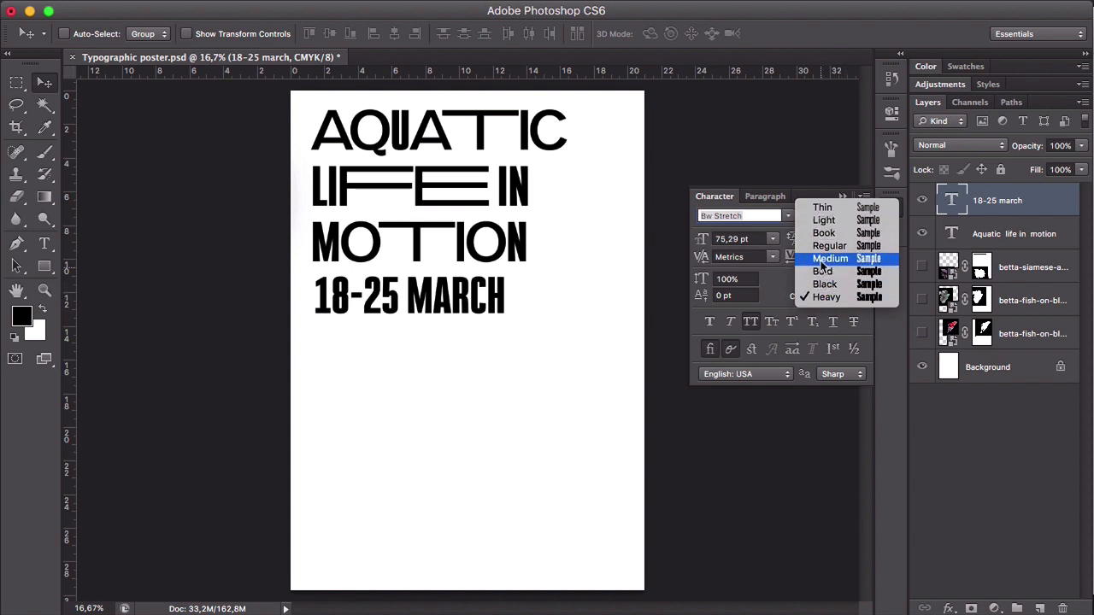
key("Return")
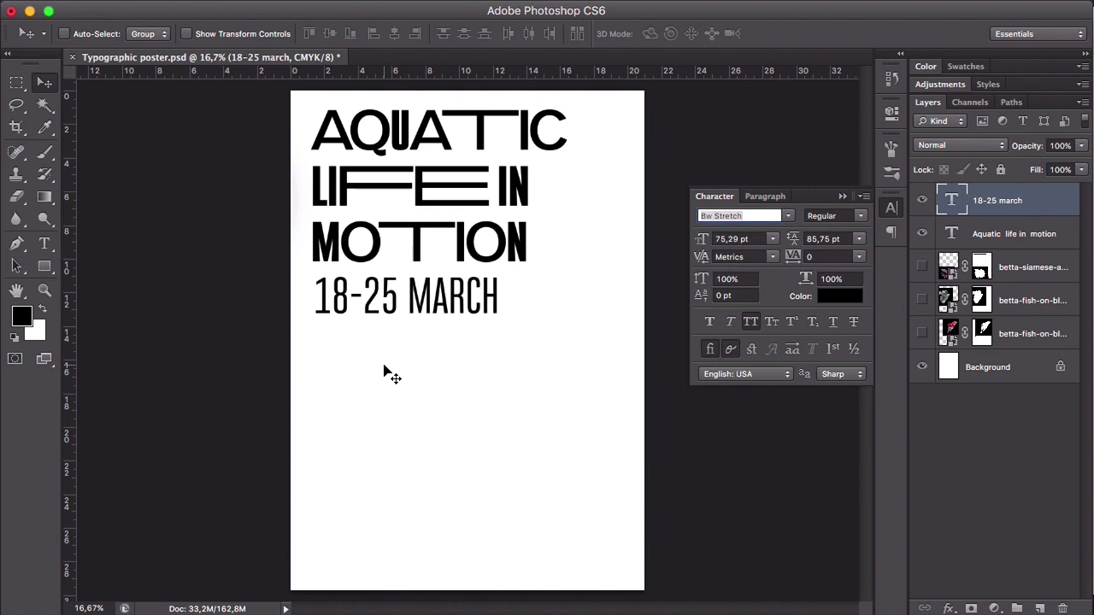
- Start a separate small text block below the date with a "Curator:" line giving the curator's full name
key("t")
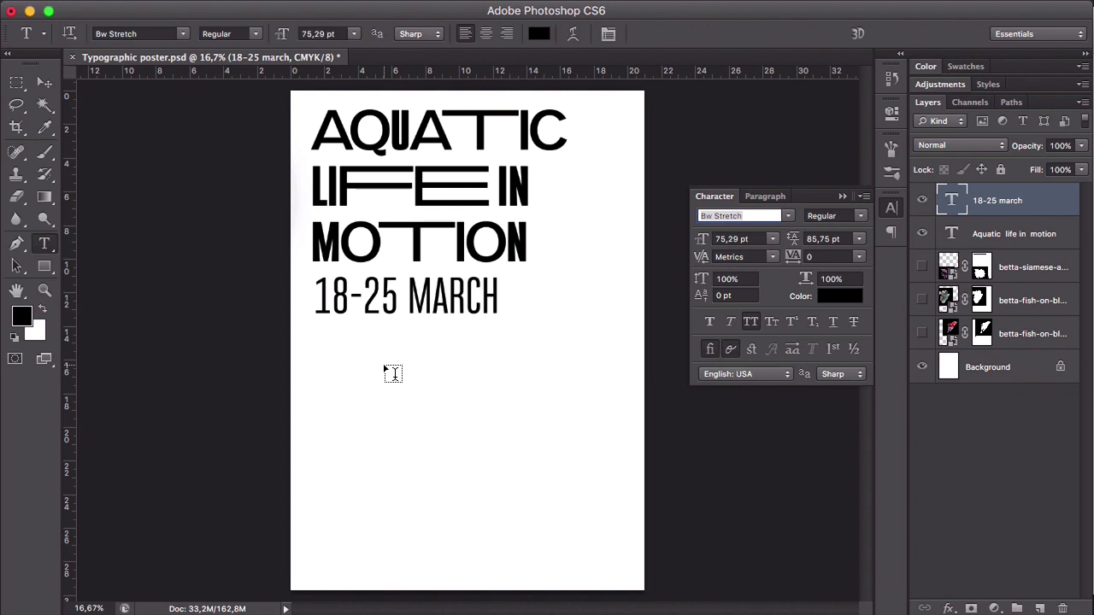
left_click(316, 342)
type("curato")
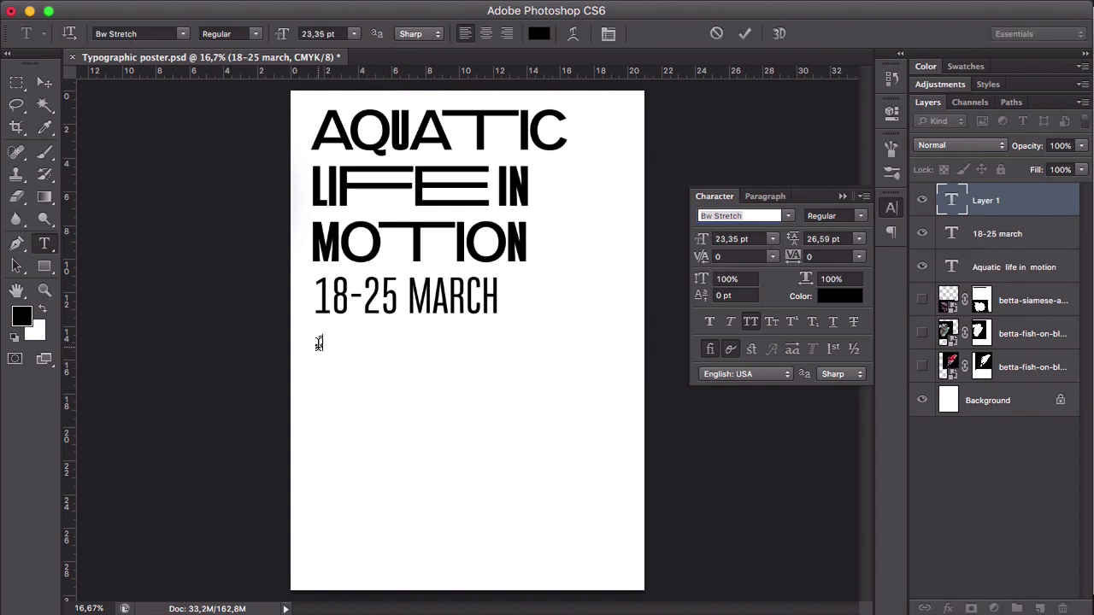
type("r: jason zaks")
- Add a second line to the curator text block containing the venue's postal address
key("Return")
type("1 kings lane. ")
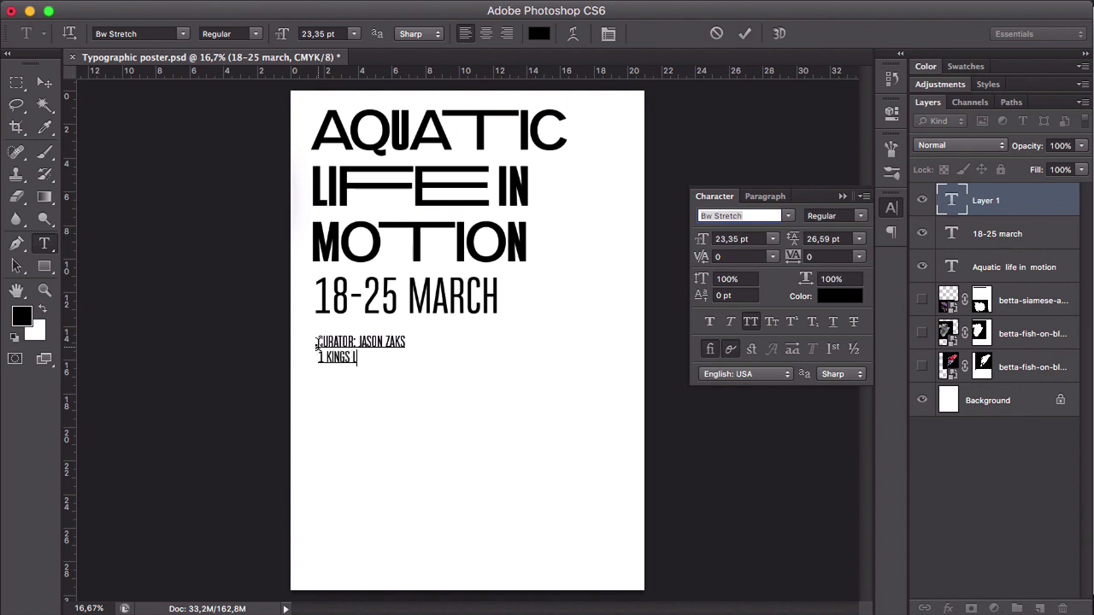
type("uk. 59747")
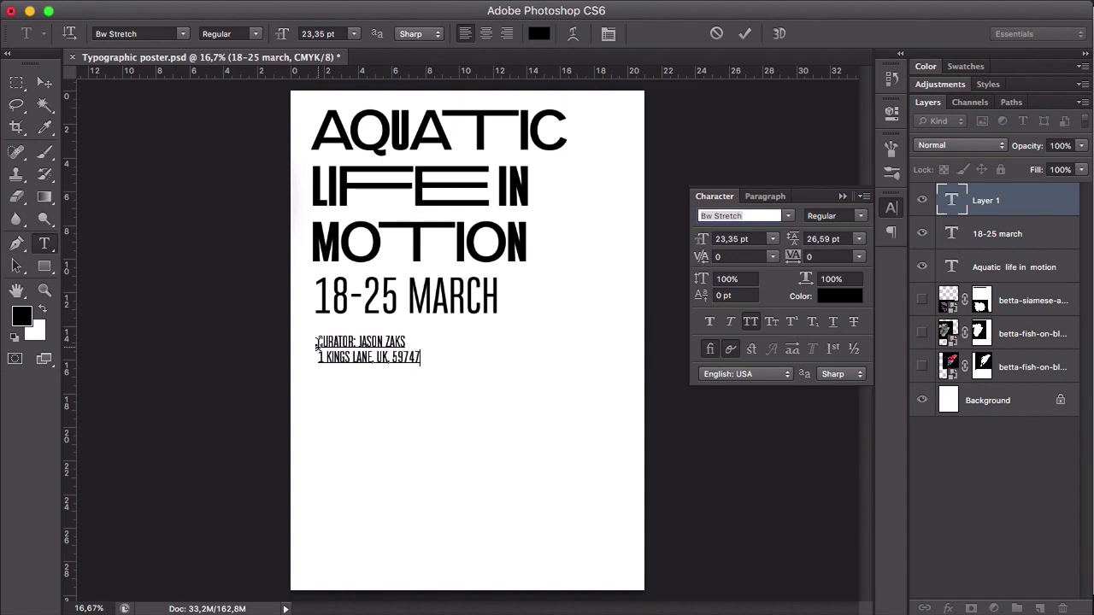
- Add "thenationalaquarium.com" as the third line of the details text and keep the block in Regular weight
key("Return")
type("THENATIO NAL AQUARI")
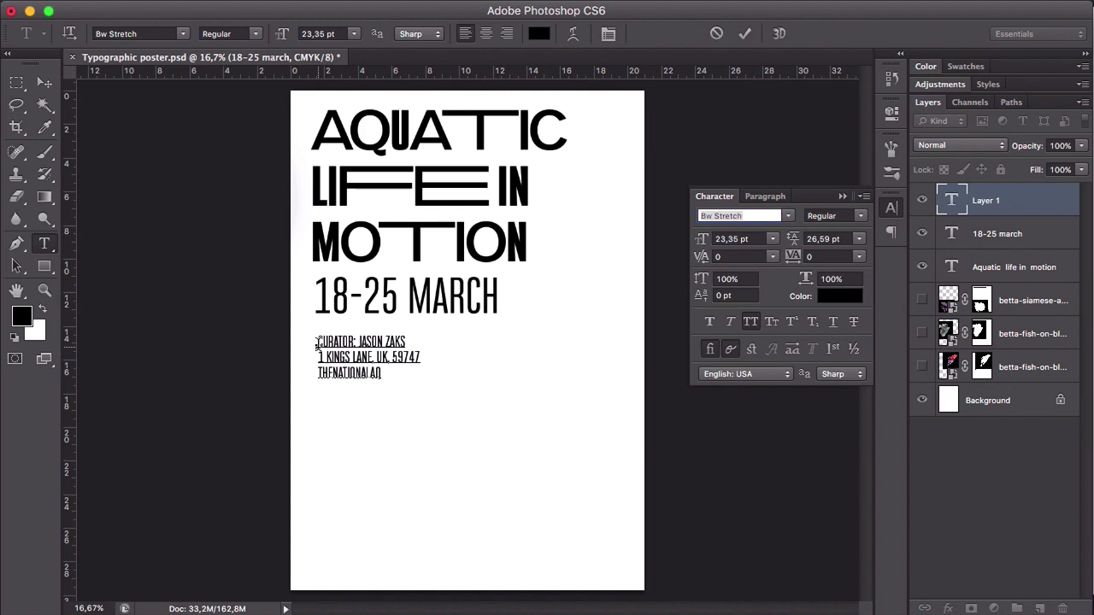
type("UM.COM")
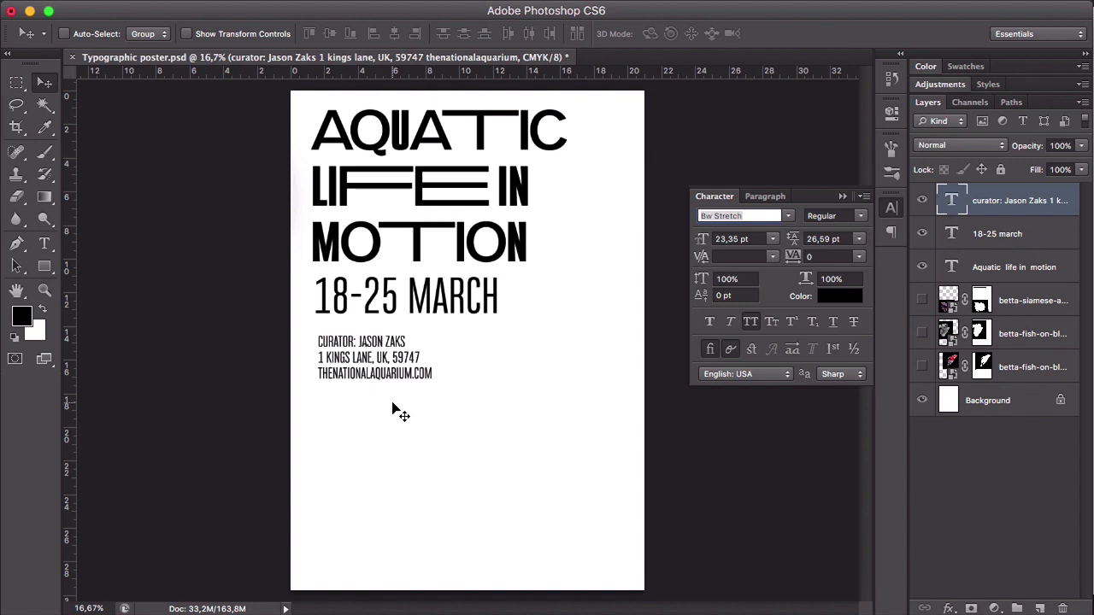
left_click(860, 219)
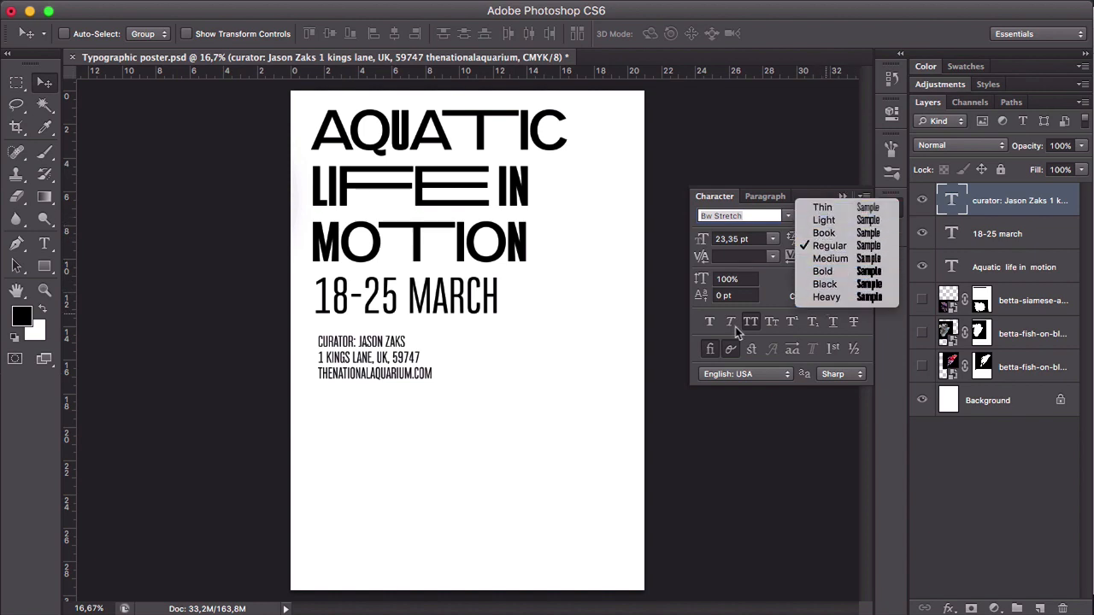
left_click(569, 352)
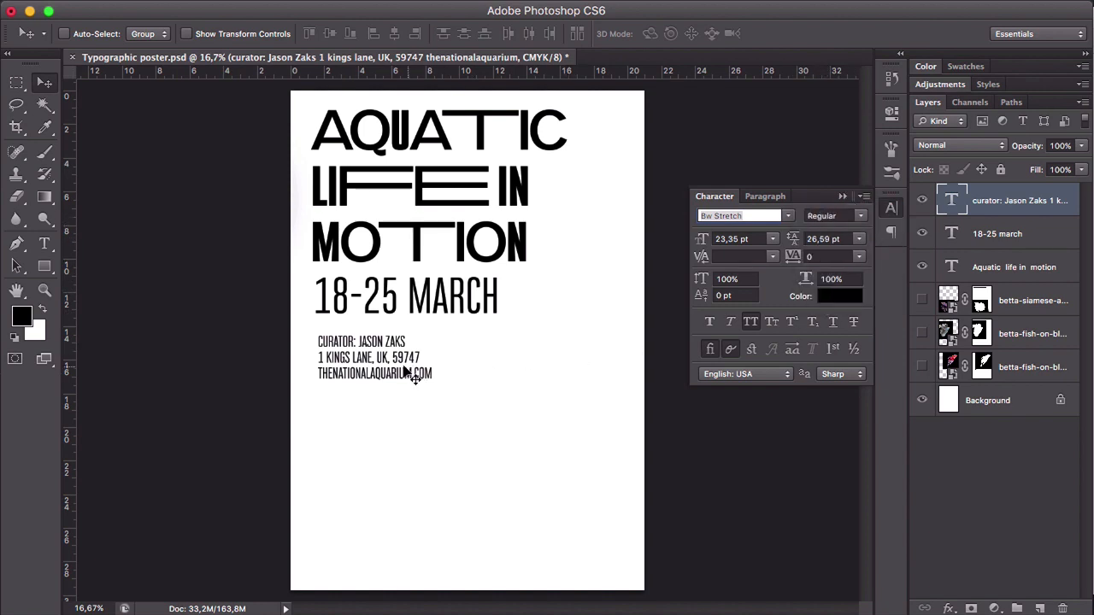
- Move the curator details to the lower part of the page and the date to just above them
left_click_drag(410, 378, 408, 524)
left_click_drag(440, 306, 436, 256)
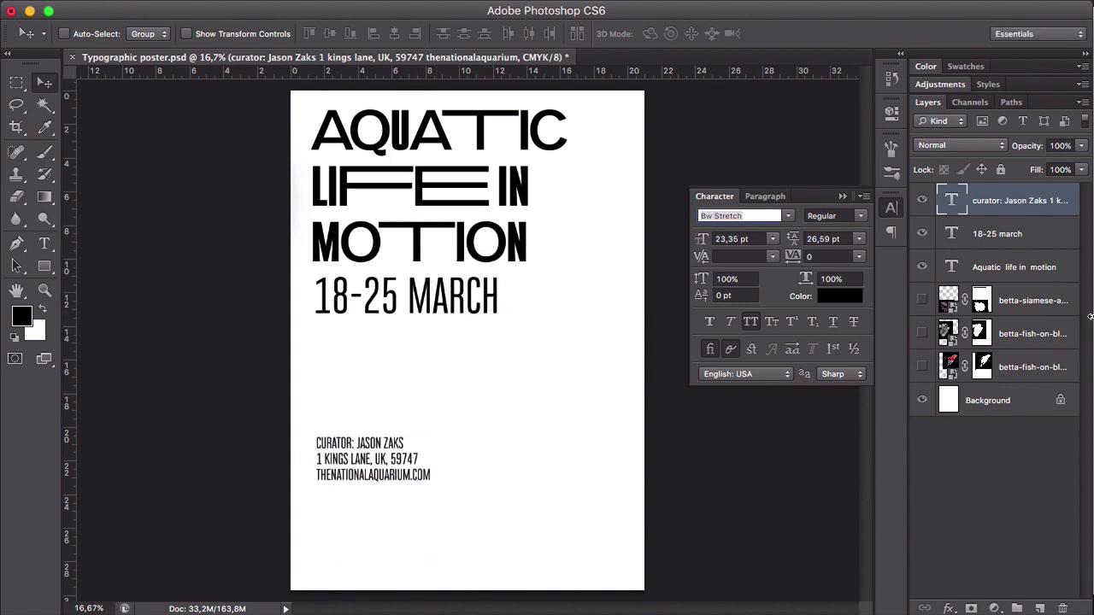
left_click(1015, 244)
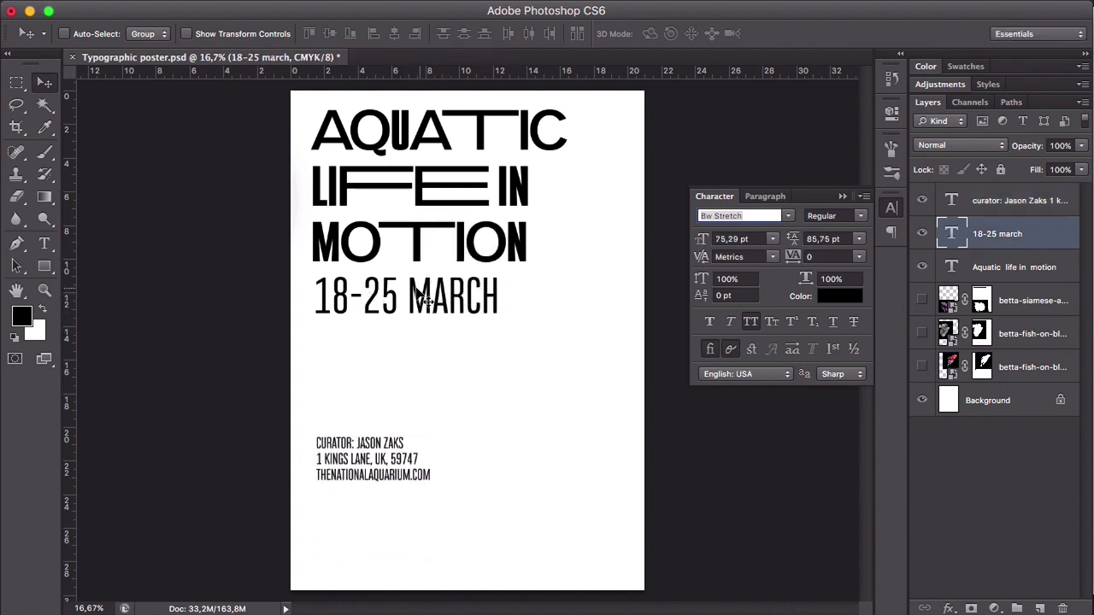
left_click_drag(416, 296, 410, 372)
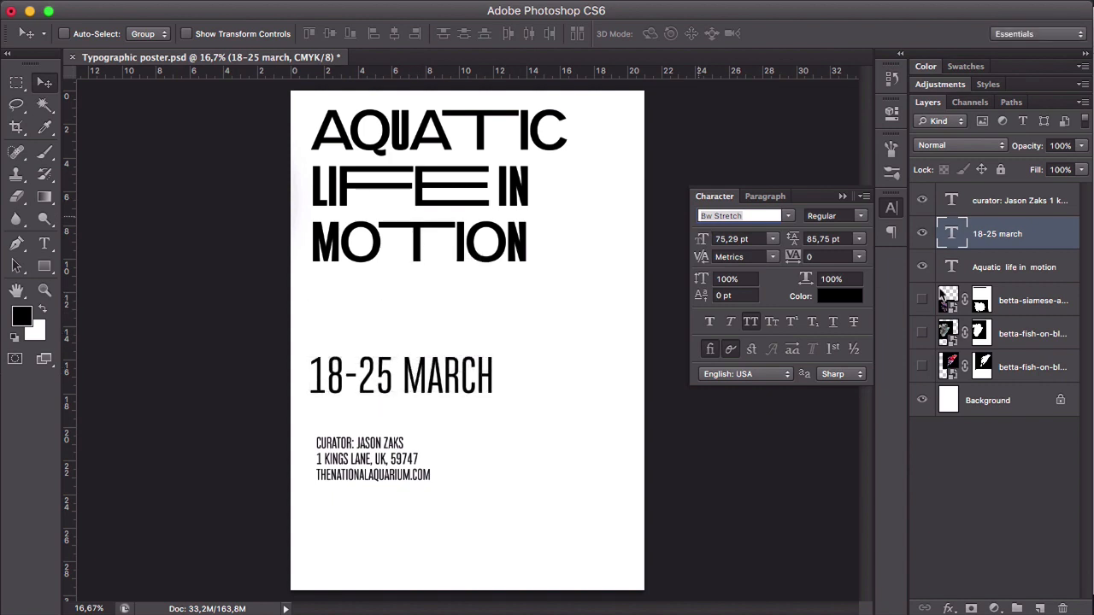
- Adjust the vertical spacing by moving the heading slightly down, the date up and the curator details further down
left_click(1014, 266)
mouse_move(383, 166)
left_mouse_down()
mouse_move(382, 197)
mouse_move(381, 168)
left_mouse_up()
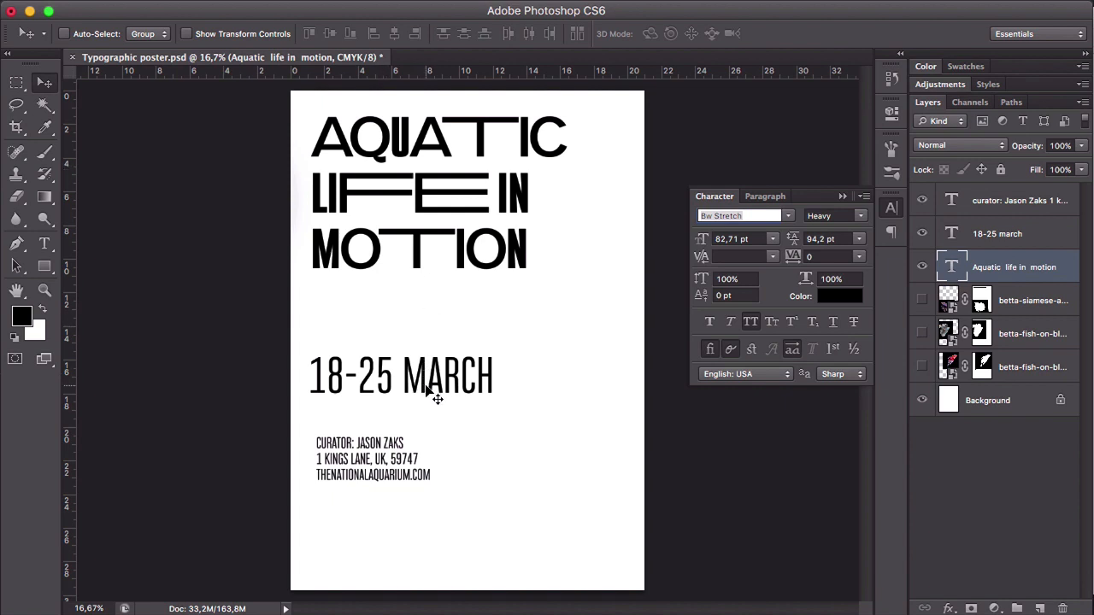
left_click_drag(439, 396, 440, 368)
left_click_drag(381, 480, 415, 481)
mouse_move(414, 261)
left_mouse_down()
mouse_move(414, 252)
mouse_move(415, 265)
left_mouse_up()
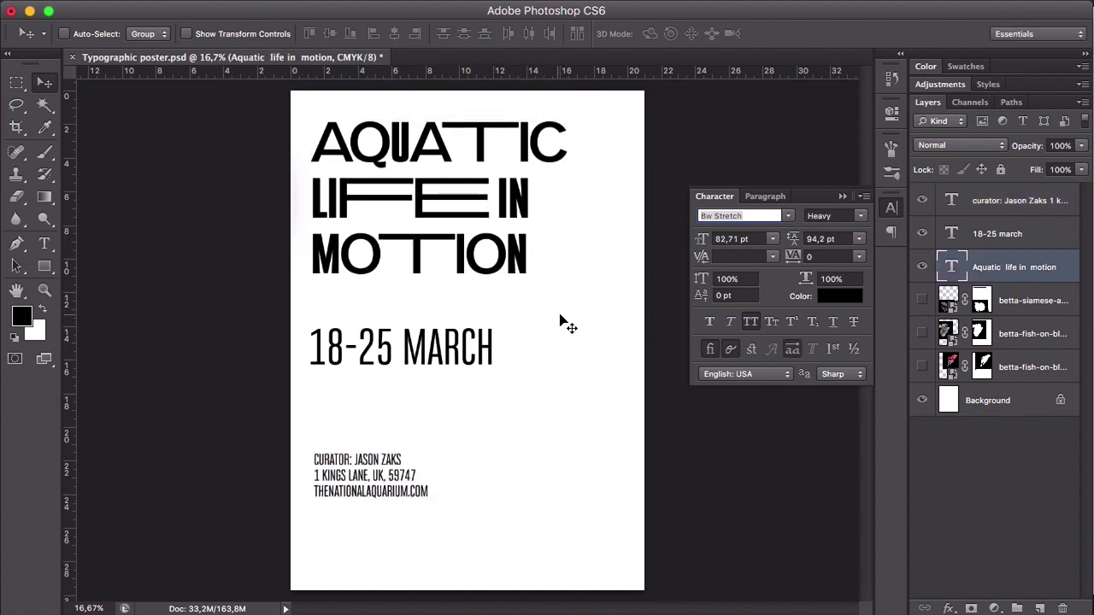
- Show the three betta fish layers to check how they look behind the text
left_click(922, 300)
left_click(922, 333)
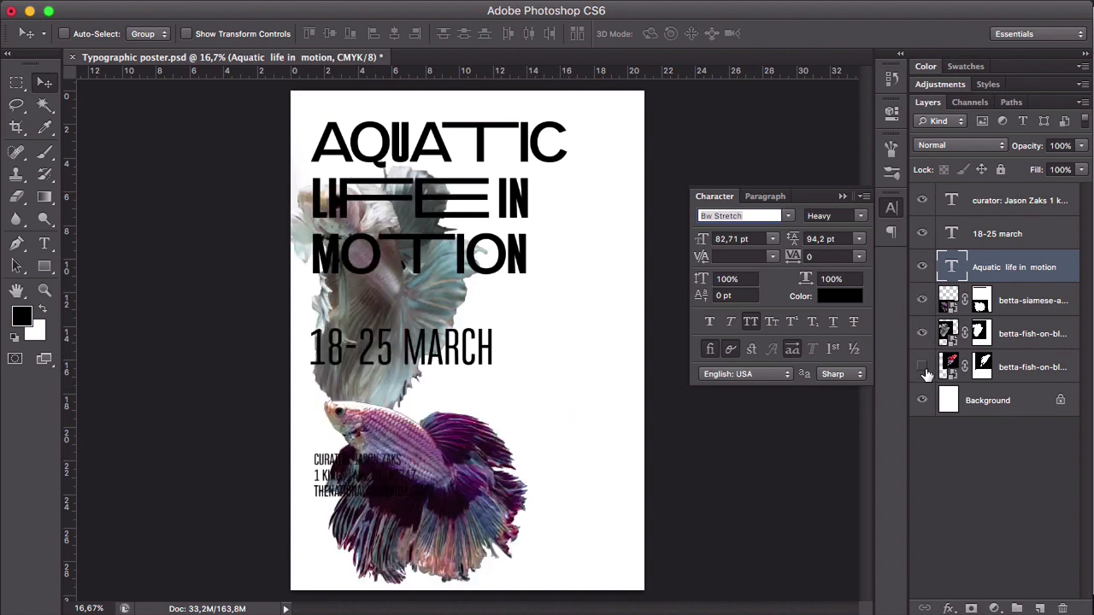
left_click(922, 366)
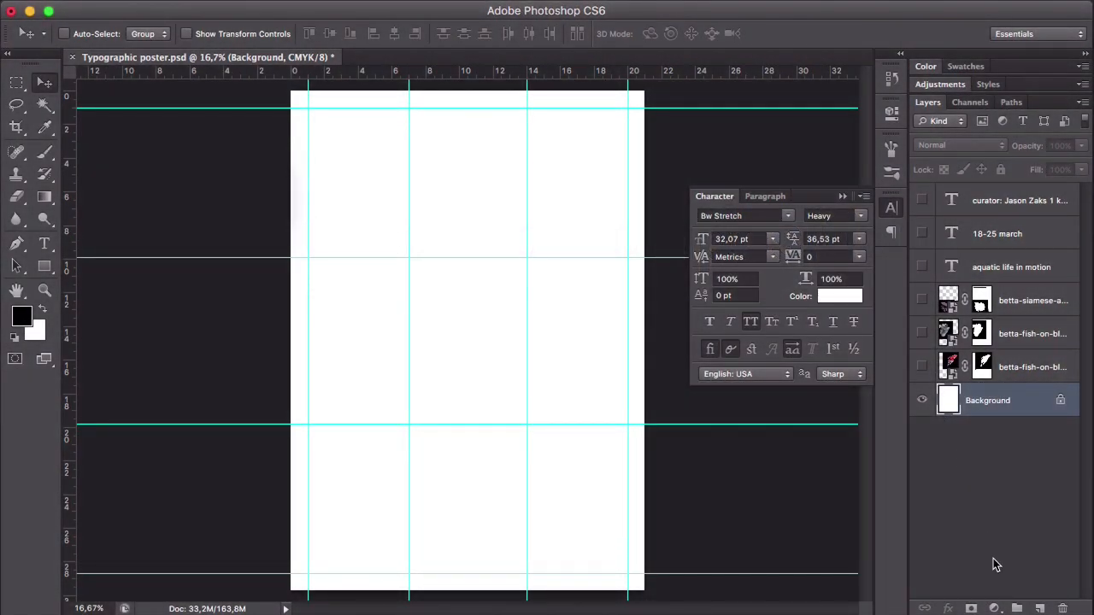
- Add a solid colour fill layer in black (000000) directly above the Background layer
left_click(996, 609)
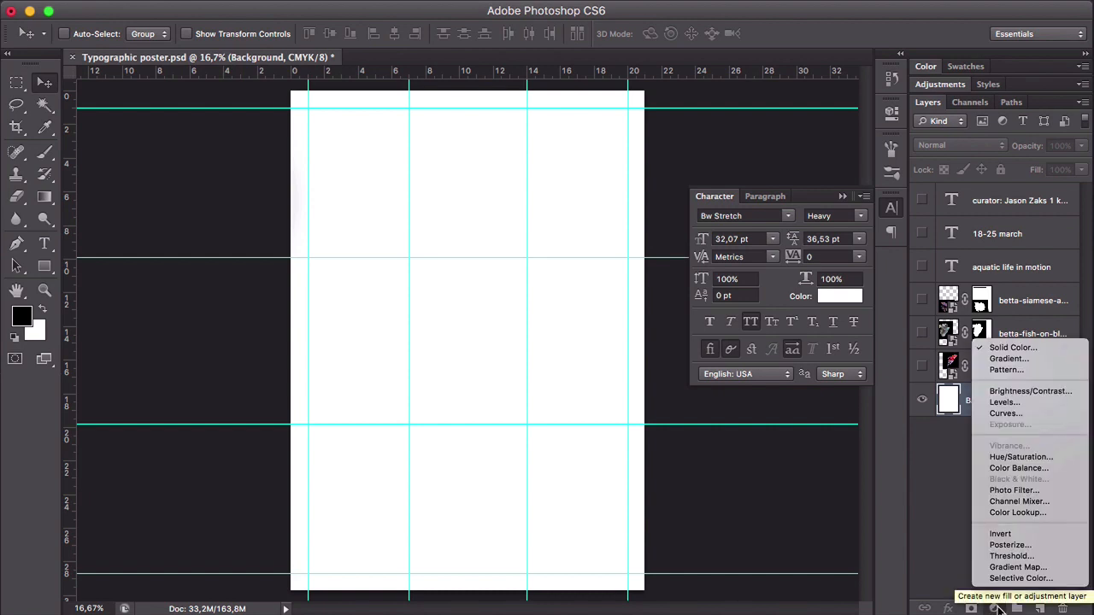
left_click(1011, 349)
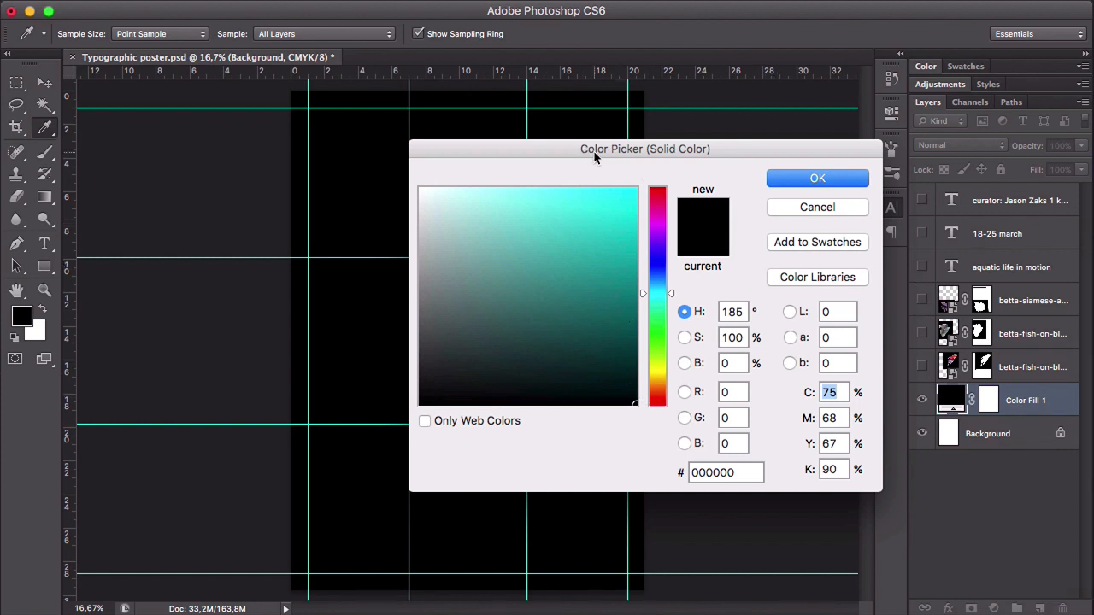
left_click_drag(595, 156, 614, 137)
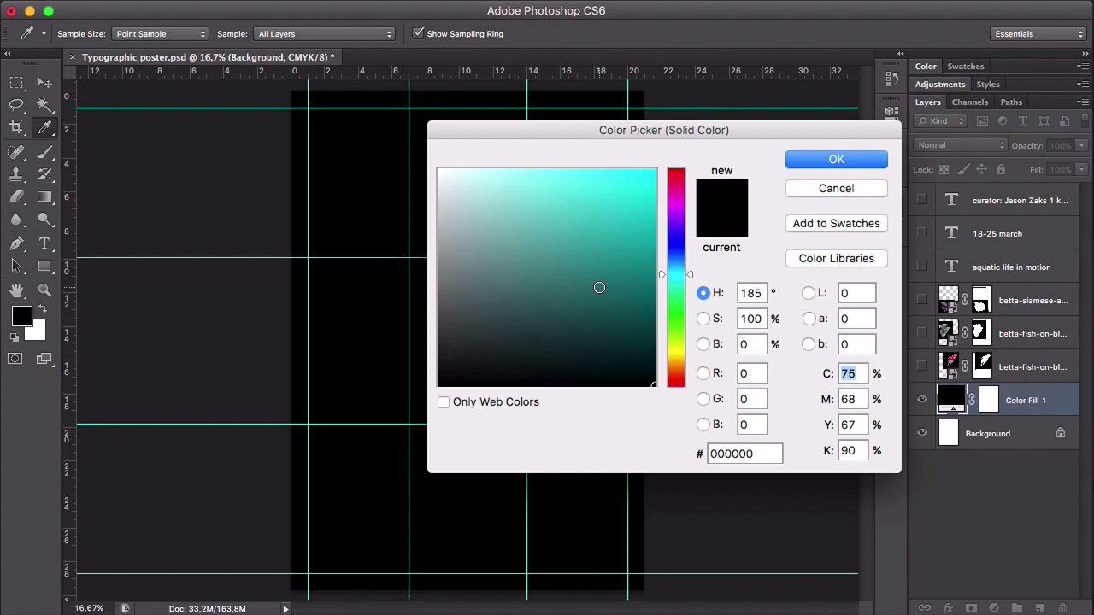
mouse_move(470, 369)
left_mouse_down()
mouse_move(434, 390)
mouse_move(525, 403)
mouse_move(407, 416)
left_mouse_up()
left_click(857, 159)
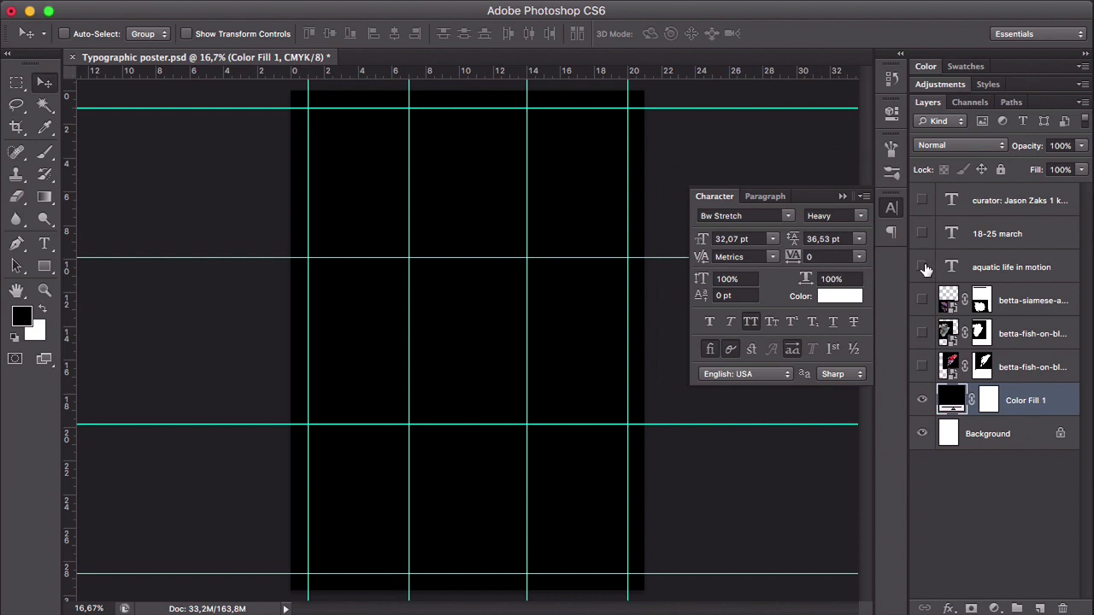
- Show the heading, date and curator text layers and set the colour of all three to white (ffffff)
left_click_drag(922, 270, 923, 200)
left_click(979, 274)
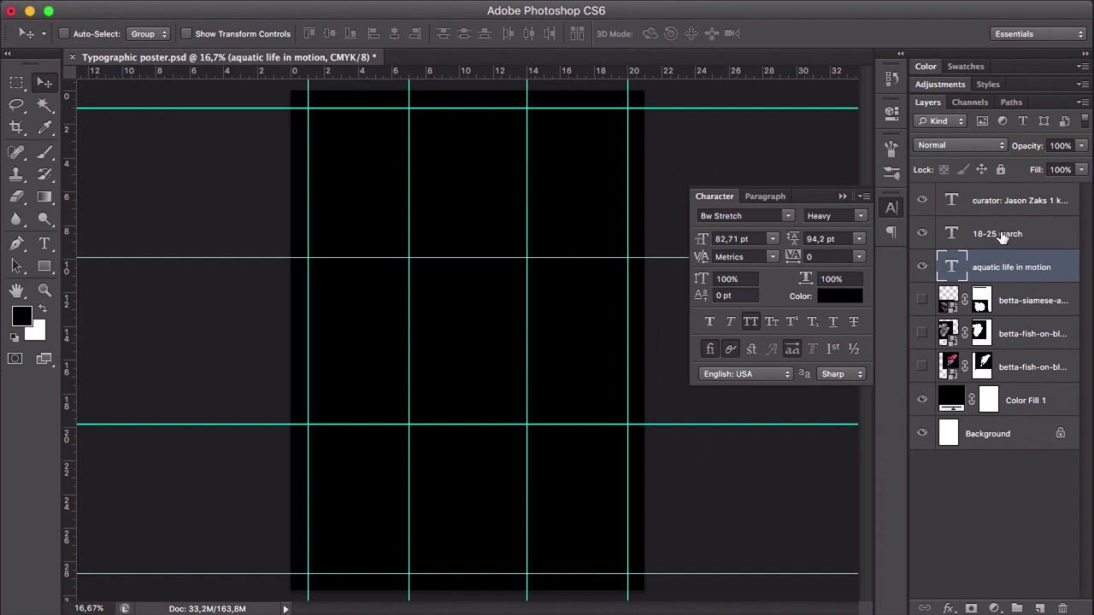
left_click(996, 202, "shift")
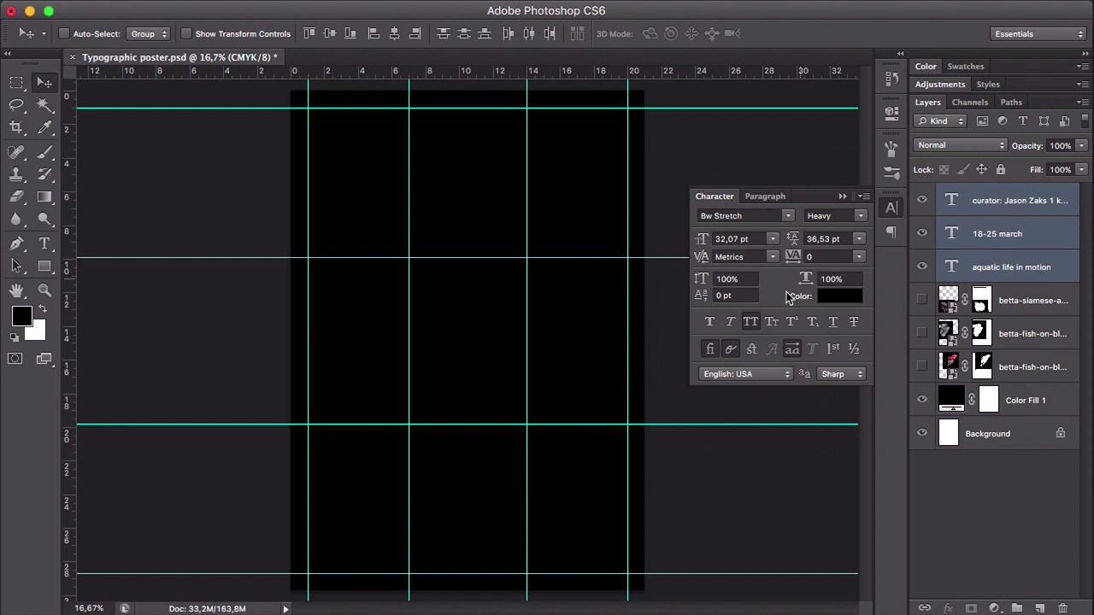
left_click(846, 295)
left_click_drag(504, 240, 423, 154)
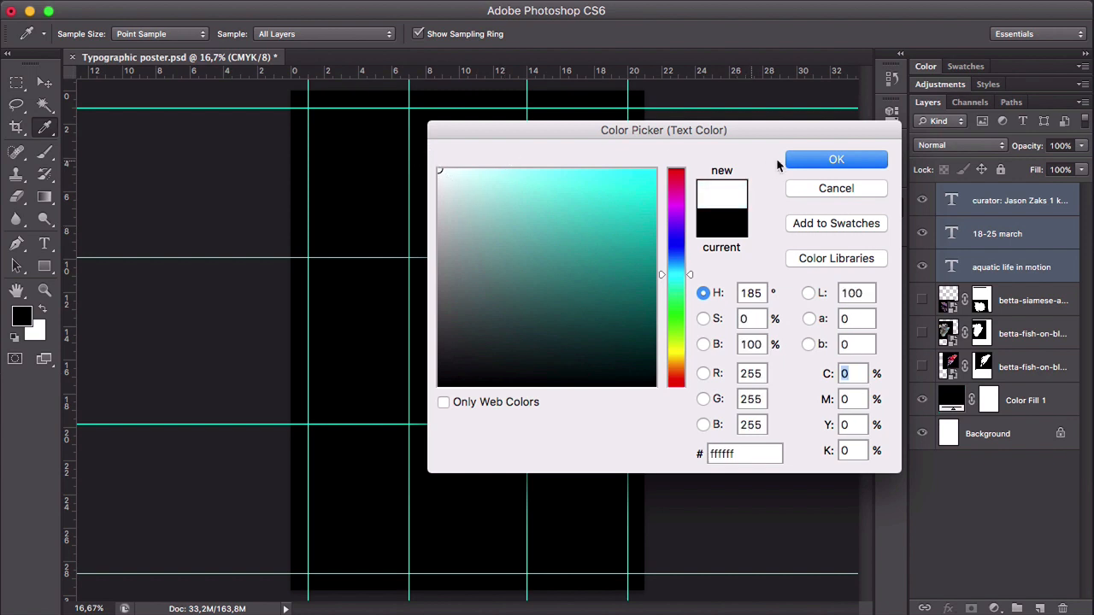
left_click(806, 160)
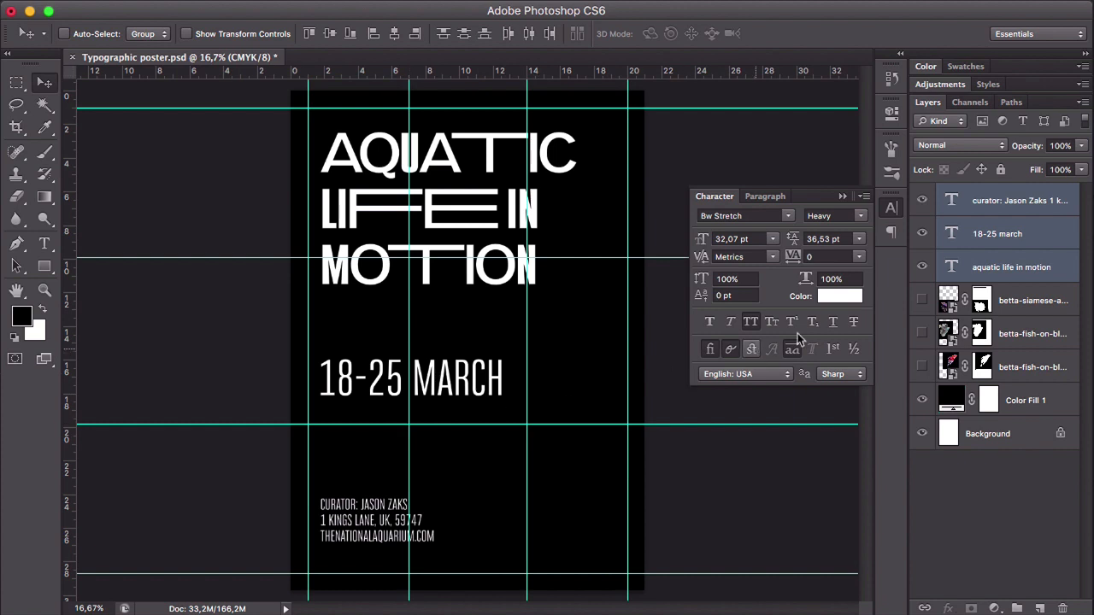
- Hide the date and curator text layers and align the heading to the page's upper-left margin guides
left_click(922, 233)
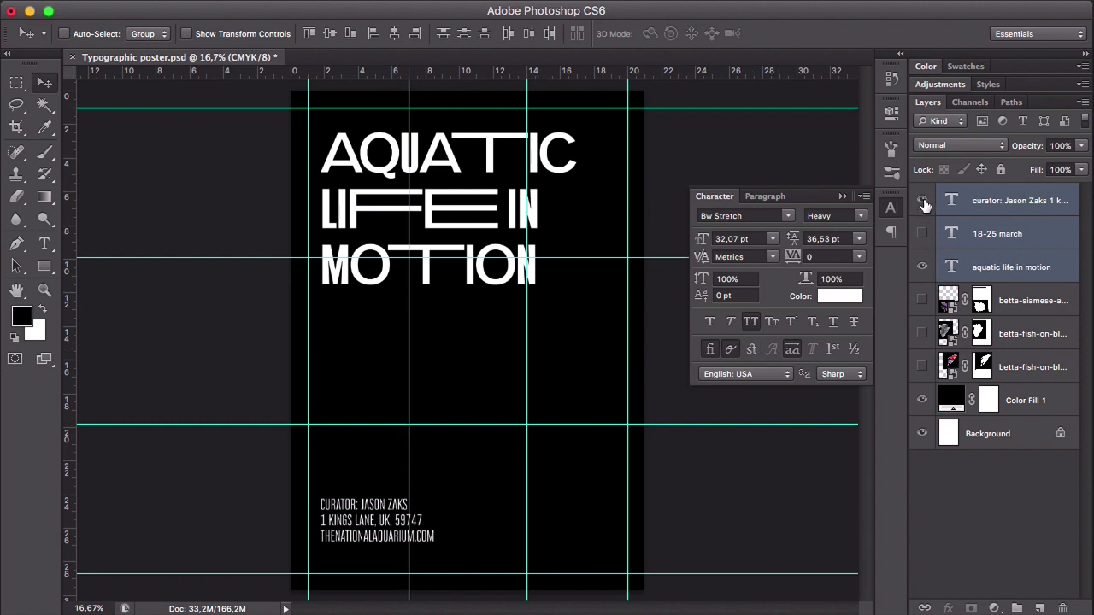
left_click(922, 200)
left_click(1018, 299)
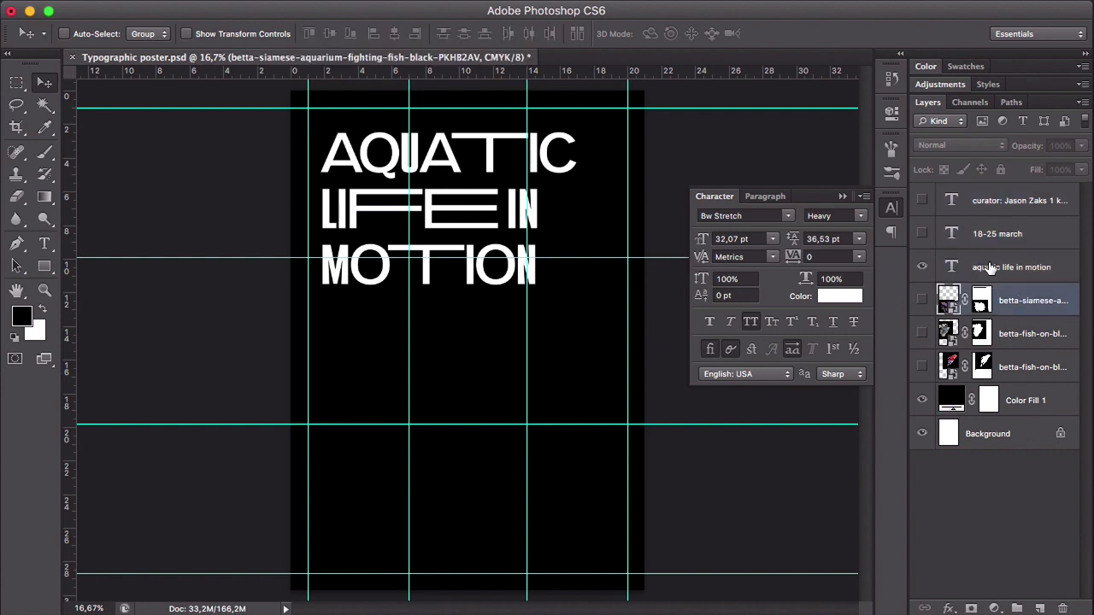
left_click(1032, 267)
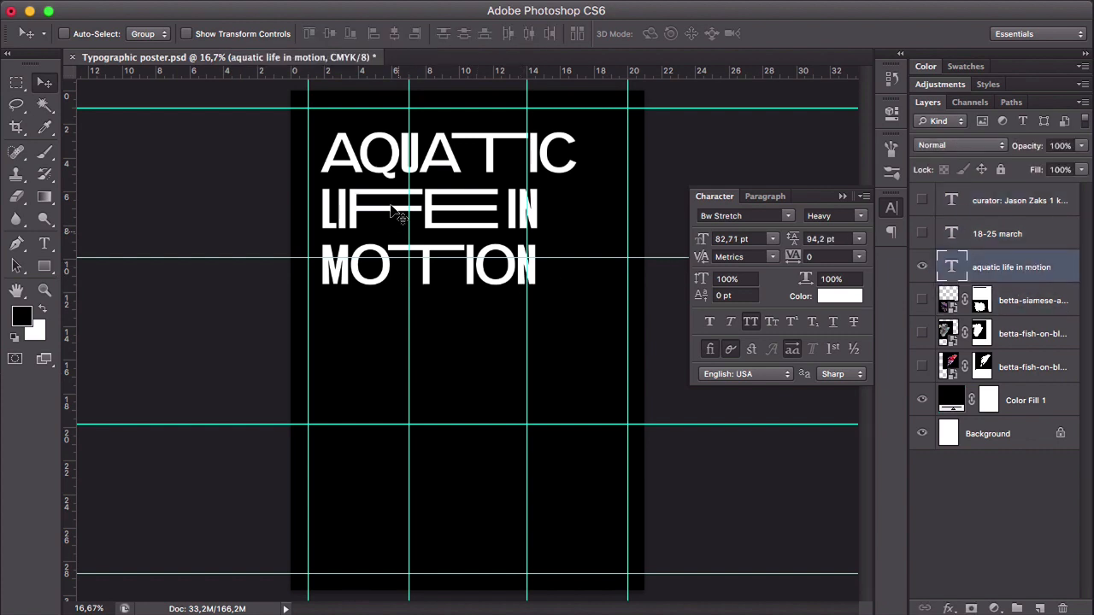
left_click_drag(369, 186, 356, 160)
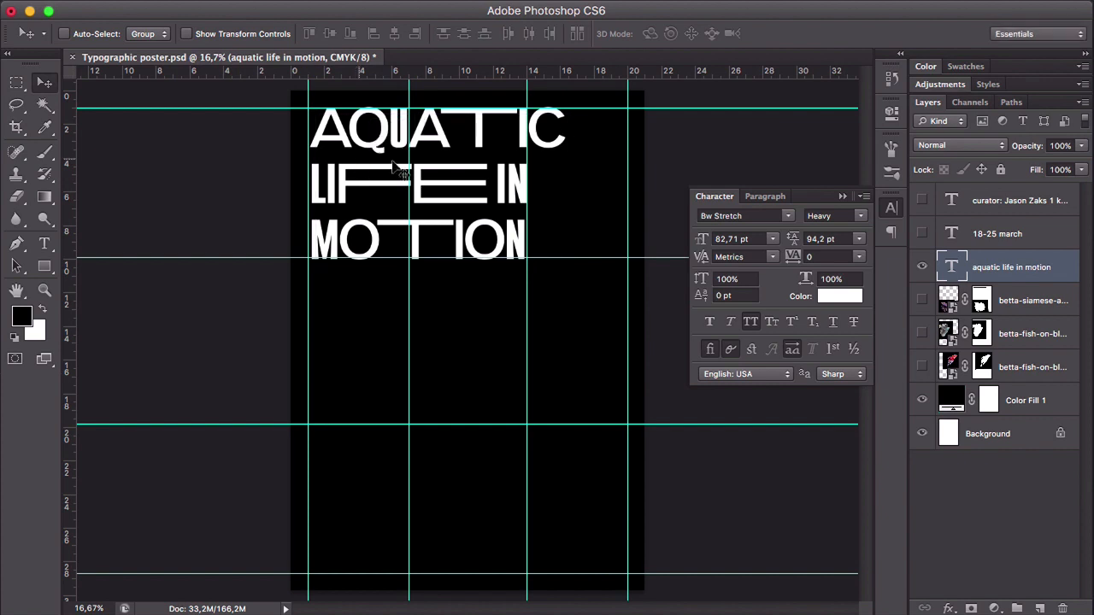
- Nudge the heading flush against the page's left margin guide
left_click_drag(491, 138, 491, 140)
left_click_drag(340, 197, 337, 197)
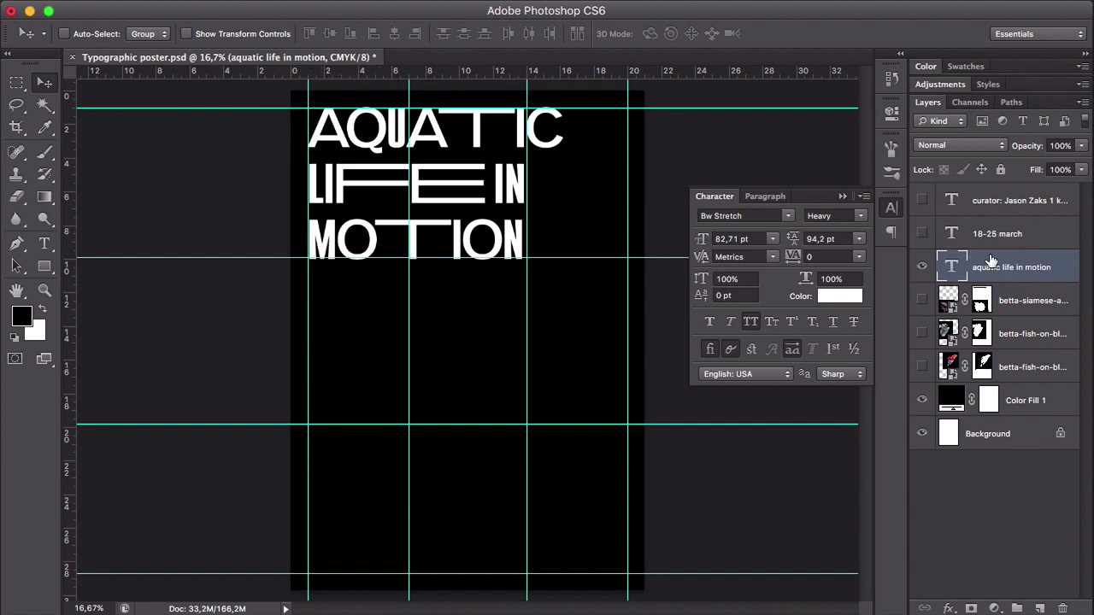
- Show the 18-25 march text layer and align it to the right margin guide, resting on the third horizontal guide
left_click(922, 233)
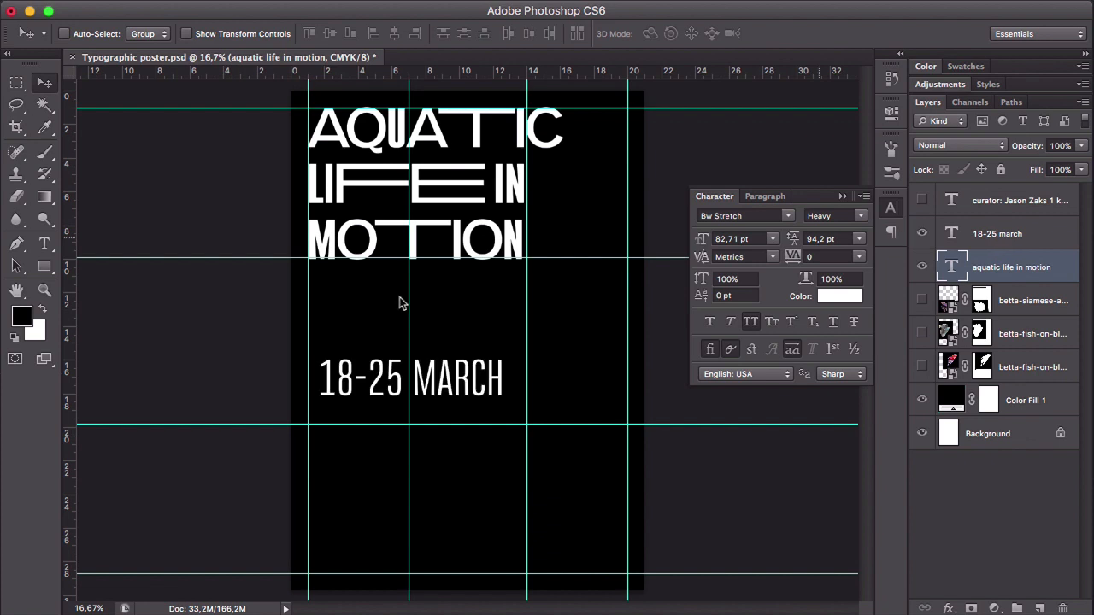
left_click_drag(439, 376, 558, 382)
left_click(423, 376)
left_click(428, 188)
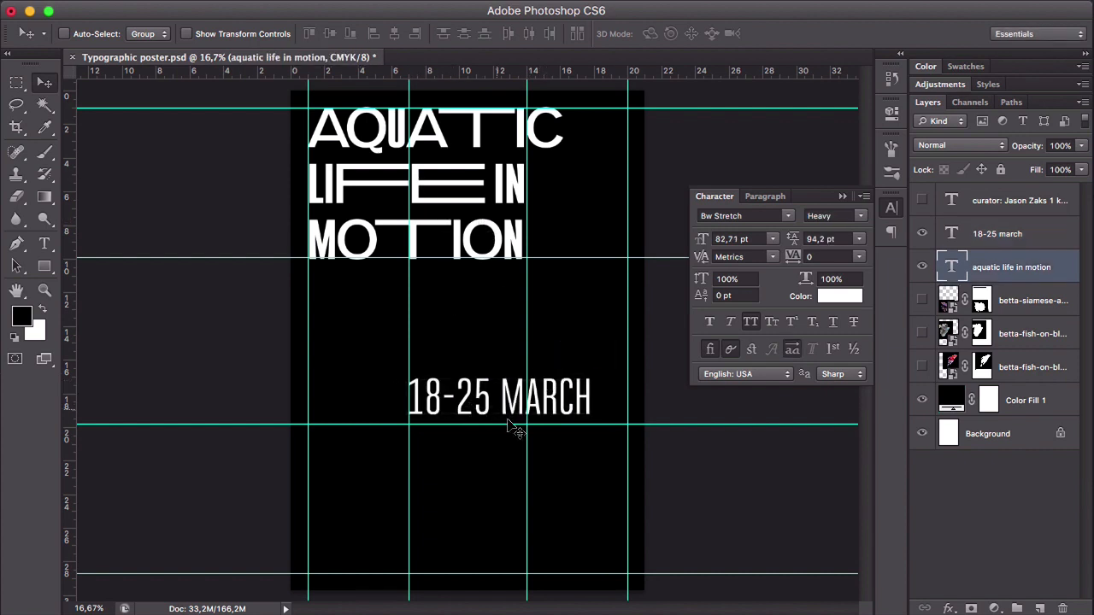
left_click(507, 389)
left_click(446, 171)
left_click(523, 395)
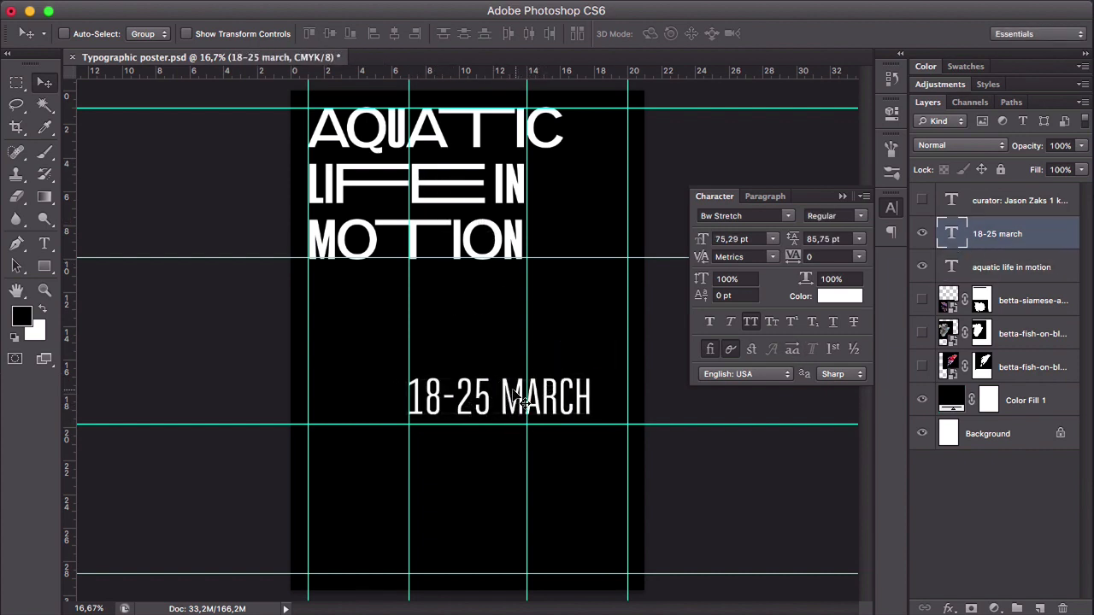
left_click_drag(468, 405, 494, 411)
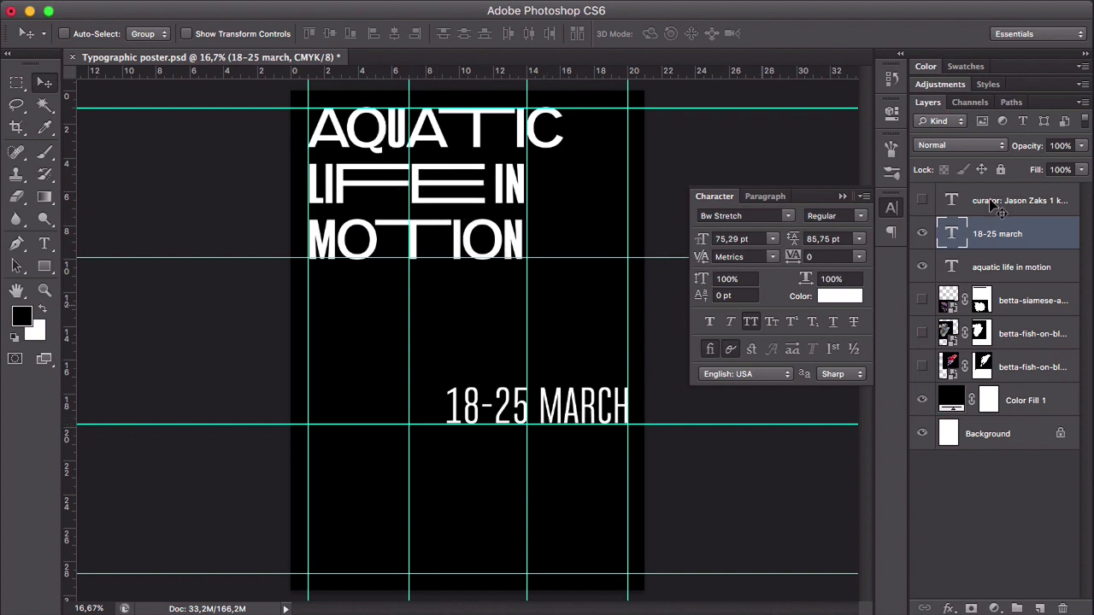
- Show the curator details text, align it to the page's lower-left margin guides, and hide the guides to check the layout
left_click(921, 199)
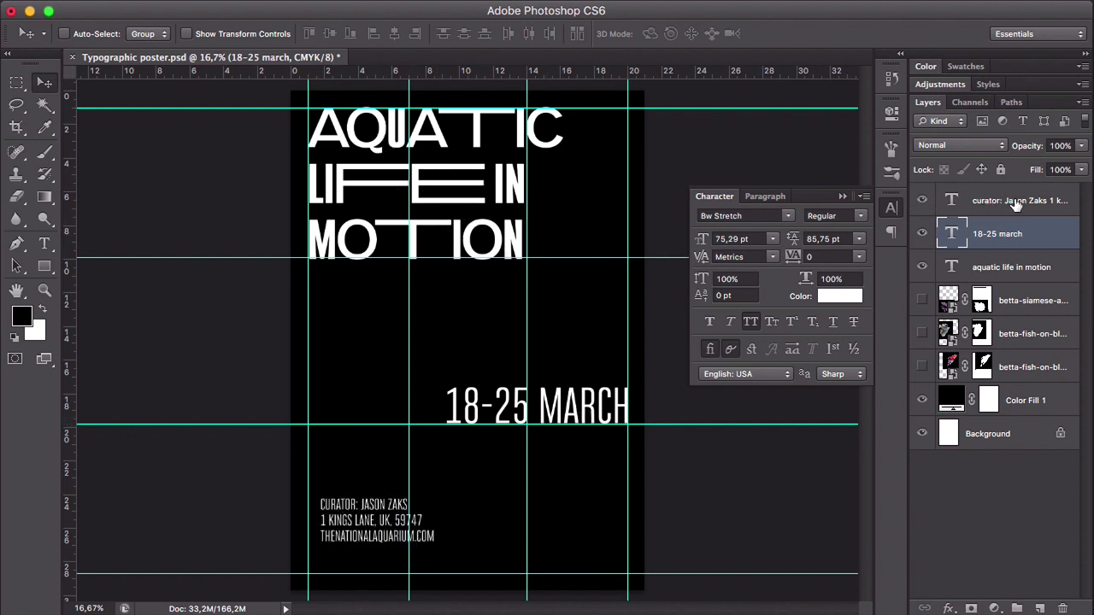
left_click(381, 527, "ctrl")
left_click_drag(384, 527, 372, 557)
key("ctrl+semicolon")
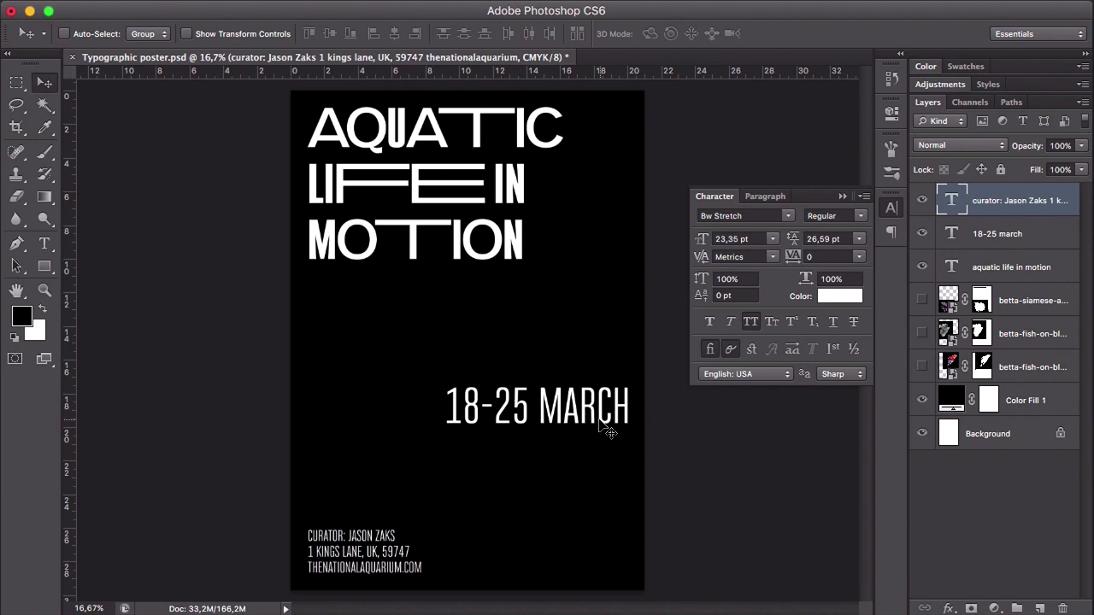
- Try the date text at the page's left margin, show the guides again and return the date to the right margin guide
left_click_drag(586, 398, 448, 394)
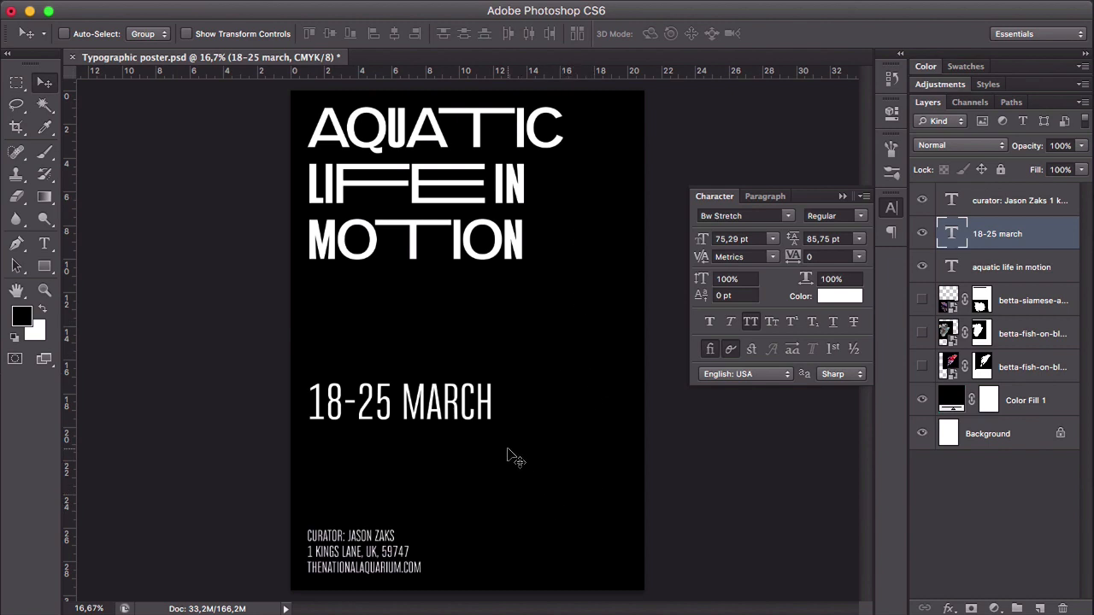
key("super+semicolon")
left_click_drag(438, 403, 573, 408)
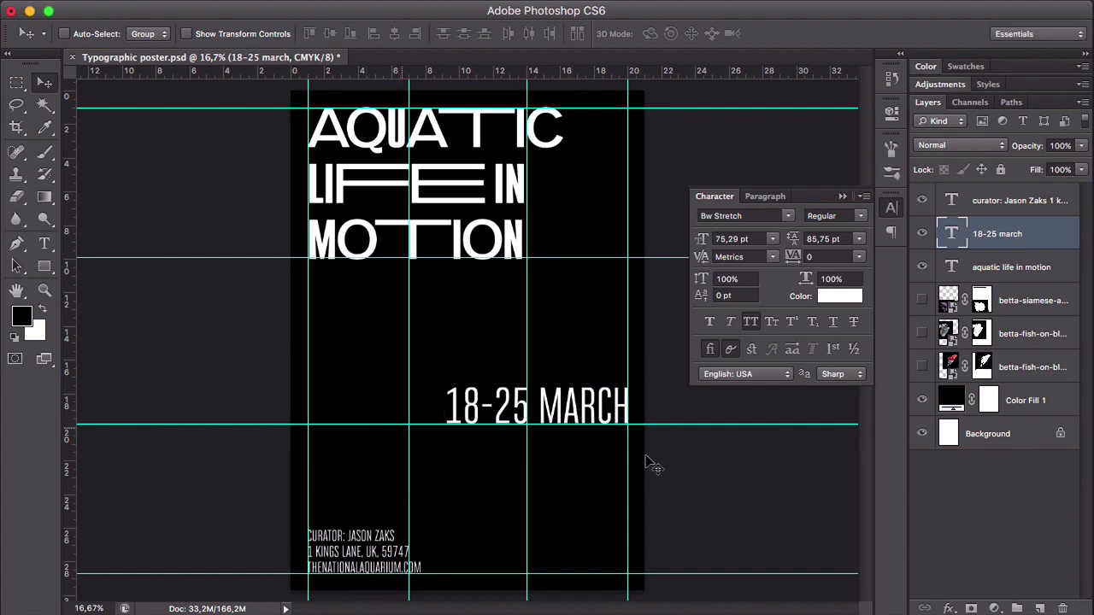
- Show the three betta fish layers and shift the purple fish slightly to the right
left_click(1023, 306)
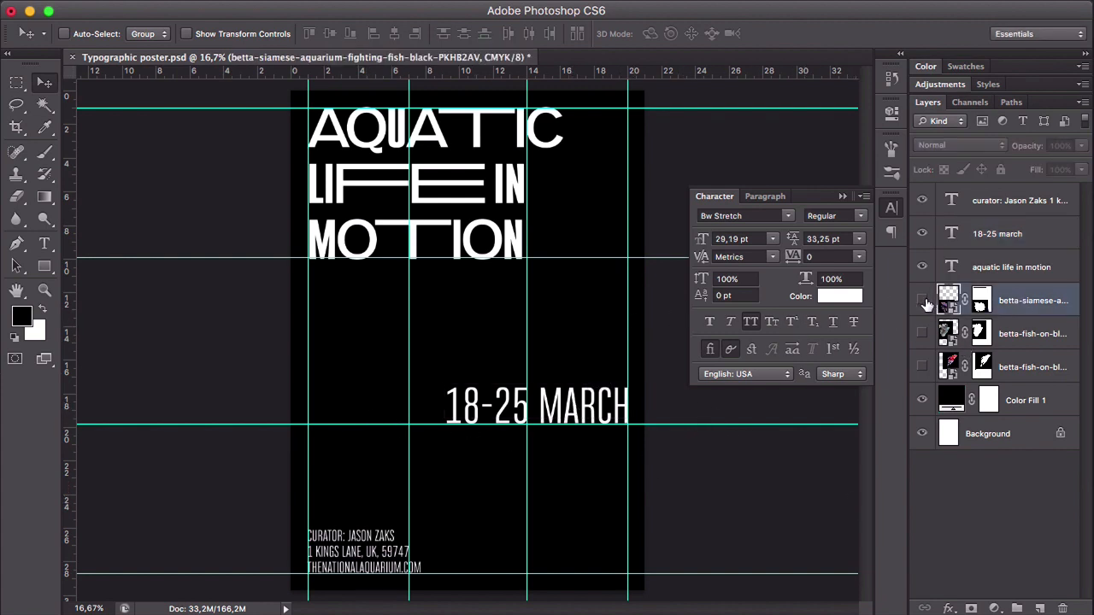
left_click_drag(922, 300, 1020, 368)
left_click(1044, 390)
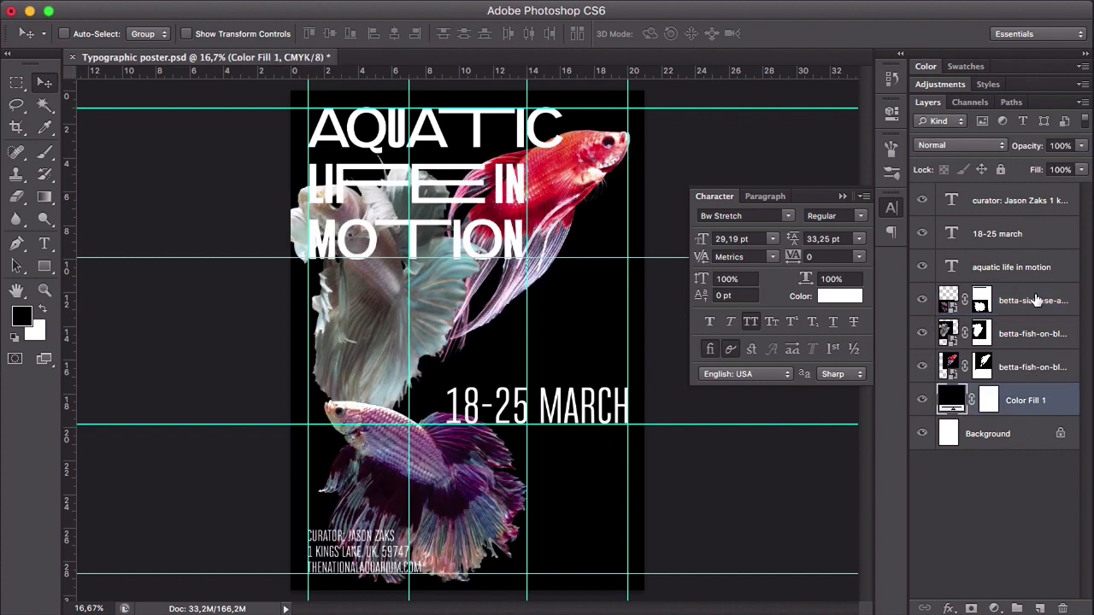
left_click(1034, 300)
left_click_drag(569, 215, 584, 217)
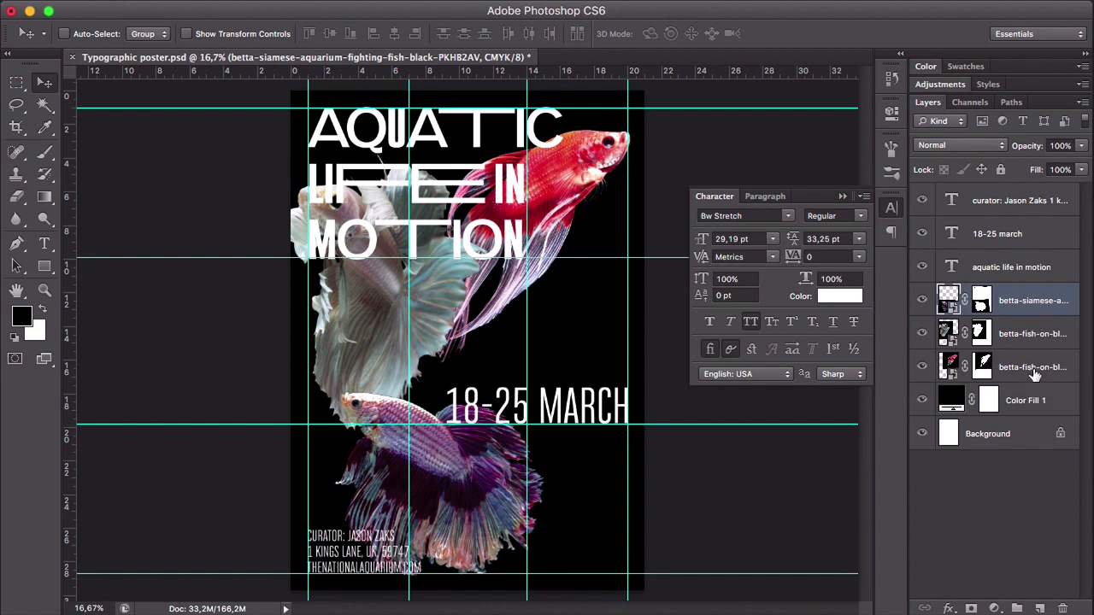
- Select all three betta fish layers and scale them down together to about 62% around their shared centre
left_click(1034, 368, "shift")
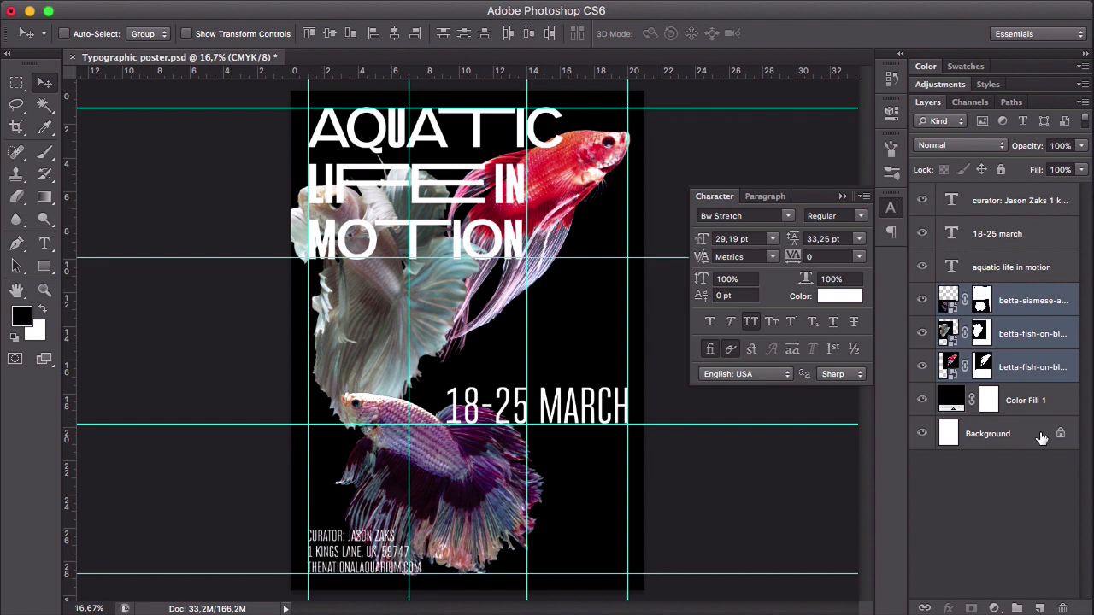
key("super+t")
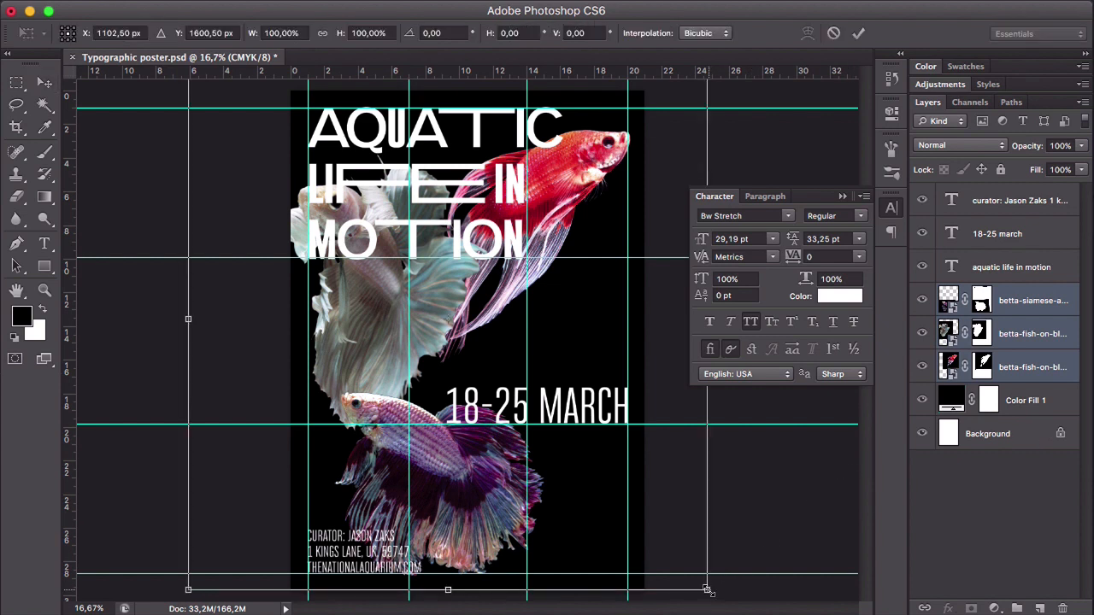
left_click_drag(695, 565, 637, 515)
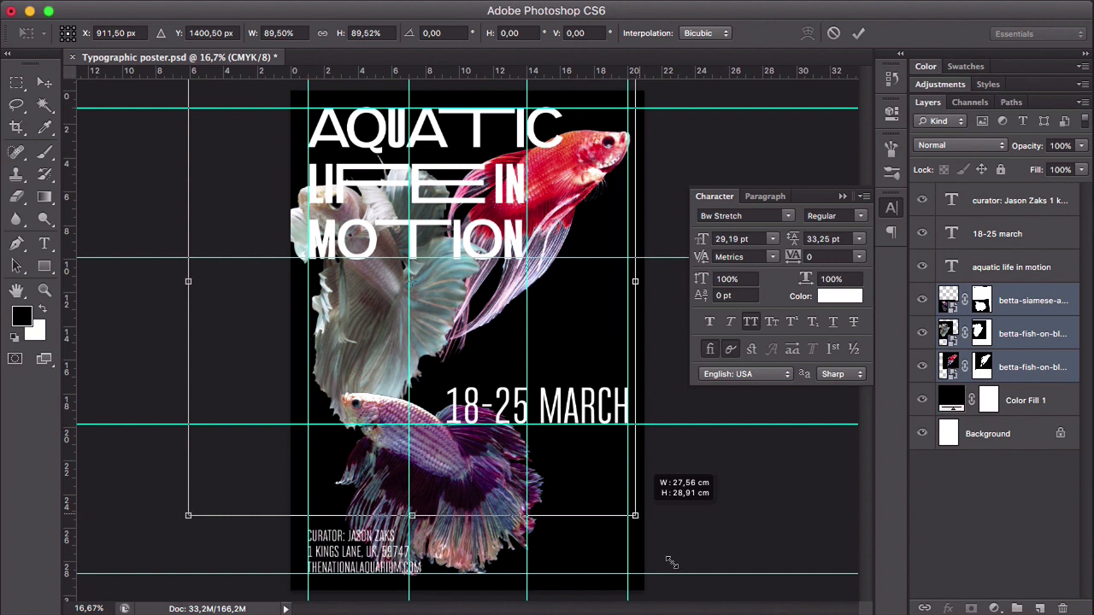
key("Return")
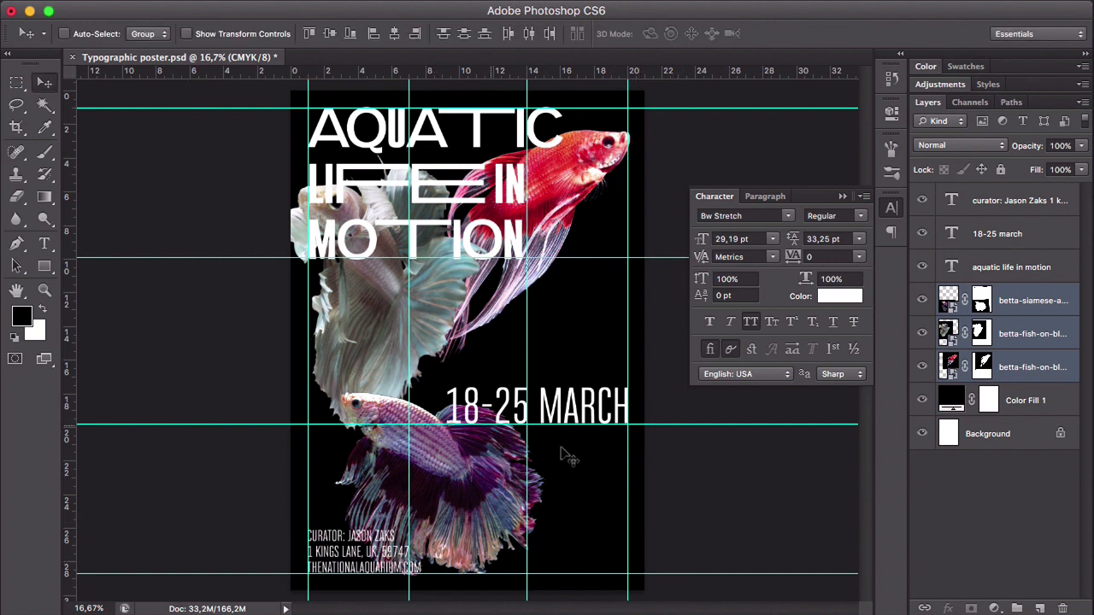
key("super+t")
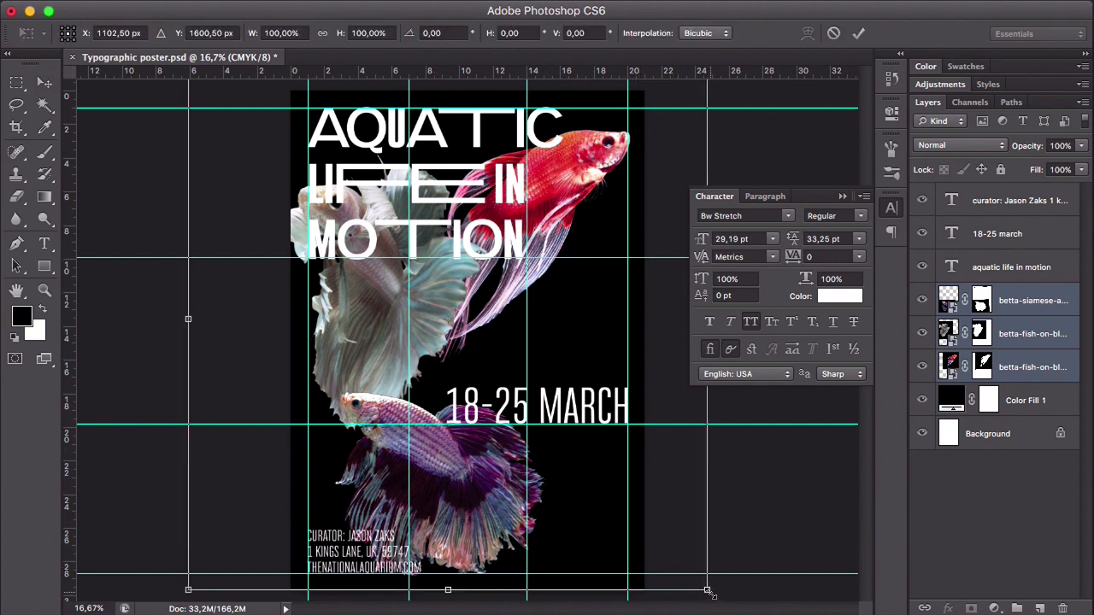
left_click_drag(632, 526, 605, 501)
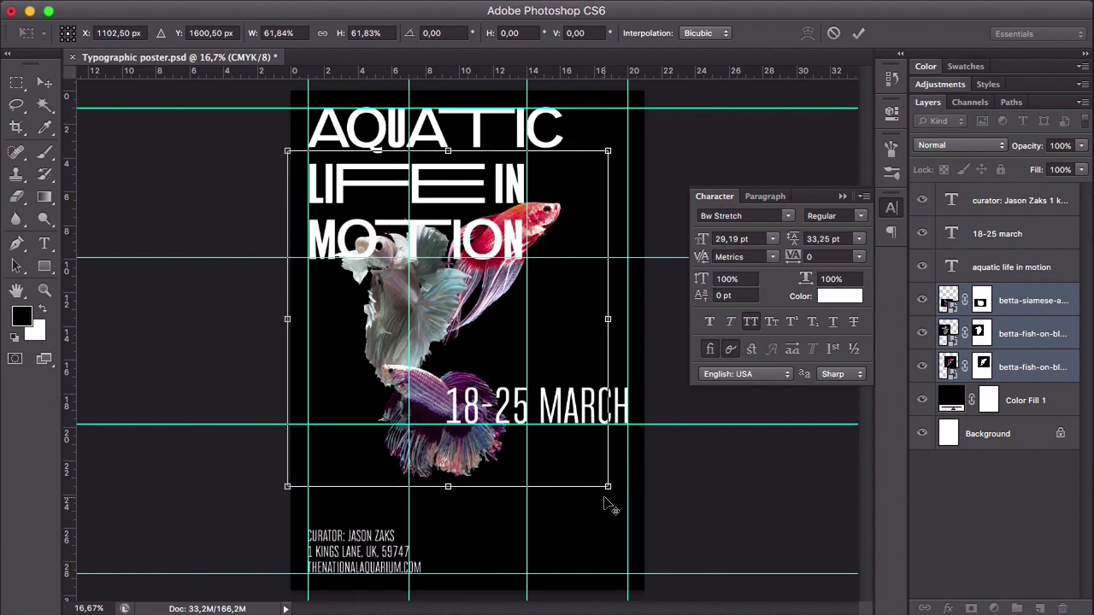
key("Return")
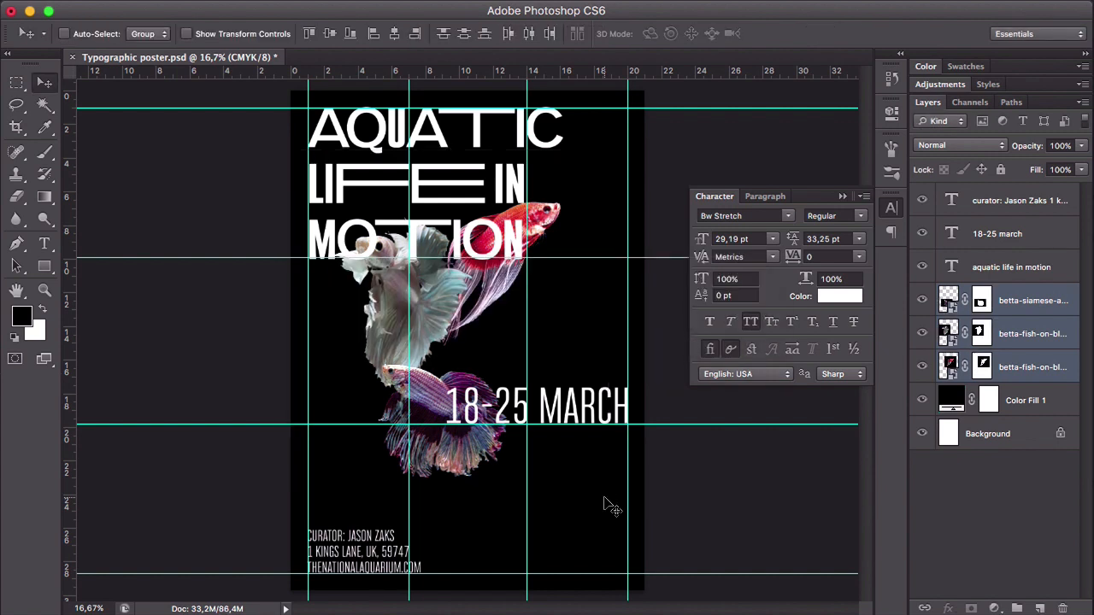
- Move the red fish to the right so it overlaps only the end of the heading's last line
left_click(1026, 398)
left_click_drag(518, 223, 567, 227)
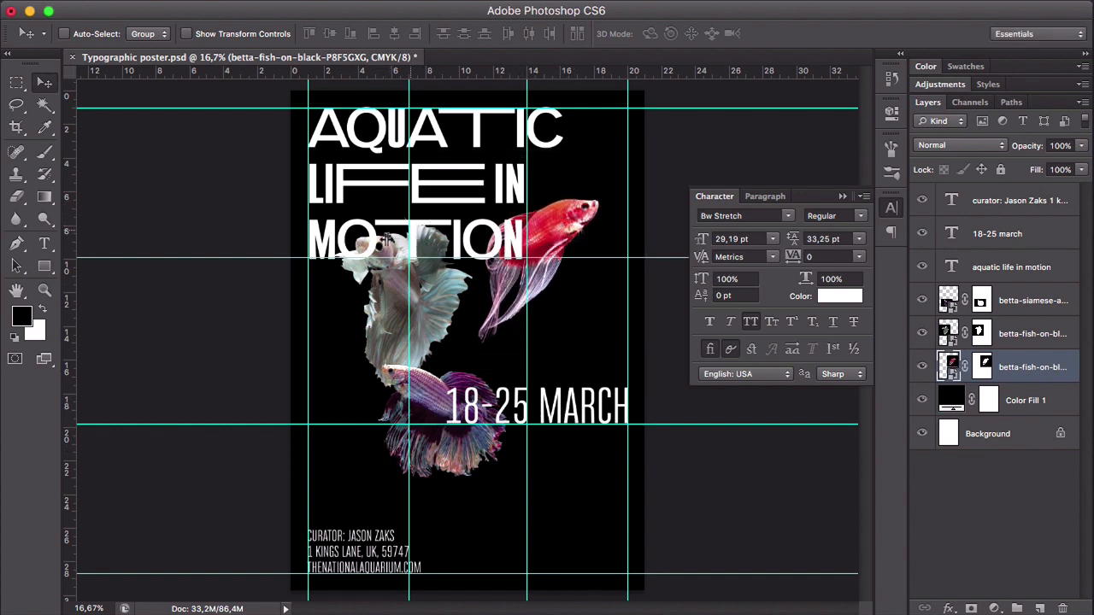
left_click_drag(557, 229, 553, 228)
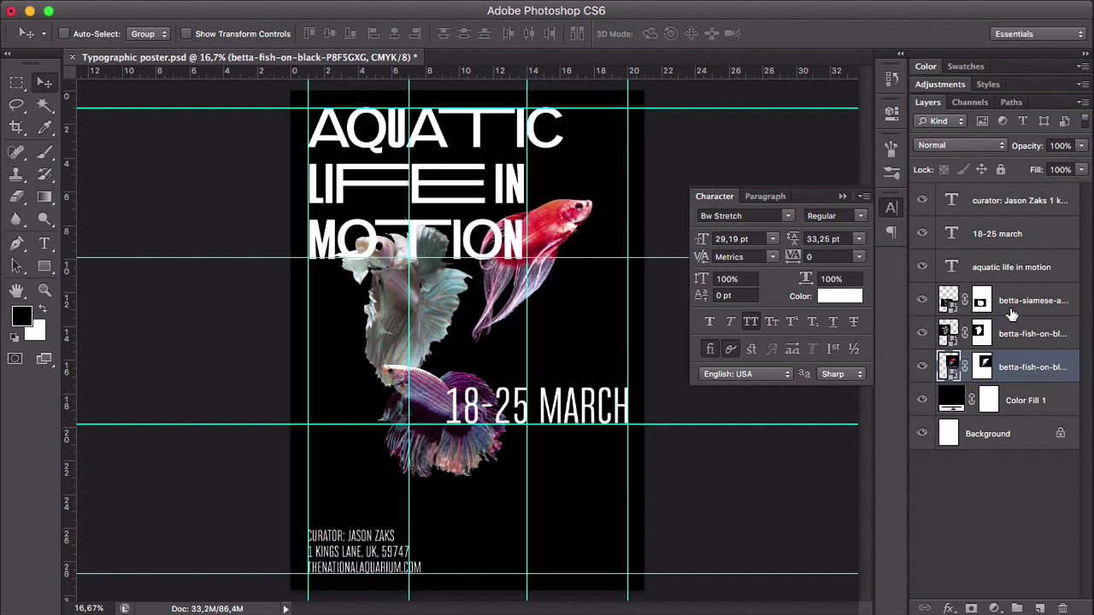
- Move the purple fish down to the page's bottom edge, just right of the curator details
left_click(1022, 337)
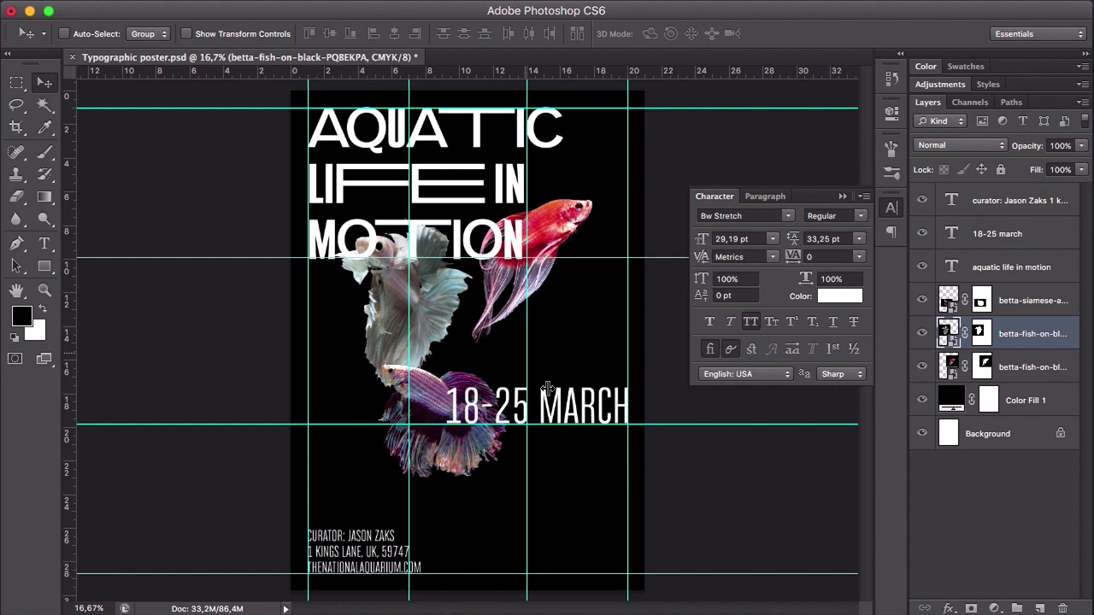
left_click(1024, 300)
left_click_drag(445, 412, 475, 543)
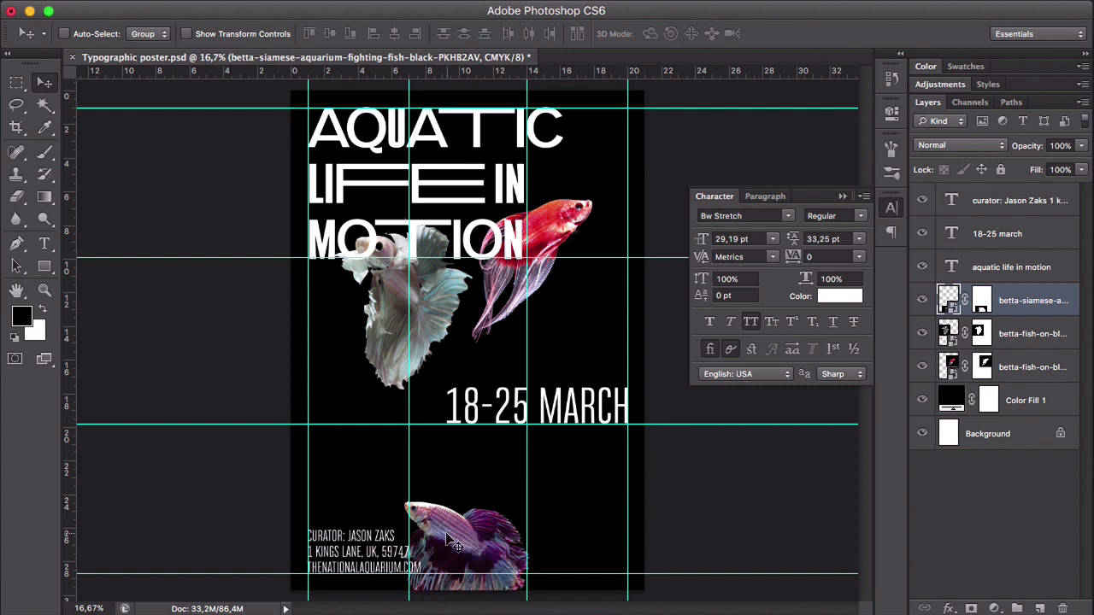
left_click_drag(446, 538, 493, 542)
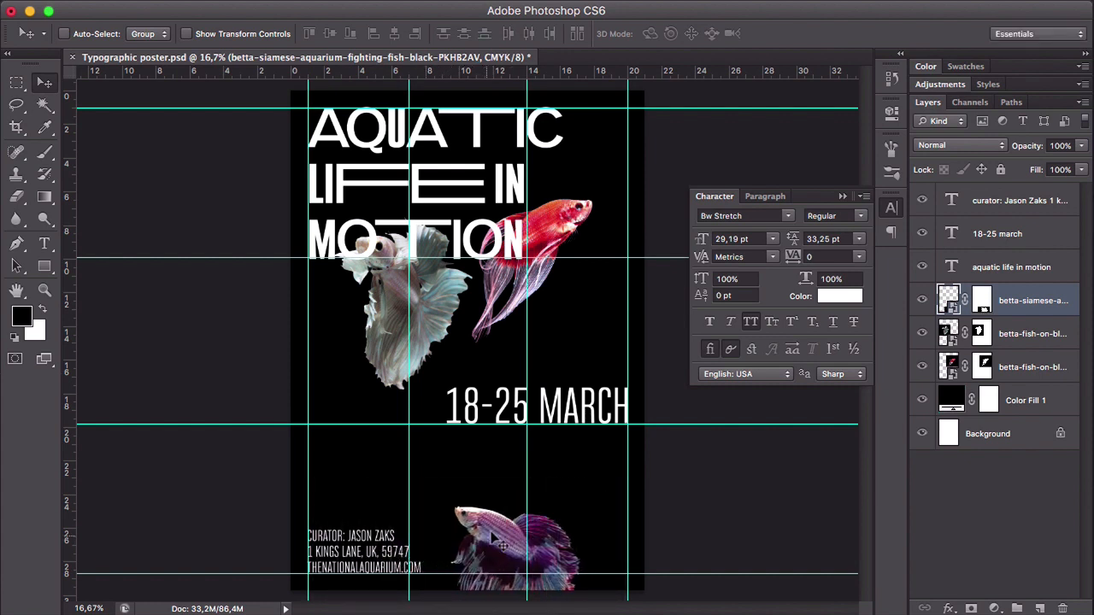
- Place the white fish to the left of the date, hide the guides, and scale the fish down to about 74%
left_click_drag(432, 312, 413, 413)
key("super+semicolon")
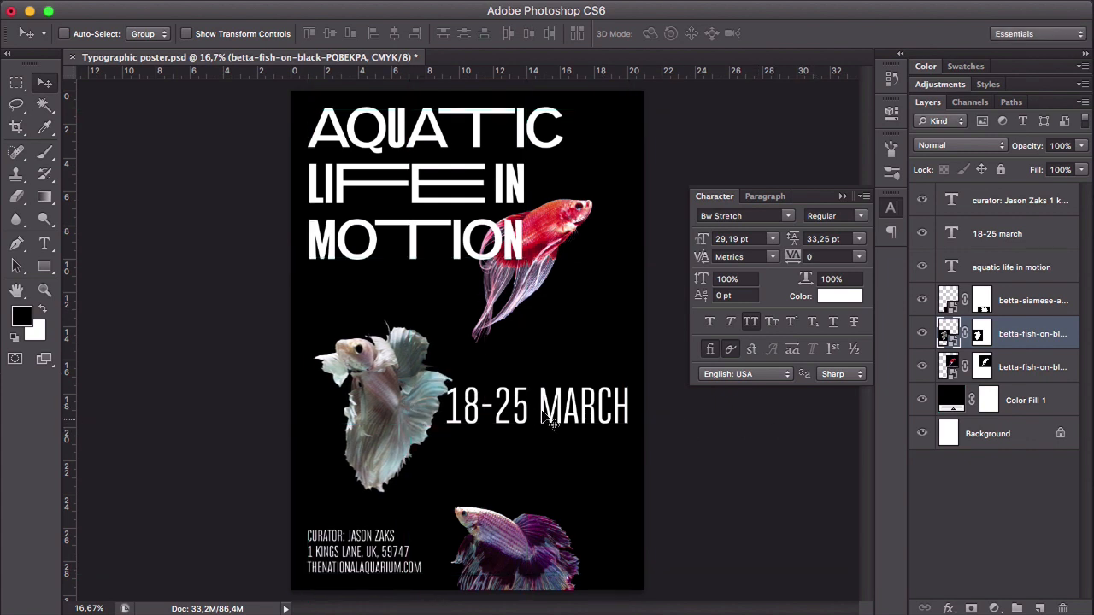
left_click_drag(404, 396, 388, 387)
key("super+t")
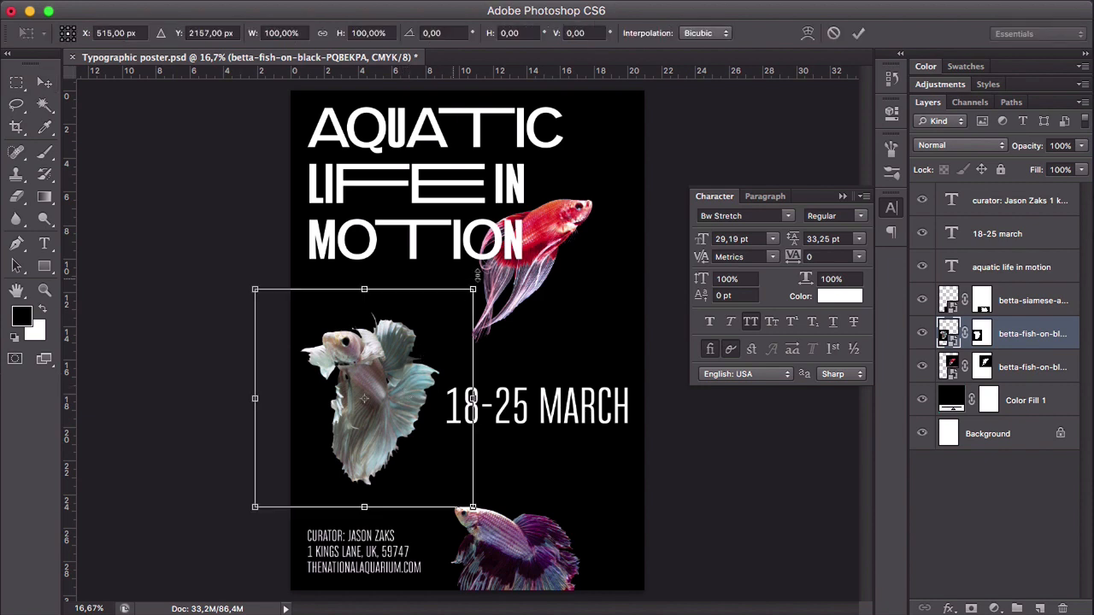
left_click_drag(471, 292, 446, 318)
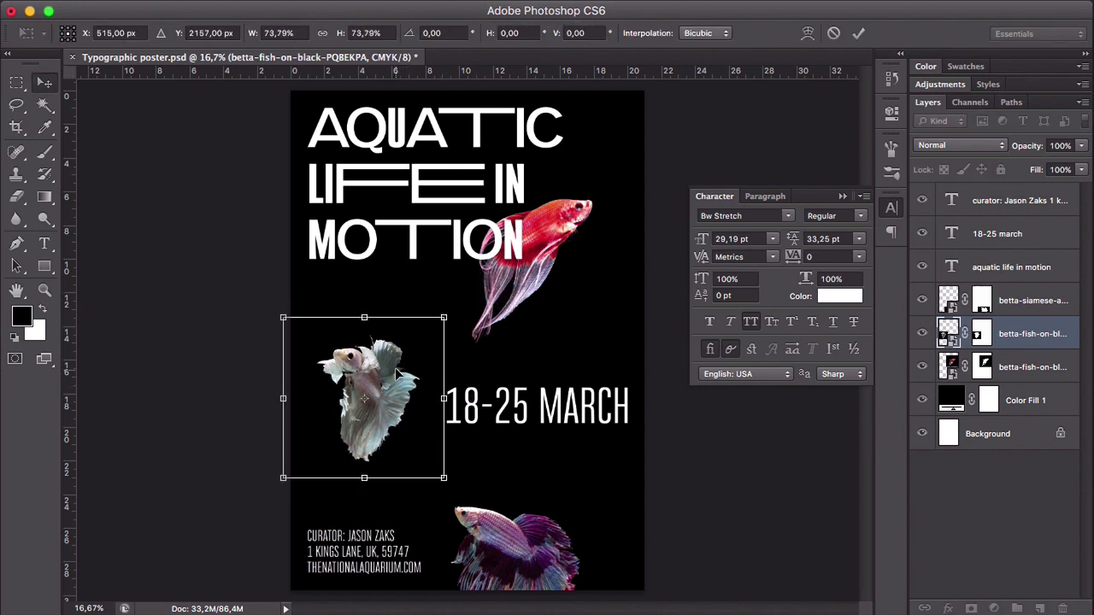
key("Return")
mouse_move(378, 387)
left_mouse_down()
mouse_move(381, 398)
mouse_move(384, 383)
mouse_move(371, 386)
left_mouse_up()
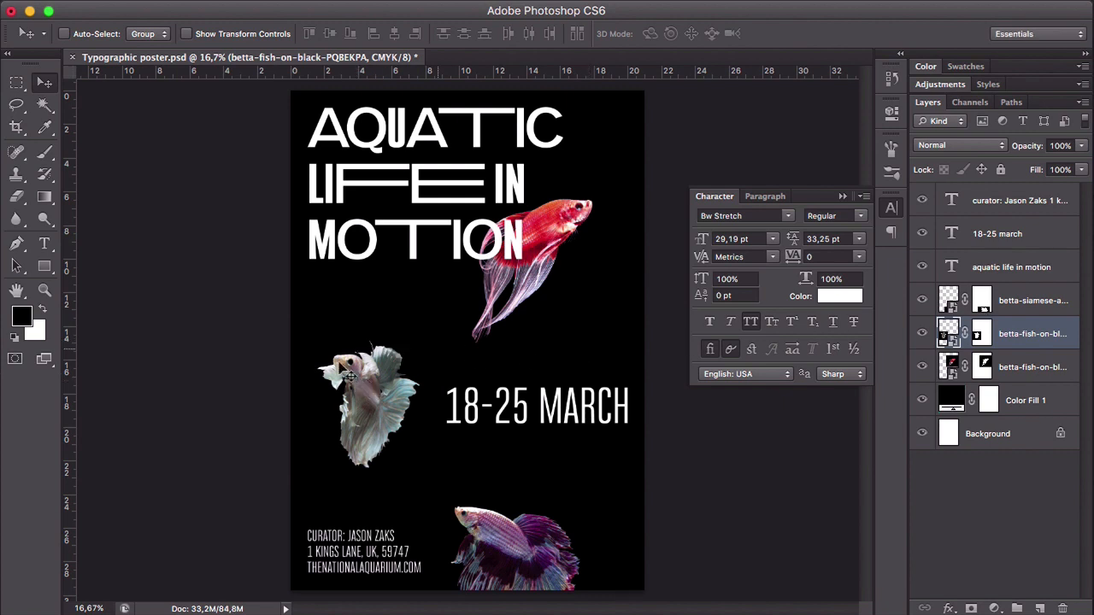
- Enlarge the red fish and place it beside the heading, with its body overlapping the end of the last line
left_click(1049, 376)
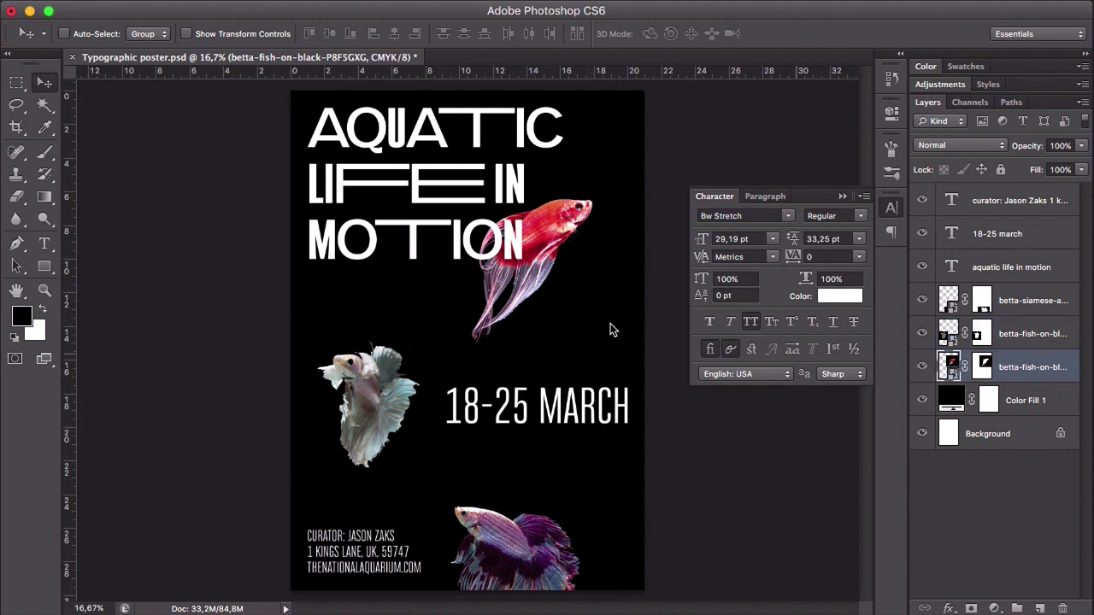
key("ctrl+t")
left_click_drag(637, 149, 705, 82)
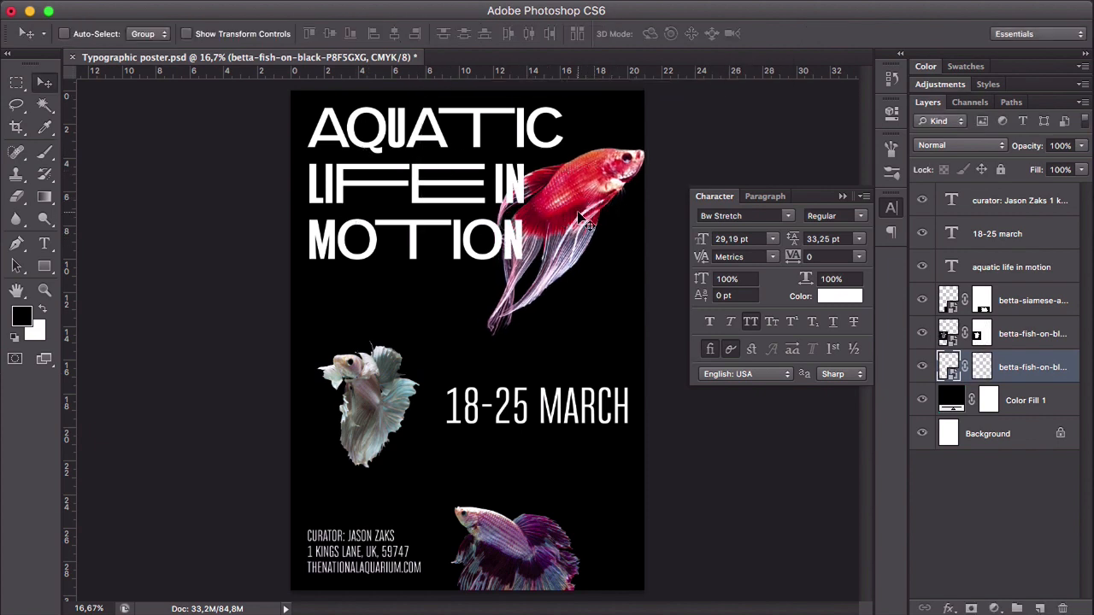
key("Return")
left_click_drag(603, 221, 562, 239)
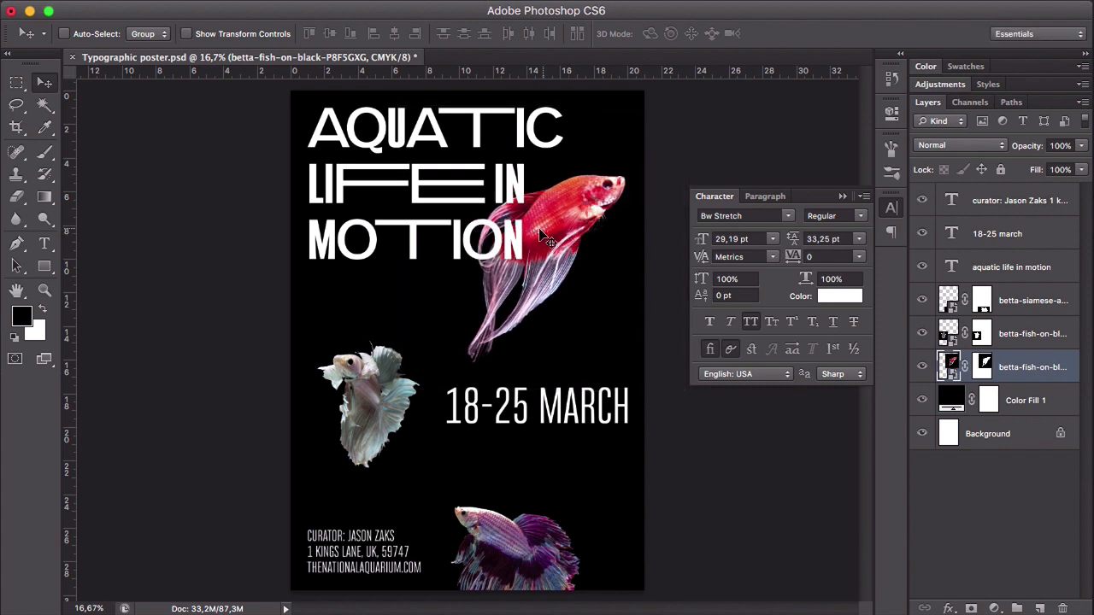
- Enlarge the purple fish to about 128% and move it partly off the page's lower-right corner
left_click(1039, 334)
left_click(536, 562, "super")
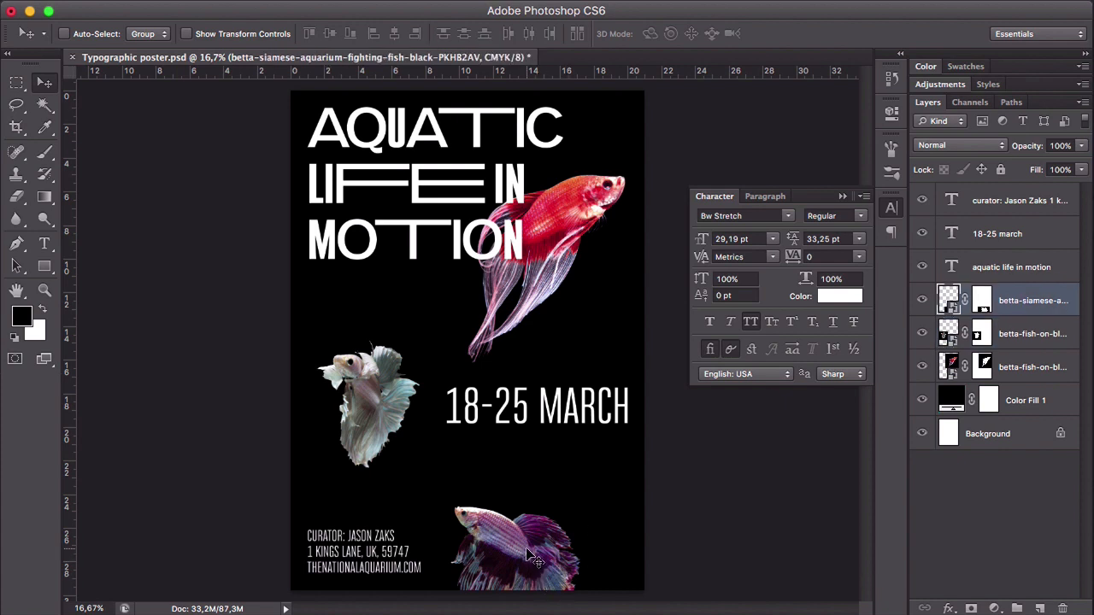
key("super+t")
left_click_drag(614, 485, 674, 447)
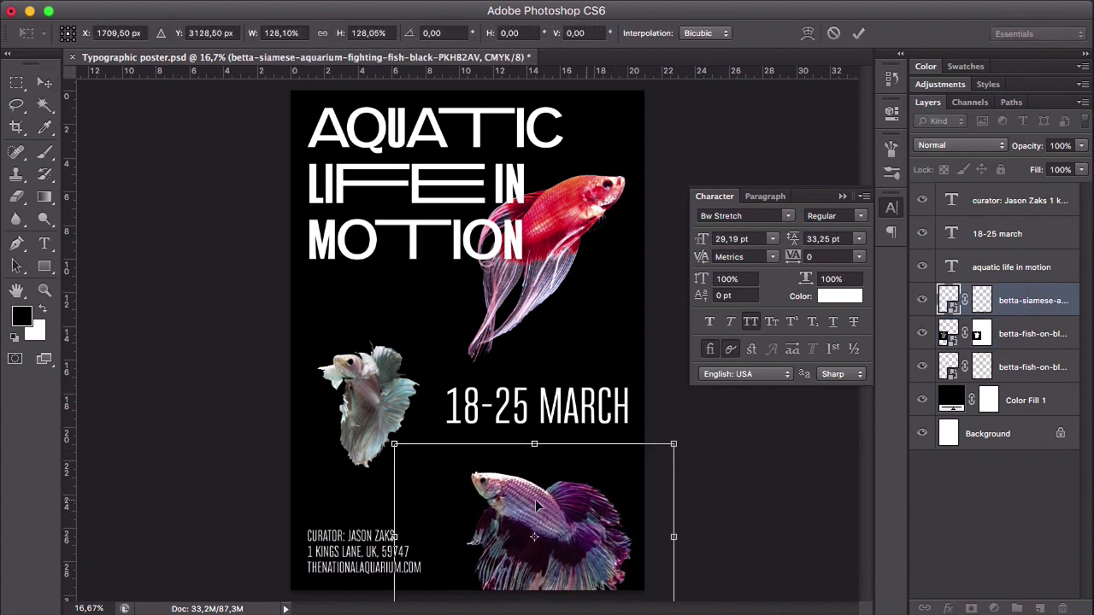
left_click_drag(543, 496, 634, 519)
key("Return")
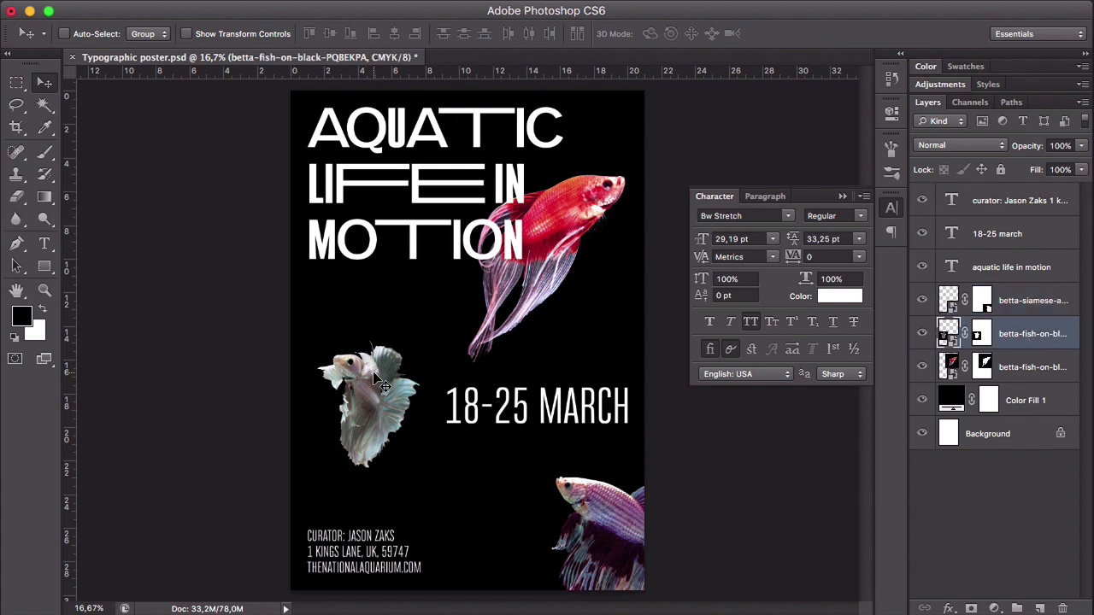
- Scale the white fish down slightly more and move it up a little beside the date
left_click(381, 384, "ctrl")
key("ctrl+t")
left_click_drag(443, 323, 437, 331)
key("Return")
left_click_drag(394, 401, 391, 385)
left_click(366, 414)
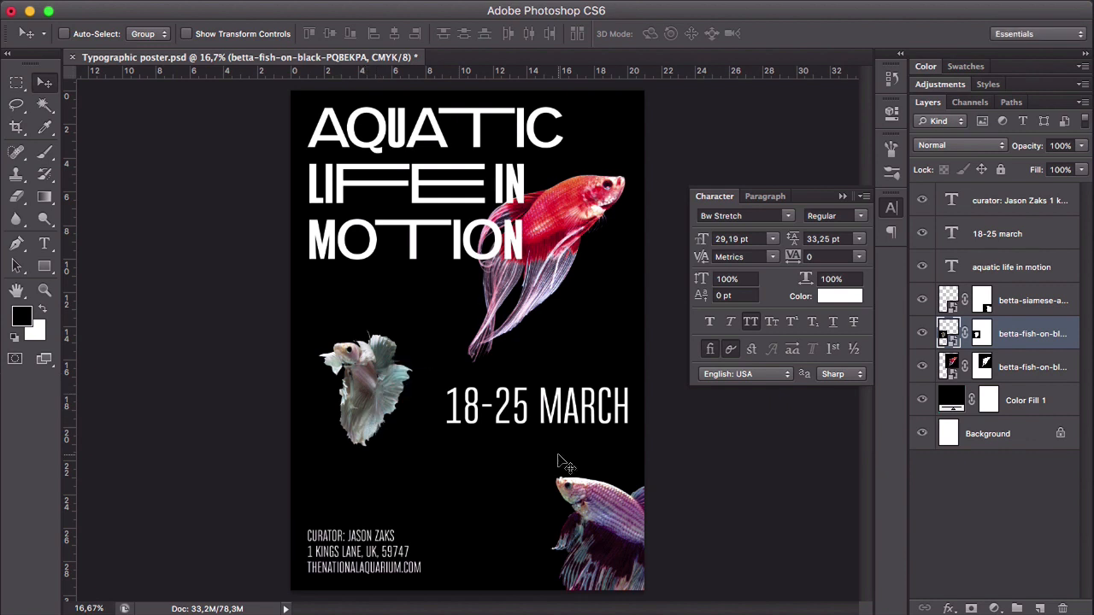
- Move the date text down so it is vertically centred on the lower-middle horizontal guide, checking it with guides shown and hidden
key("super+semicolon")
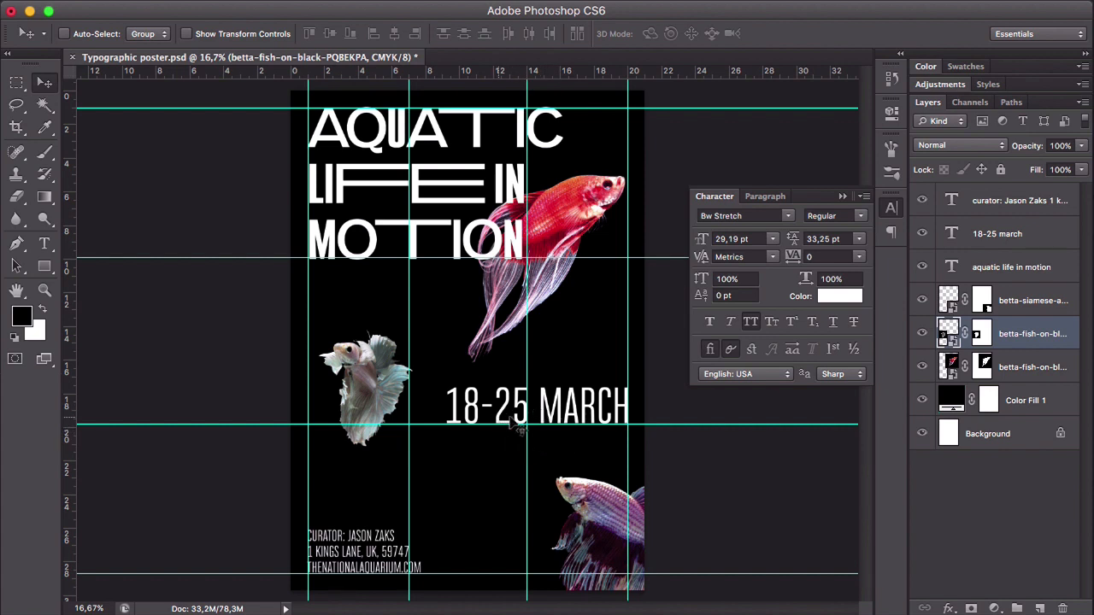
left_click_drag(547, 404, 575, 417)
key("ctrl+semicolon")
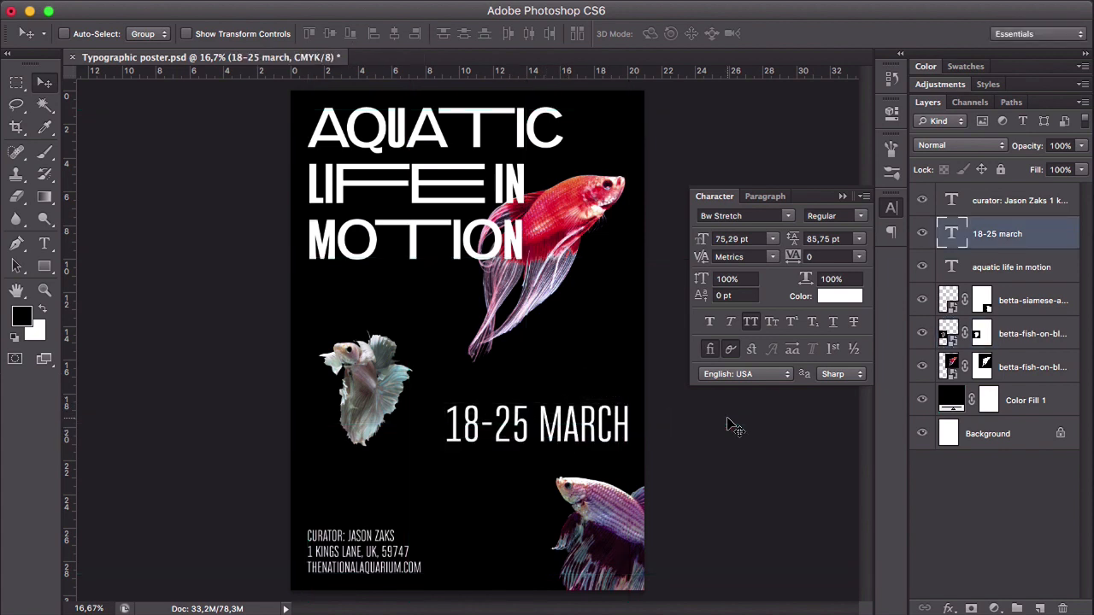
key("ctrl+semicolon")
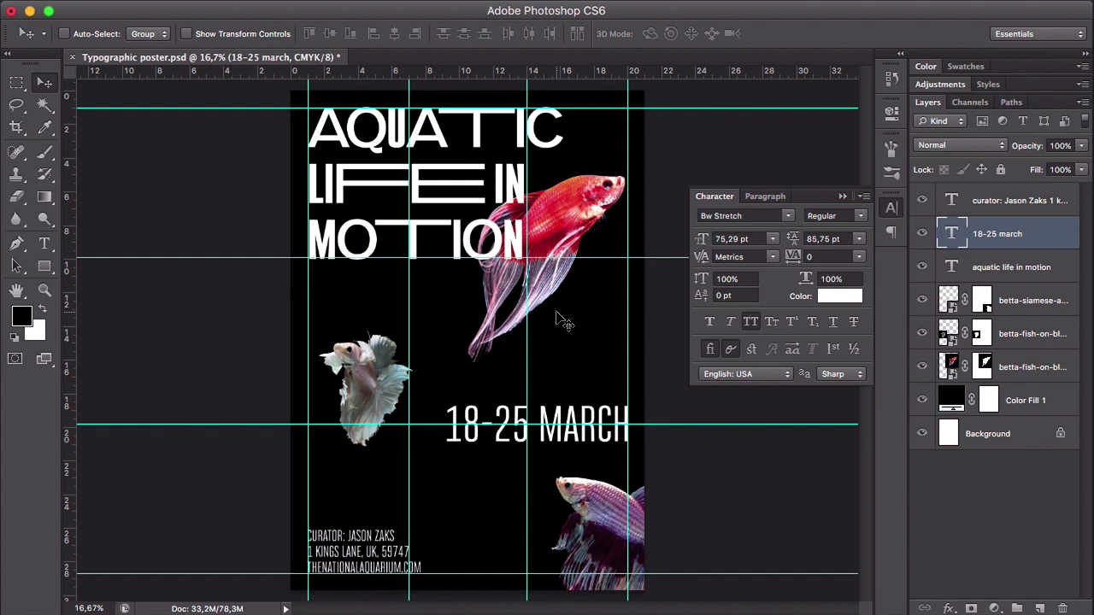
key("super+semicolon")
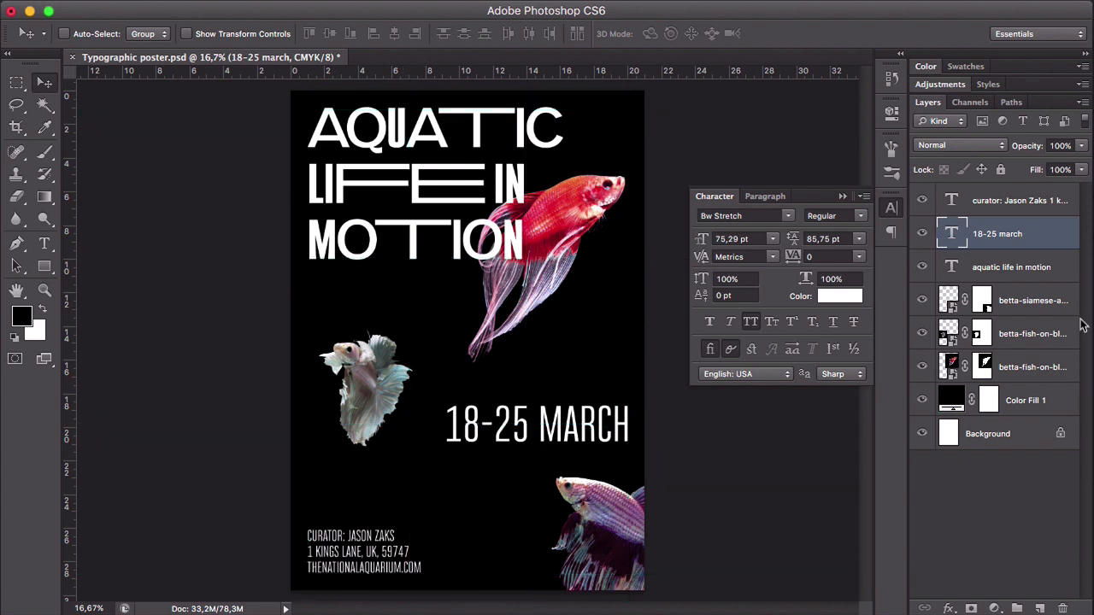
- Save a layered Photoshop copy of the poster in Downloads as "Typographic poster 1.psd" with Maximize Compatibility on
left_click(1034, 267)
left_click(1010, 203)
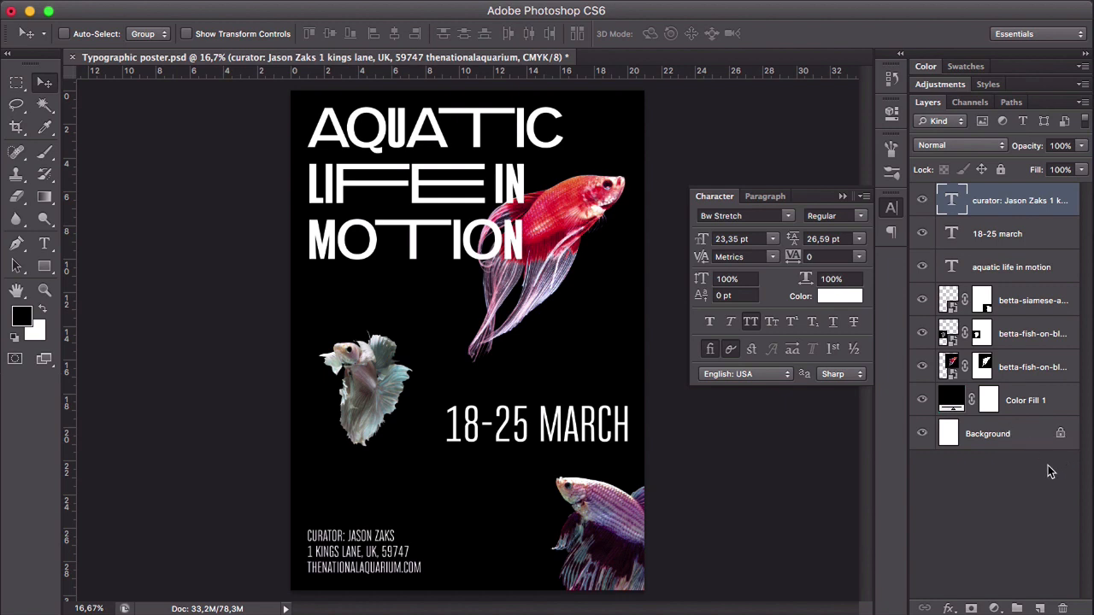
key("super+shift+s")
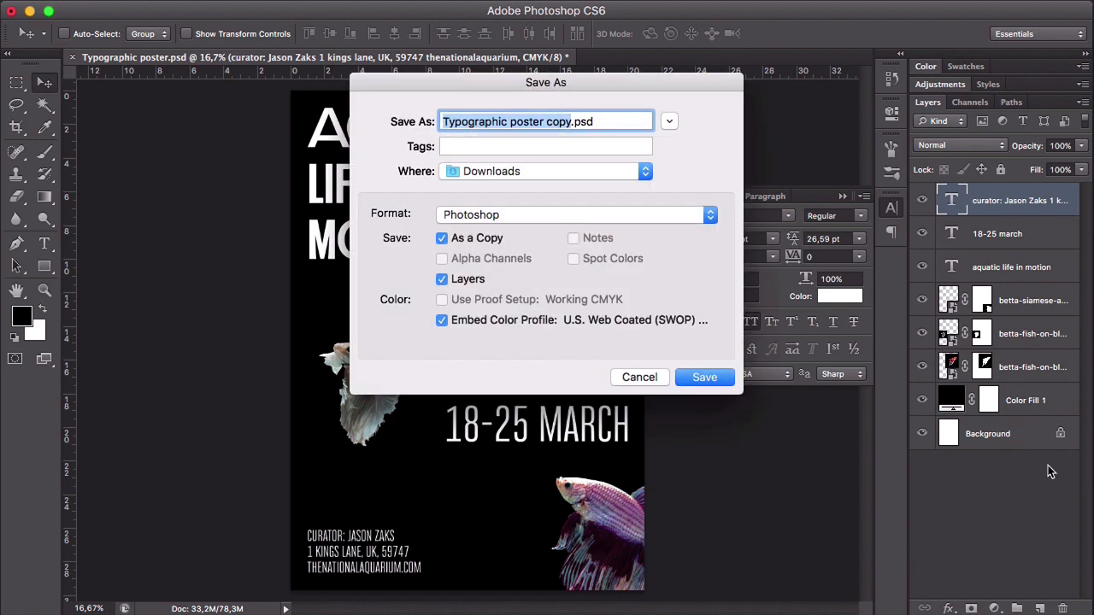
left_click(541, 122)
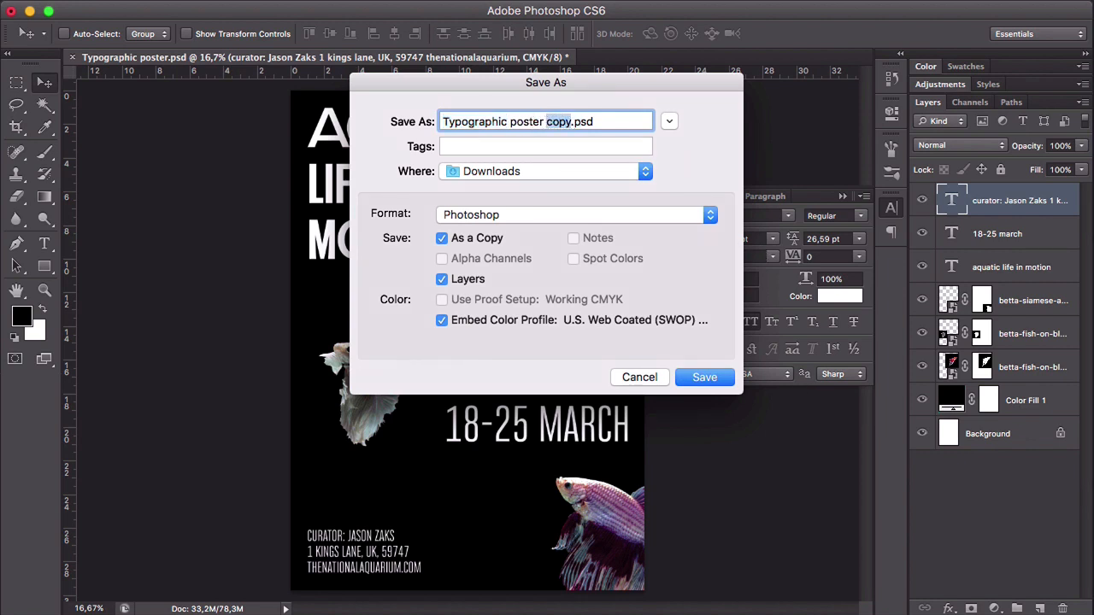
type("1")
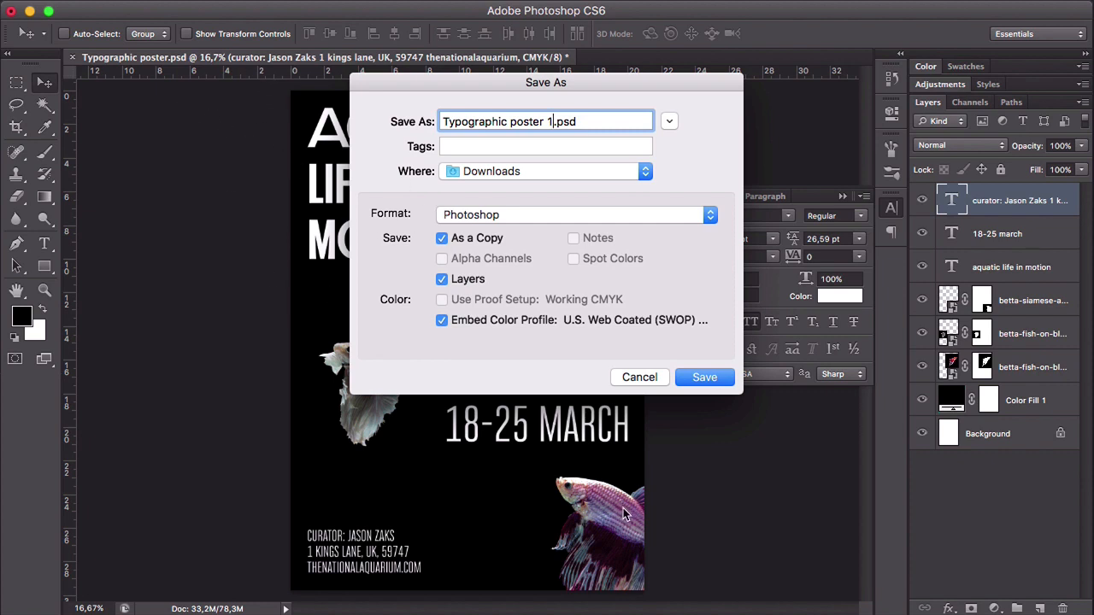
left_click(705, 376)
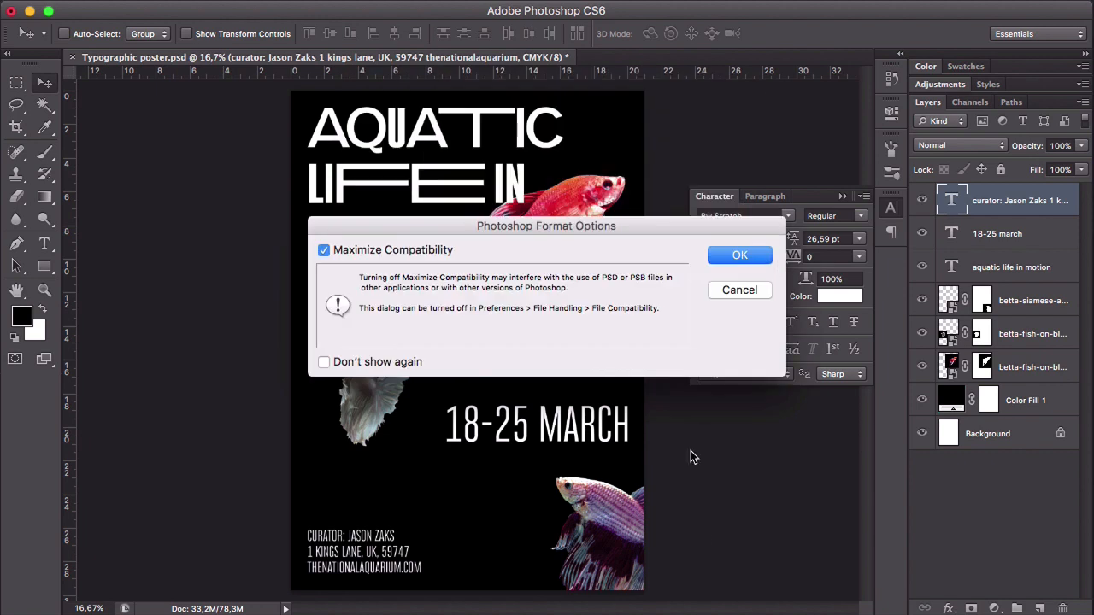
left_click(740, 256)
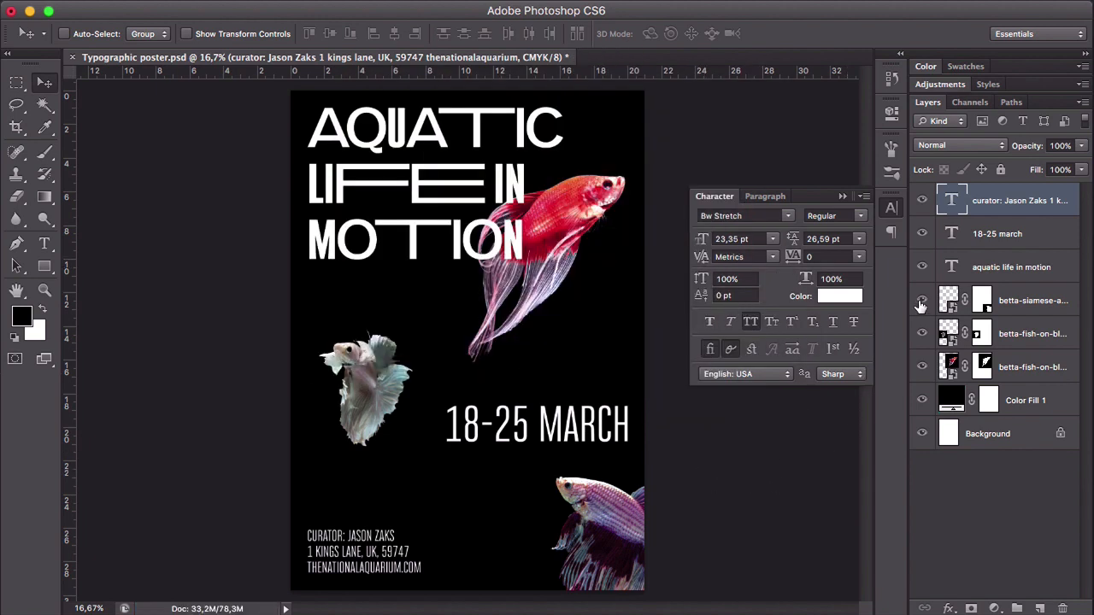
- Hide the three fish layers, the curator text and the date, leaving only the heading on the black background
left_click_drag(922, 333, 922, 367)
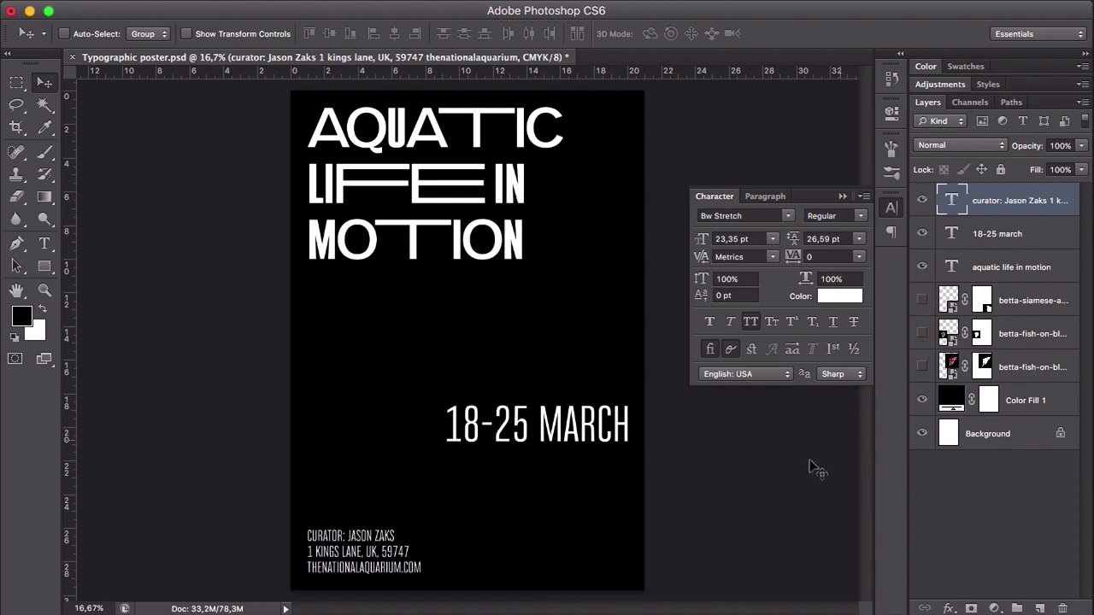
left_click(922, 202)
left_click(922, 233)
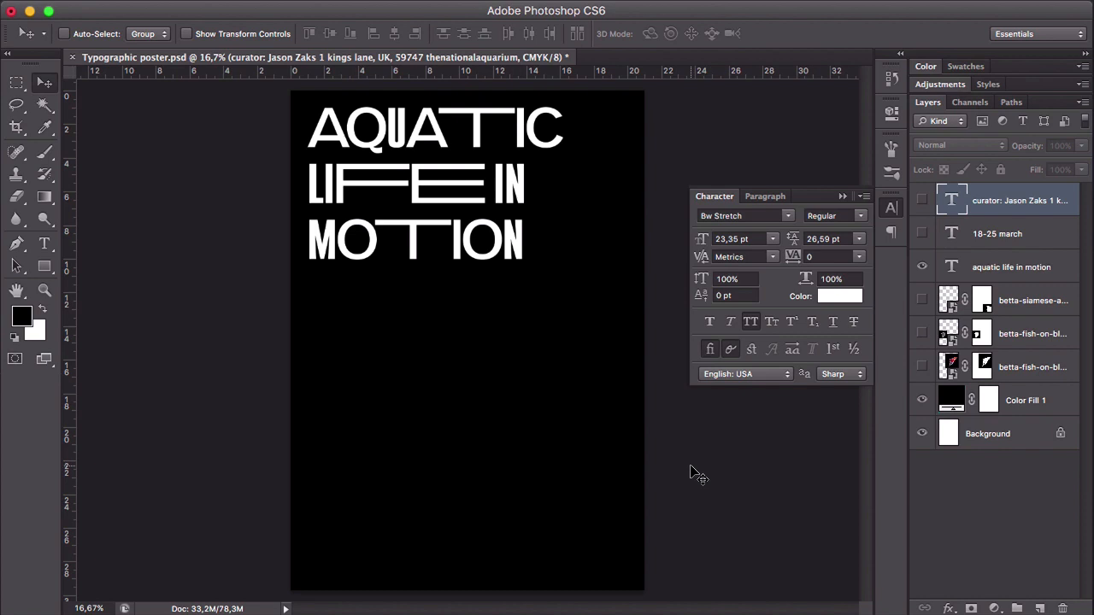
- Show the guides and scale the heading up to about 103.7 pt so its first line spans between the outer vertical guides
key("super+semicolon")
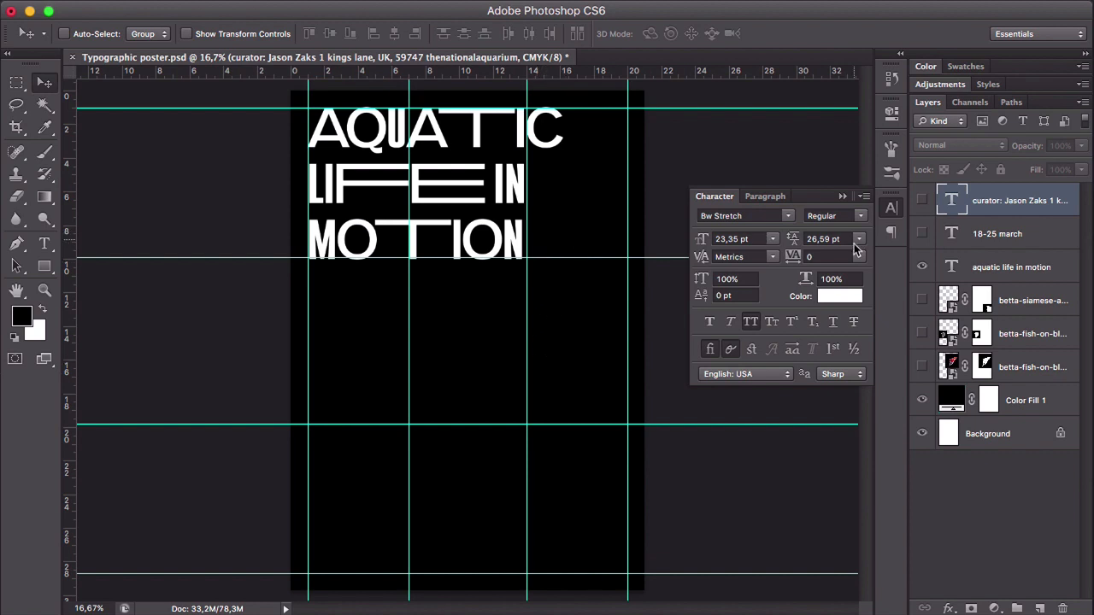
left_click(1012, 268)
key("ctrl+t")
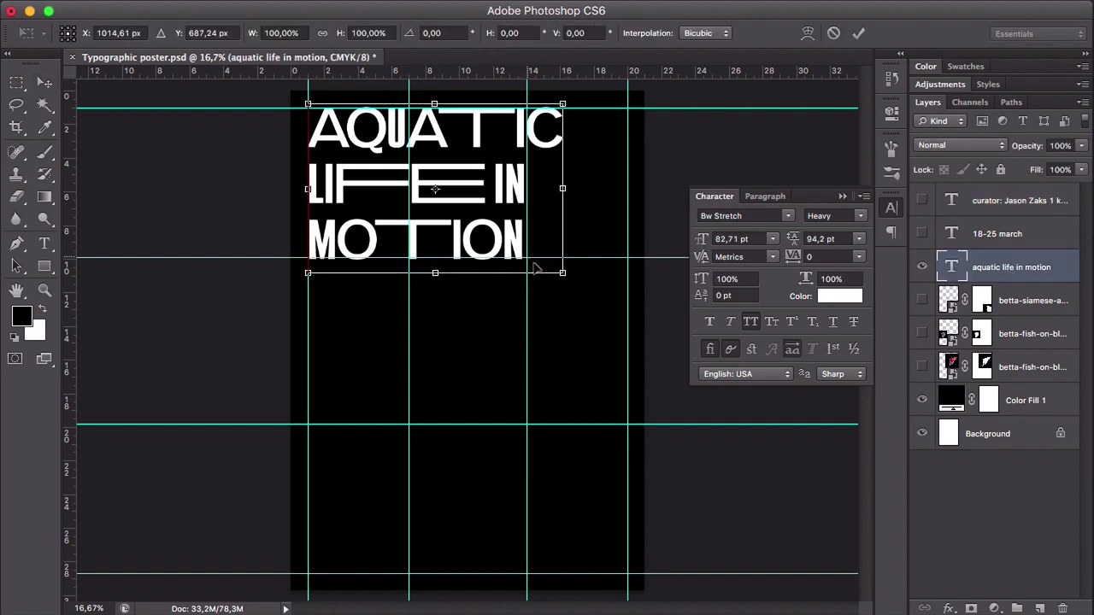
left_click_drag(570, 275, 662, 271)
key("Return")
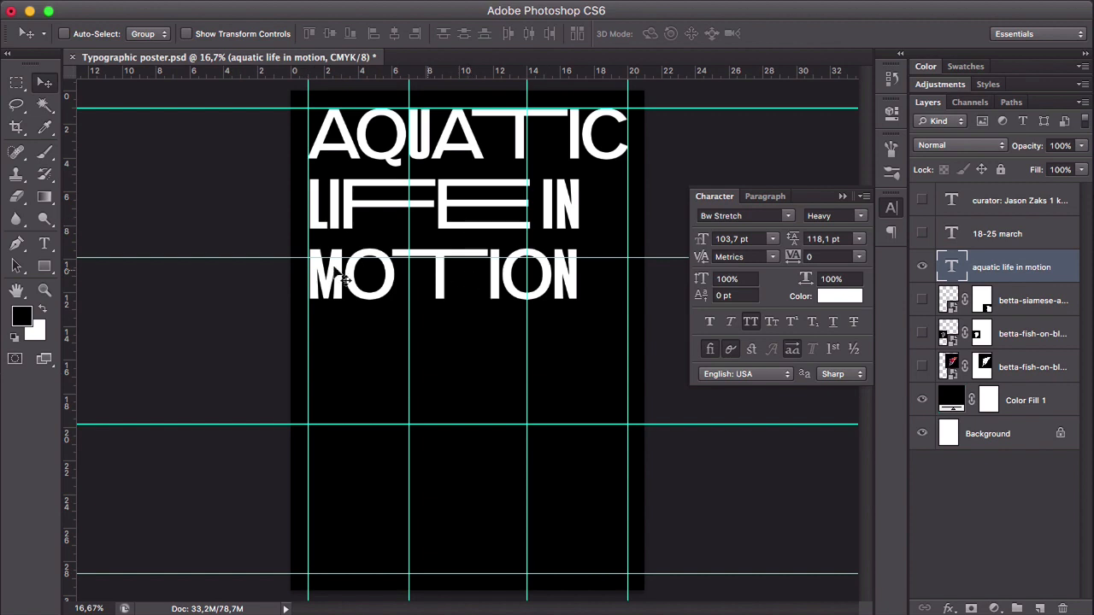
- Set the font size of the heading's "LIFE IN" and "MOTION" lines to 122 pt
key("t")
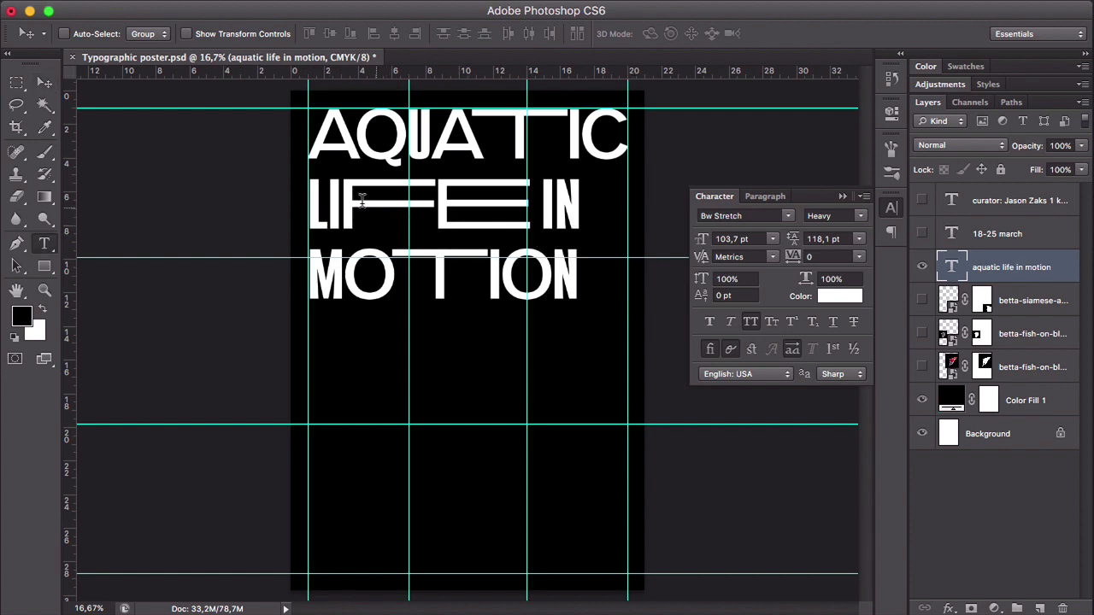
left_click(325, 198)
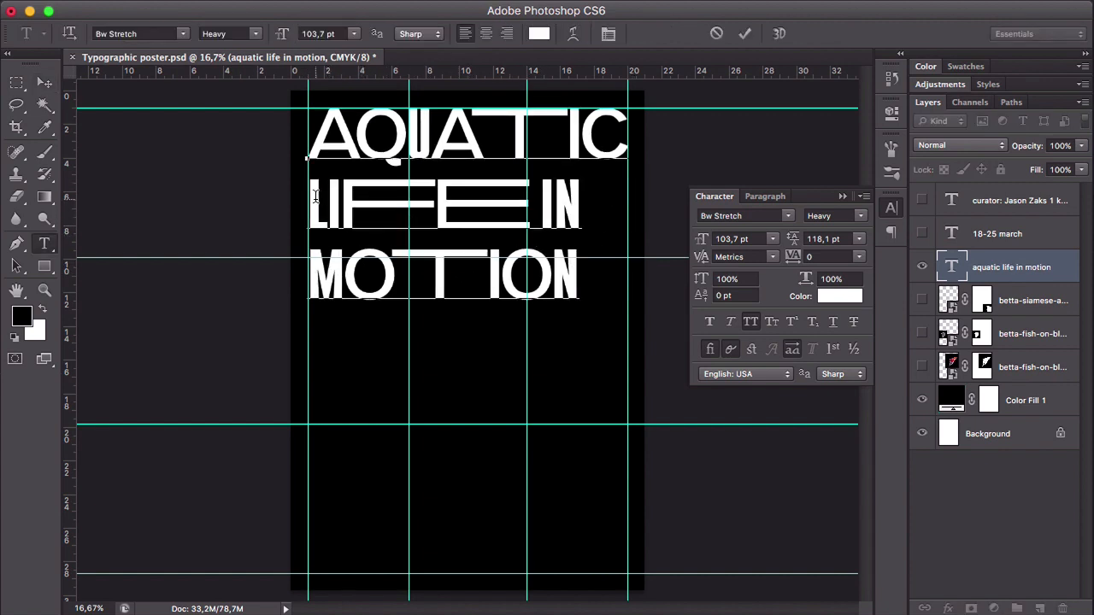
left_click_drag(310, 196, 626, 256)
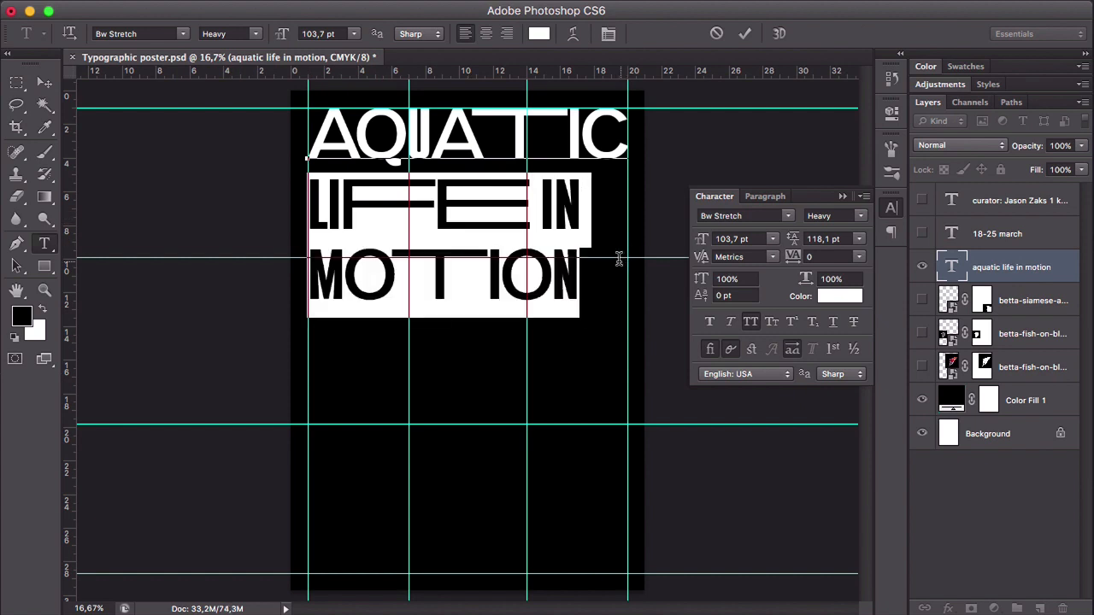
left_click_drag(703, 241, 716, 242)
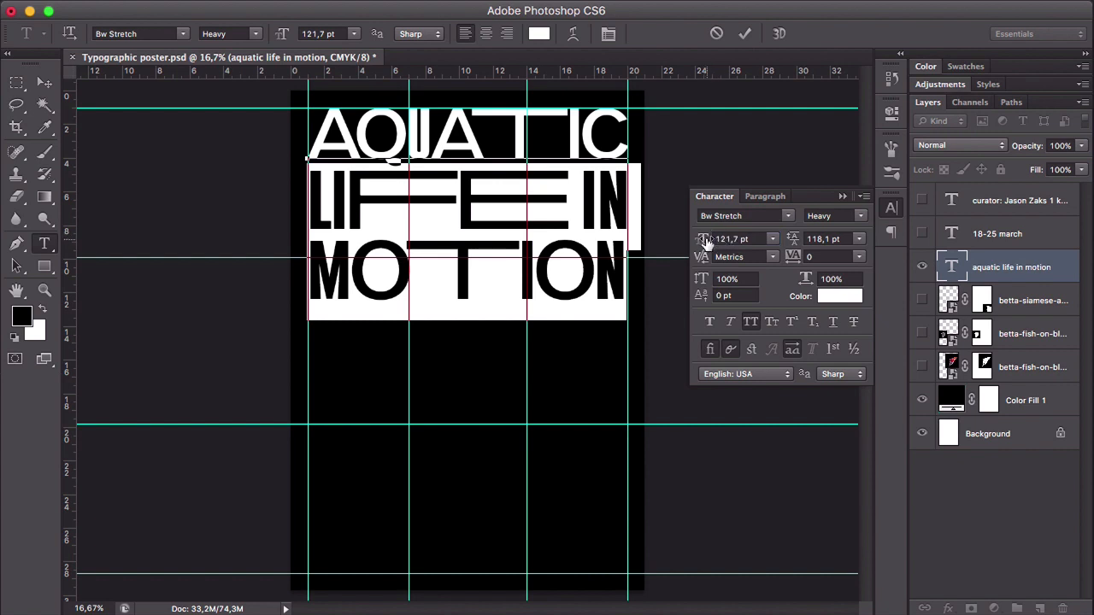
left_click(730, 240)
type("122")
key("Return")
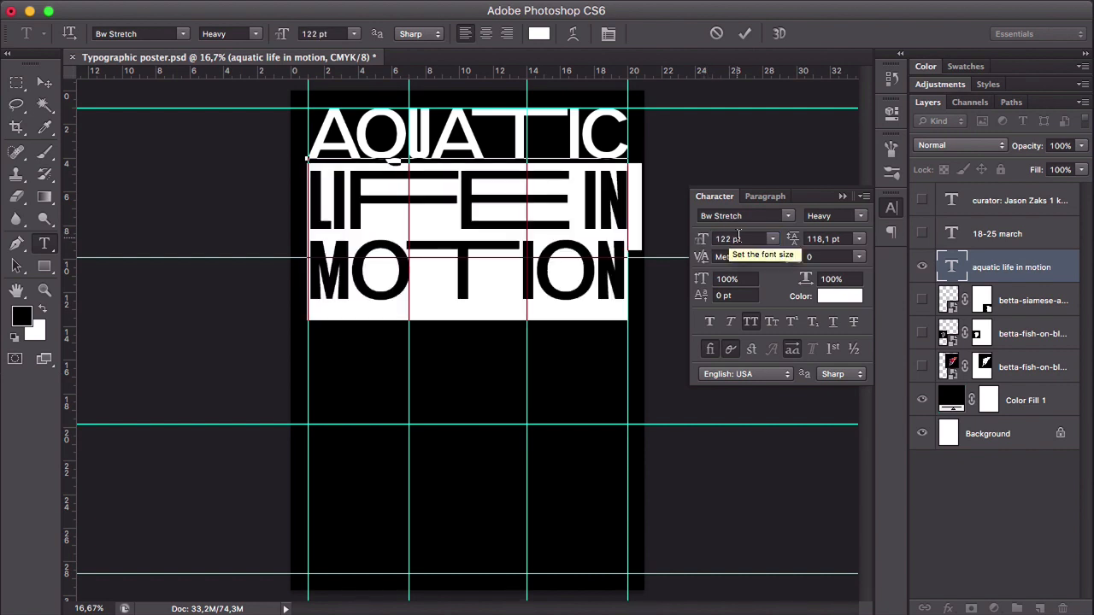
left_click(44, 82)
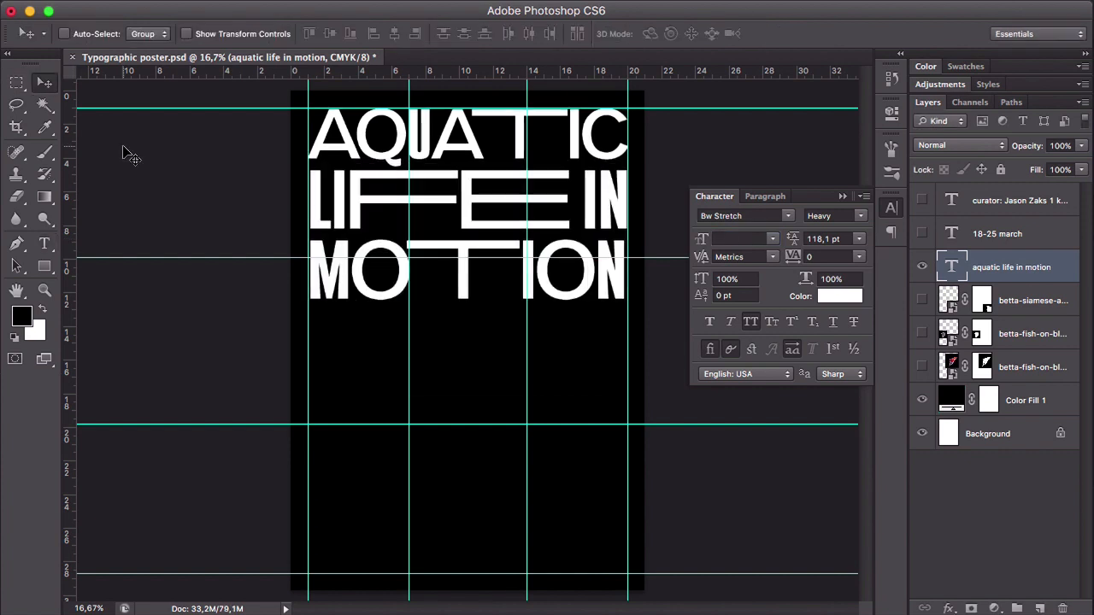
- Hide the guides and set the leading of the entire heading to 120.1 pt
key("ctrl+semicolon")
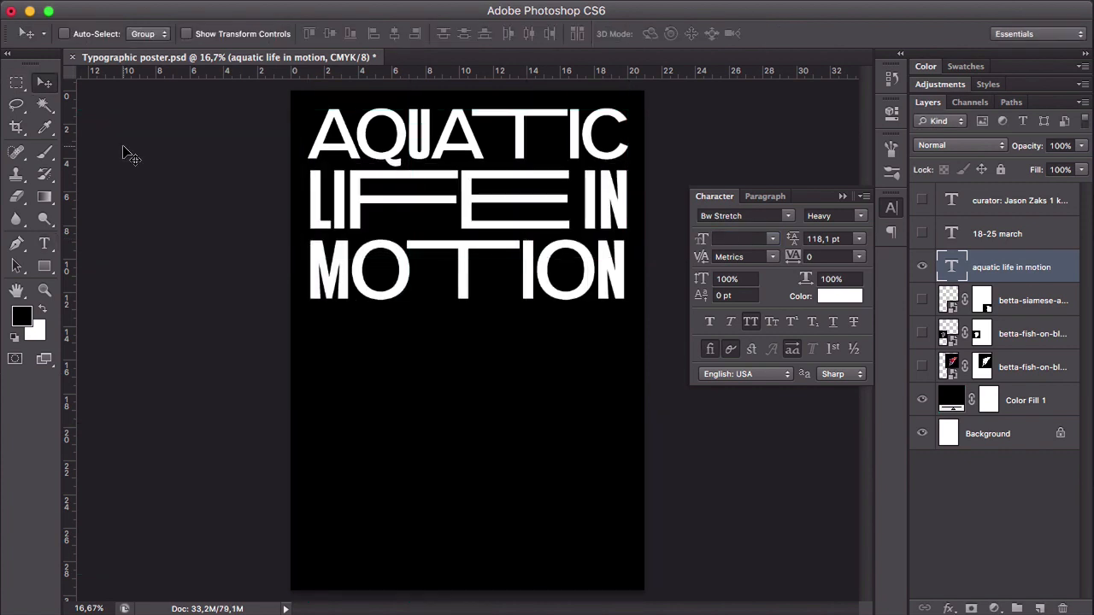
key("t")
left_click(458, 209)
key("super+a")
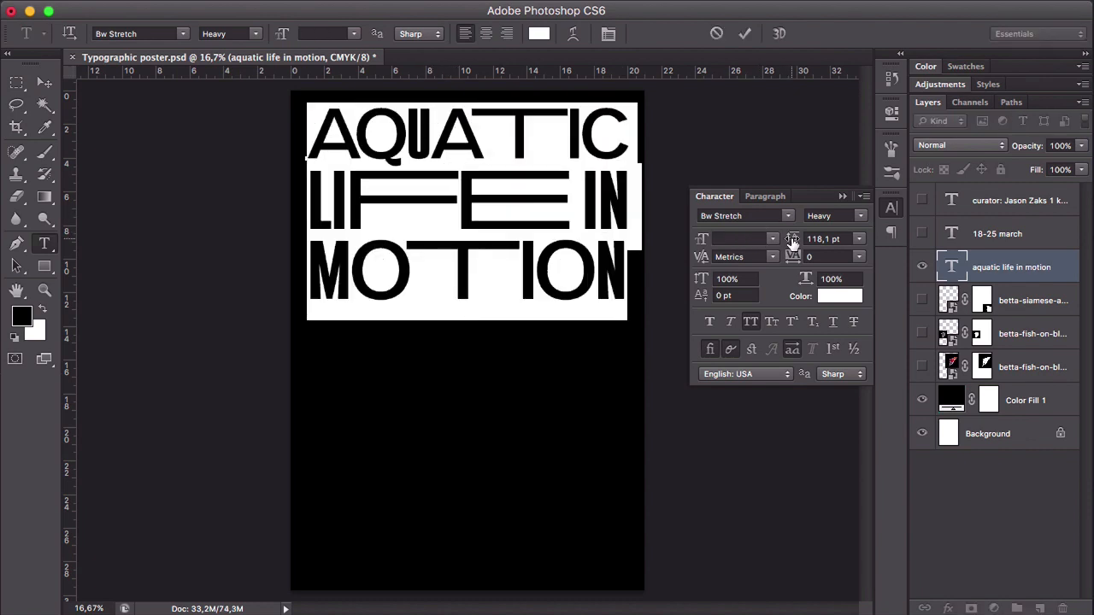
left_click_drag(793, 241, 795, 242)
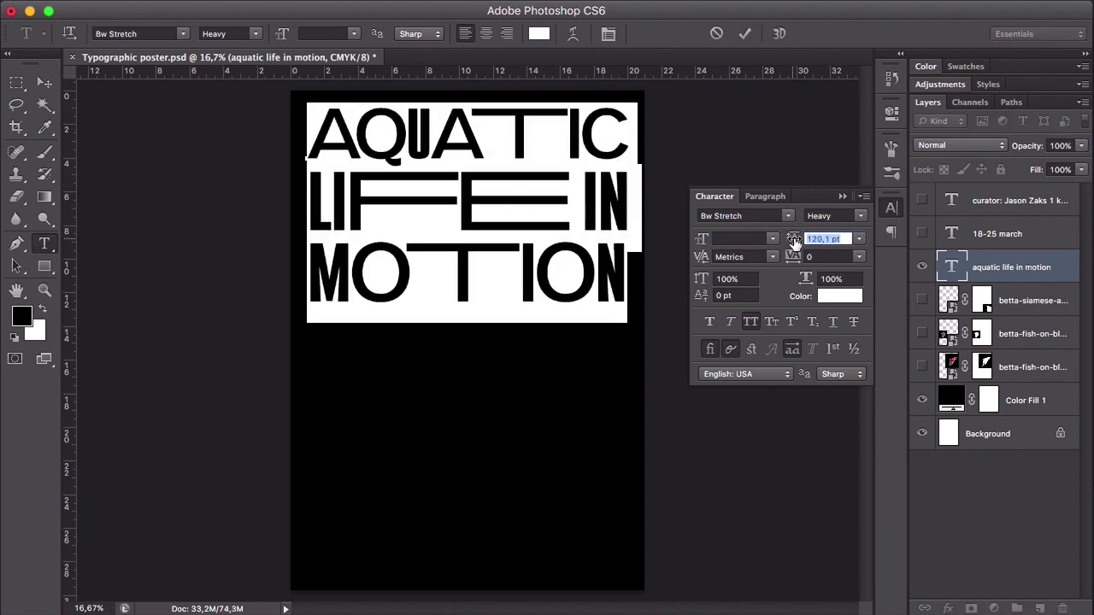
- Reduce the leading of the heading's "MOTION" line slightly and commit the text edit
left_click(520, 282)
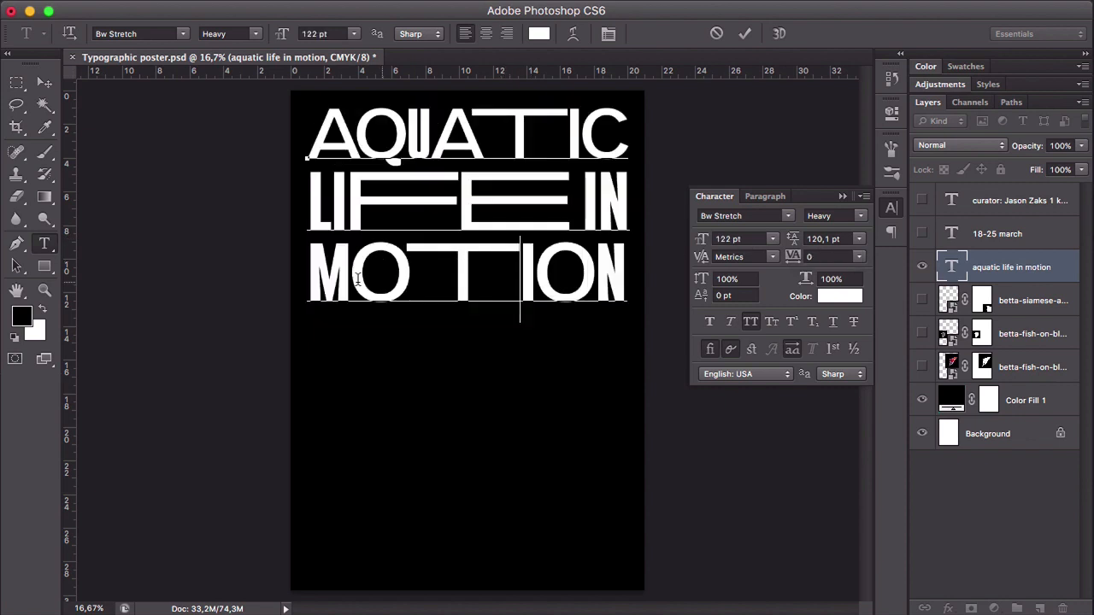
left_click_drag(306, 277, 632, 275)
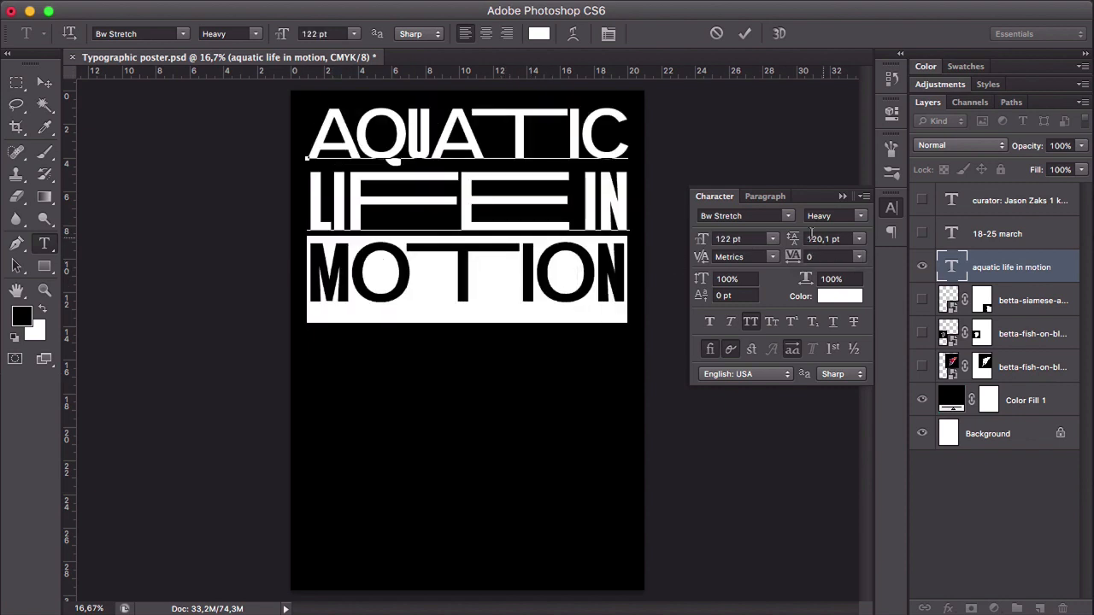
left_click_drag(794, 243, 792, 243)
left_click(439, 254)
left_click(44, 82)
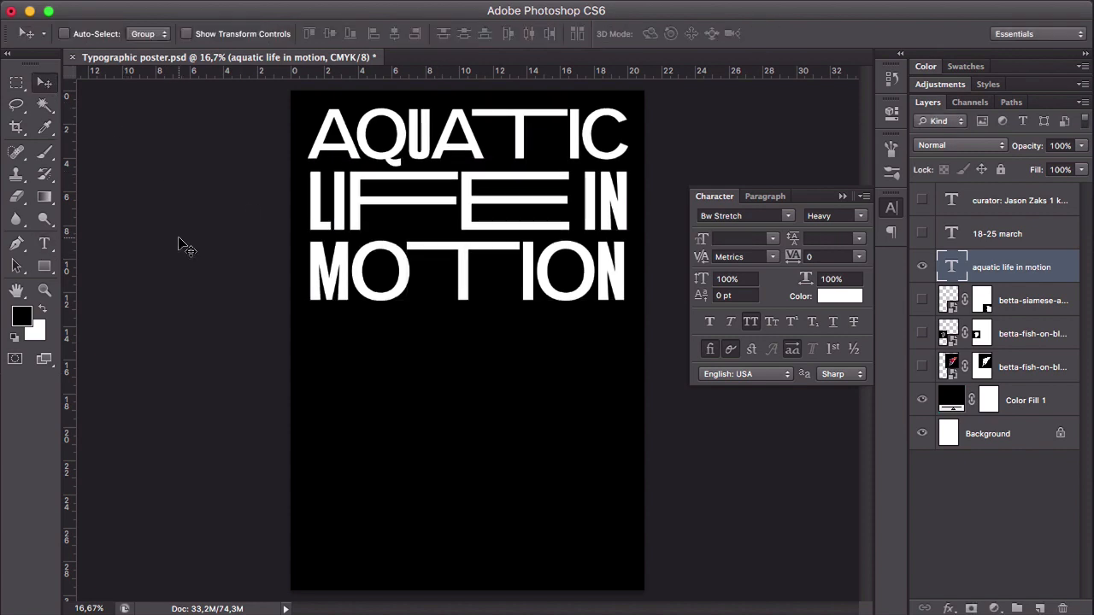
- Set the leading of the heading's "LIFE IN" line to 121.1 pt and commit the text edit
key("t")
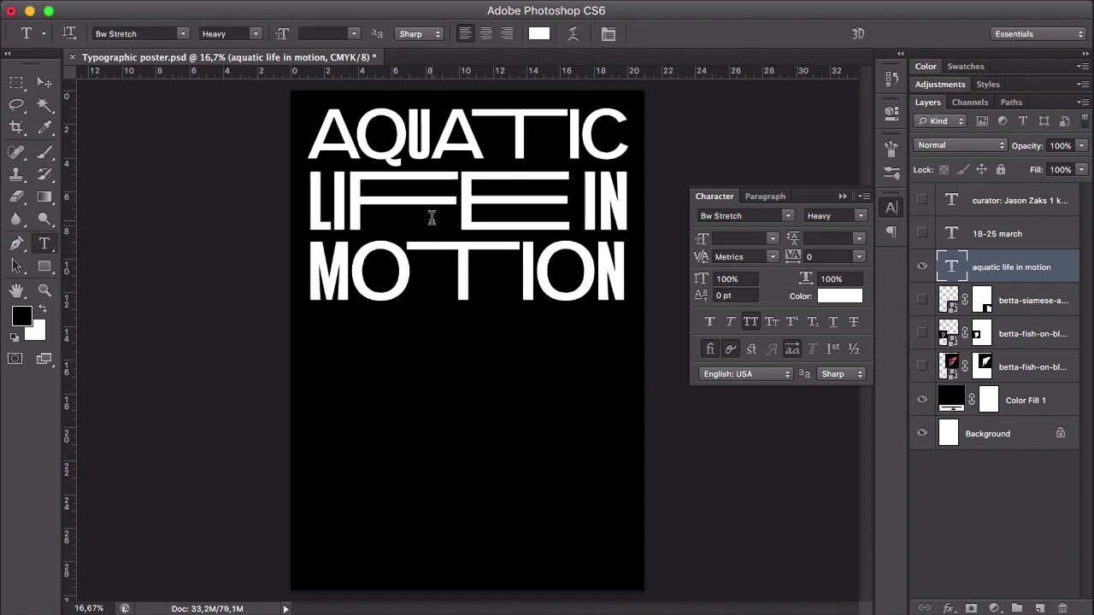
left_click_drag(367, 211, 314, 211)
triple_click(442, 207)
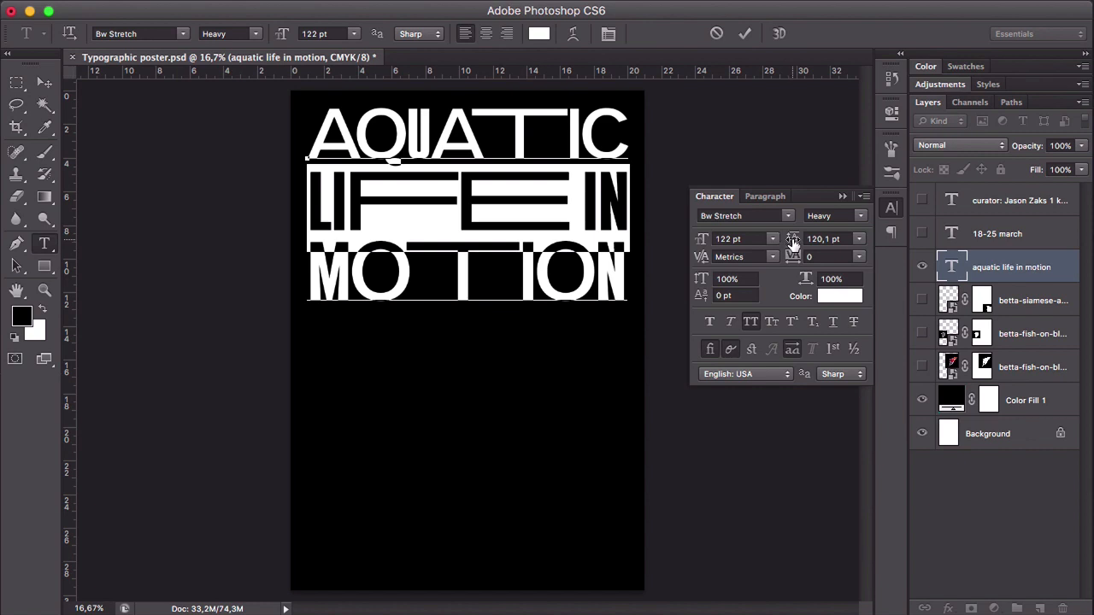
left_click_drag(793, 244, 795, 244)
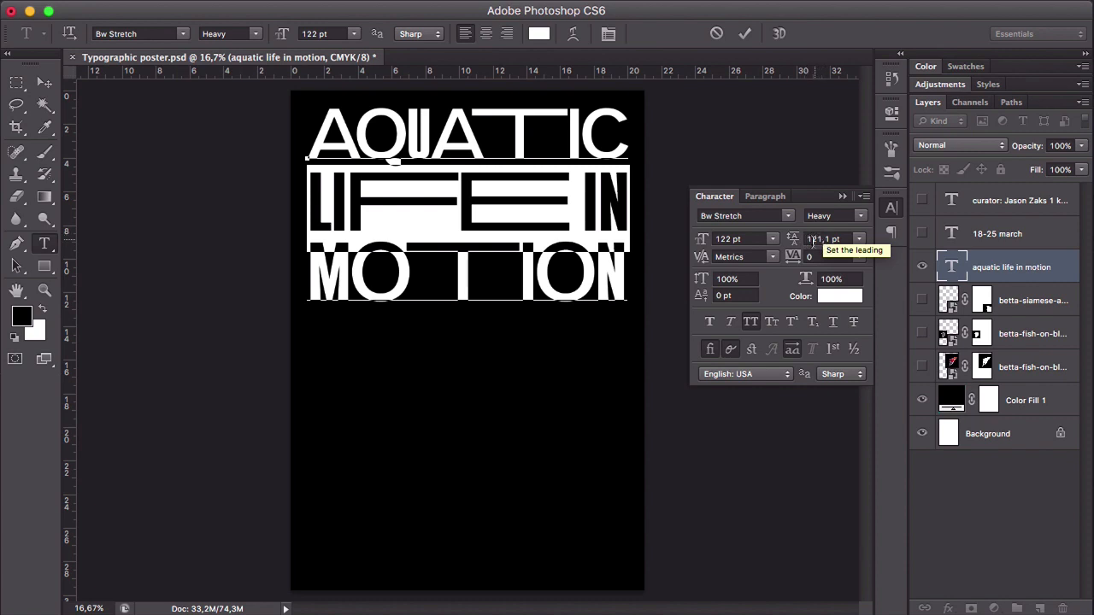
left_click(458, 209)
left_click(45, 82)
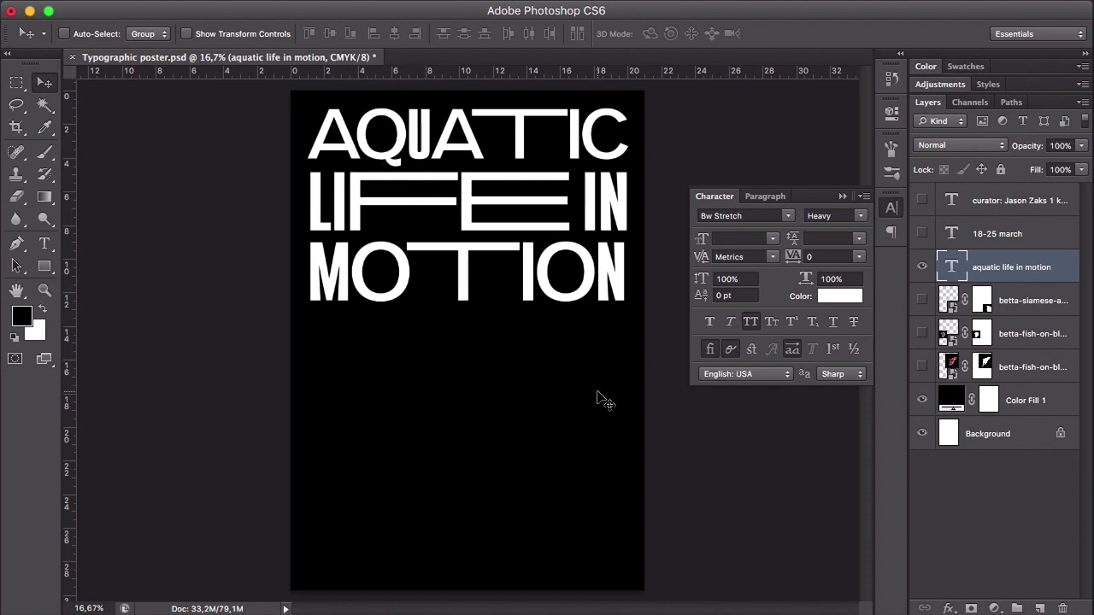
- Show the date and curator text again and, with guides on, move the date directly below the heading, flush with its left edge
left_click(922, 234)
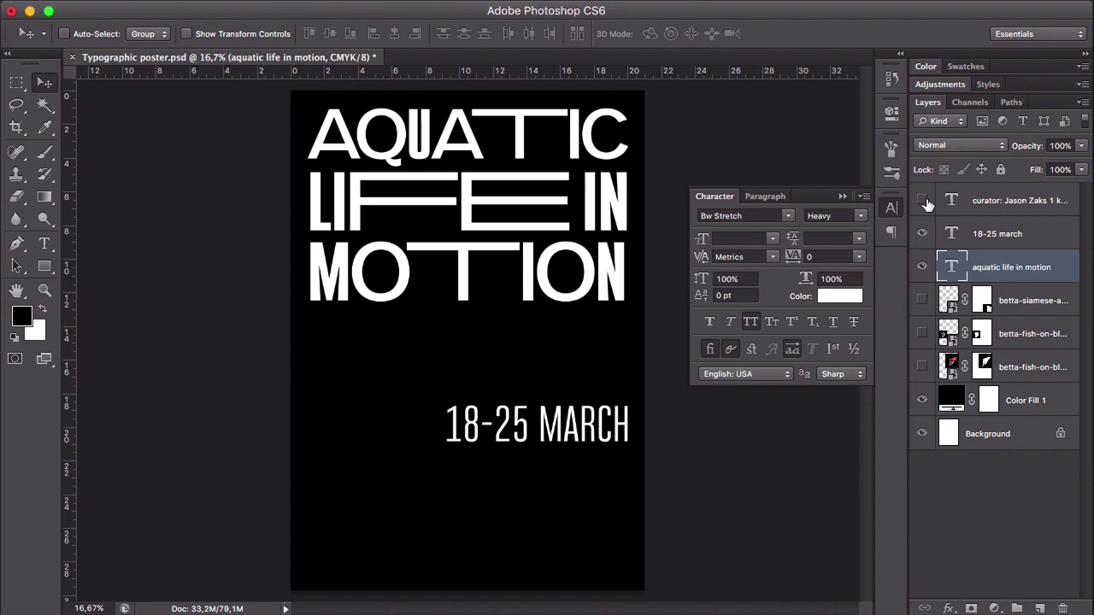
left_click(921, 200)
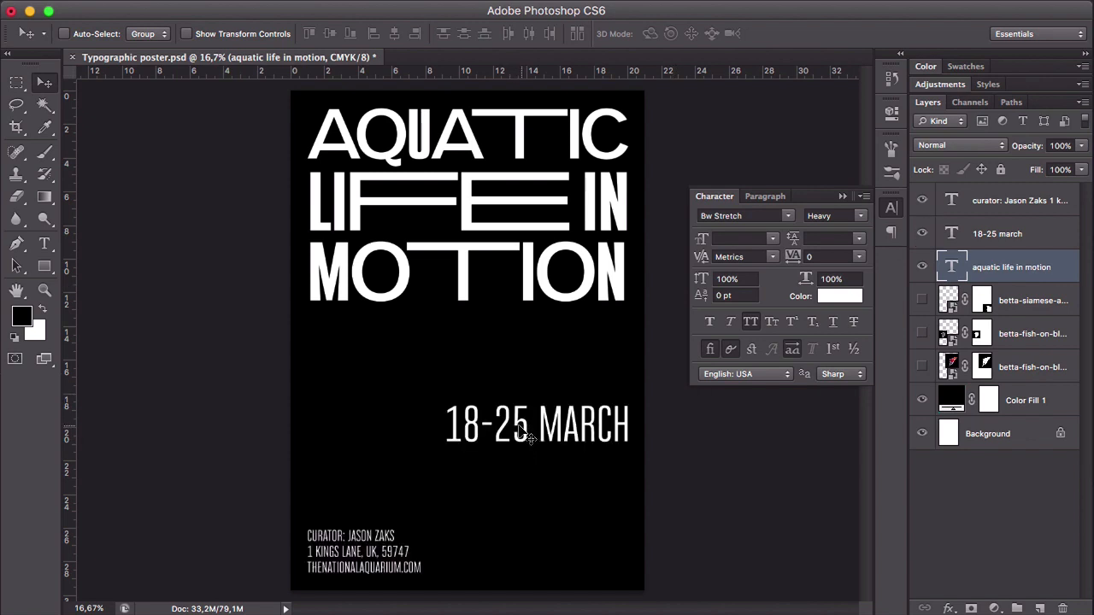
key("super+semicolon")
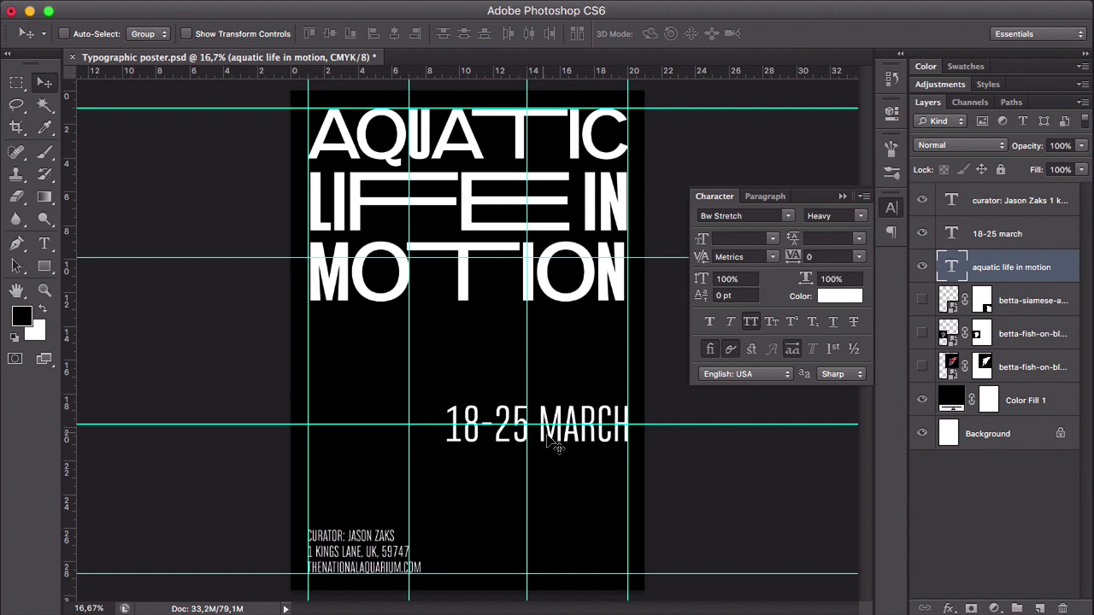
left_click_drag(553, 442, 413, 351)
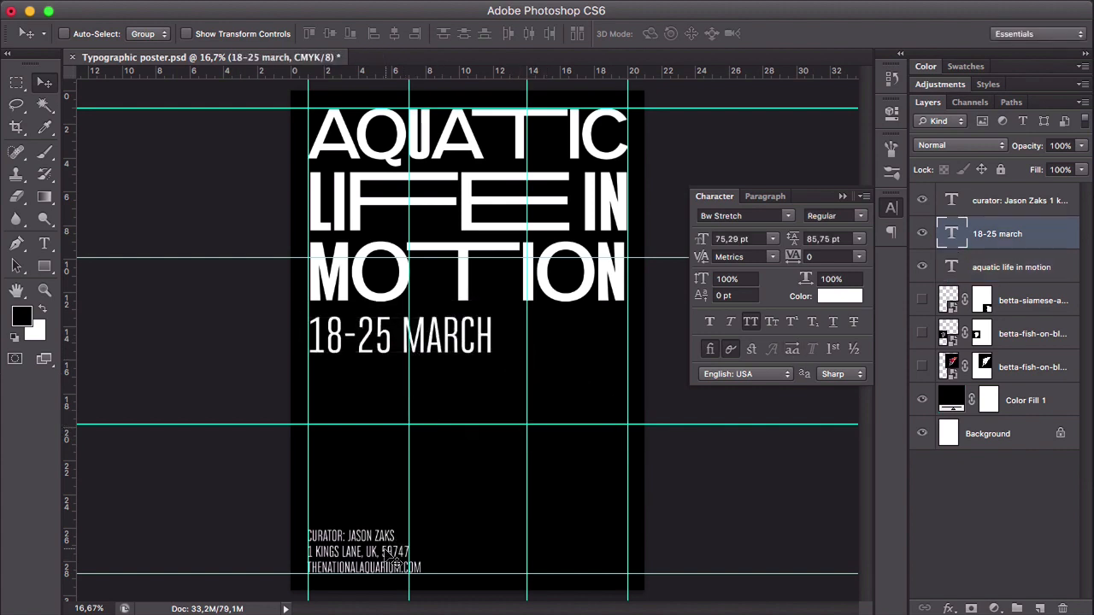
- Move the curator text across the poster's foot so its right edge meets the right margin guide
left_click_drag(382, 554, 590, 553)
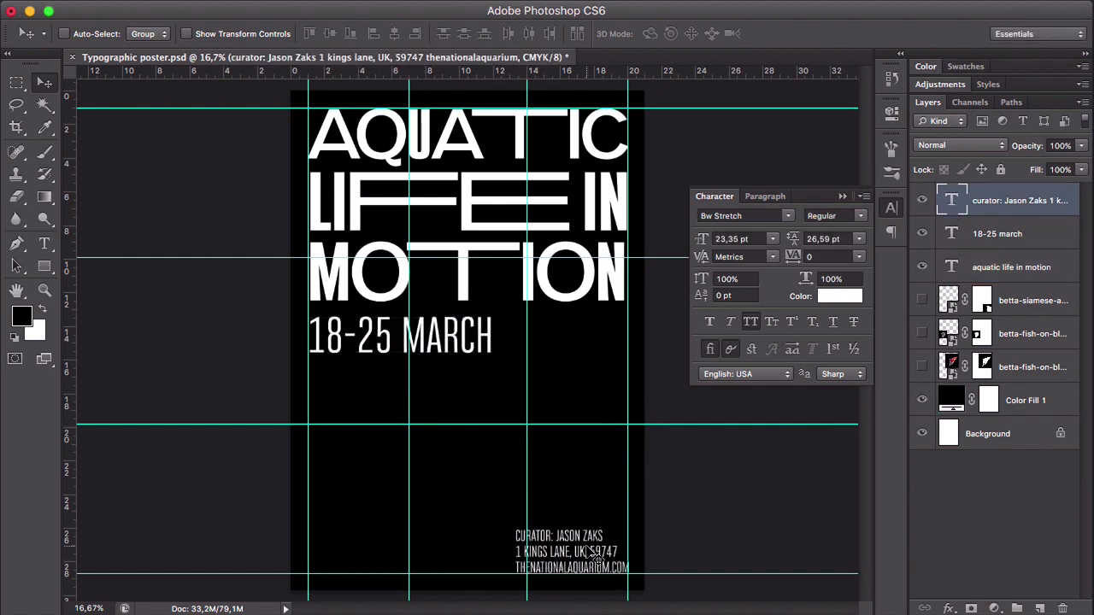
key("super+semicolon")
- Move the date to the poster's bottom-left corner, aligned with the left and bottom margin guides, and check it with the guides hidden
key("super+semicolon")
left_click_drag(442, 339, 495, 419)
key("super+semicolon")
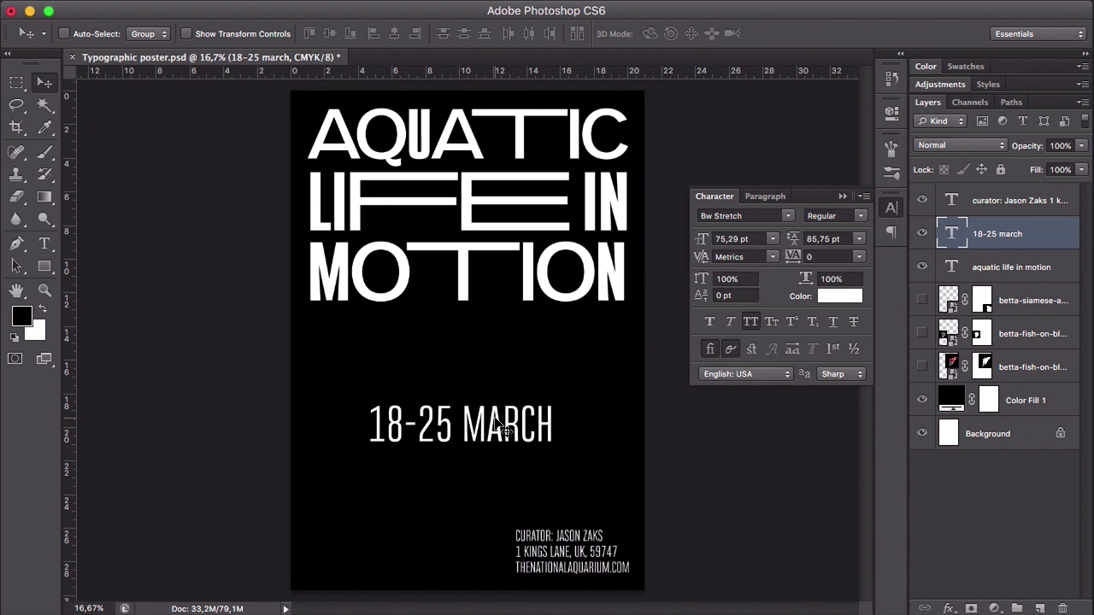
left_click_drag(497, 420, 444, 557)
key("super+semicolon")
key("super+semicolon")
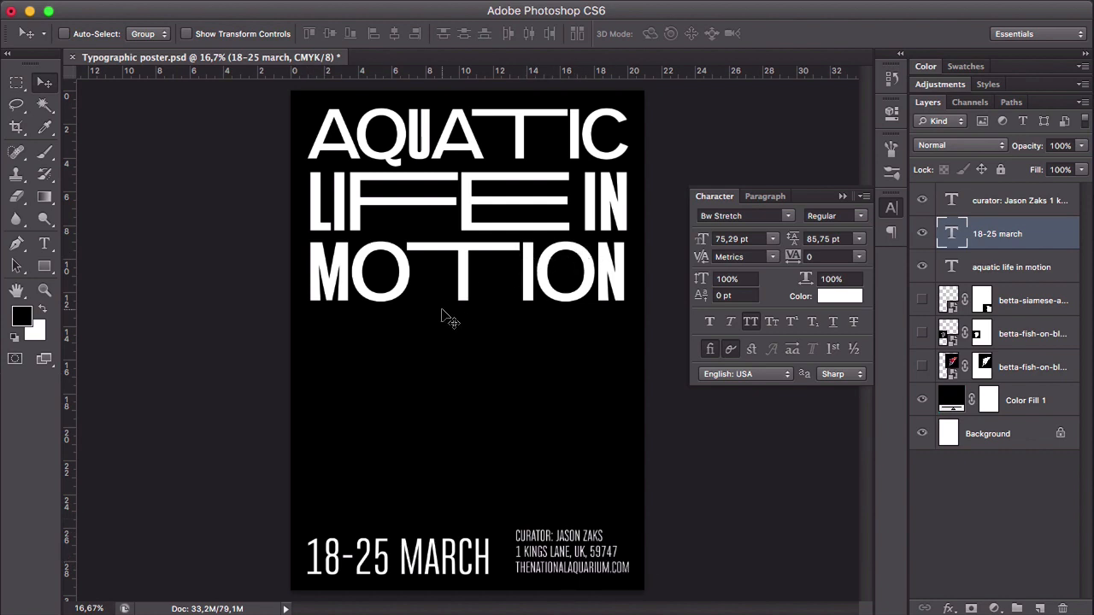
key("super+semicolon")
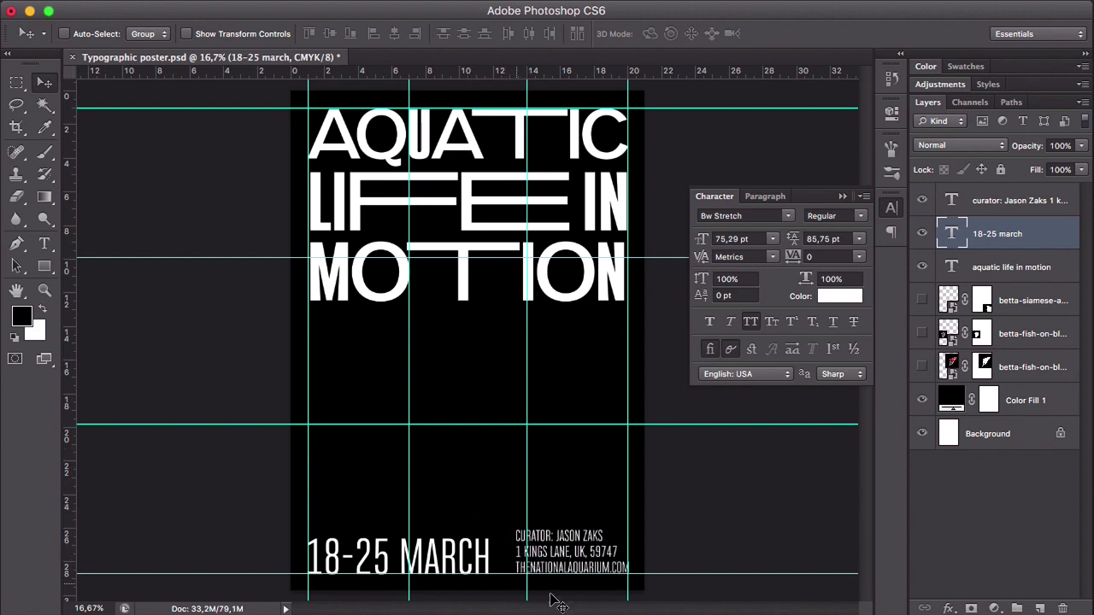
- Add a horizontal guide and align it with the top of the "18-25 MARCH" text
key("z")
left_click(501, 552)
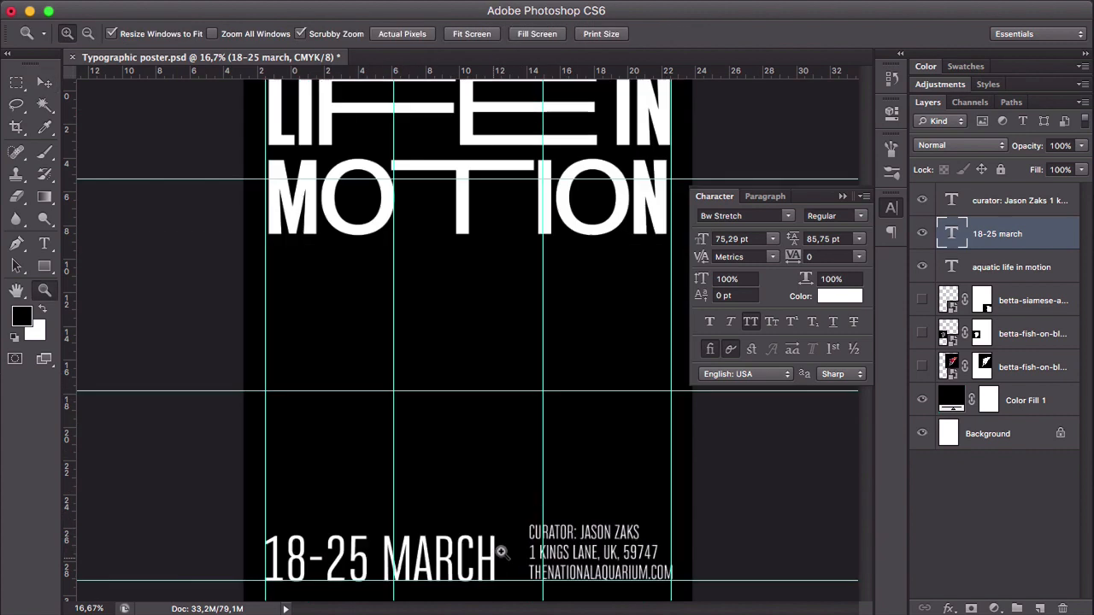
left_click(524, 531)
left_click_drag(538, 520, 537, 483)
key("v")
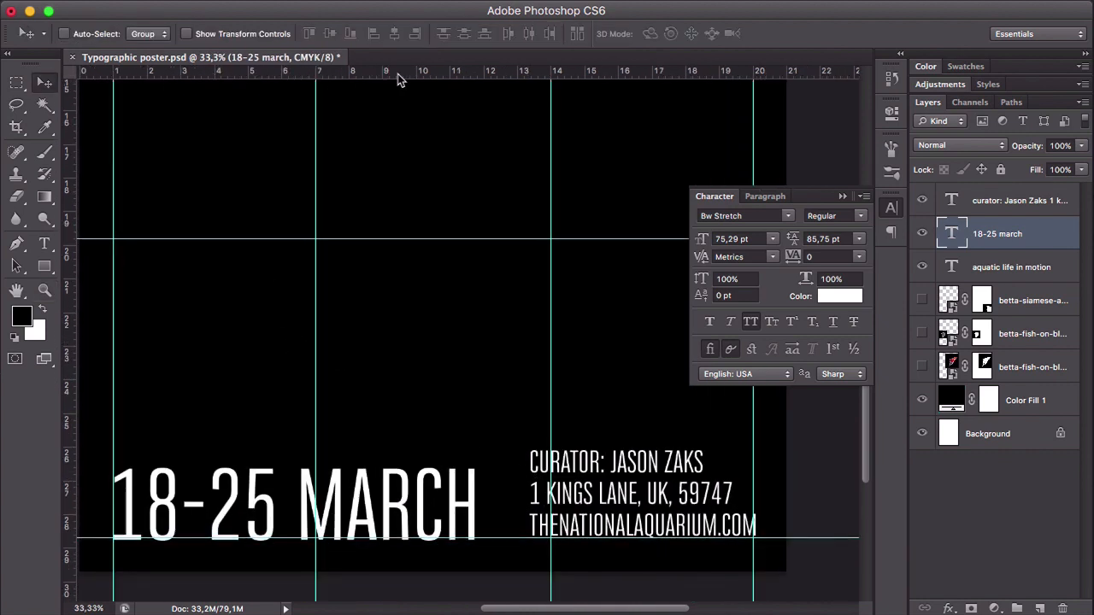
left_click_drag(393, 75, 365, 500)
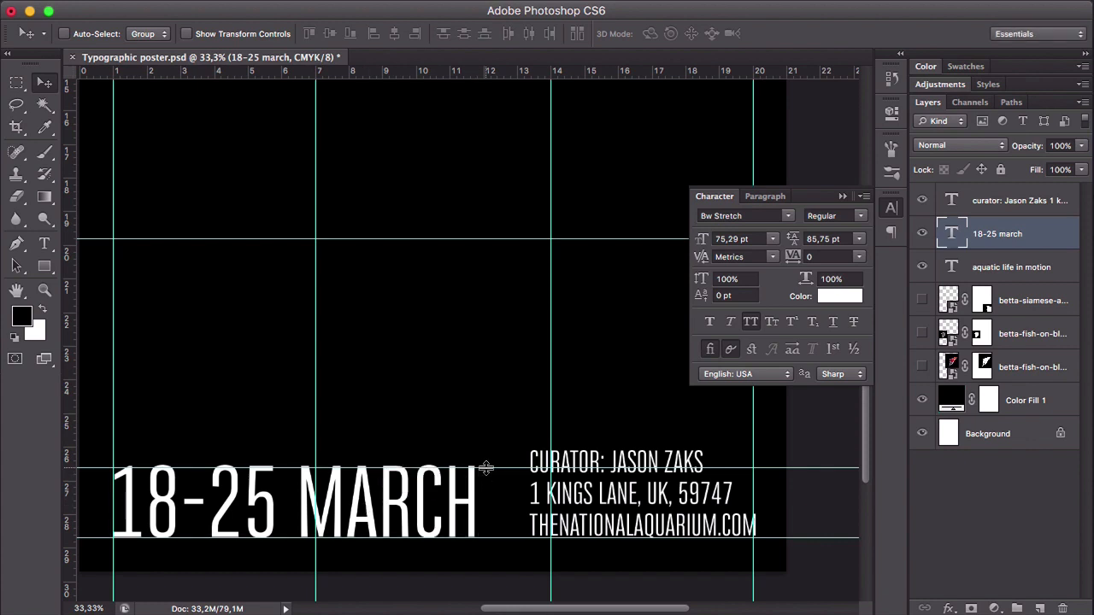
left_click_drag(486, 466, 486, 465)
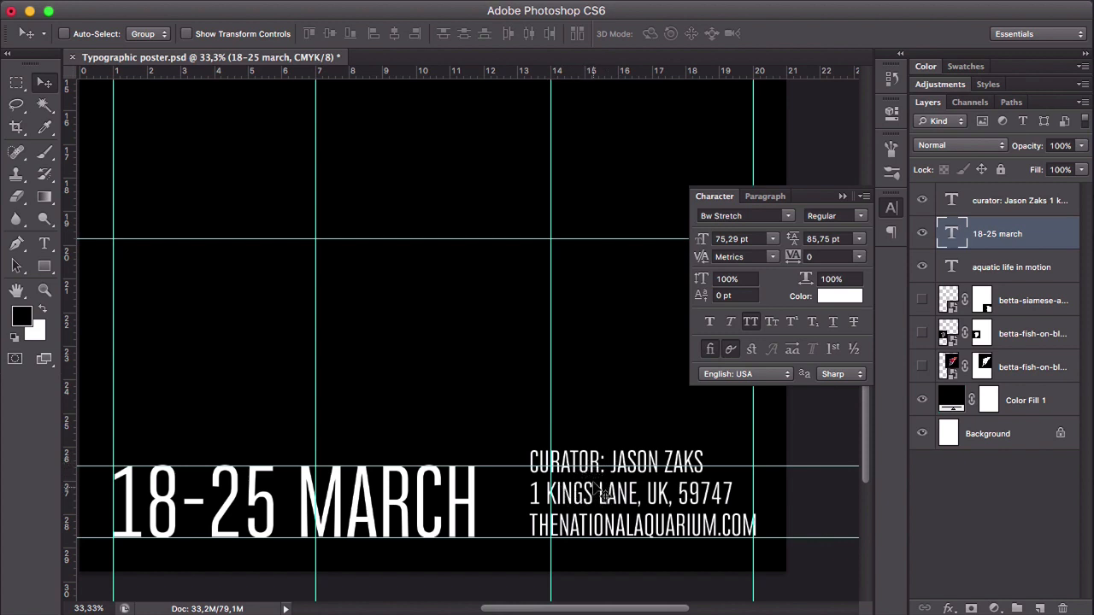
- Scale the curator text to about 82% to fit the date's height and align its left edge with the vertical guide at 14
key("ctrl+t")
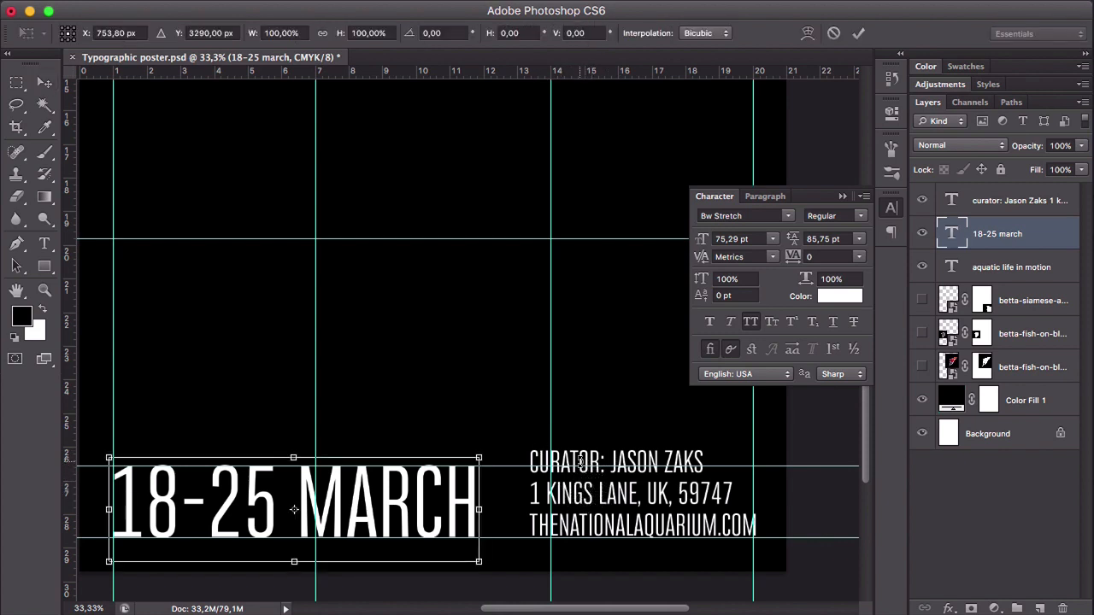
key("Return")
left_click(641, 498, "ctrl")
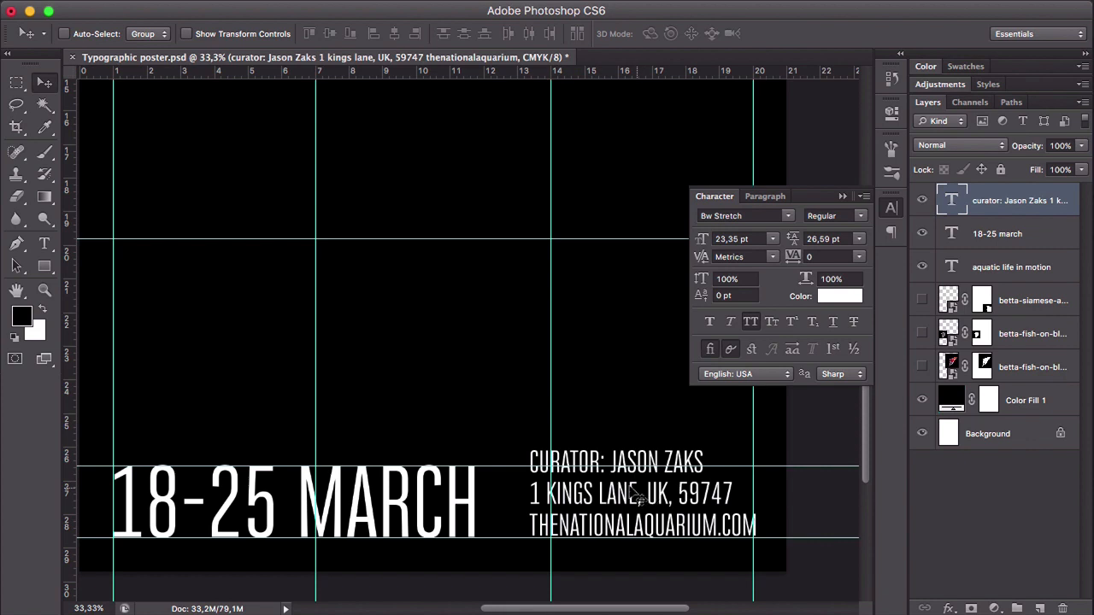
key("ctrl+t")
left_click_drag(527, 445, 567, 467)
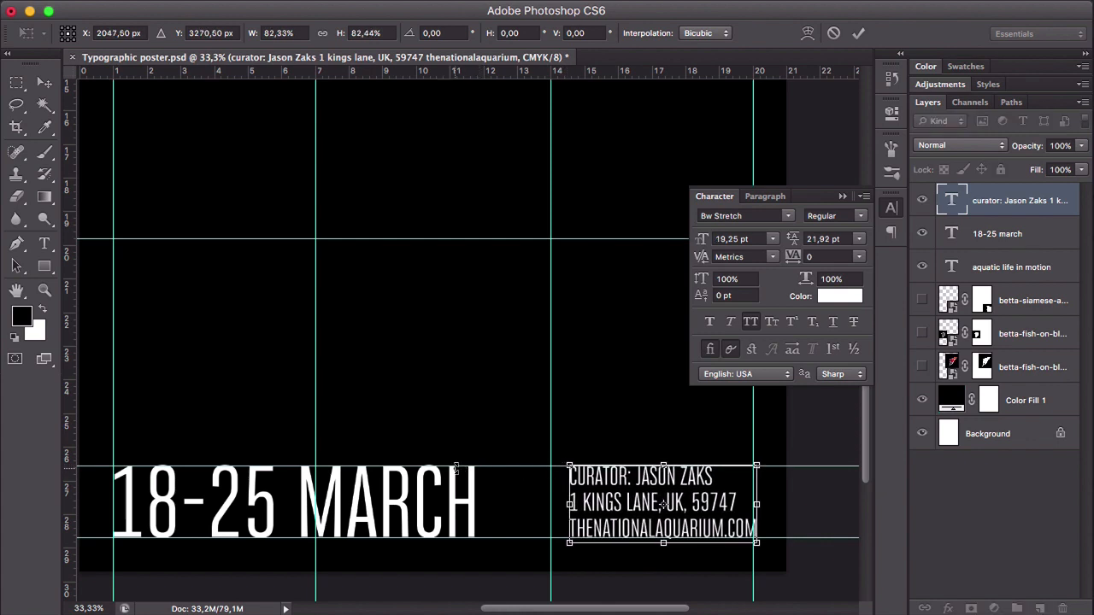
key("Return")
left_click_drag(666, 504, 649, 504)
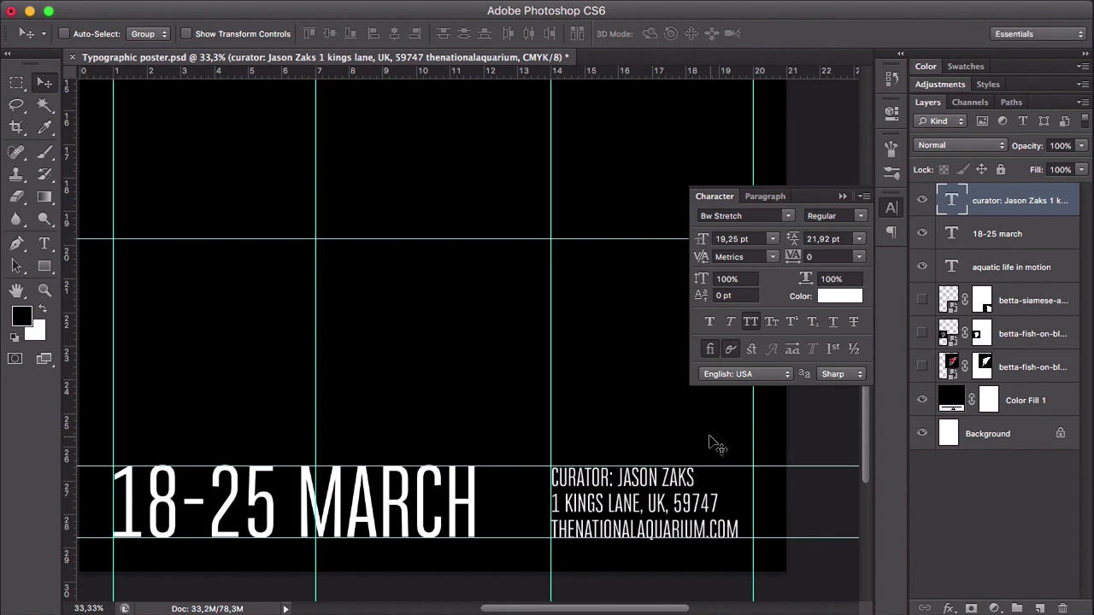
- Set the curator text's tracking to 30 so it spans the column up to the right margin guide
key("z")
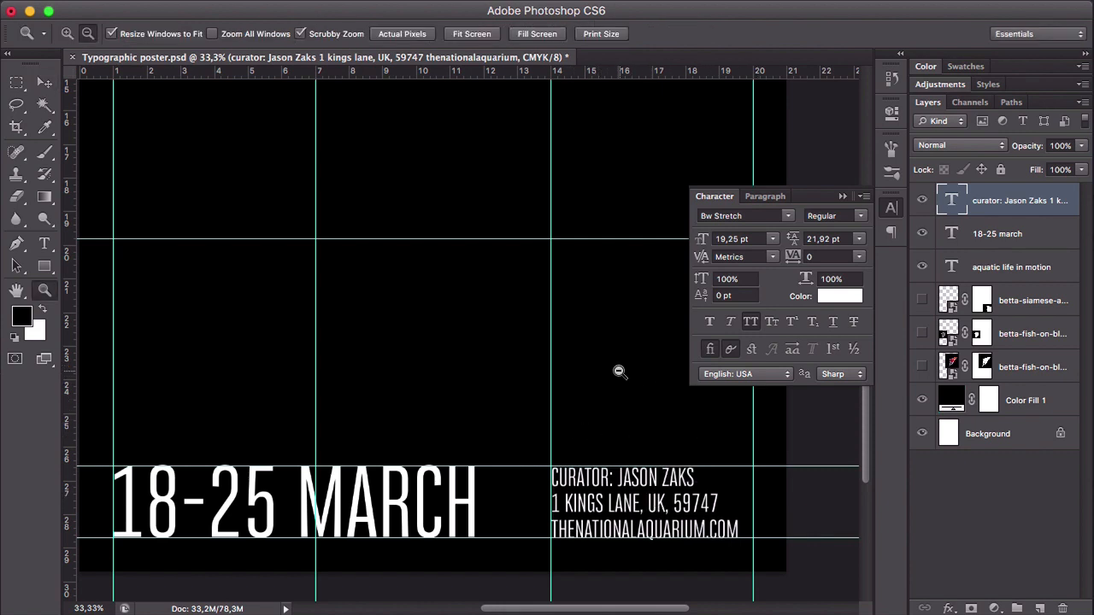
left_click(621, 372, "alt")
key("v")
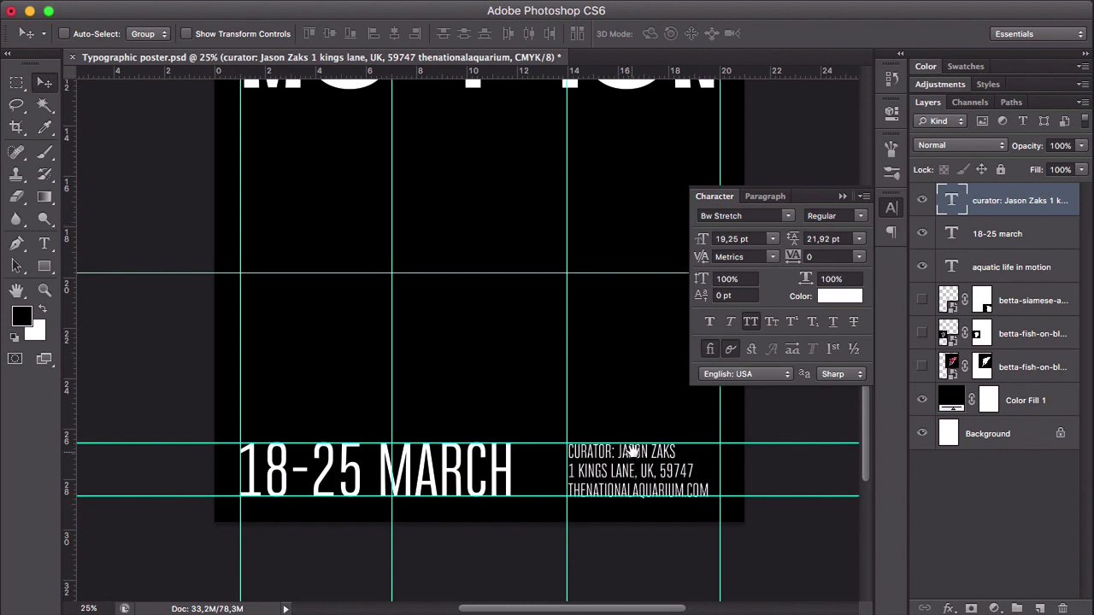
left_click_drag(632, 452, 576, 450)
key("z")
left_click(605, 452)
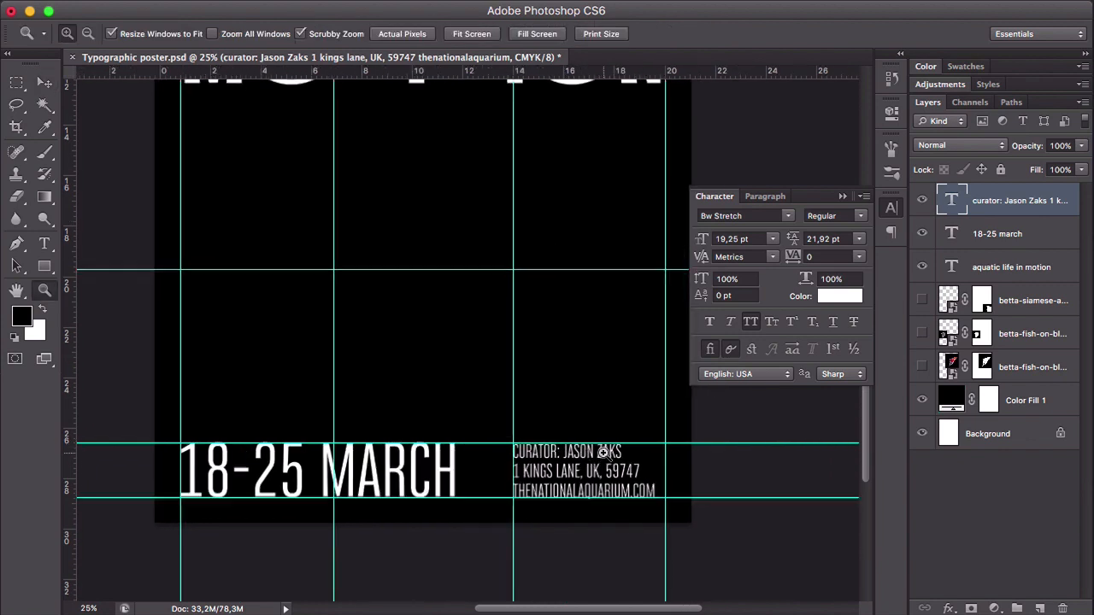
left_click(605, 453)
key("v")
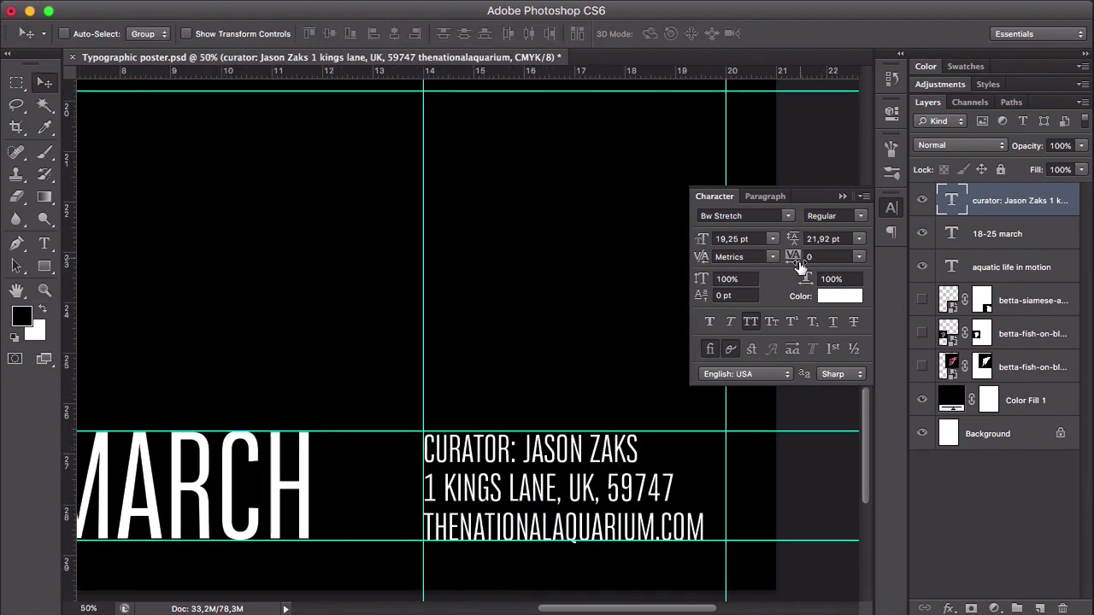
left_click_drag(800, 267, 796, 264)
key("Return")
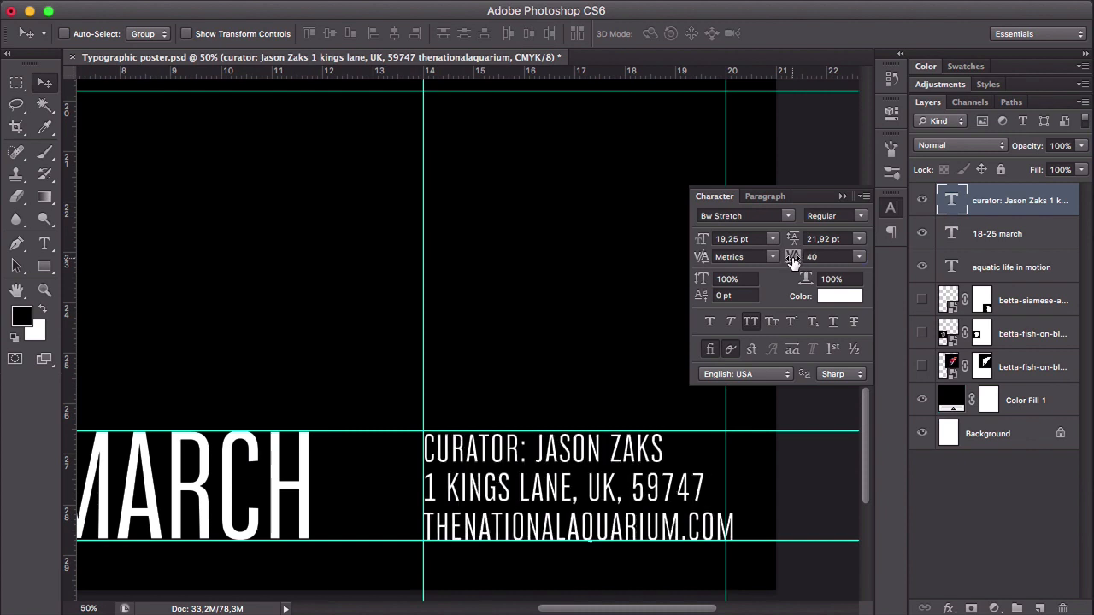
left_click(831, 256)
key("Return")
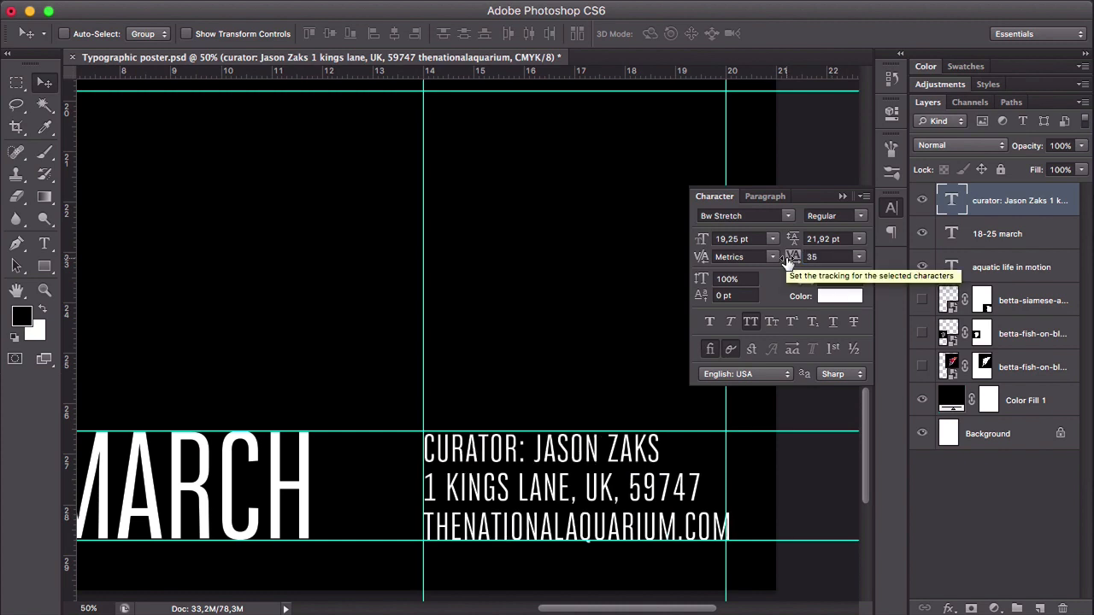
left_click(787, 260)
type("30")
key("Return")
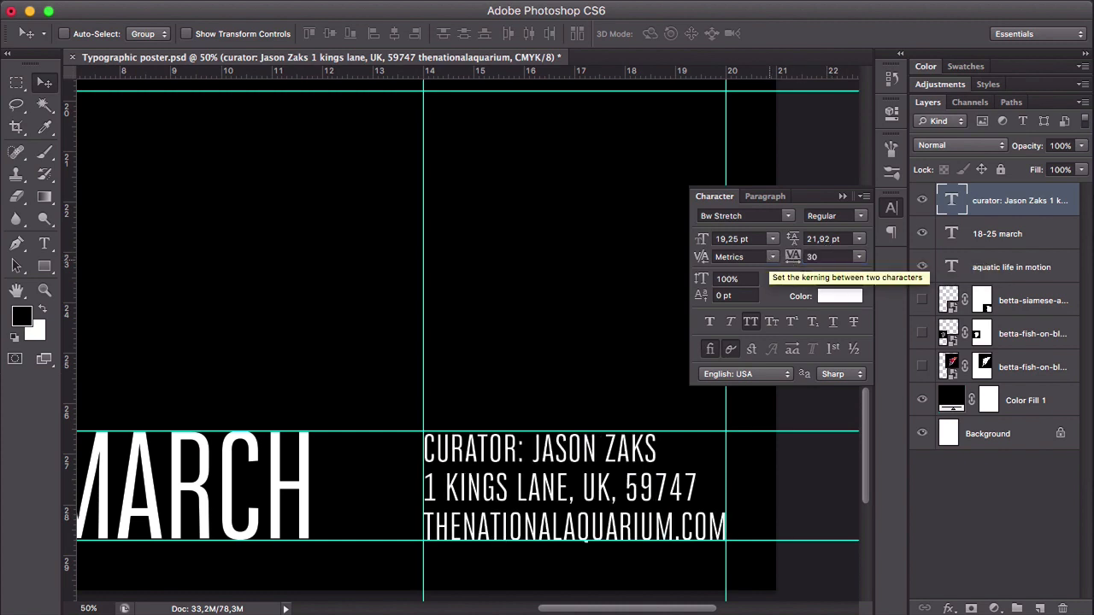
- Hide the guides and show all three fish layers again
key("z")
left_click(480, 326, "alt")
left_click(480, 327, "alt")
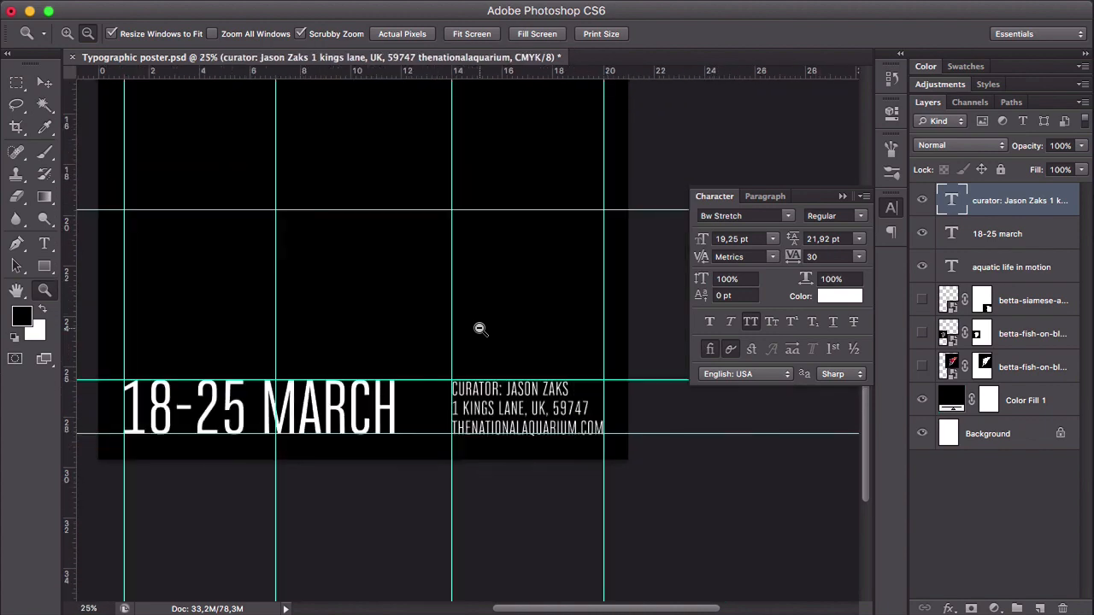
left_click(479, 329, "alt")
key("super+semicolon")
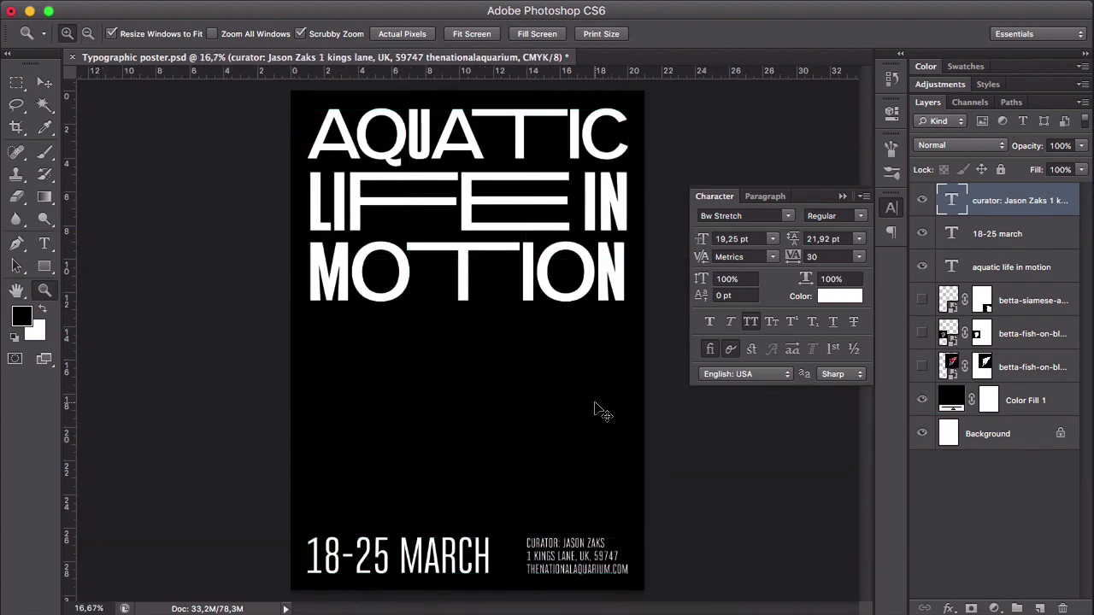
left_click(921, 300)
left_click(921, 333)
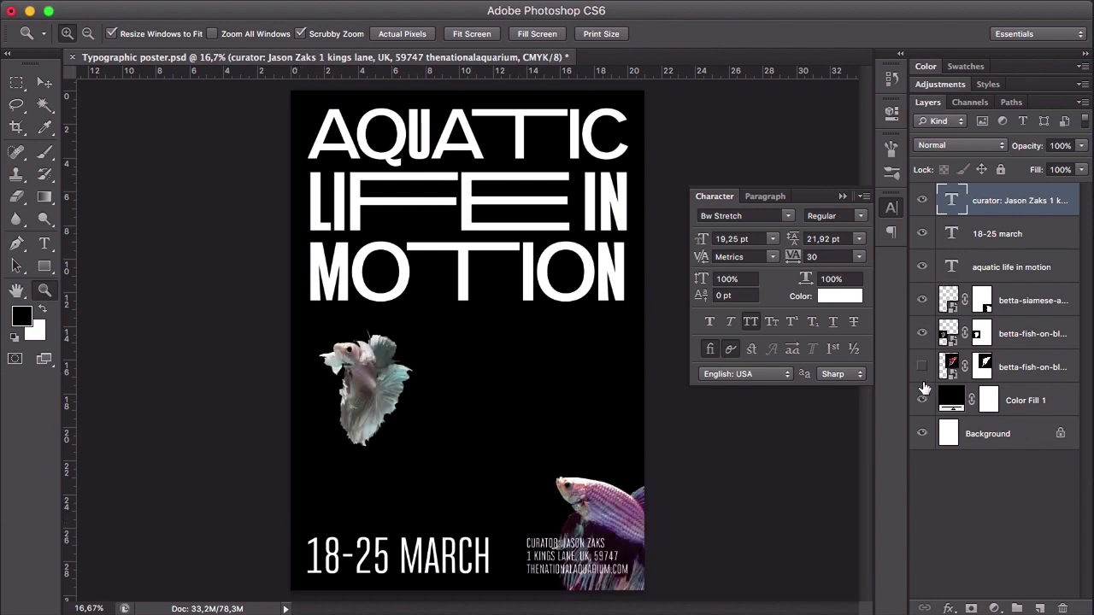
left_click(921, 367)
- Move the red fish higher over the heading and scale it to 78.11%
key("v")
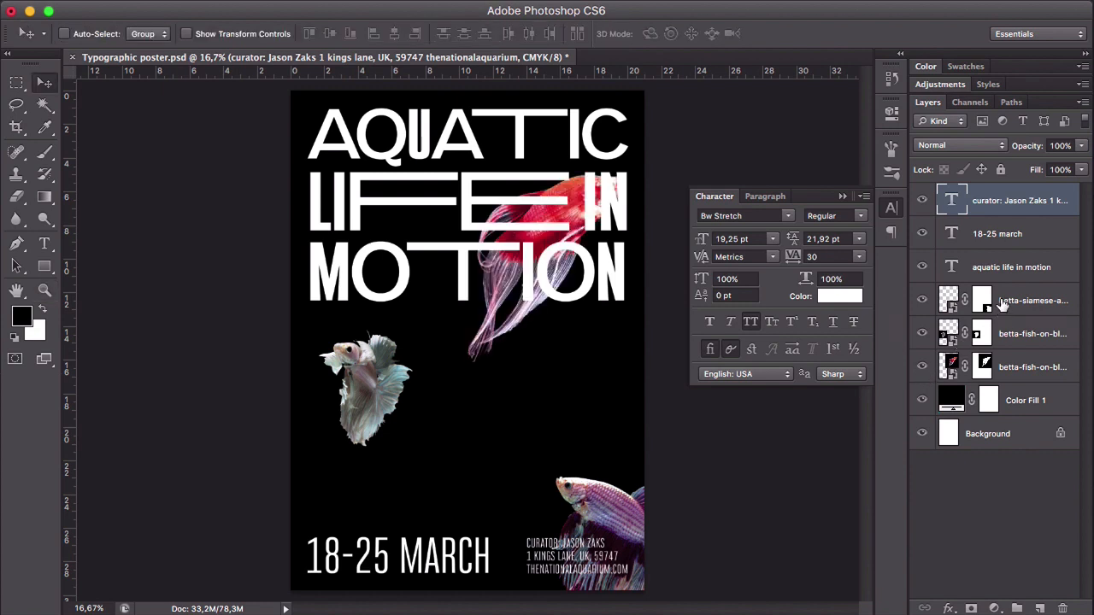
left_click(1015, 369)
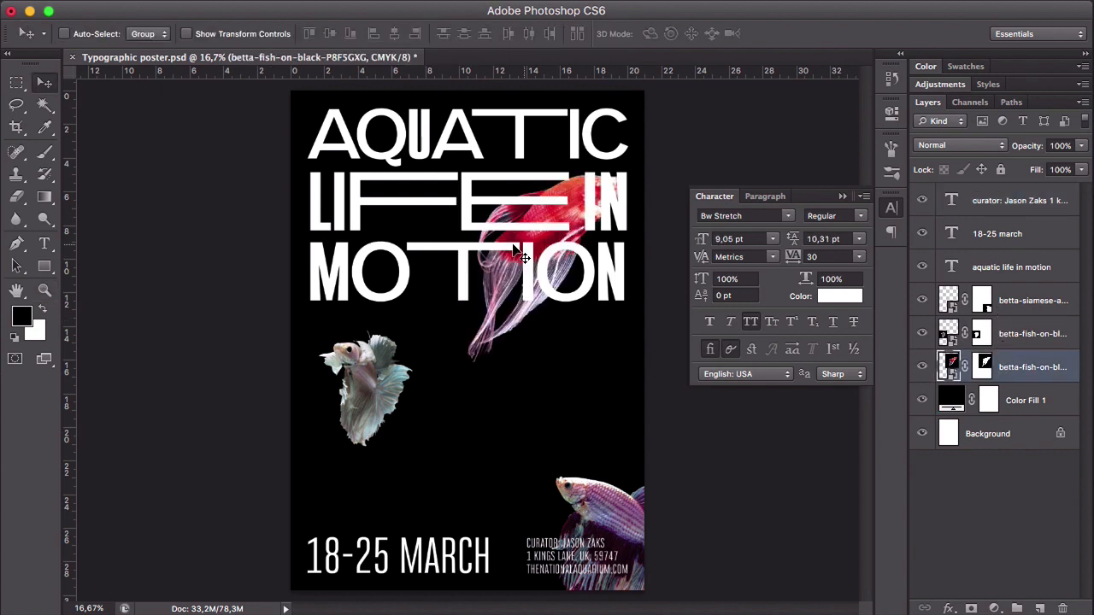
mouse_move(562, 229)
left_mouse_down()
mouse_move(547, 210)
mouse_move(571, 210)
left_mouse_up()
key("super+t")
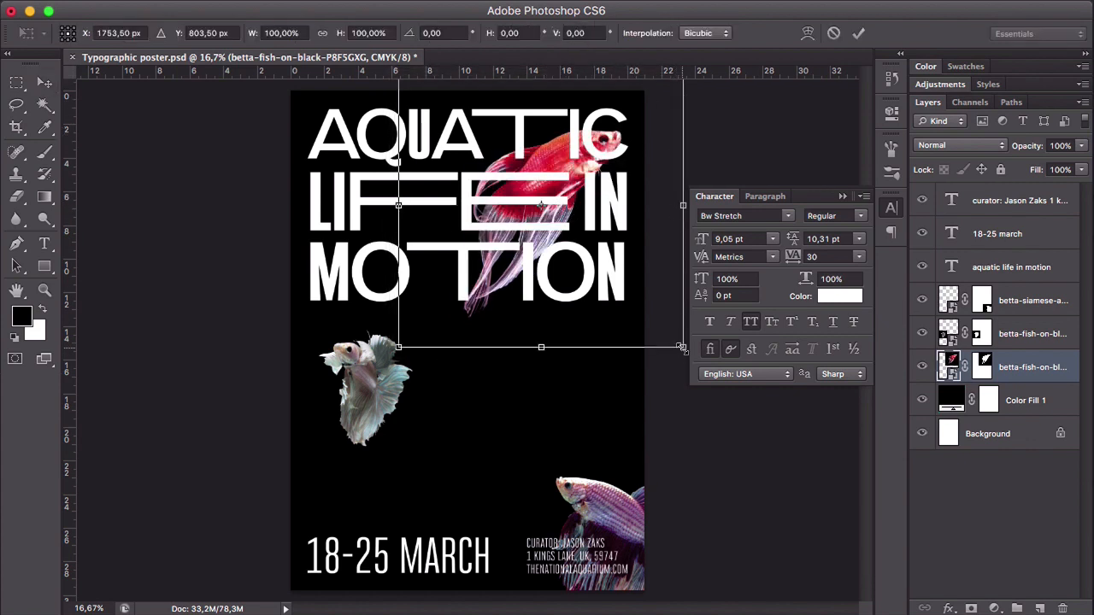
left_click_drag(681, 348, 650, 317)
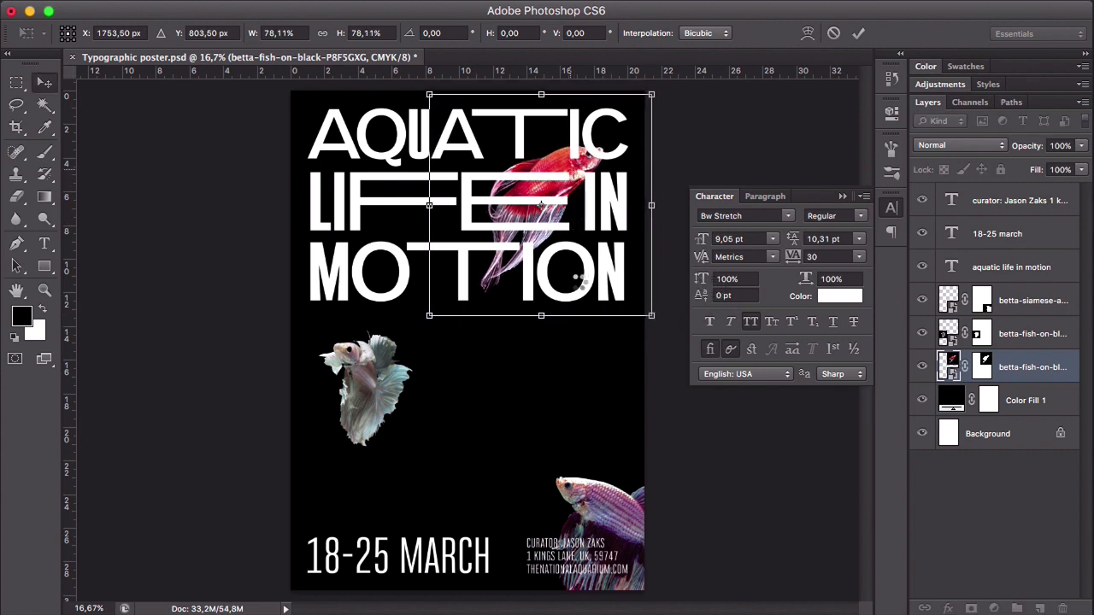
key("Return")
- Shift the red fish slightly right and move its layer to the top of the stack, in front of the heading
left_click_drag(567, 186, 591, 188)
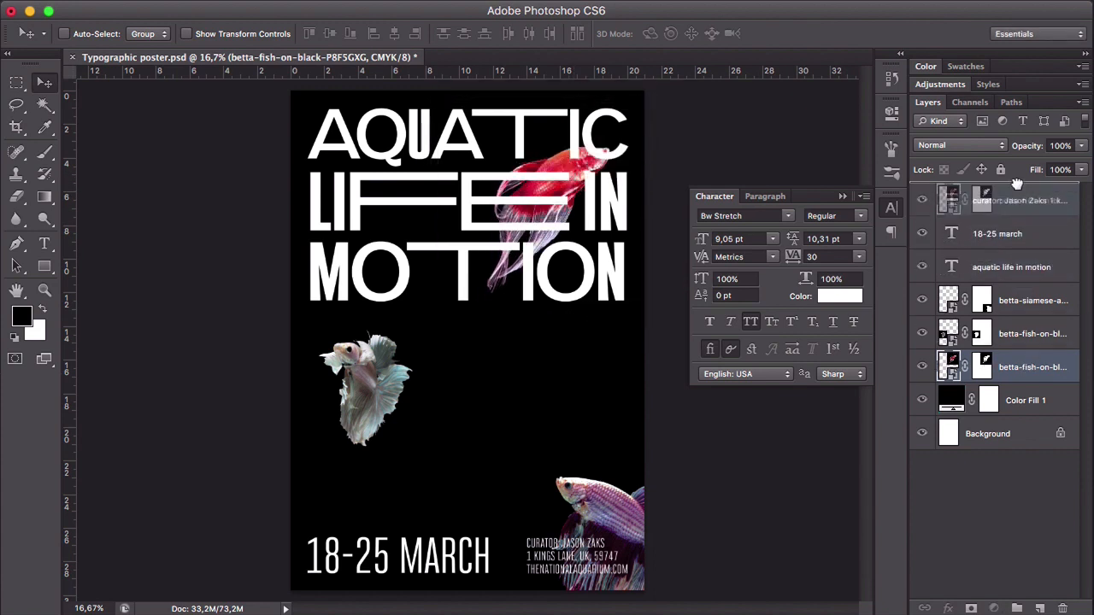
left_click_drag(1031, 366, 1018, 190)
left_click_drag(564, 196, 569, 192)
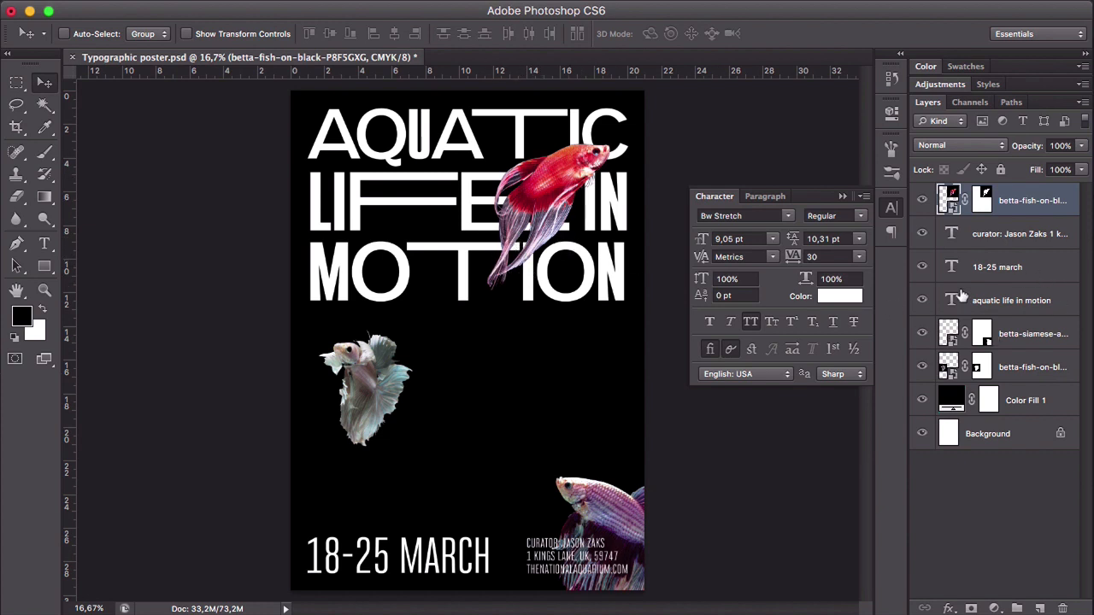
- Enlarge the white fish and place it behind the middle of the heading's "MOTION" line, hanging below the text
left_click_drag(362, 405, 397, 352)
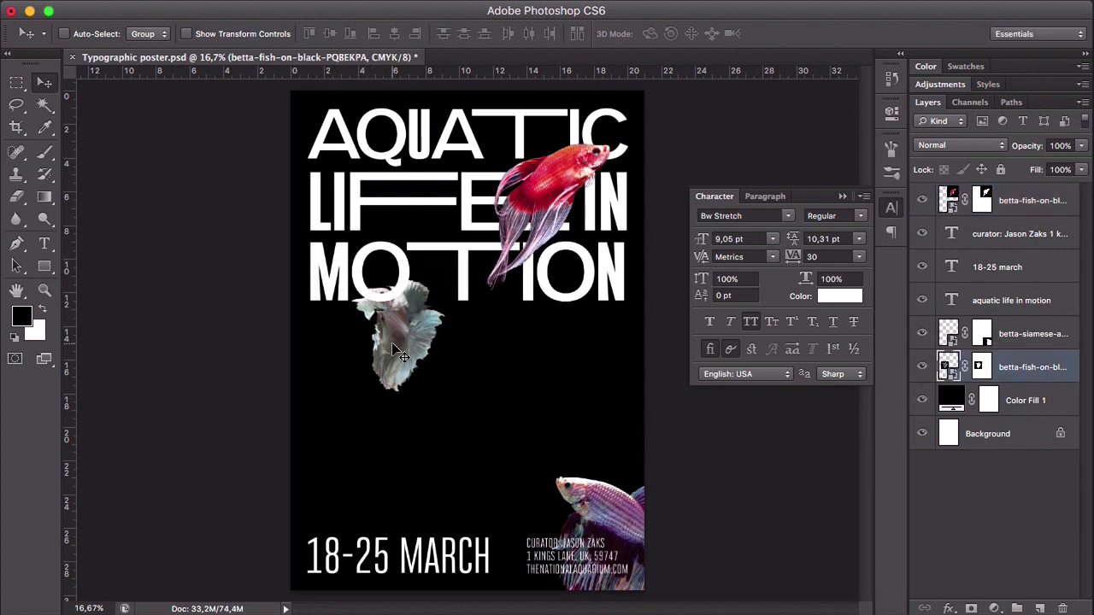
key("super+t")
left_click_drag(465, 407, 493, 431)
key("Return")
left_click_drag(444, 354, 460, 334)
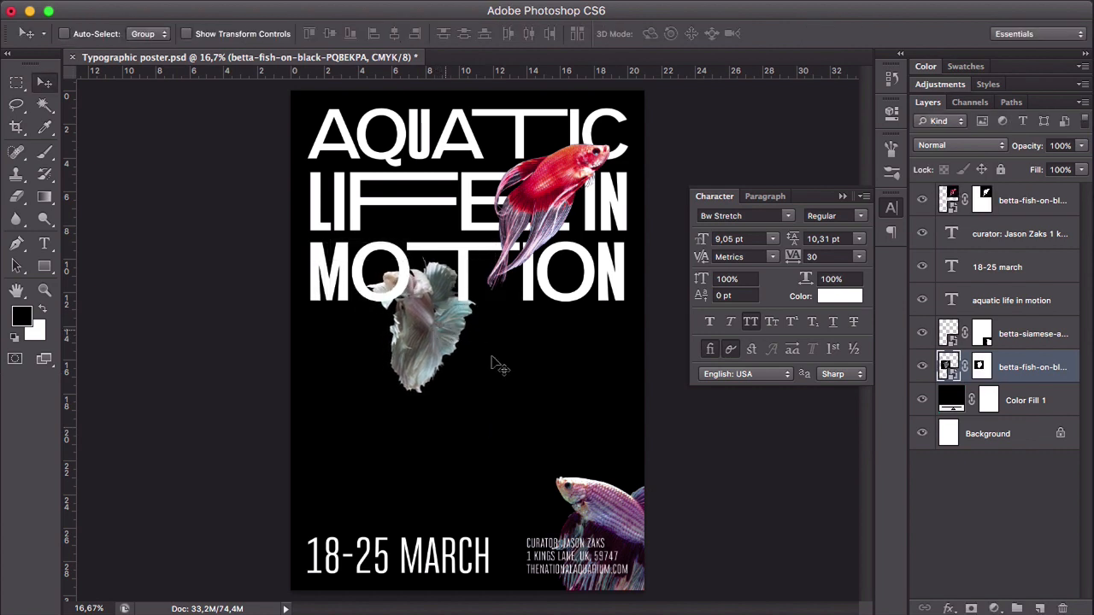
- Scale the purple fish to about 61% and place it below the right end of the heading's "MOTION" line
left_click_drag(614, 523, 540, 424)
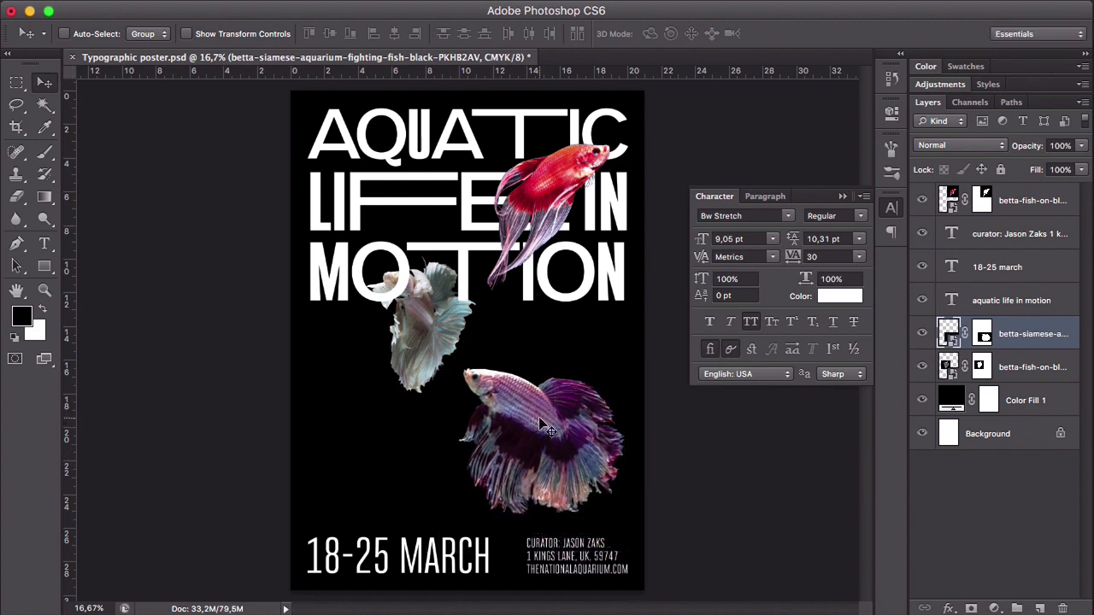
key("ctrl+t")
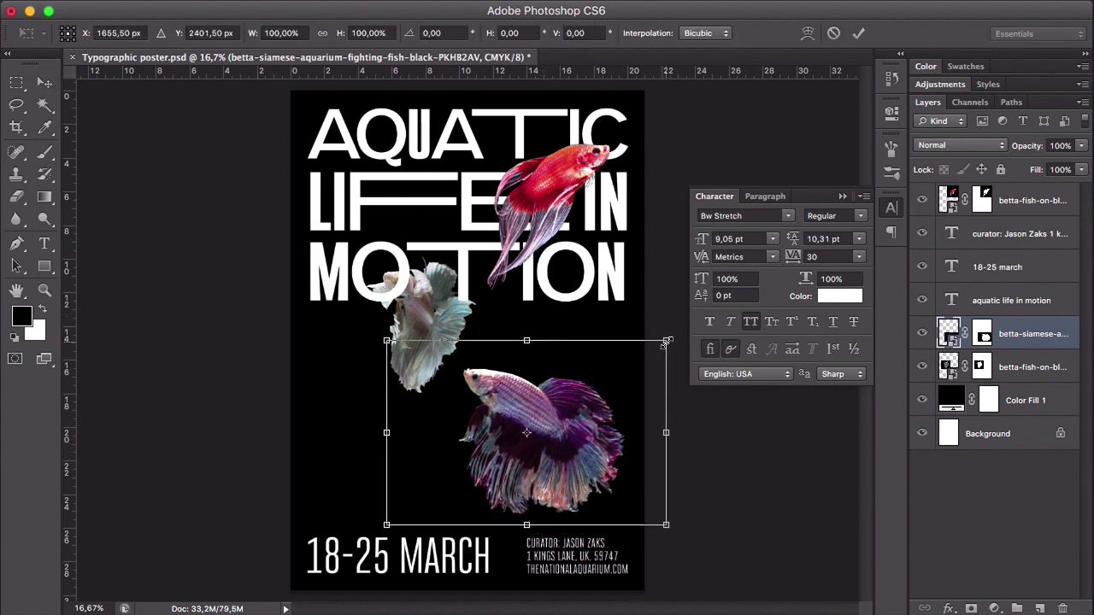
left_click_drag(668, 342, 612, 377)
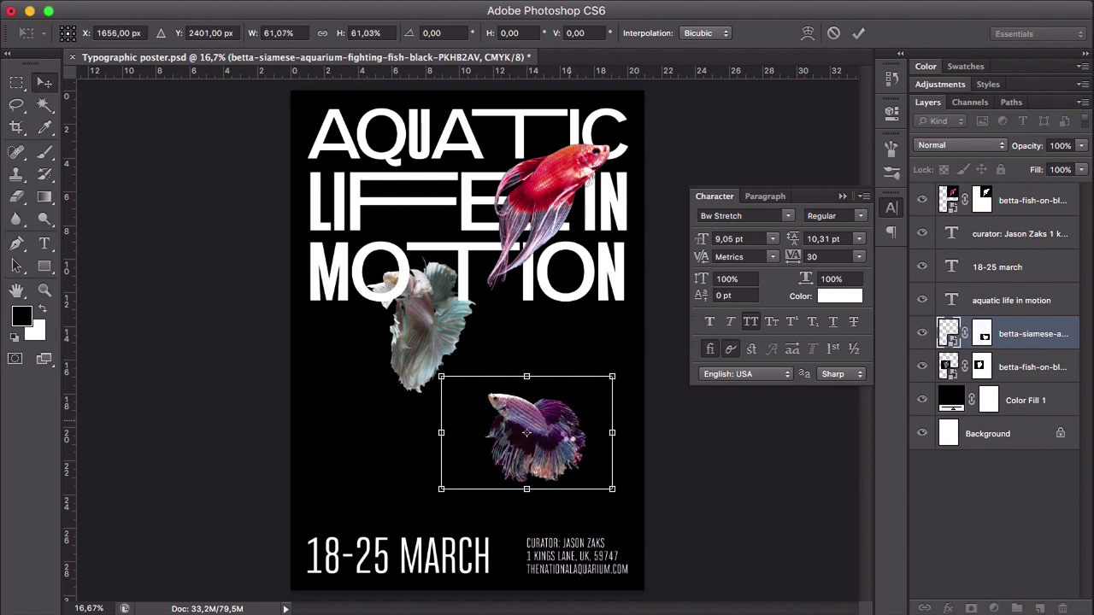
key("Return")
left_click_drag(527, 433, 607, 403)
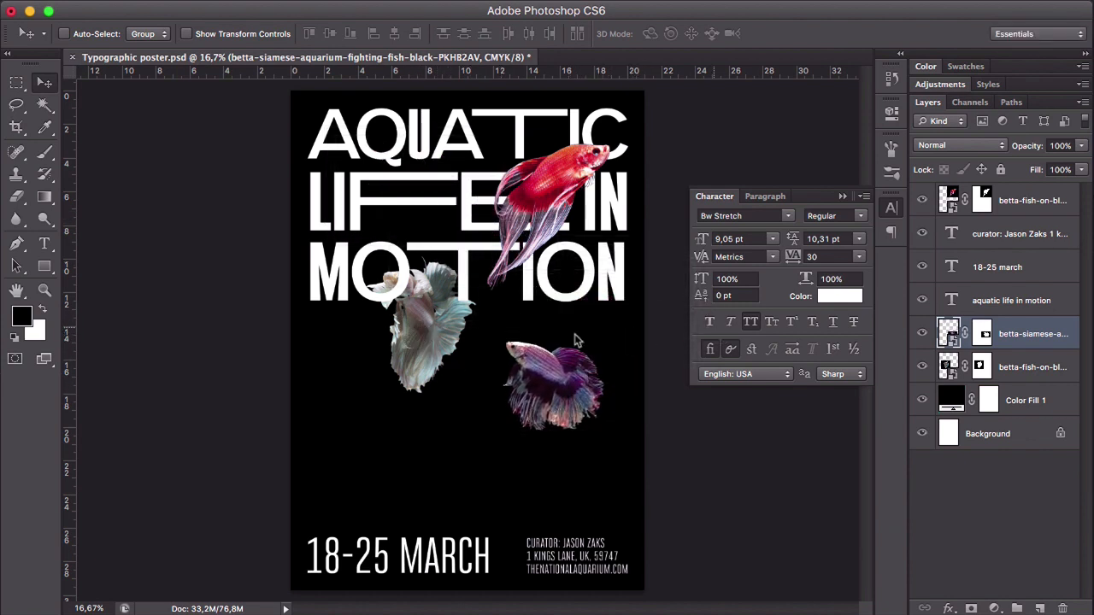
- Place the red fish over and below the left part of the heading's "MOTION" line and the white fish behind the right part of "LIFE IN"
mouse_move(443, 344)
left_mouse_down()
mouse_move(592, 195)
mouse_move(427, 329)
left_mouse_up()
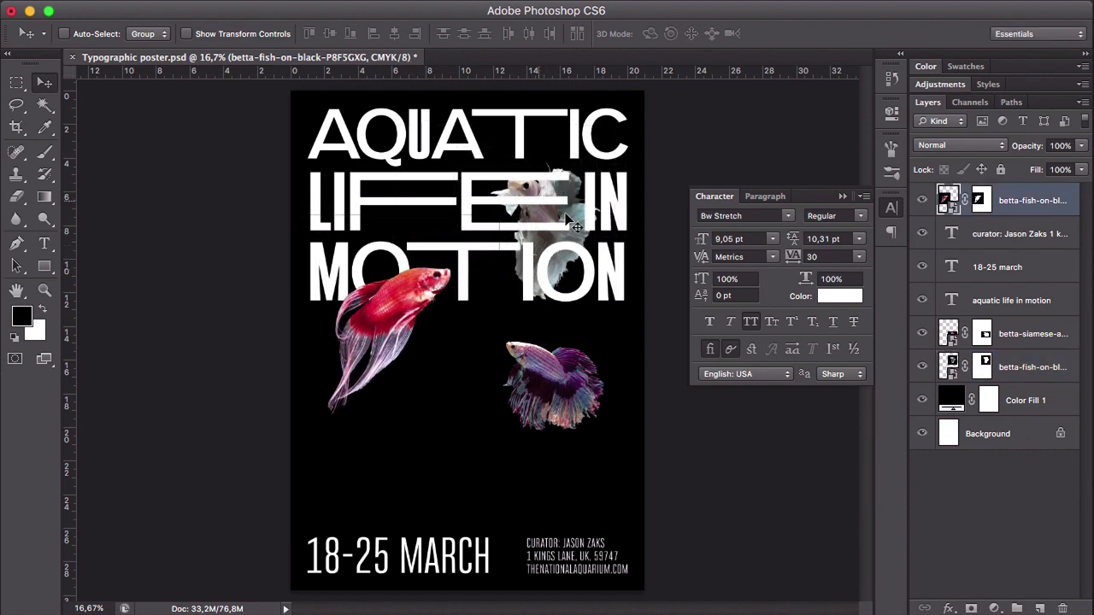
left_click_drag(561, 224, 588, 181)
key("super+z")
key("super+z")
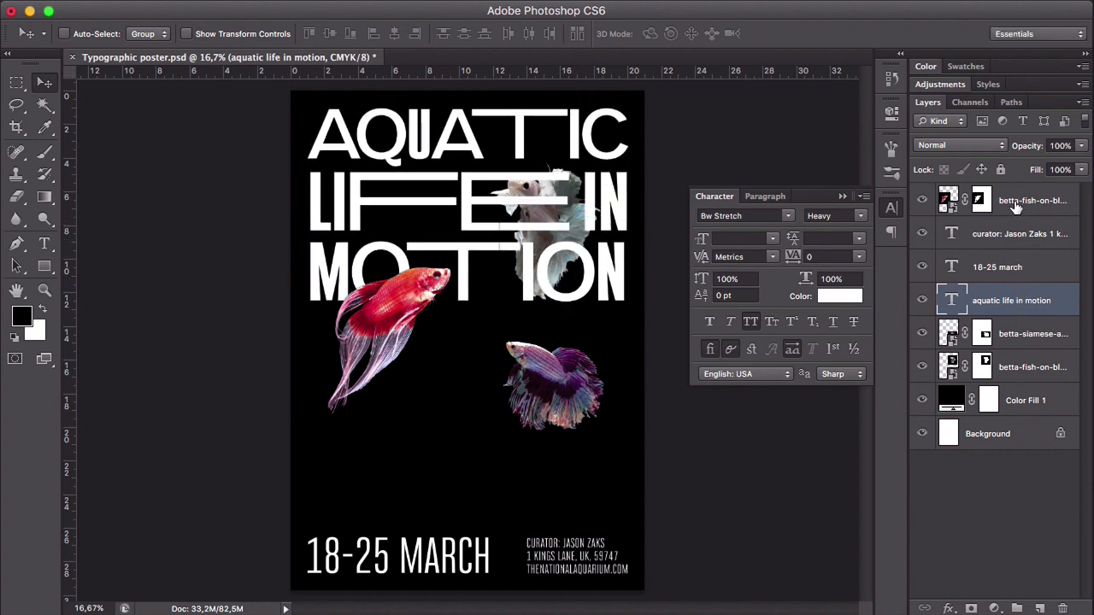
left_click(1028, 366)
left_click_drag(542, 206, 535, 177)
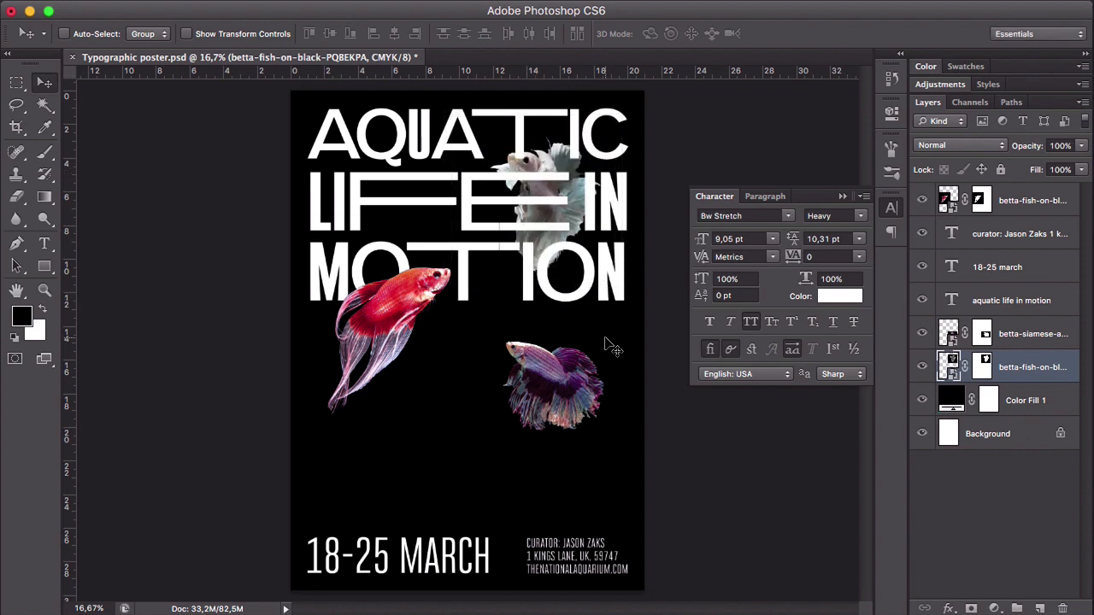
- Rebreak the heading text so "LIFE" stands alone on the second line and "IN MOTION" forms the third
left_click(954, 302)
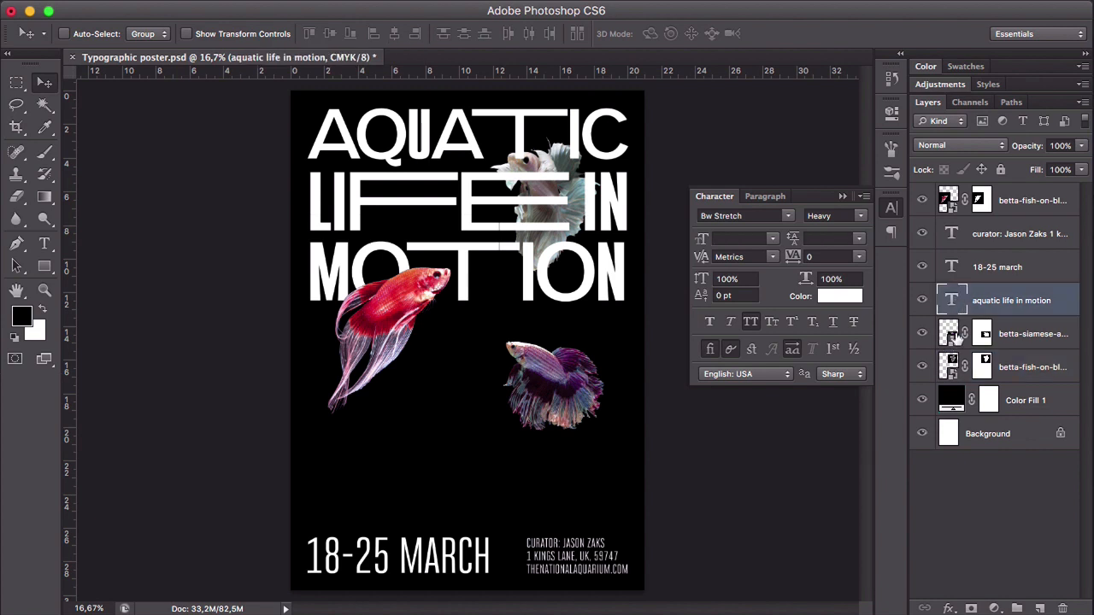
double_click(950, 300)
left_click(581, 200)
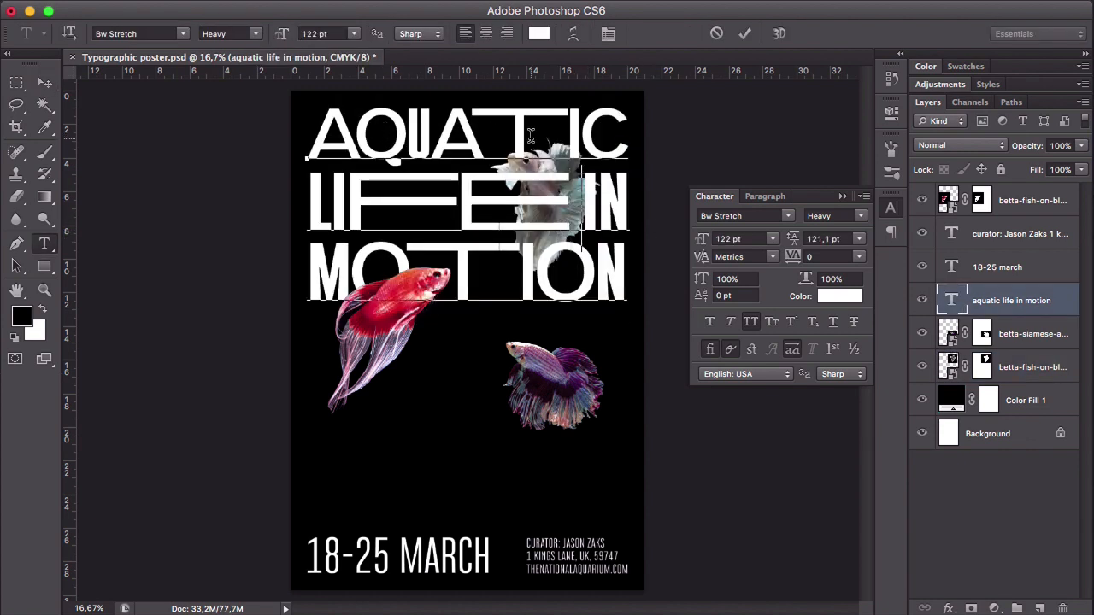
key("Return")
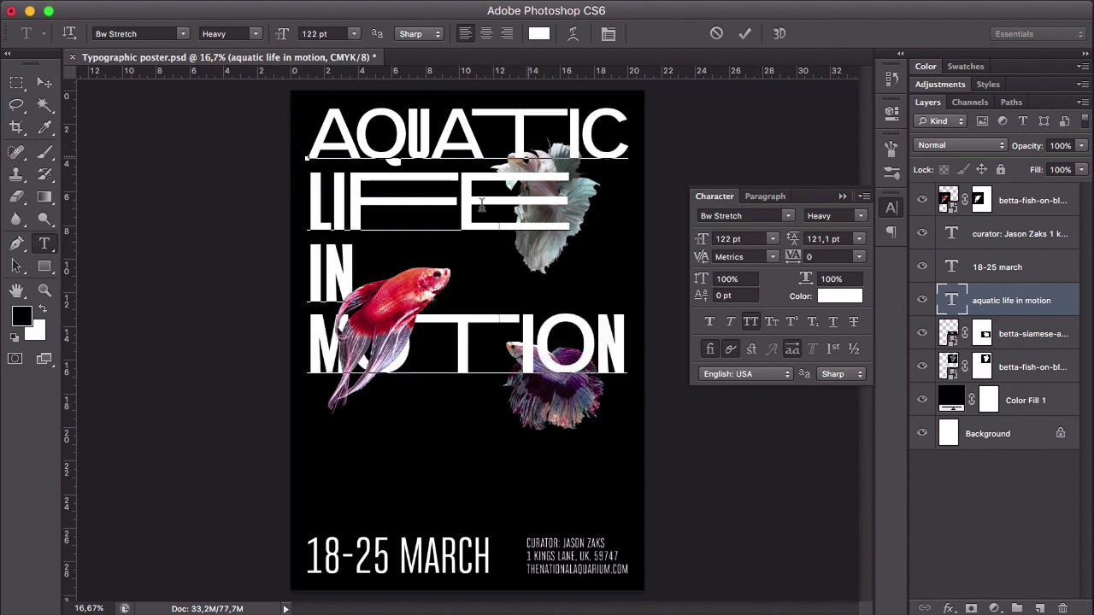
left_click(310, 332)
key("BackSpace")
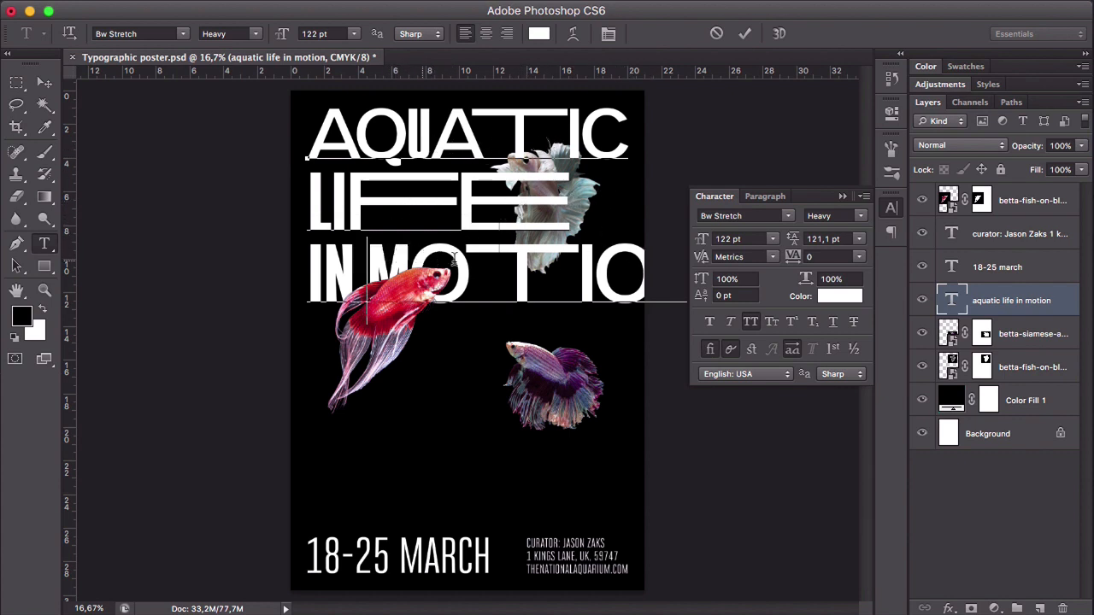
- Show the guides and reduce the heading's "IN MOTION" line to 104 pt to fit between the side margins
right_click(365, 246)
left_click(345, 265)
left_click(525, 261)
left_click_drag(314, 261, 703, 253)
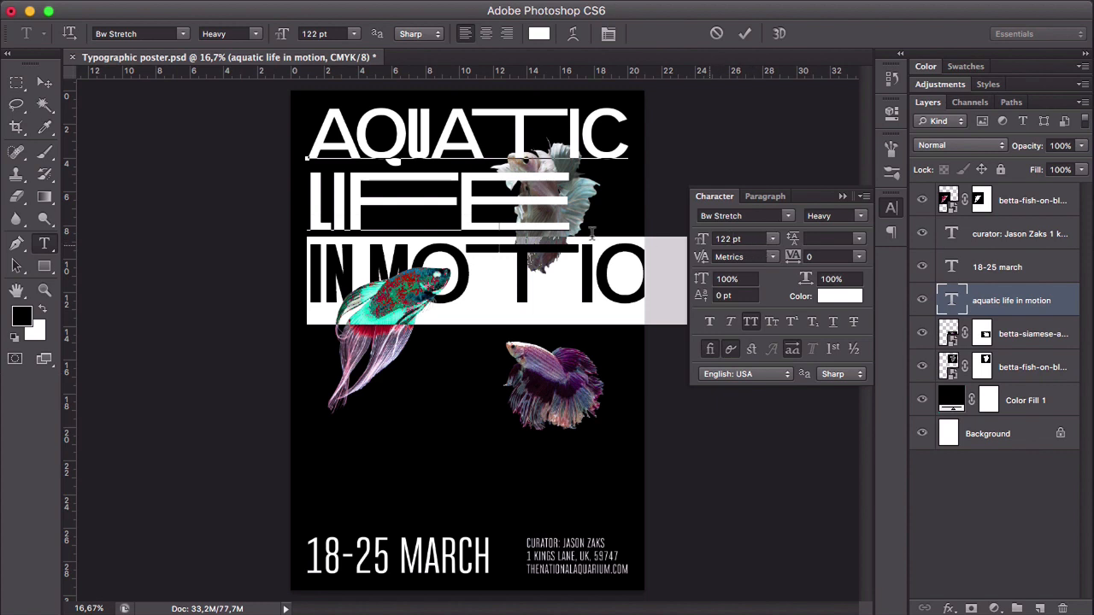
left_click(44, 82)
key("super+semicolon")
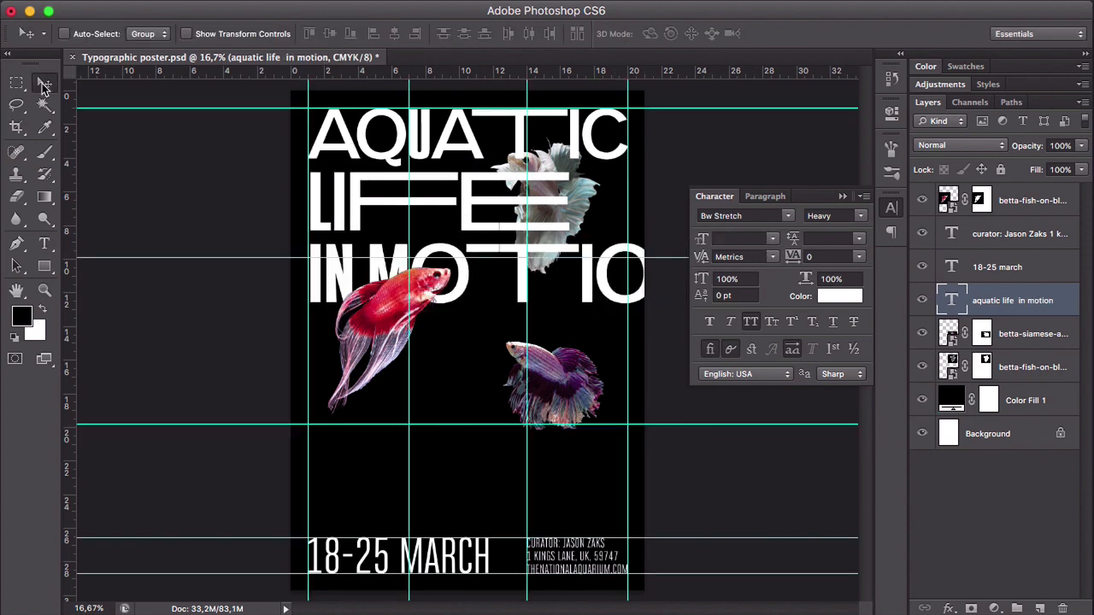
key("t")
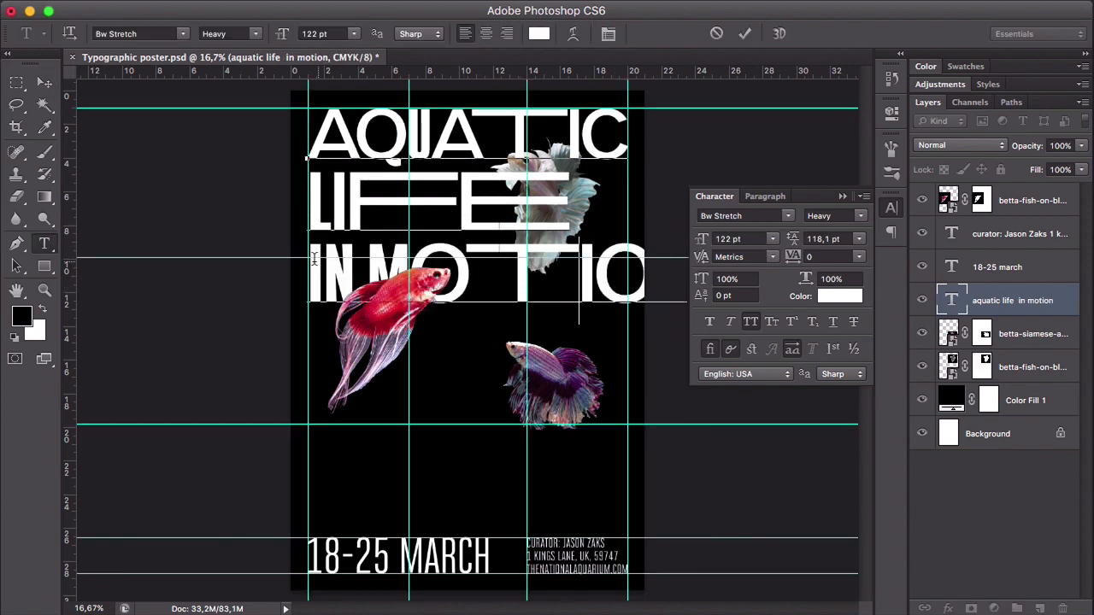
left_click_drag(308, 252, 689, 247)
left_click(561, 212)
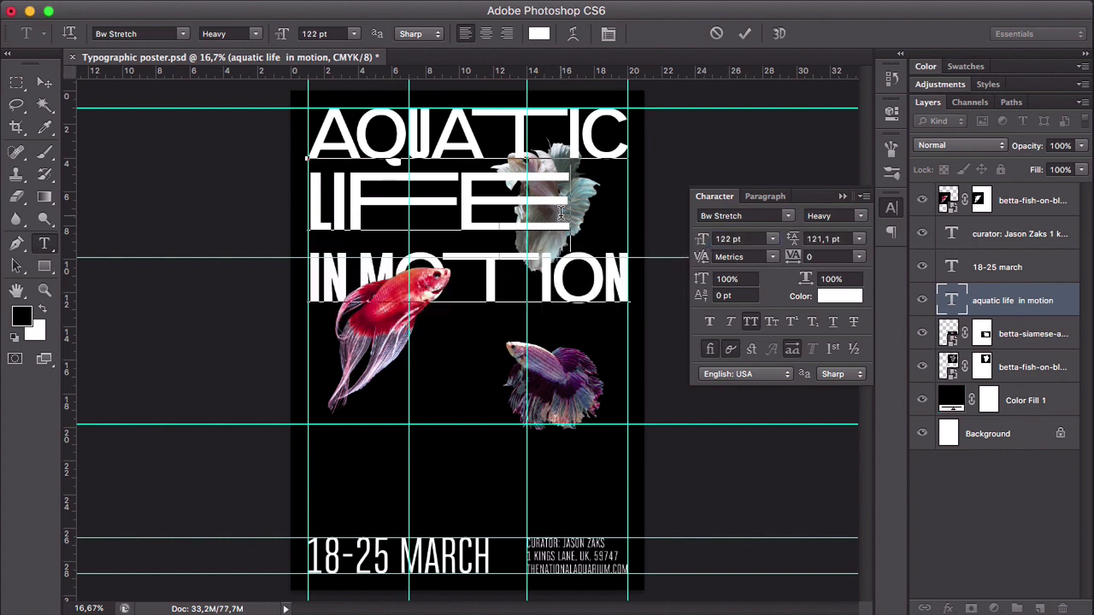
- Enlarge the heading's "LIFE" line to 149 pt with 140,1 pt leading, and hide the guides
left_click_drag(444, 203, 568, 197)
left_click_drag(701, 243, 725, 241)
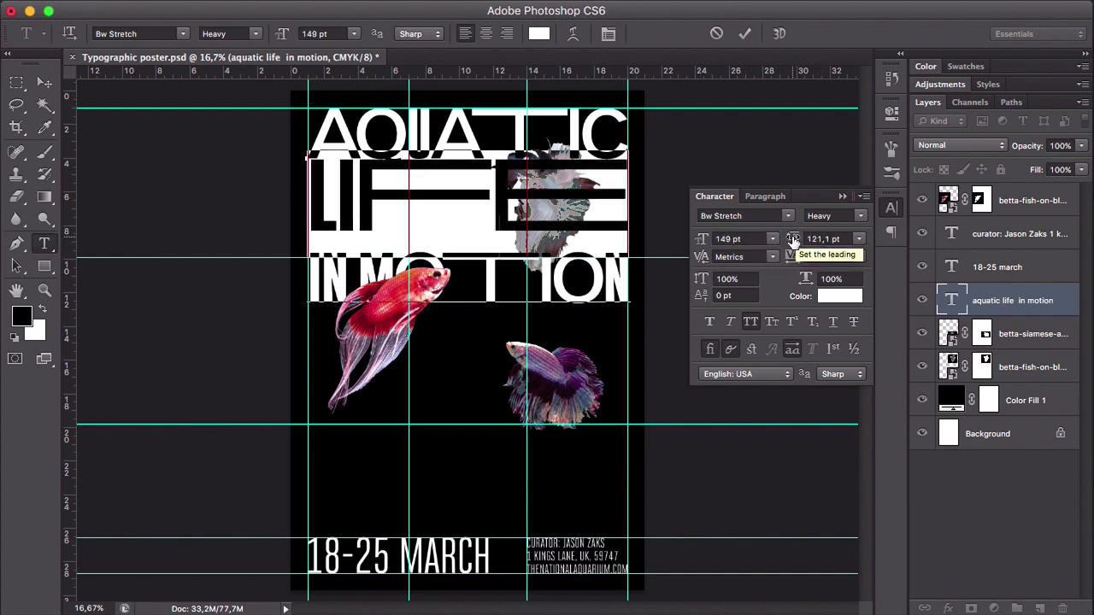
left_click_drag(792, 239, 794, 241)
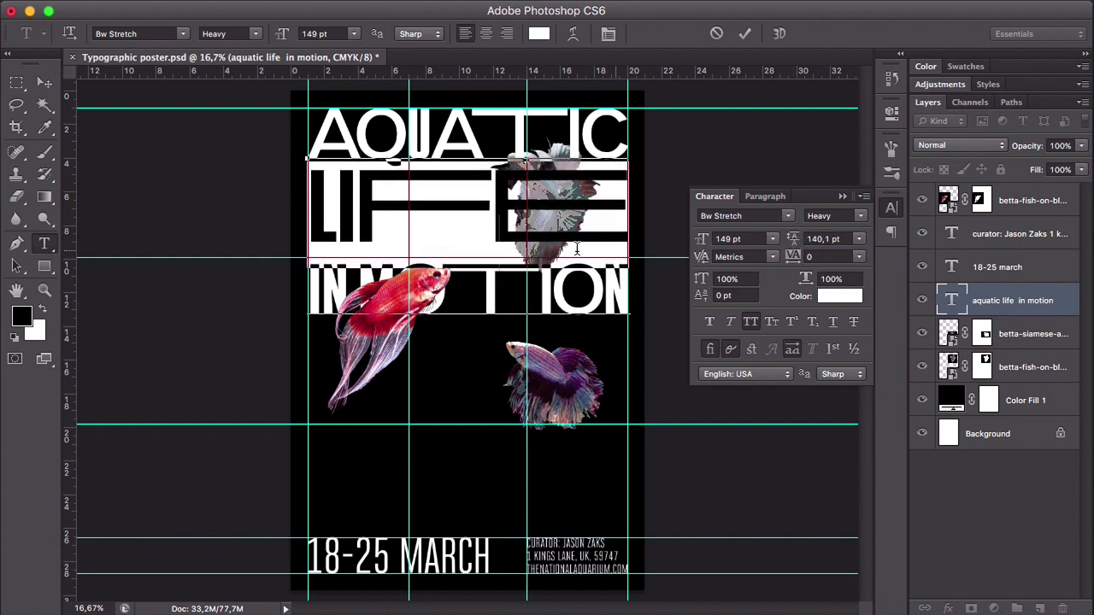
left_click(575, 248)
left_click(47, 88)
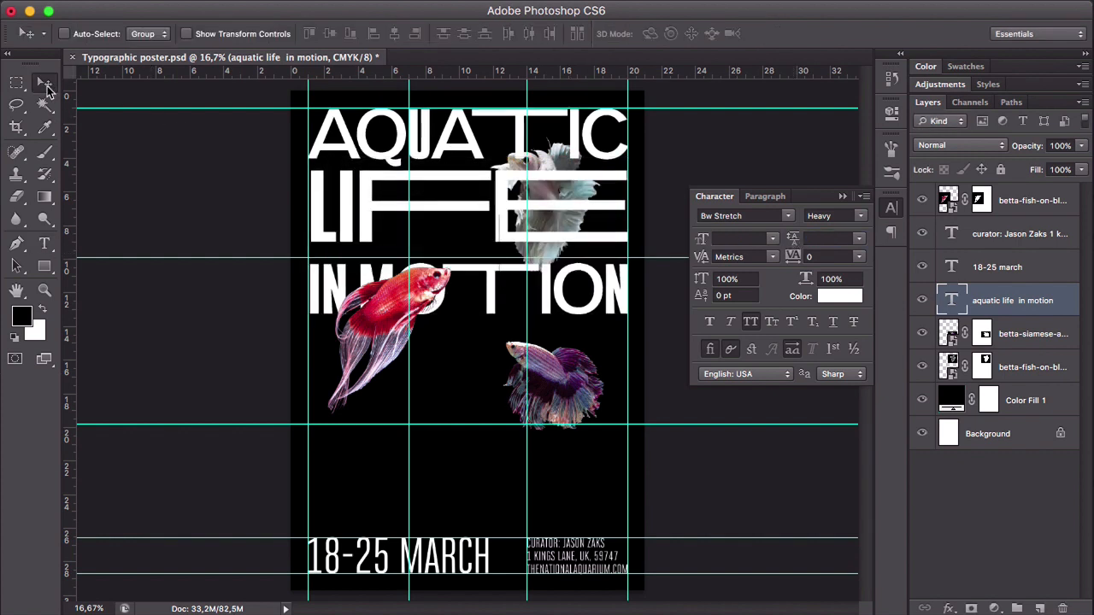
key("super+semicolon")
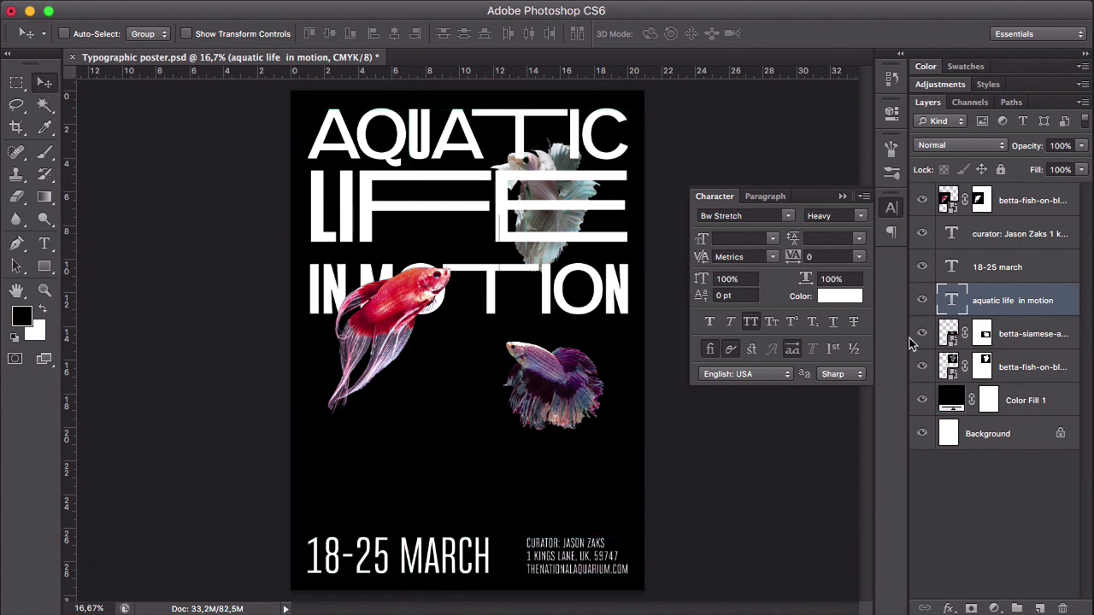
- Hide the three fish layers and open the heading for text editing at the start of the "IN MOTION" line
left_click(921, 199)
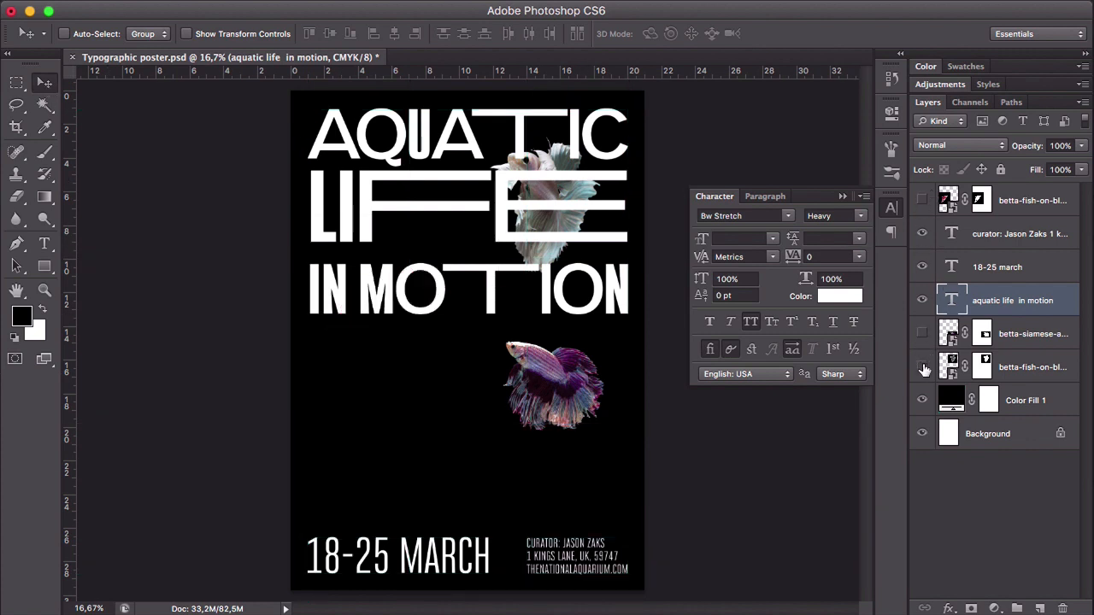
left_click(922, 367)
key("t")
left_click(316, 294)
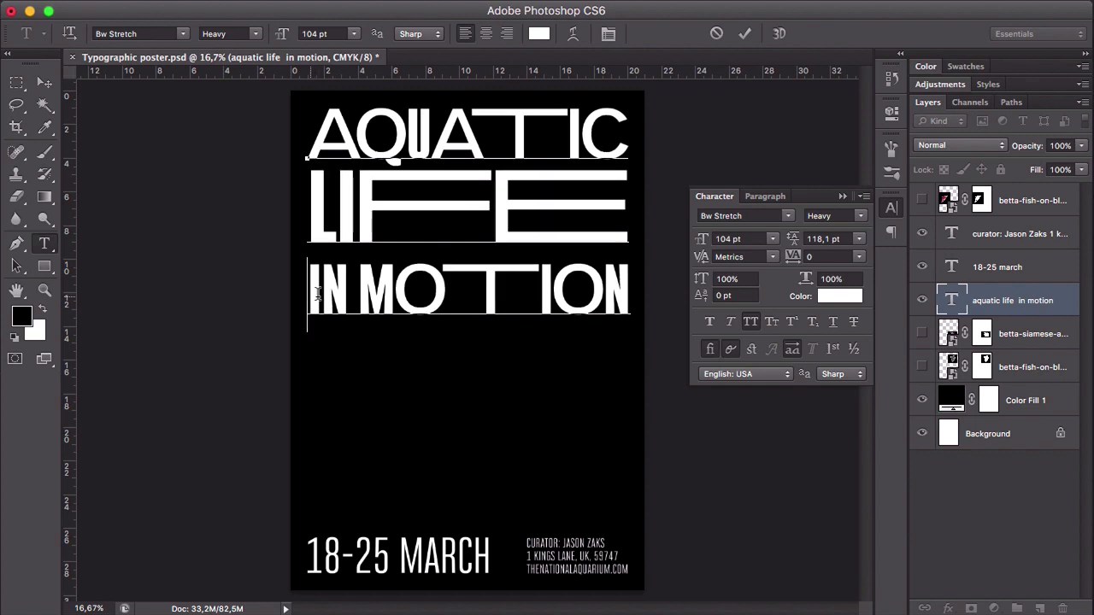
- Tighten the leading of the heading's "IN MOTION" line to 108 pt
left_click_drag(316, 295, 648, 294)
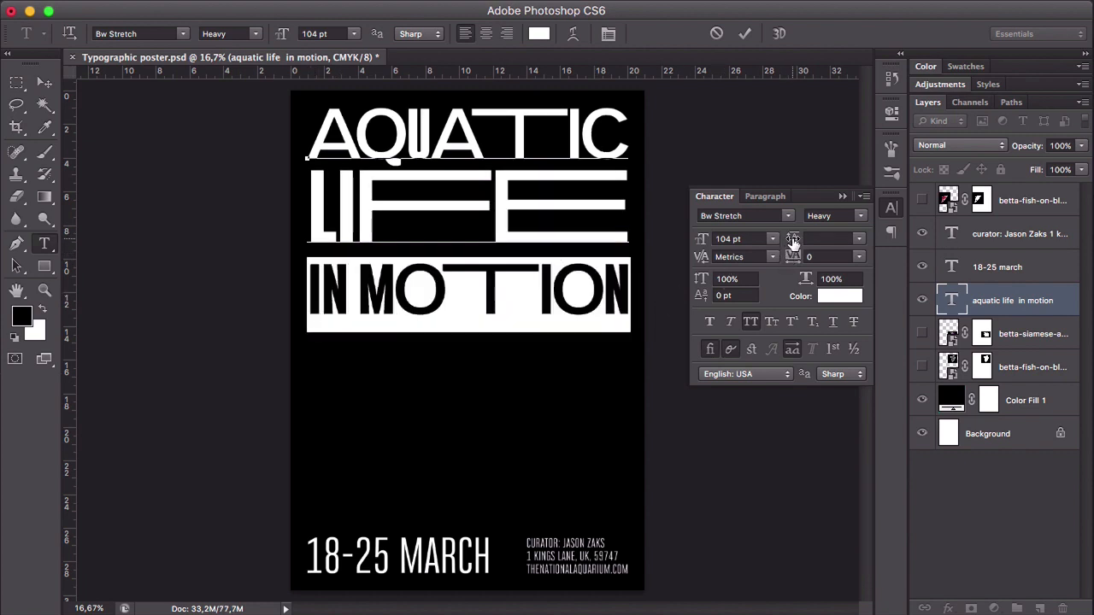
left_click(485, 275)
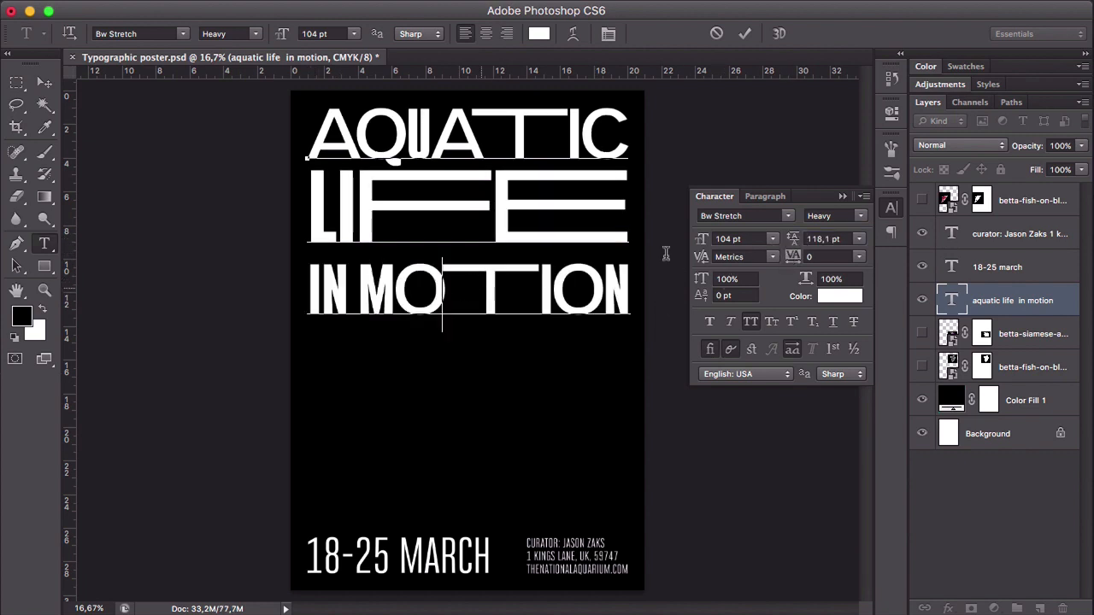
left_click(322, 272)
key("super+a")
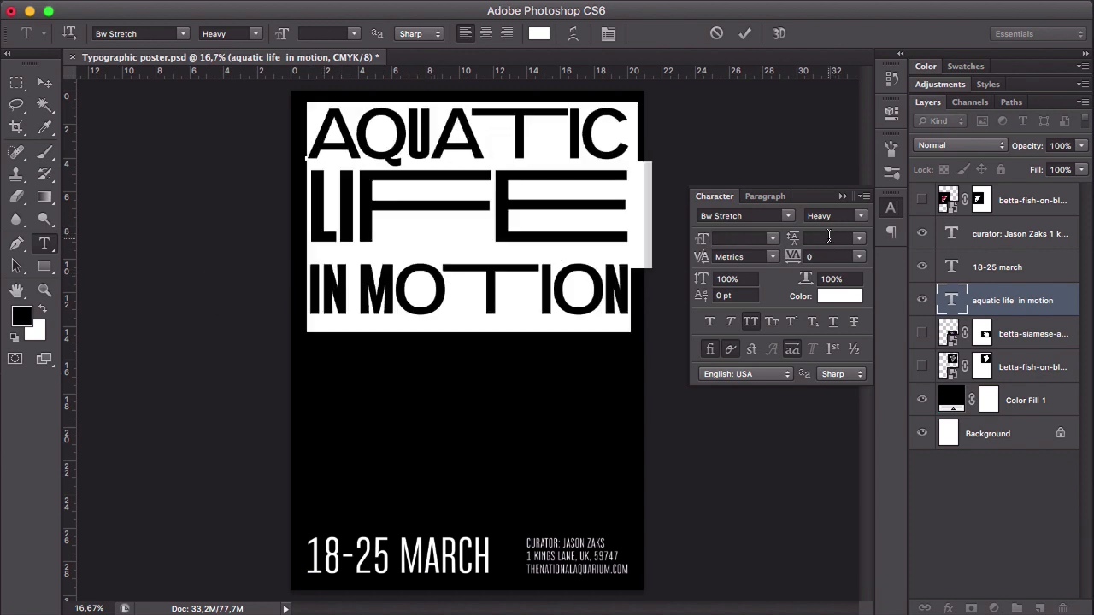
left_click(542, 291)
left_click_drag(636, 278, 297, 289)
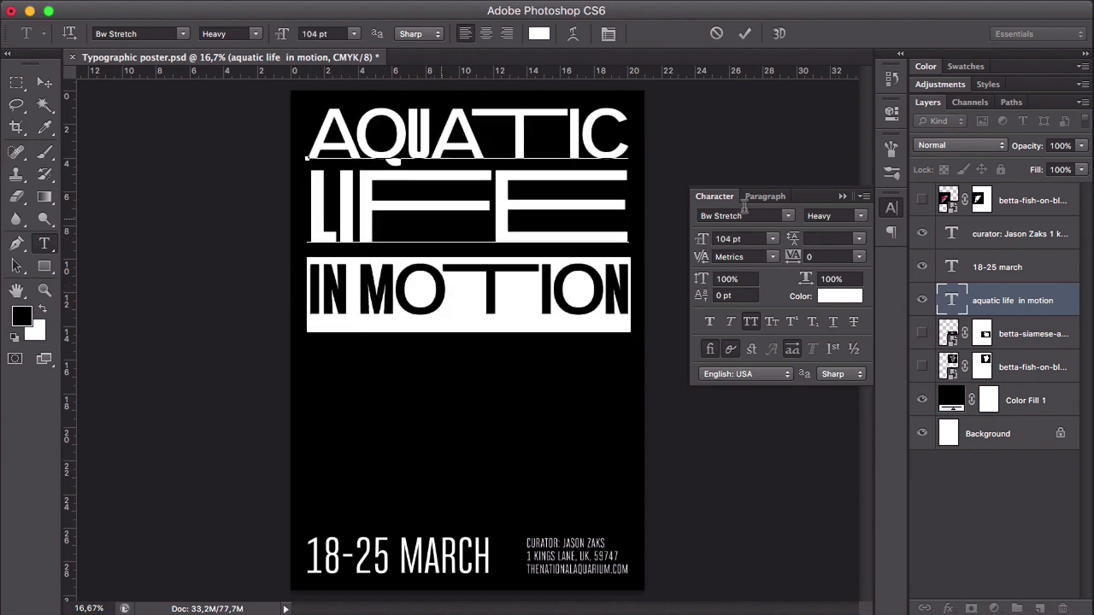
left_click(824, 238)
type("115")
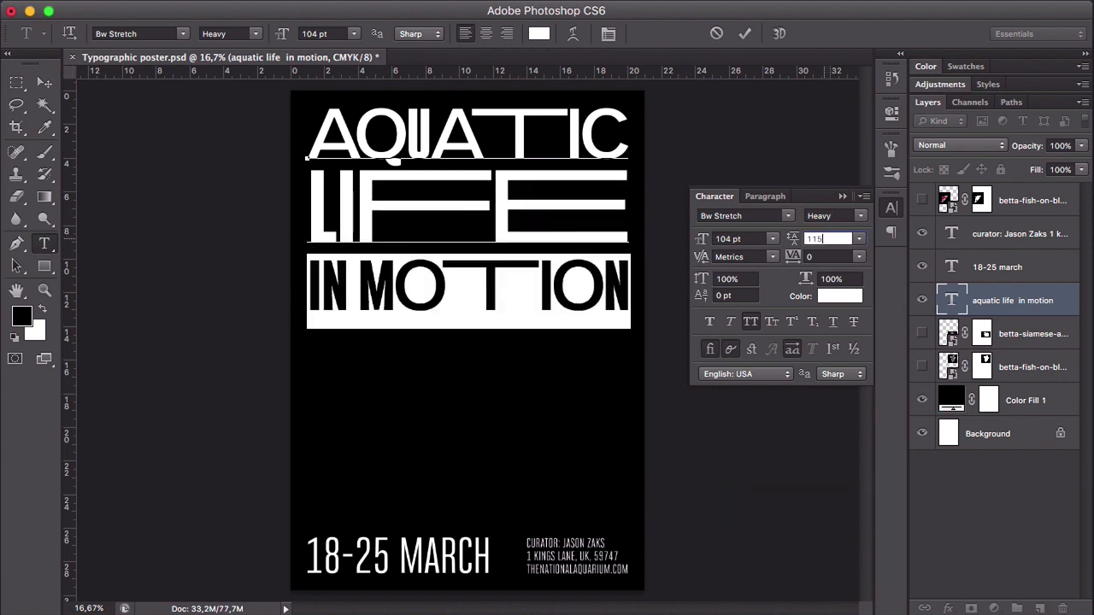
key("Return")
left_click_drag(795, 242, 784, 244)
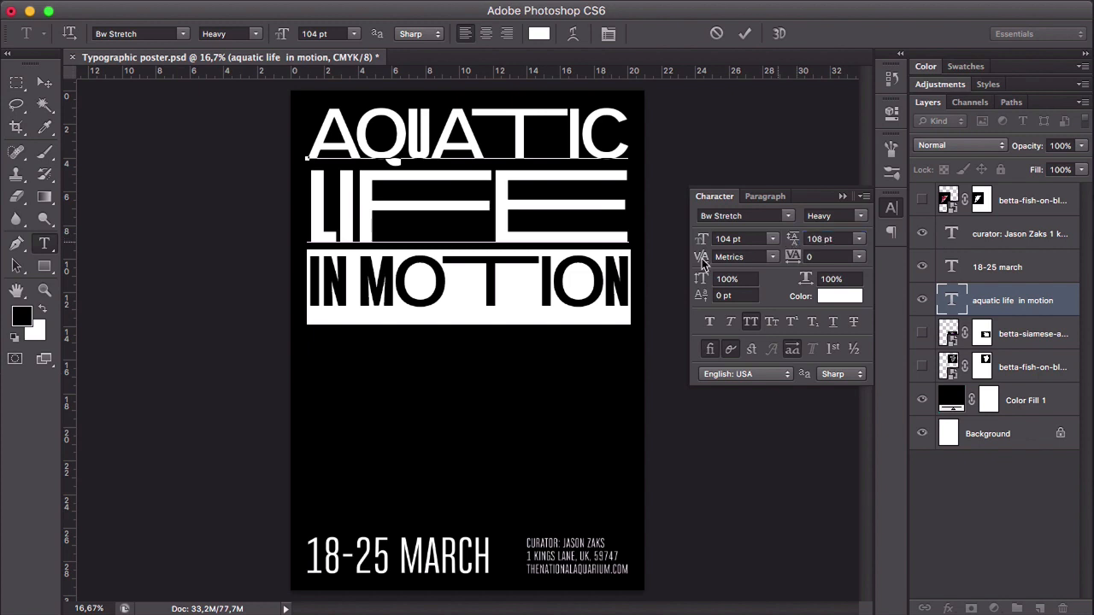
left_click(632, 266)
left_click(45, 82)
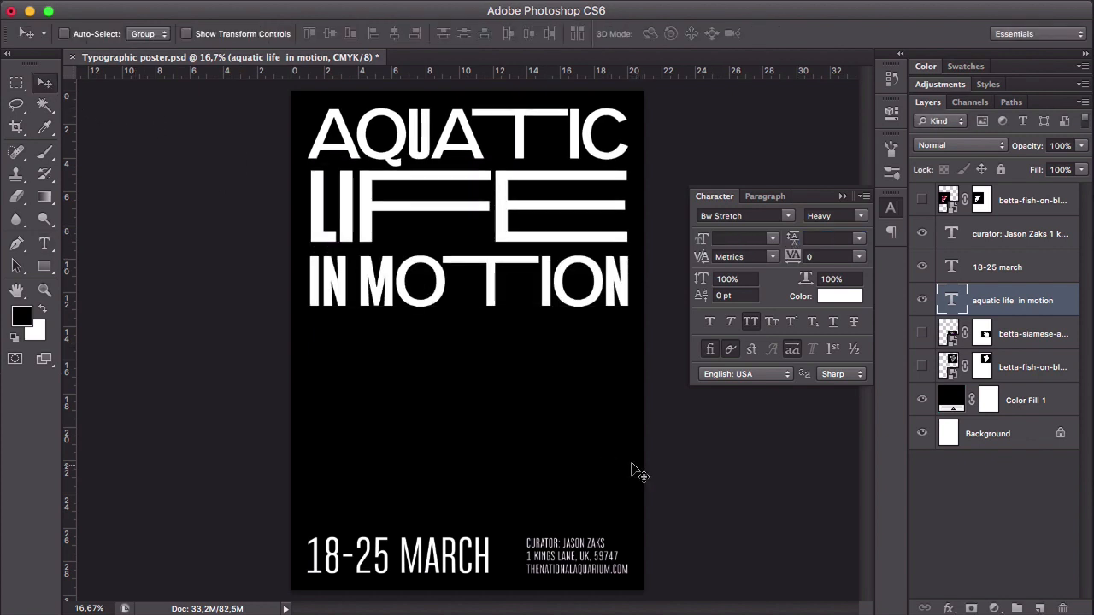
- Set the leading of the heading's "IN MOTION" line to 104 pt
key("t")
left_click(442, 289)
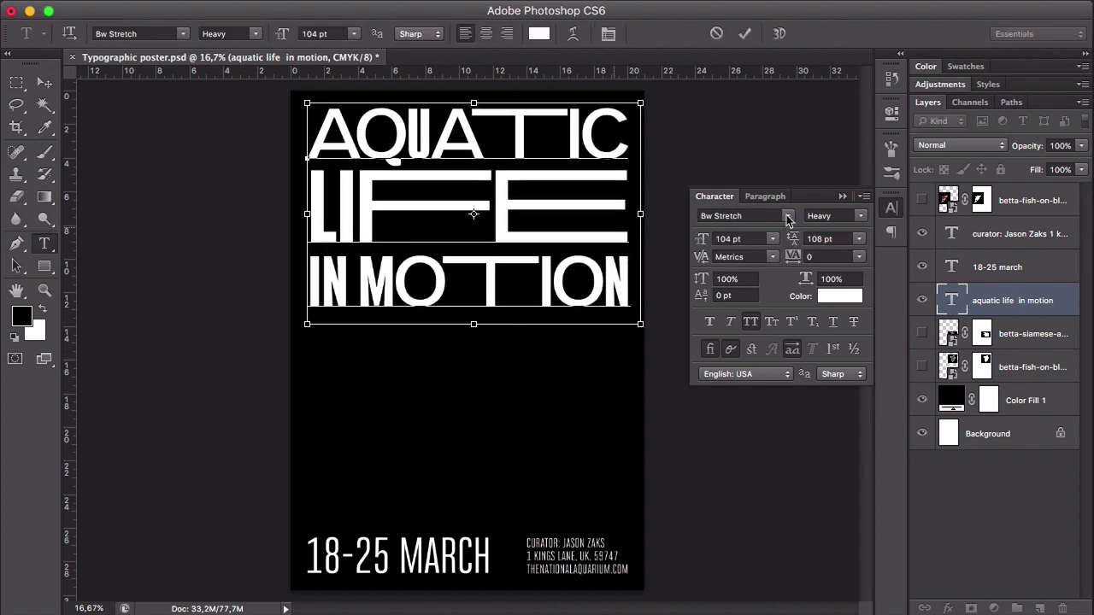
left_click(535, 286)
triple_click(534, 286)
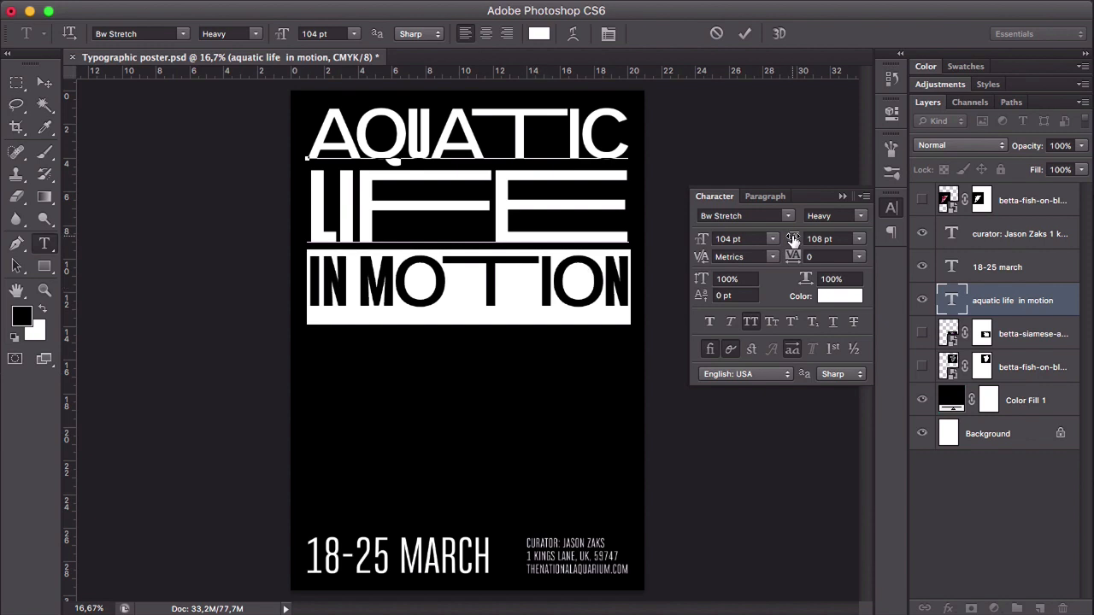
left_click_drag(793, 240, 790, 241)
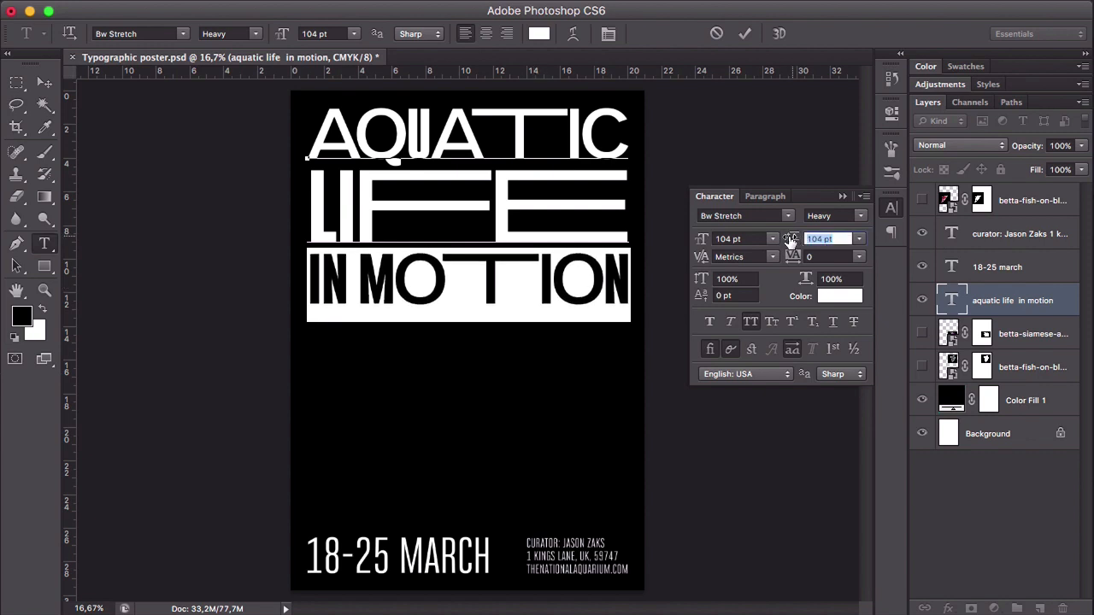
left_click(45, 83)
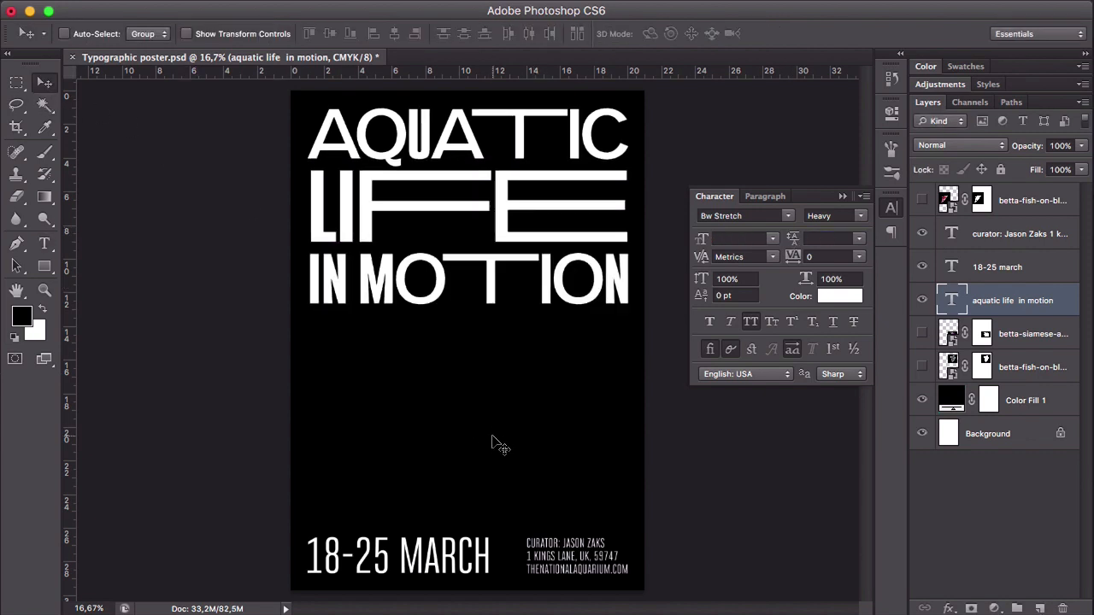
- Increase the leading of the heading's "LIFE" line slightly to even out the gaps between the lines
double_click(389, 218)
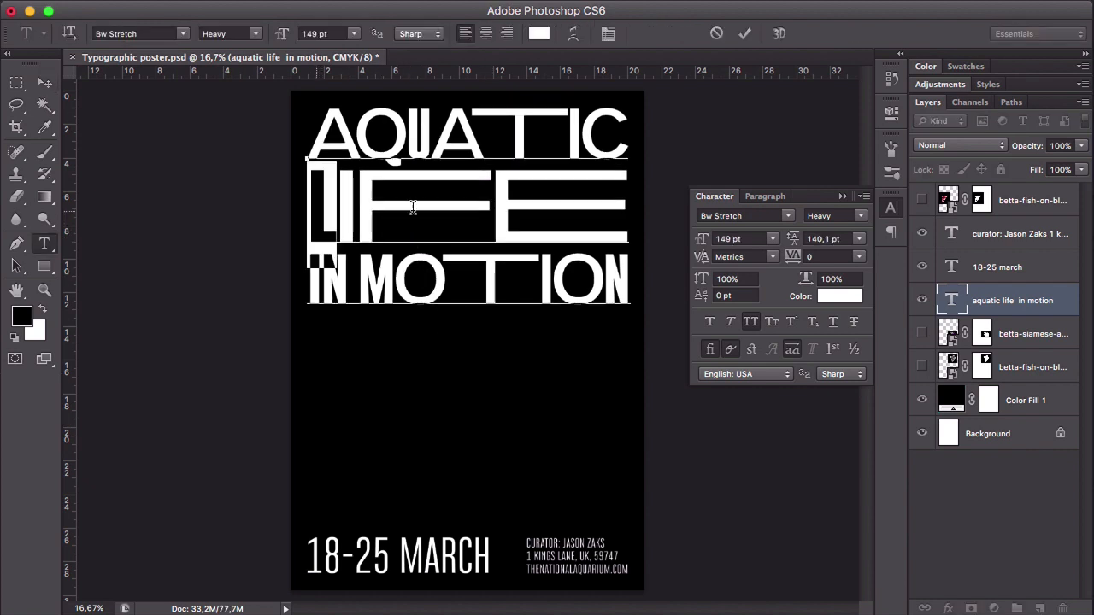
left_click_drag(413, 208, 599, 212)
left_click_drag(790, 239, 793, 239)
left_click(518, 219)
left_click(44, 82)
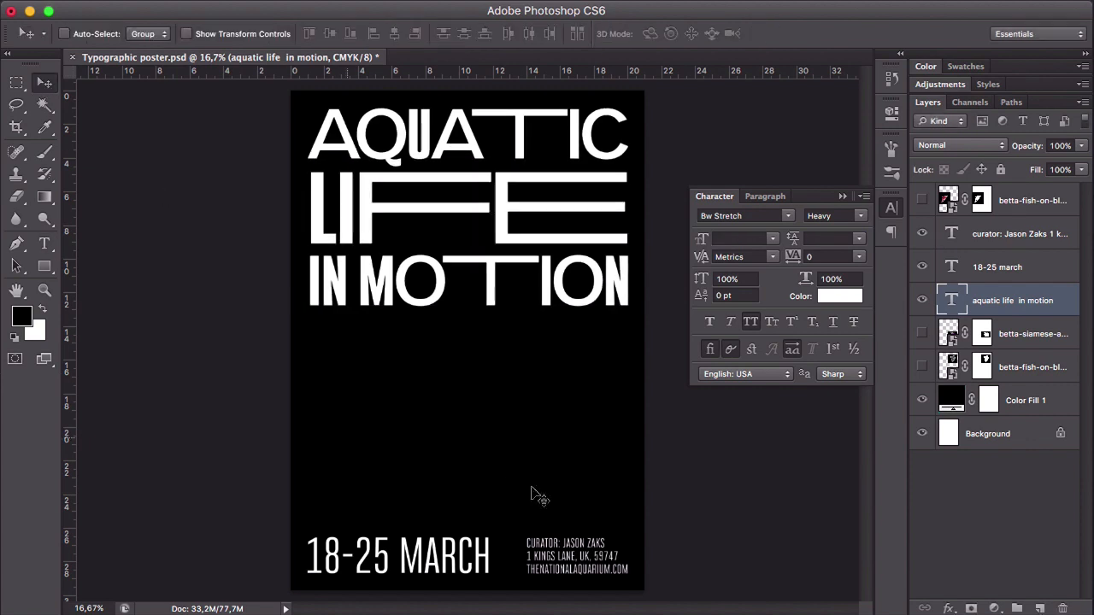
- Show the three fish layers again and move the red fish up over the "F" of "LIFE" and the "MO" of "MOTION"
left_click(921, 200)
left_click(922, 333)
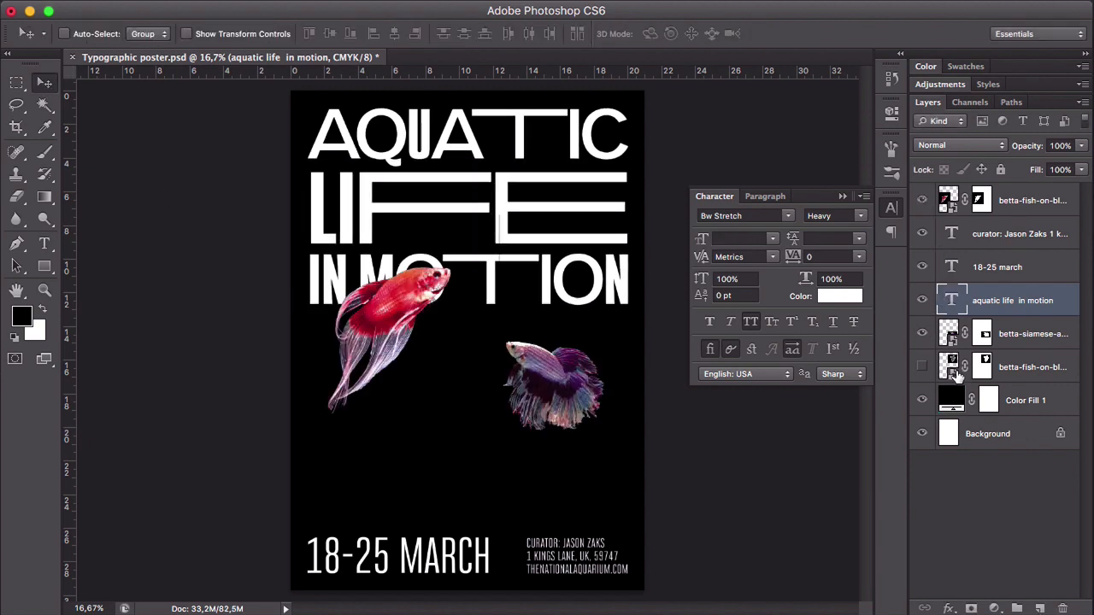
left_click(921, 367)
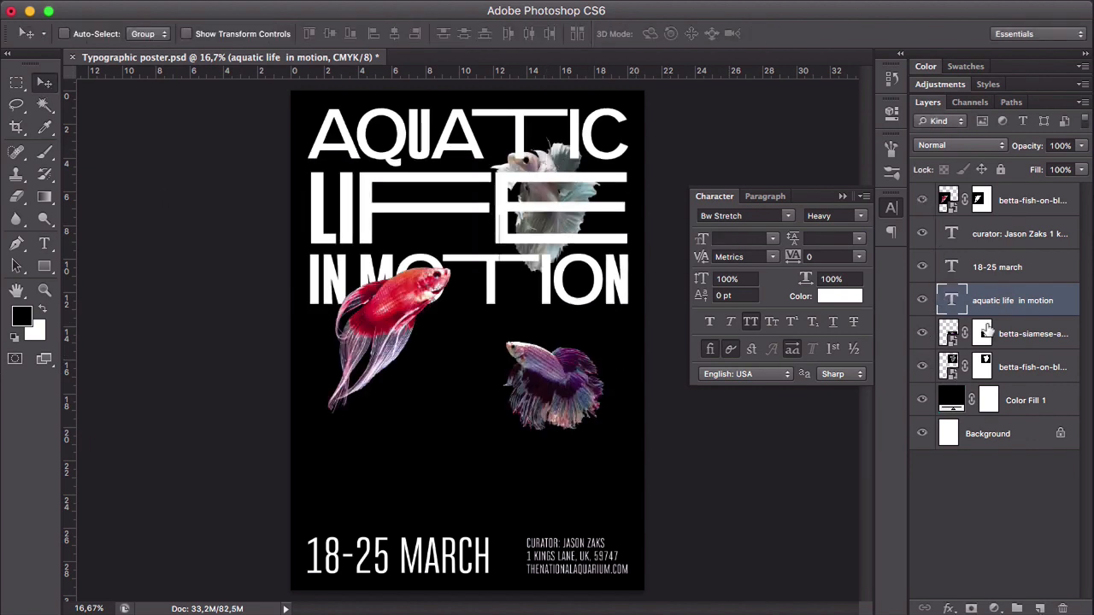
left_click(1019, 201)
left_click_drag(385, 339, 420, 248)
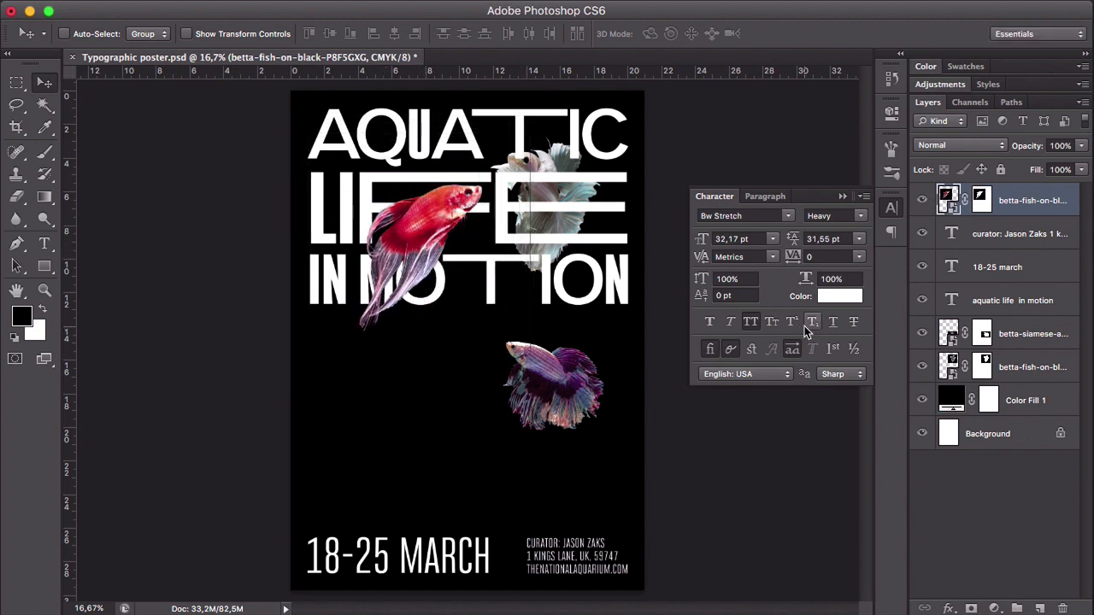
- Move the white fish right over the "TIC" of "AQUATIC" and the end of "LIFE", and rotate it slightly counter-clockwise
left_click(1028, 367)
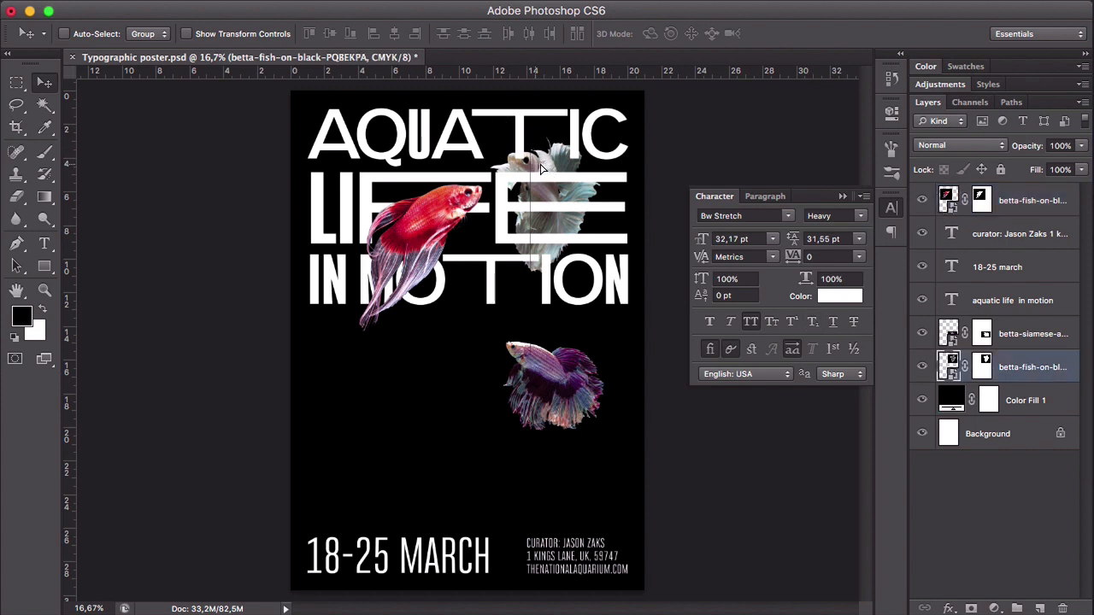
mouse_move(540, 169)
left_mouse_down()
mouse_move(557, 149)
mouse_move(543, 158)
mouse_move(561, 169)
left_mouse_up()
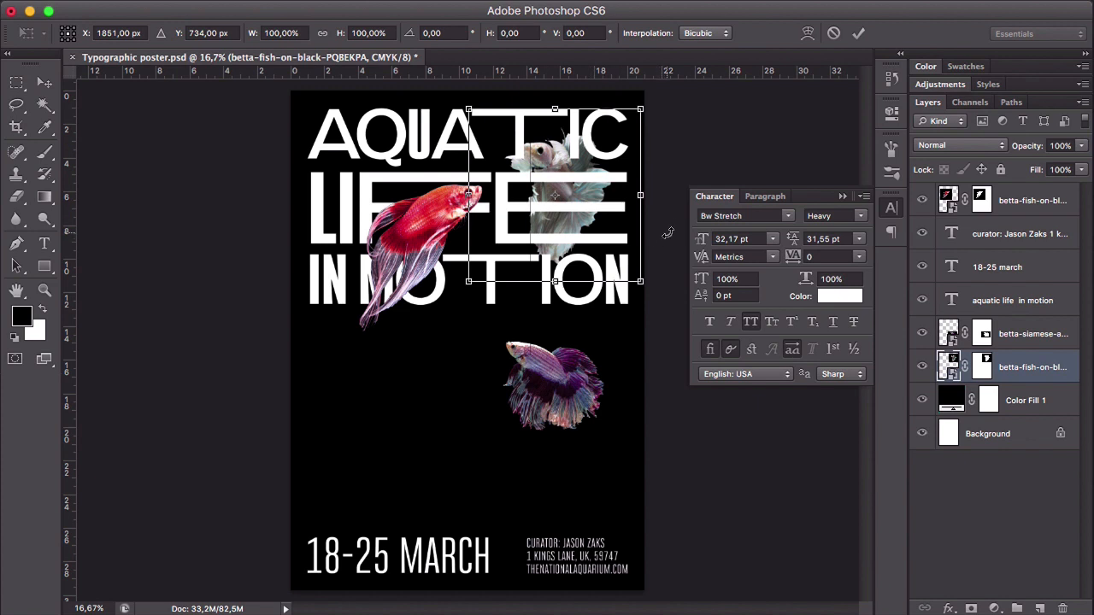
left_click_drag(665, 233, 671, 217)
key("super+z")
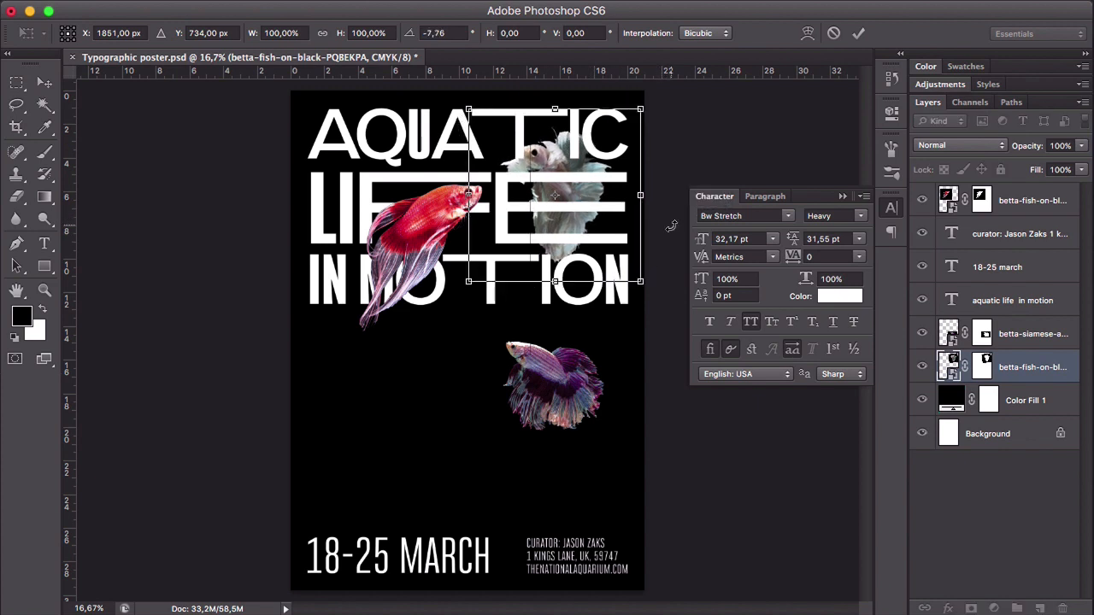
left_click_drag(656, 294, 664, 285)
key("Return")
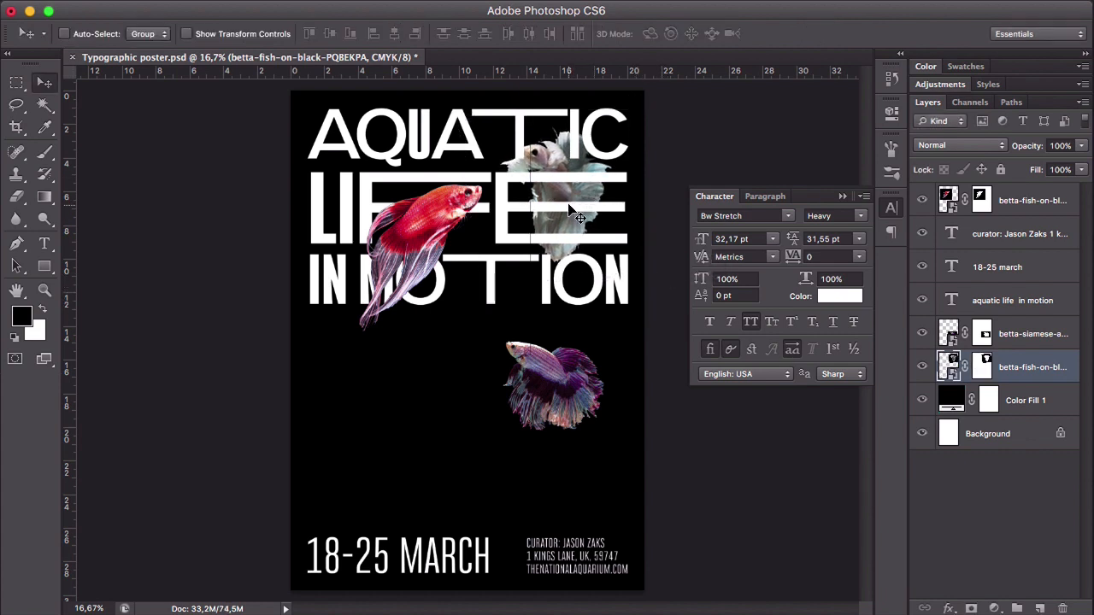
- Move the white fish up a little, scale it to about 95%, and nudge it into place over the first two heading lines
left_click_drag(573, 210, 575, 204)
key("super+t")
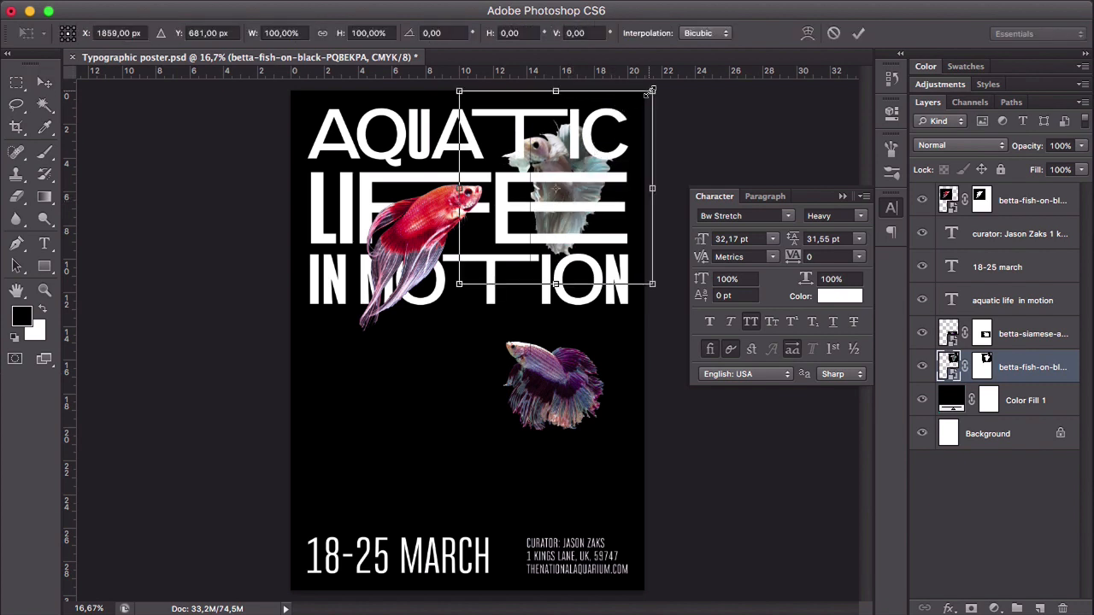
left_click_drag(652, 90, 625, 125)
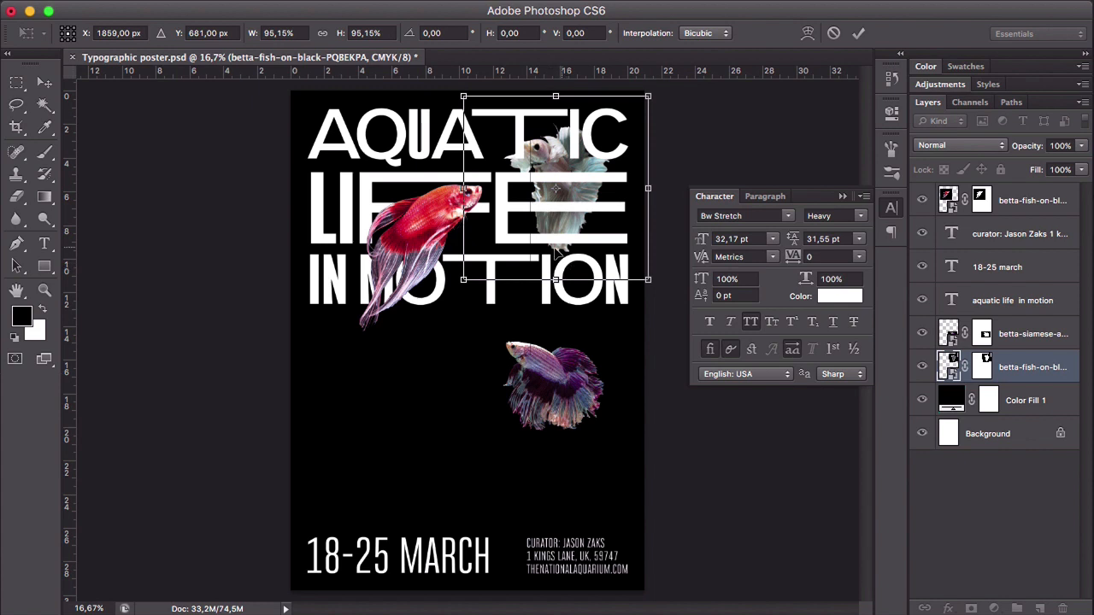
left_click_drag(566, 201, 563, 199)
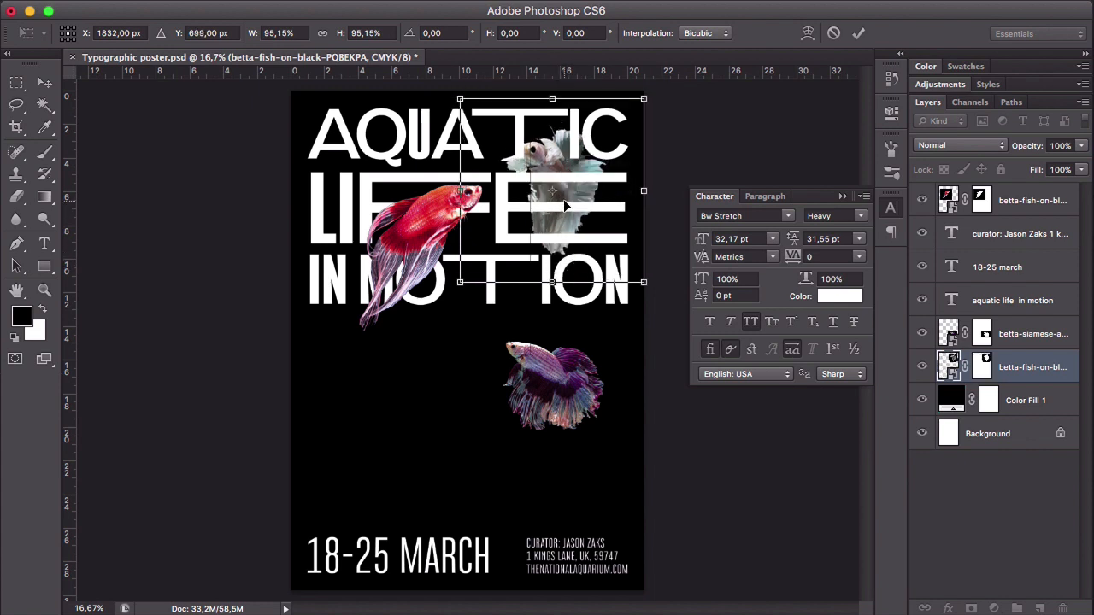
key("Right")
key("Up")
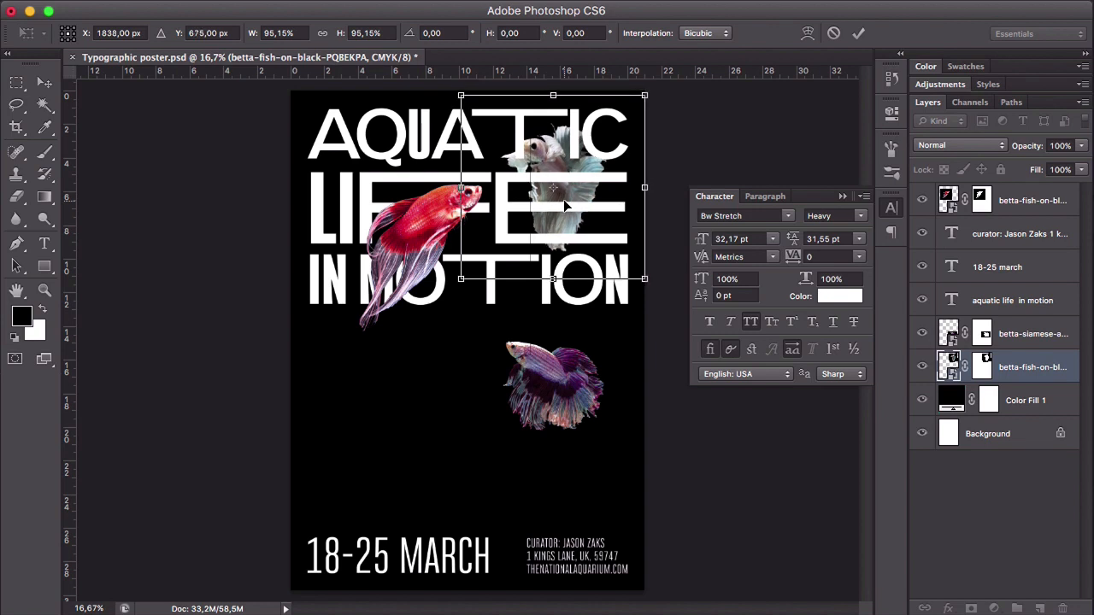
key("Right")
key("Up")
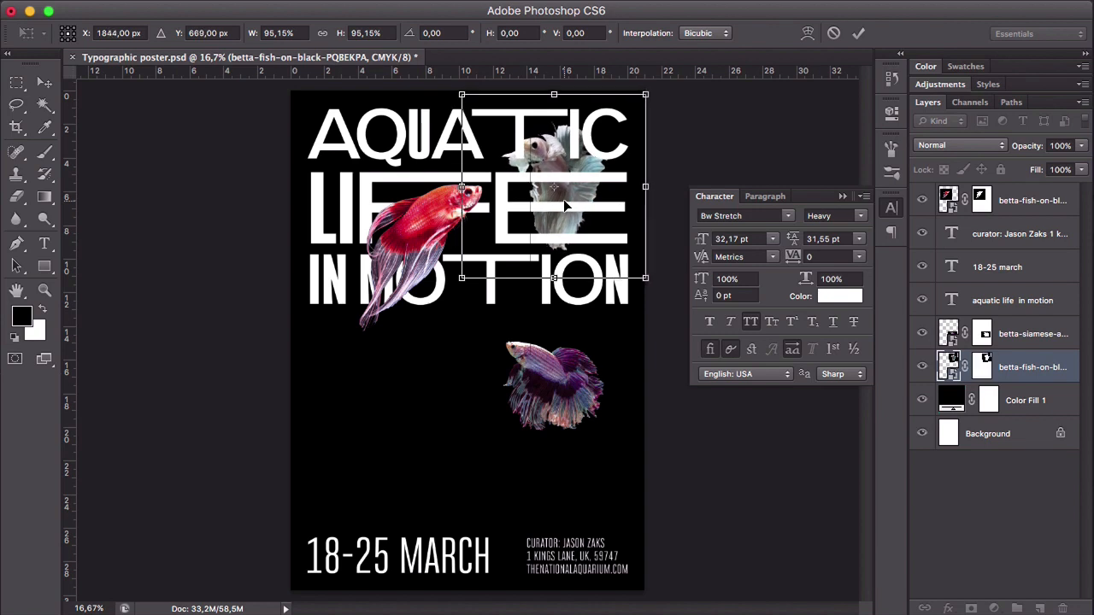
key("Return")
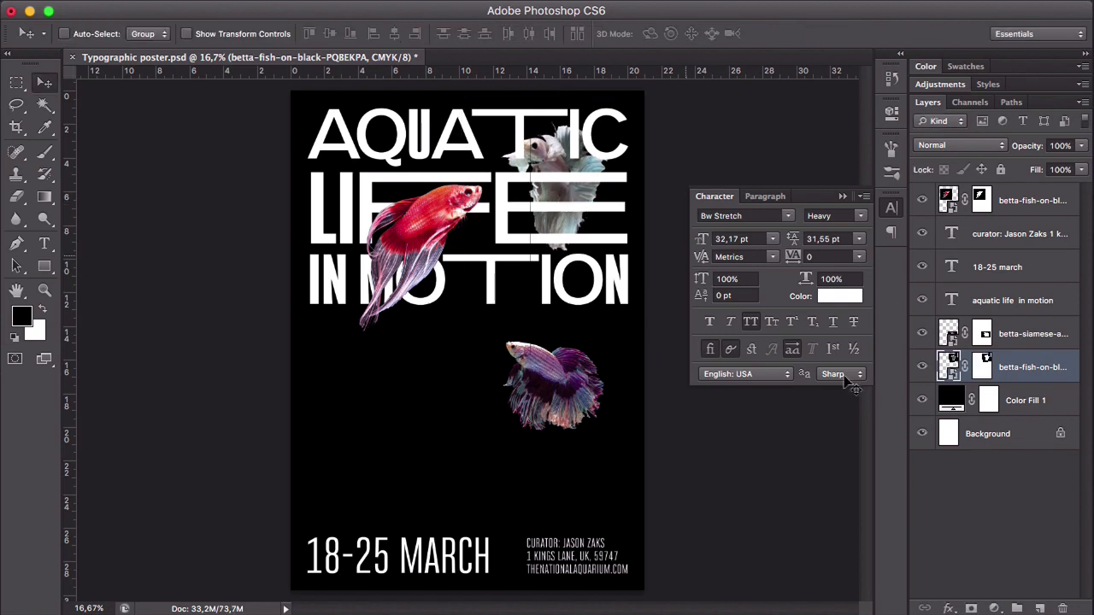
- Enlarge the purple fish to about 124% and move it up so it overlaps the "TION" of "MOTION"
left_click(1008, 339)
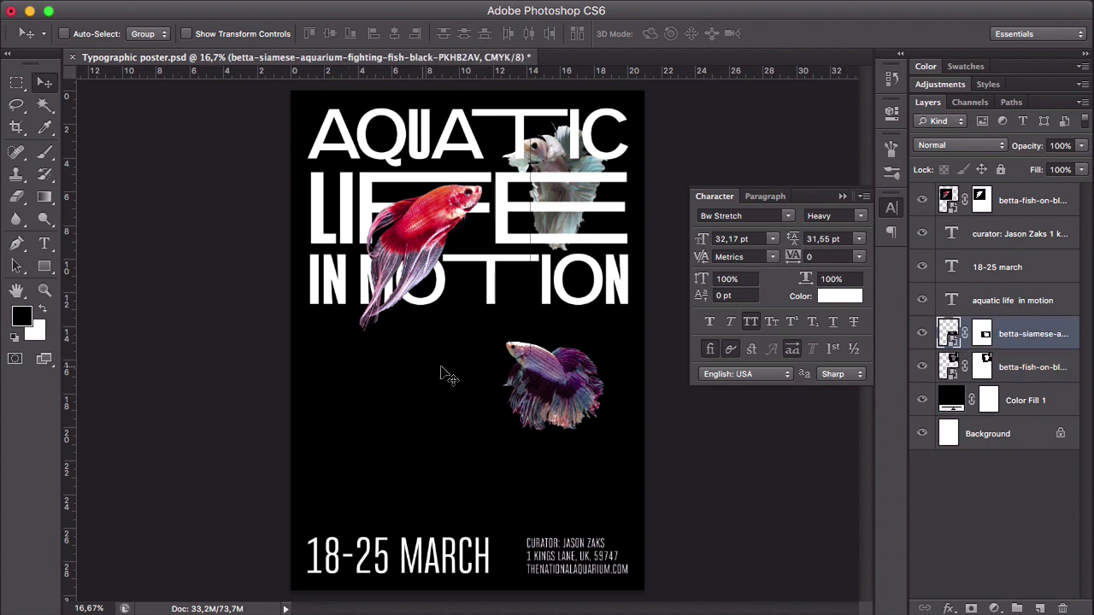
key("ctrl+t")
left_click_drag(455, 438, 415, 469)
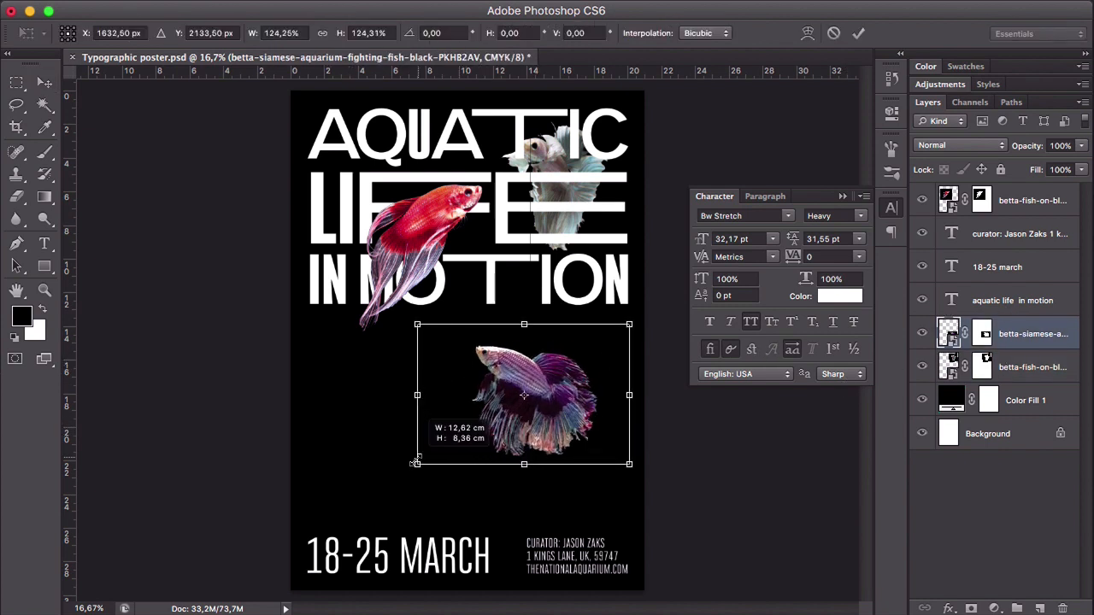
key("Return")
left_click_drag(540, 392, 520, 326)
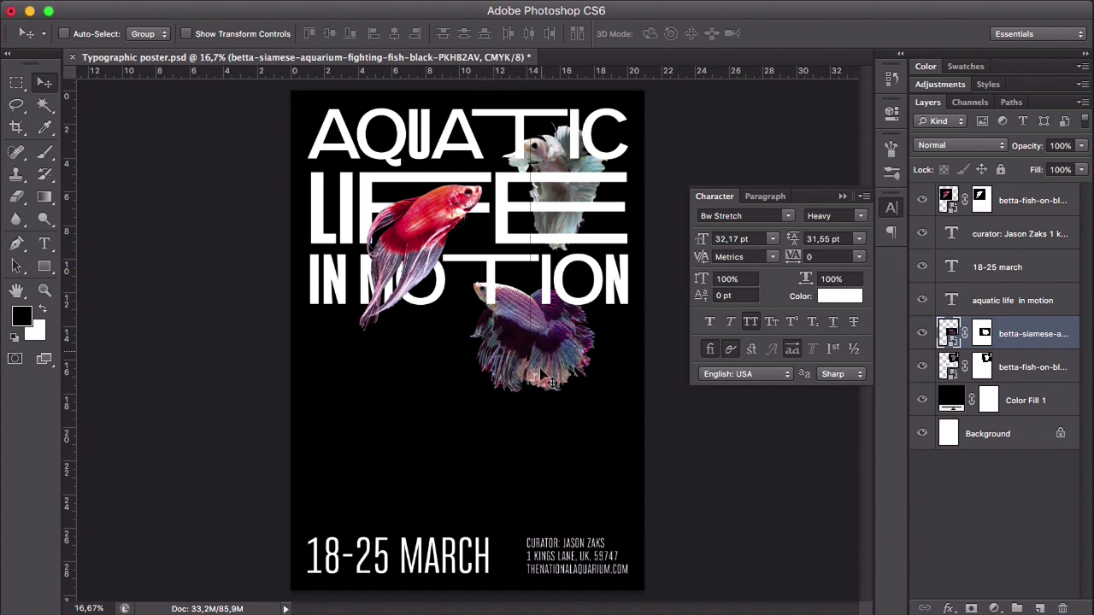
- Replace the word "MOTION" in the heading's third line with "COLOR"
double_click(951, 299)
left_click(551, 278)
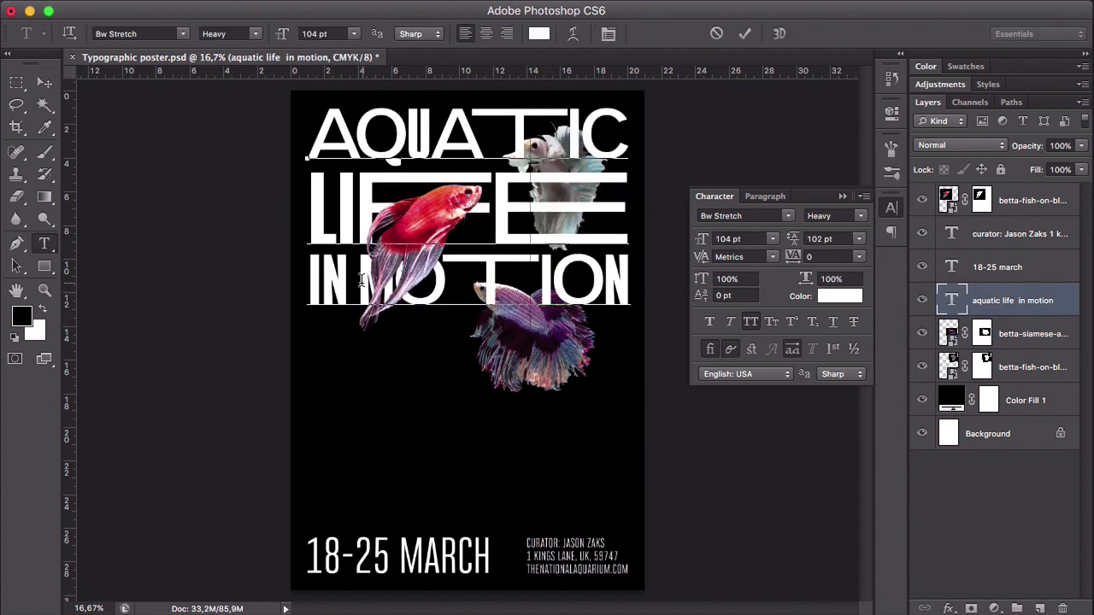
left_click_drag(361, 281, 648, 282)
type("color")
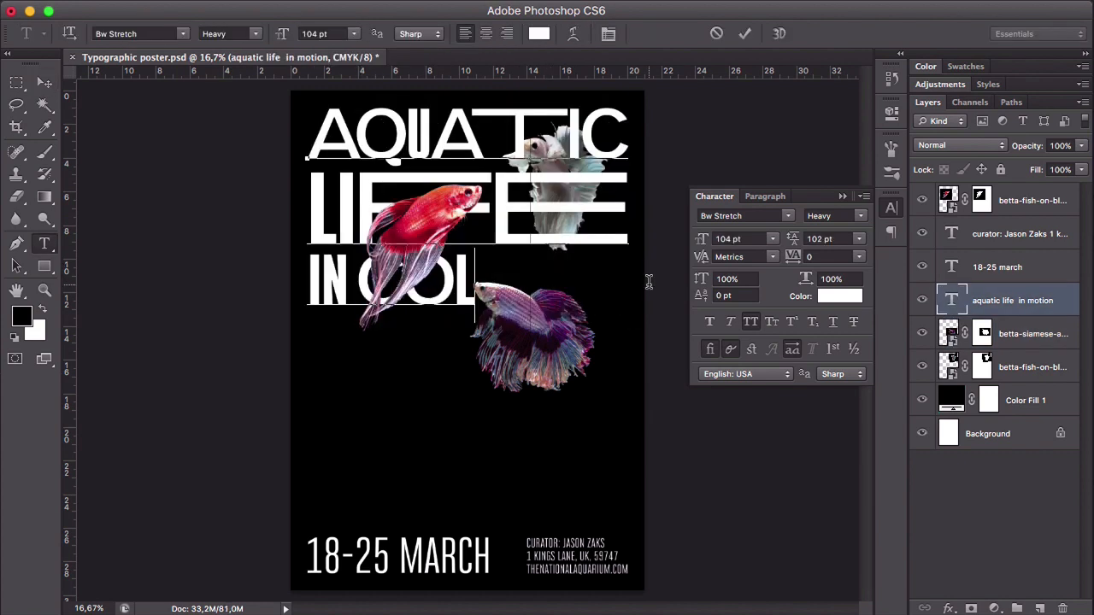
left_click_drag(544, 285, 310, 287)
left_click(49, 82)
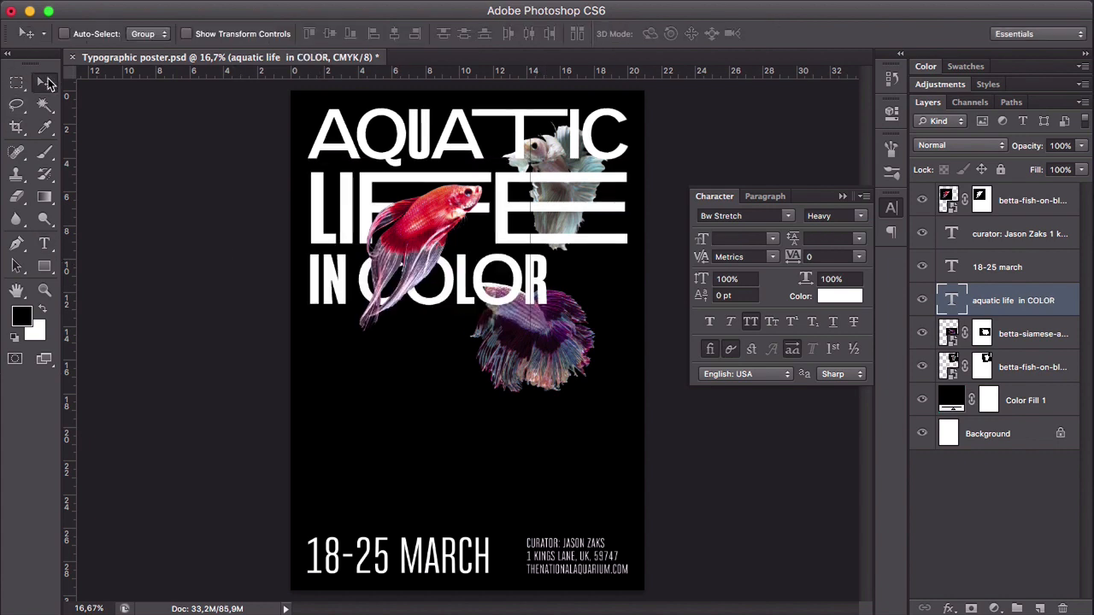
- Show the guides and set the "IN COLOR" line to 139 pt with 126 pt leading so it spans the margins
key("super+semicolon")
key("t")
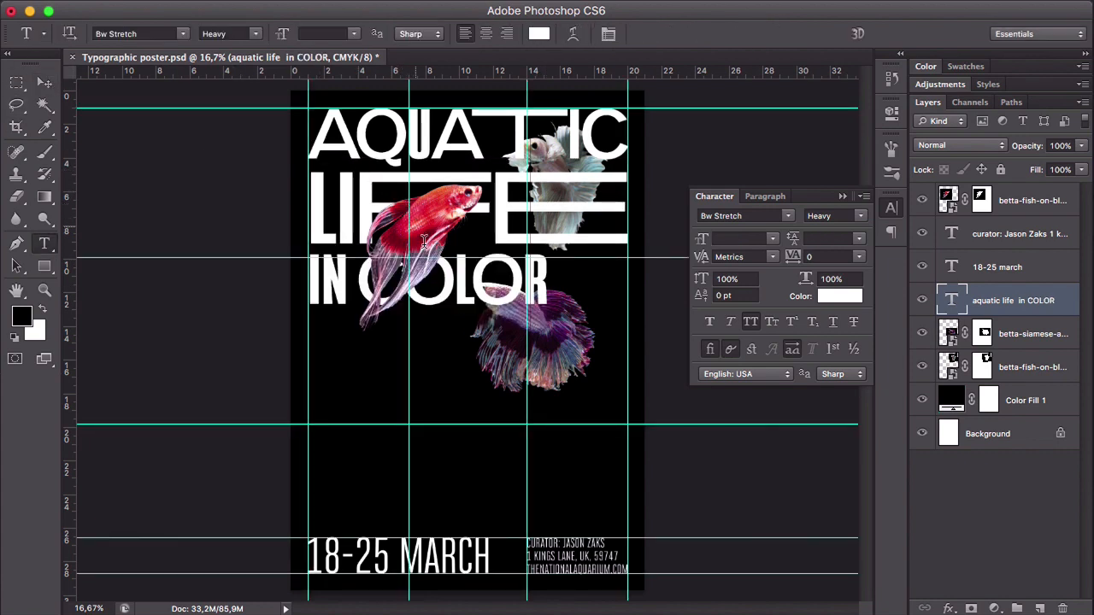
triple_click(454, 276)
left_click_drag(701, 244, 819, 236)
left_click_drag(702, 242, 701, 242)
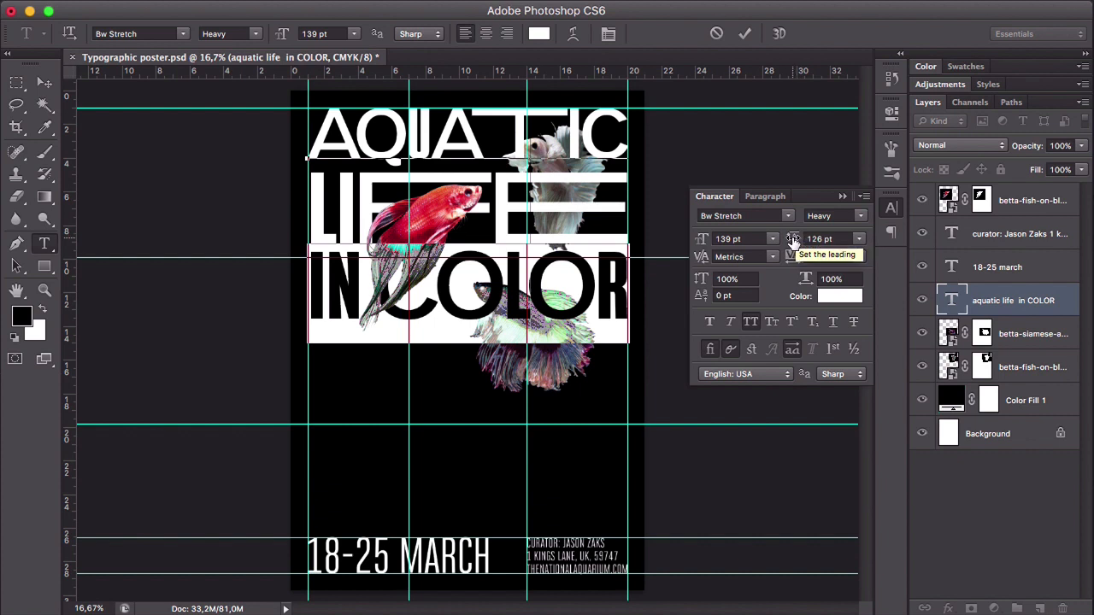
left_click(45, 82)
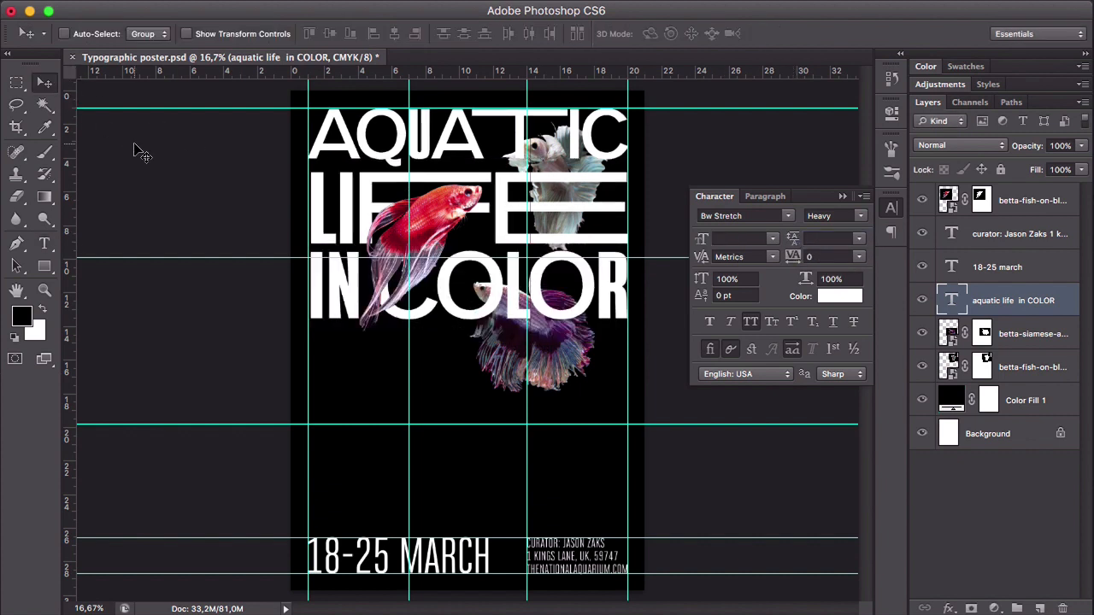
- Hide the guides and move the purple fish down so its head just overlaps the lower edge of "COLOR"
key("super+semicolon")
left_click(1008, 342)
mouse_move(559, 334)
left_mouse_down()
mouse_move(594, 393)
mouse_move(560, 352)
left_mouse_up()
- Shrink the red fish slightly and move it up over the "F" of "LIFE", and shift the white fish right towards the poster's edge
left_click(1017, 205)
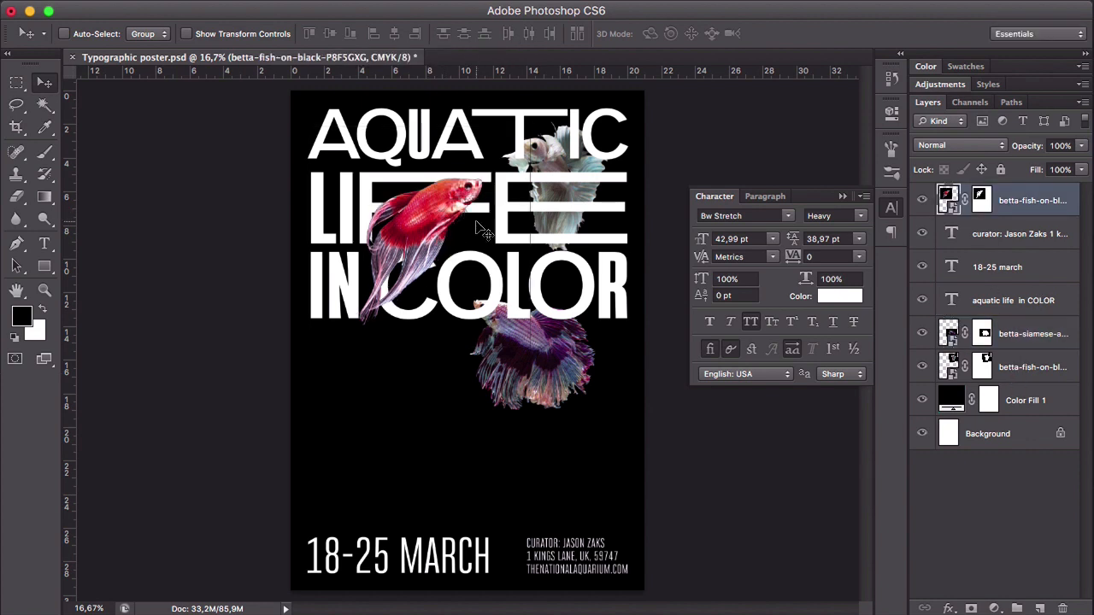
key("super+t")
left_click_drag(530, 127, 523, 134)
key("Return")
left_click_drag(436, 215, 439, 194)
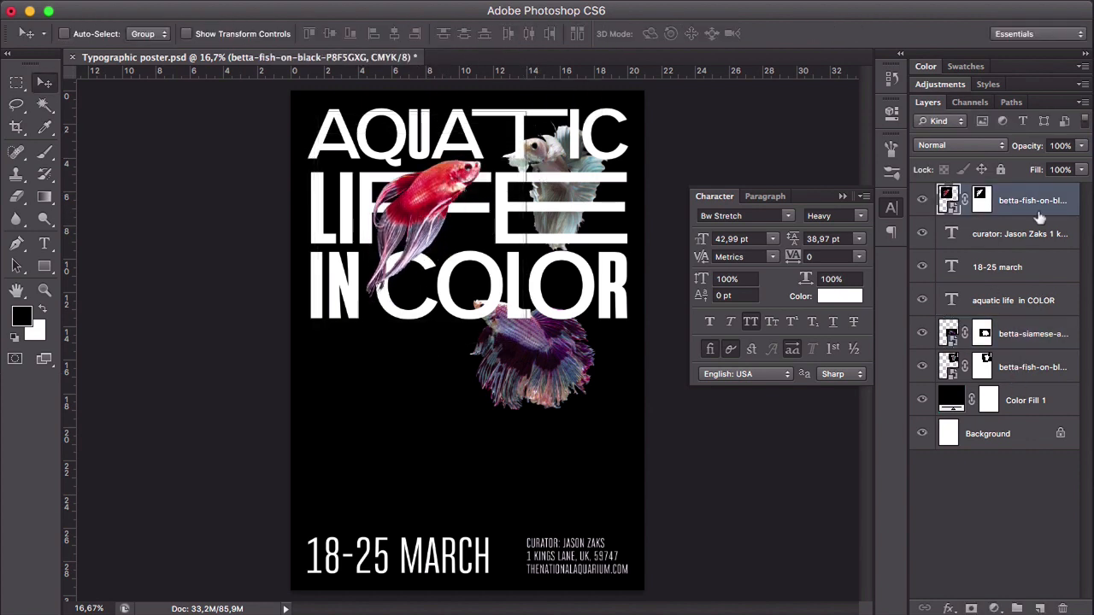
left_click(1025, 367)
left_click_drag(594, 143, 609, 140)
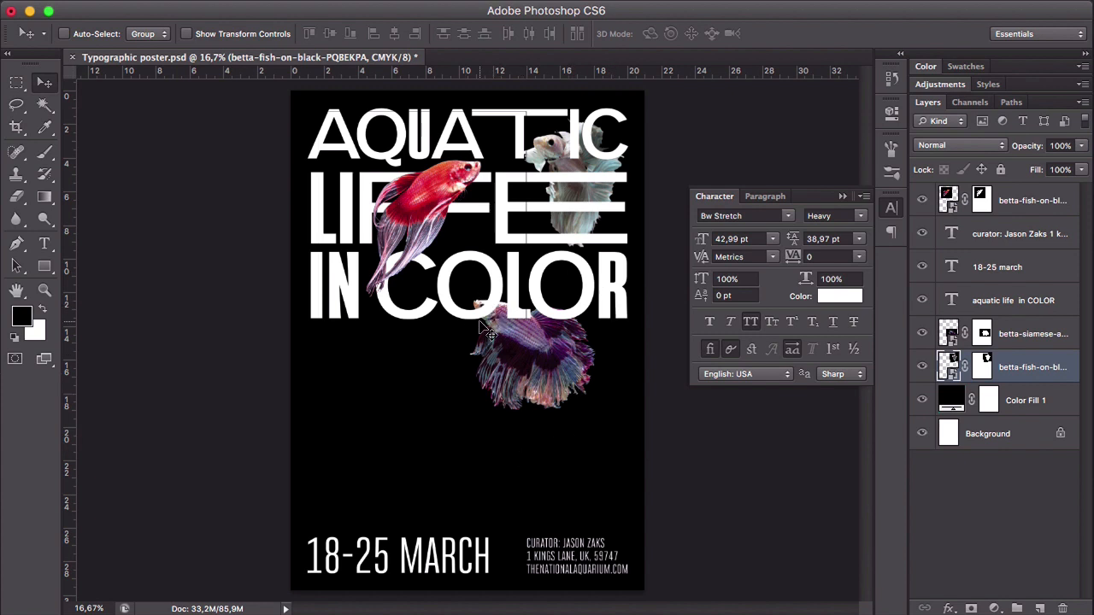
- Move the purple and white fish layers above the text layers, directly beneath the red fish layer
left_click(1028, 337, "shift")
mouse_move(987, 337)
left_mouse_down()
mouse_move(992, 254)
mouse_move(990, 339)
left_mouse_up()
left_click(1025, 339, "shift")
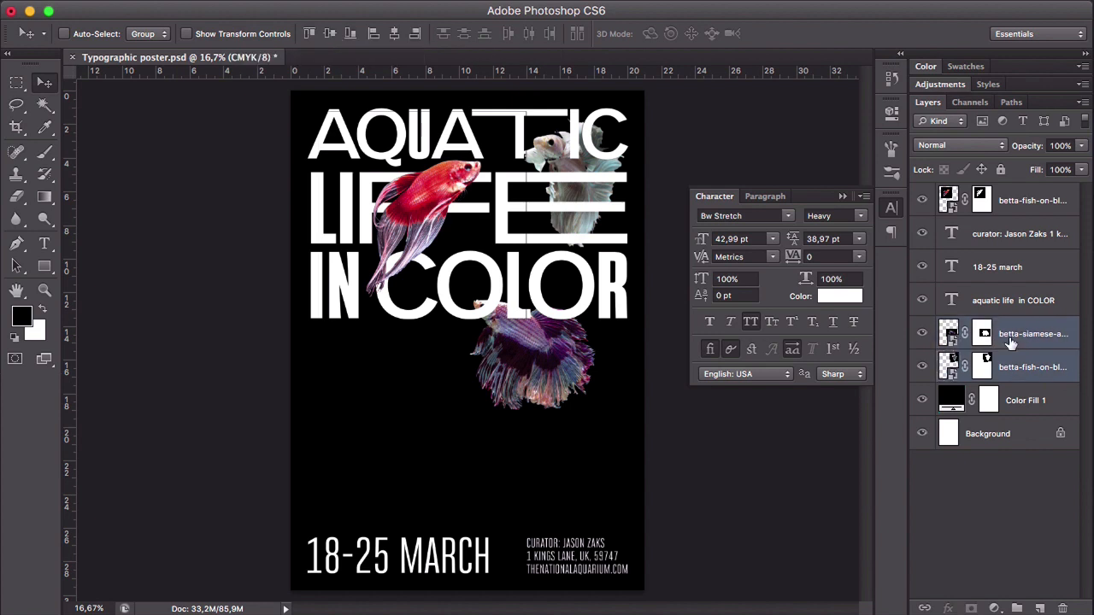
double_click(1028, 335)
key("Return")
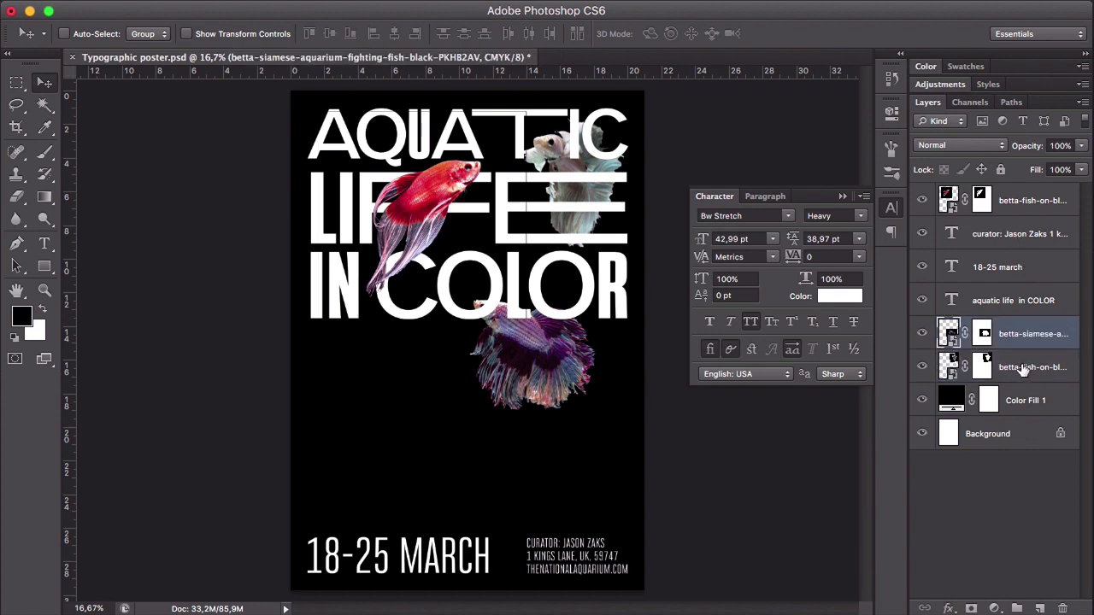
left_click(1026, 365, "shift")
left_click_drag(1044, 336, 1018, 221)
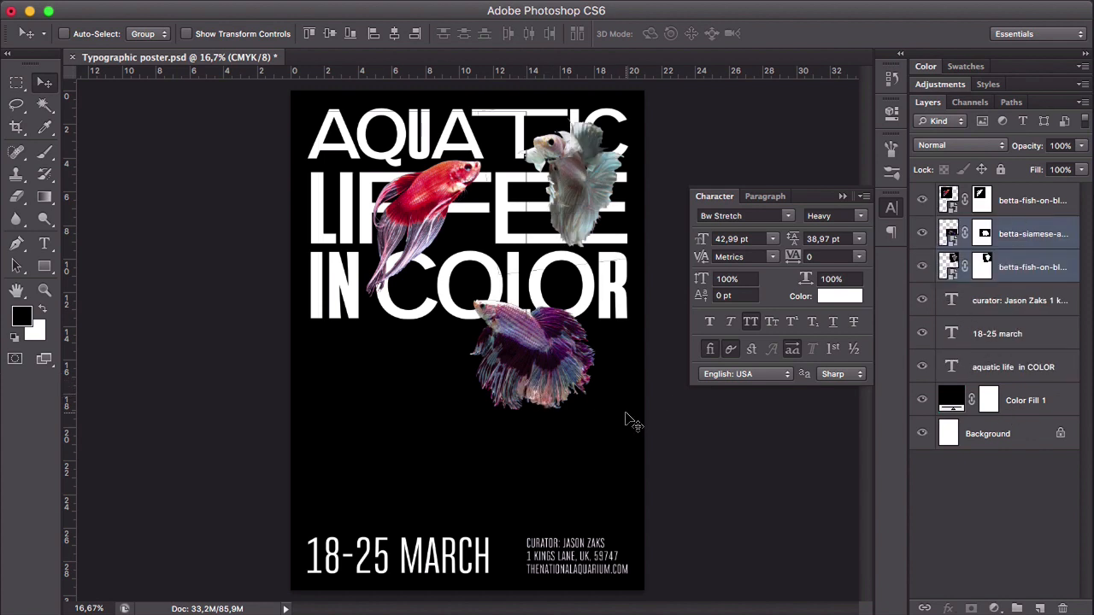
left_click(1017, 293)
left_click(983, 233)
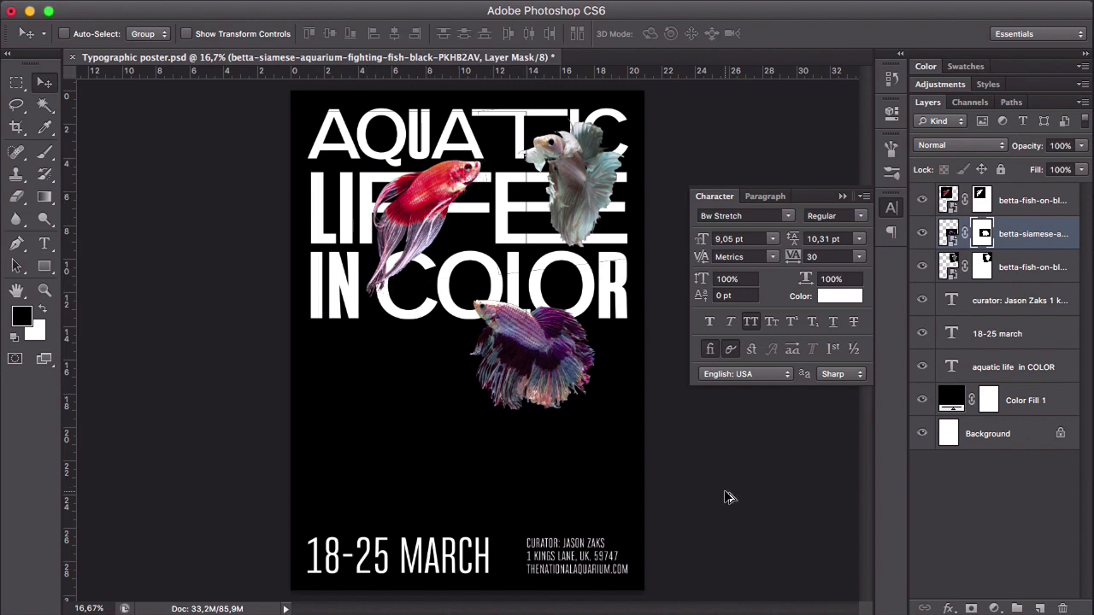
- Save a layered copy of the poster as "Typographic poster 2.psd" in Downloads with Maximize Compatibility on
key("super+shift+s")
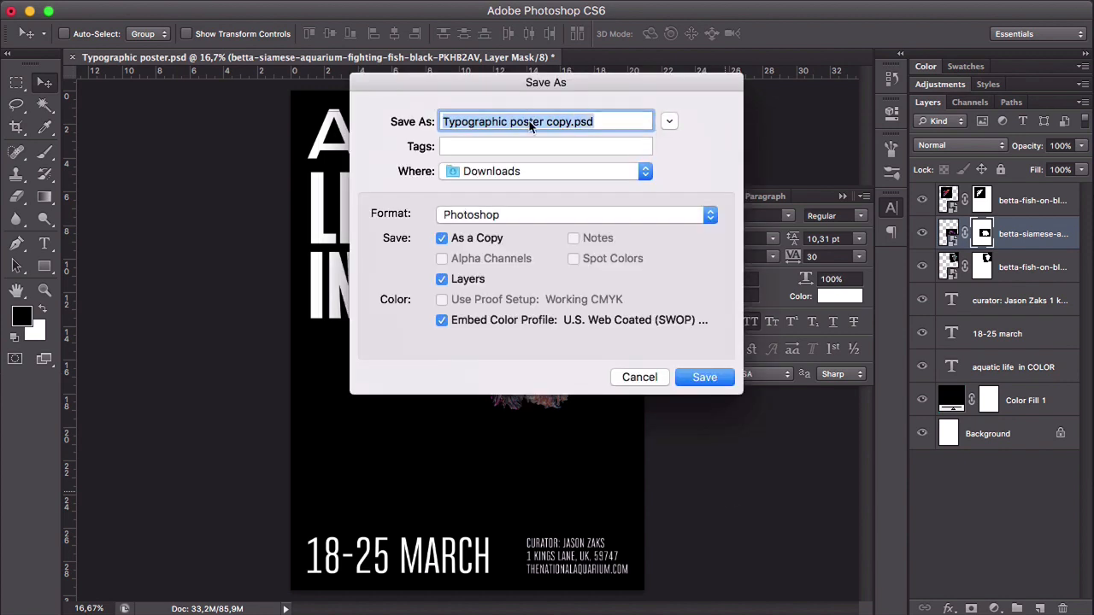
left_click(571, 121)
left_click_drag(562, 121, 545, 124)
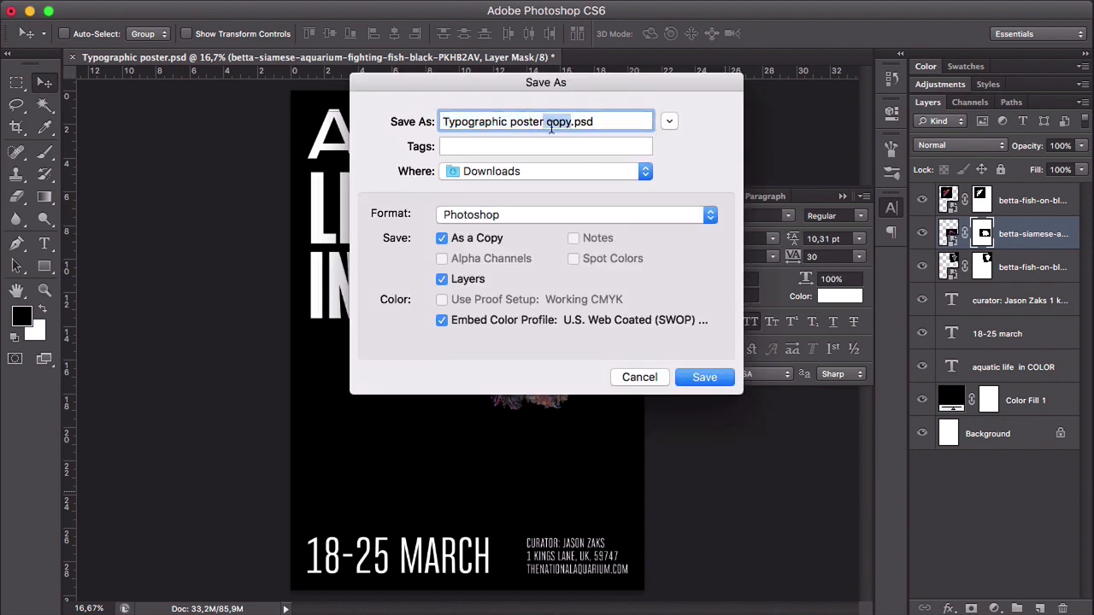
key("BackSpace")
type("2")
left_click(702, 377)
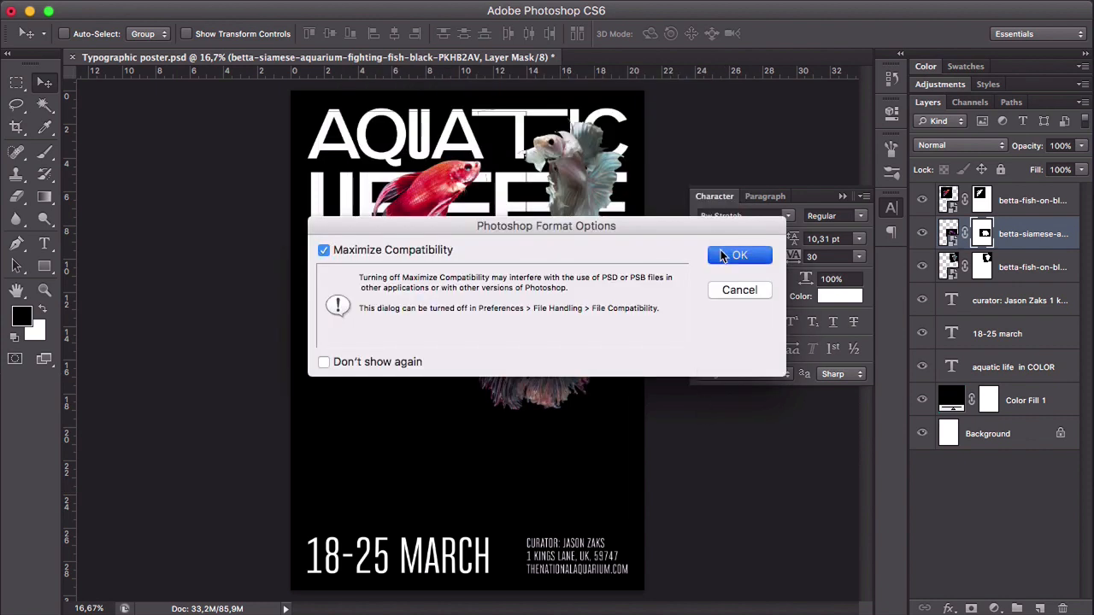
left_click(721, 255)
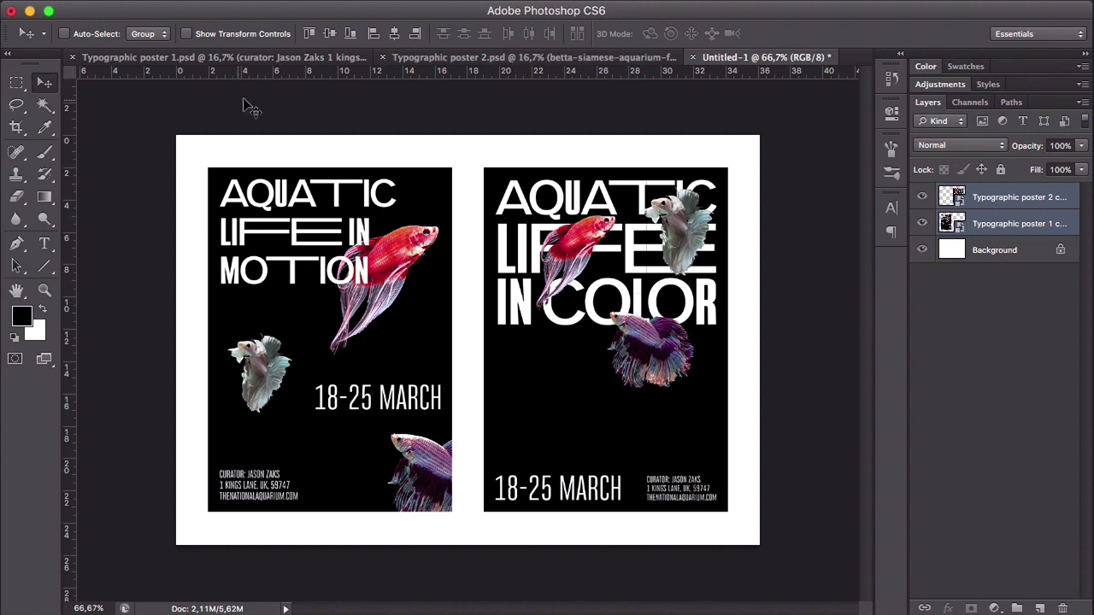
- In Typographic poster 2.psd, target the red fish's layer mask and set the 90 px brush's hardness to 100%
left_click(430, 58)
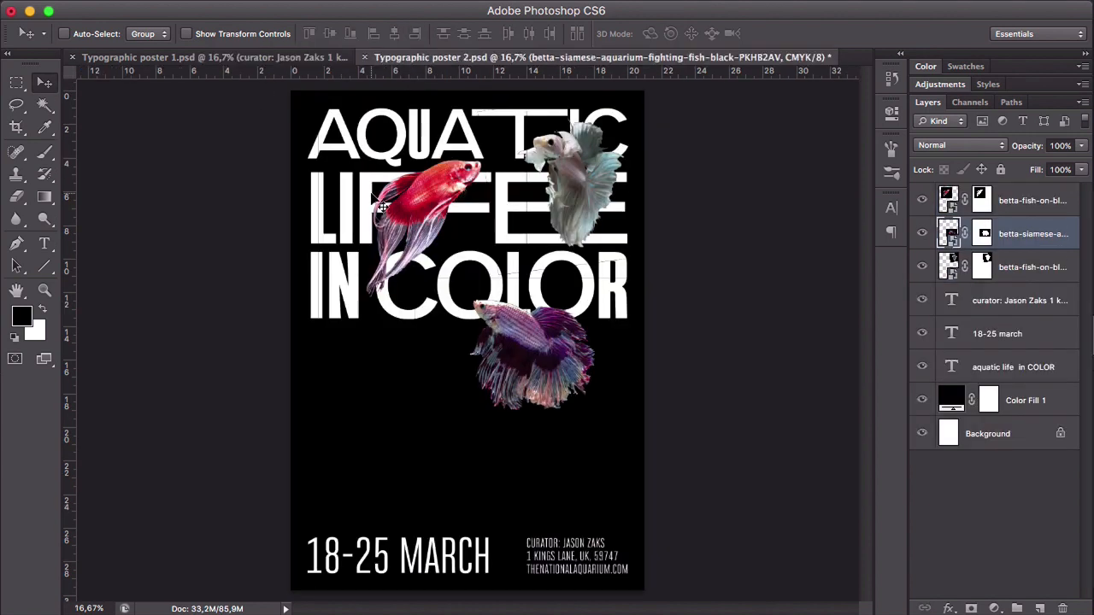
left_click(980, 203)
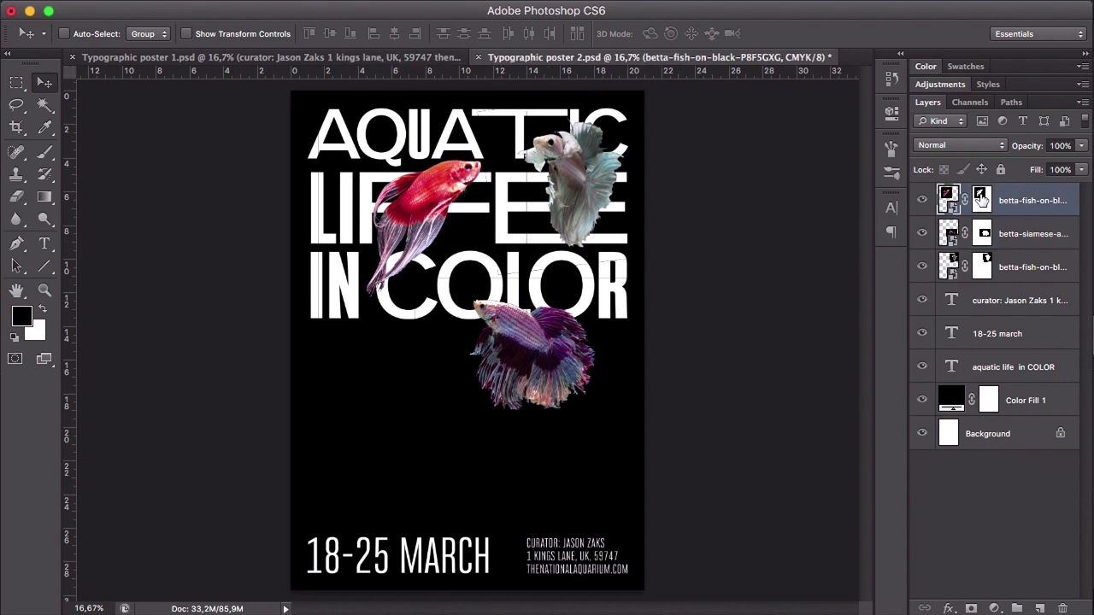
left_click(981, 202)
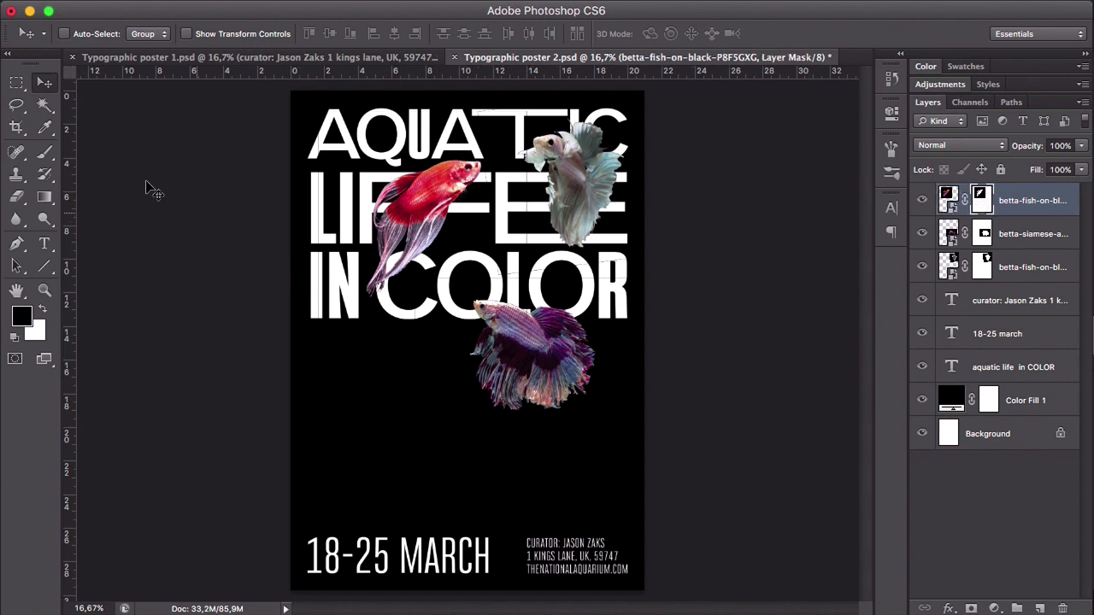
key("b")
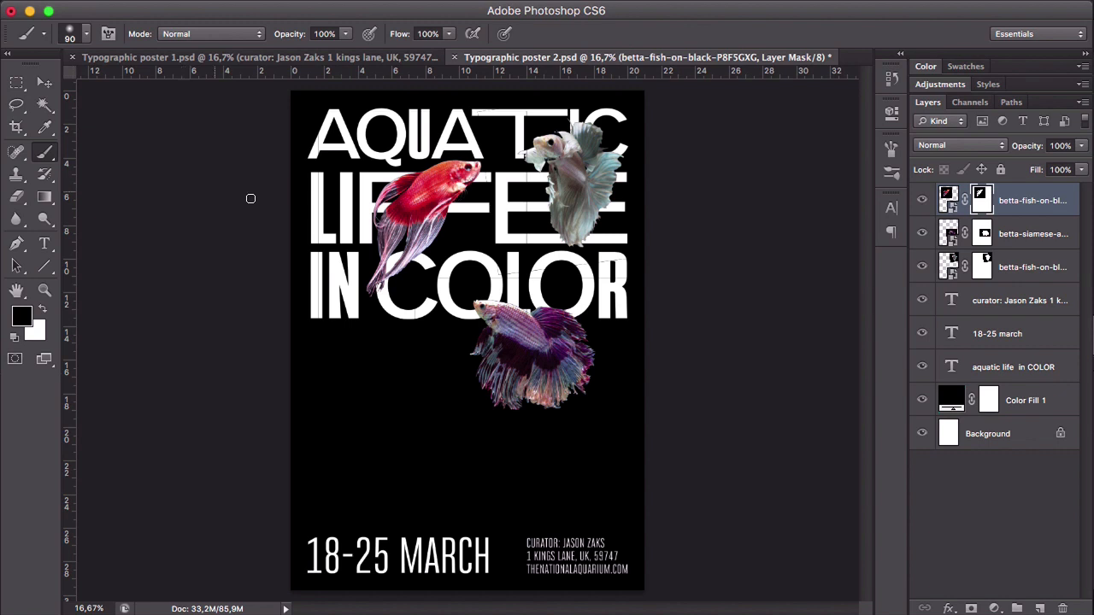
right_click(331, 191)
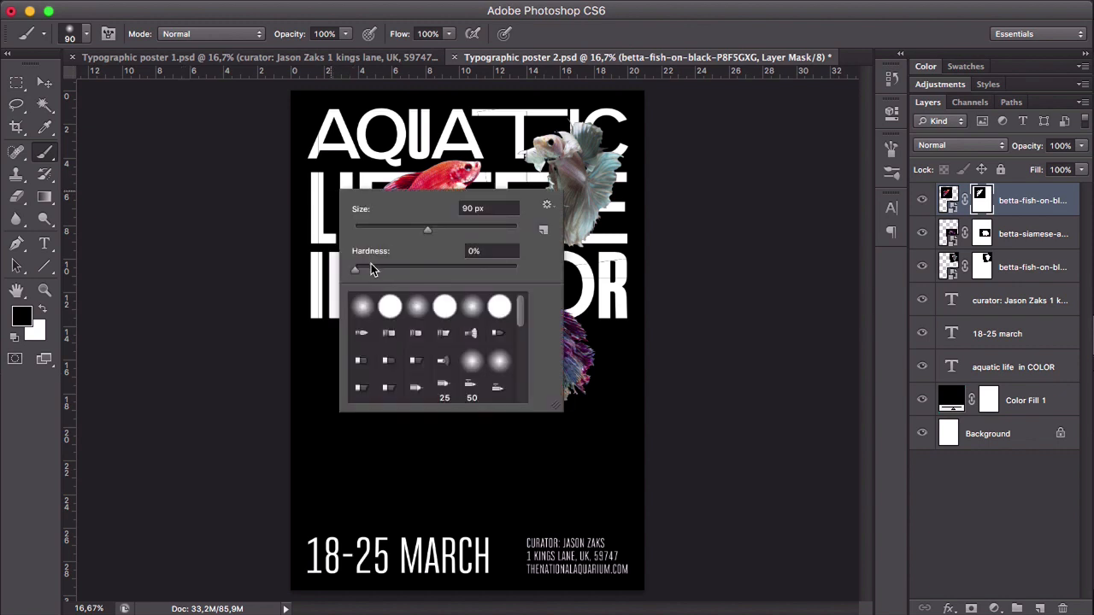
left_click_drag(418, 270, 518, 269)
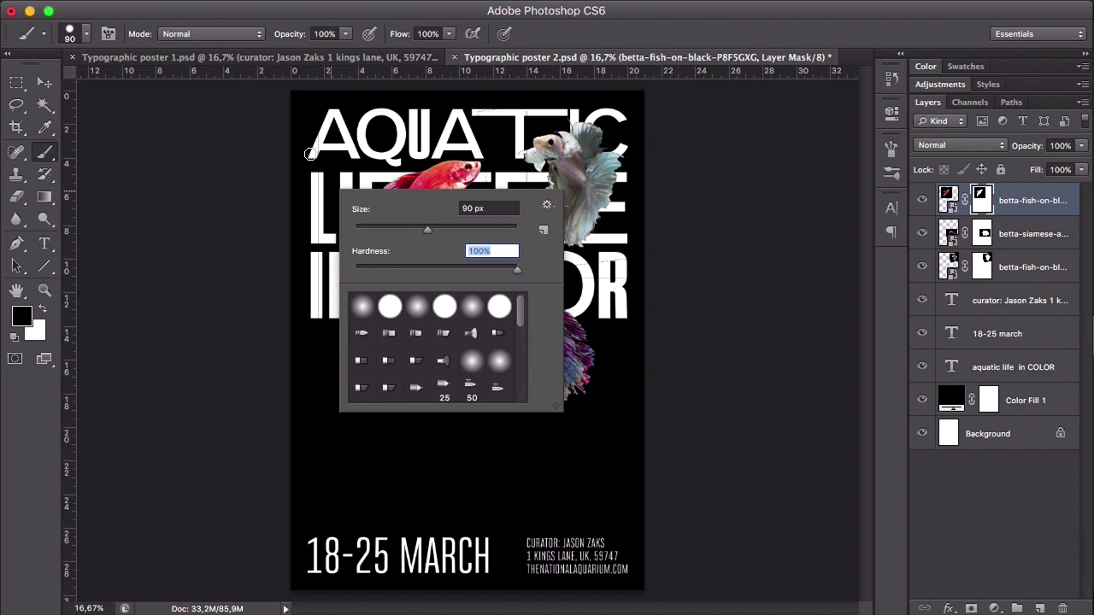
key("Return")
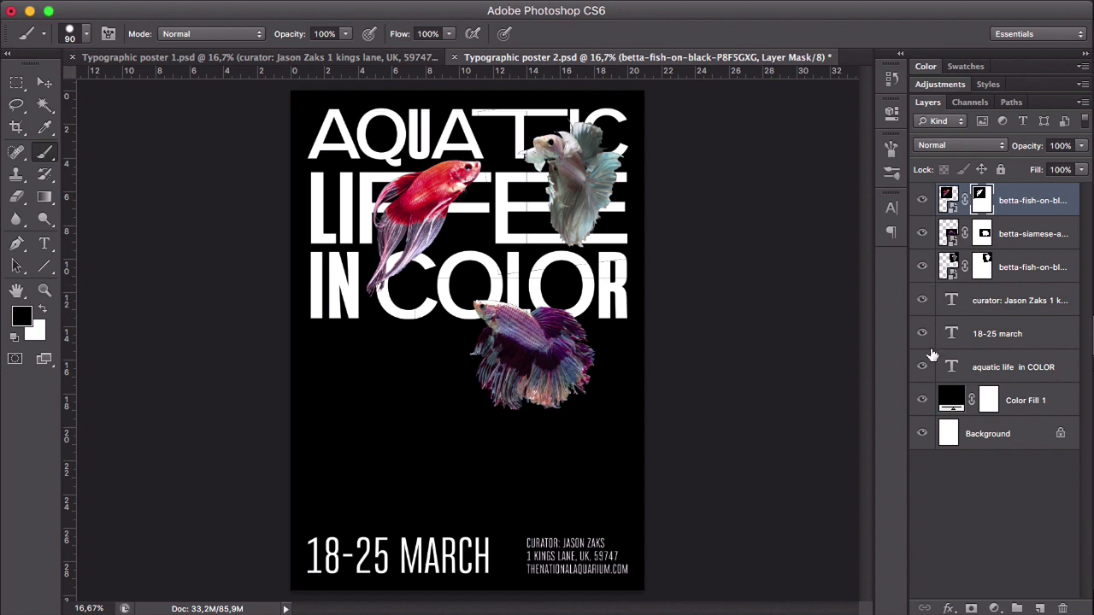
- Hide the Color Fill 1 layer and paint black over the stray frame lines on the red and purple fish masks
left_click(922, 401)
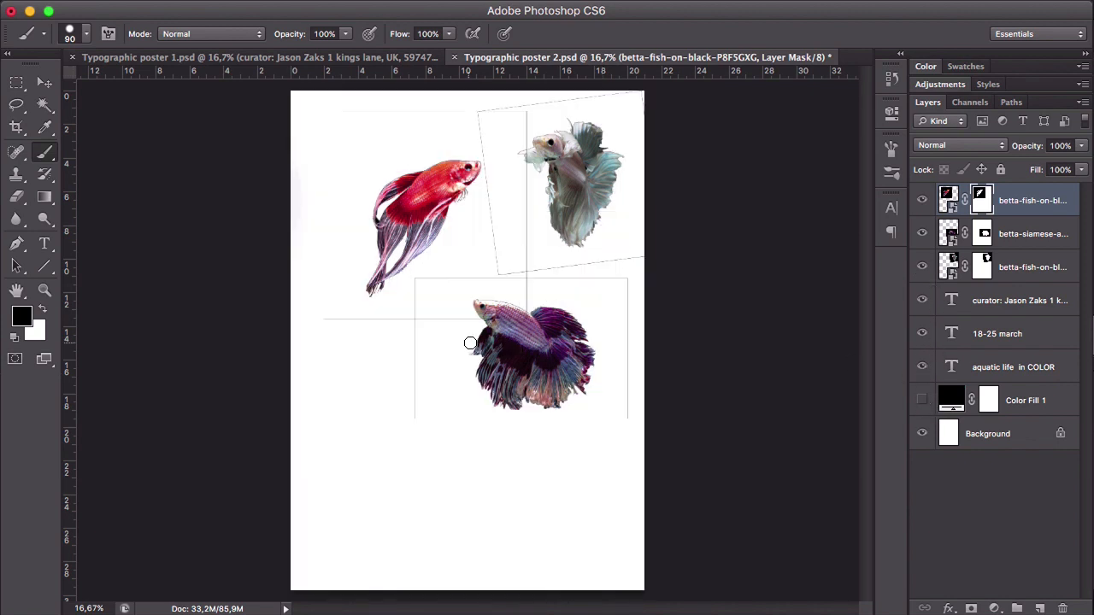
left_click(1040, 407)
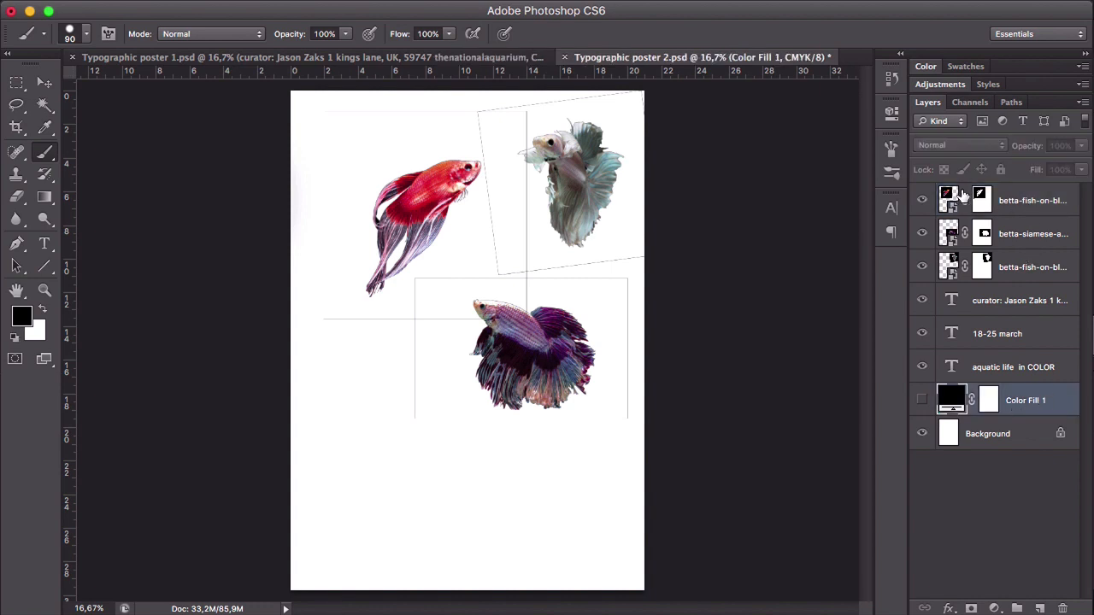
left_click(984, 200)
left_click(983, 233)
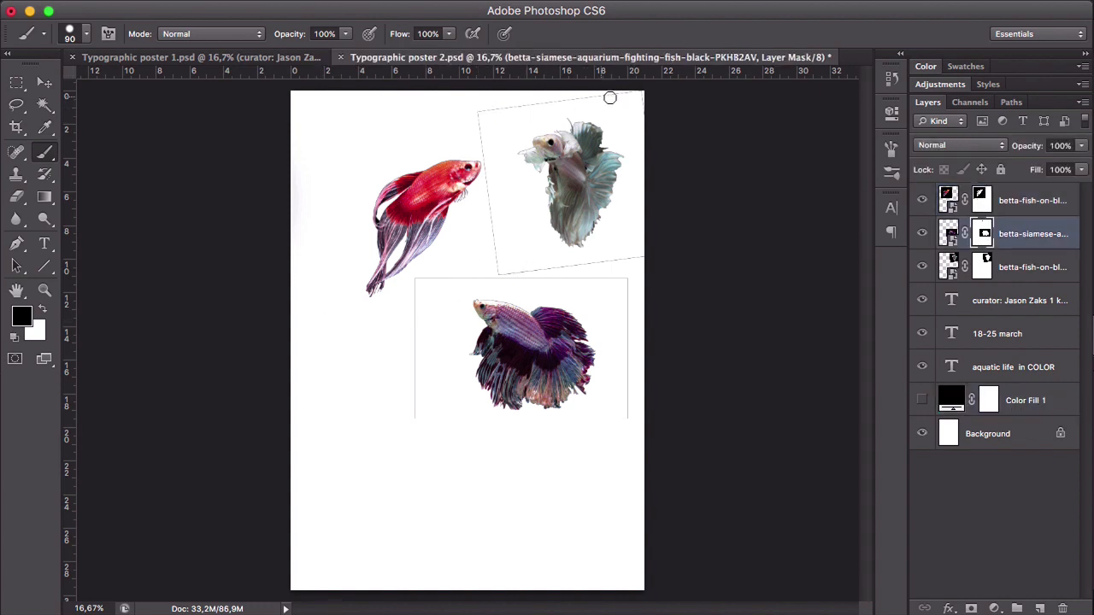
left_click(415, 415)
left_click(415, 279, "shift")
left_click(629, 280, "shift")
left_click(628, 417, "shift")
right_click(628, 419)
- Paint out the stray frame lines on the white fish's mask and show the Color Fill 1 layer again
left_click(982, 200)
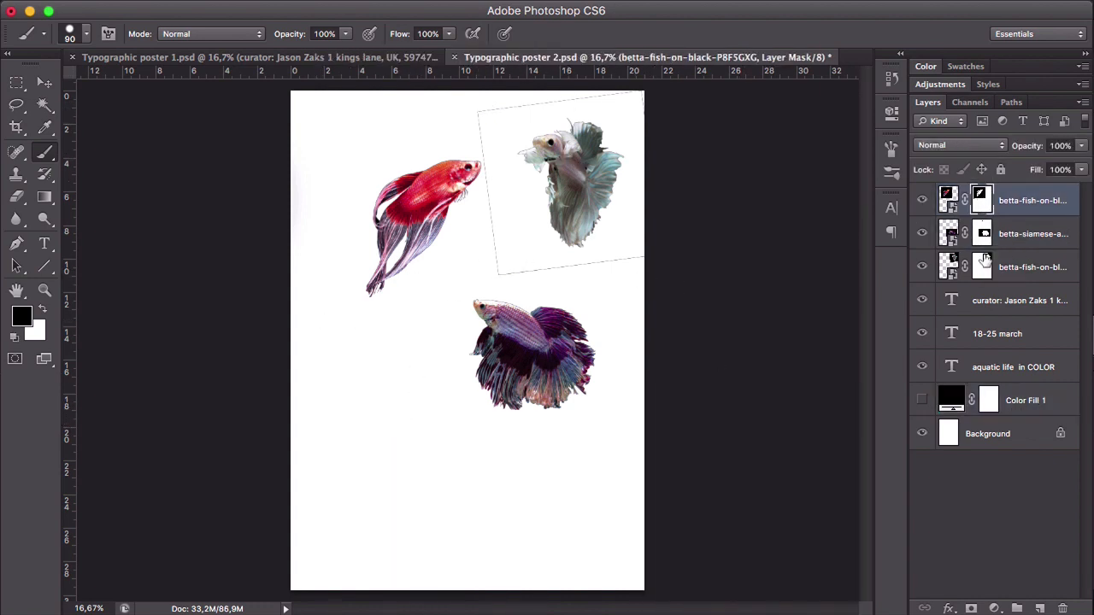
left_click(982, 266)
left_click(478, 112, "shift")
left_click(465, 279, "shift")
left_click(474, 108)
left_click(499, 285, "shift")
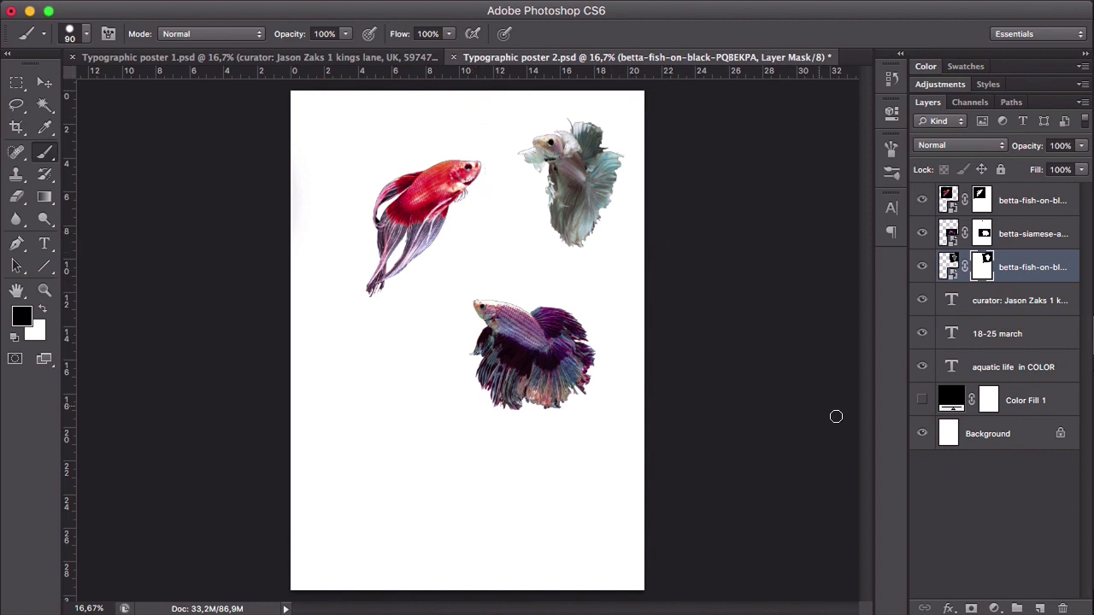
left_click(921, 400)
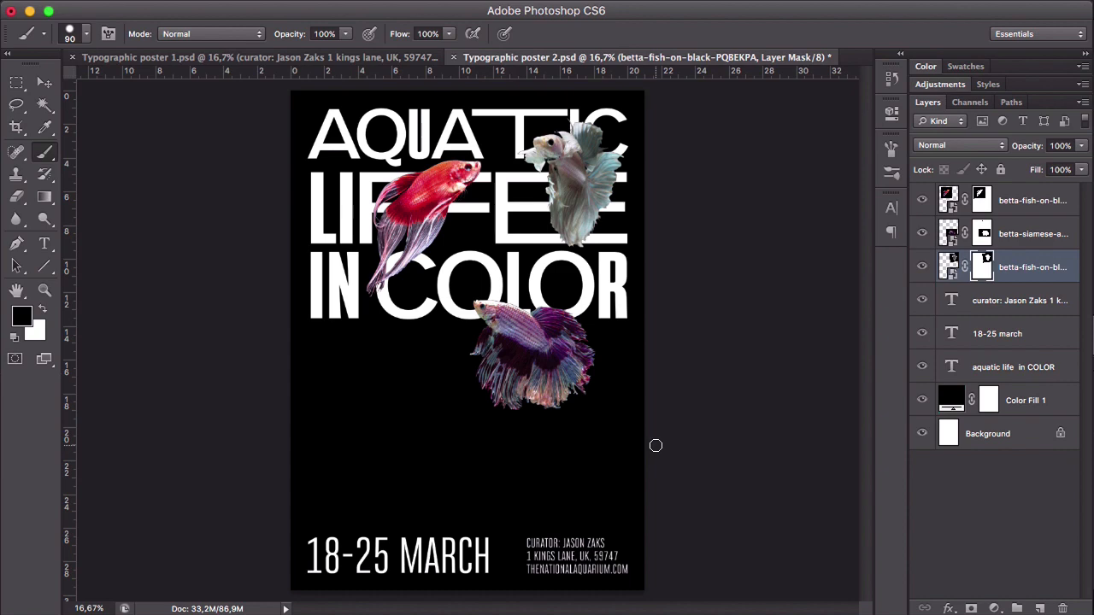
- Reduce the brush to 35 px for close-up retouching of the white fish's mask around its head and front fin
left_click(47, 85)
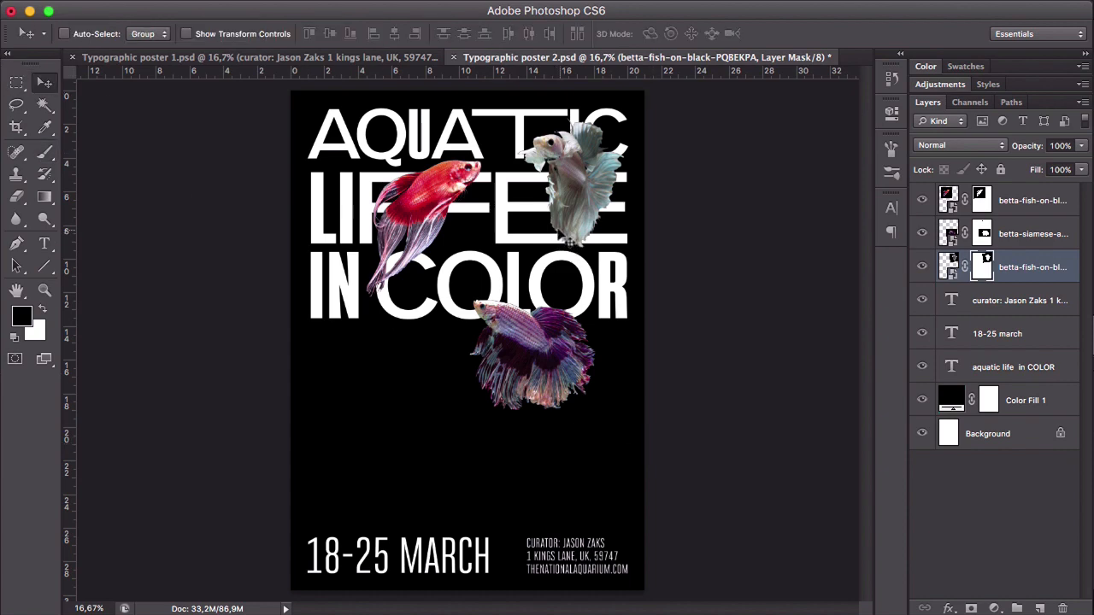
key("z")
left_click(500, 163)
left_click(500, 162)
left_click(500, 162)
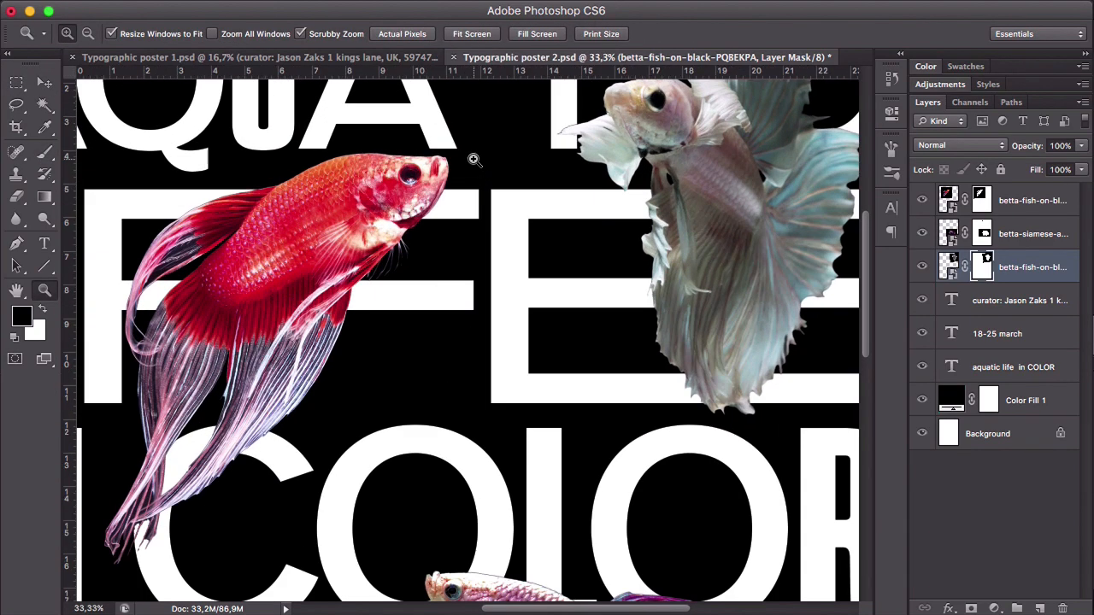
left_click_drag(485, 220, 485, 240)
left_click(548, 183)
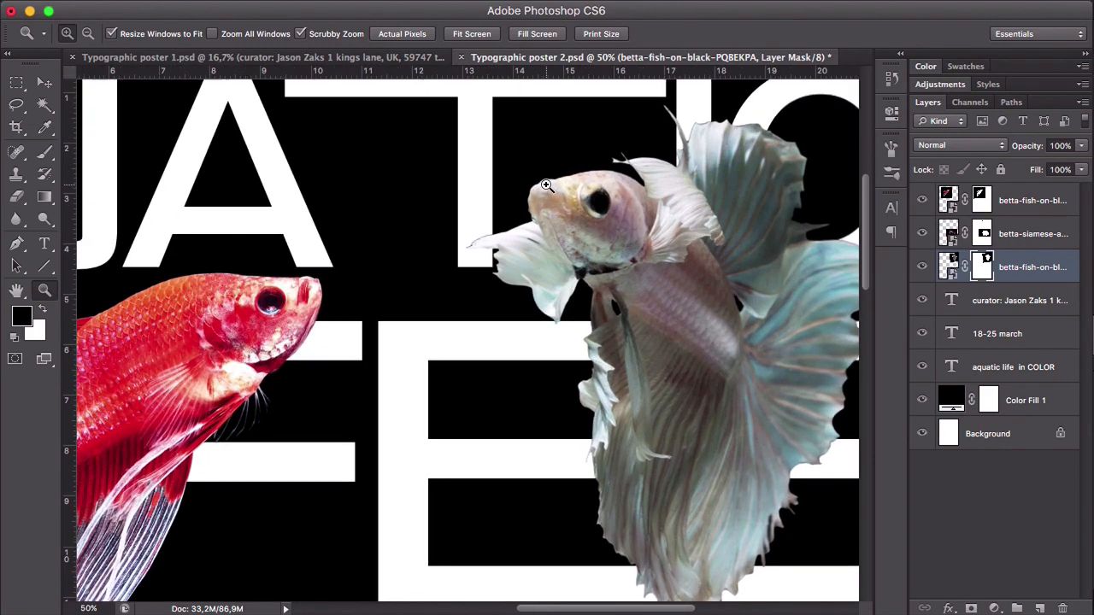
left_click(548, 184)
left_click_drag(550, 184, 475, 297)
left_click(417, 305)
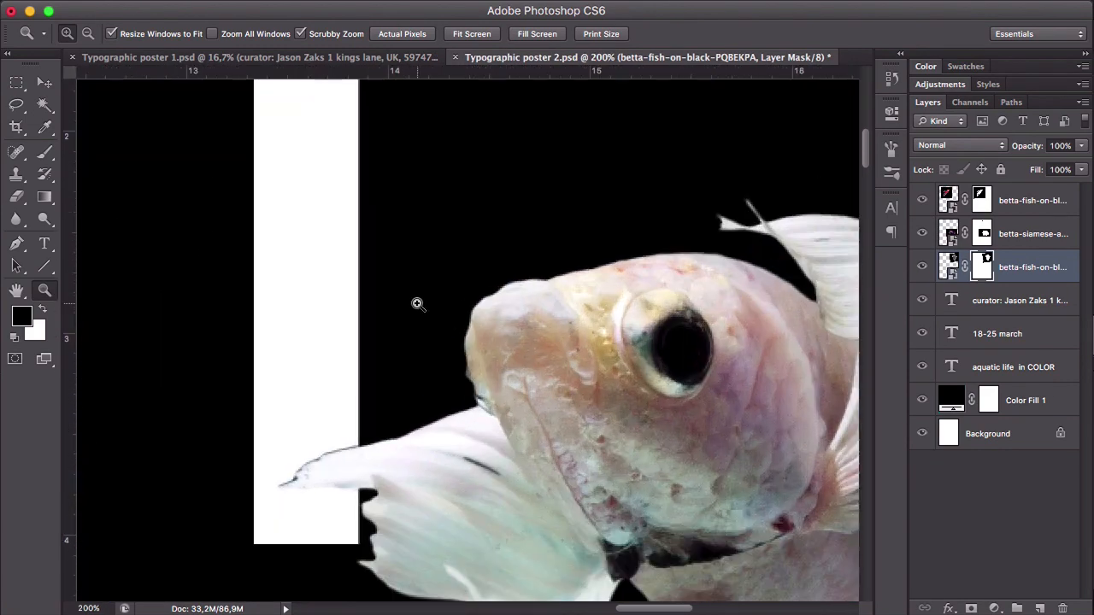
scroll(423, 303, "down", 5)
left_click(429, 302, "alt")
key("v")
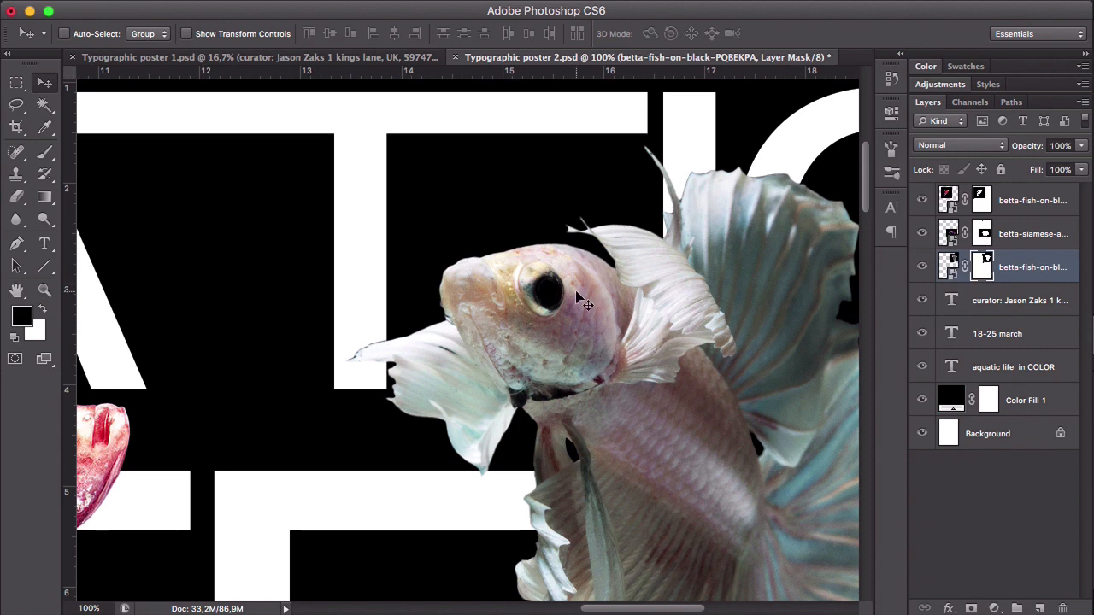
key("b")
key("bracketleft")
key("bracketleft")
key("bracketleft")
key("bracketleft")
key("bracketleft")
key("bracketleft")
key("bracketleft")
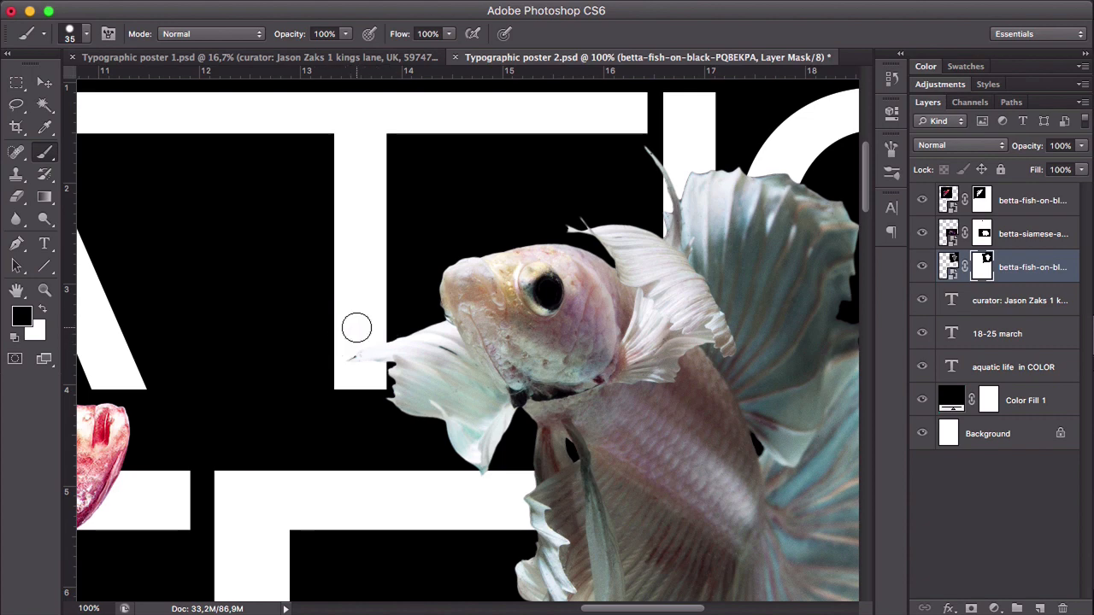
- Soften the brush to 0% hardness, shrink it to 10 px, and mask out the dark fringe at the white fish's front fin tip
key("z")
left_click(354, 340)
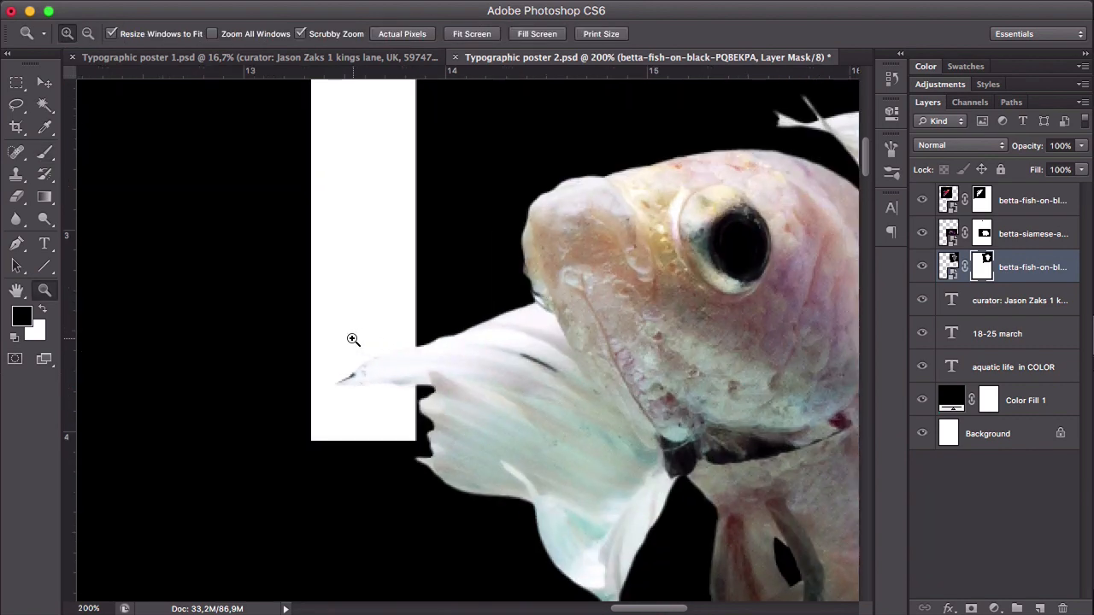
key("b")
right_click(303, 250)
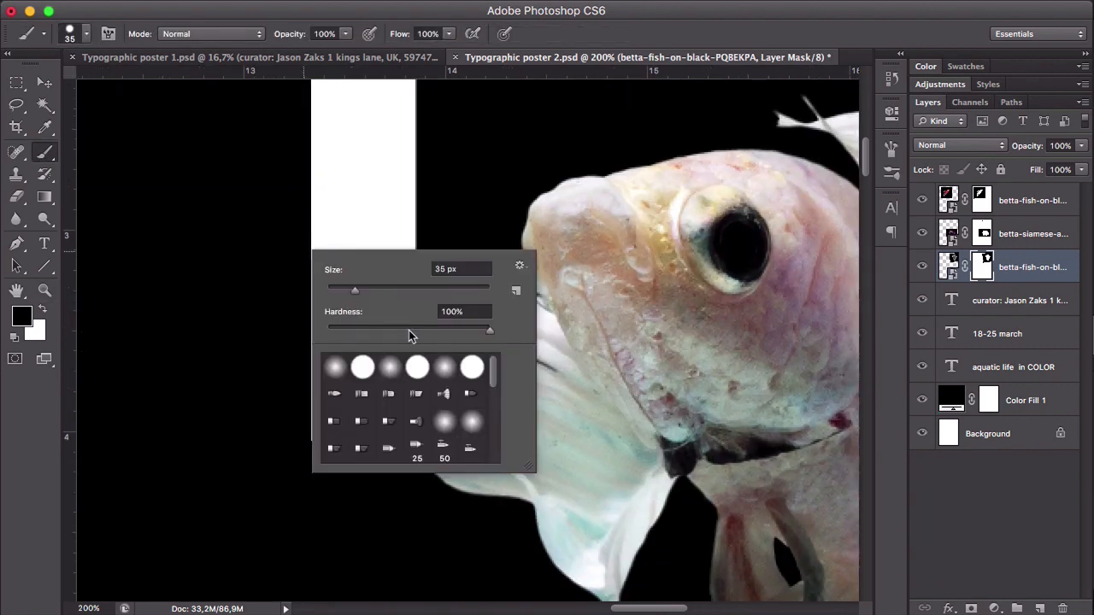
left_click_drag(412, 327, 324, 330)
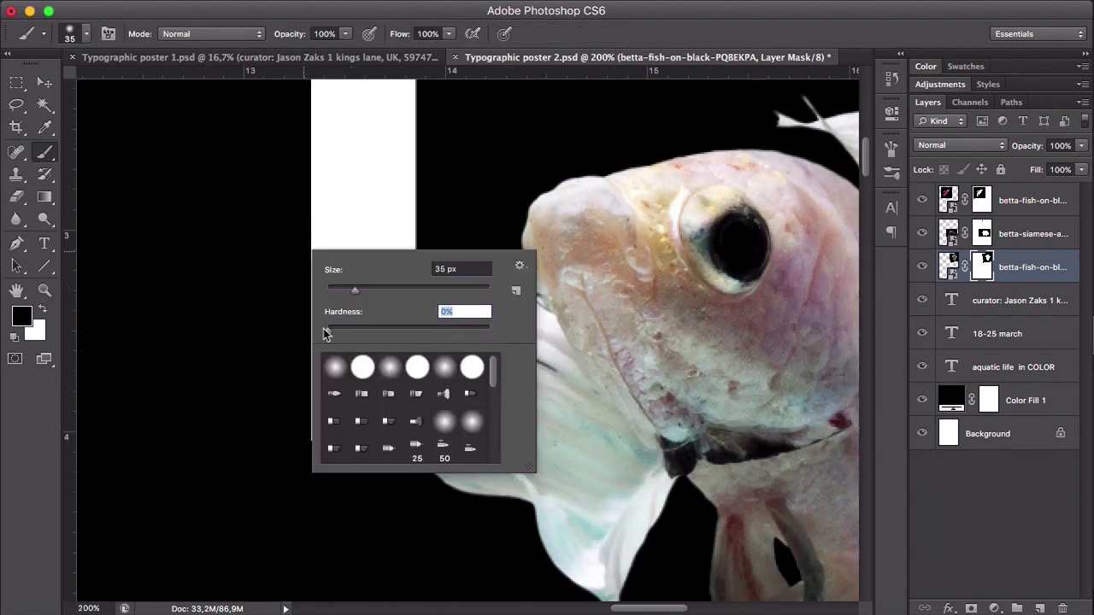
left_click(260, 261)
key("bracketleft")
key("bracketleft")
key("bracketleft")
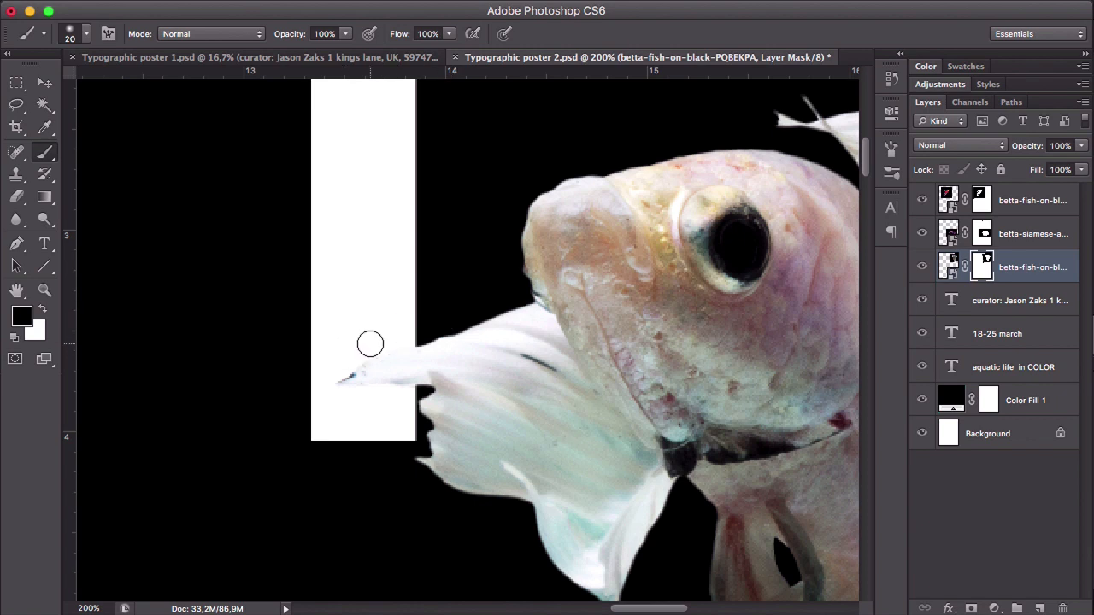
key("bracketleft")
key("bracketleft")
left_click_drag(354, 363, 334, 383)
- Mask out the dark fringe along the upper edge of the white fish's large fin, reducing the brush to 6 px
left_click_drag(663, 238, 403, 419)
mouse_move(795, 198)
left_mouse_down()
mouse_move(652, 293)
mouse_move(537, 334)
left_mouse_up()
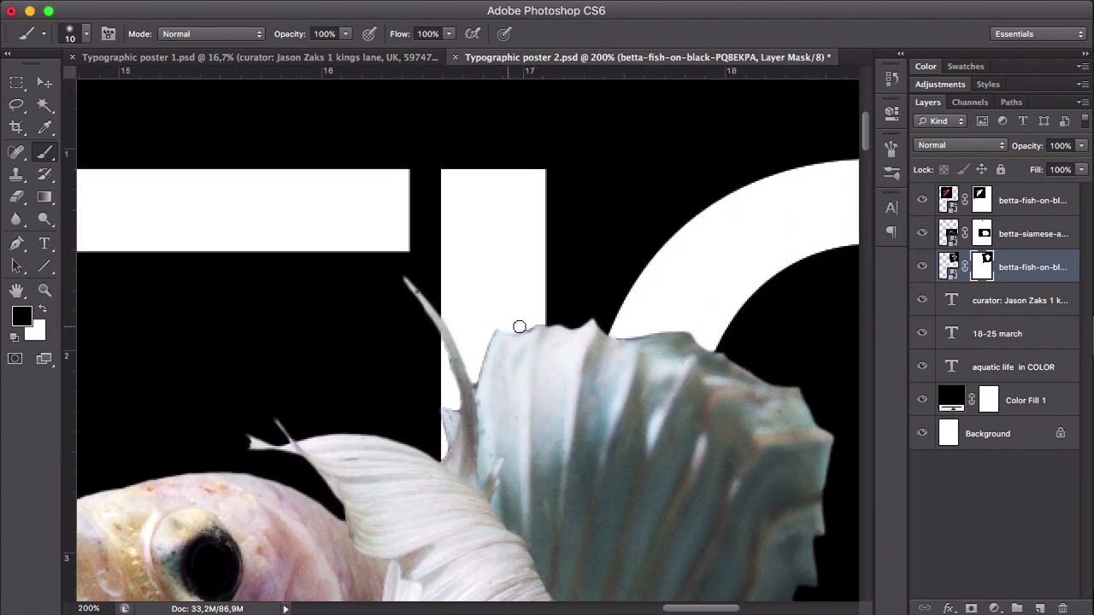
left_click_drag(530, 322, 493, 328)
key("bracketleft")
key("bracketleft")
left_click(476, 372, "shift")
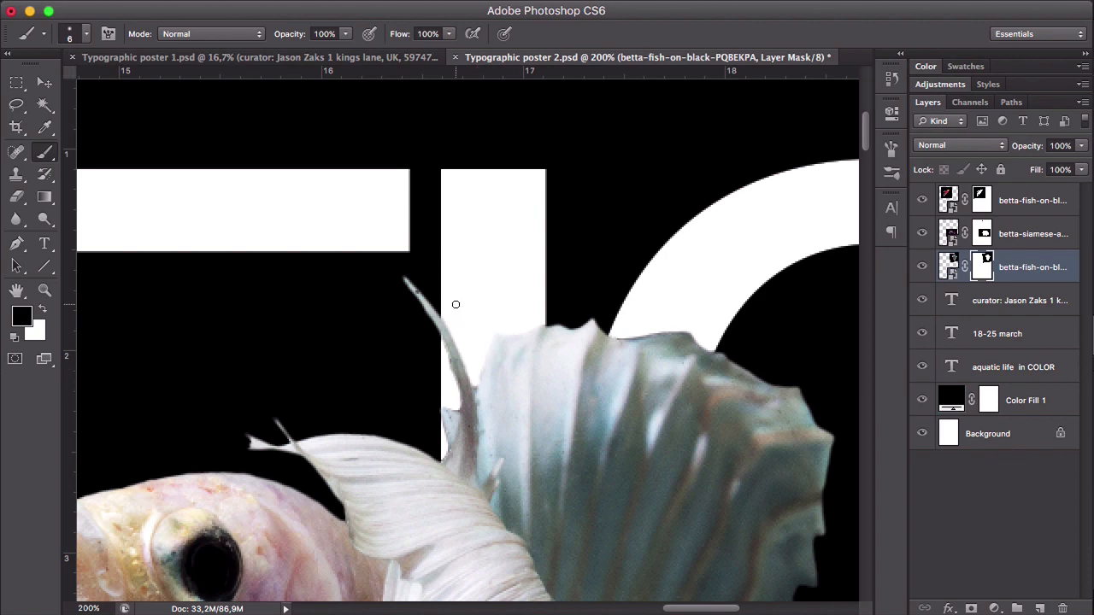
left_click_drag(620, 337, 501, 329)
- Mask out the remaining dark fringes along the white fish's other fin edges
key("super+minus")
key("super+minus")
key("super+minus")
left_click(586, 271, "super")
left_click_drag(586, 271, 523, 376)
key("super+minus")
key("super+minus")
key("super+minus")
key("super+minus")
left_click(433, 411, "super")
mouse_move(547, 120)
left_mouse_down()
mouse_move(413, 317)
mouse_move(394, 441)
left_mouse_up()
left_click(367, 392, "alt+super")
left_click_drag(256, 282, 683, 282)
left_click(213, 219, "super")
- On the red fish's mask, paint out the dark fringes along the tail fins over the "C" with a 4 px brush
left_click(982, 200)
mouse_move(591, 243)
left_mouse_down()
mouse_move(284, 313)
mouse_move(464, 196)
mouse_move(530, 103)
left_mouse_up()
left_click(454, 412, "alt+super")
left_click(368, 402, "super")
left_click_drag(311, 289, 295, 372)
mouse_move(358, 183)
left_mouse_down()
mouse_move(310, 324)
mouse_move(367, 278)
left_mouse_up()
left_click(367, 316, "alt+super")
left_click(373, 323, "super")
mouse_move(157, 414)
left_mouse_down()
mouse_move(412, 315)
mouse_move(378, 393)
left_mouse_up()
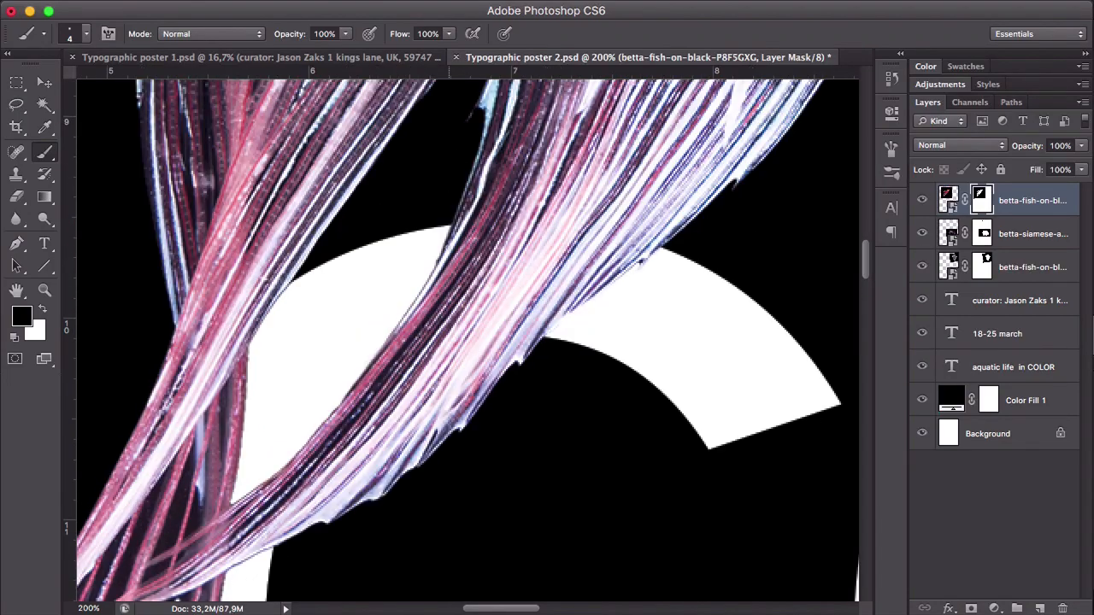
left_click(368, 316, "alt+super")
left_click(311, 272, "super")
- On the purple fish's mask, paint out the dark fringes along its head and back where they overlap "COLOR"
left_click(982, 233)
left_click_drag(314, 215, 465, 237)
left_click_drag(632, 280, 342, 201)
left_click_drag(341, 199, 442, 249)
left_click_drag(472, 206, 513, 256)
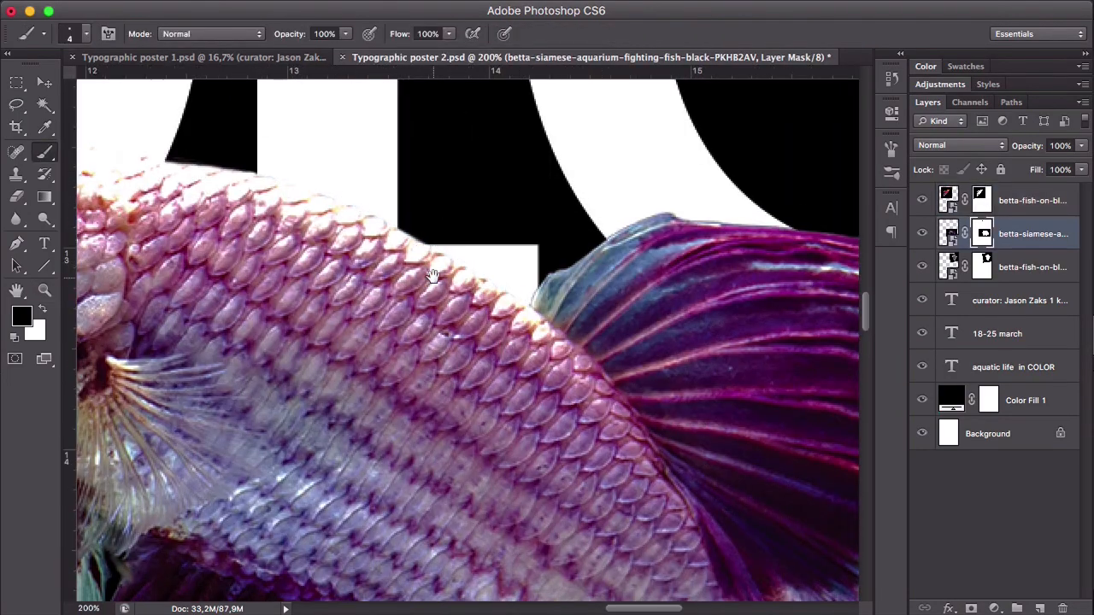
left_click_drag(734, 427, 587, 276)
left_click(256, 288, "alt+super")
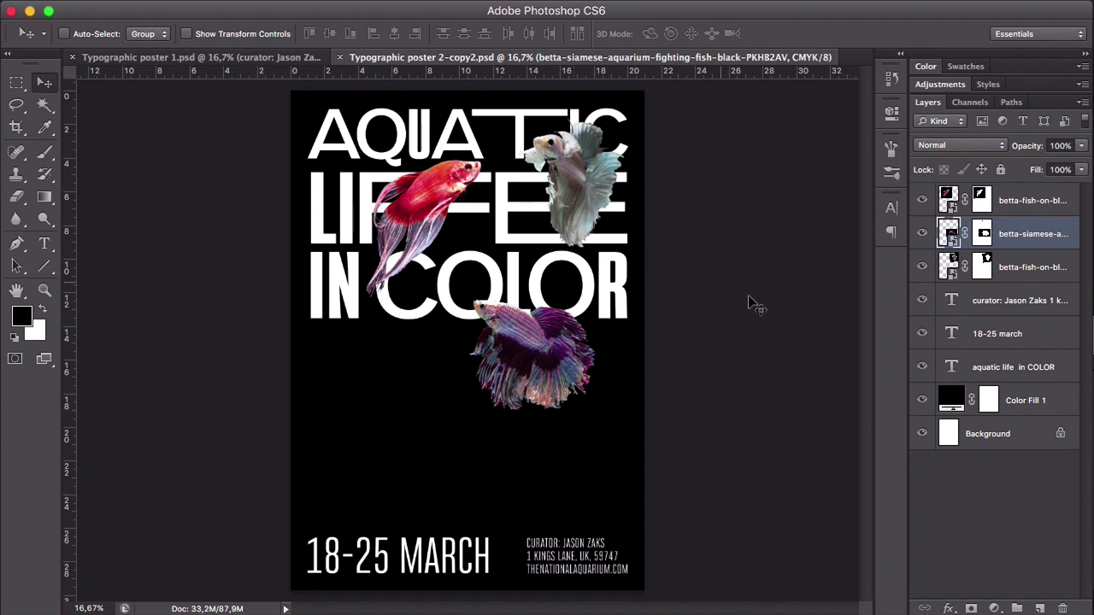
- Duplicate the "aquatic life in COLOR" text layer and place the copy above all the fish layers
left_click(1015, 369)
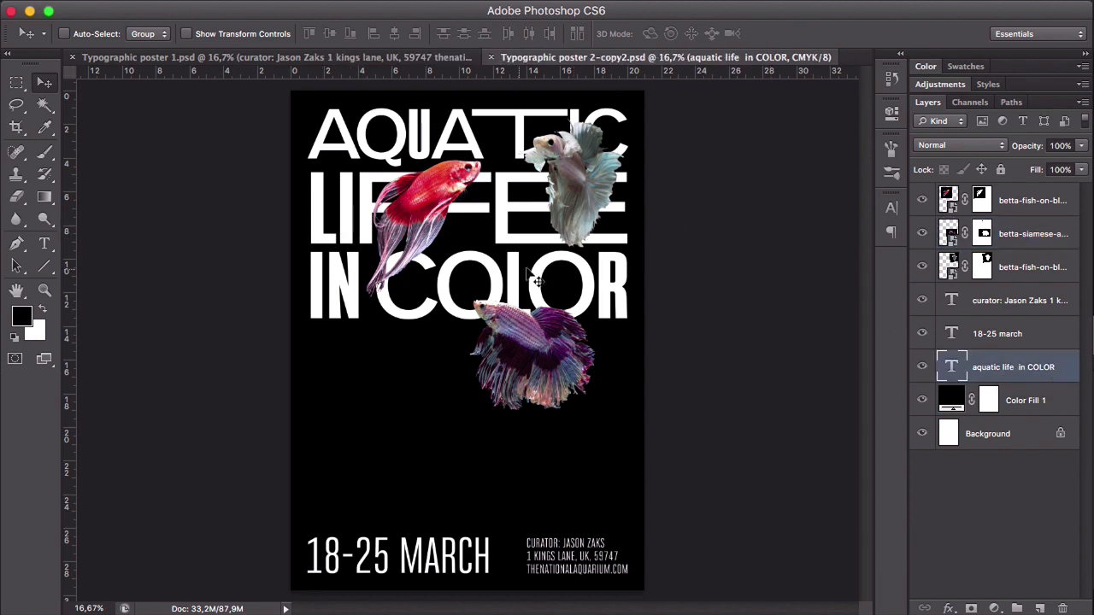
left_click(1006, 371)
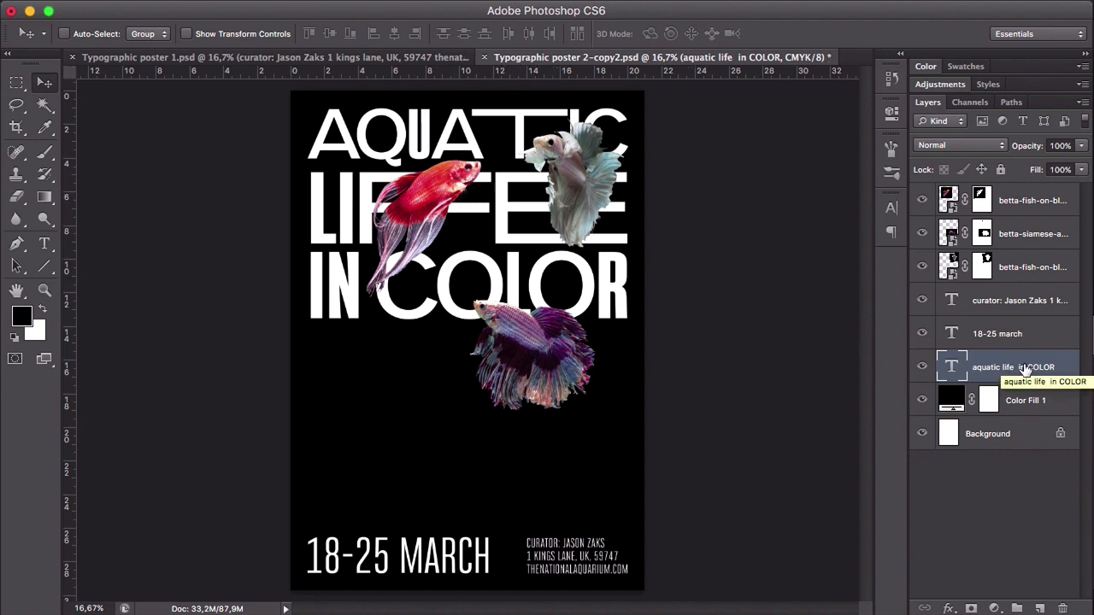
key("super+j")
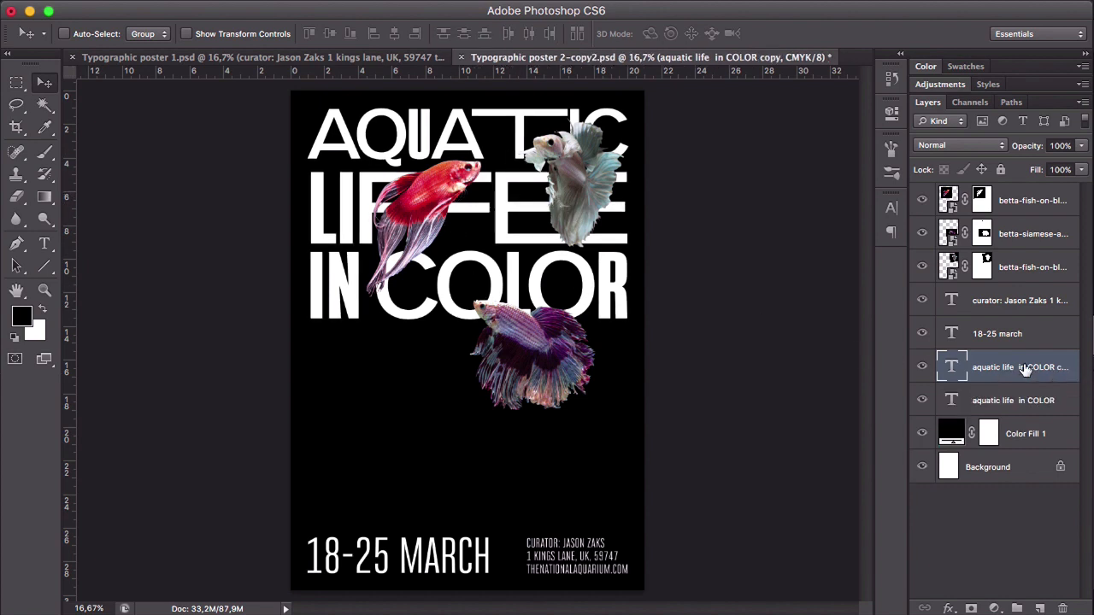
left_click_drag(1014, 368, 1001, 196)
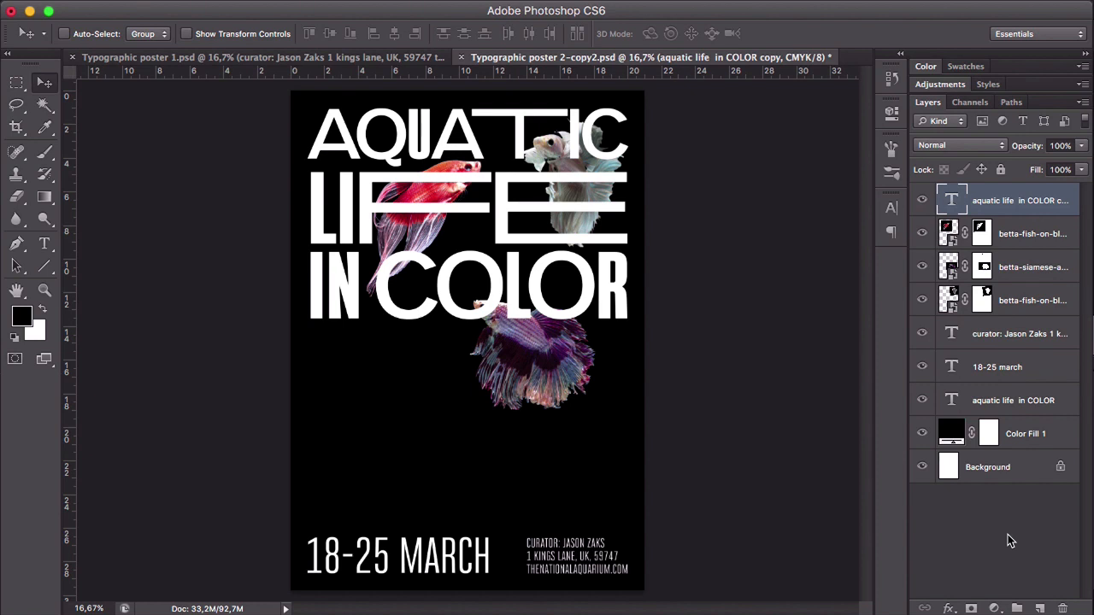
- Add a layer mask to the title copy and paint out the lettering over the red fish's head and body with a 250 px brush
left_click(972, 607)
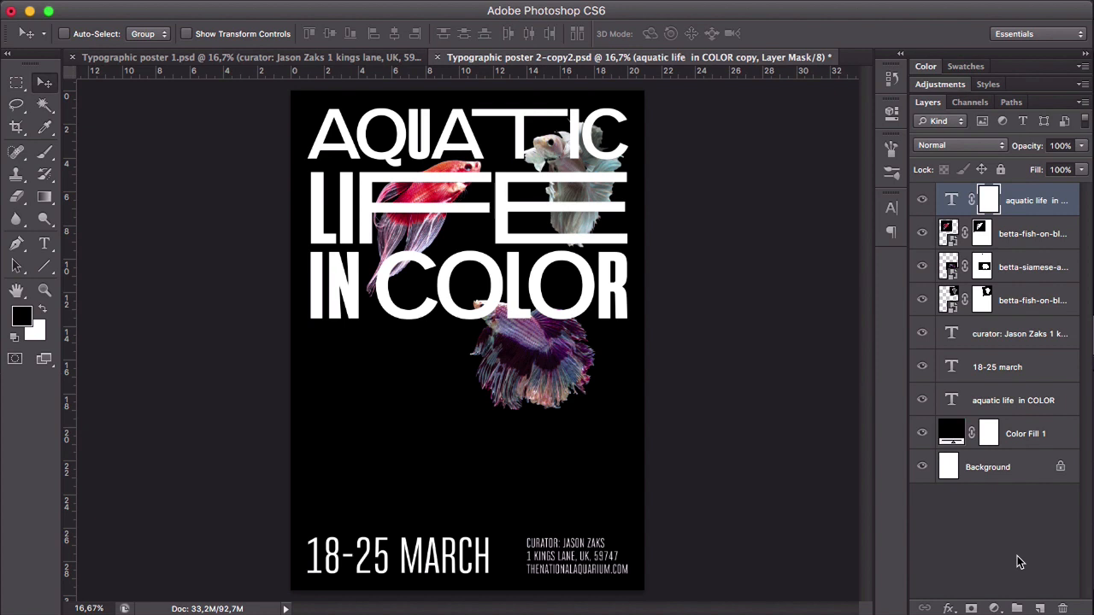
key("b")
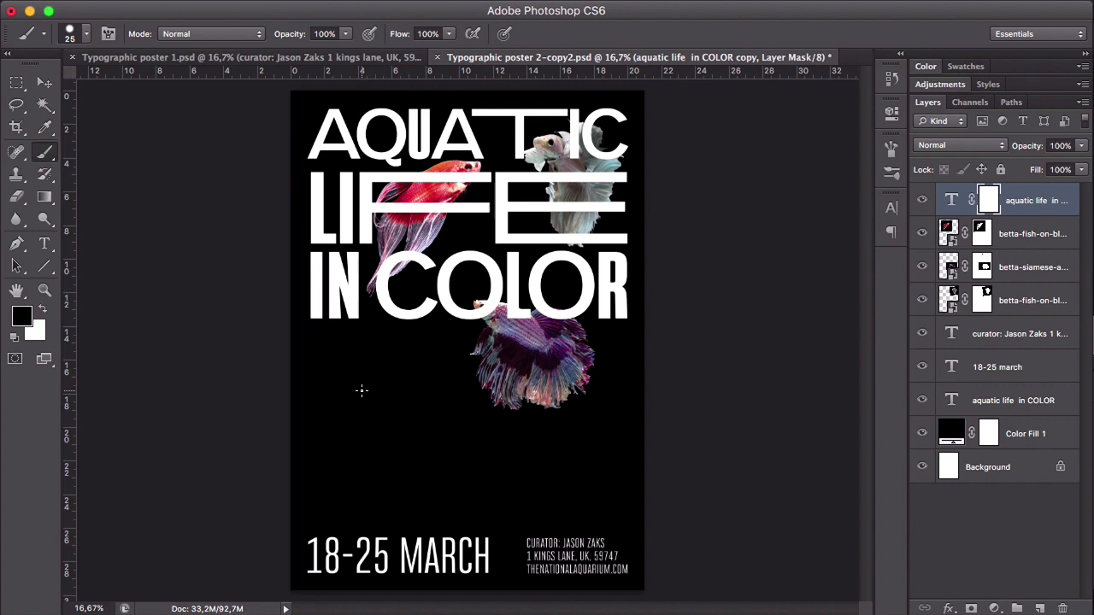
key("bracketright")
key("bracketright")
key("bracketright")
key("bracketright")
key("bracketright")
key("bracketleft")
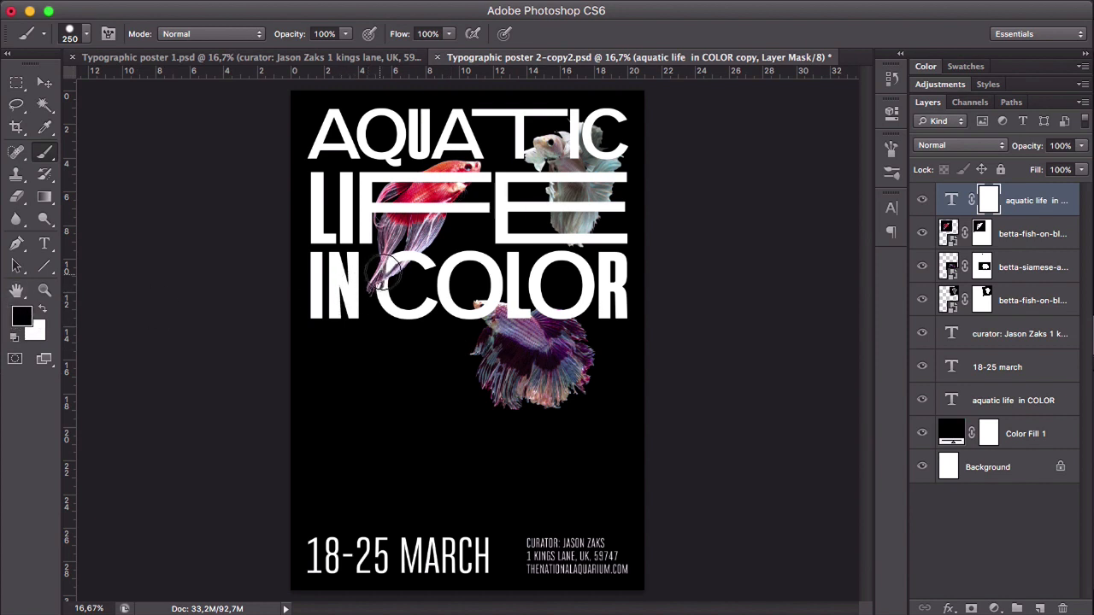
mouse_move(419, 253)
left_mouse_down()
mouse_move(398, 269)
mouse_move(393, 202)
mouse_move(447, 202)
mouse_move(392, 205)
mouse_move(471, 179)
mouse_move(467, 171)
mouse_move(450, 200)
mouse_move(460, 186)
left_mouse_up()
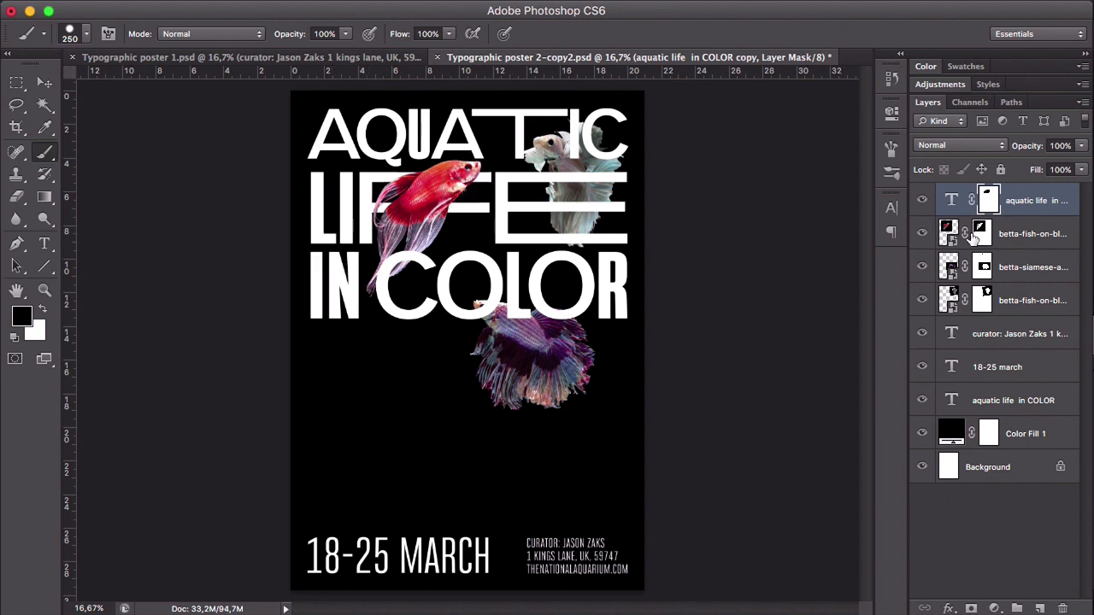
- Move the red fish down so its tail reaches behind "COLOR", and paint out the title copy over its upper body on the title's mask
left_click(1006, 234)
key("v")
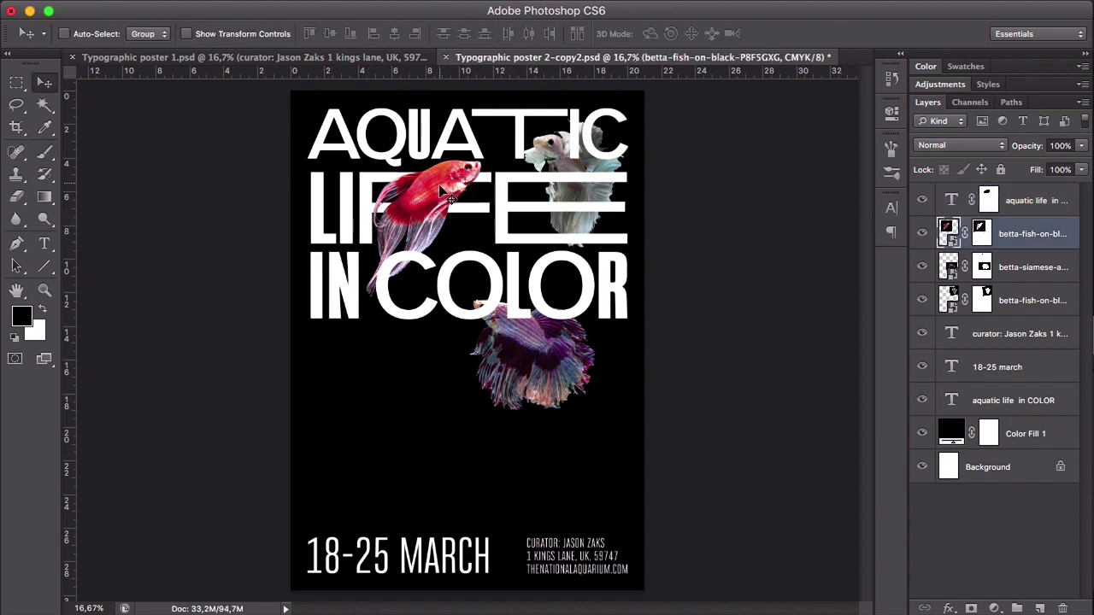
left_click_drag(440, 190, 436, 228)
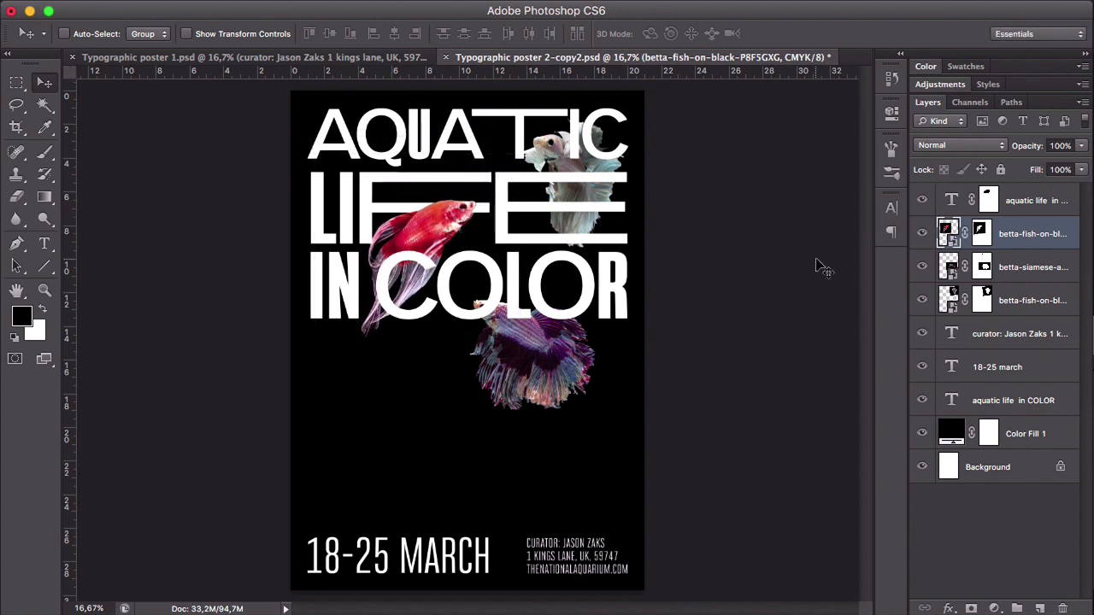
left_click(991, 205)
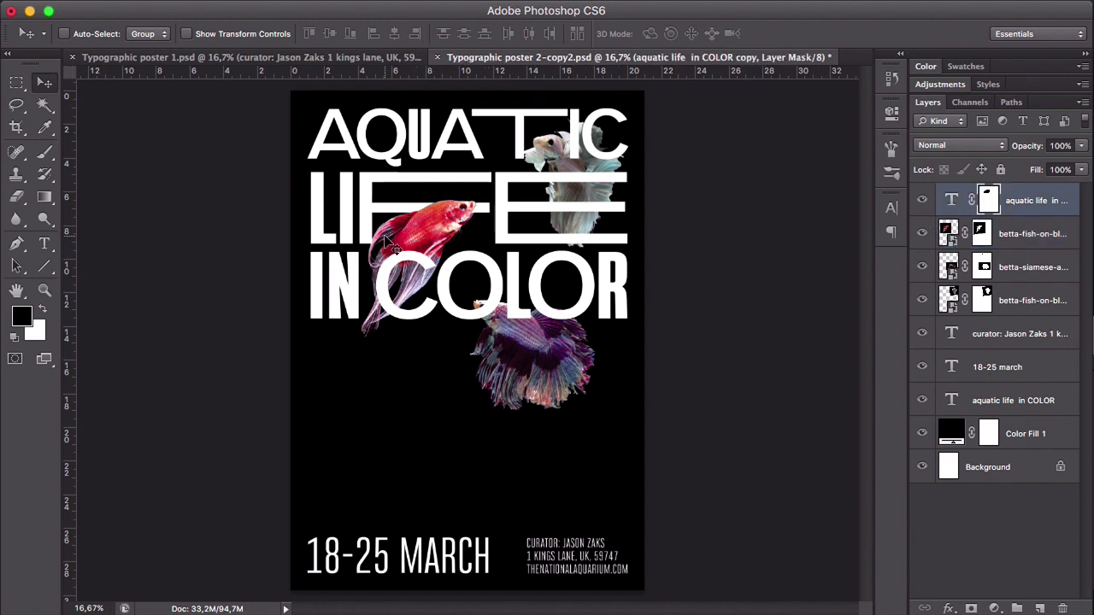
key("b")
mouse_move(373, 229)
left_mouse_down()
mouse_move(408, 209)
mouse_move(479, 214)
left_mouse_up()
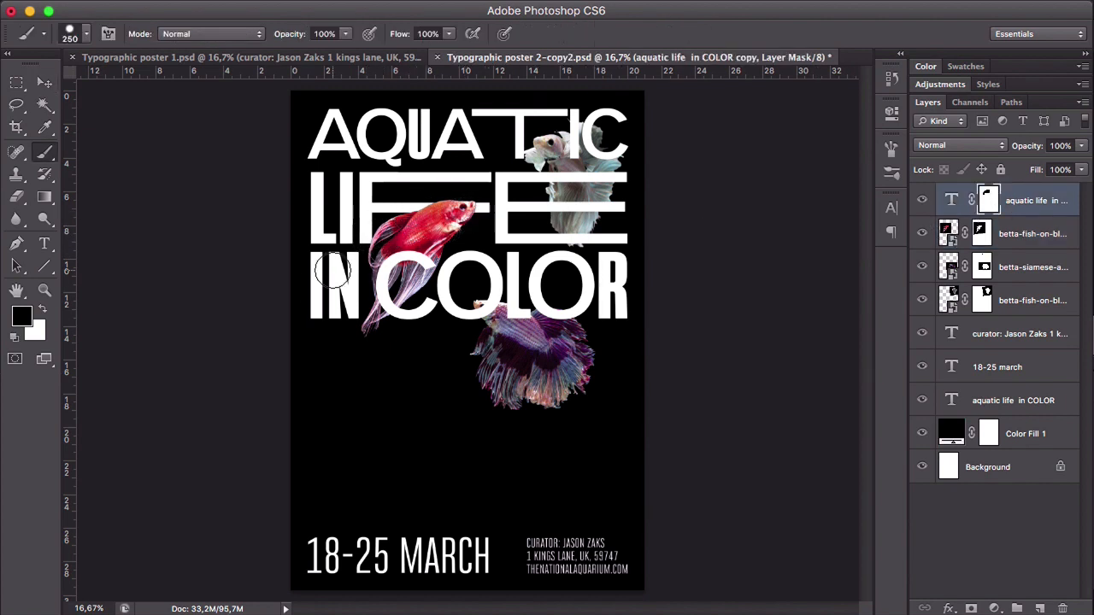
- Nudge the red fish slightly to the left
left_click(1025, 236)
key("v")
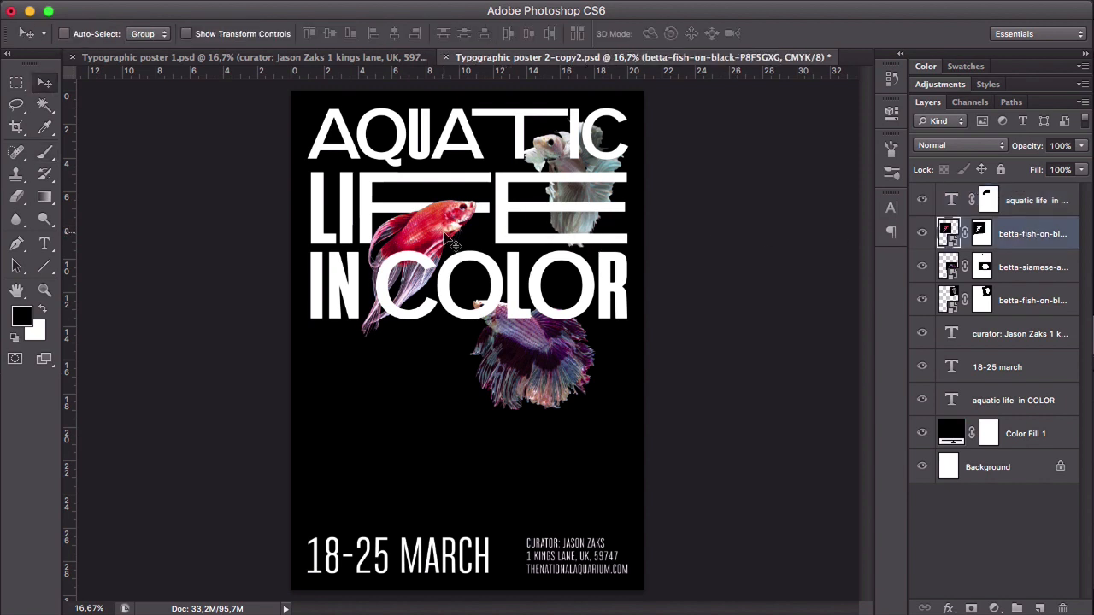
key("shift+Left")
key("shift+Left")
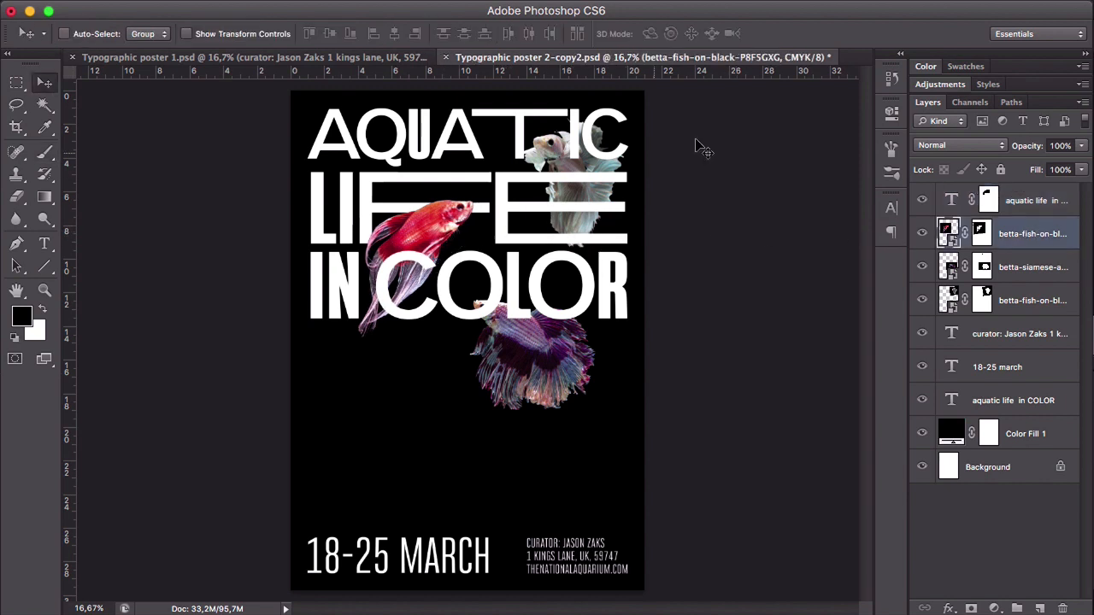
- Nudge the white fish slightly left and up so its head overlaps the "T" of "AQUATIC"
left_click(1023, 301)
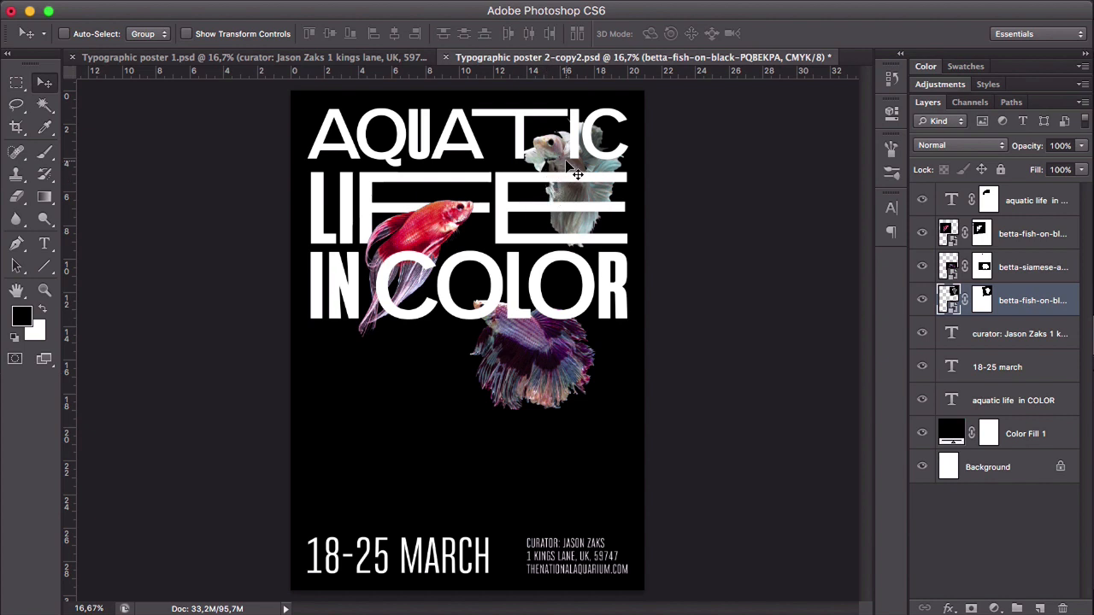
key("shift+Left")
key("shift+Left")
key("shift+Left")
key("shift+Left")
key("shift+Left")
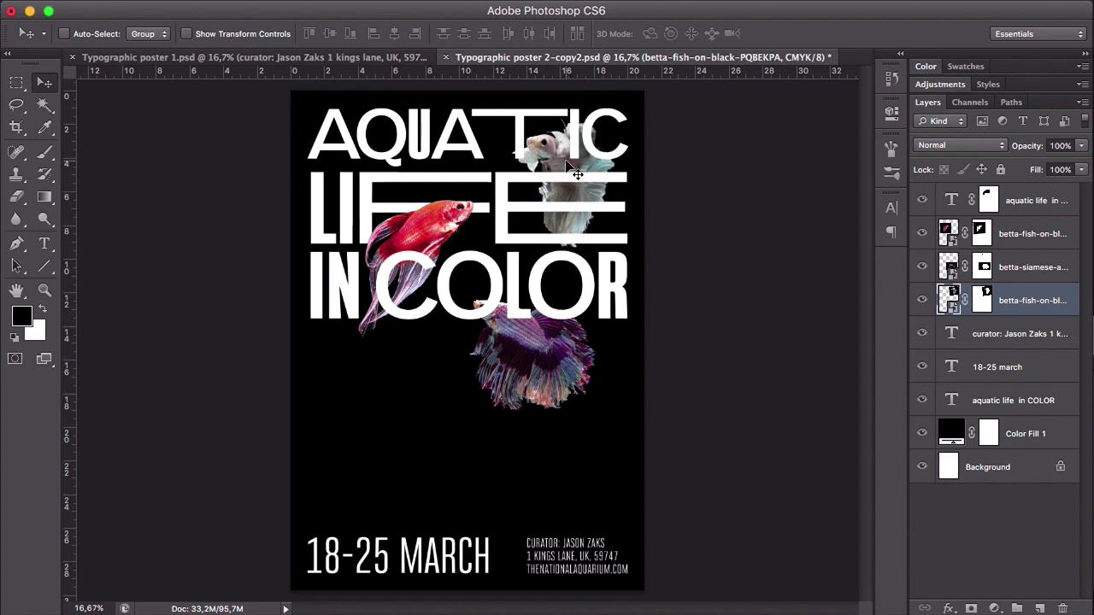
key("shift+Up")
key("shift+Up")
key("shift+Up")
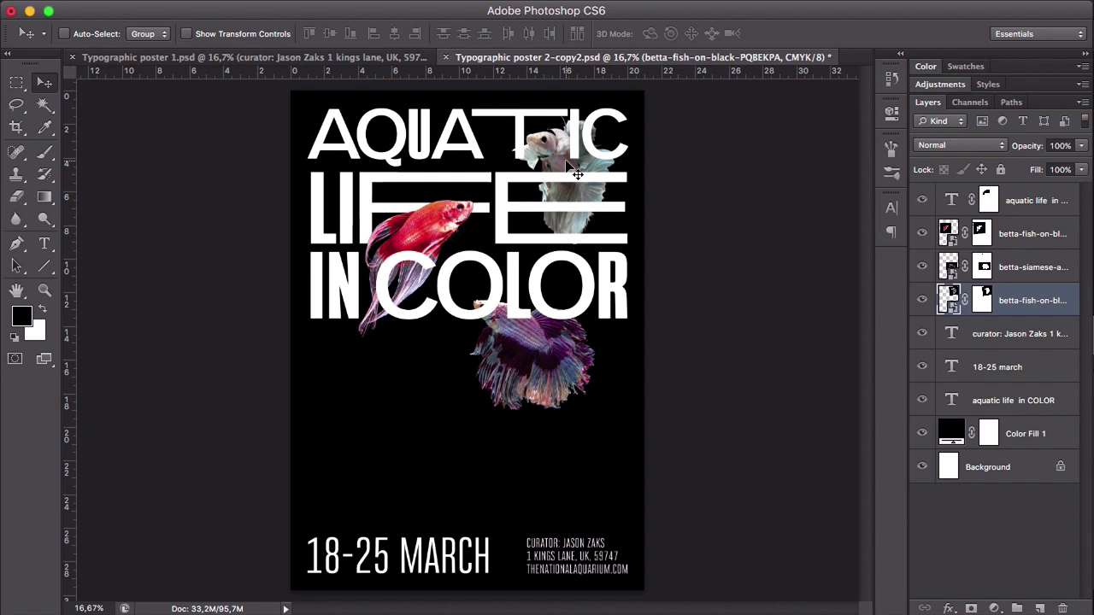
key("shift+Right")
key("shift+Down")
key("shift+Down")
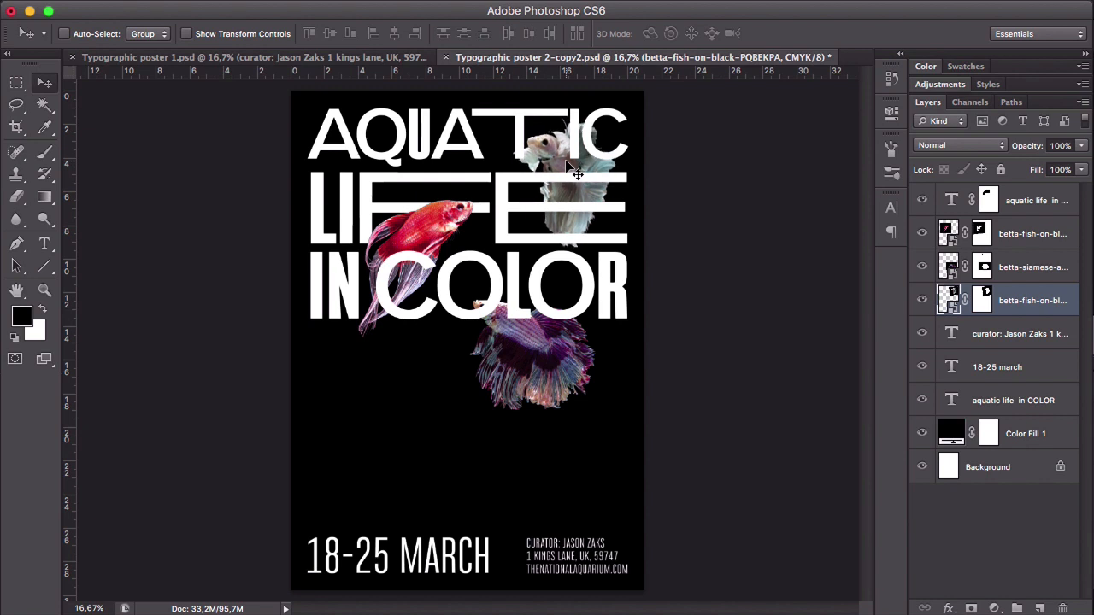
- On the title copy's mask, paint out the lettering over the white fish's head and upper fins
left_click(990, 201)
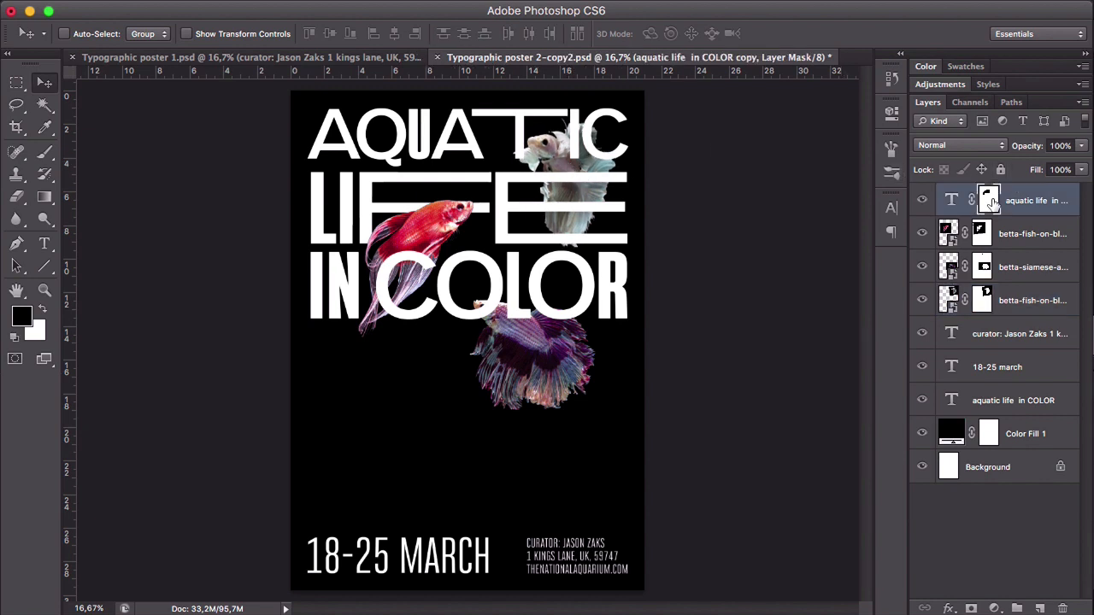
key("b")
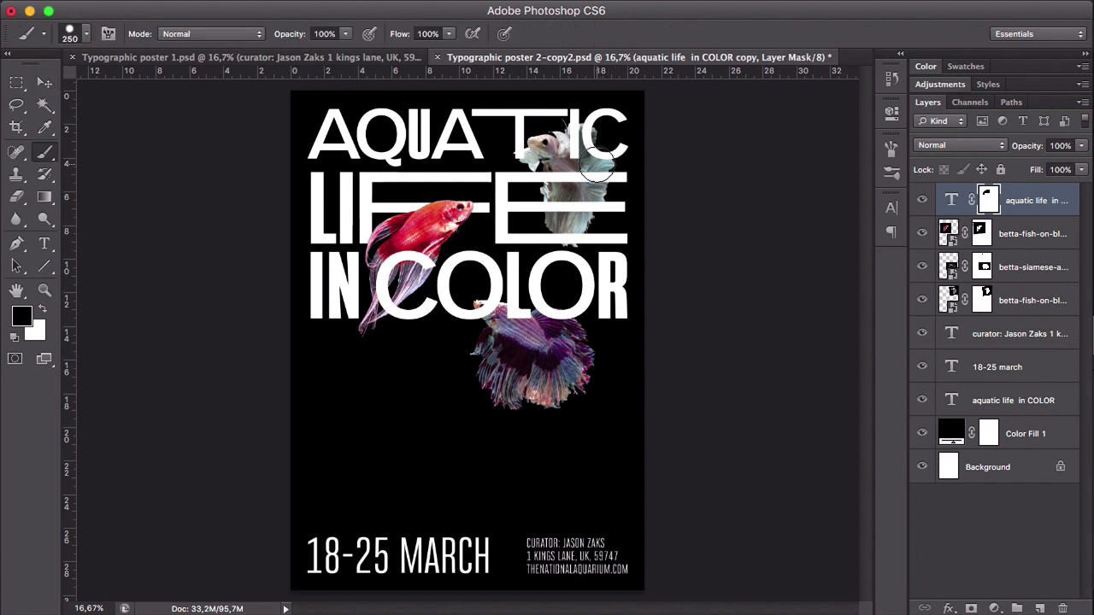
mouse_move(581, 141)
left_mouse_down()
mouse_move(613, 160)
mouse_move(546, 173)
mouse_move(606, 176)
mouse_move(526, 153)
mouse_move(582, 143)
mouse_move(598, 162)
mouse_move(593, 176)
mouse_move(557, 182)
left_mouse_up()
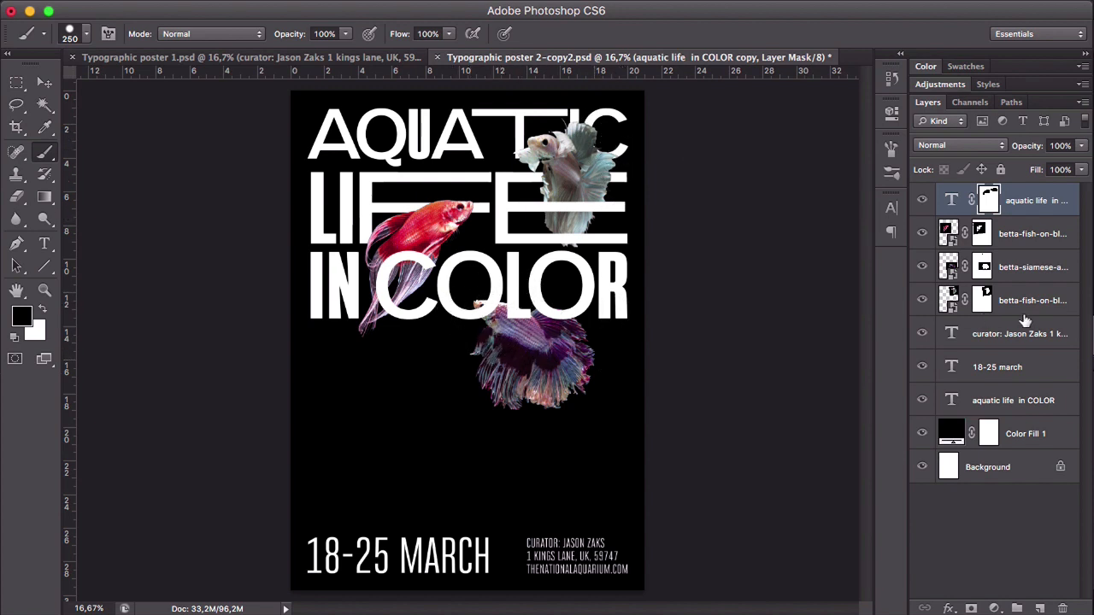
- On the title copy's mask, paint out the parts of "COLOR" that cover the purple fish's head and back
left_click(1031, 267)
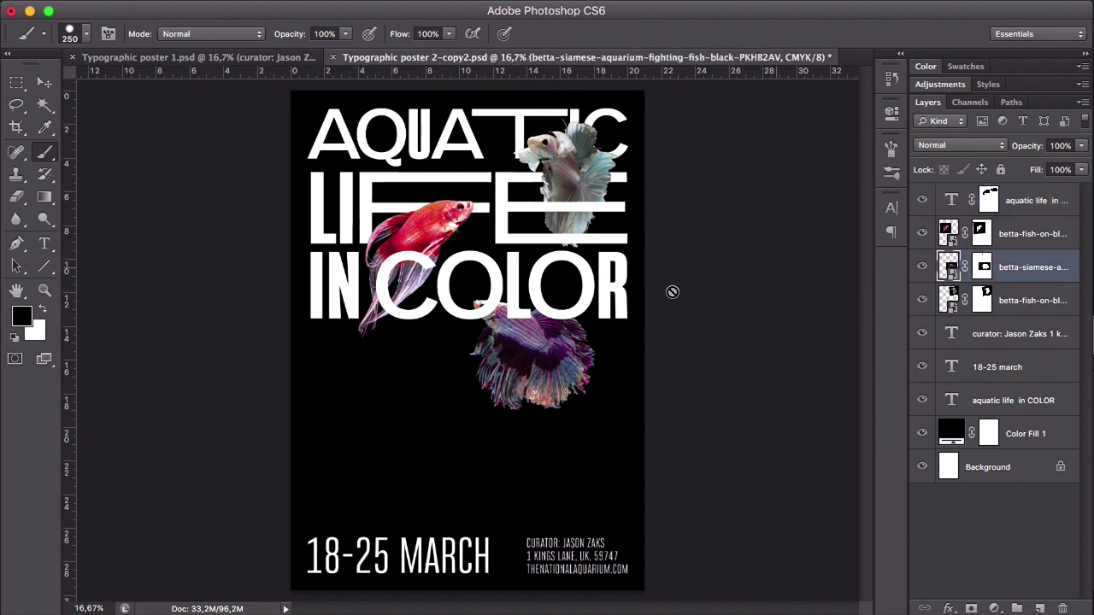
left_click(990, 208)
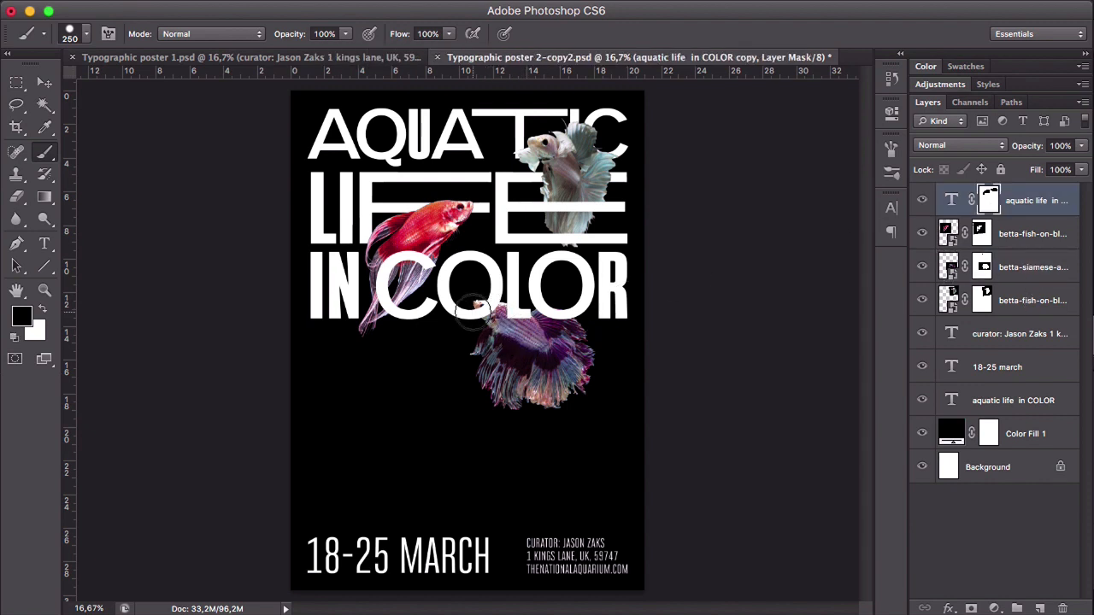
mouse_move(474, 313)
left_mouse_down()
mouse_move(569, 303)
mouse_move(574, 326)
mouse_move(501, 320)
mouse_move(480, 306)
mouse_move(533, 328)
mouse_move(571, 343)
left_mouse_up()
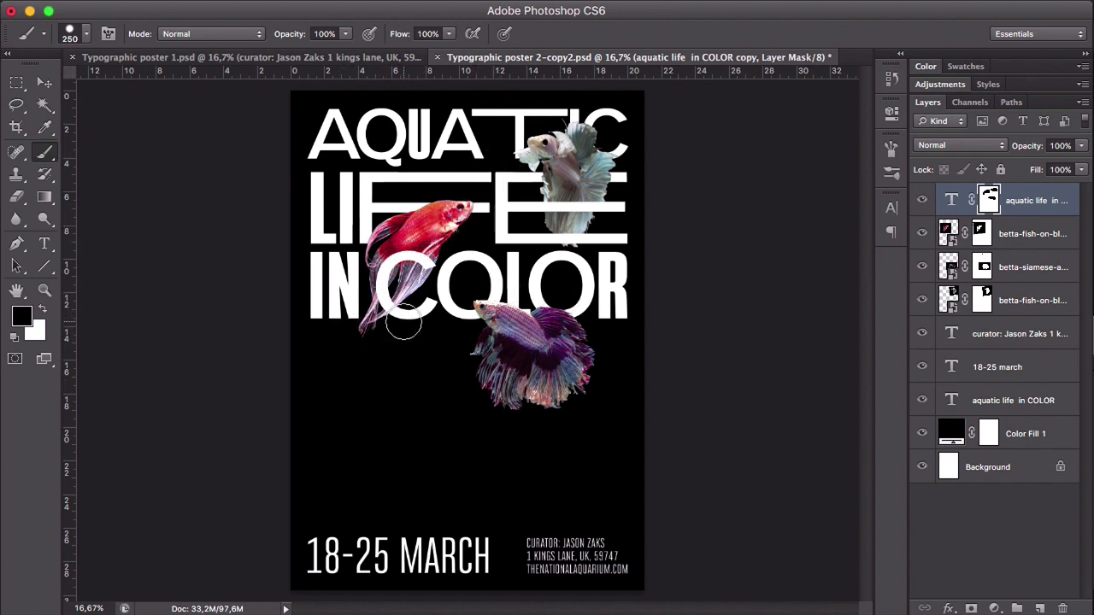
- From the Images folder in Finder, place the yellow-and-blue betta fish image into the poster at its default size
mouse_move(348, 612)
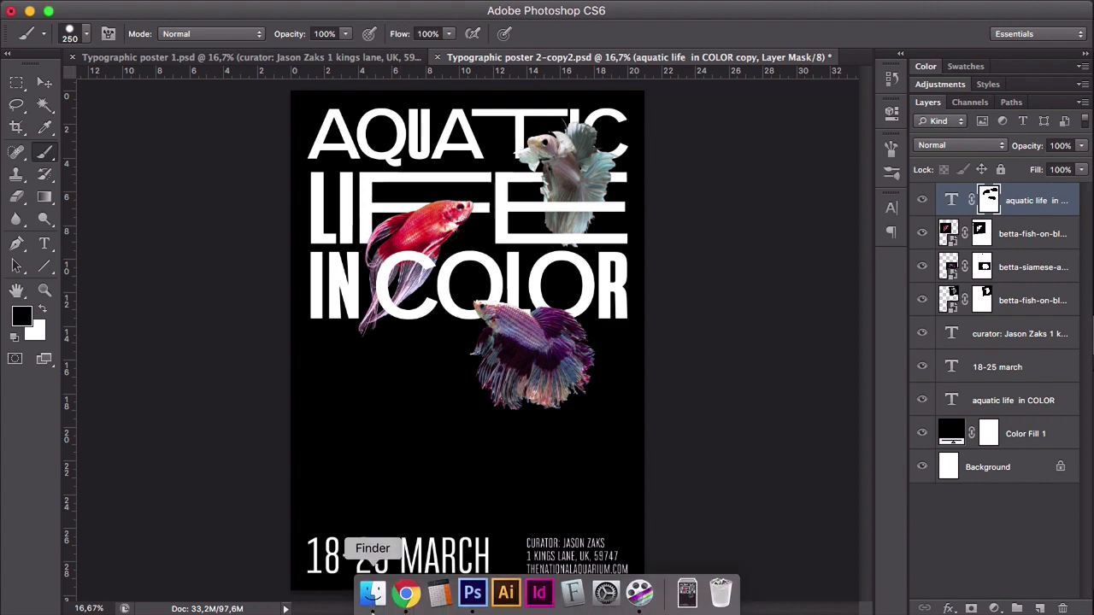
left_click(374, 596)
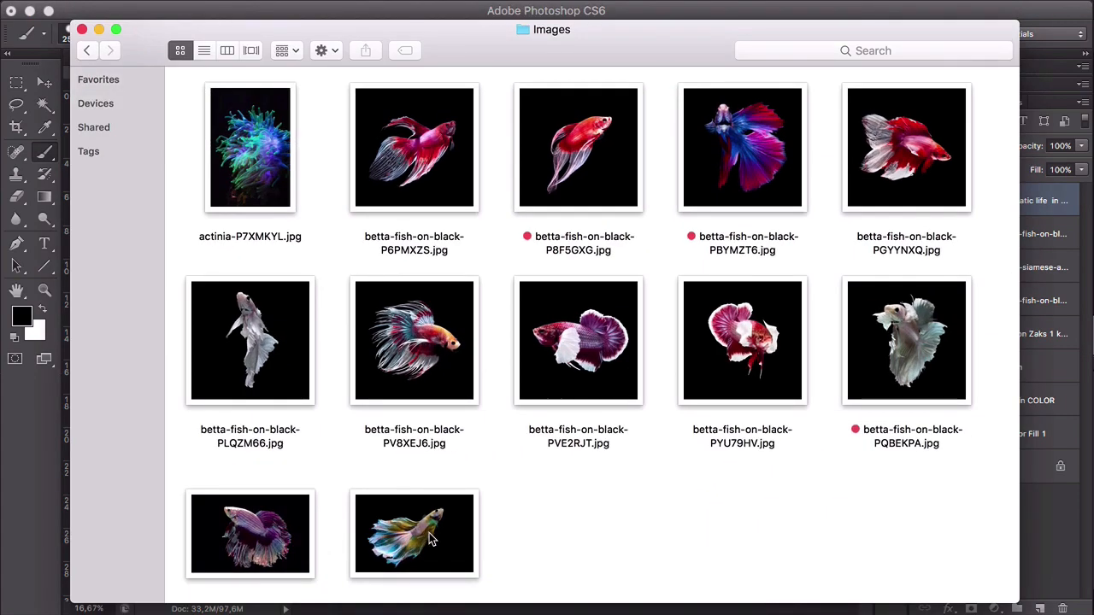
left_click_drag(467, 54, 685, 34)
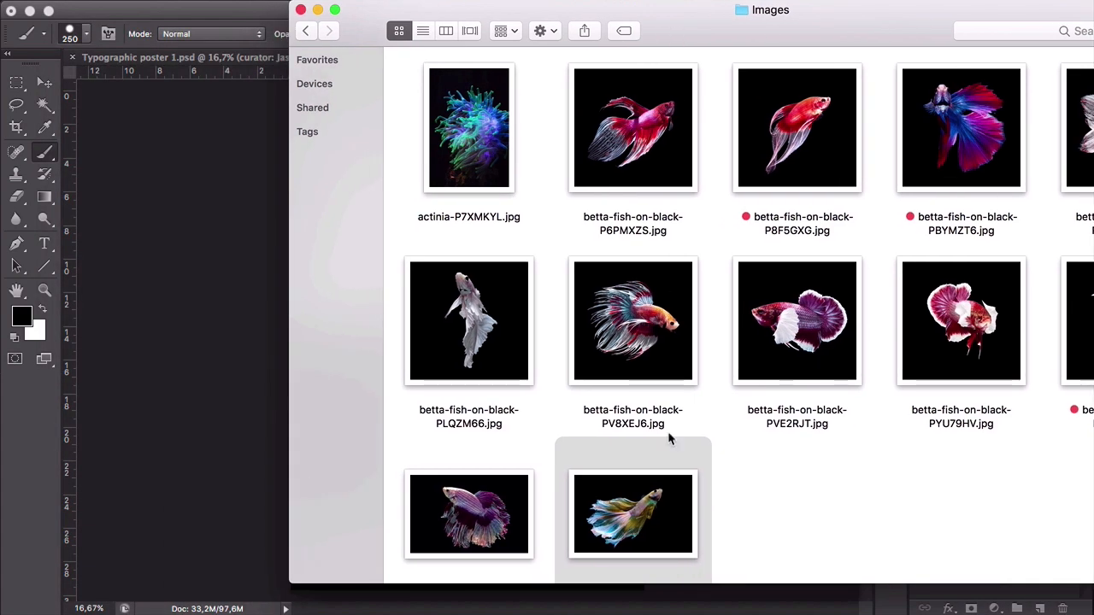
left_click_drag(657, 509, 210, 318)
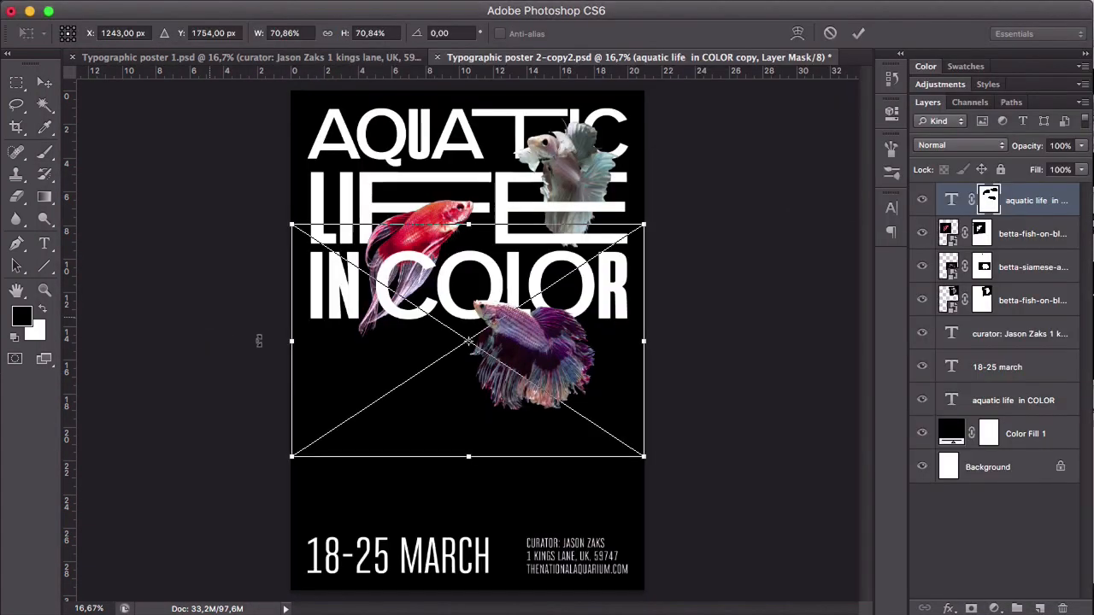
key("Return")
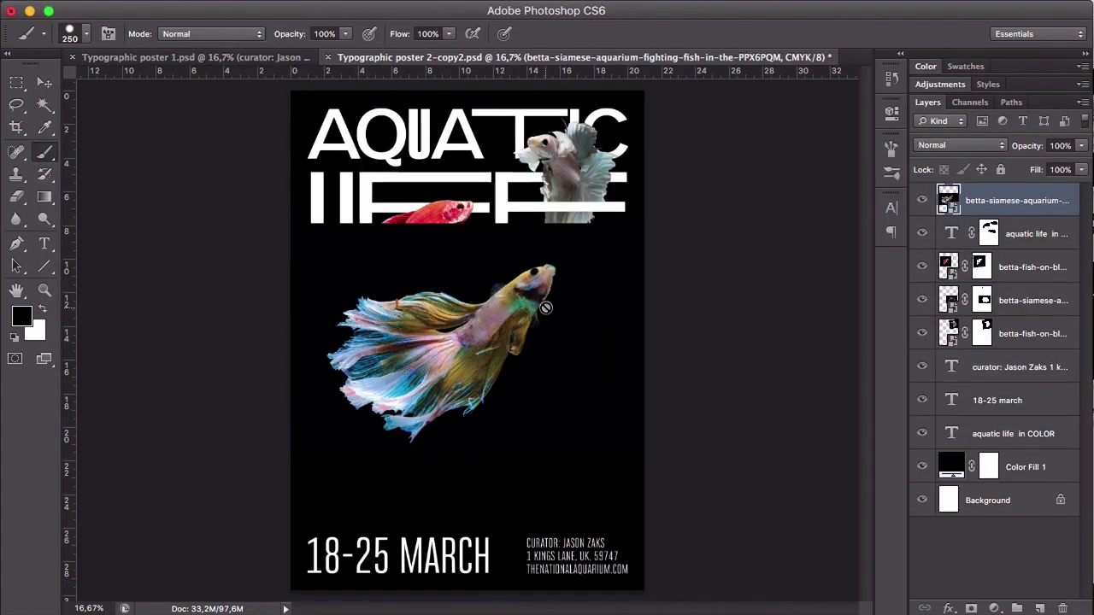
- Move the yellow-and-blue fish image down below the title, and compare the layout with that layer hidden and shown
left_click_drag(542, 297, 567, 348)
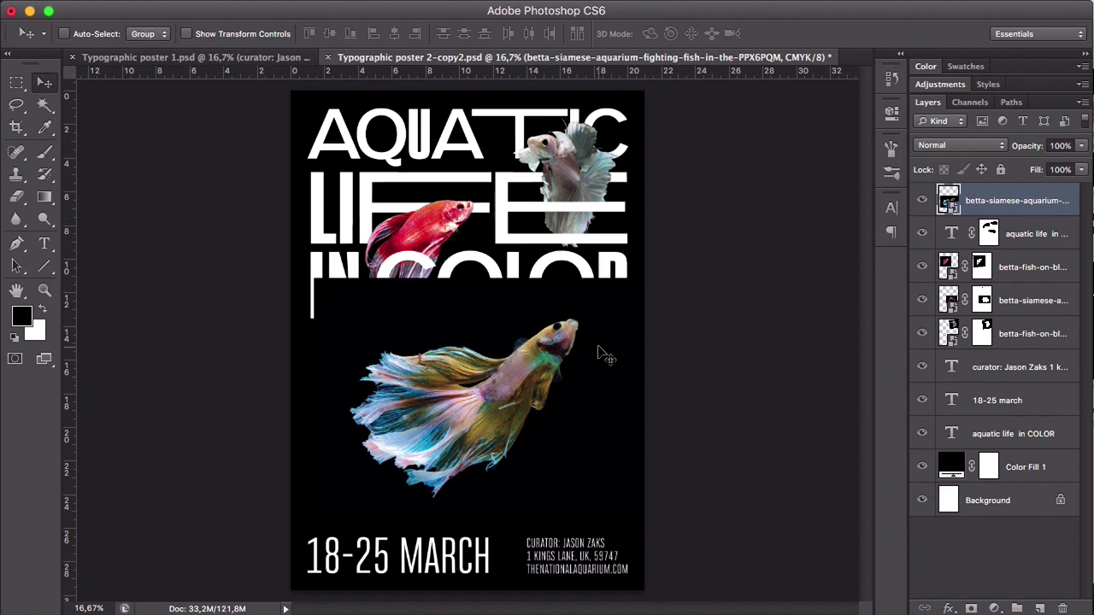
left_click_drag(598, 348, 588, 343)
left_click(922, 200)
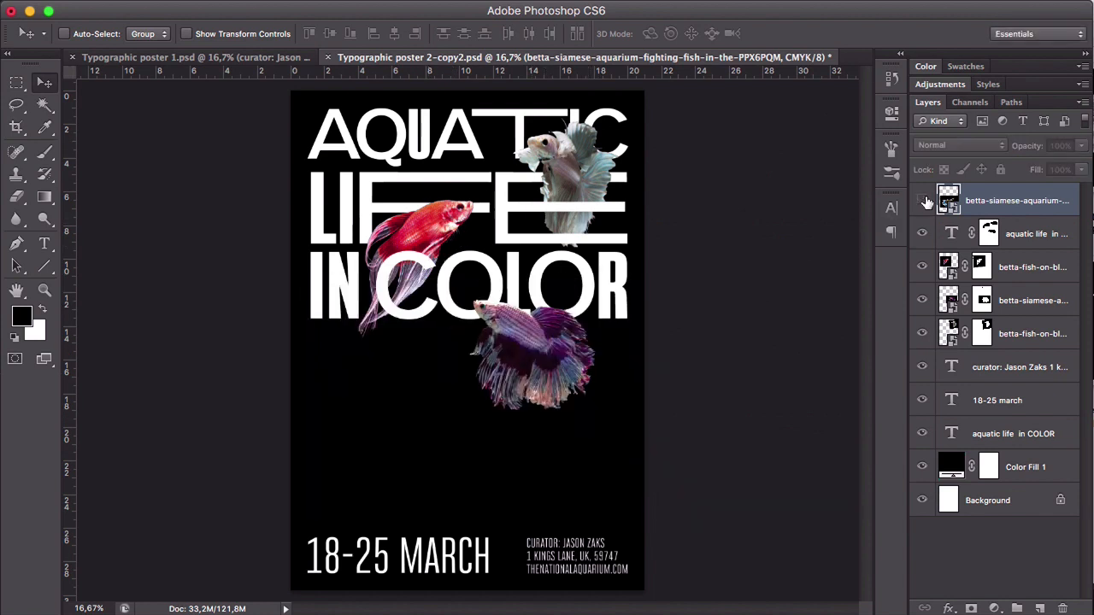
left_click(922, 200)
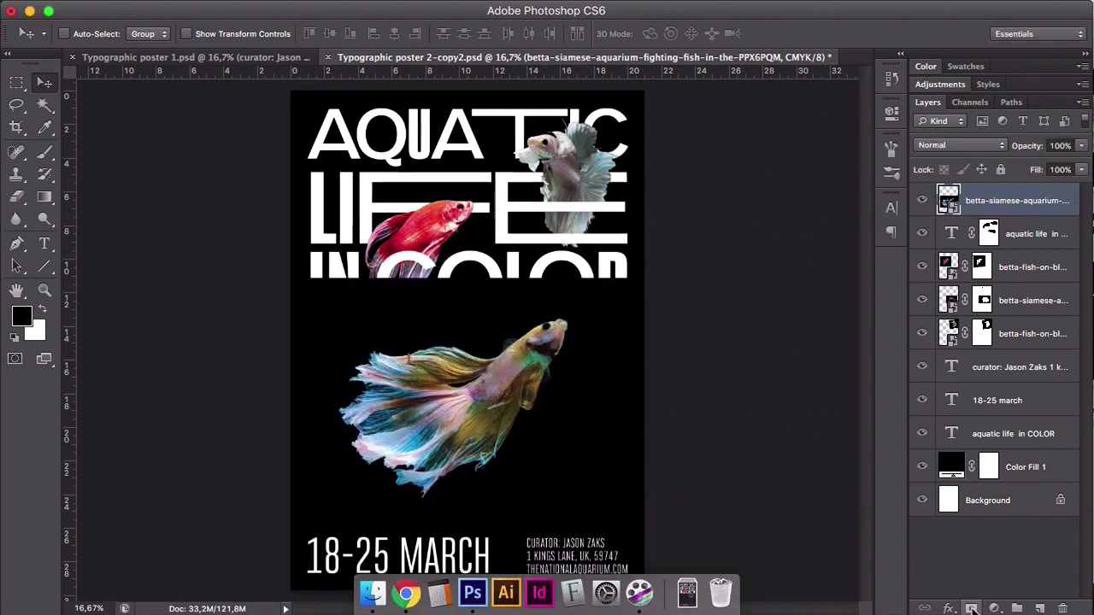
- Add a layer mask to the yellow-and-blue fish image and mask out its black background using a Magic Wand selection
left_click(972, 608)
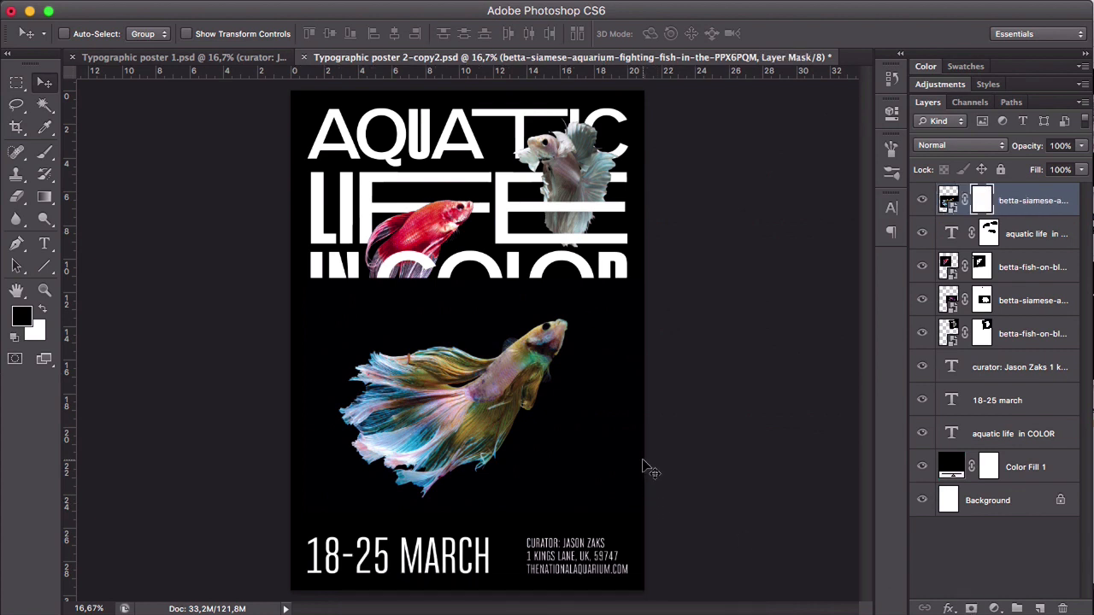
key("b")
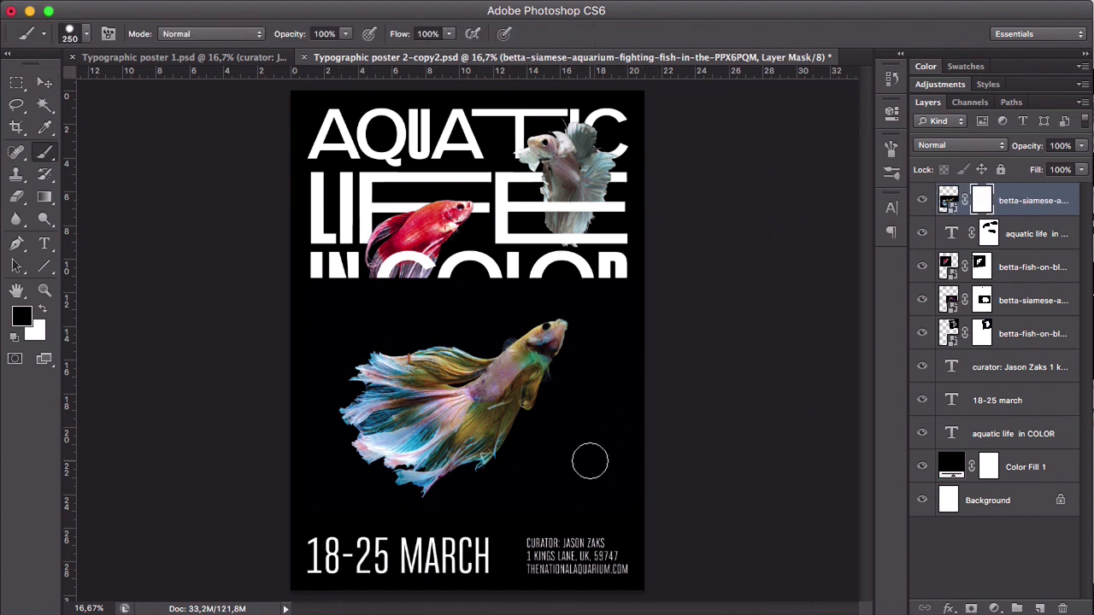
left_click(47, 107)
left_click(430, 312)
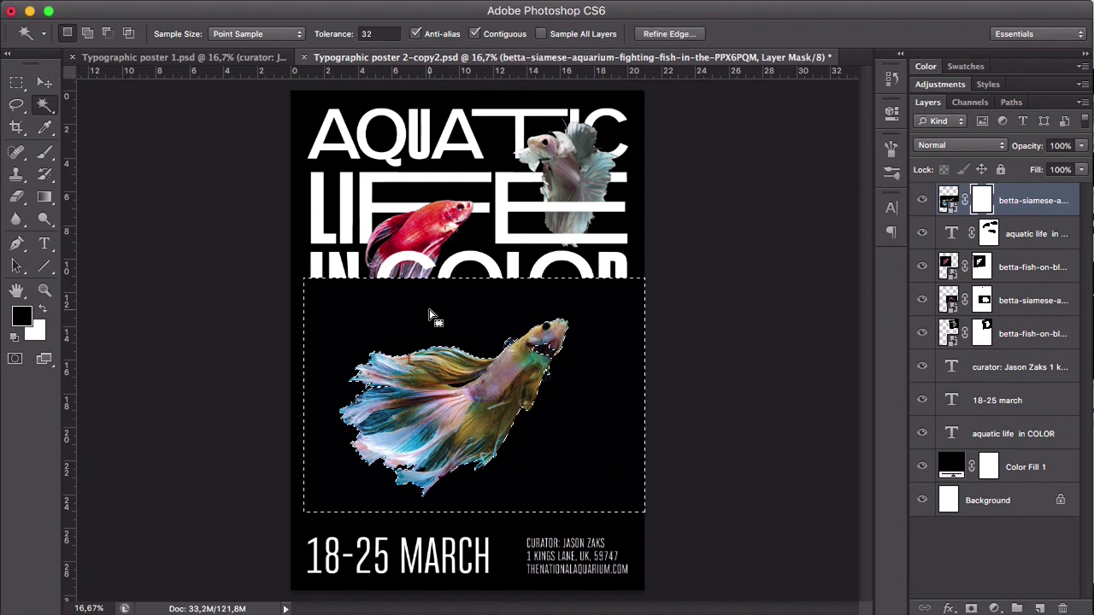
key("alt+BackSpace")
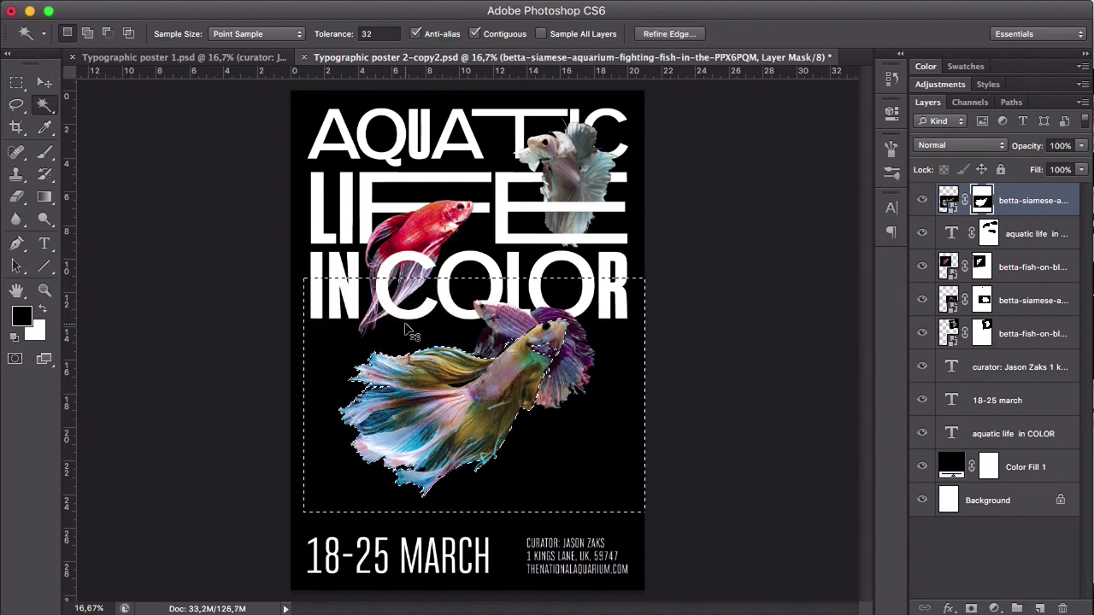
key("ctrl+d")
- Move the yellow-and-blue fish slightly up toward "COLOR" and hide the purple fish layer
key("v")
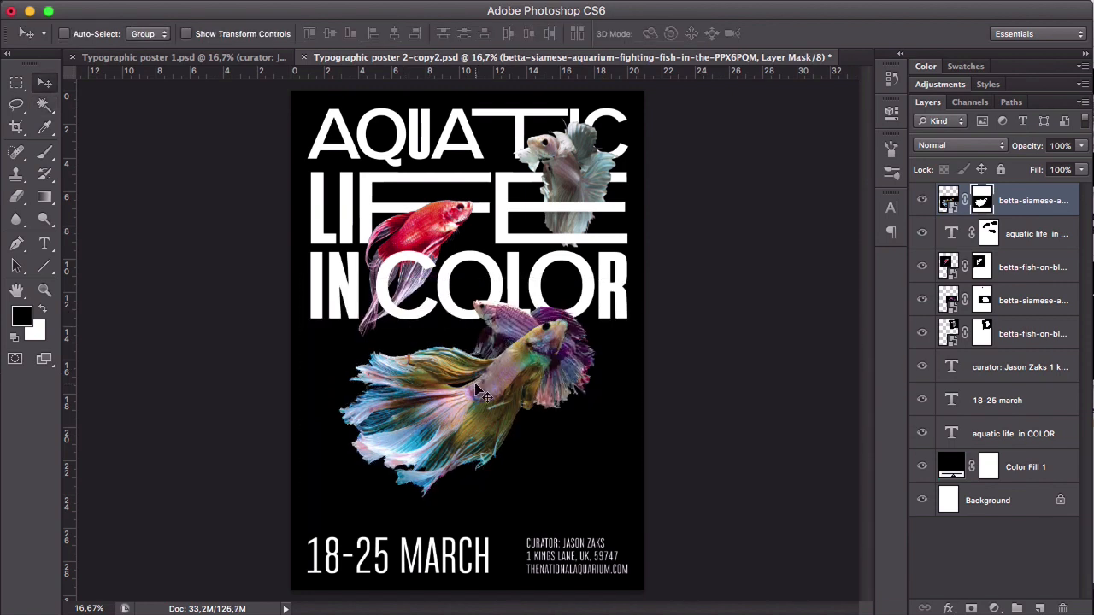
left_click_drag(500, 405, 512, 393)
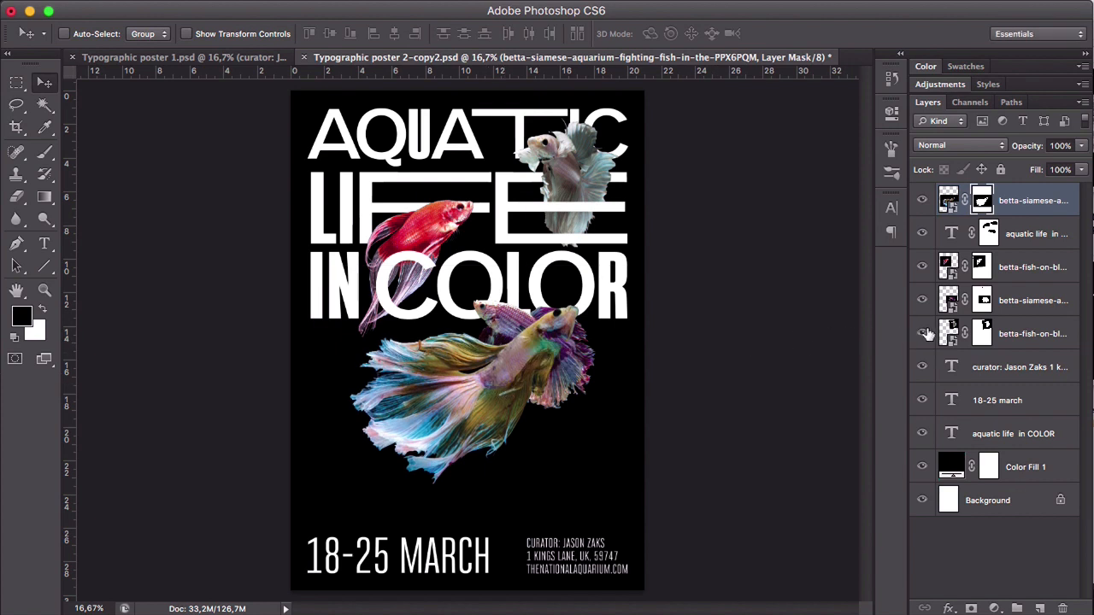
left_click(923, 301)
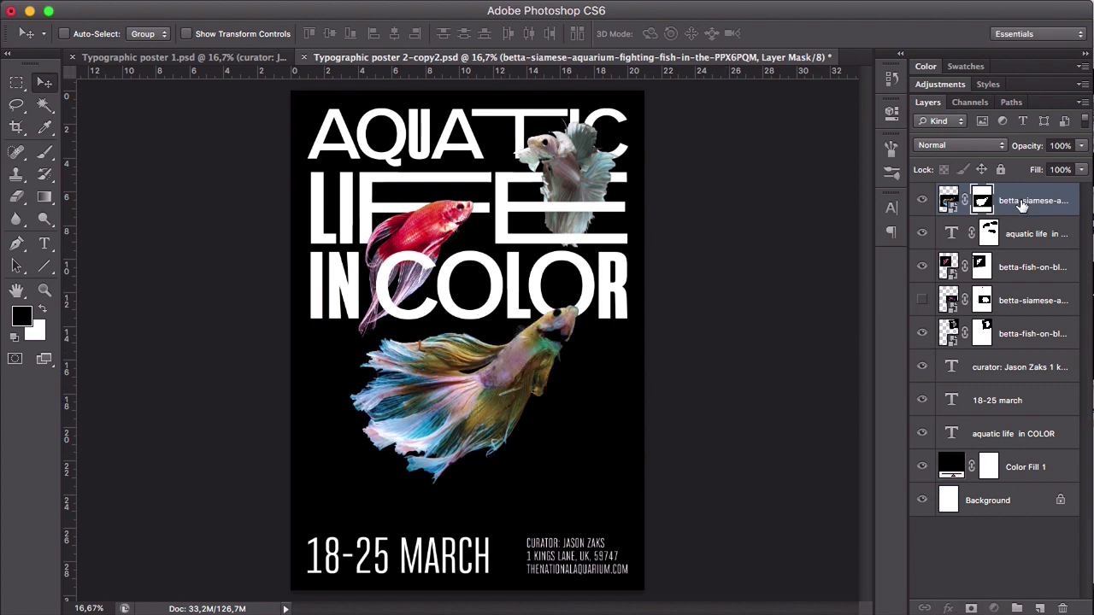
- Restack the yellow-and-blue fish layer beneath the title copy and red fish layers, and scale the fish down proportionally about its centre
left_click_drag(1022, 203, 984, 278)
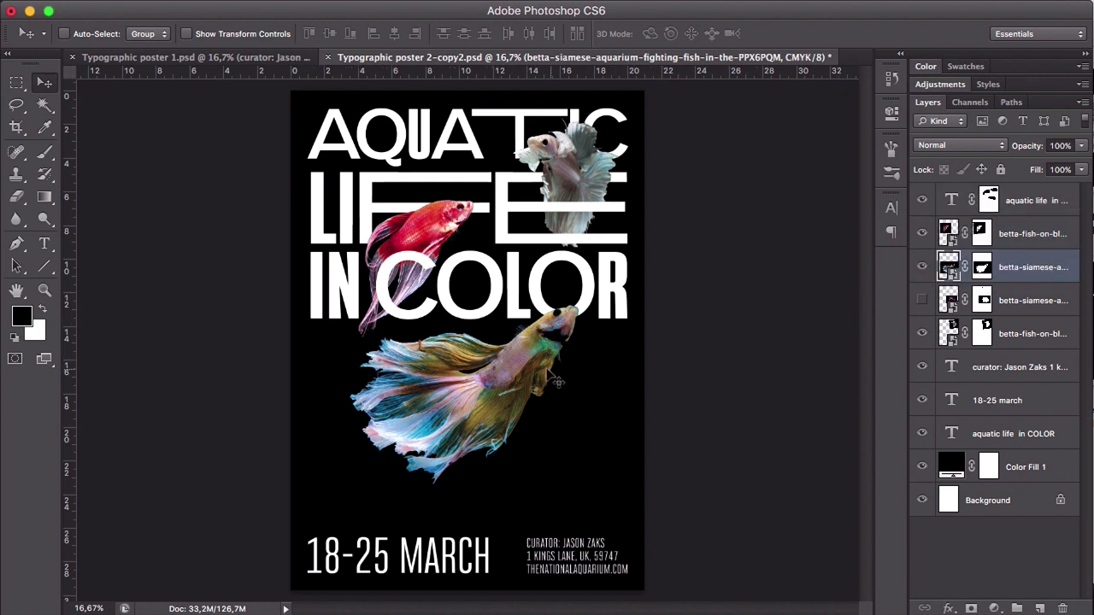
mouse_move(529, 366)
left_mouse_down()
mouse_move(525, 374)
mouse_move(528, 366)
left_mouse_up()
key("super+t")
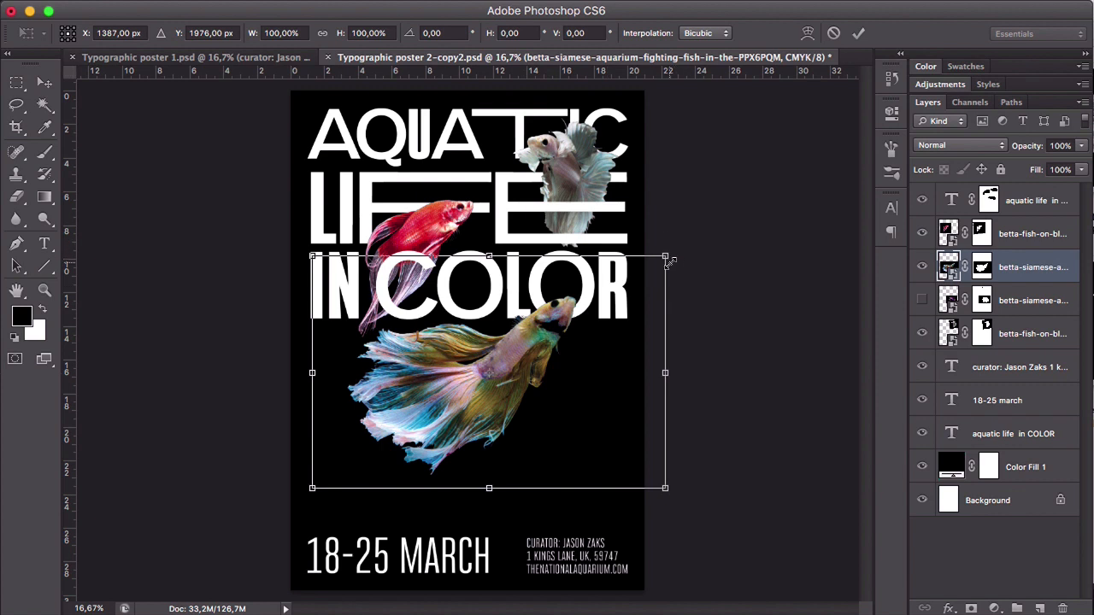
left_click_drag(664, 258, 617, 284)
key("Return")
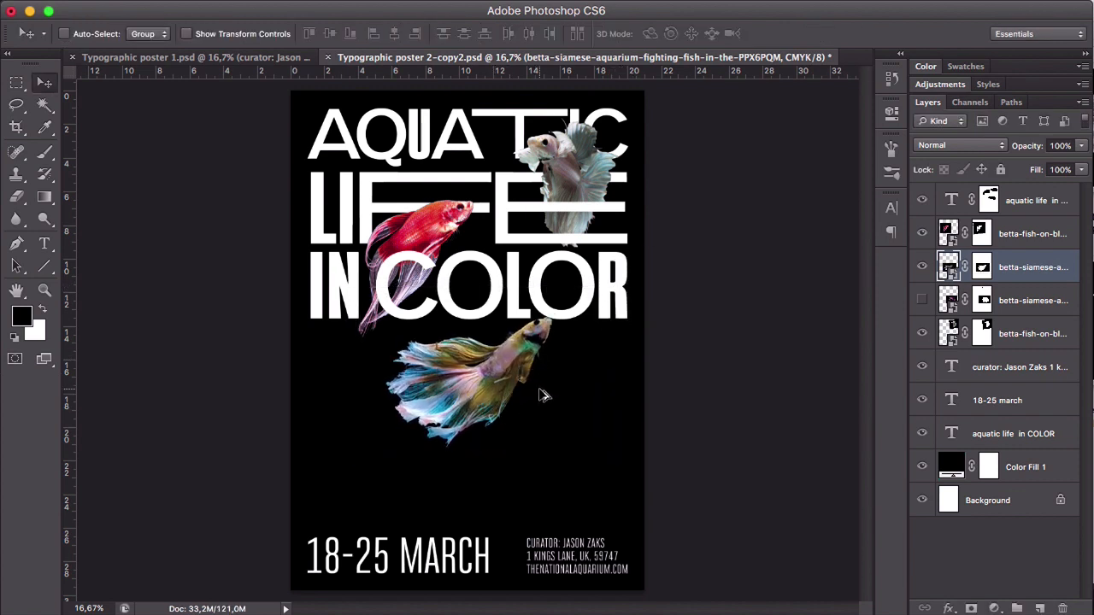
- Rotate the yellow-and-blue fish counter-clockwise and position it so its head overlaps the last O of "COLOR"
key("super+t")
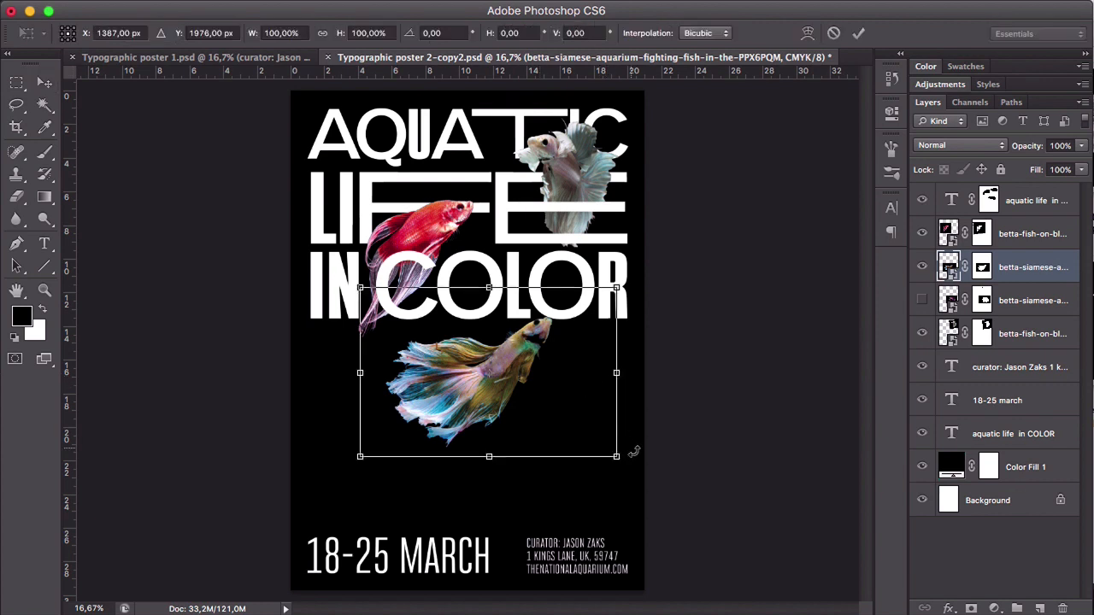
left_click_drag(633, 473, 659, 447)
left_click_drag(482, 388, 517, 361)
key("Return")
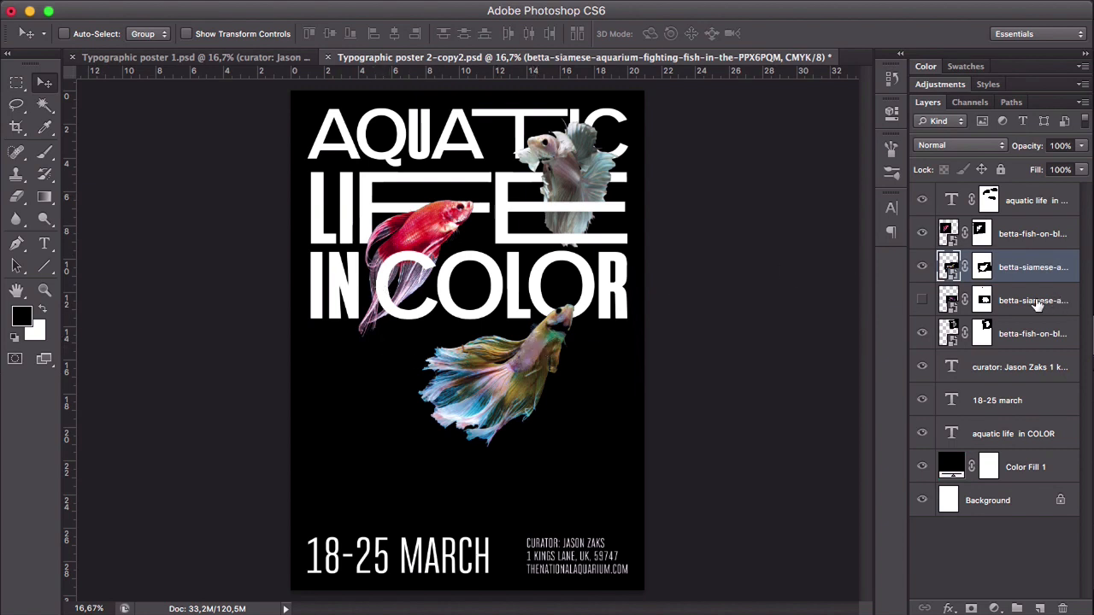
- Delete the hidden purple fish layer and reselect the yellow-and-blue fish layer
left_click_drag(1036, 305, 1062, 608)
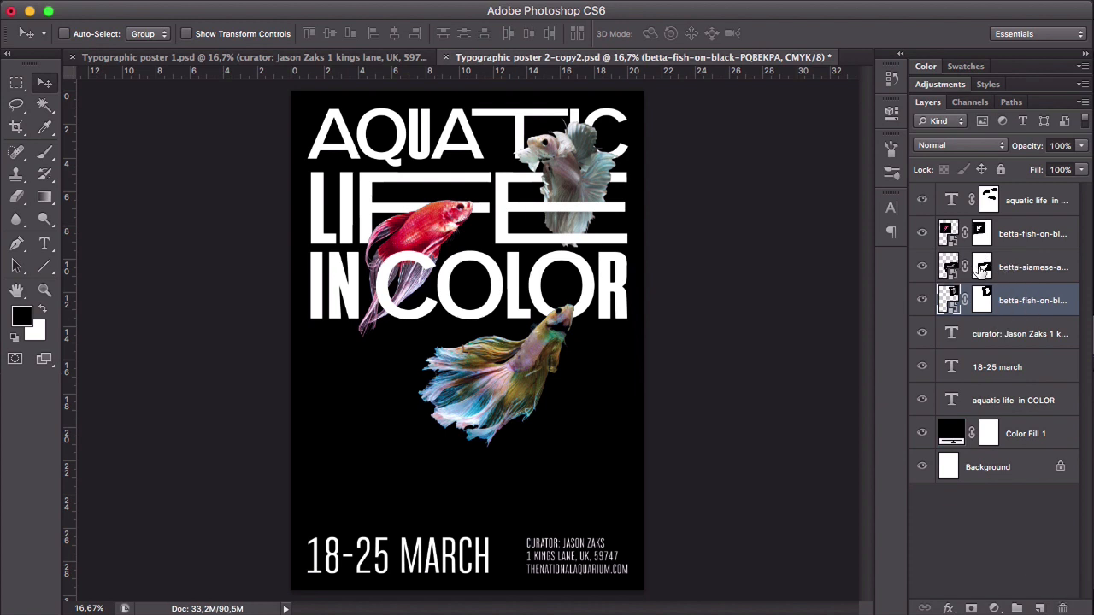
left_click(1012, 269)
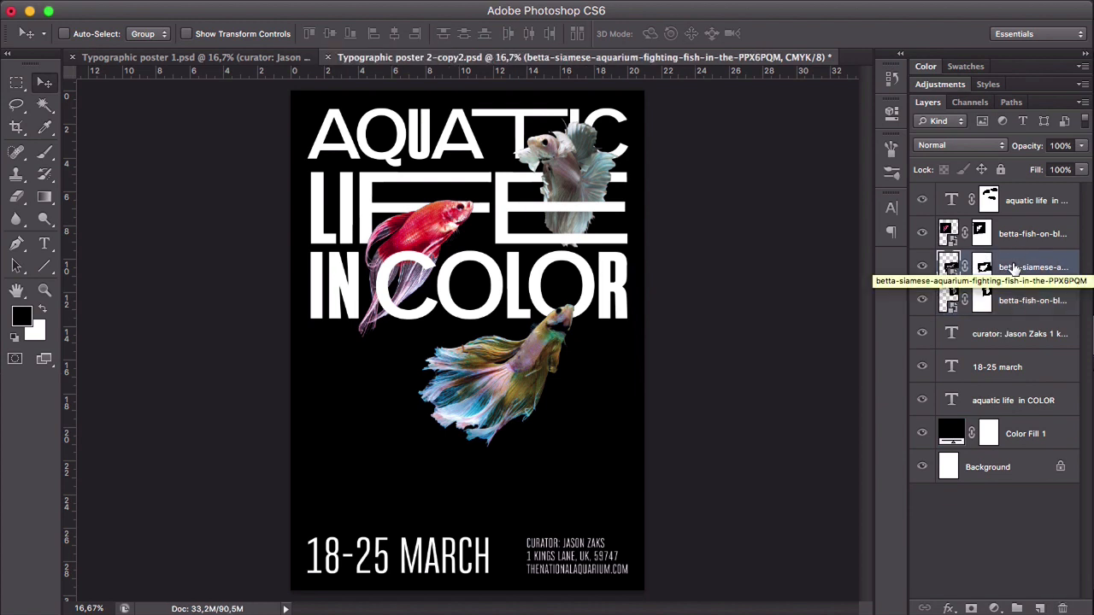
- On the yellow-and-blue fish's mask, paint with white to restore the missing dark area under the jaw and around the front fin
key("z")
left_click(554, 328)
left_click(554, 328)
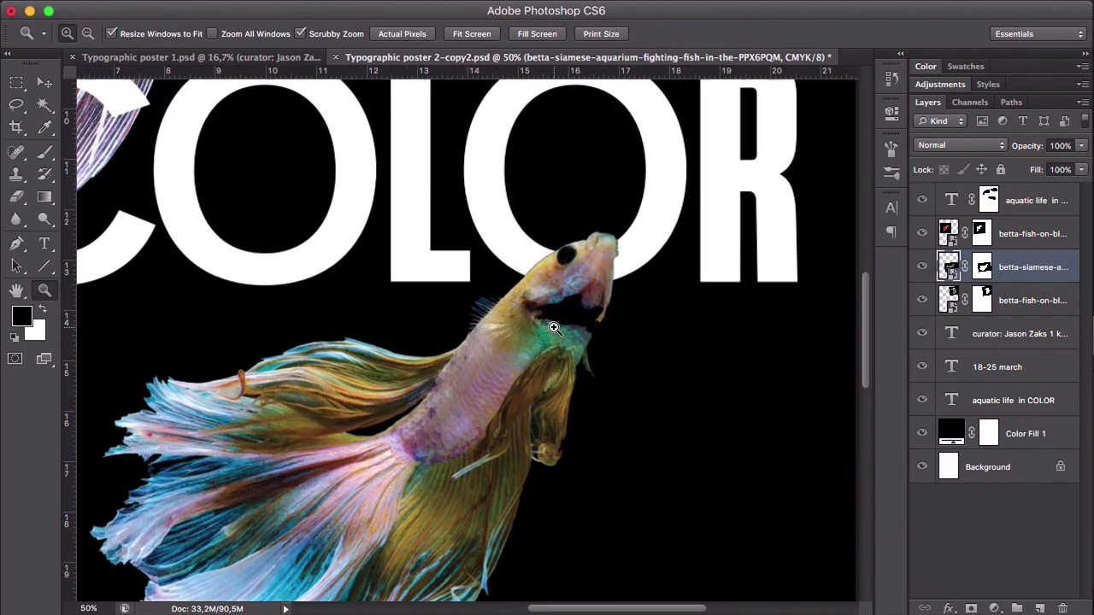
left_click(554, 328)
left_click(554, 328)
key("b")
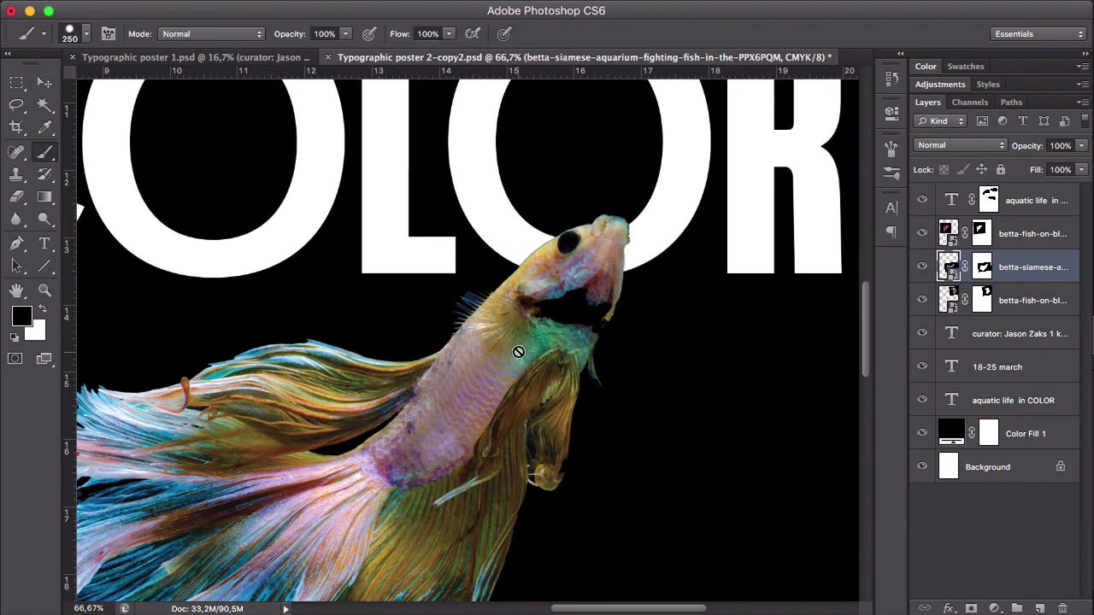
left_click(990, 270)
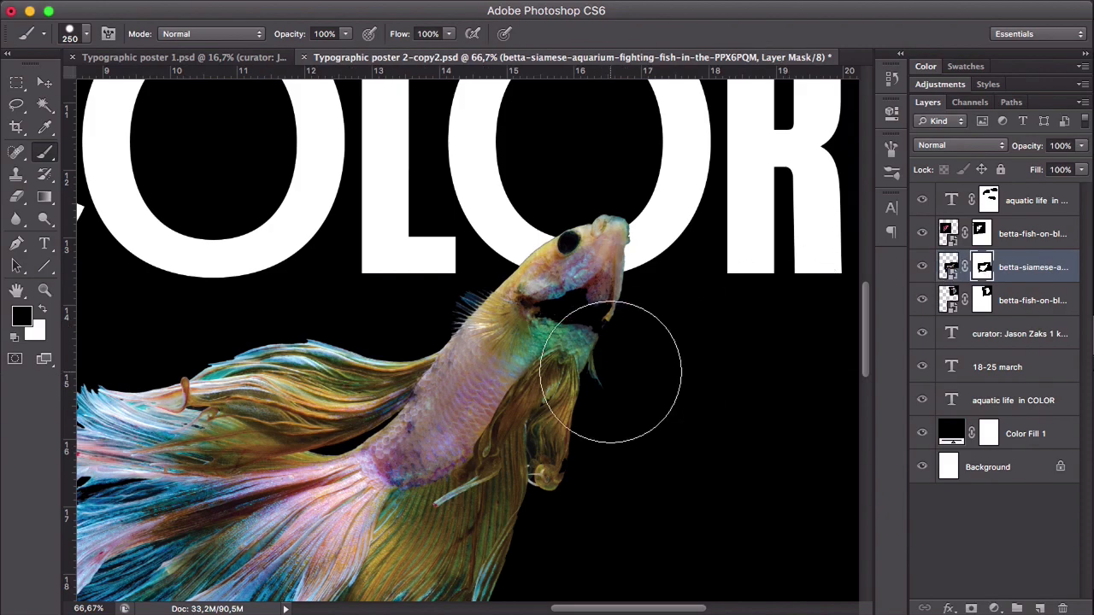
key("bracketleft")
key("bracketleft")
key("bracketleft")
key("bracketleft")
key("bracketleft")
key("x")
left_click_drag(557, 321, 590, 317)
left_click_drag(572, 413, 603, 390)
- On the yellow-and-blue fish's mask, paint with a small black brush to clean the edges of the head and snout
key("z")
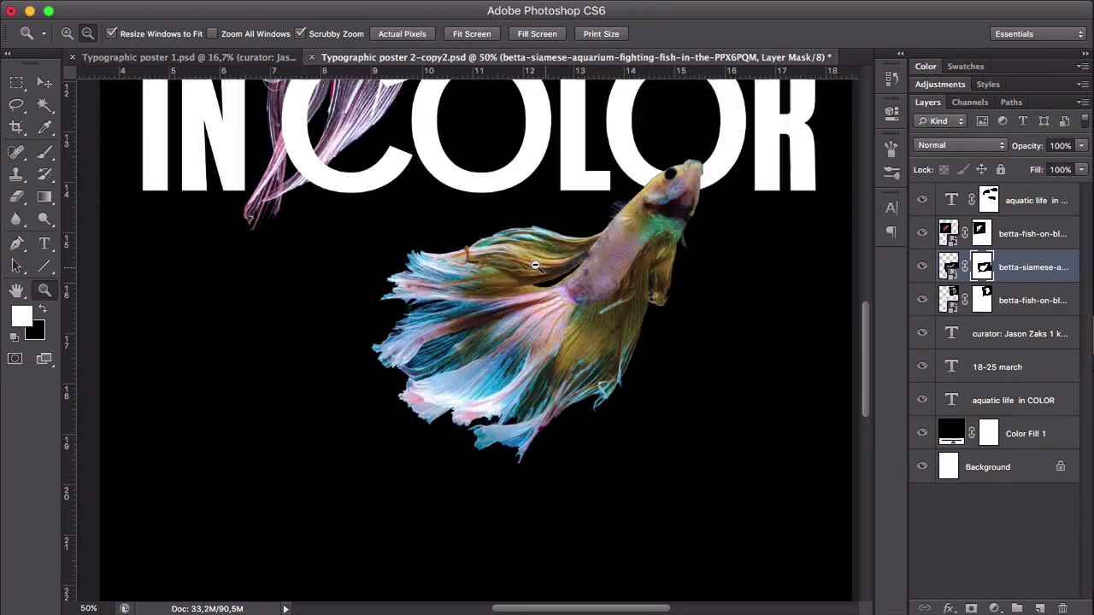
left_click(680, 175)
key("b")
key("bracketleft")
key("bracketleft")
key("bracketleft")
key("bracketleft")
key("bracketleft")
key("bracketleft")
key("bracketleft")
key("bracketleft")
key("bracketleft")
key("bracketleft")
left_click(414, 355)
key("super+z")
key("x")
left_click_drag(433, 337, 528, 268)
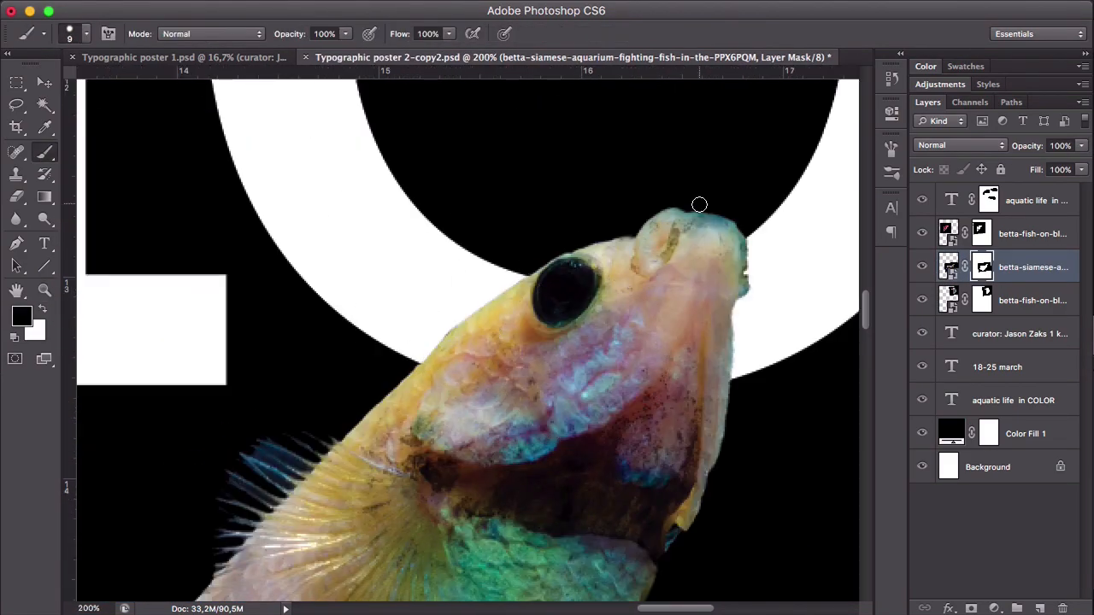
left_click_drag(754, 239, 754, 298)
key("z")
left_click(388, 298, "alt")
left_click(388, 298, "alt")
key("v")
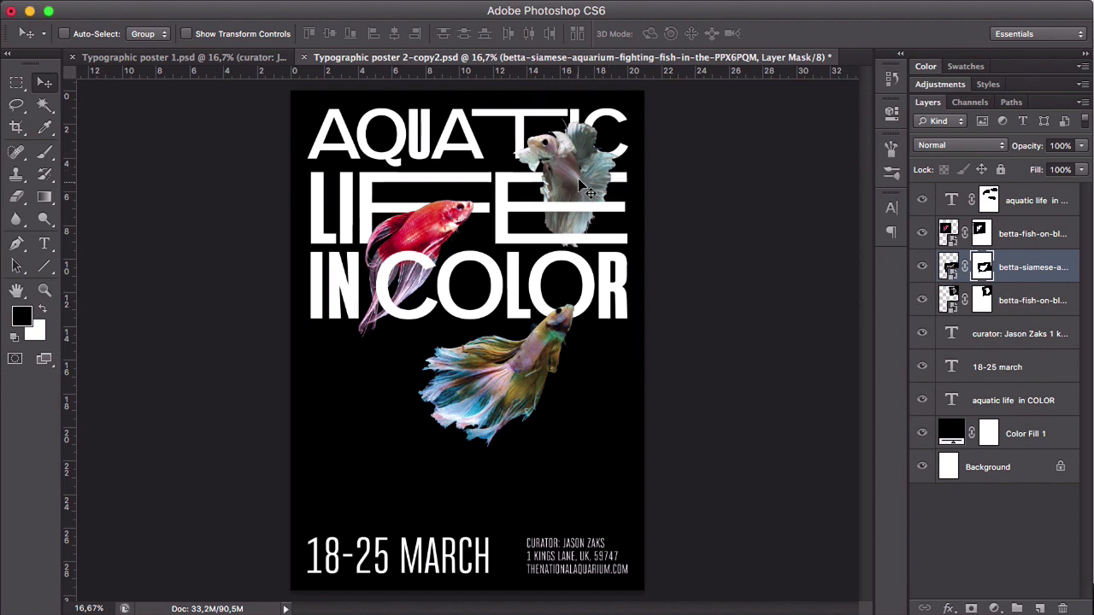
- Add a Hue/Saturation adjustment above the white fish layer with Hue -42, Saturation -3 and Lightness -3
left_click(1030, 303)
left_click(923, 300)
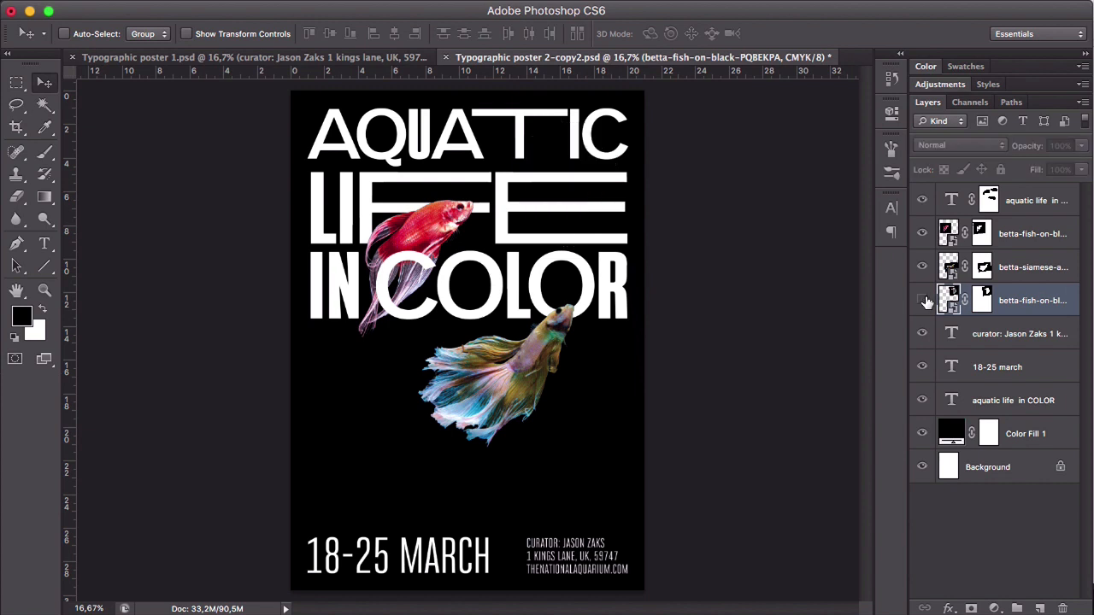
left_click(923, 301)
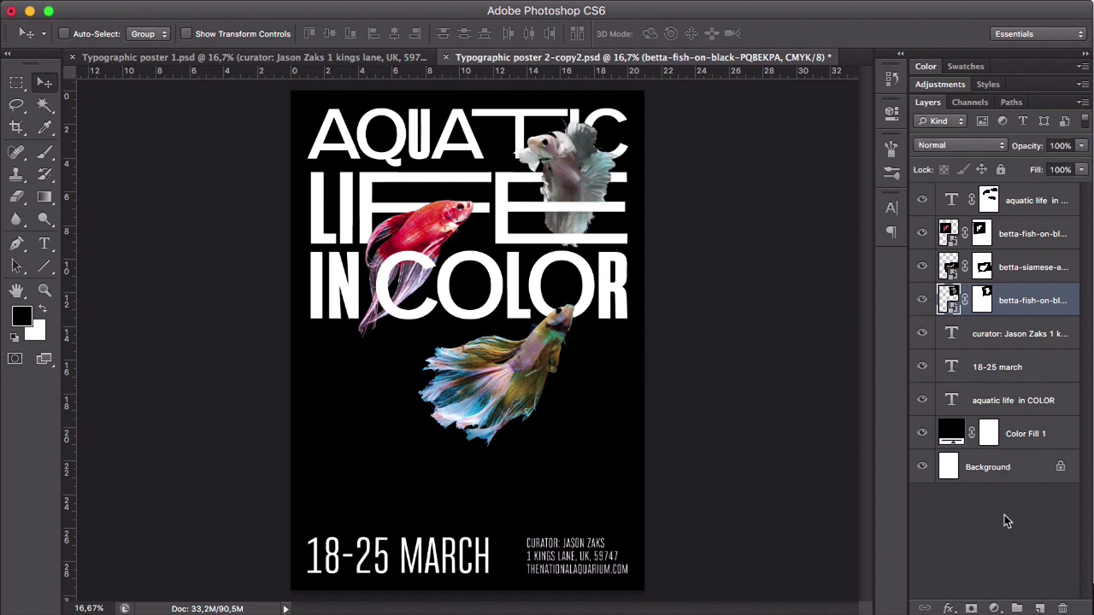
left_click(996, 608)
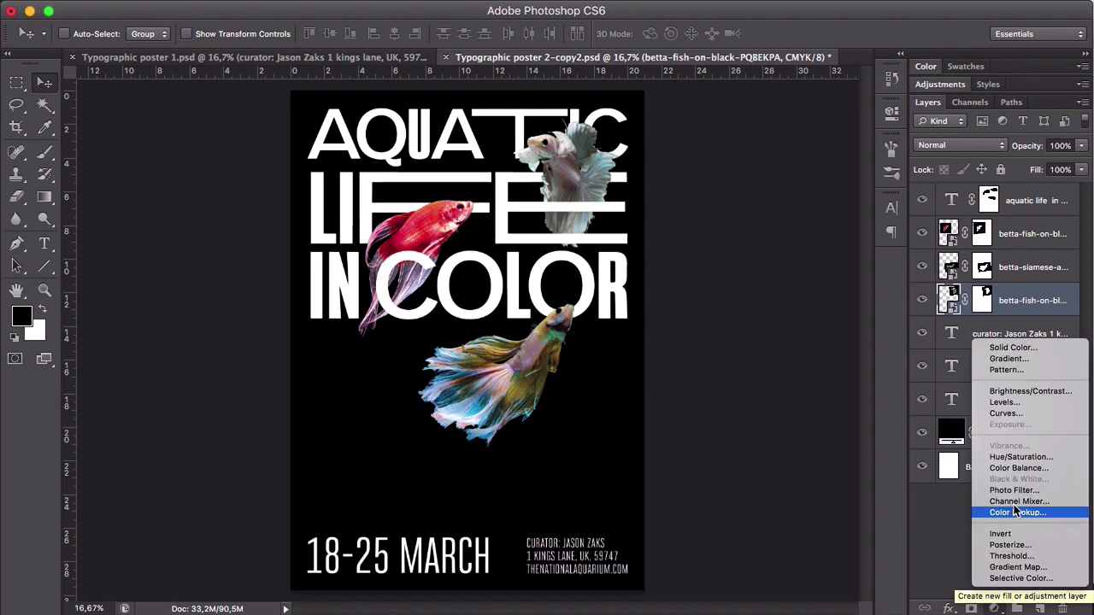
left_click(1020, 457)
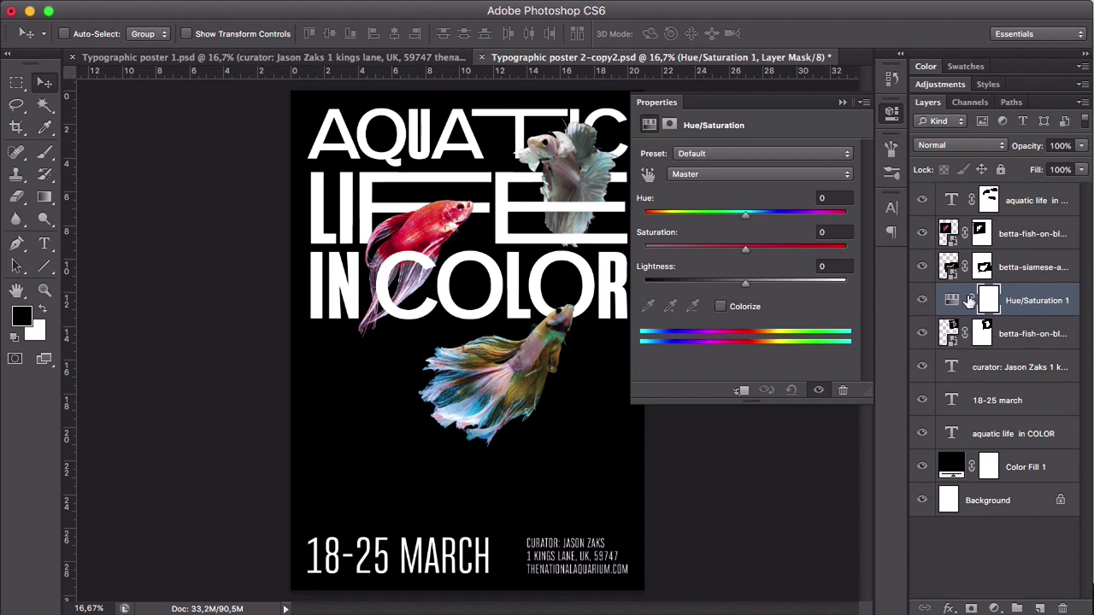
left_click_drag(745, 214, 743, 287)
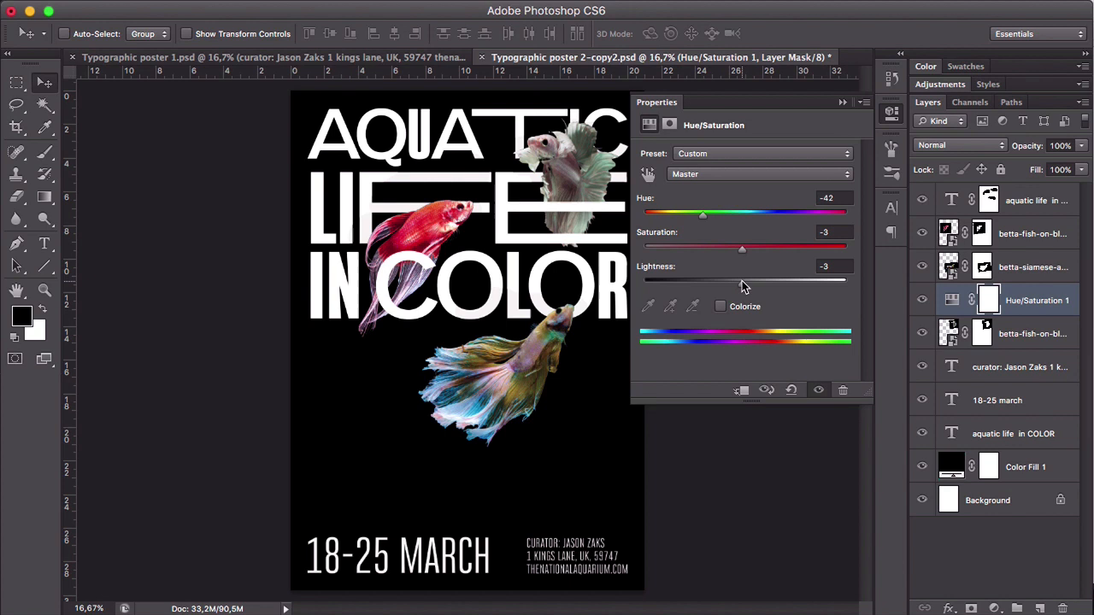
- In the Hue/Saturation adjustment, set the saturation of the Cyans to -52
left_click(745, 175)
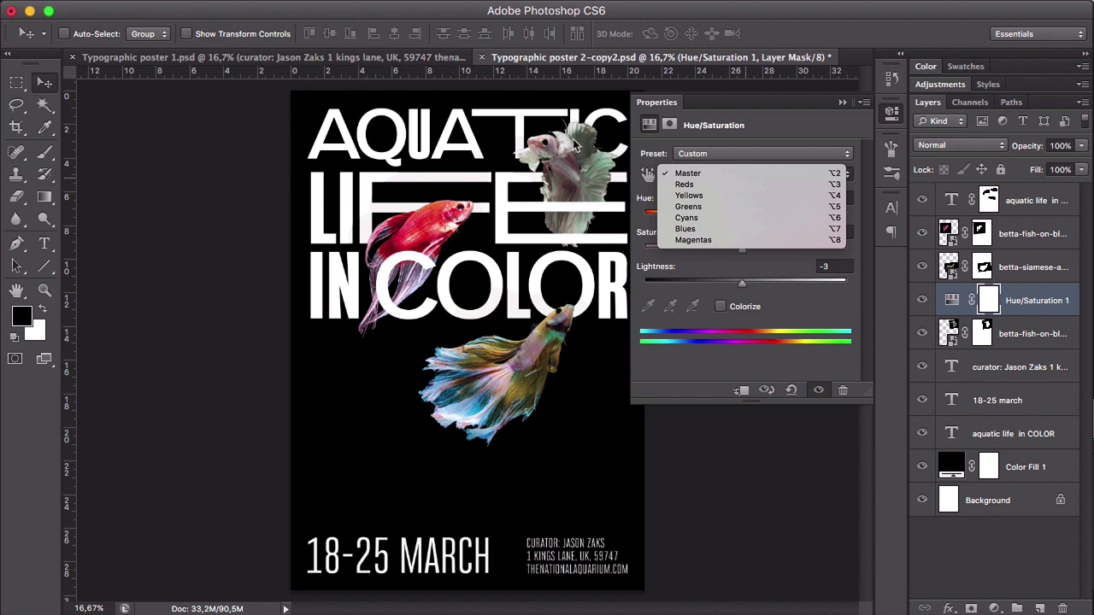
left_click(763, 224)
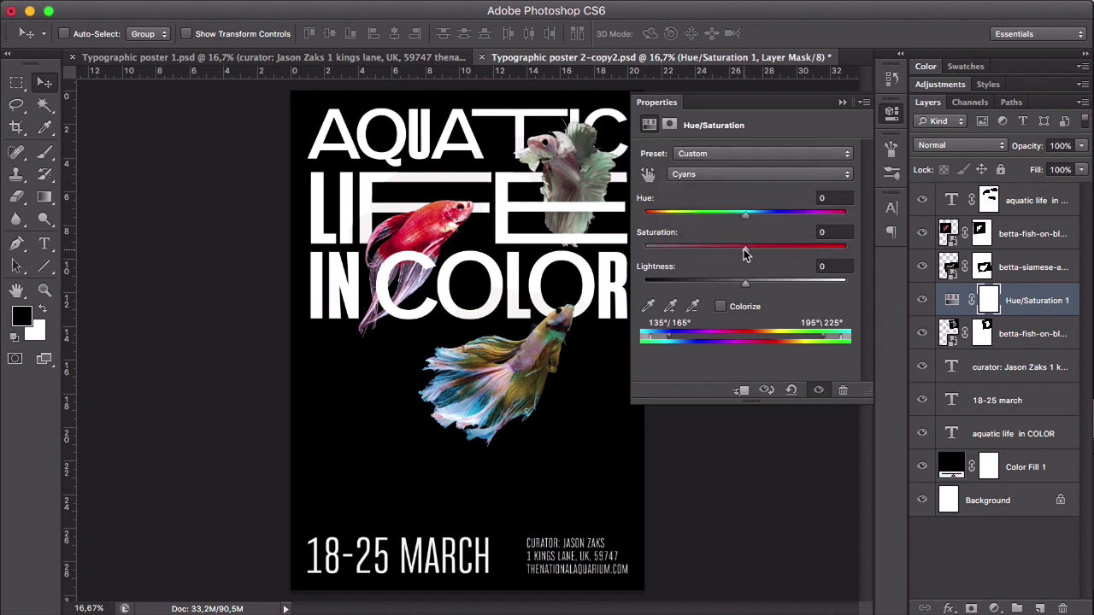
left_click_drag(745, 250, 694, 254)
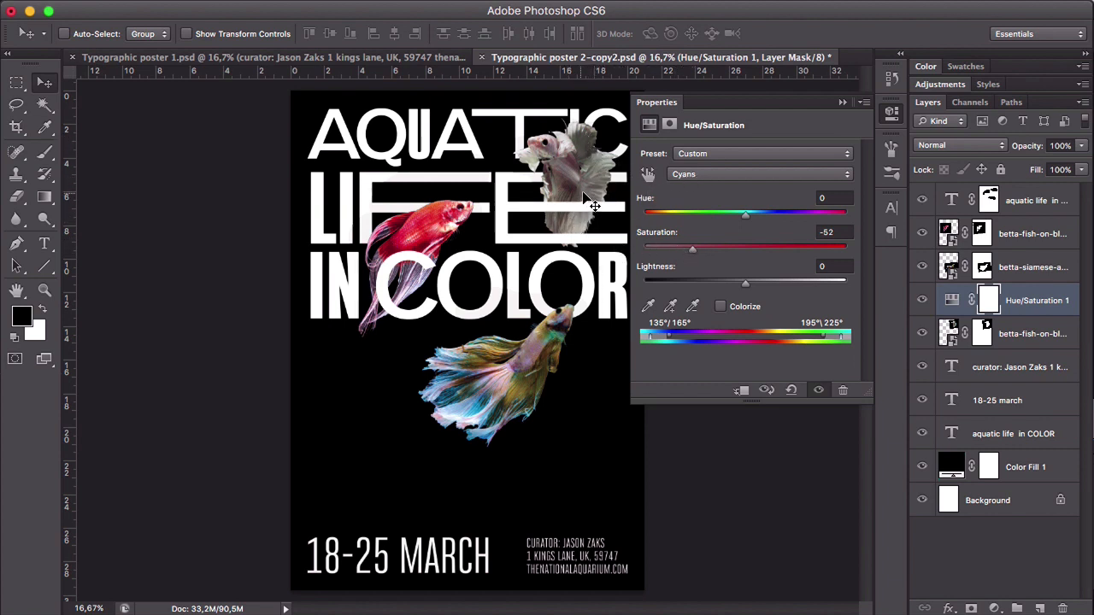
- Set the Master saturation of the Hue/Saturation adjustment to +25
left_click(704, 175)
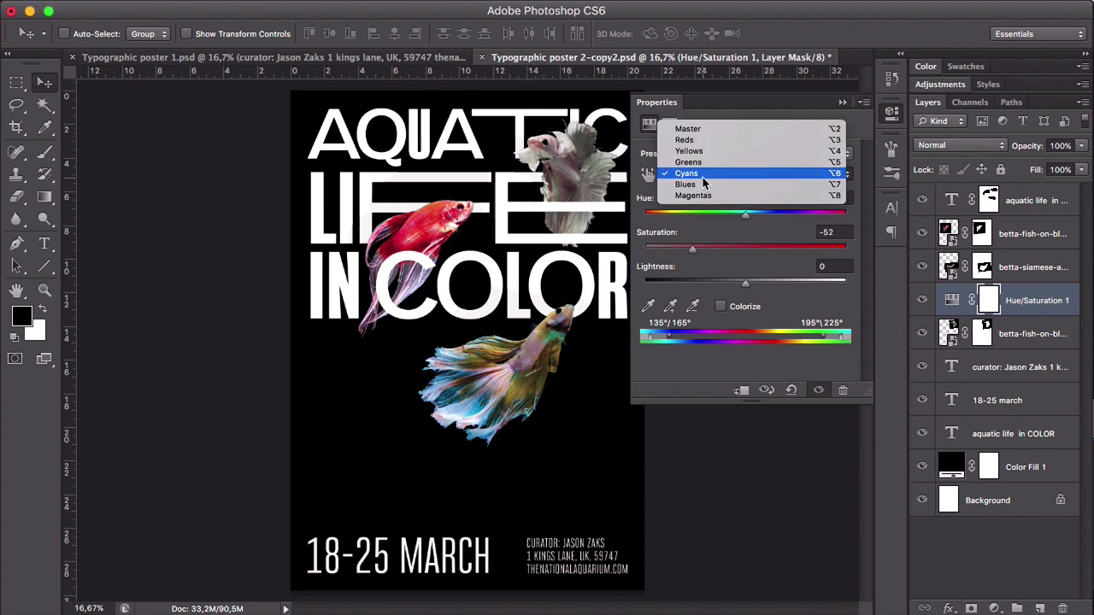
left_click(708, 129)
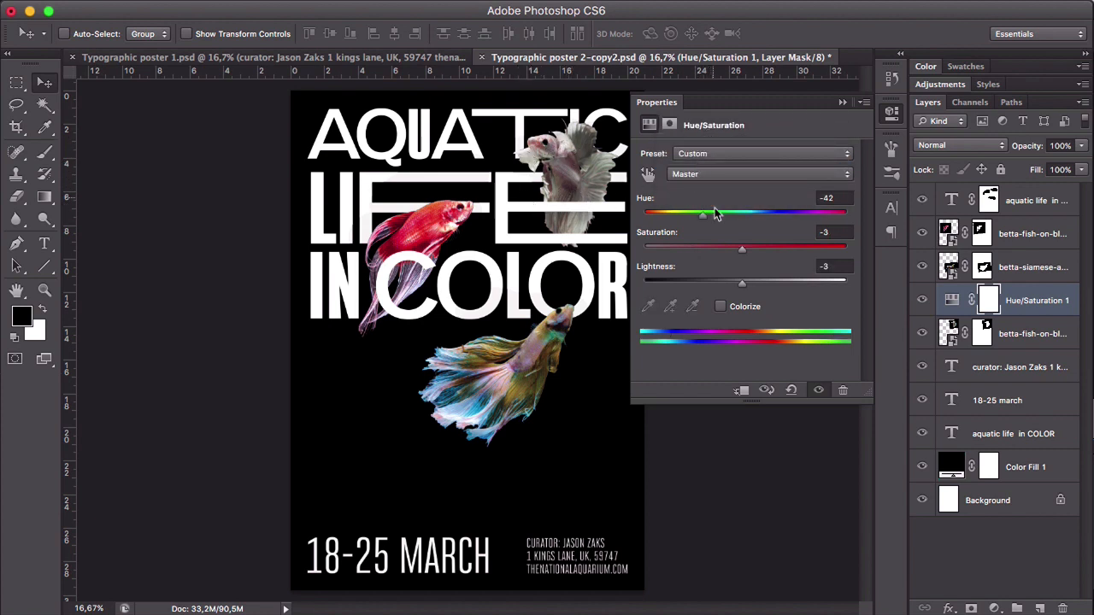
left_click_drag(741, 251, 771, 250)
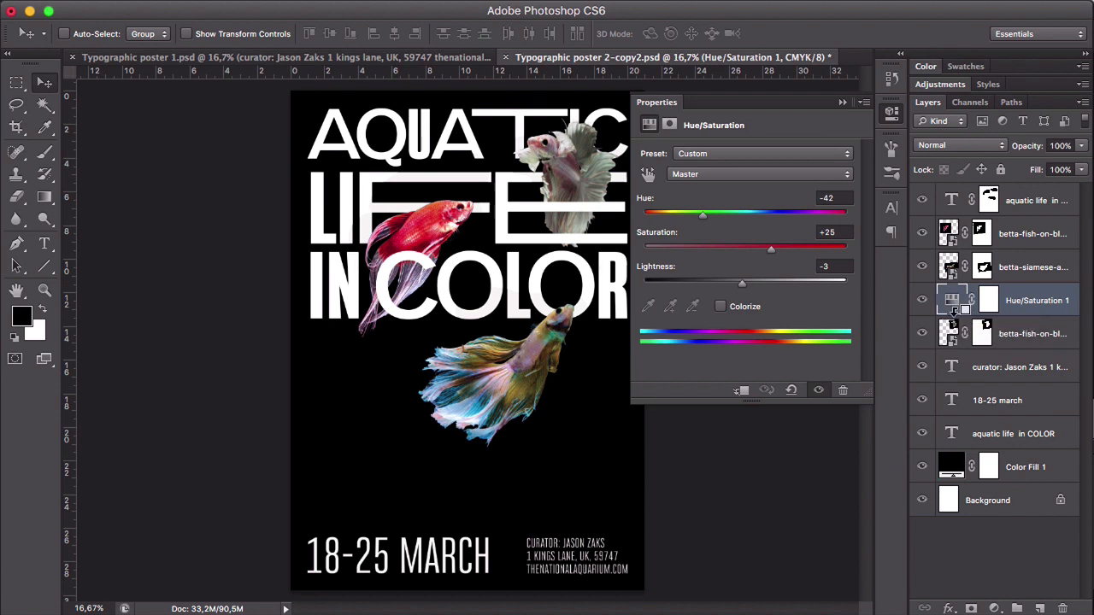
- Try clipping the Hue/Saturation adjustment to the white fish layer and releasing the clipping mask, twice in a row
left_click(954, 312, "alt")
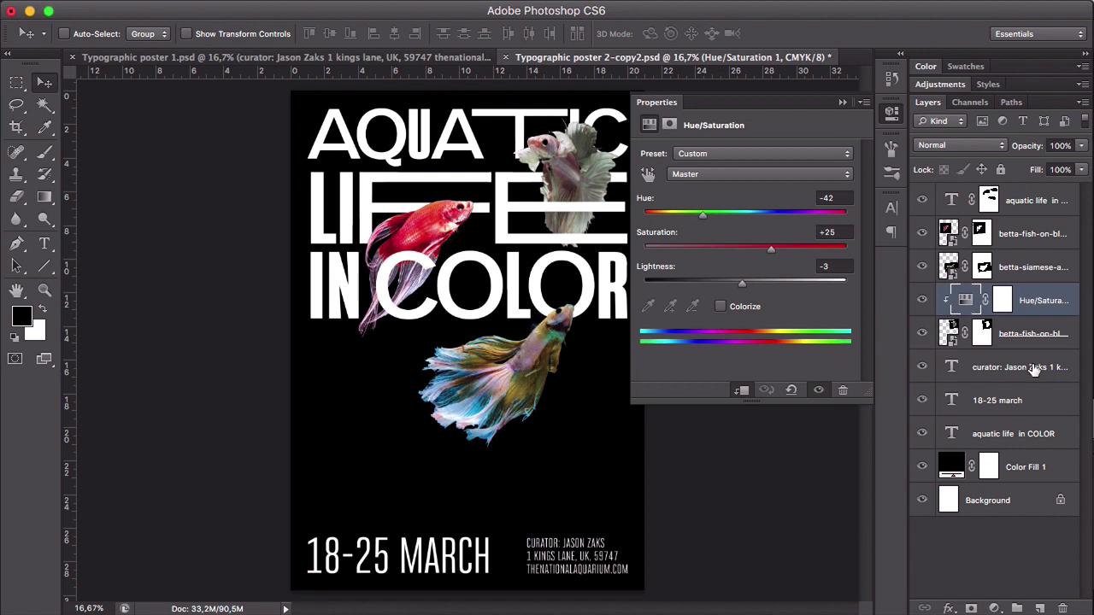
left_click(961, 311, "alt")
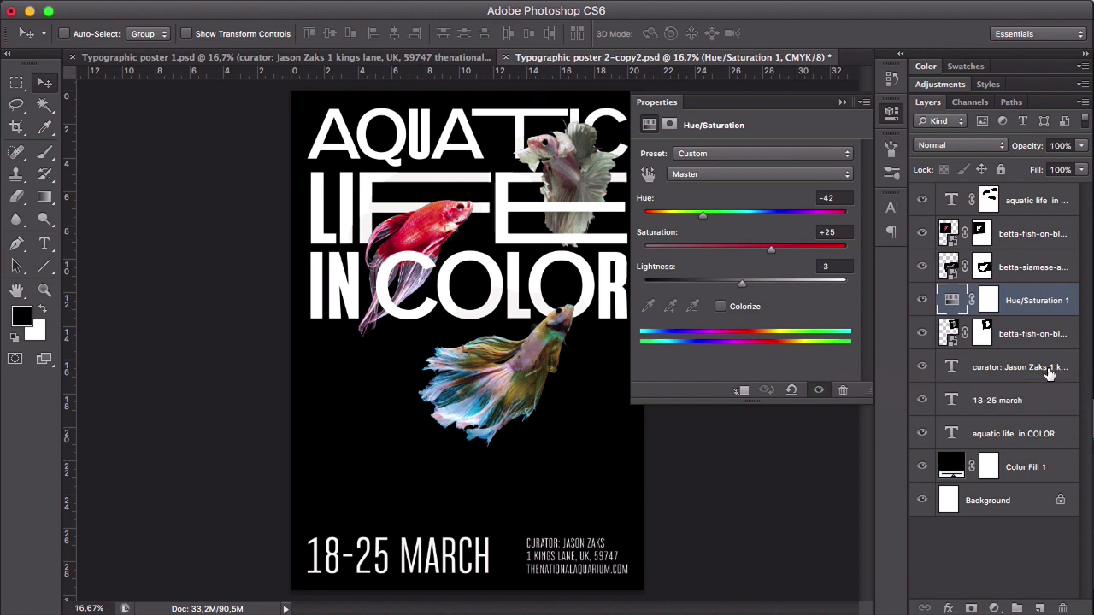
right_click(1025, 303)
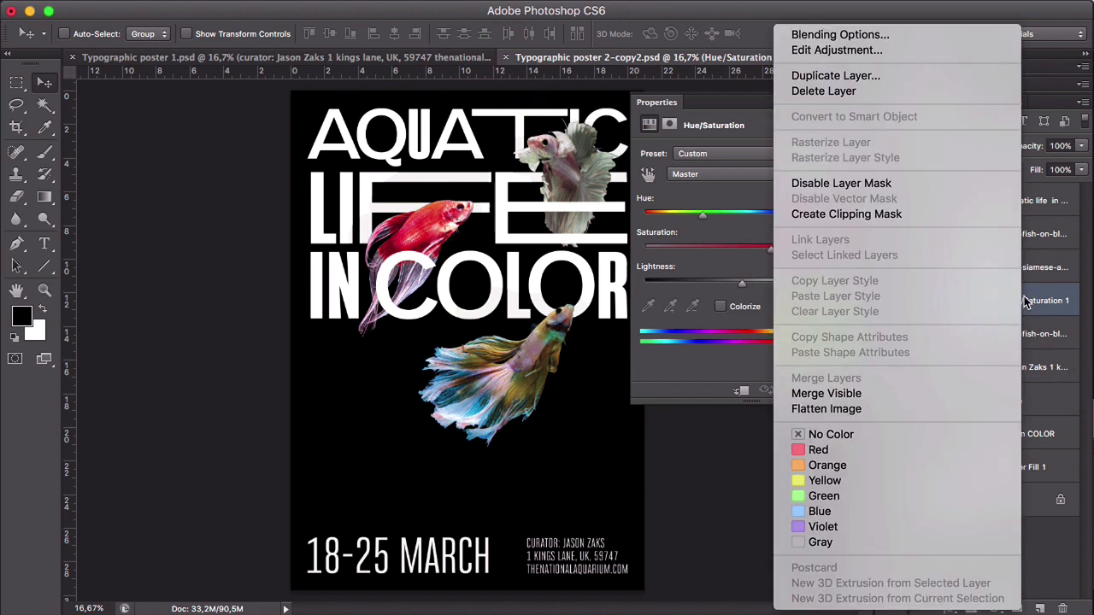
left_click(982, 214)
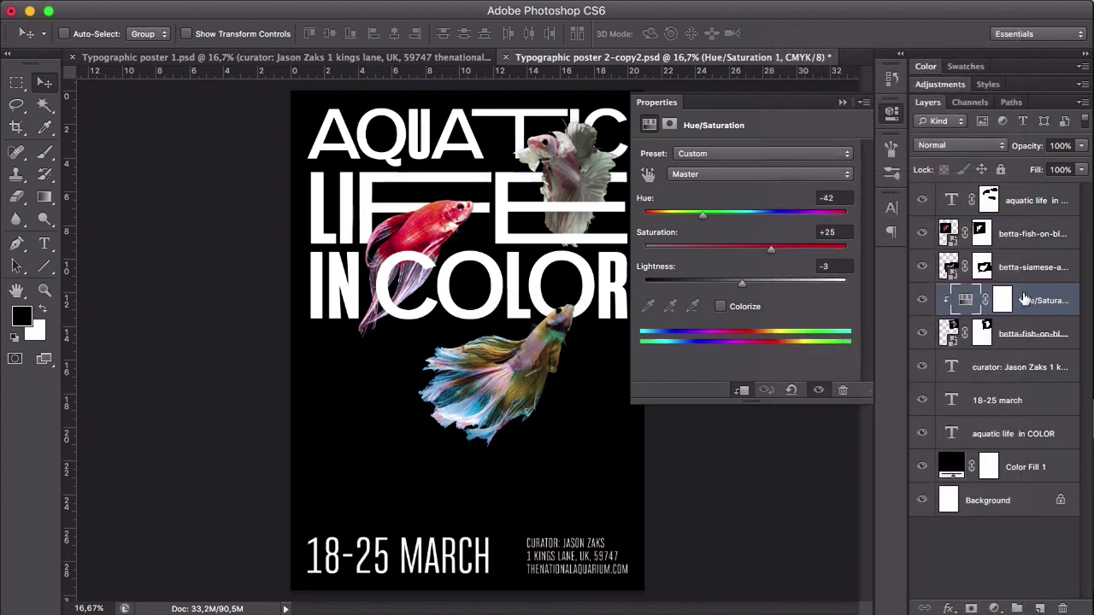
right_click(1025, 297)
left_click(901, 215)
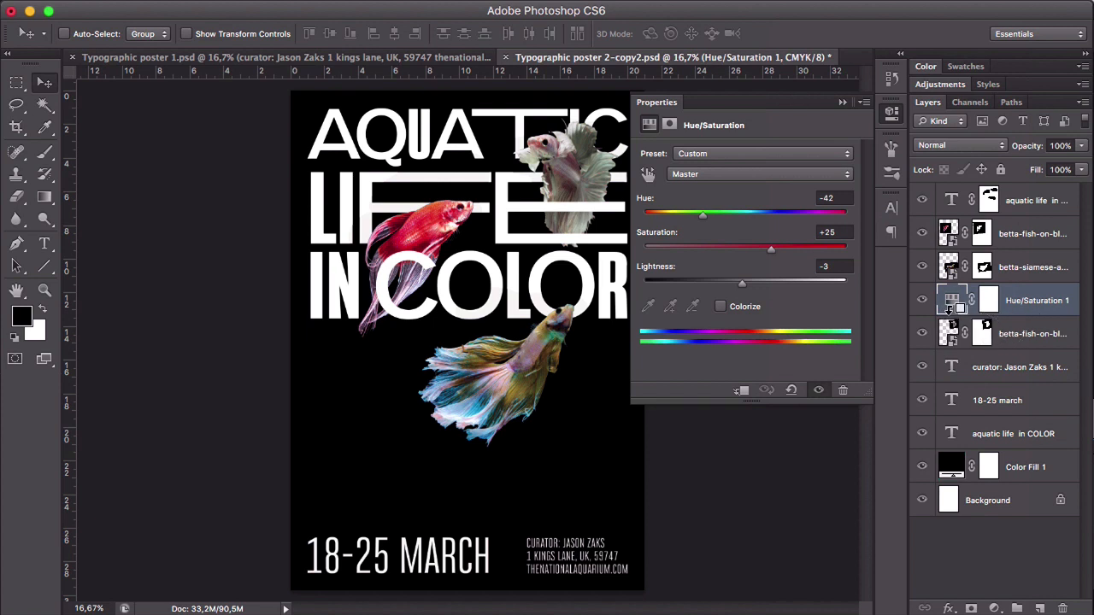
- Clip the Hue/Saturation adjustment to the white fish layer, and add another above the multicoloured fish with Hue -1 and Saturation -13
left_click(952, 311, "alt")
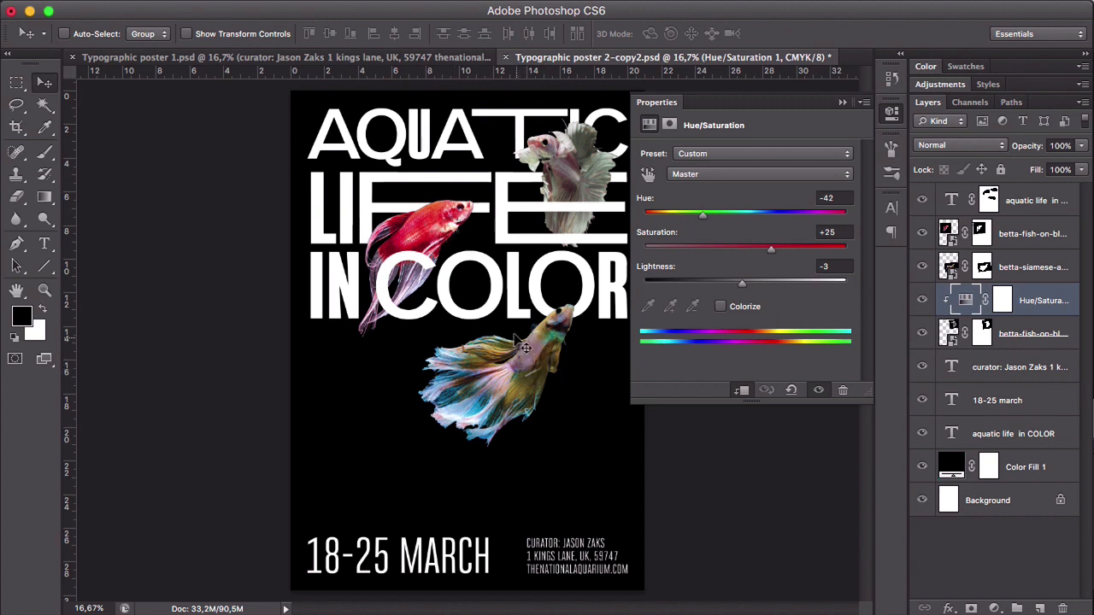
left_click(1030, 268)
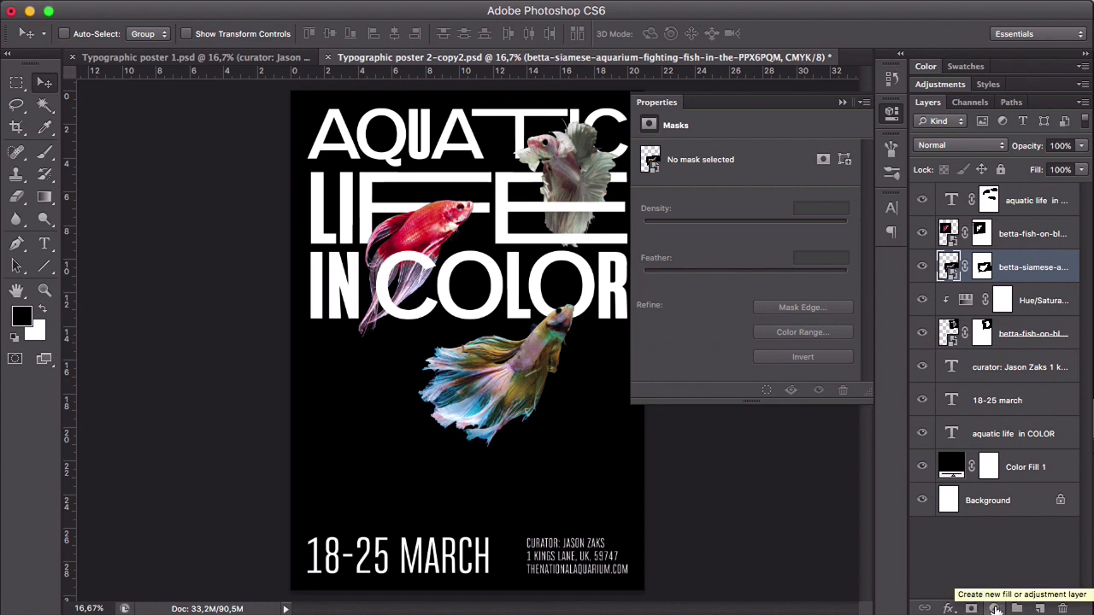
left_click(996, 609)
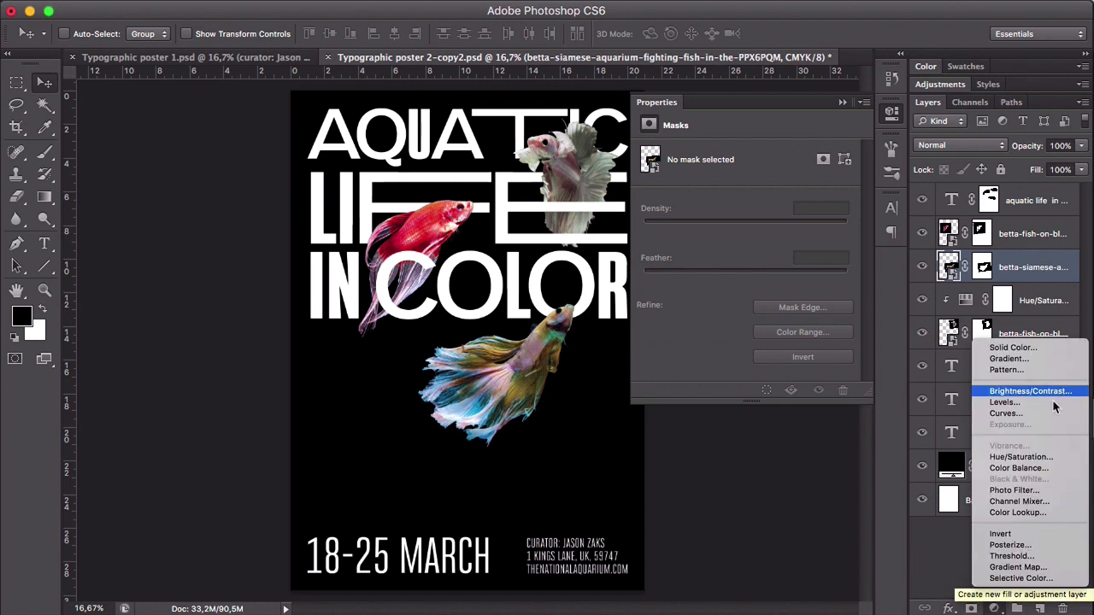
left_click(1037, 459)
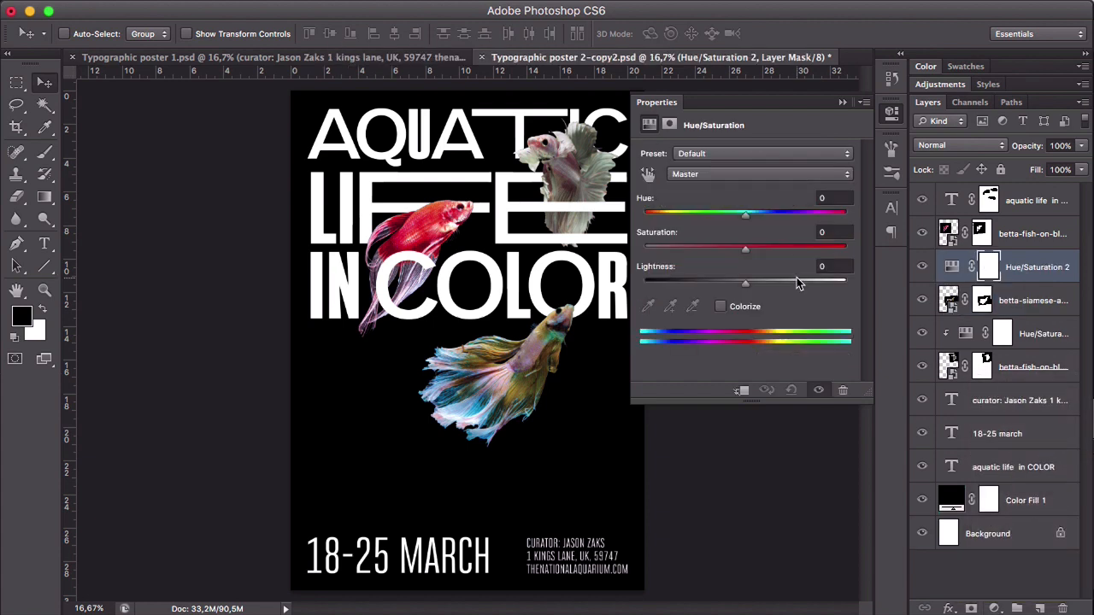
left_click_drag(744, 213, 731, 255)
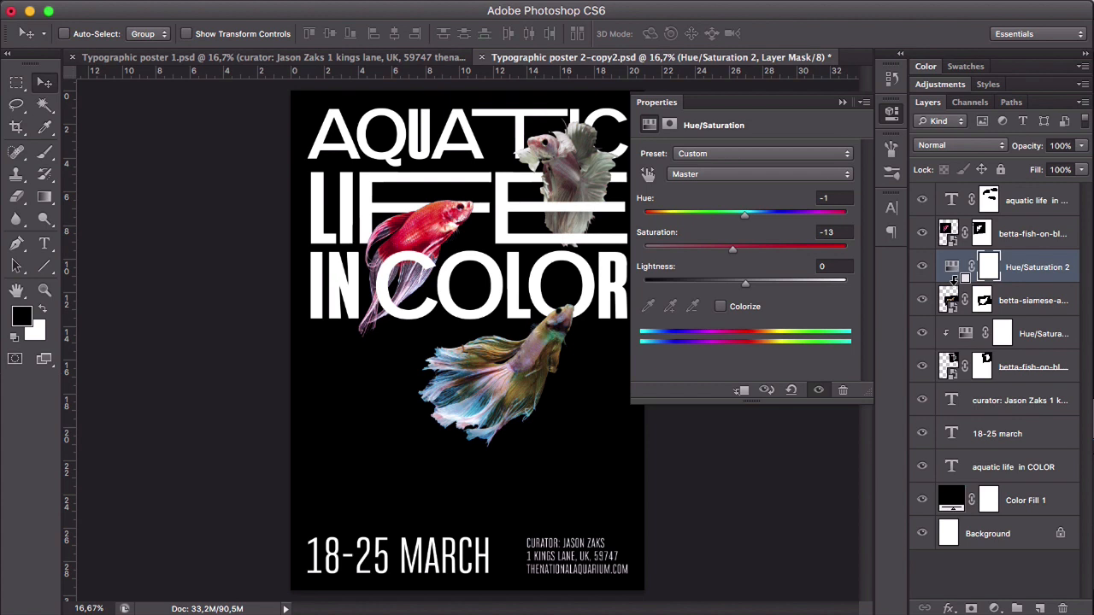
- Clip the new Hue/Saturation adjustment to the multicoloured fish, set its hue to -6 and compare the fish with the adjustment off and on
left_click(955, 280, "alt")
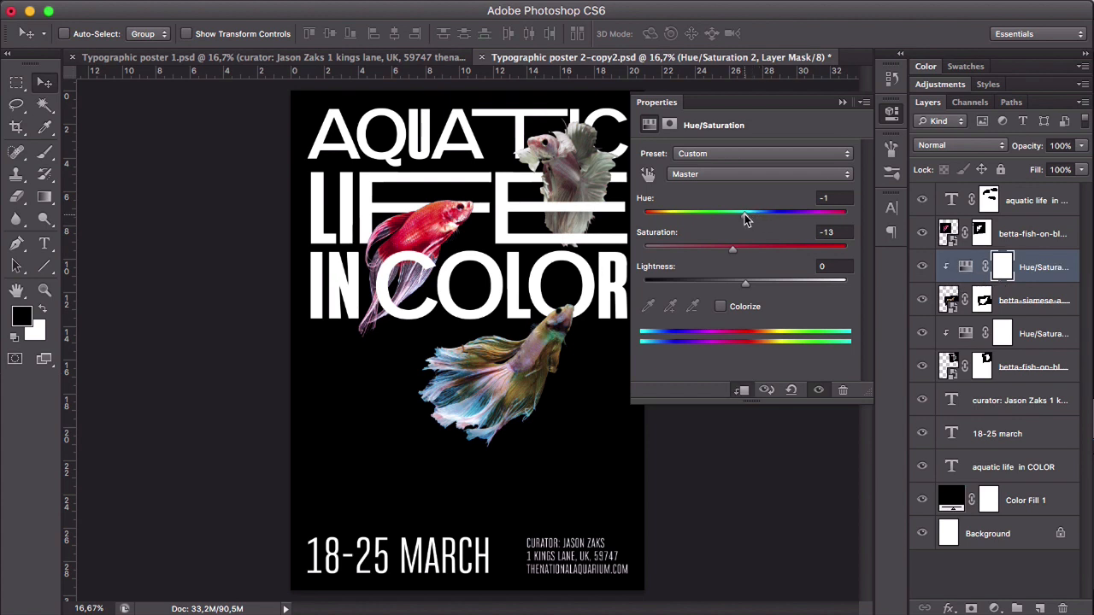
mouse_move(744, 219)
left_mouse_down()
mouse_move(755, 219)
mouse_move(740, 219)
left_mouse_up()
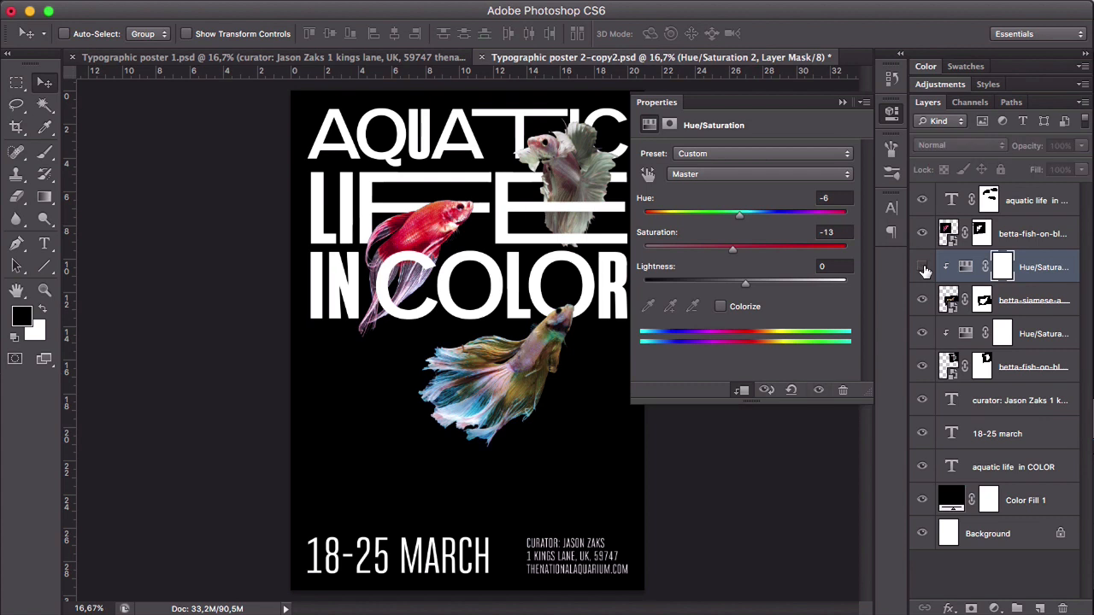
left_click(923, 267)
left_click(923, 267)
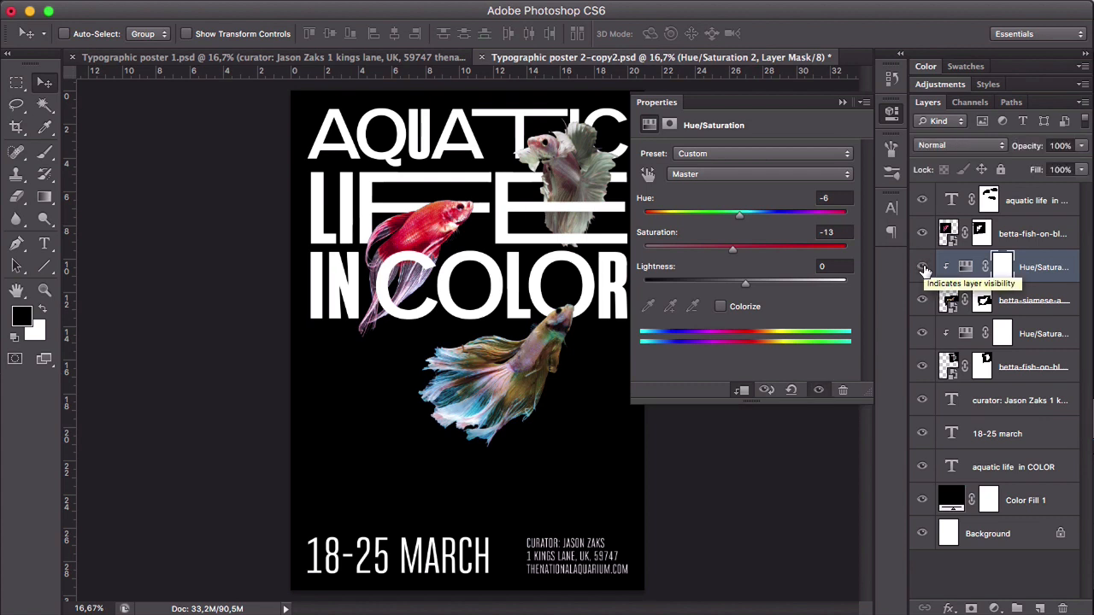
left_click(923, 268)
left_click(923, 268)
- Add a Hue/Saturation adjustment above the red fish layer with Saturation -12
left_click(1025, 236)
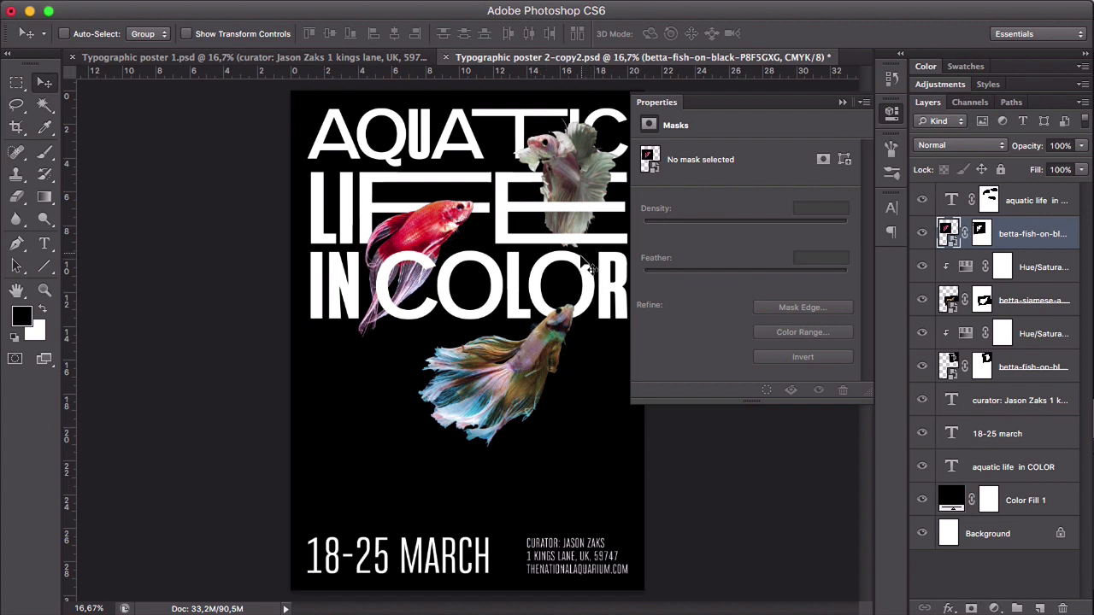
left_click(993, 608)
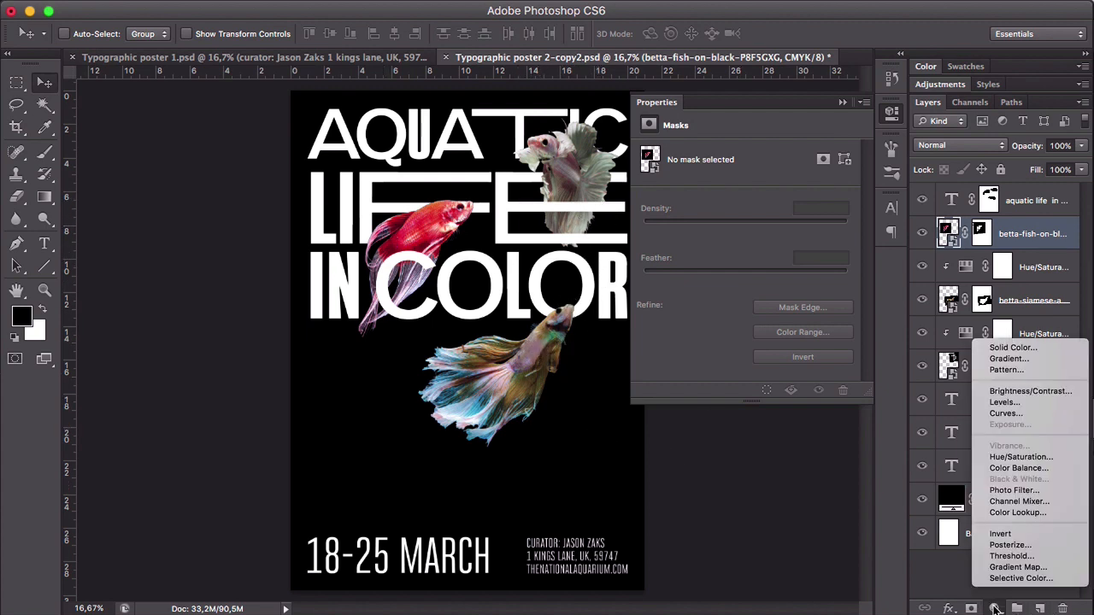
left_click(1024, 457)
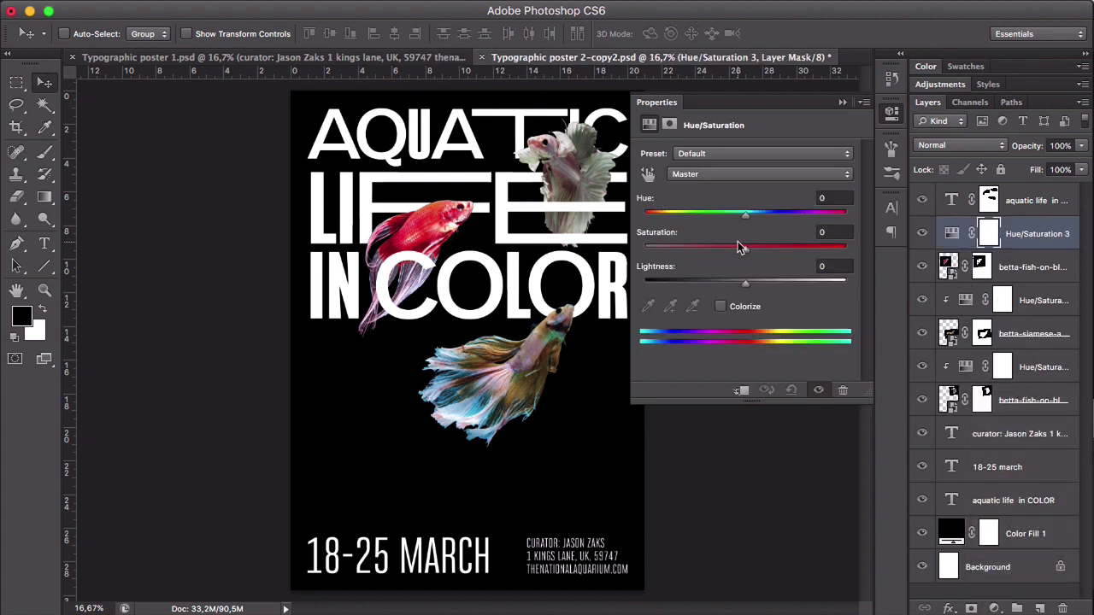
left_click_drag(745, 248, 738, 253)
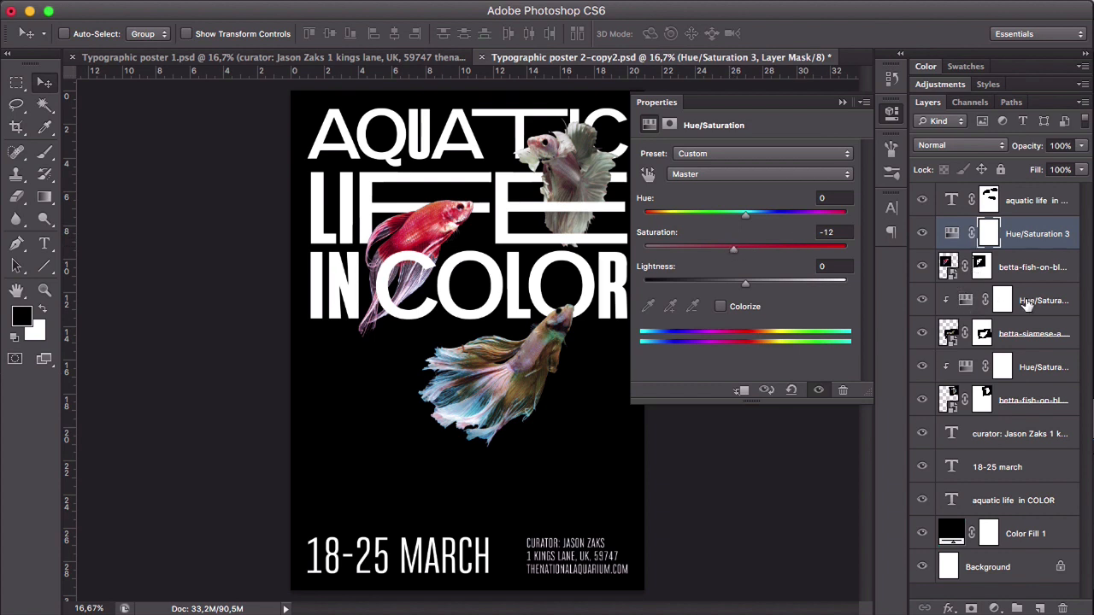
- Raise the Master saturation of the multicoloured fish's Hue/Saturation adjustment slightly above zero
left_click(1028, 304)
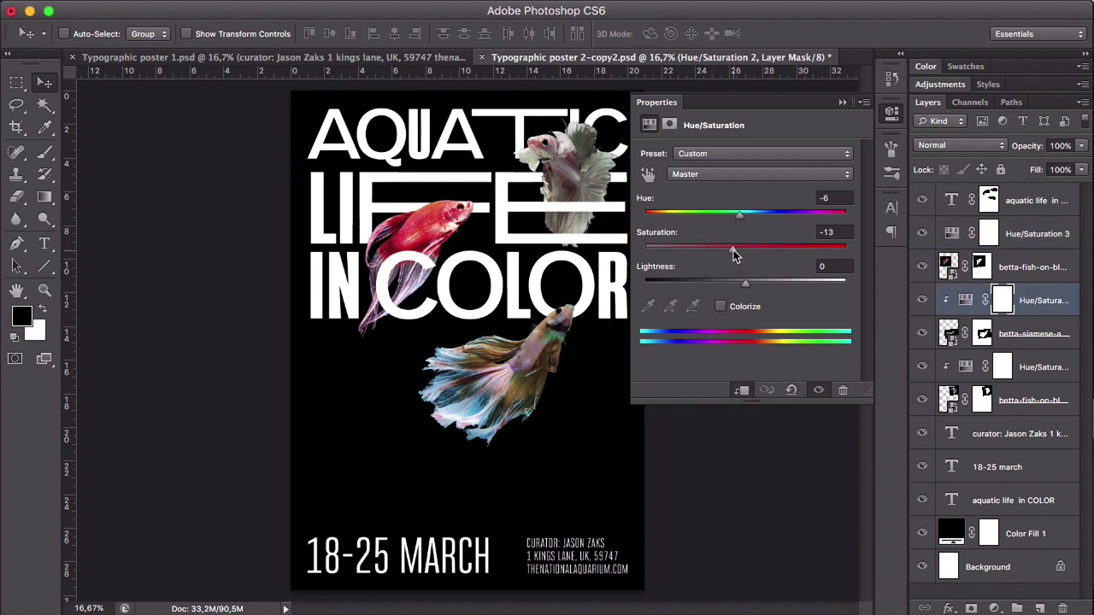
left_click_drag(733, 249, 756, 254)
- Slightly lower the Master saturation of the white fish's Hue/Saturation adjustment and set the saturation of its Reds to +18
left_click(1038, 368)
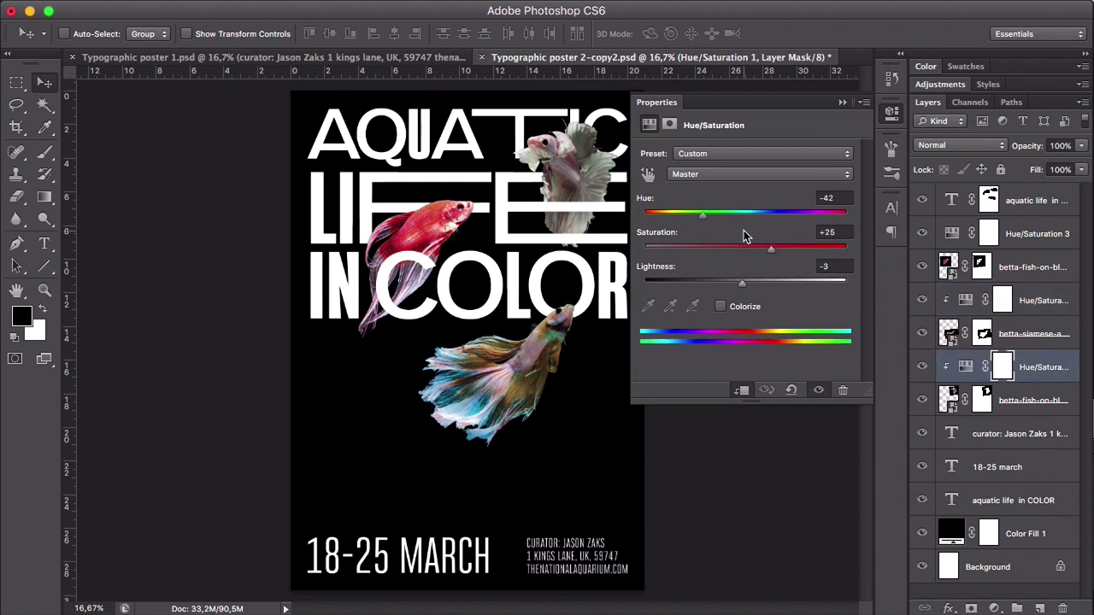
mouse_move(771, 249)
left_mouse_down()
mouse_move(806, 253)
mouse_move(740, 248)
mouse_move(765, 250)
left_mouse_up()
left_click(761, 174)
left_click(700, 239)
left_click(718, 173)
left_click(714, 119)
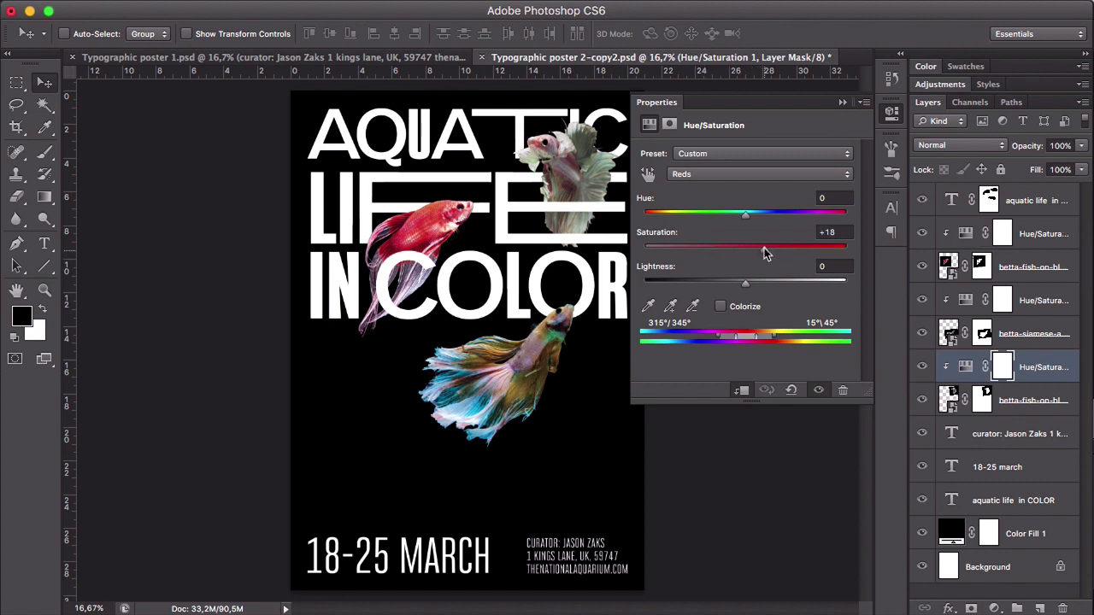
left_click(843, 101)
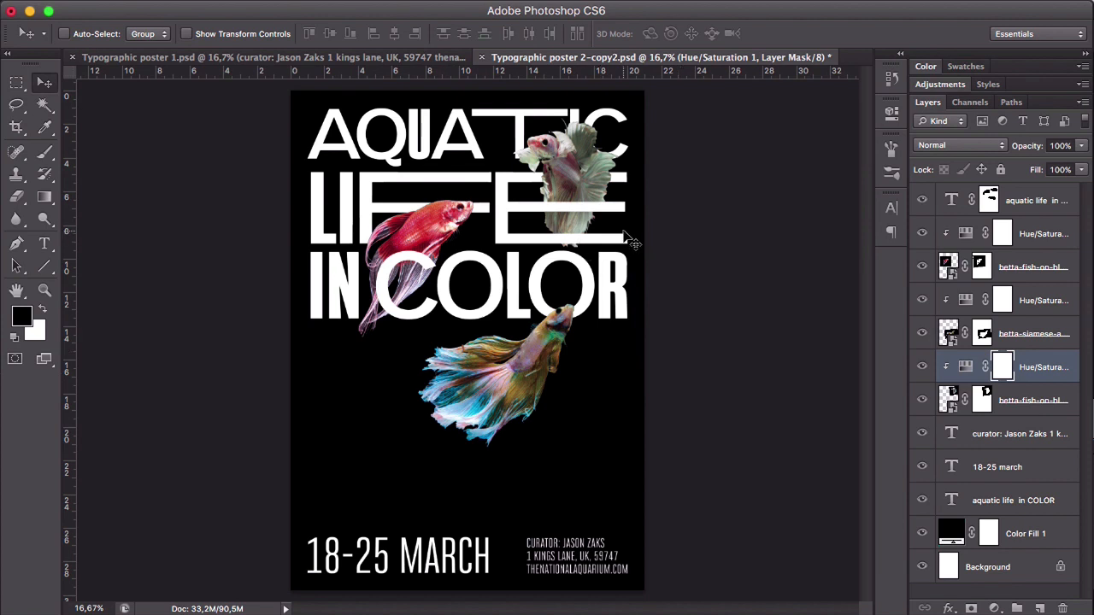
- Add a Brightness/Contrast adjustment above all layers with Brightness 34 and Contrast 36, and compare the poster with it off and on
left_click(1034, 200)
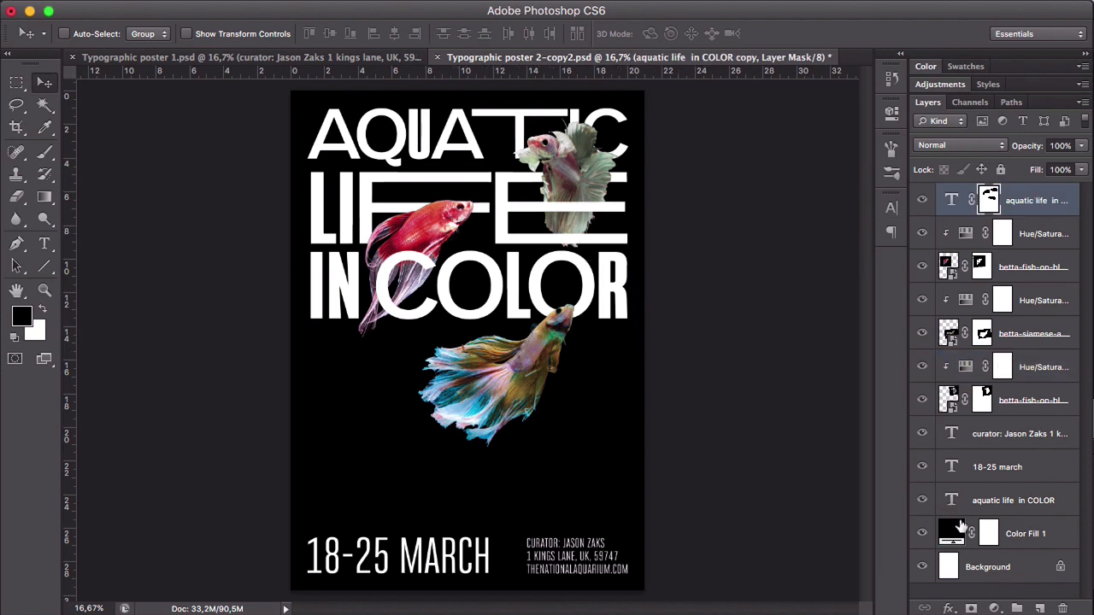
left_click(994, 608)
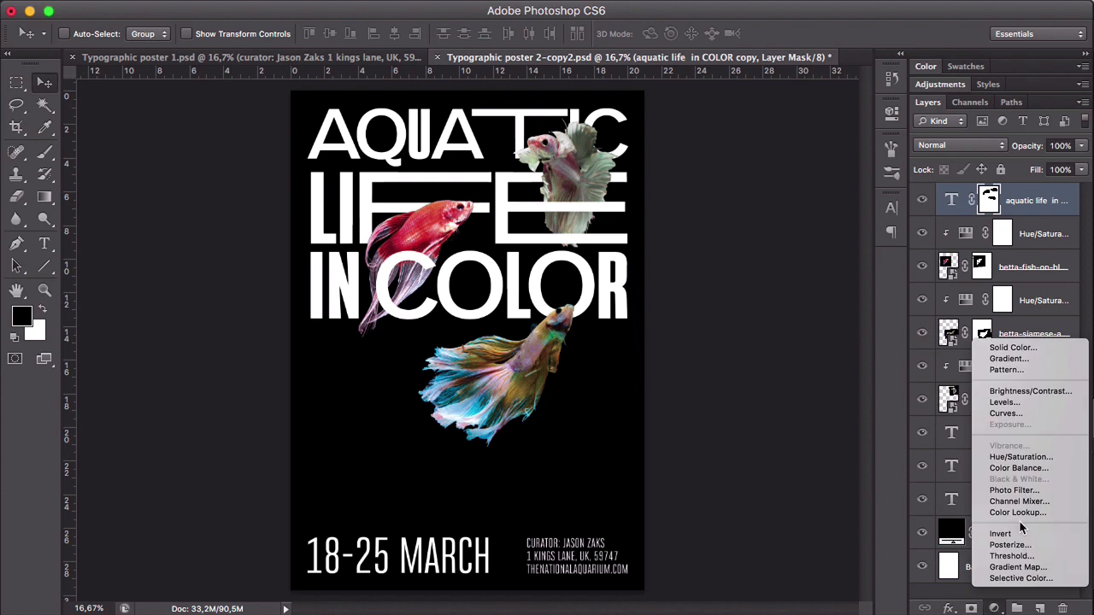
left_click(1043, 390)
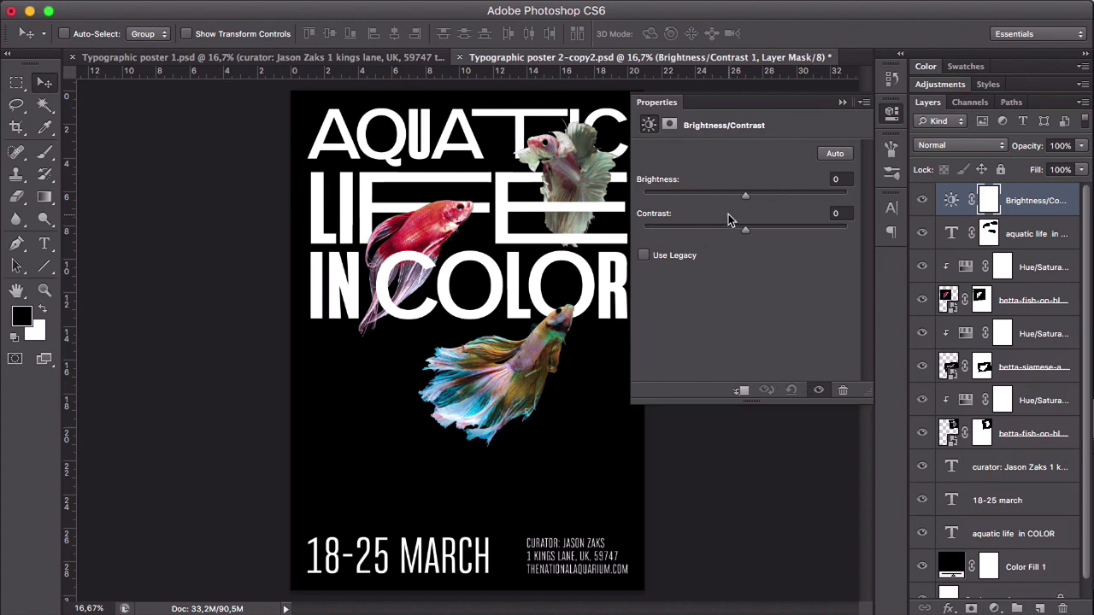
left_click_drag(746, 194, 783, 230)
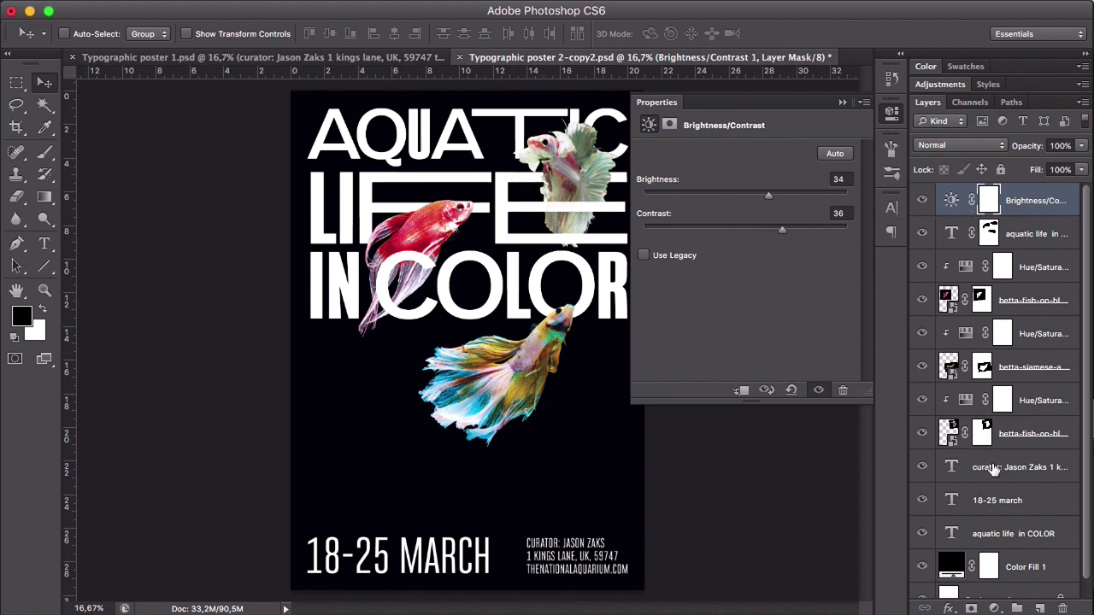
left_click(923, 203)
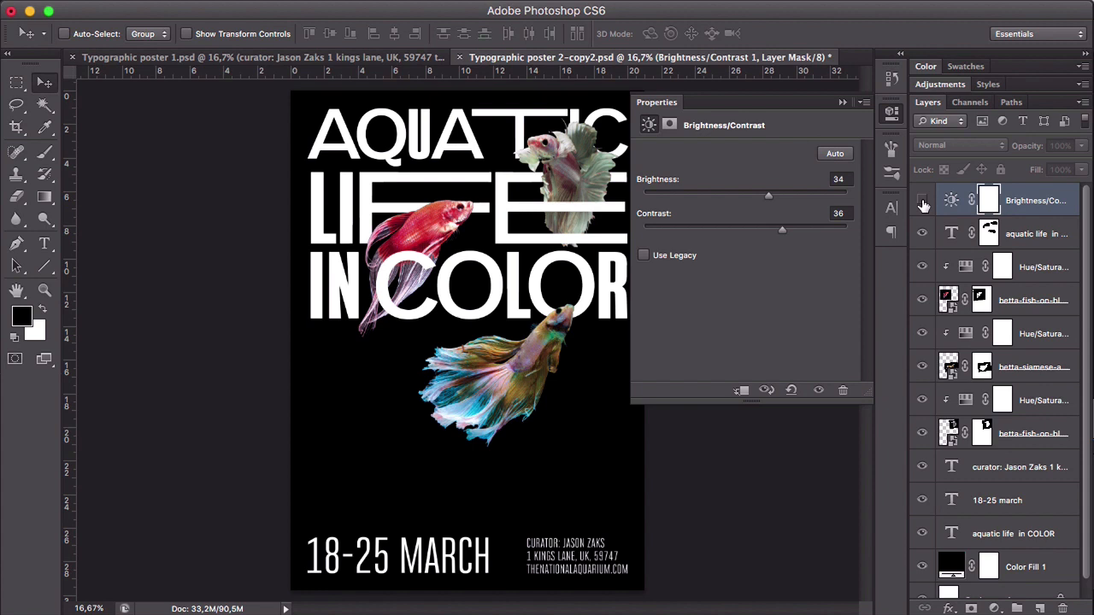
left_click(922, 203)
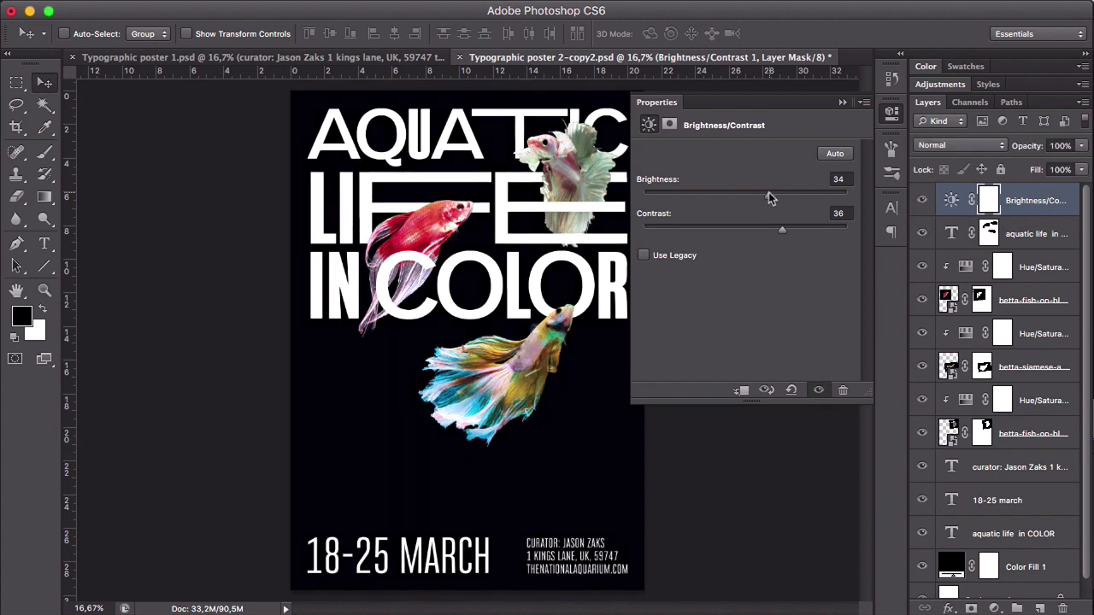
- Lower the Brightness/Contrast adjustment's brightness to near zero, comparing the poster with the adjustment off and on while fine-tuning
left_click_drag(764, 195, 753, 199)
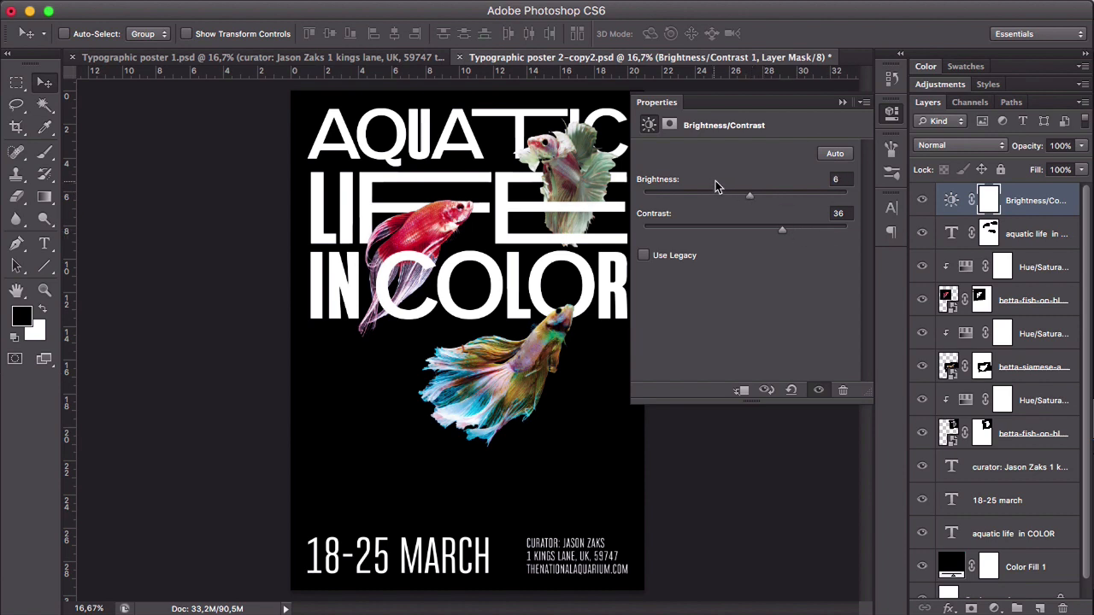
mouse_move(749, 199)
left_mouse_down()
mouse_move(735, 195)
mouse_move(745, 198)
left_mouse_up()
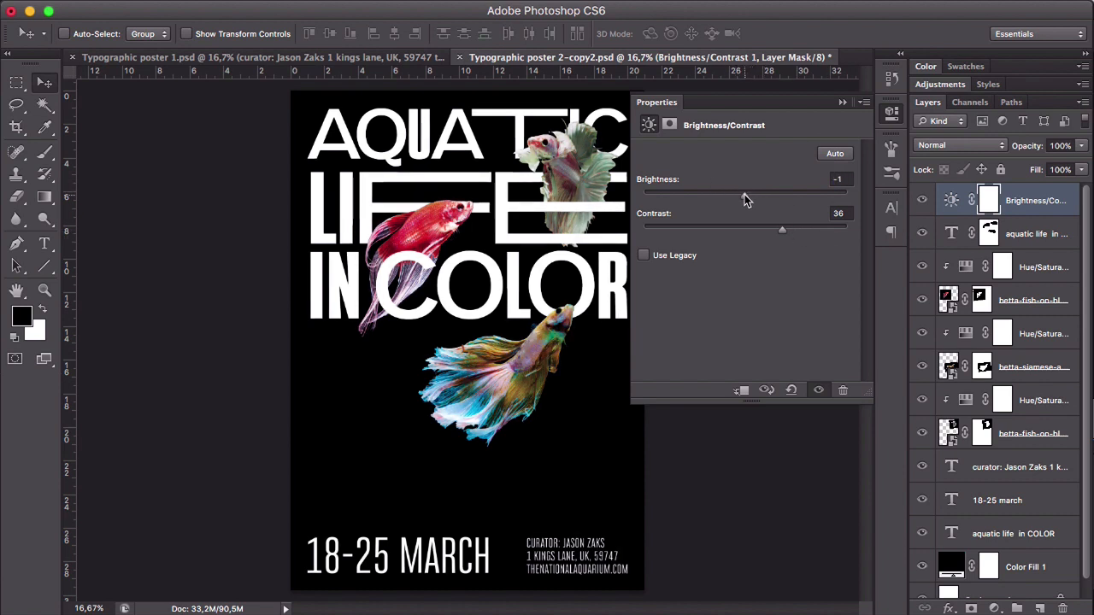
left_click(918, 201)
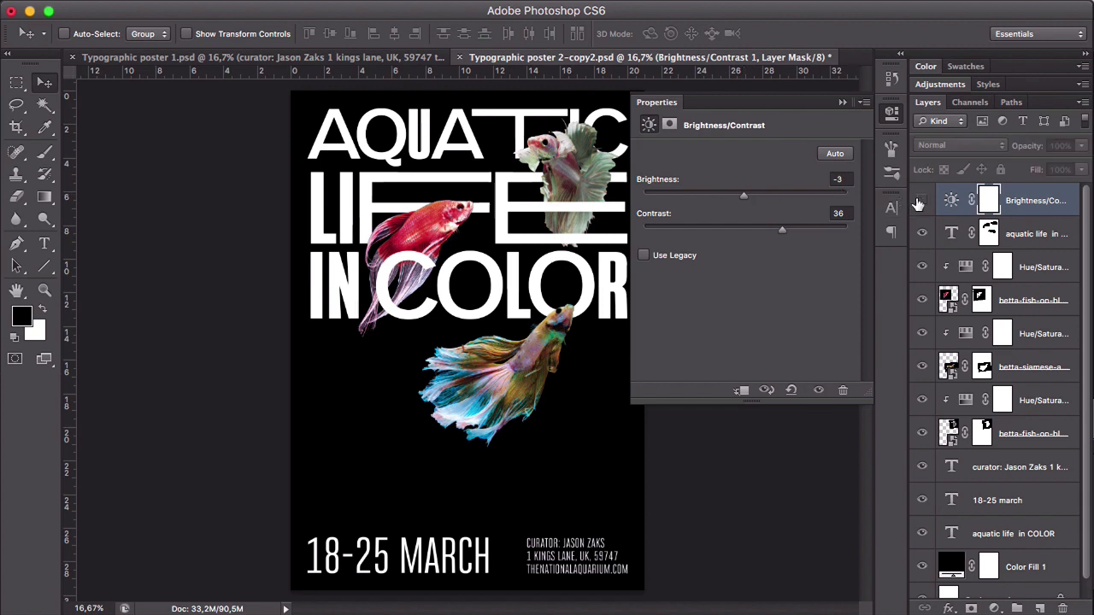
left_click(918, 202)
left_click_drag(742, 196, 748, 196)
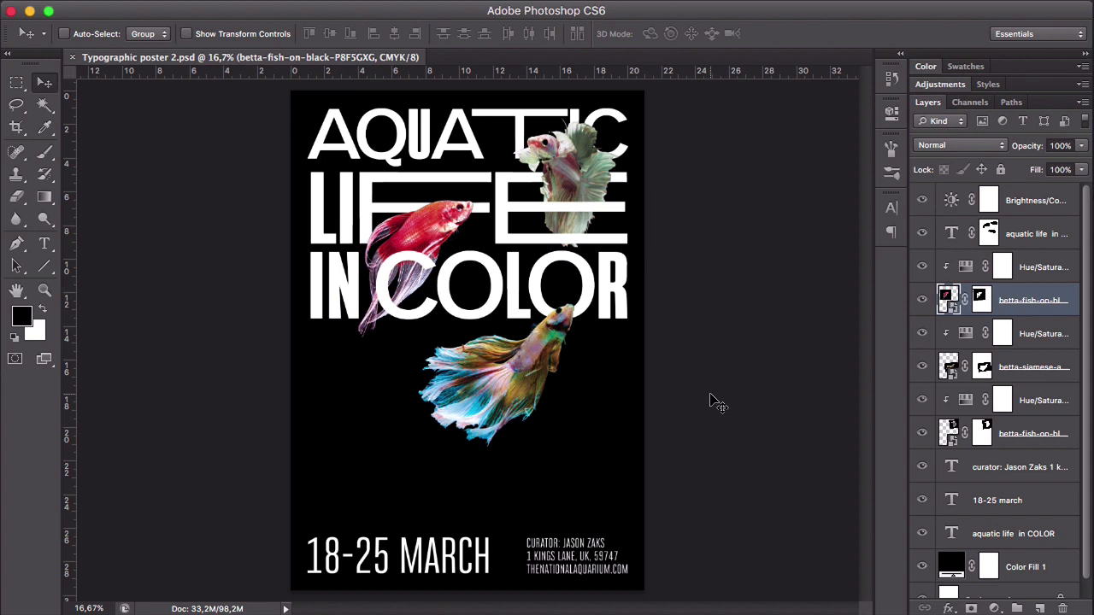
- Group the three fish layers together with their clipped Hue/Saturation adjustments
left_click(1040, 278)
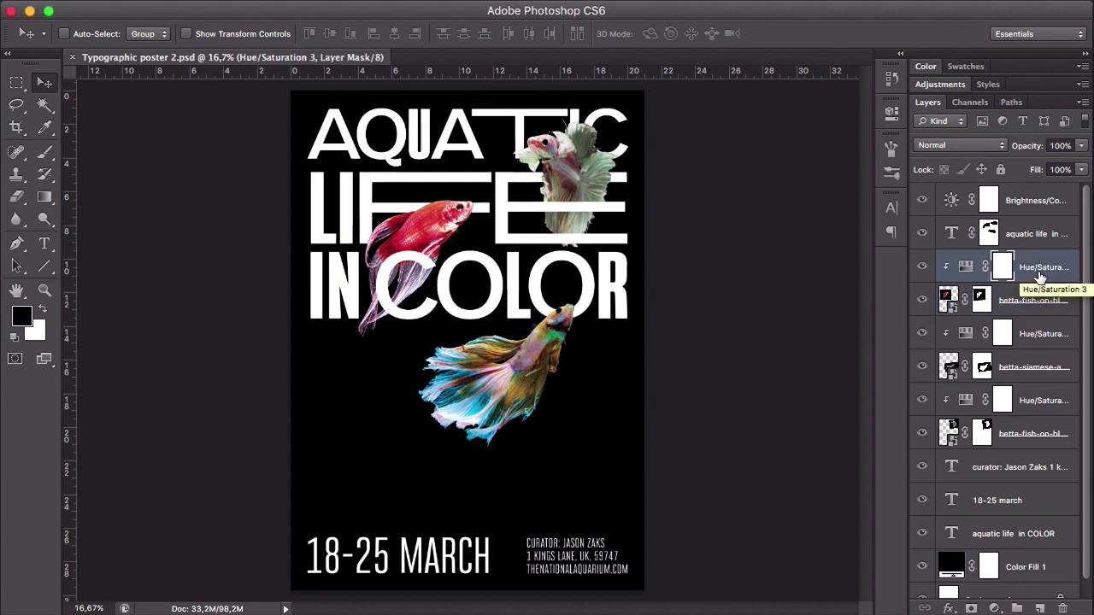
left_click(1031, 445, "shift")
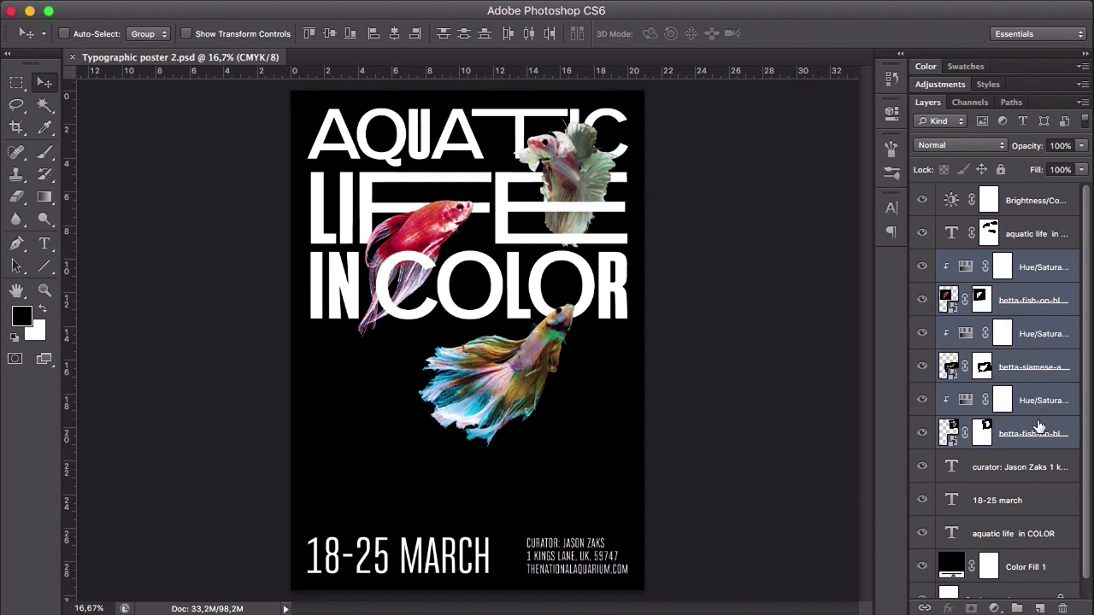
left_click_drag(1033, 407, 1016, 608)
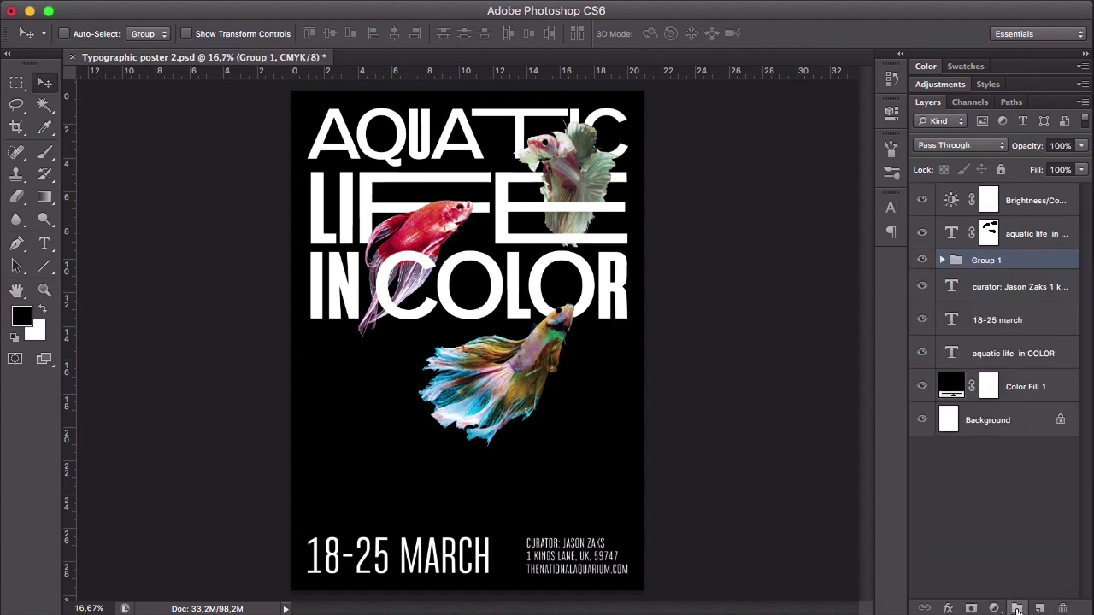
- Add an empty layer between the fish group and the curator text layer, and set up a 300 px Brush with 0% hardness
left_click(1034, 286)
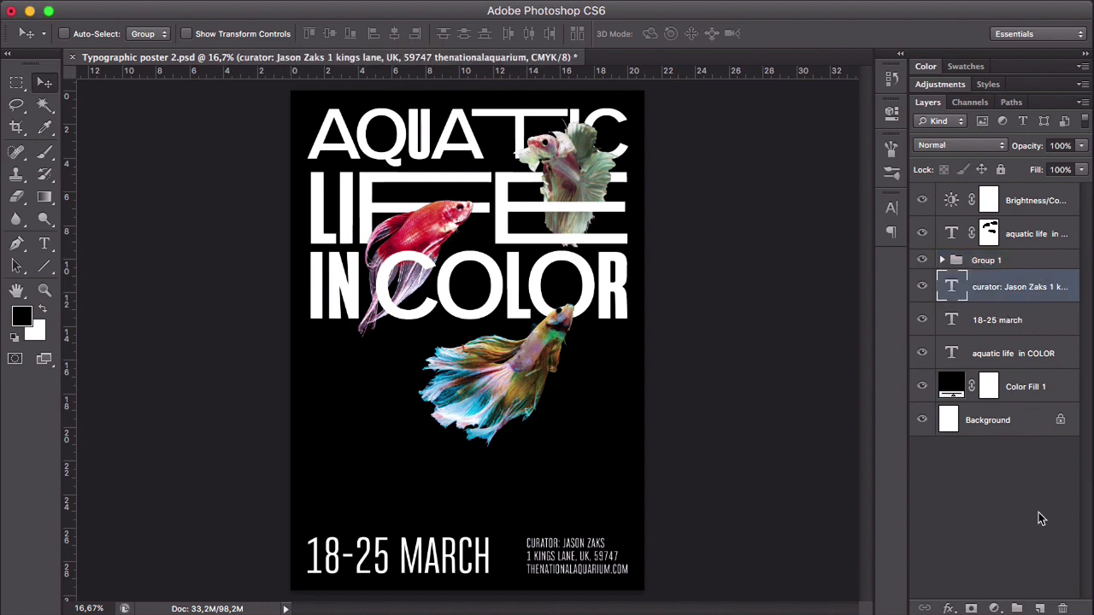
left_click(1040, 608)
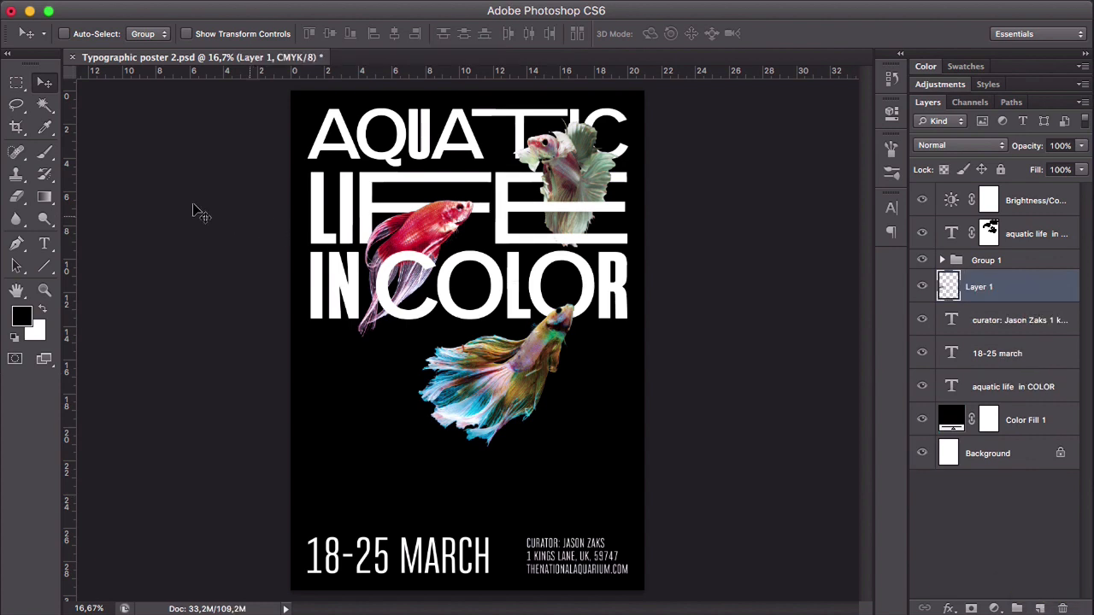
key("b")
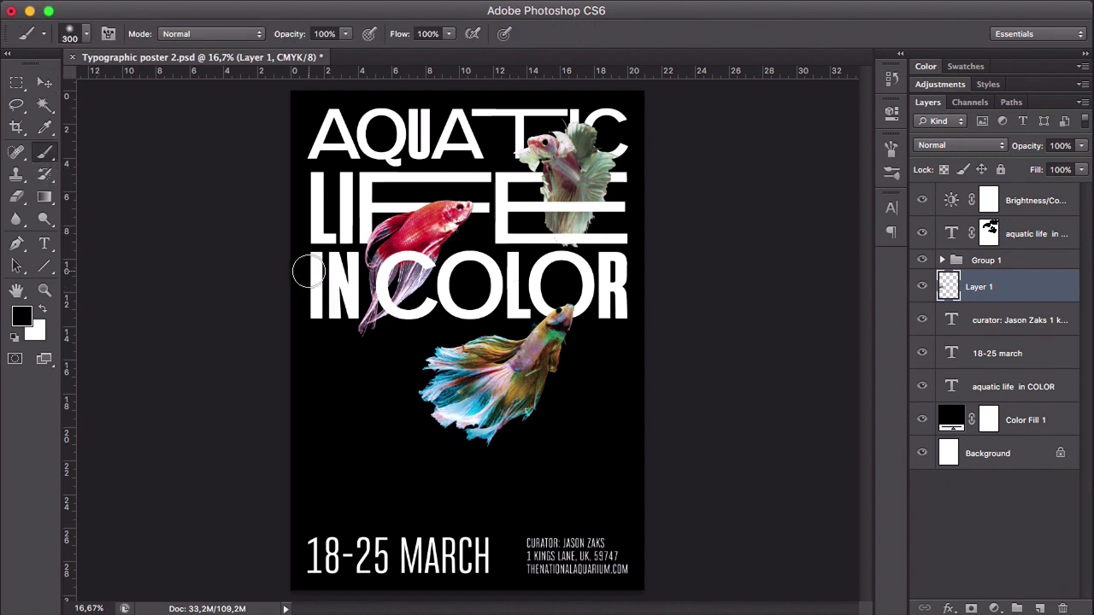
right_click(338, 374)
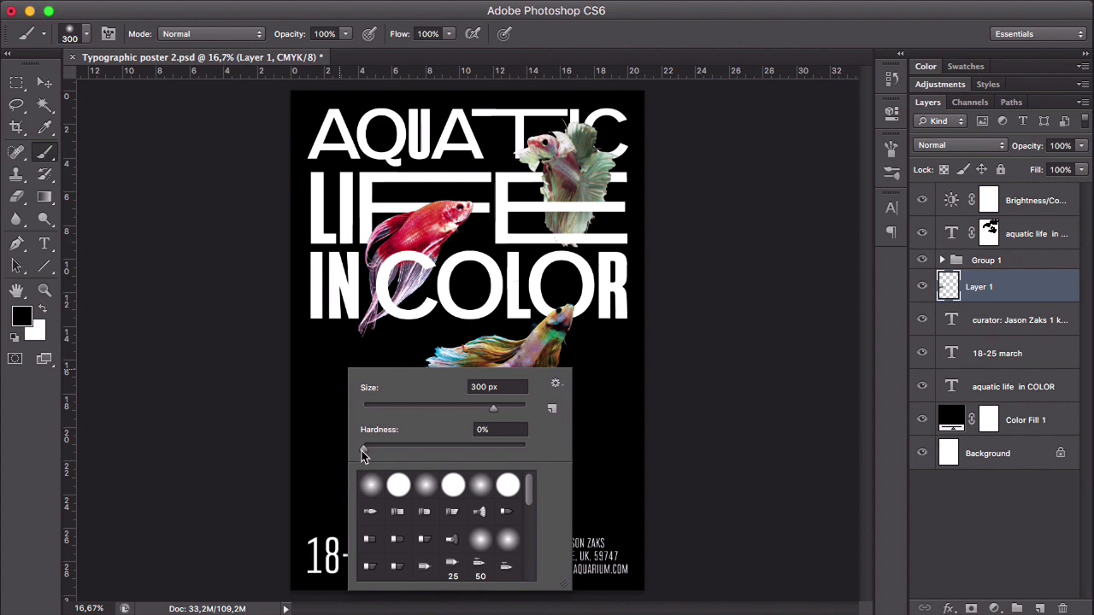
mouse_move(365, 451)
left_mouse_down()
mouse_move(381, 452)
mouse_move(357, 450)
left_mouse_up()
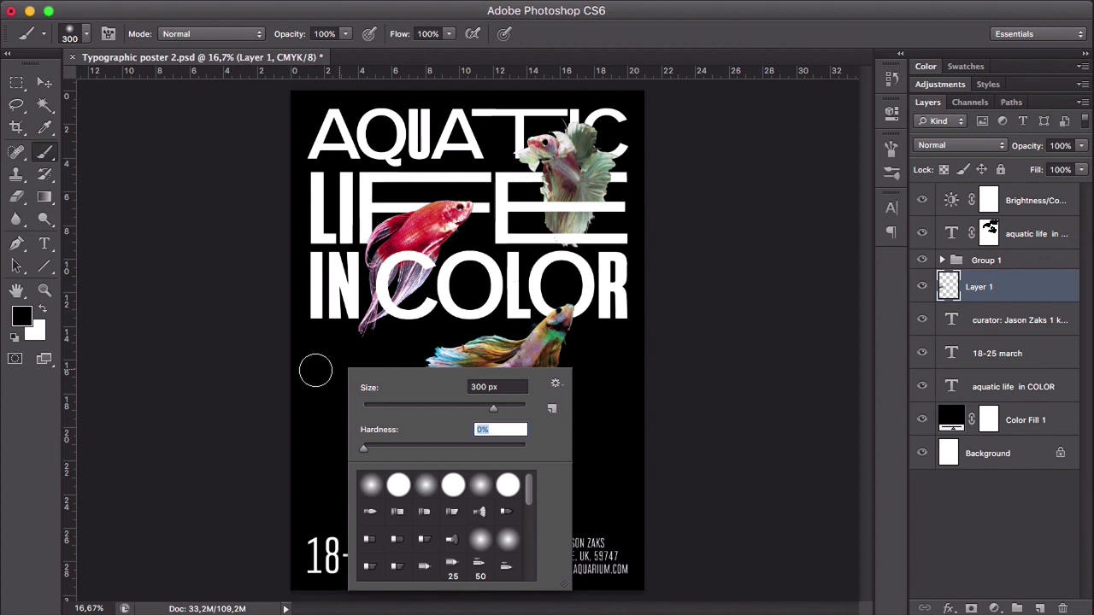
left_click(315, 370)
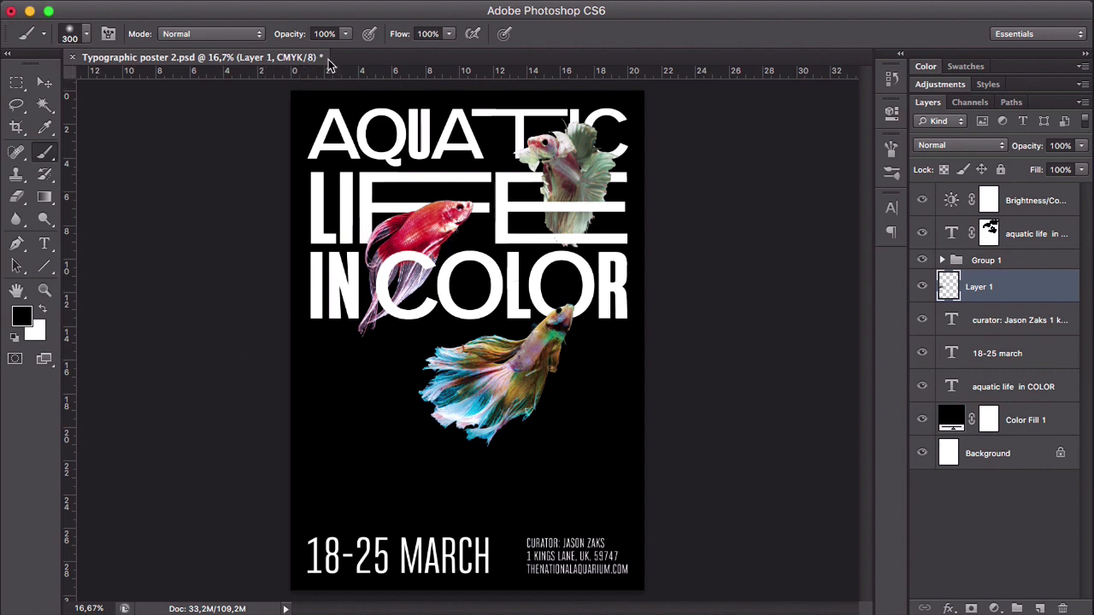
- Paint soft black shadows on Layer 1 around the three fish with the Brush at 10% opacity, comparing the layer off and on
left_click(346, 38)
left_click(270, 53)
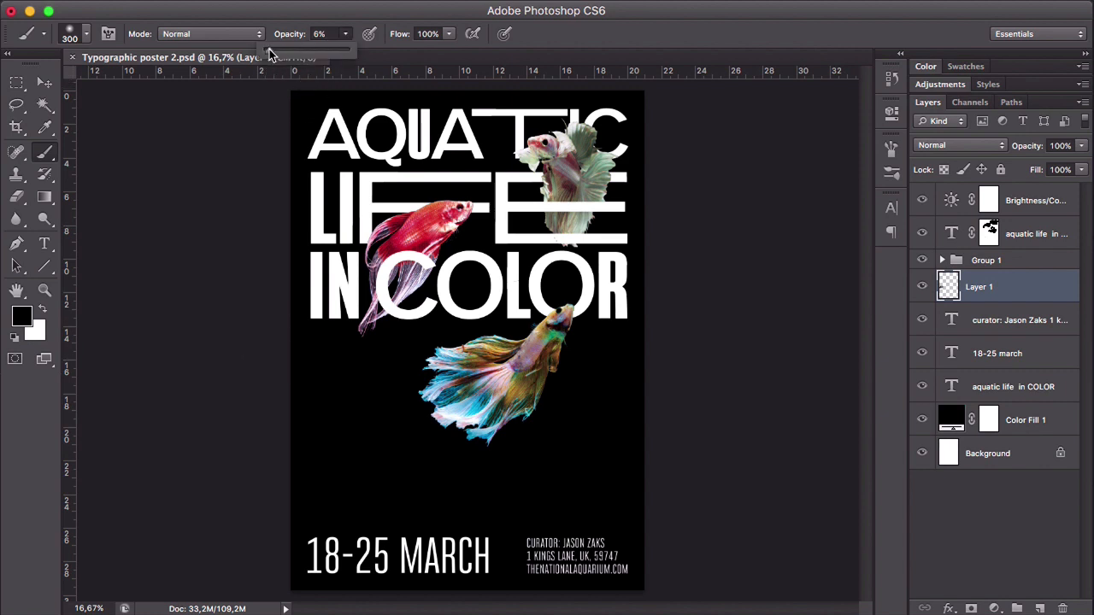
left_click_drag(270, 51, 273, 52)
left_click(366, 378)
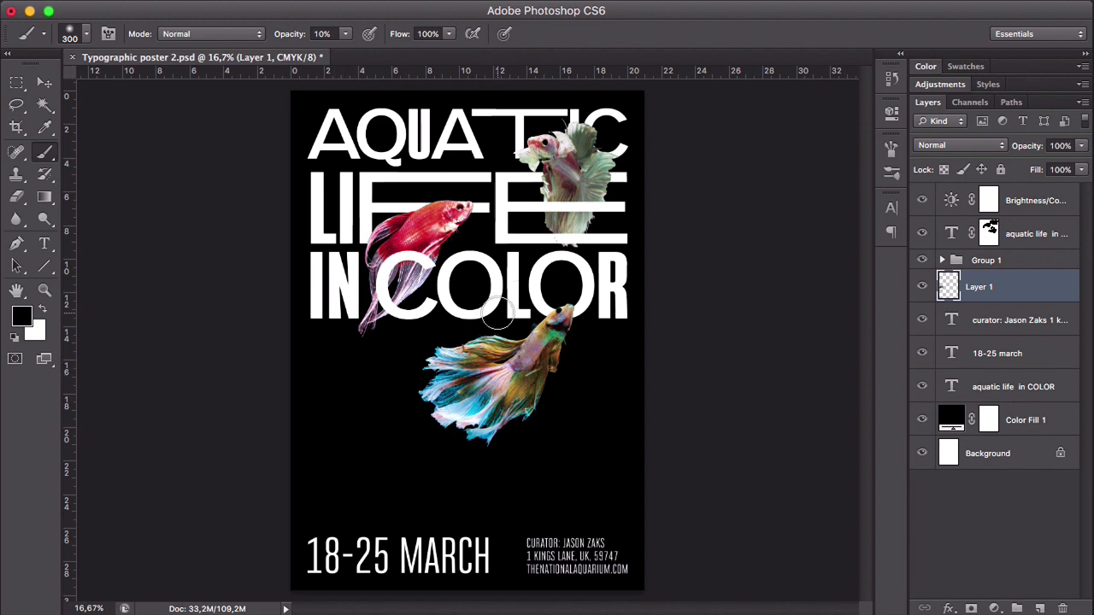
left_click_drag(548, 318, 563, 311)
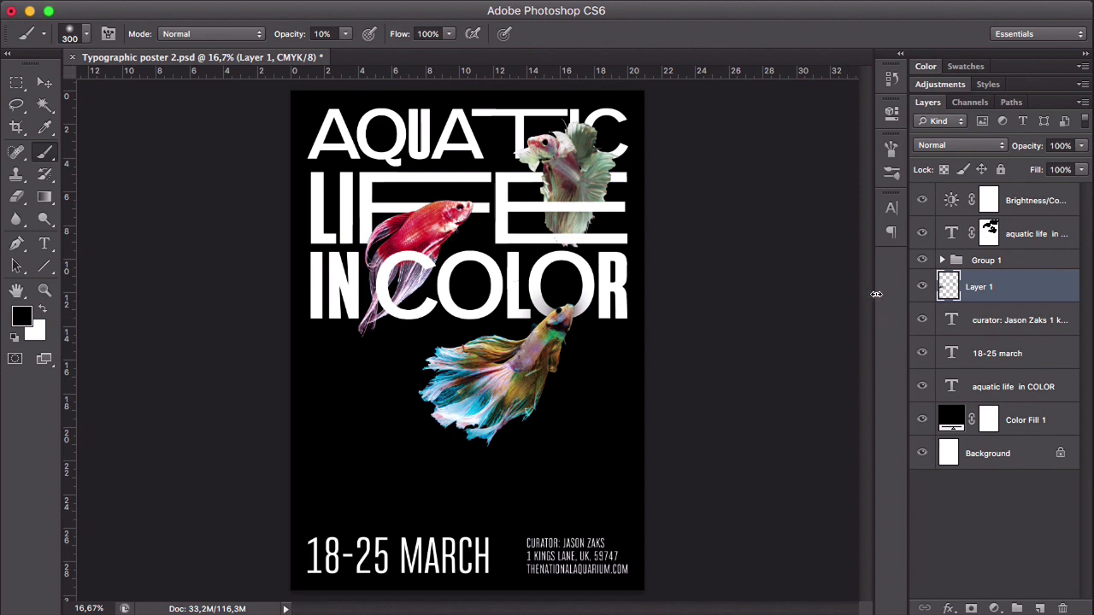
left_click(921, 288)
left_click(921, 288)
left_click(922, 288)
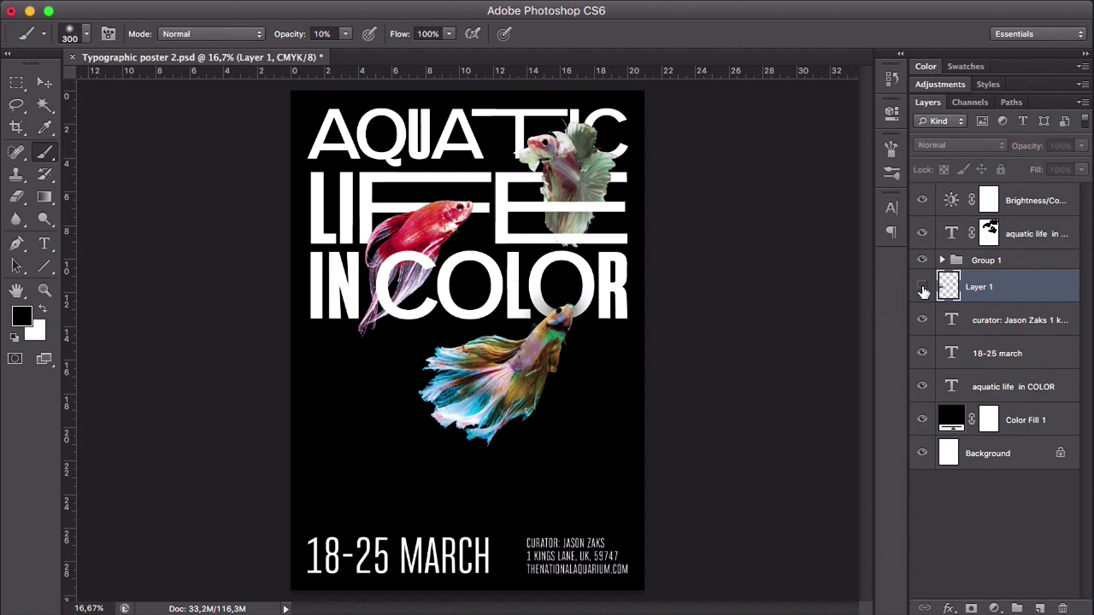
left_click(922, 288)
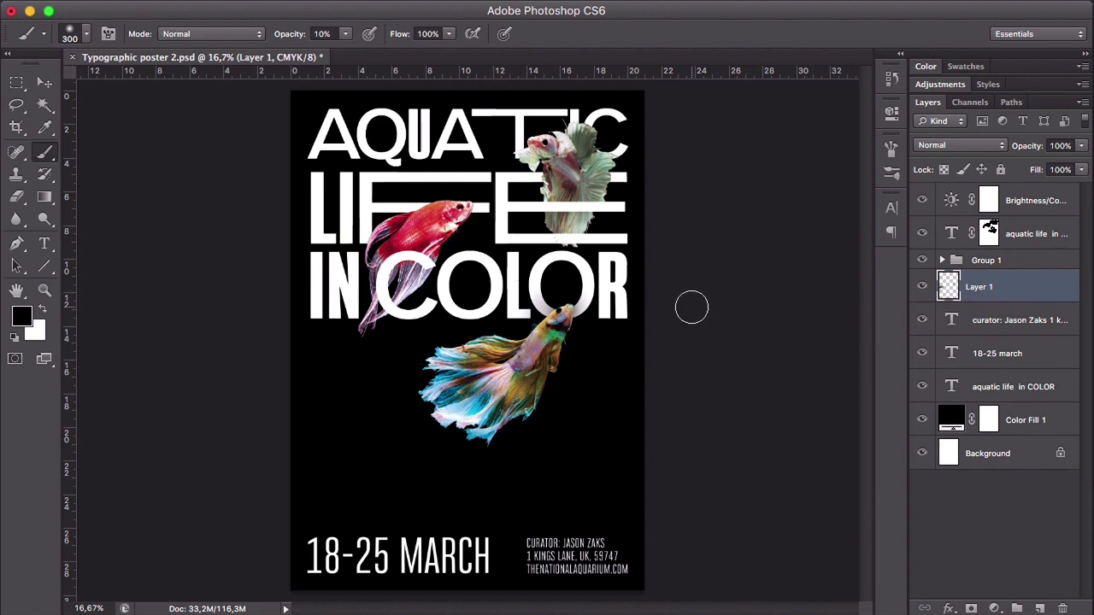
mouse_move(395, 225)
left_mouse_down()
mouse_move(464, 199)
mouse_move(451, 216)
mouse_move(454, 199)
mouse_move(436, 201)
mouse_move(379, 239)
mouse_move(588, 137)
left_mouse_up()
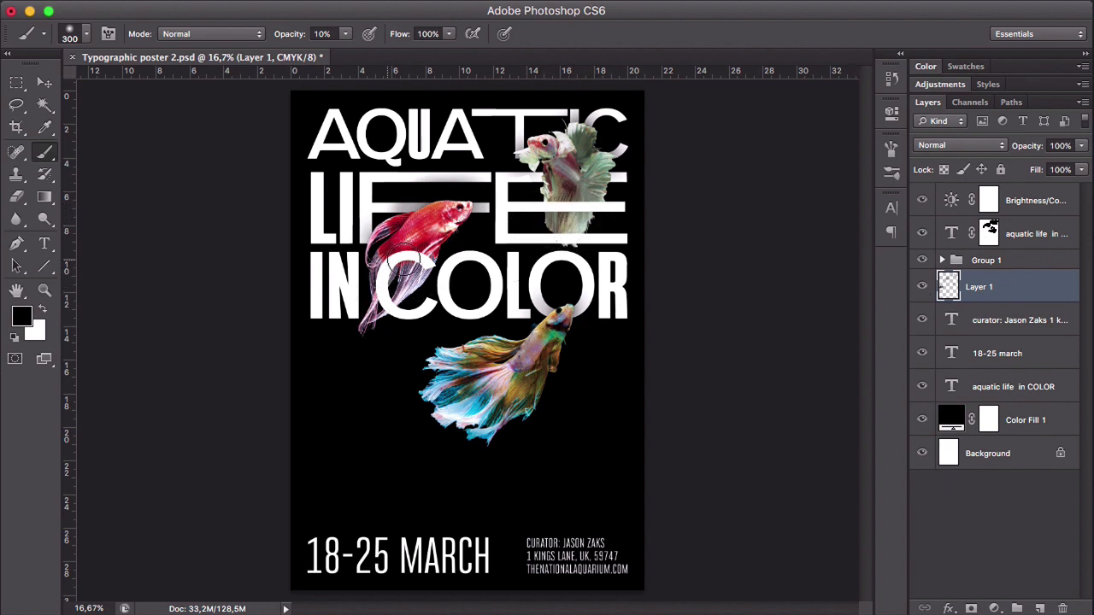
- Add an empty layer above the fish group and brush a soft shadow over the pale fish's tail around the title letters
left_click(1018, 263)
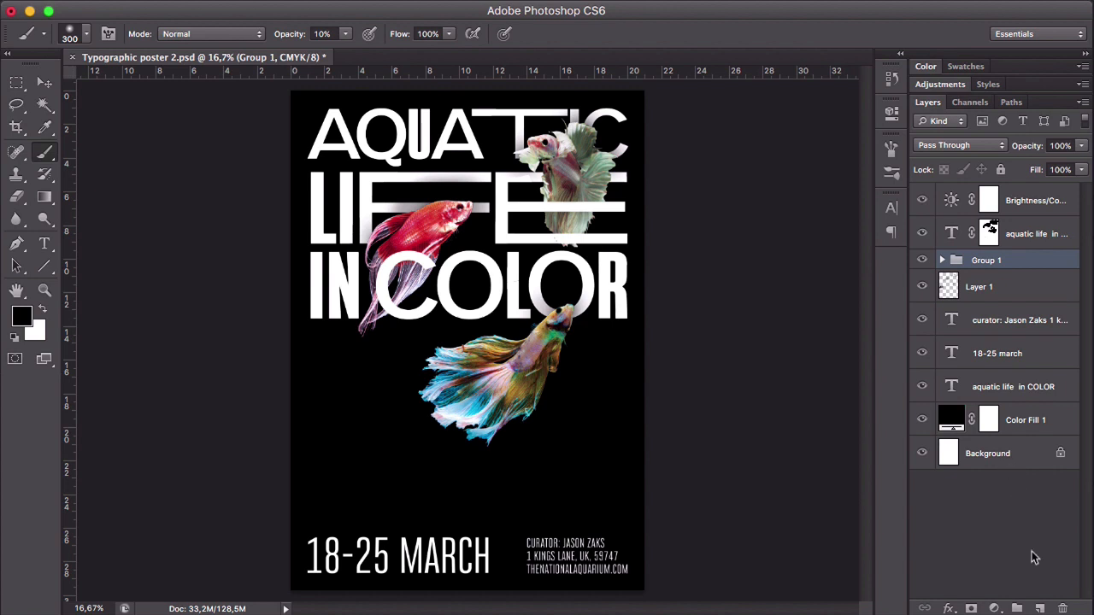
left_click(1040, 608)
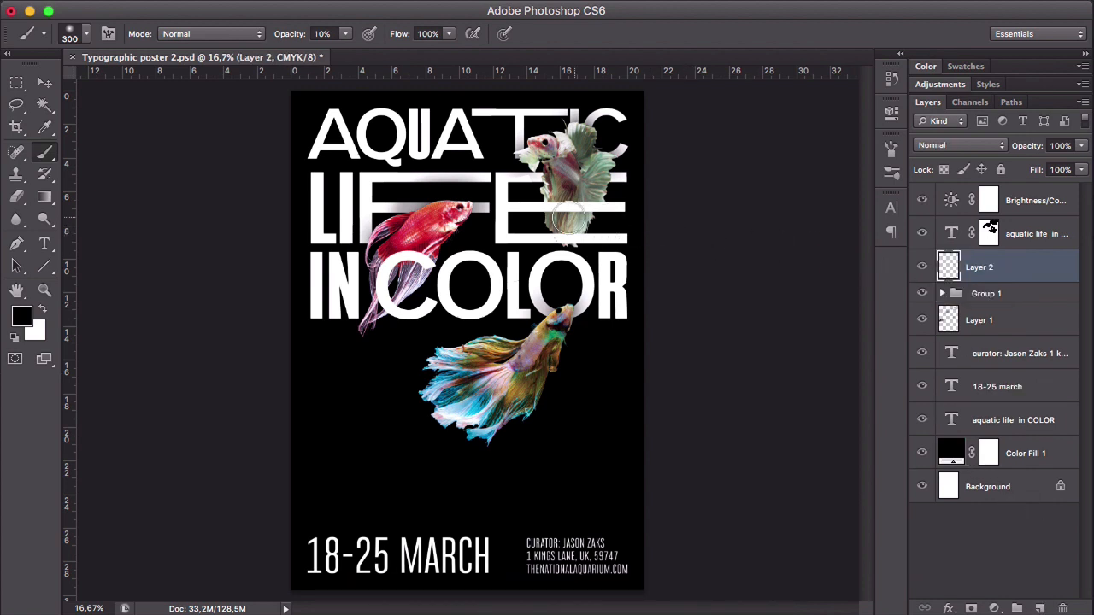
left_click_drag(540, 206, 601, 205)
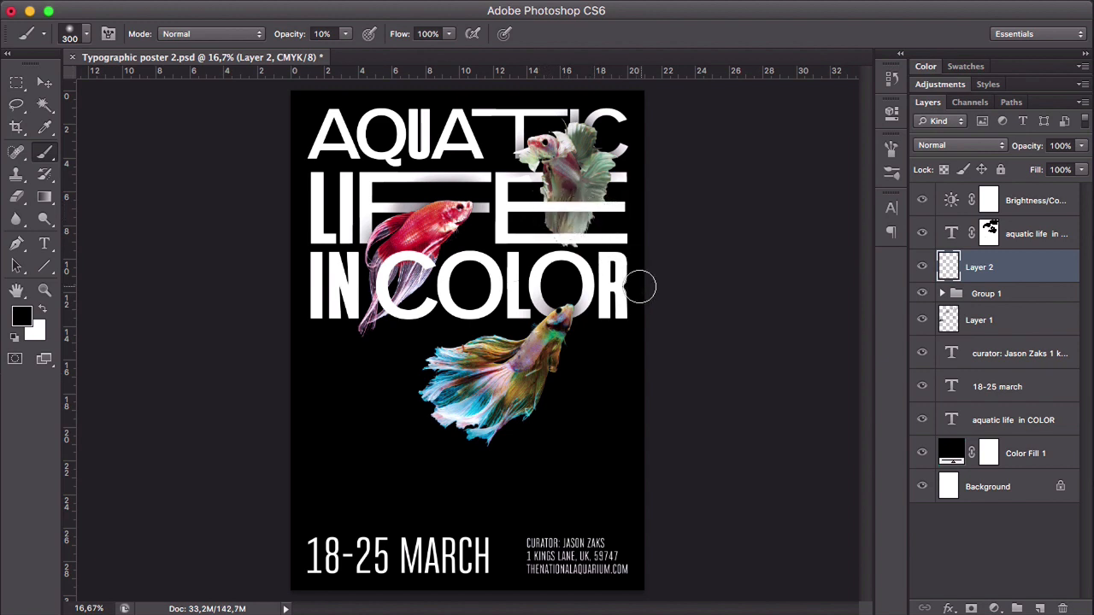
- Clean up the E, L and O on the title copy's layer mask by painting white with a 100 px Brush at 100% opacity
key("z")
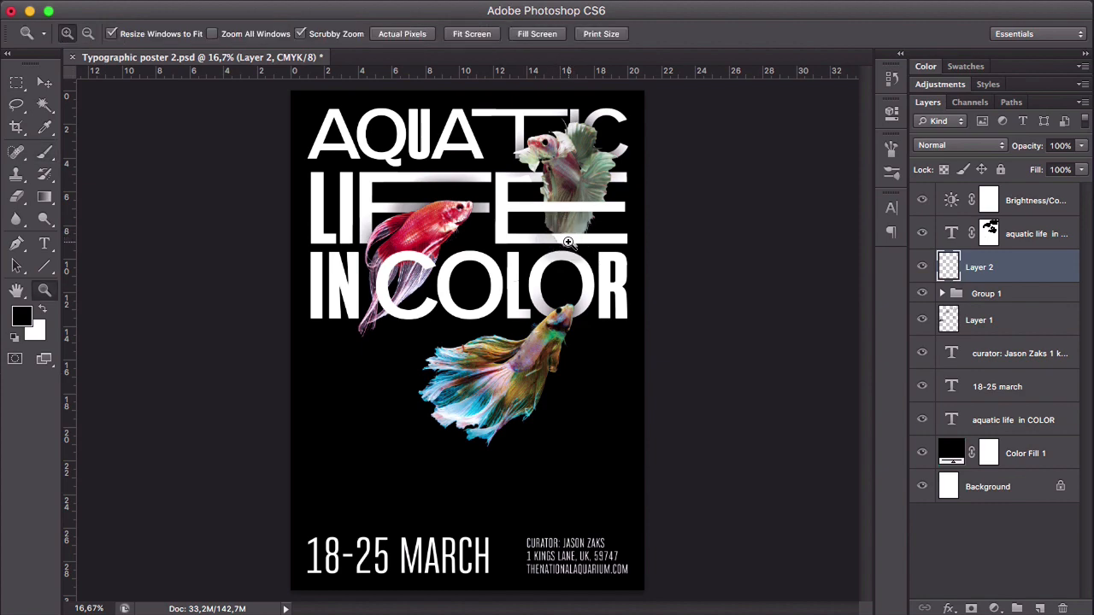
left_click(567, 242)
left_click(568, 242)
key("v")
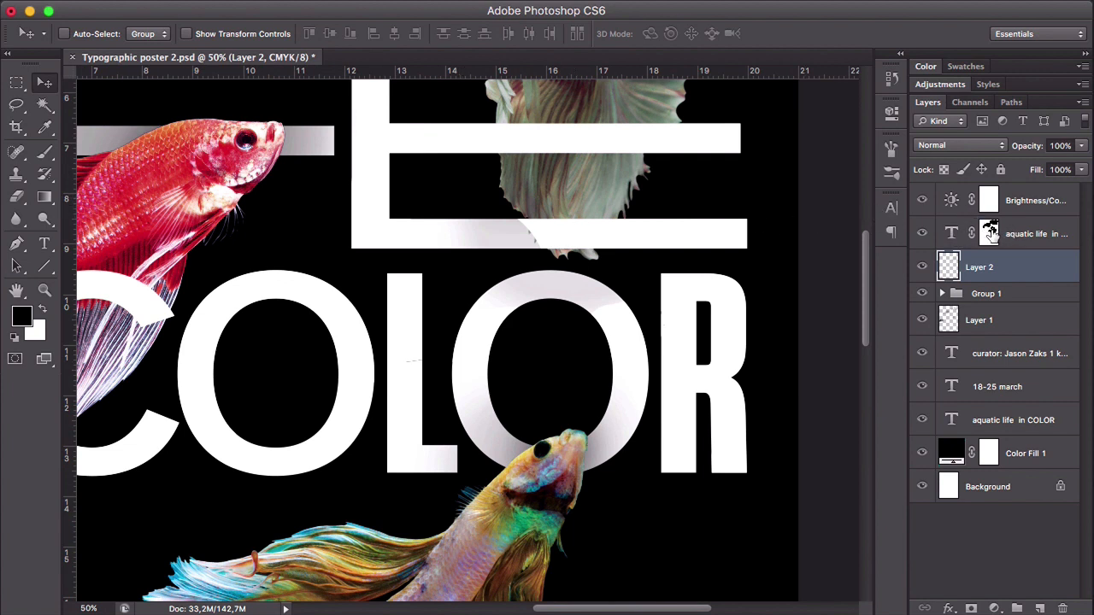
left_click(990, 233)
key("b")
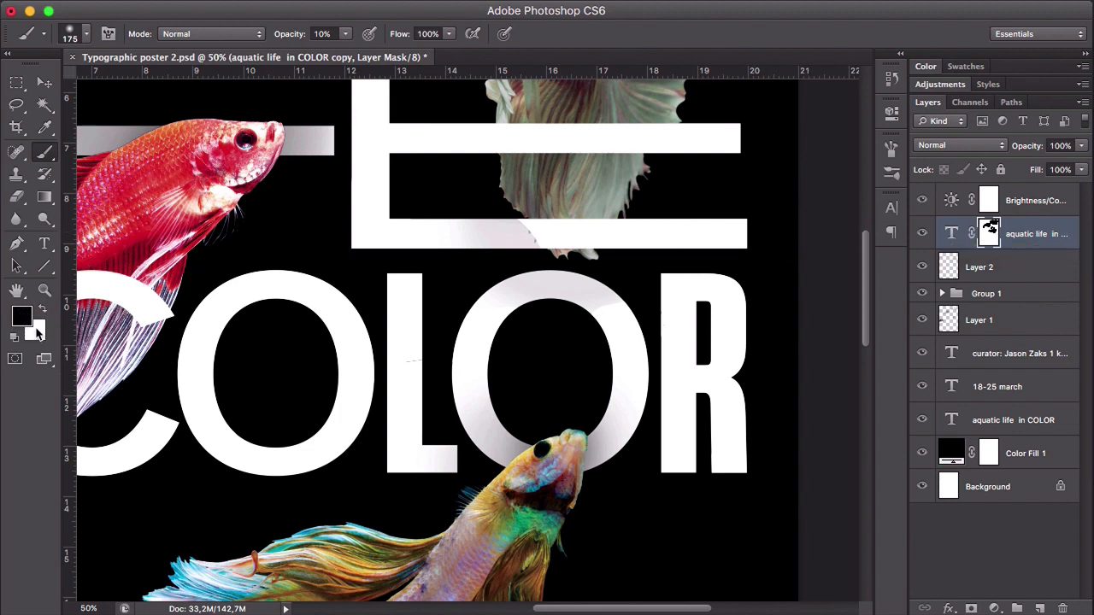
key("x")
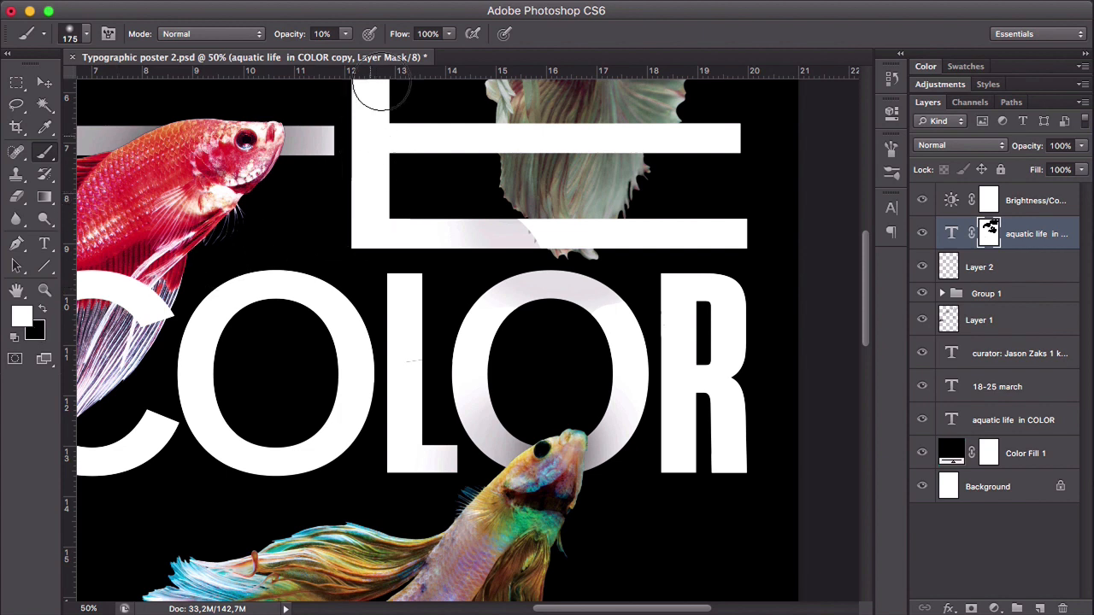
left_click(345, 35)
left_click_drag(345, 52, 425, 53)
left_click(420, 17)
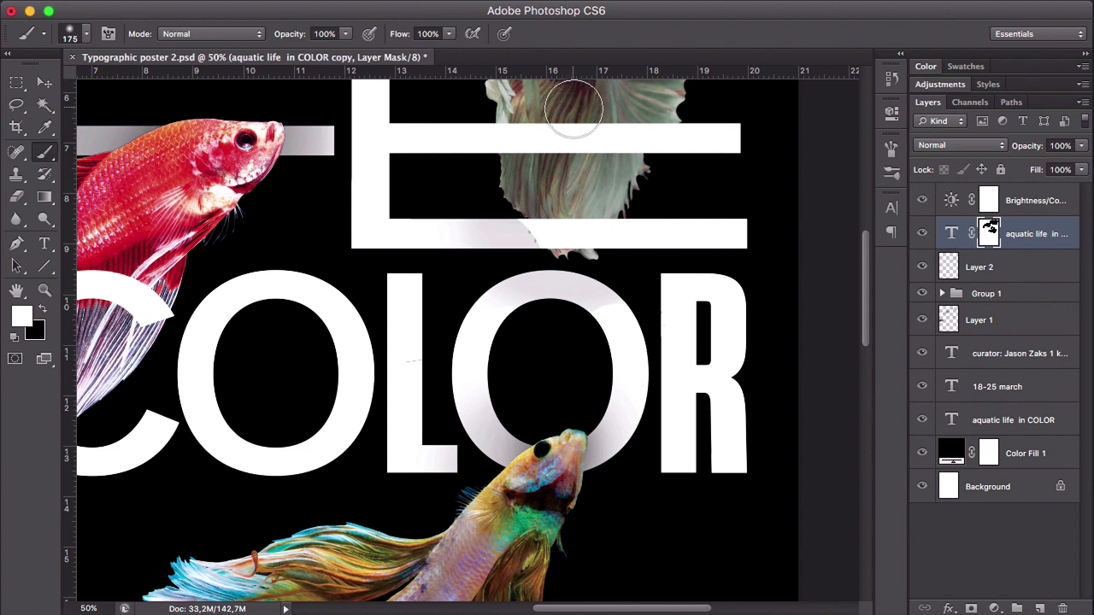
key("bracketleft")
key("bracketleft")
key("bracketleft")
mouse_move(538, 230)
left_mouse_down()
mouse_move(436, 231)
mouse_move(544, 231)
mouse_move(334, 225)
left_mouse_up()
mouse_move(615, 310)
left_mouse_down()
mouse_move(580, 287)
mouse_move(517, 293)
mouse_move(463, 347)
mouse_move(432, 349)
left_mouse_up()
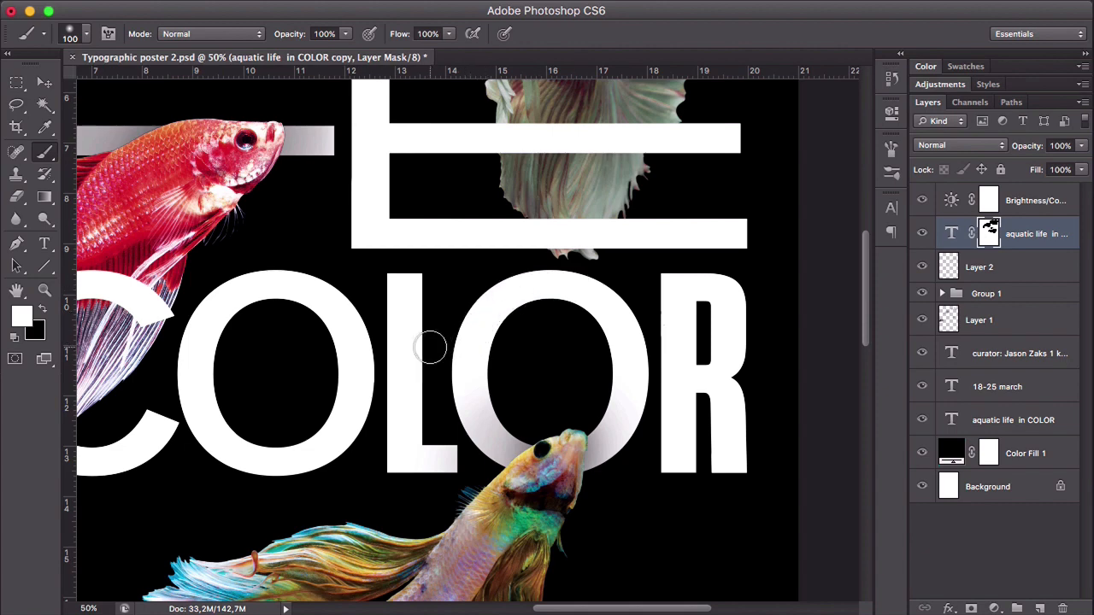
- Paint a soft black shadow on Layer 2 over the red fish's fins around the letter C, with the Brush at 10% opacity
key("z")
left_click(430, 305, "alt")
left_click(393, 298, "alt")
left_click(423, 290, "alt")
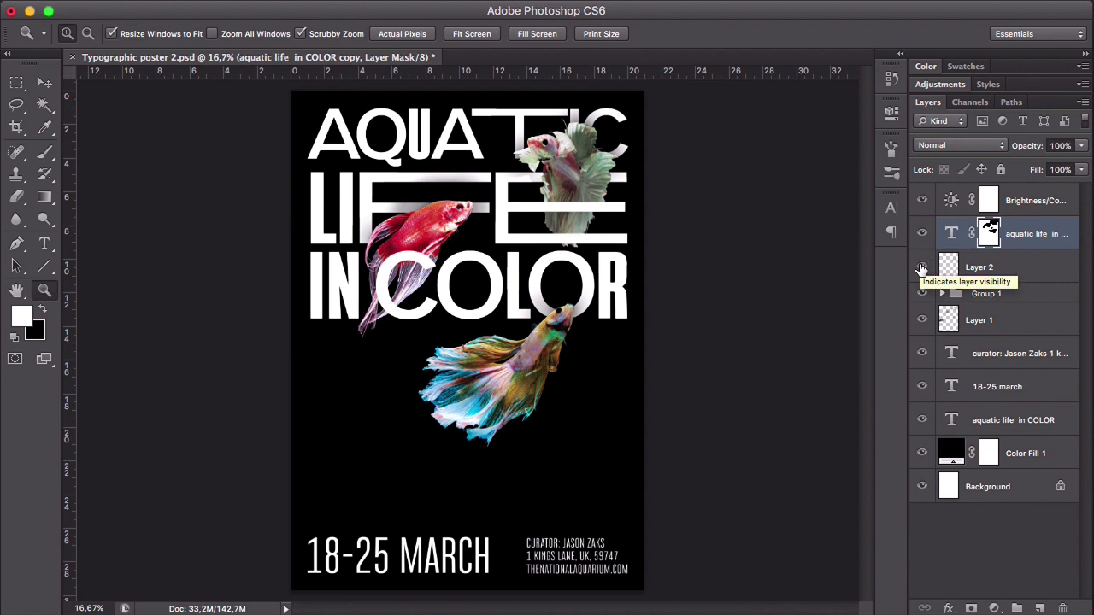
left_click(971, 270)
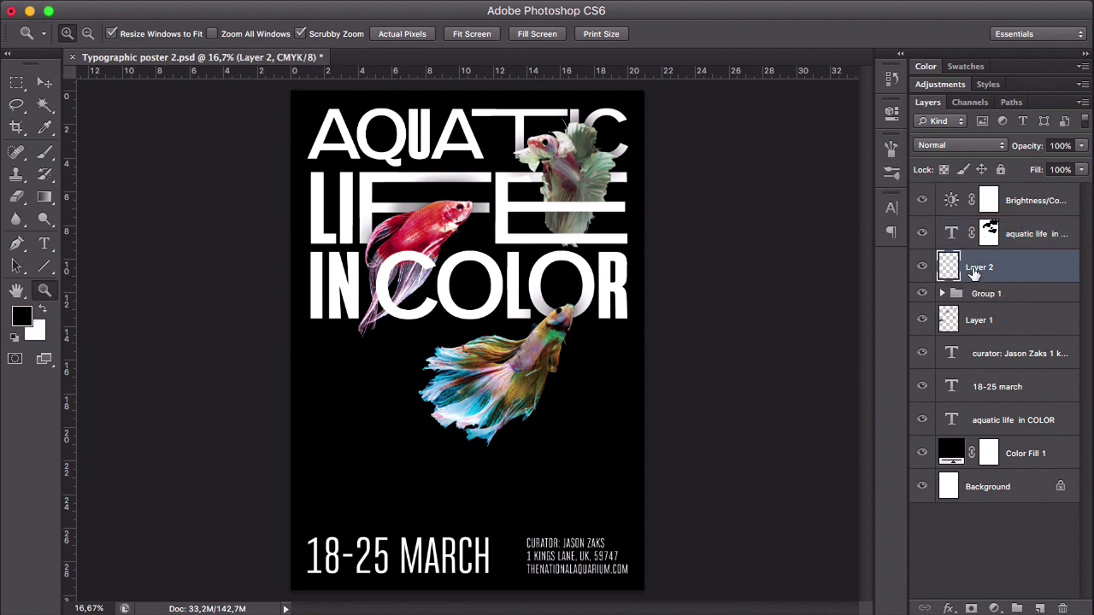
left_click(427, 292)
left_click(377, 262)
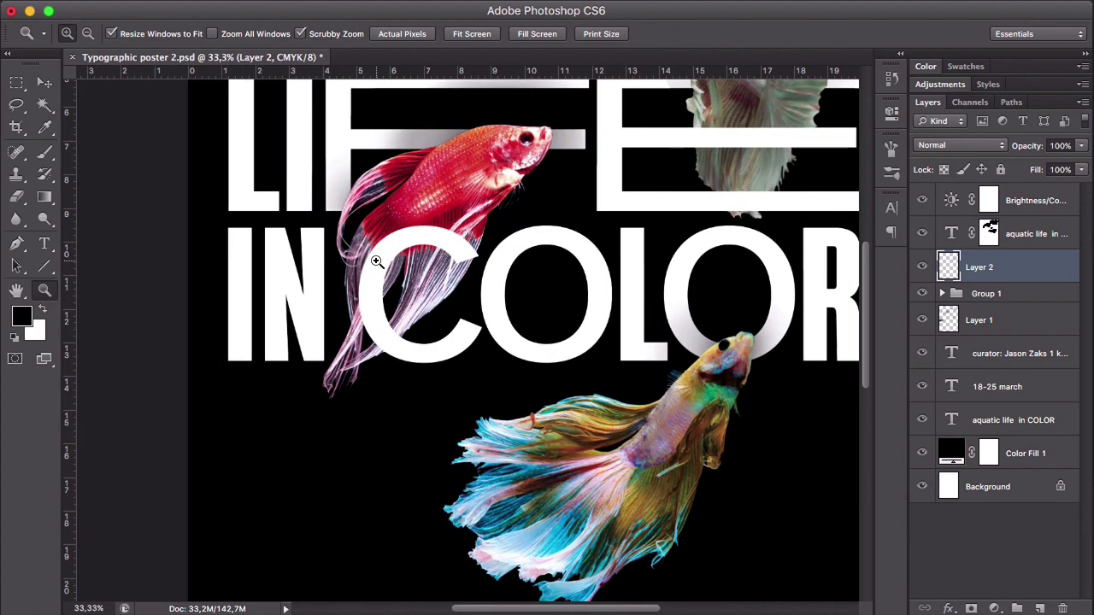
left_click(377, 262)
key("b")
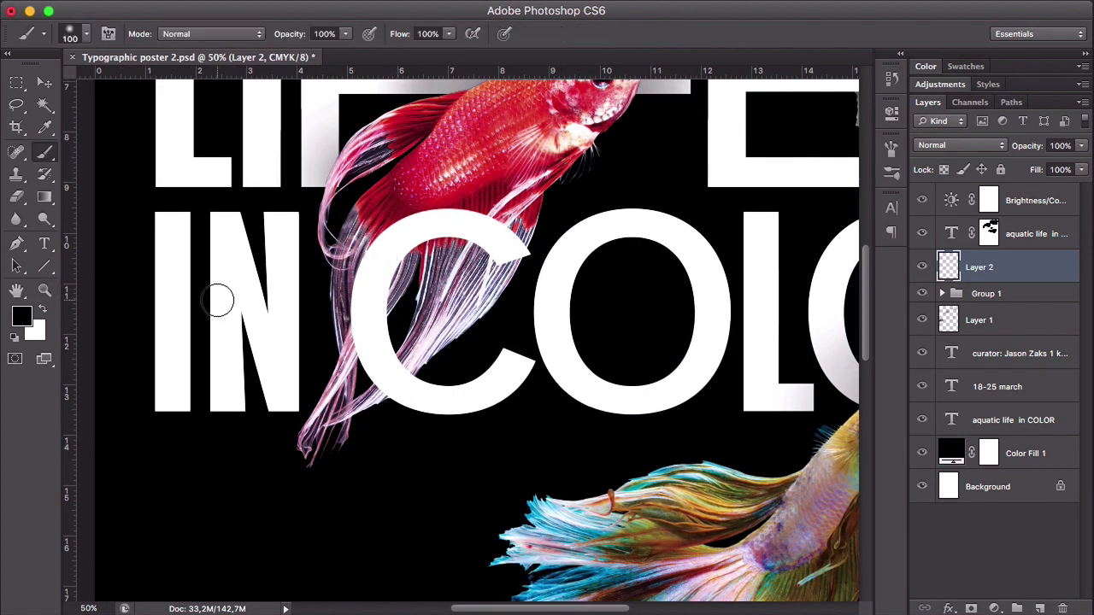
left_click(345, 33)
left_click_drag(338, 48, 274, 55)
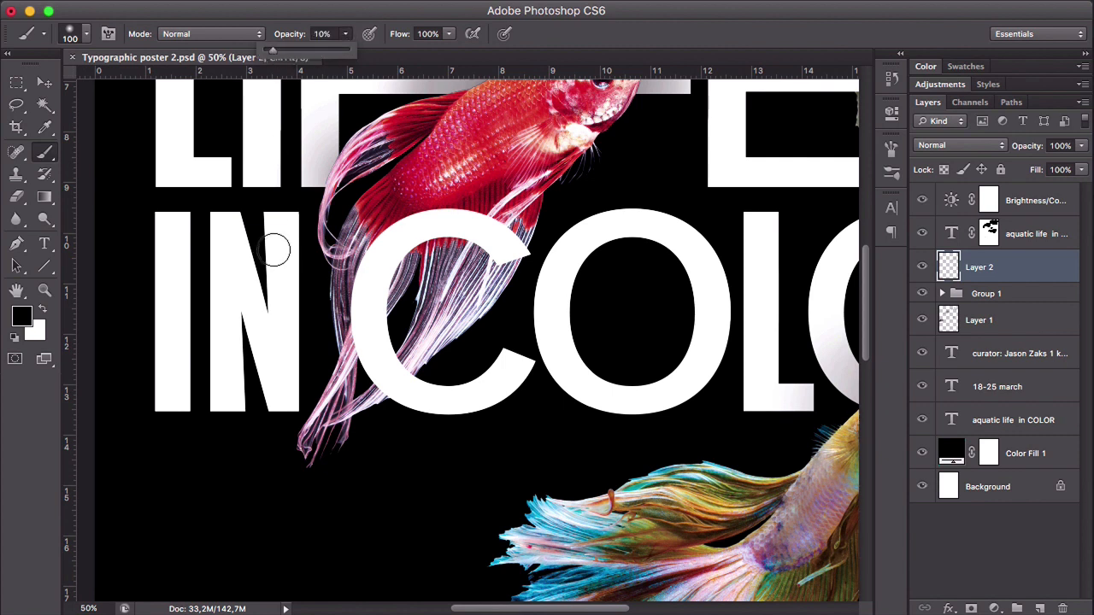
mouse_move(530, 231)
left_mouse_down()
mouse_move(472, 223)
mouse_move(400, 229)
mouse_move(434, 218)
mouse_move(512, 239)
mouse_move(419, 226)
mouse_move(373, 254)
mouse_move(354, 350)
mouse_move(409, 314)
mouse_move(385, 299)
mouse_move(398, 270)
mouse_move(463, 238)
mouse_move(497, 256)
mouse_move(428, 243)
mouse_move(403, 261)
mouse_move(388, 312)
mouse_move(395, 366)
mouse_move(408, 381)
mouse_move(349, 295)
mouse_move(361, 264)
mouse_move(364, 369)
mouse_move(388, 427)
mouse_move(348, 328)
left_mouse_up()
- Compare the whole poster with Layer 2's shadows off and on
key("z")
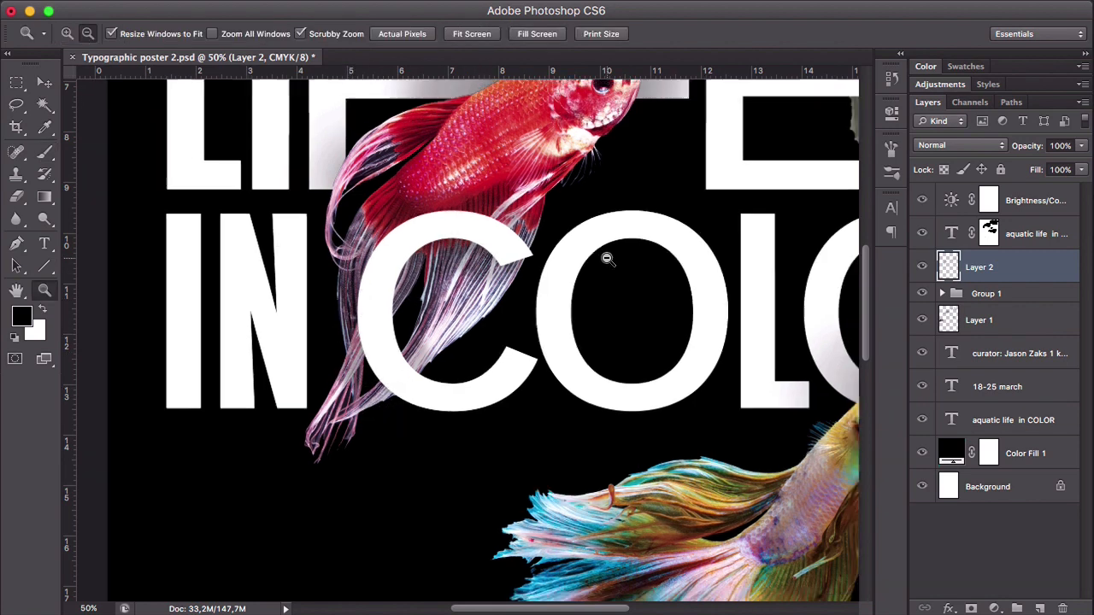
left_click(706, 293, "alt")
left_click(707, 293, "alt")
key("v")
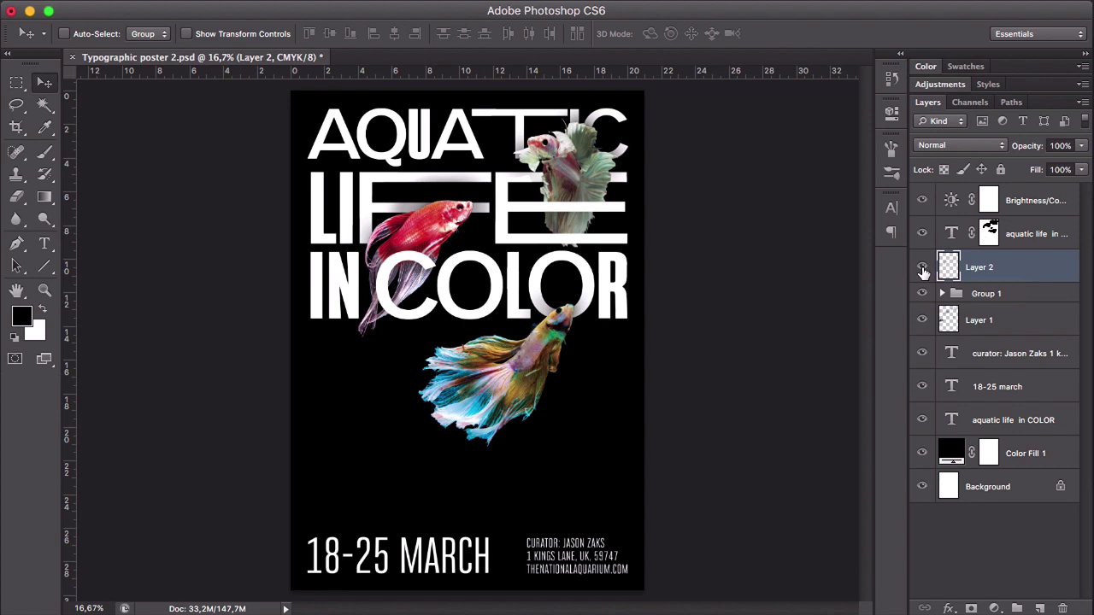
left_click(922, 268)
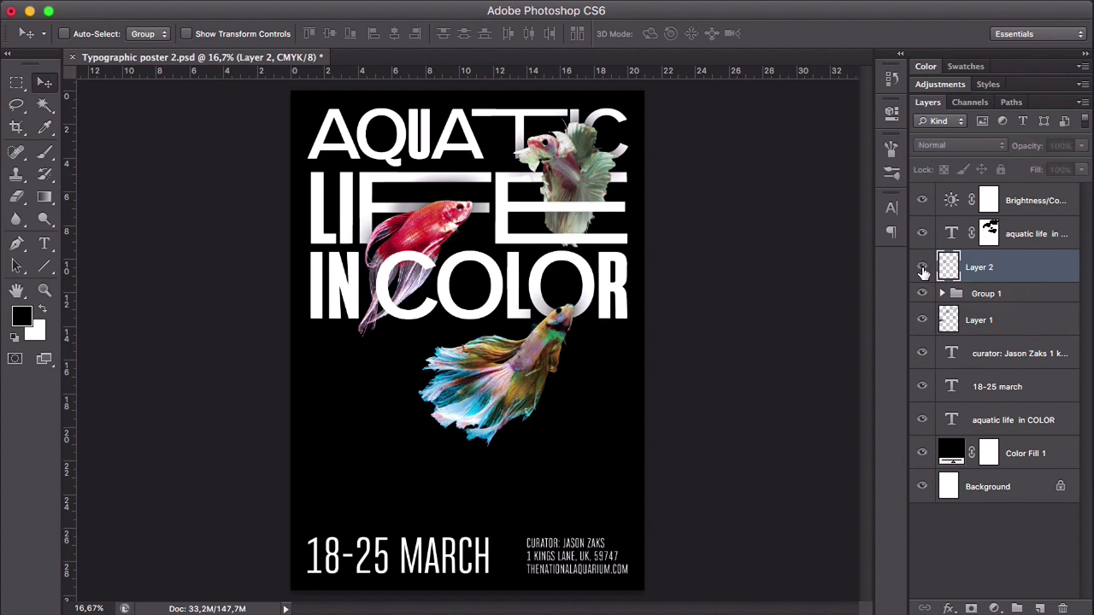
left_click(922, 269)
left_click(922, 268)
left_click(922, 268)
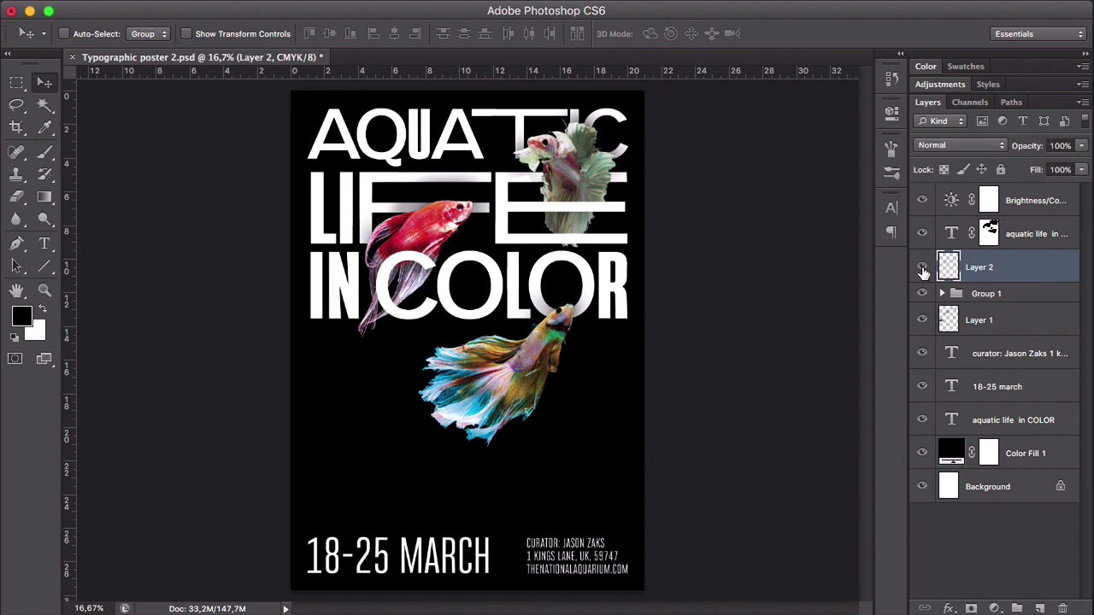
- Rename Layer 2 as "Shadow 1" and Layer 1 as "Shadow 2"
double_click(983, 268)
type("Shadow 1")
key("Return")
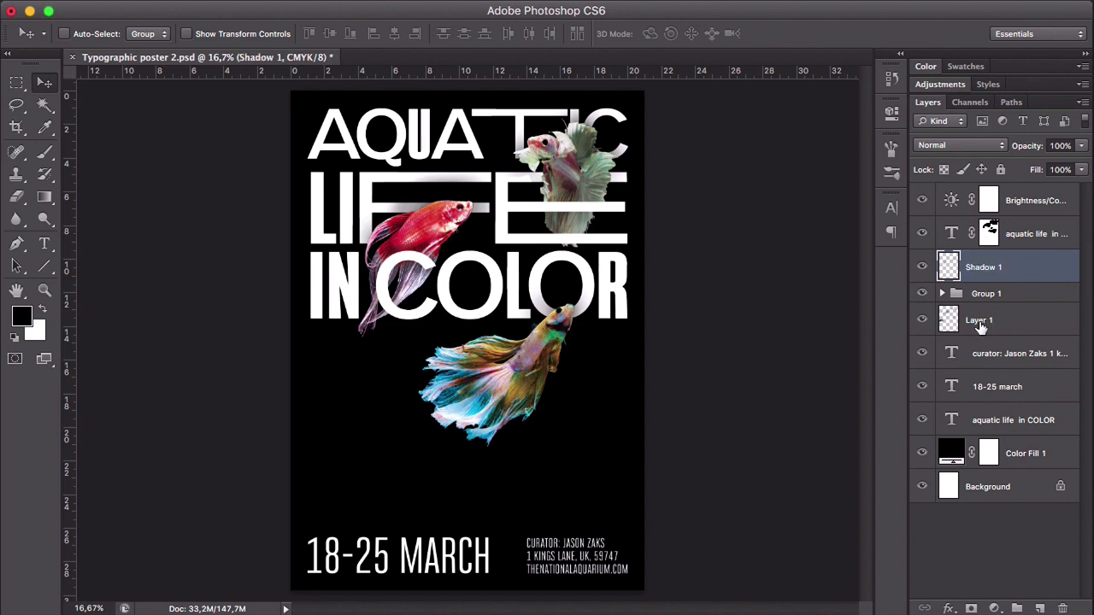
left_click(981, 322)
double_click(981, 323)
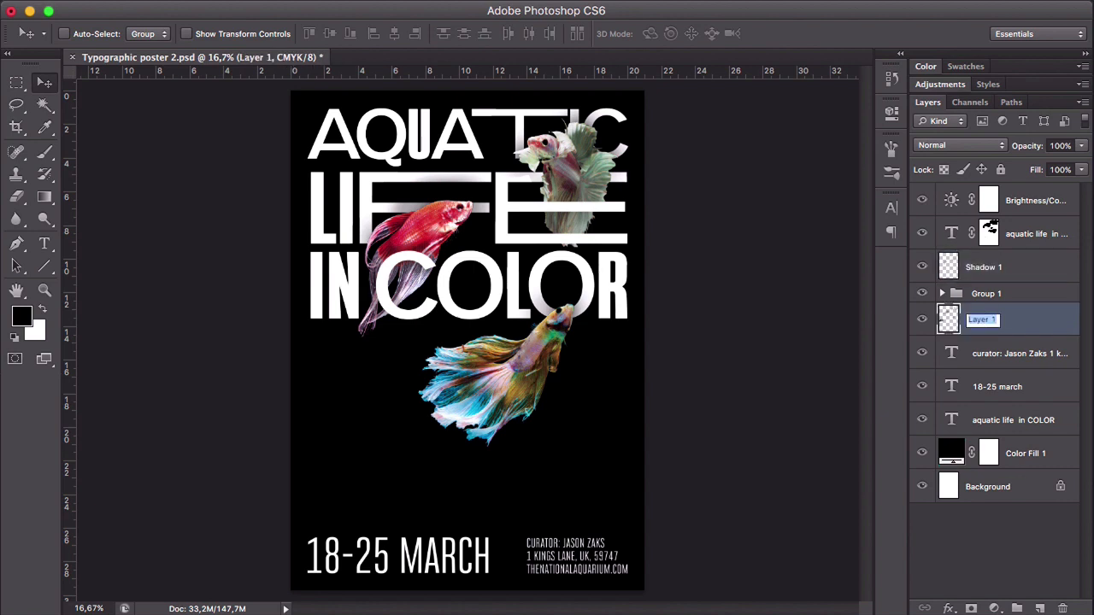
type("Shadow 2")
key("Return")
- Rename the fish group as "Images" and hide the Shadow 1 and Shadow 2 layers
double_click(989, 293)
key("BackSpace")
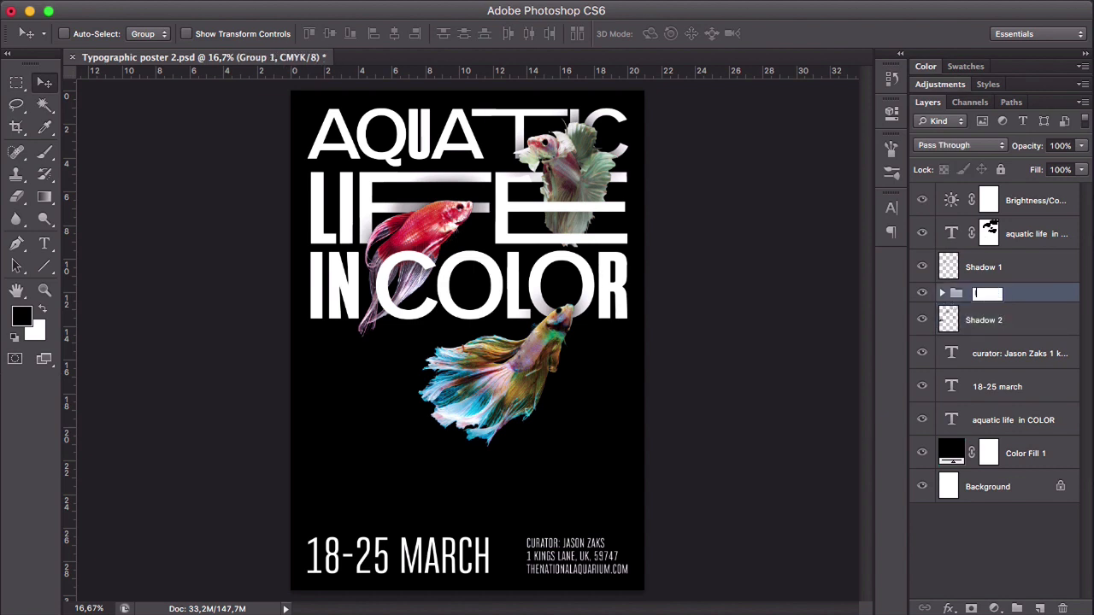
type("Images")
key("Return")
left_click(922, 267)
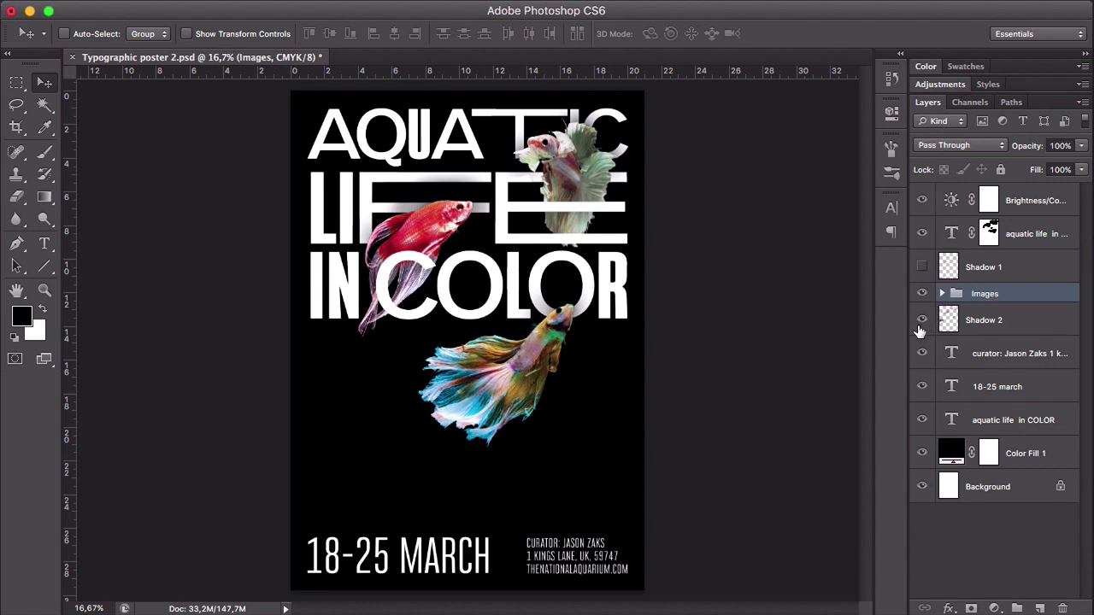
left_click(921, 321)
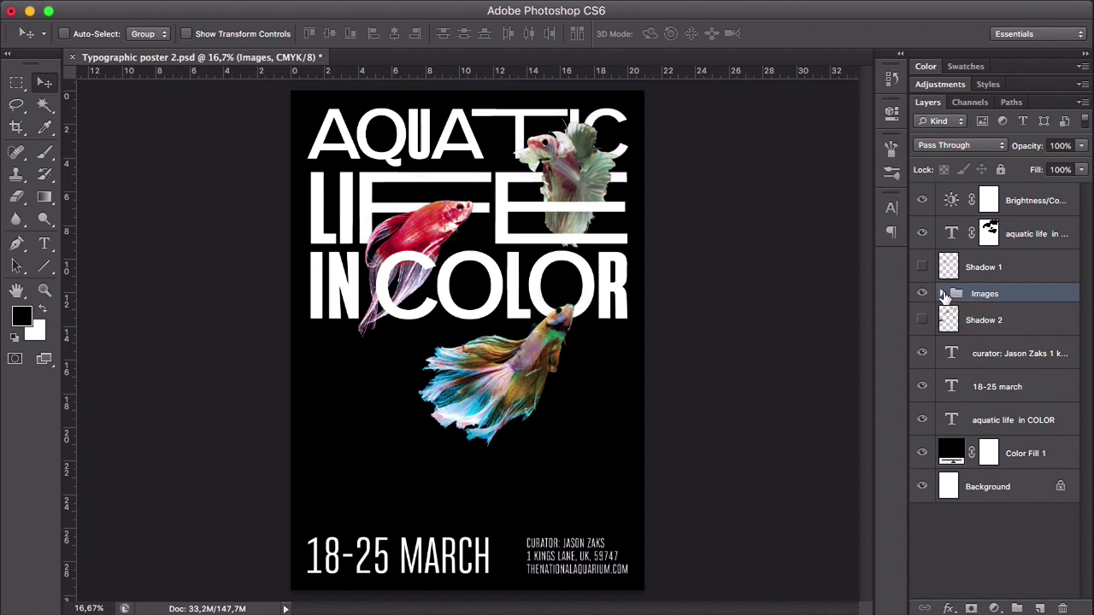
- Add a Drop Shadow effect to the red fish layer in the Images group, with the live preview turned on
left_click(942, 294)
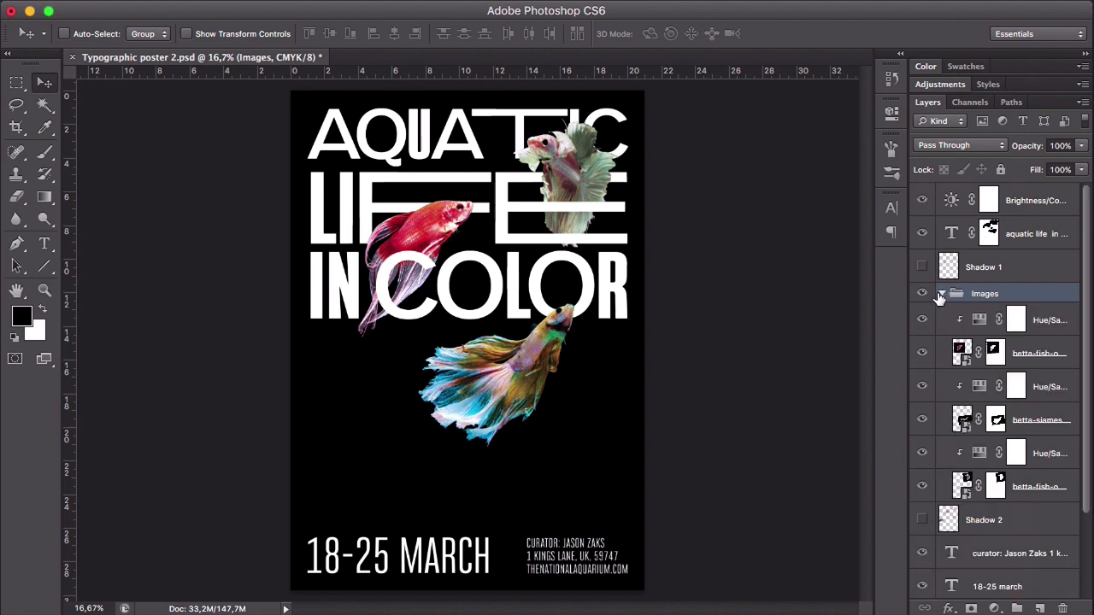
left_click(1014, 345)
right_click(1014, 344)
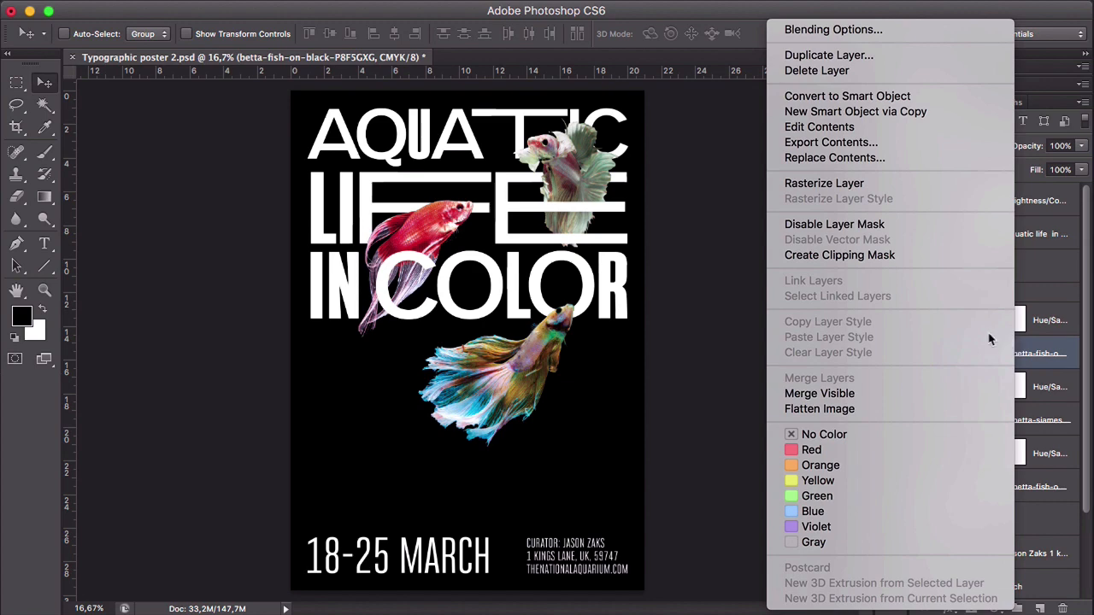
left_click(873, 31)
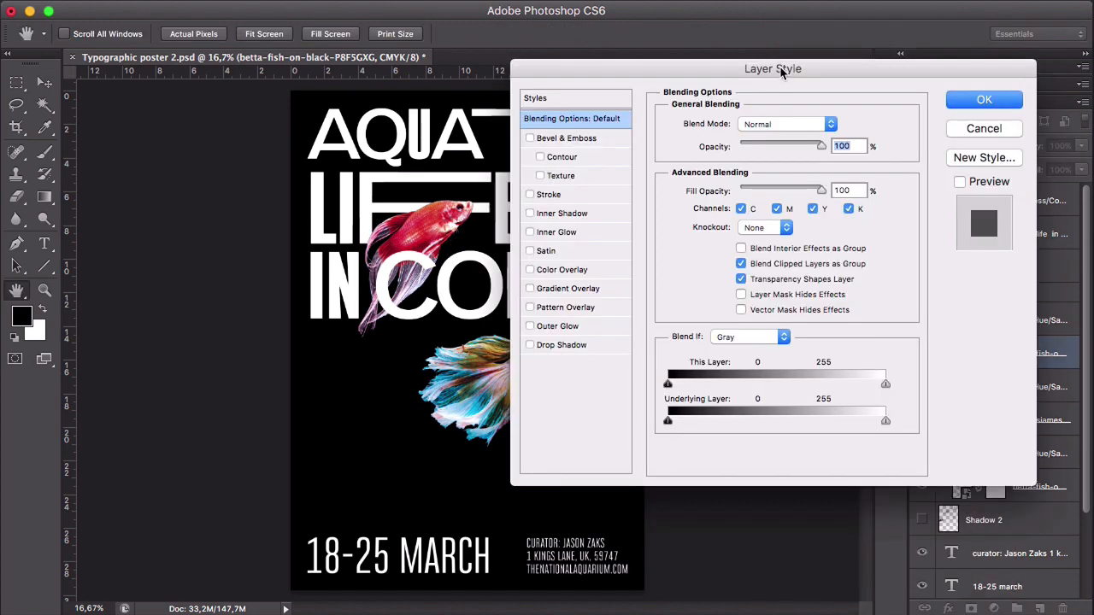
left_click(570, 346)
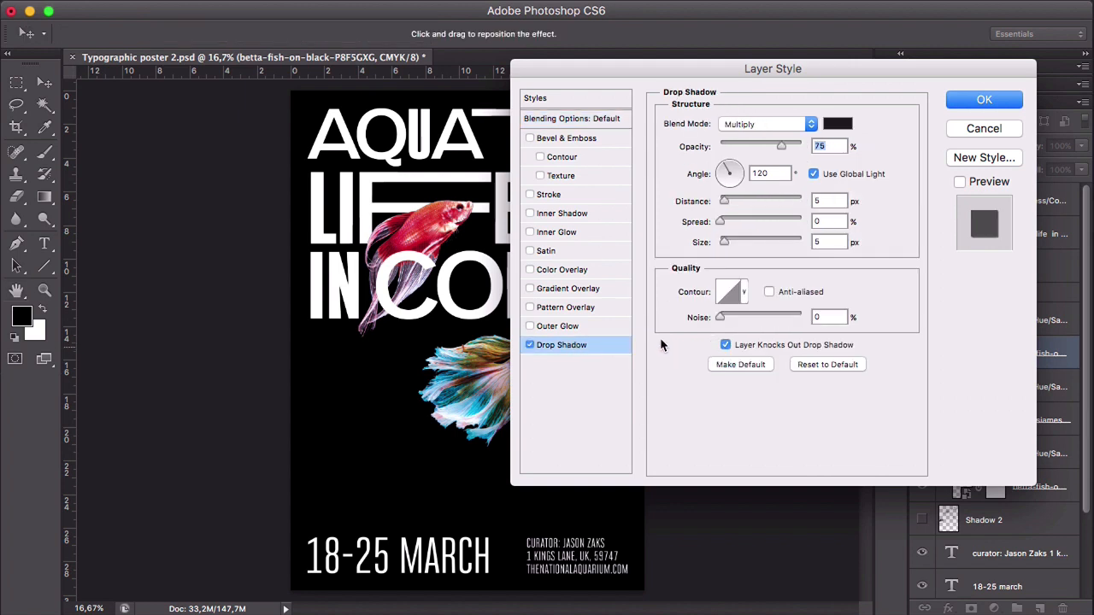
left_click(959, 181)
left_click(959, 182)
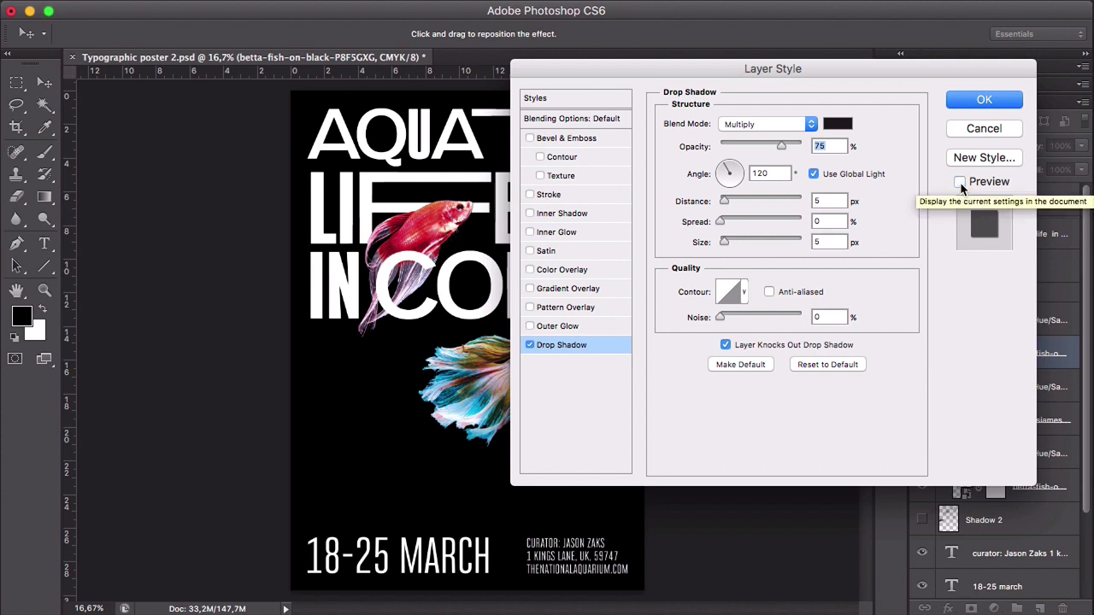
left_click(960, 182)
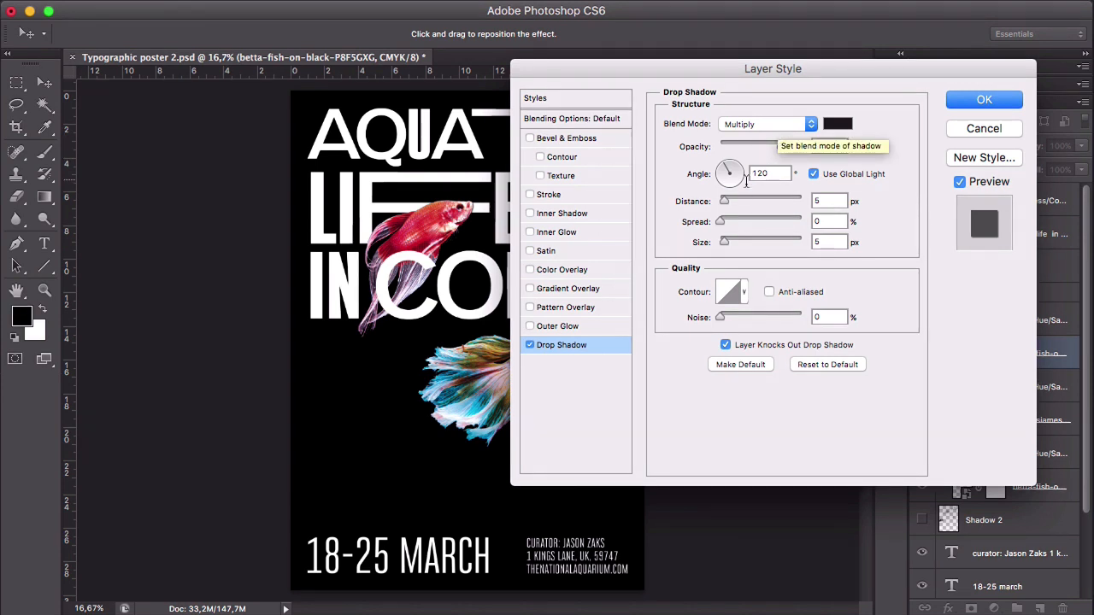
- Set the red fish's Drop Shadow to distance 15 px, spread 20%, size 51 px, opacity 67% and an angle of about -53°, and apply it
left_click_drag(722, 205, 734, 242)
left_click_drag(738, 240, 739, 240)
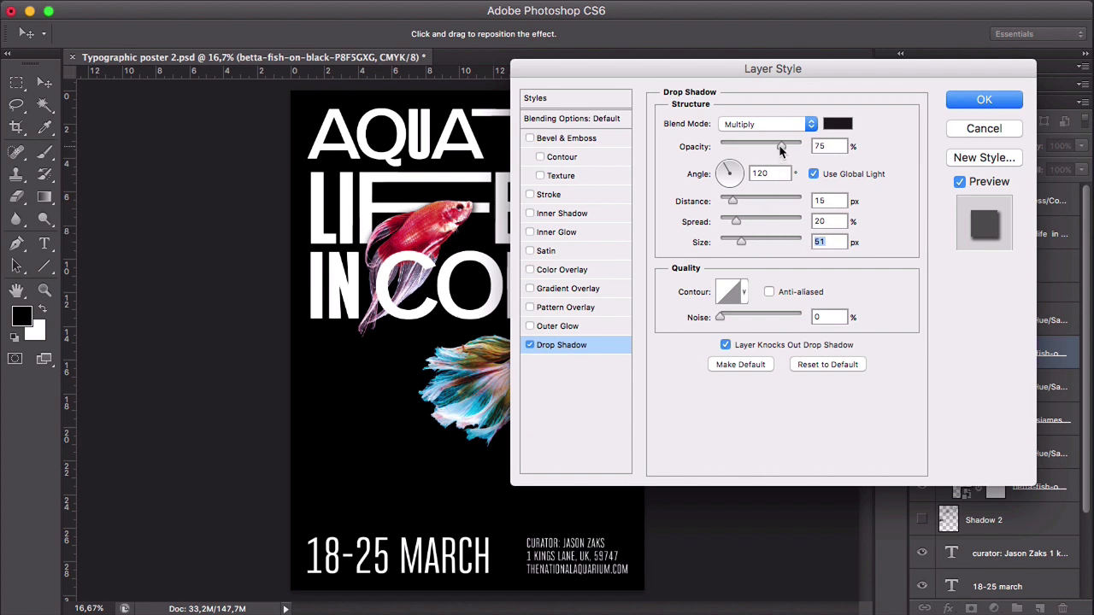
left_click_drag(780, 144, 774, 144)
left_click_drag(724, 169, 740, 189)
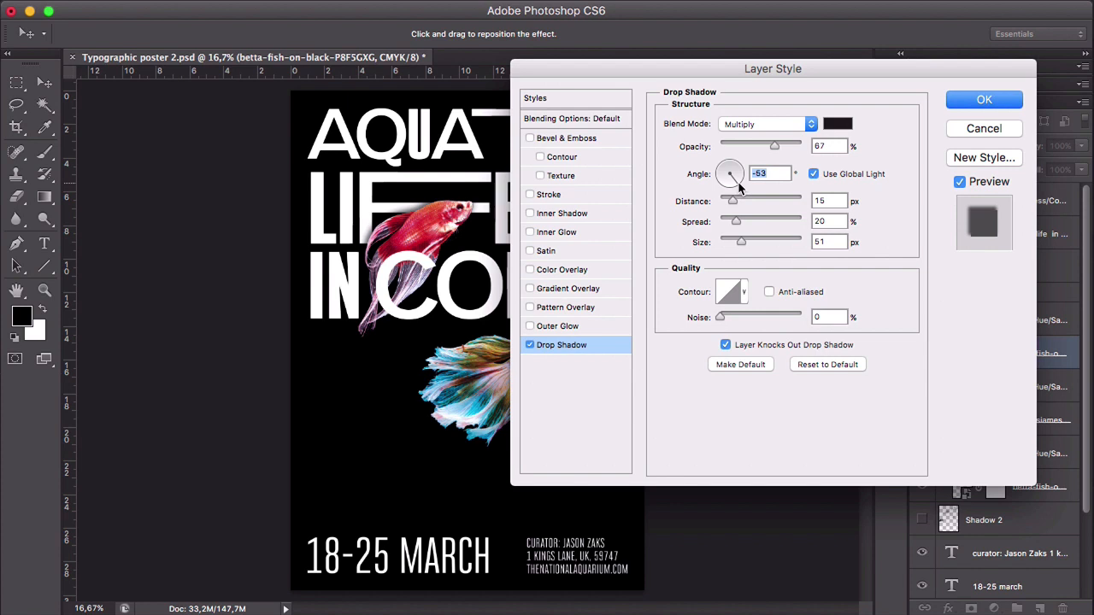
left_click(736, 182)
left_click(966, 101)
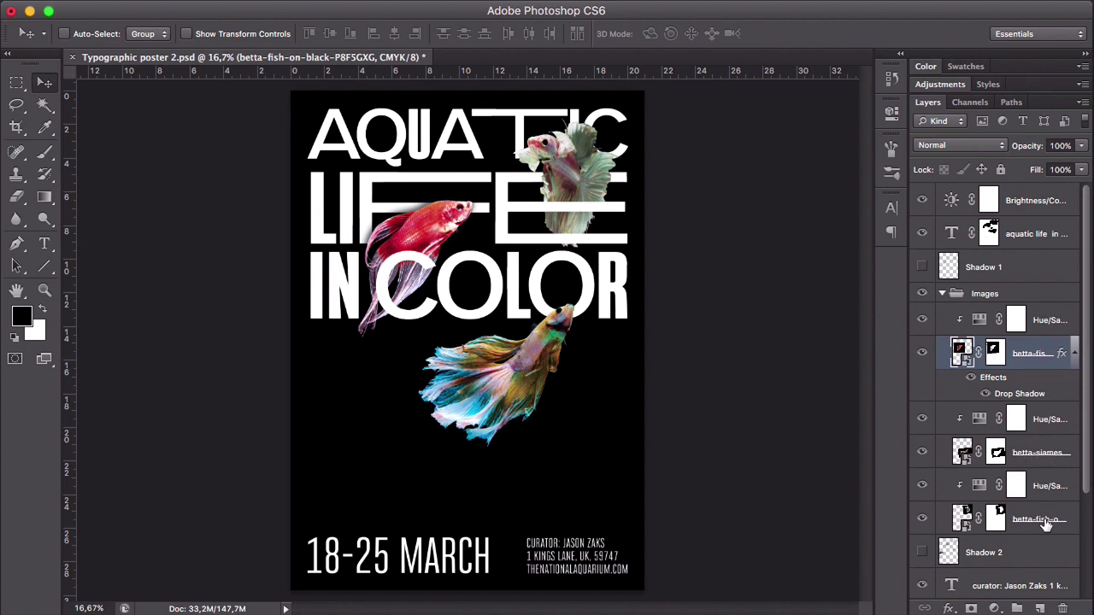
- Copy the red fish's layer style to the other two fish layers and collapse the Images group
right_click(1017, 344)
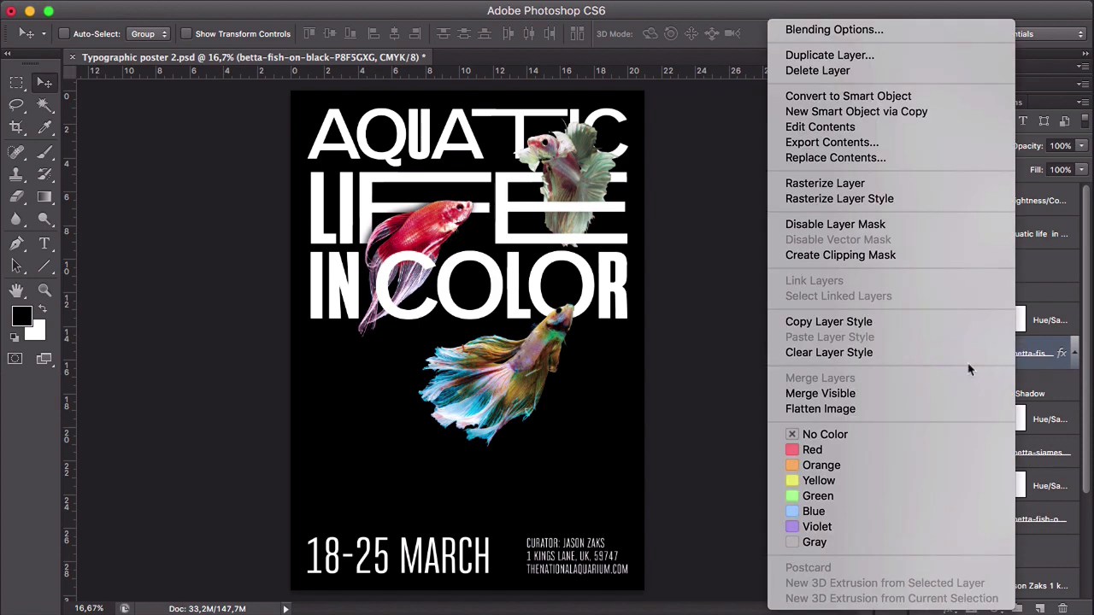
left_click(895, 325)
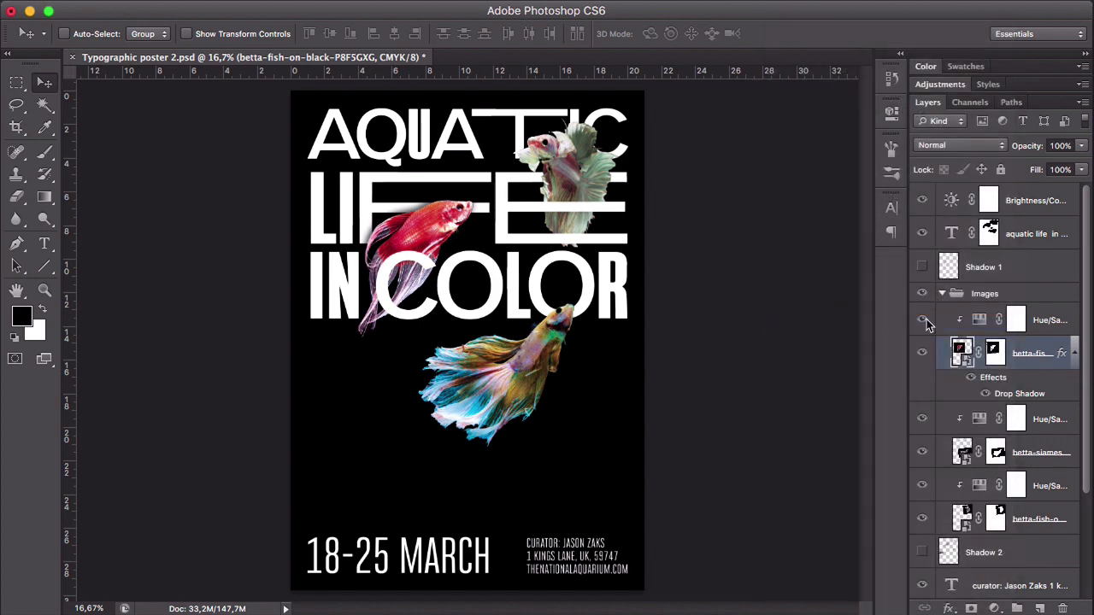
left_click(1074, 354)
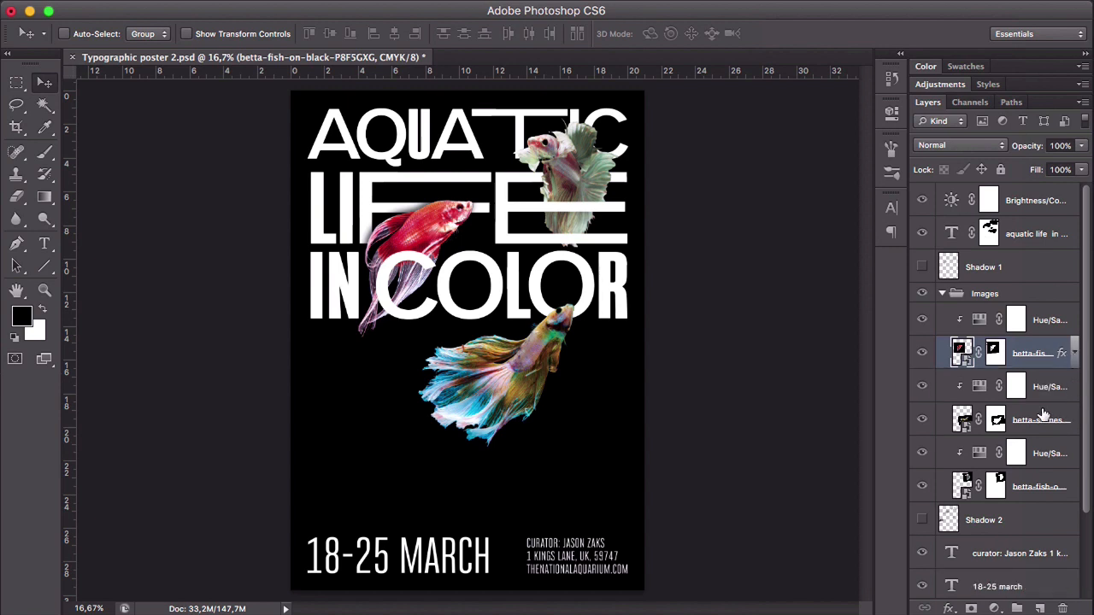
left_click(1044, 418)
right_click(1025, 414)
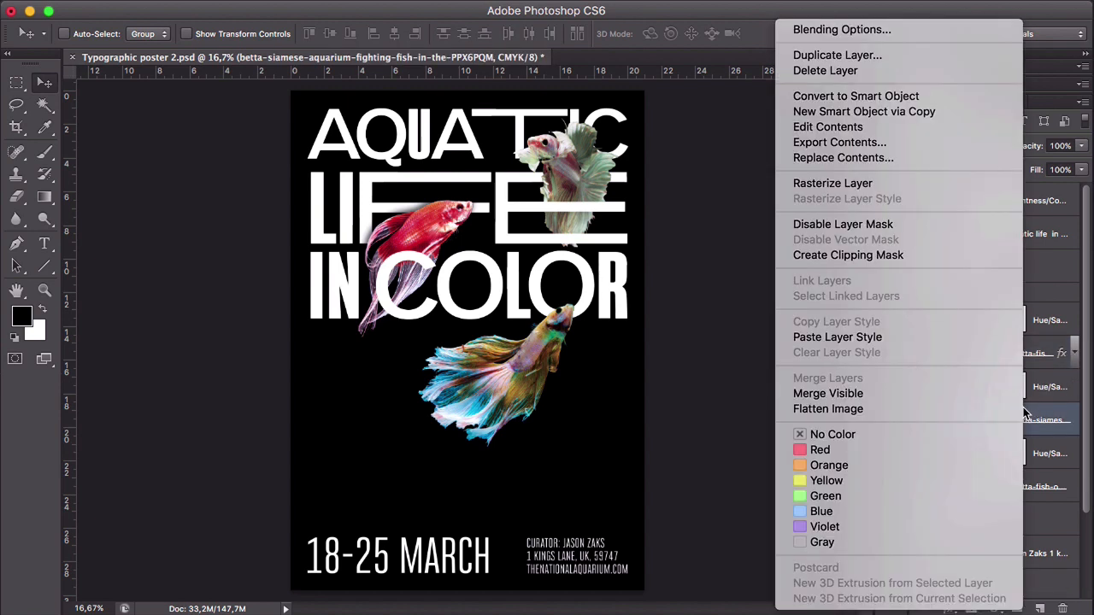
left_click(903, 337)
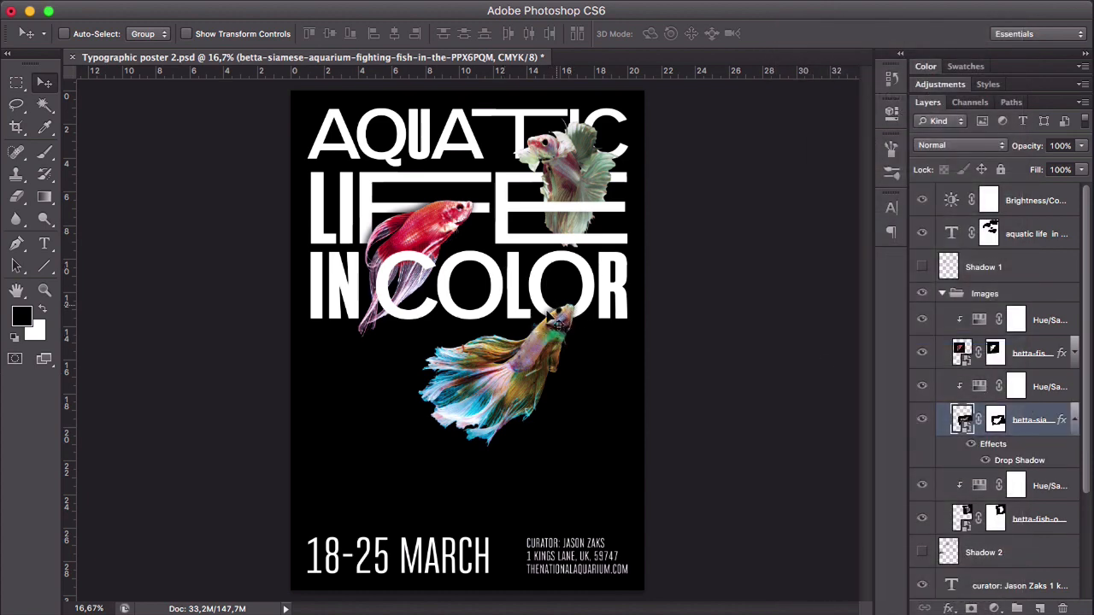
left_click(1039, 513)
right_click(1054, 513)
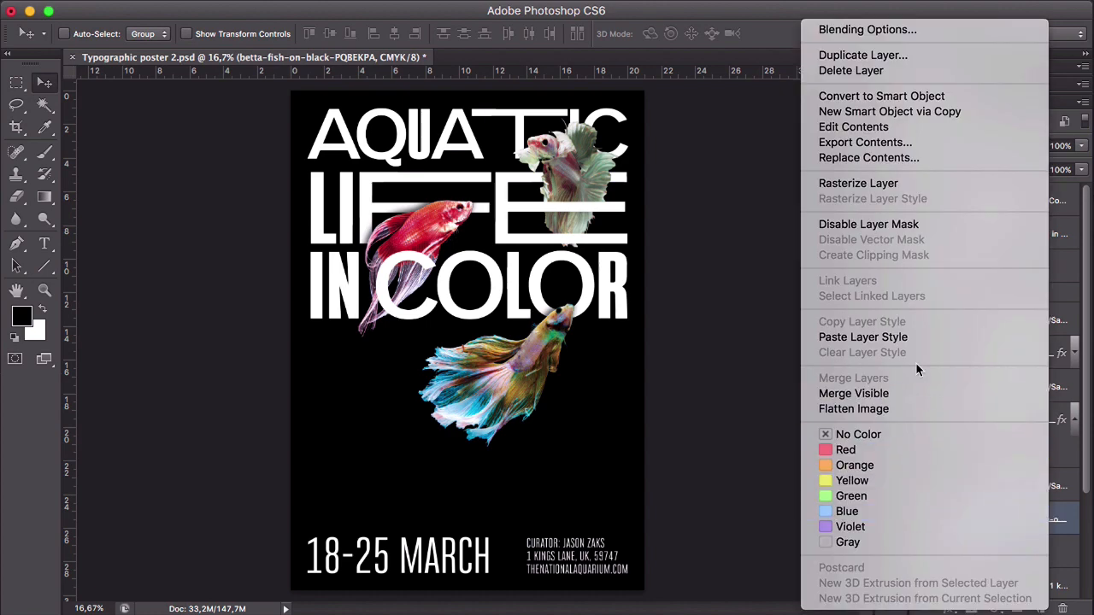
left_click(899, 339)
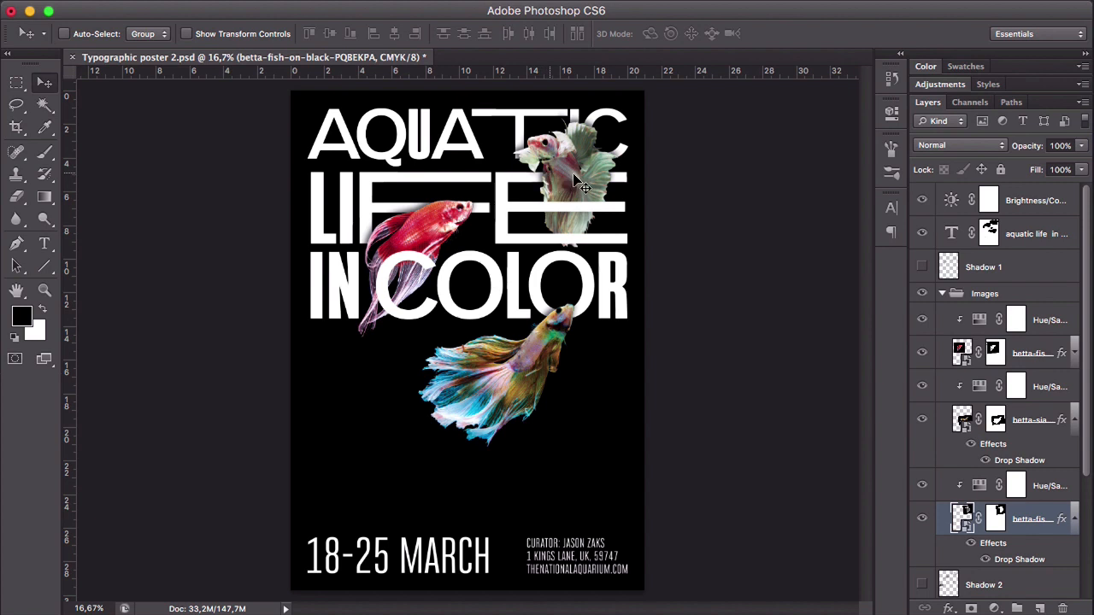
left_click(943, 294)
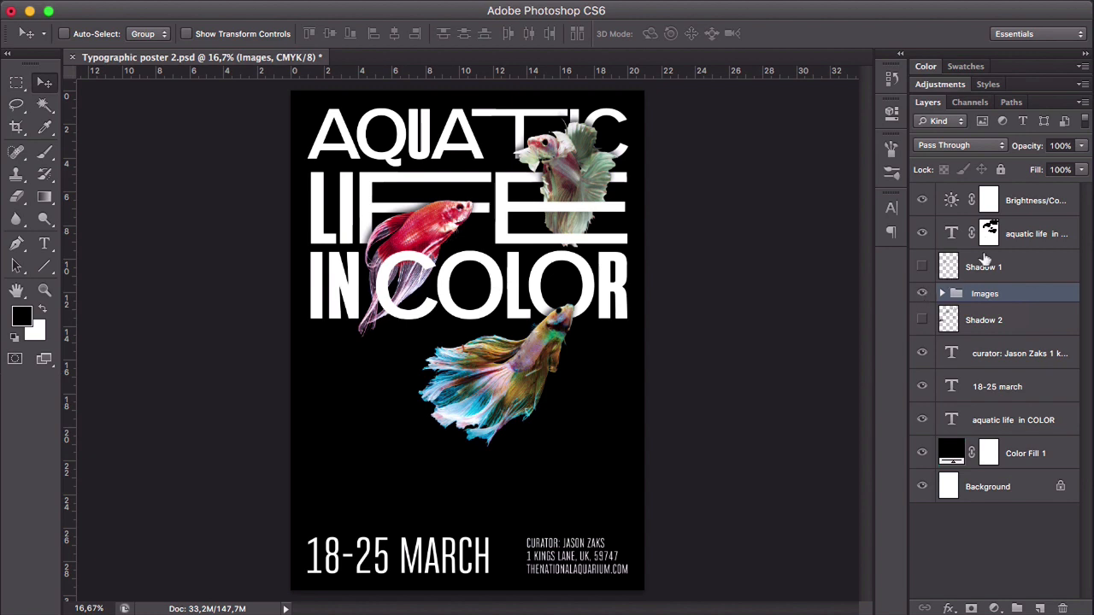
- Try the copied Drop Shadow on the masked title copy, checking it with the original title text hidden
left_click(1022, 236)
right_click(1025, 234)
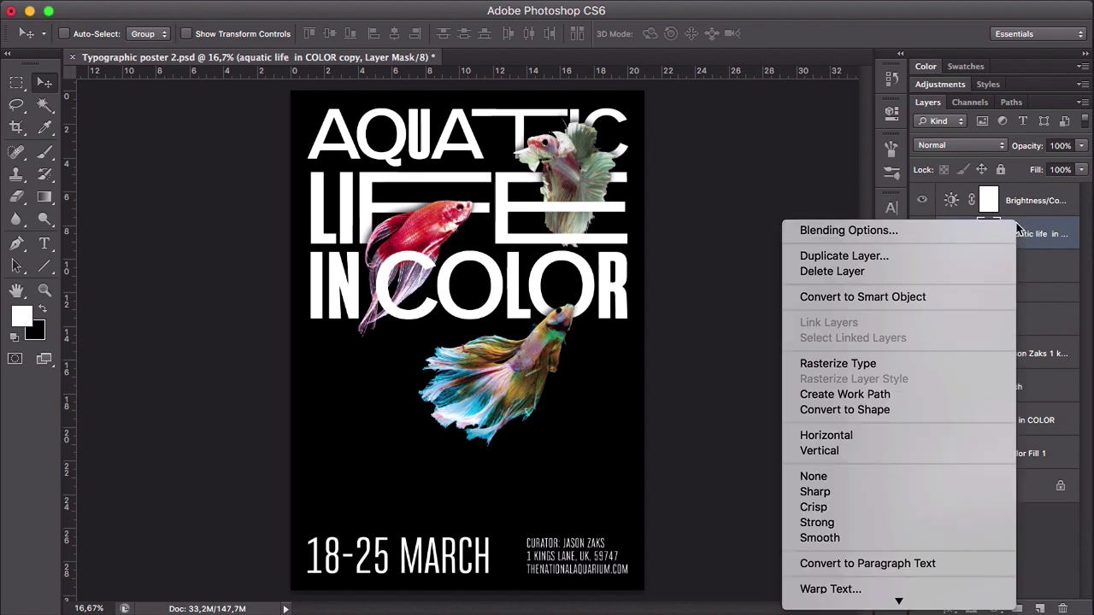
scroll(943, 338, "down", 5)
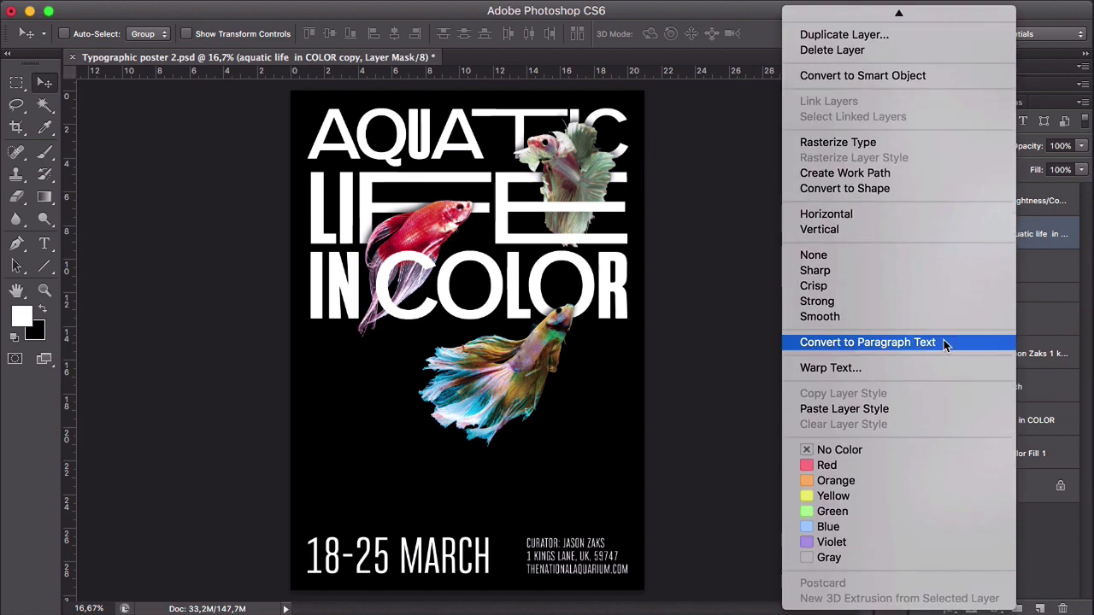
left_click(900, 408)
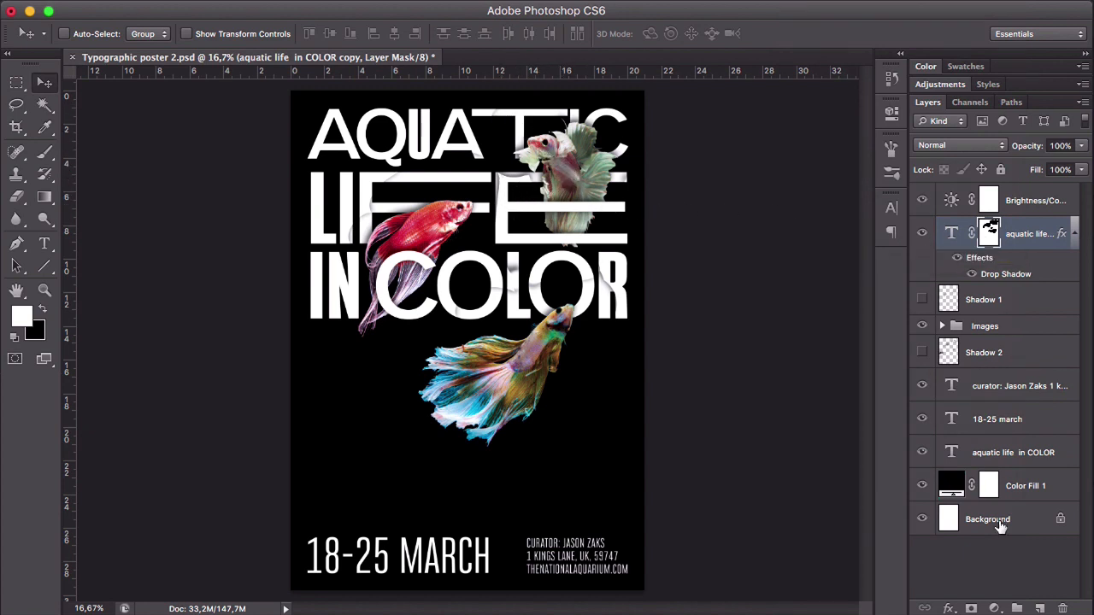
left_click(922, 452)
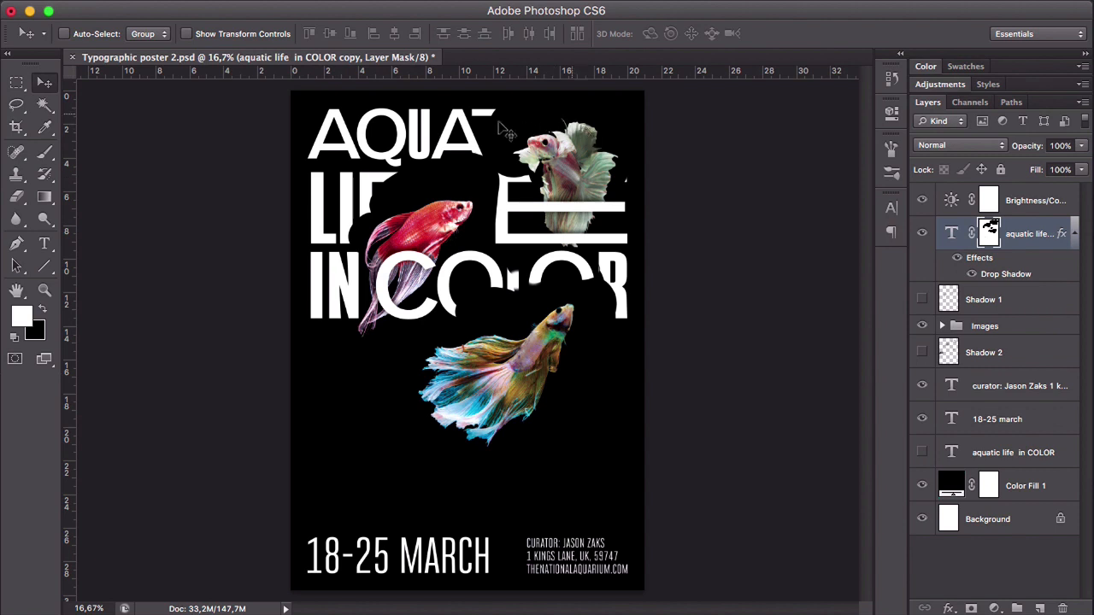
left_click(923, 455)
left_click(1073, 236)
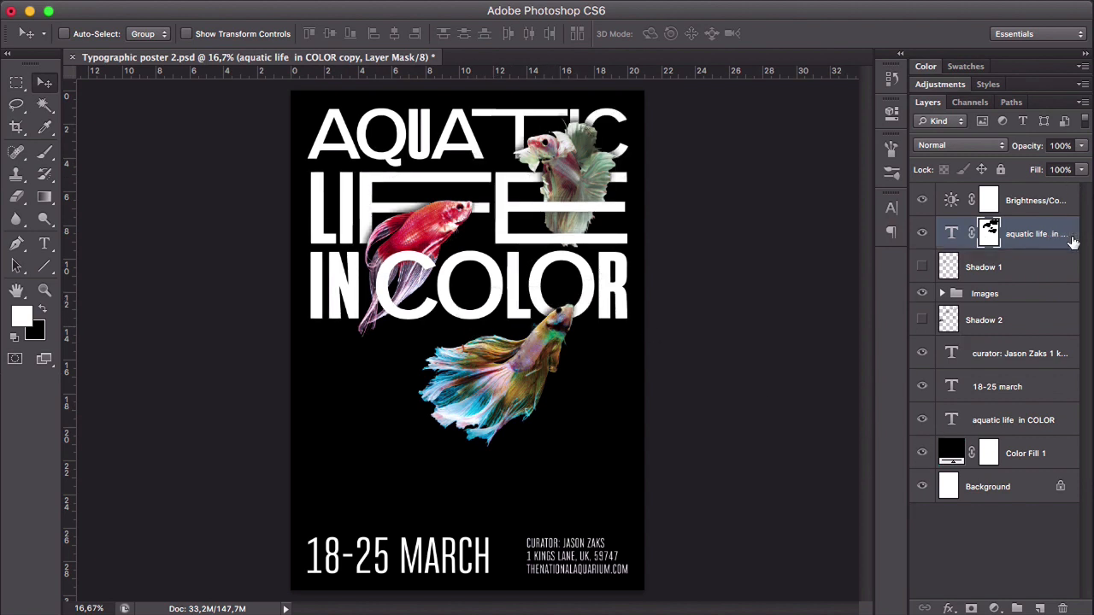
- Make the Shadow 1 layer visible again
left_click(1011, 270)
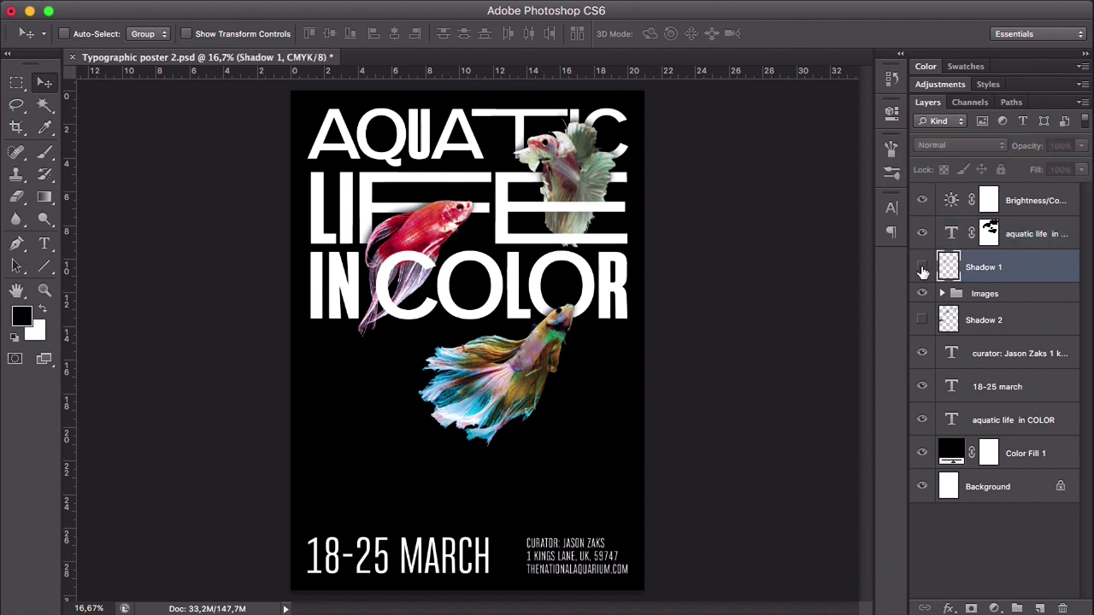
left_click(922, 270)
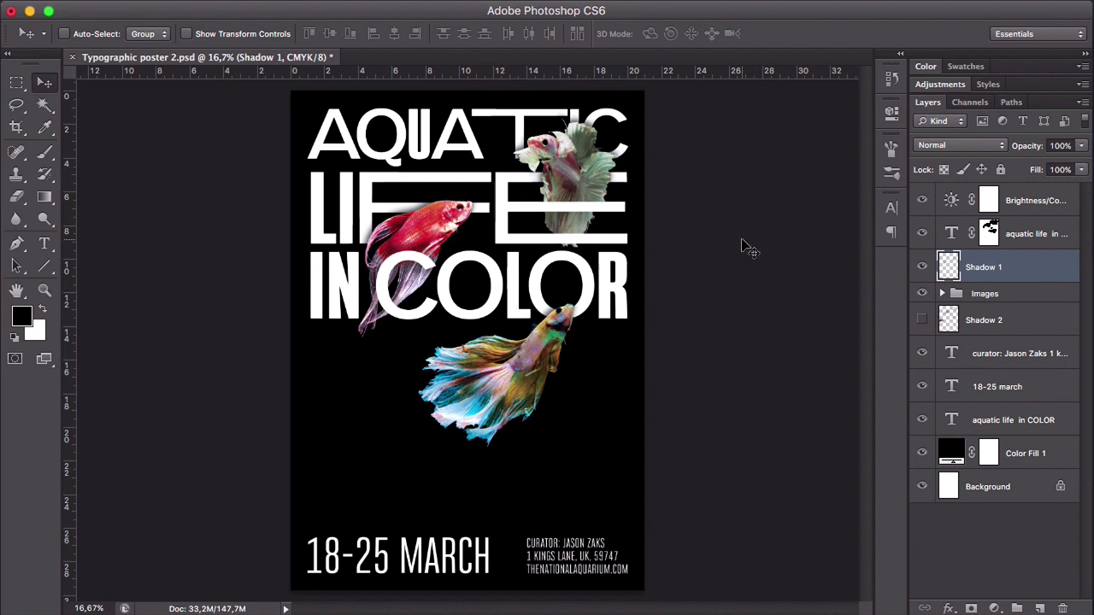
- Show the guides and add new ones along all four edges of the poster
key("super+semicolon")
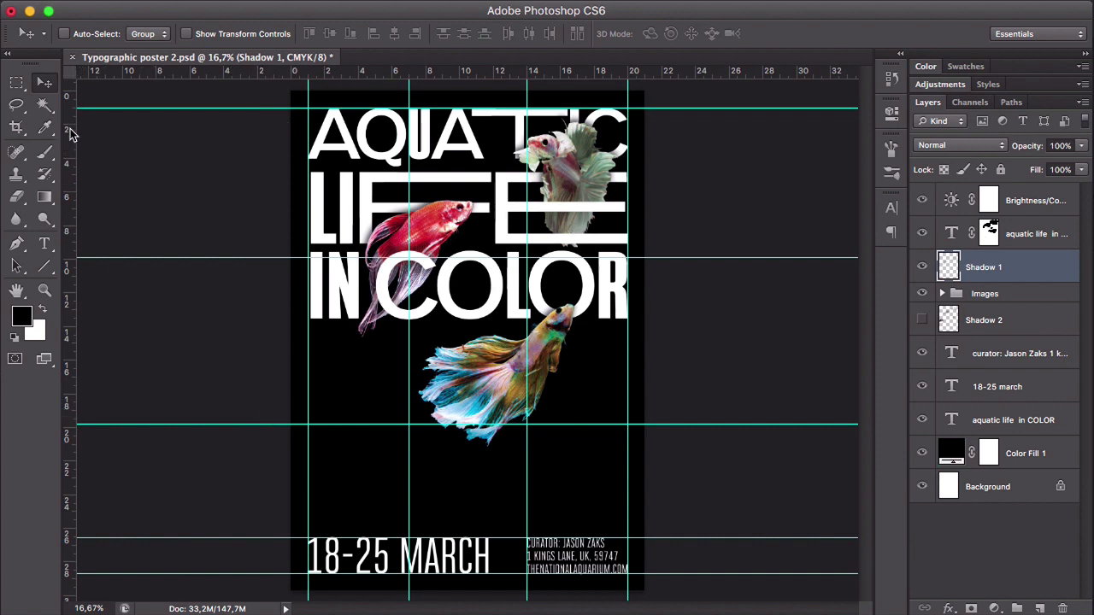
key("super+r")
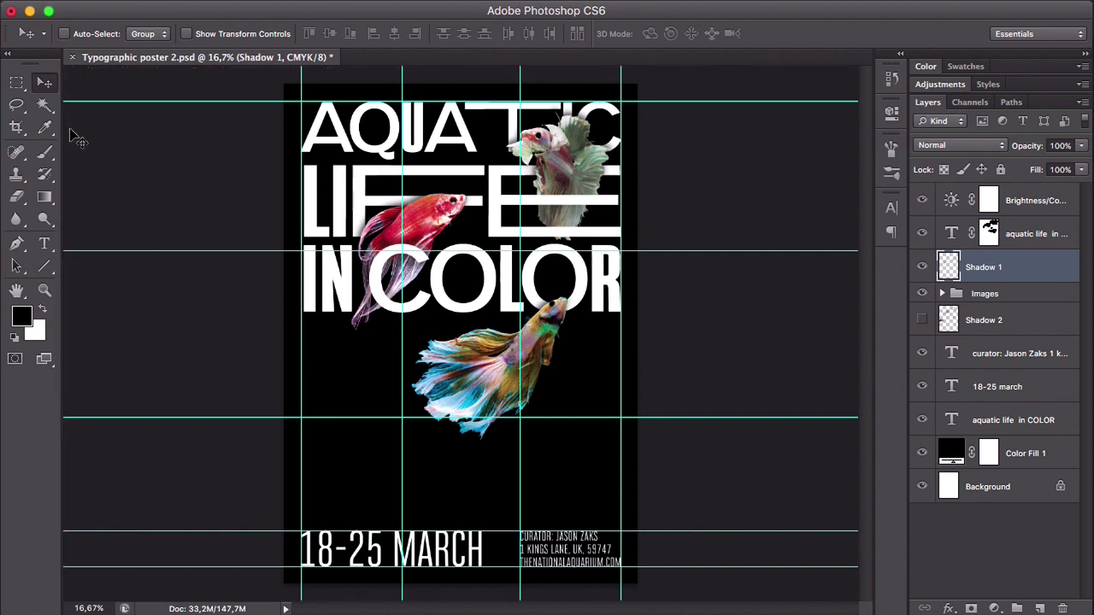
key("super+r")
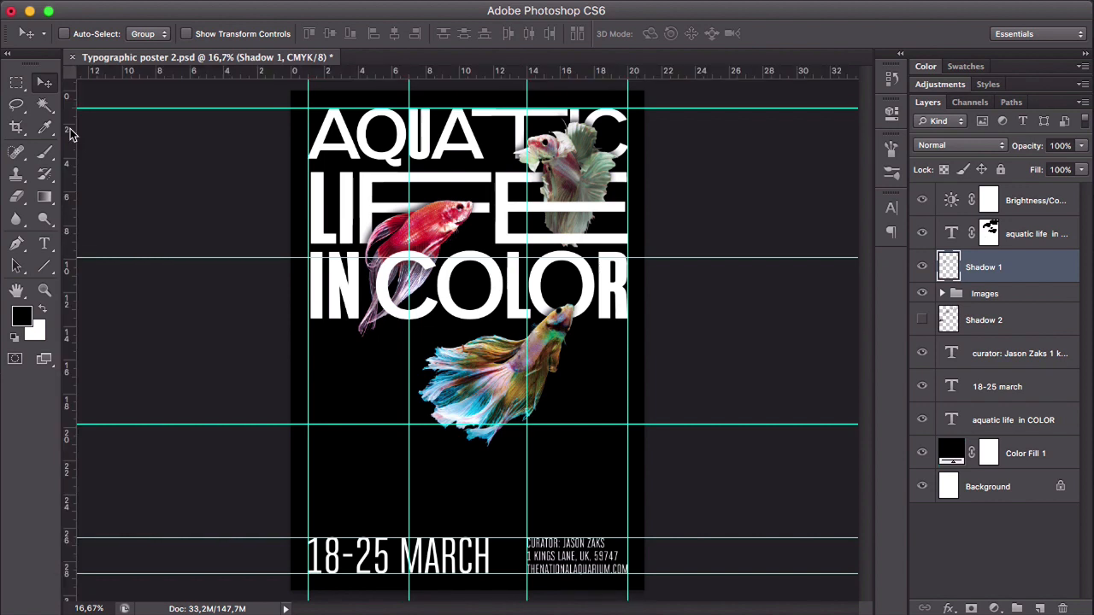
left_click_drag(70, 134, 291, 138)
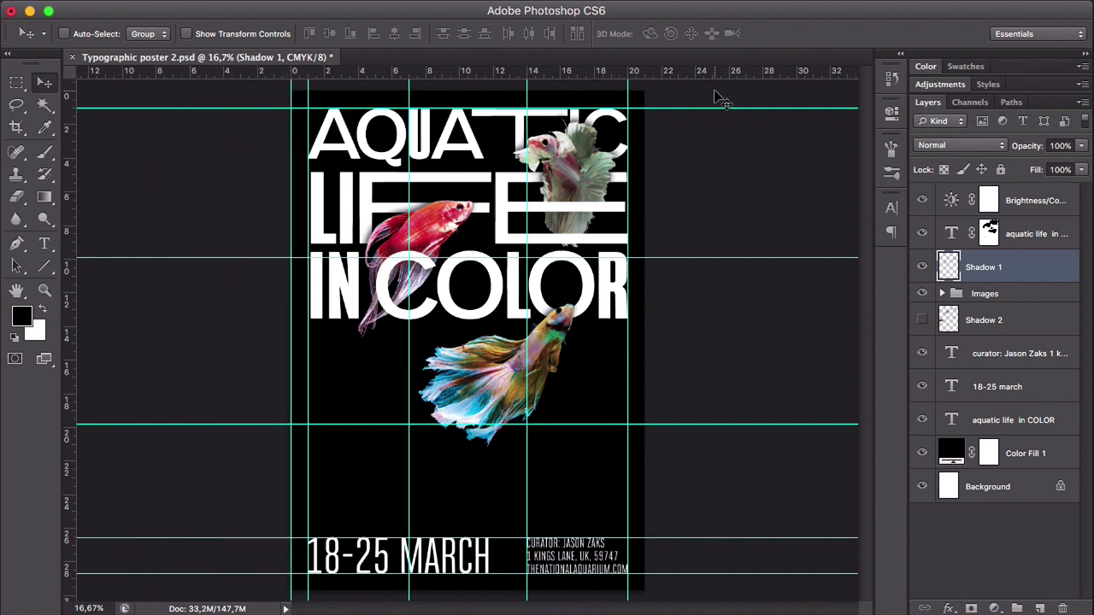
left_click_drag(698, 73, 695, 90)
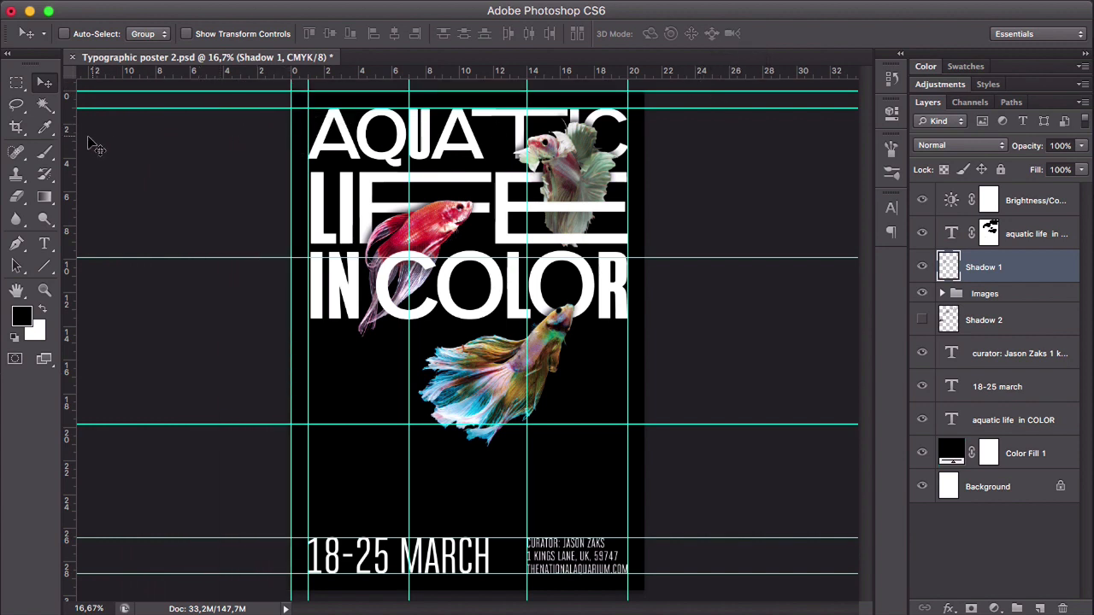
left_click_drag(68, 139, 649, 127)
left_click_drag(681, 77, 661, 589)
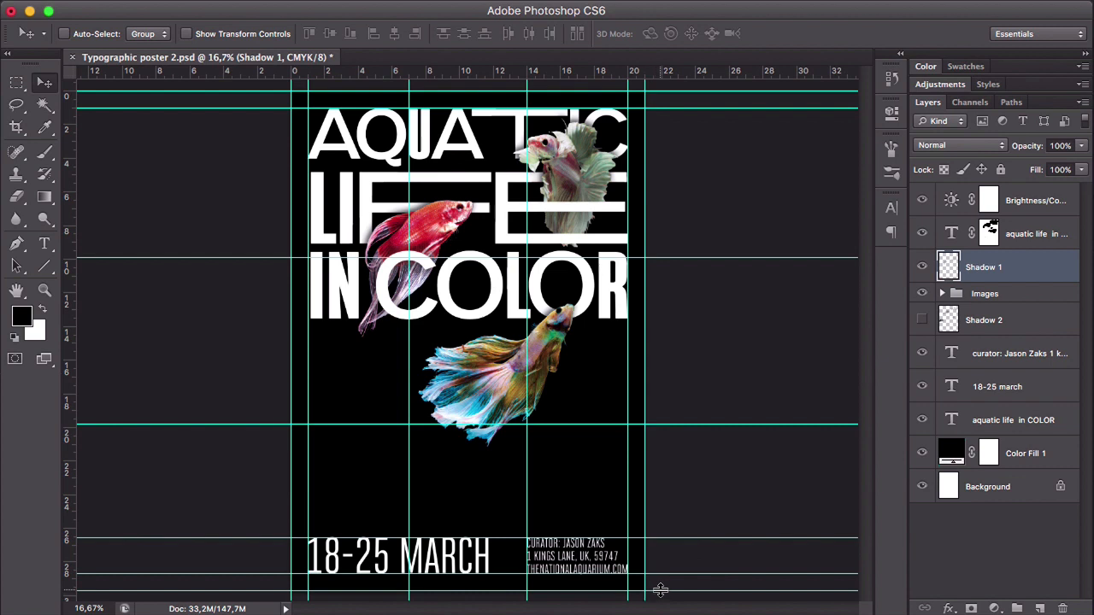
- Open the canvas size settings, switch the units to millimeters and set the new width to 215,97 mm
mouse_move(142, 4)
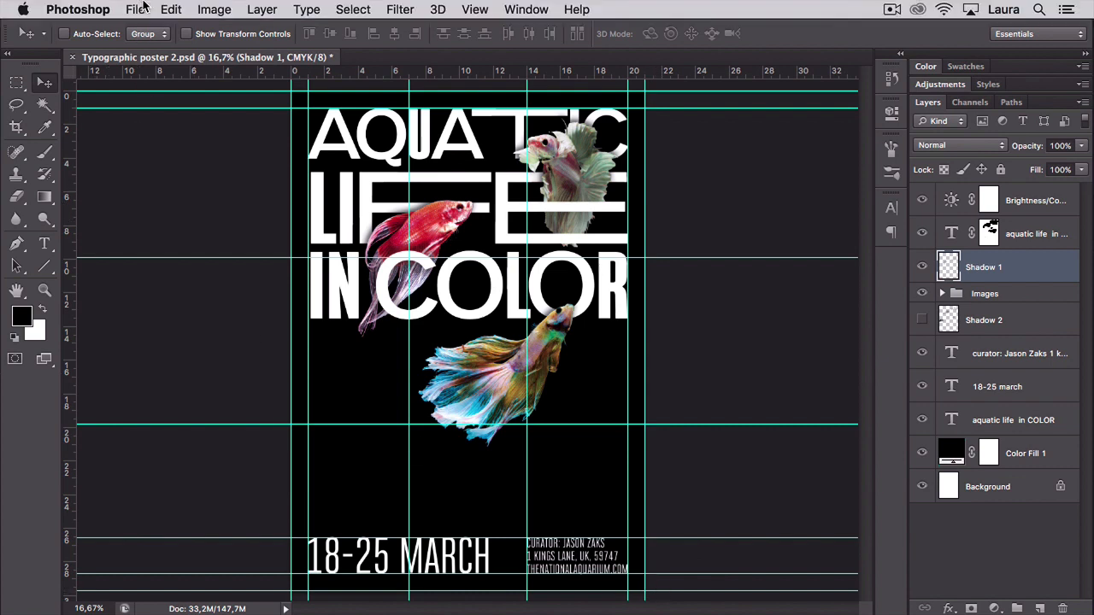
left_click(214, 10)
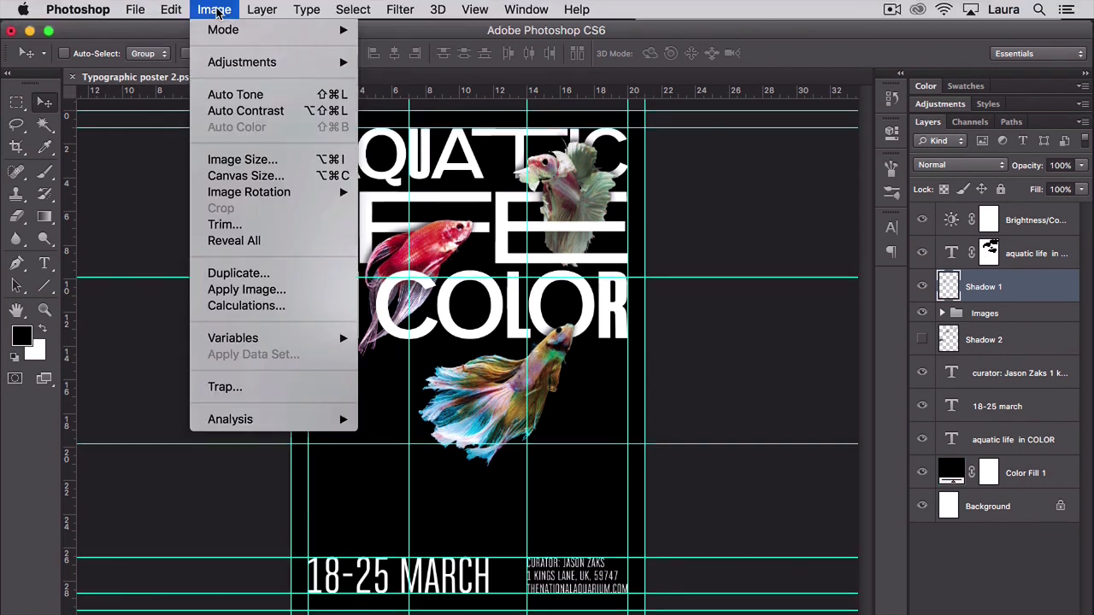
left_click(296, 176)
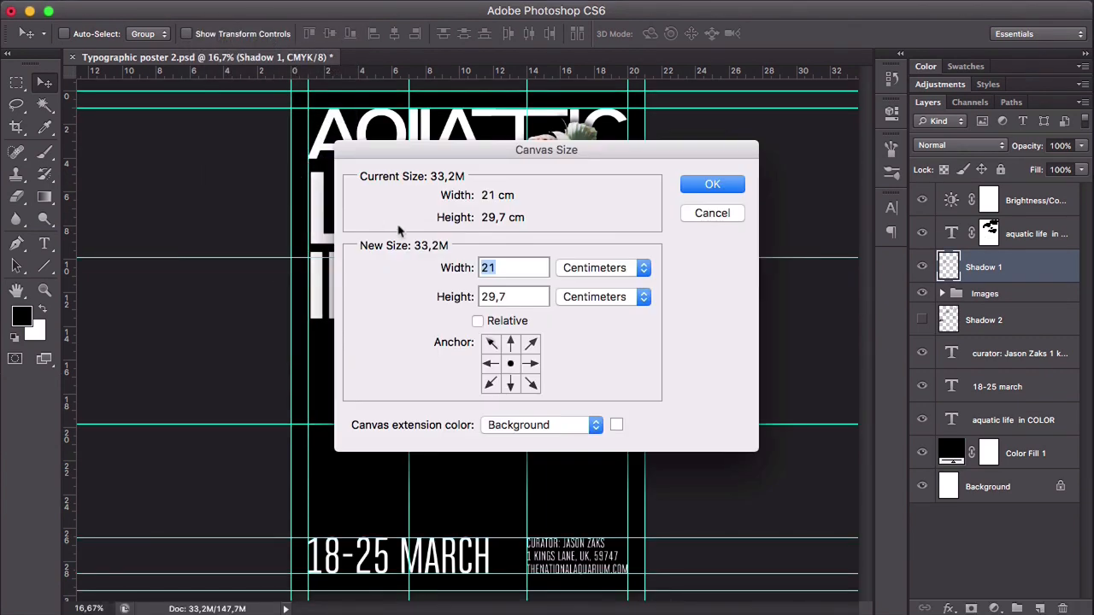
left_click(581, 267)
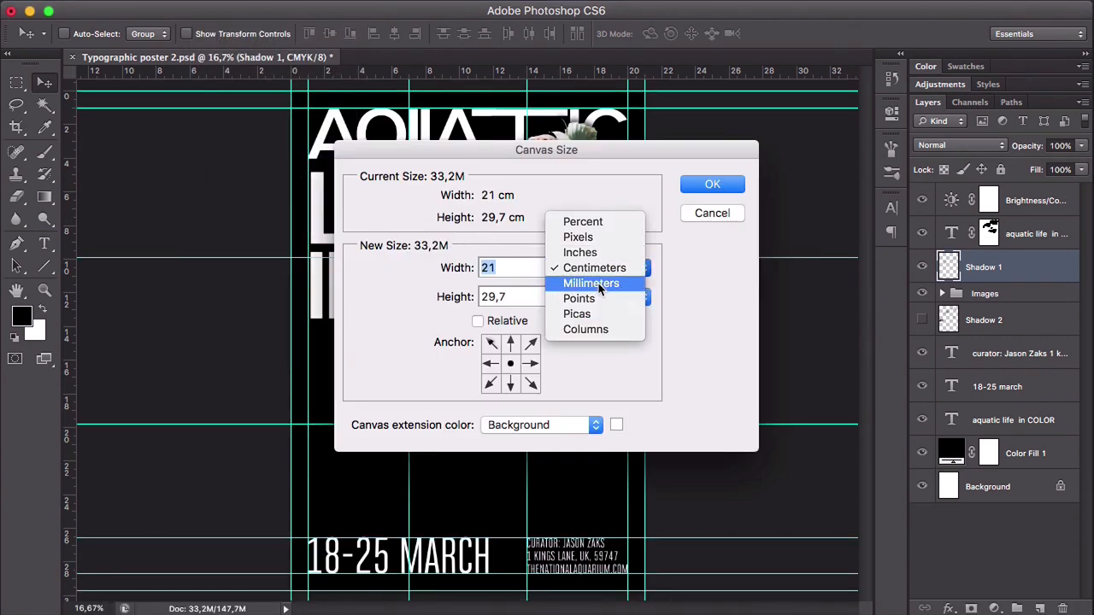
left_click(597, 283)
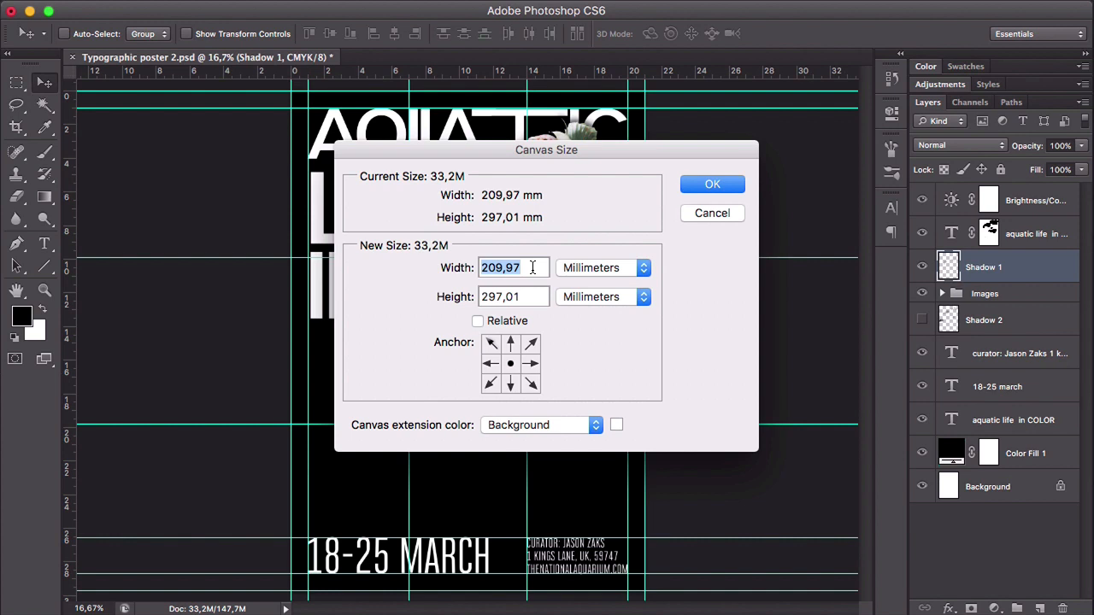
type("21")
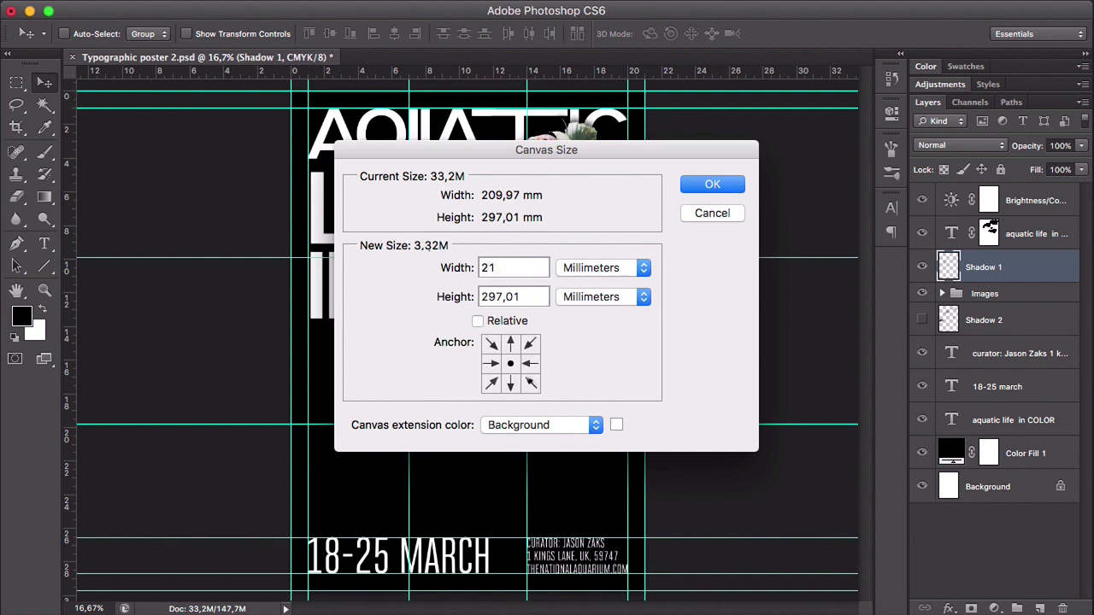
type("5,9")
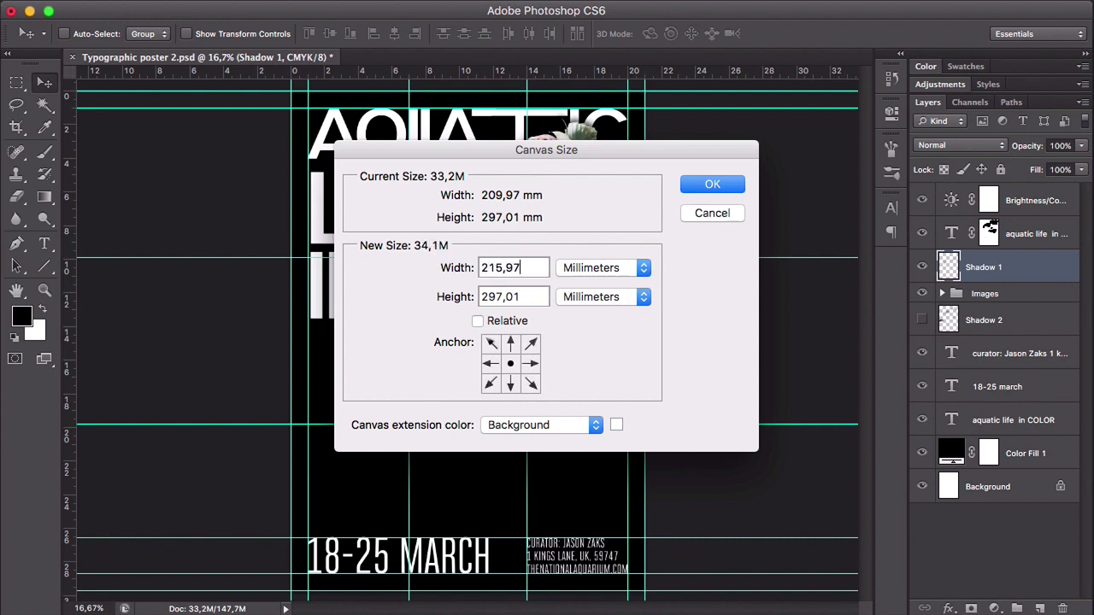
type("7")
- Set the new canvas height to 303,01 mm, keep the anchor centered and apply the canvas size
double_click(500, 296)
type("303")
left_click(511, 343)
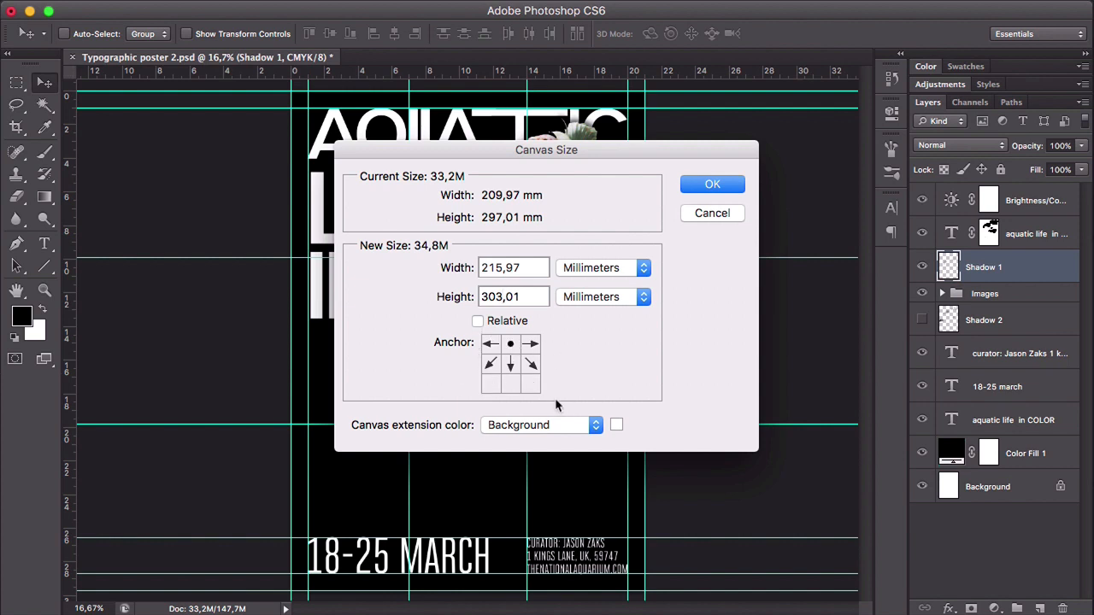
left_click(510, 364)
left_click(715, 184)
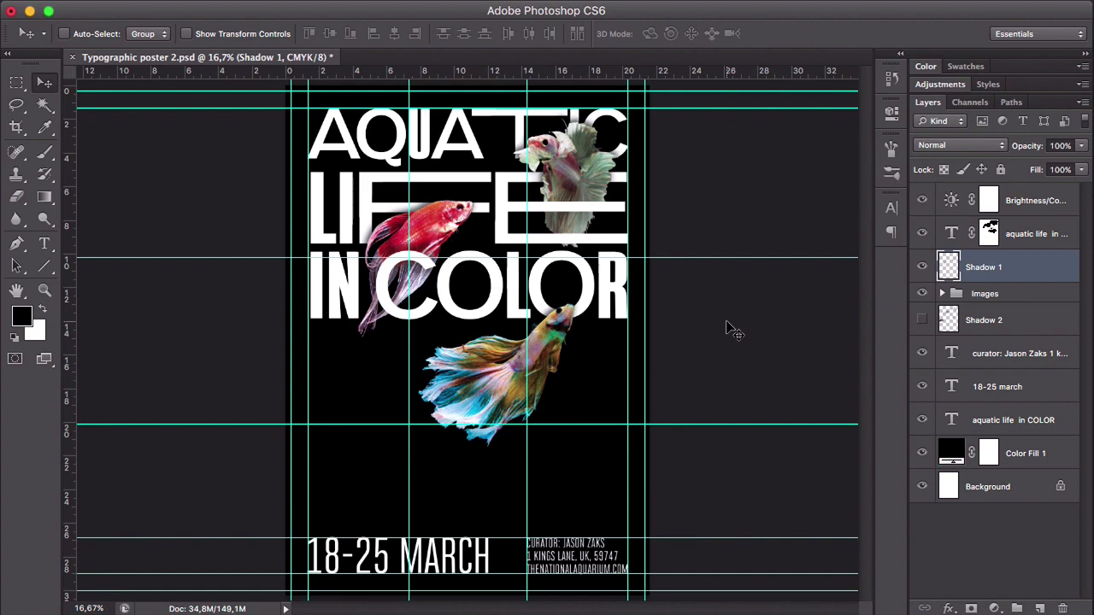
- Examine the added bleed area outside the edge guides at both upper corners of the poster
key("z")
left_click(661, 108)
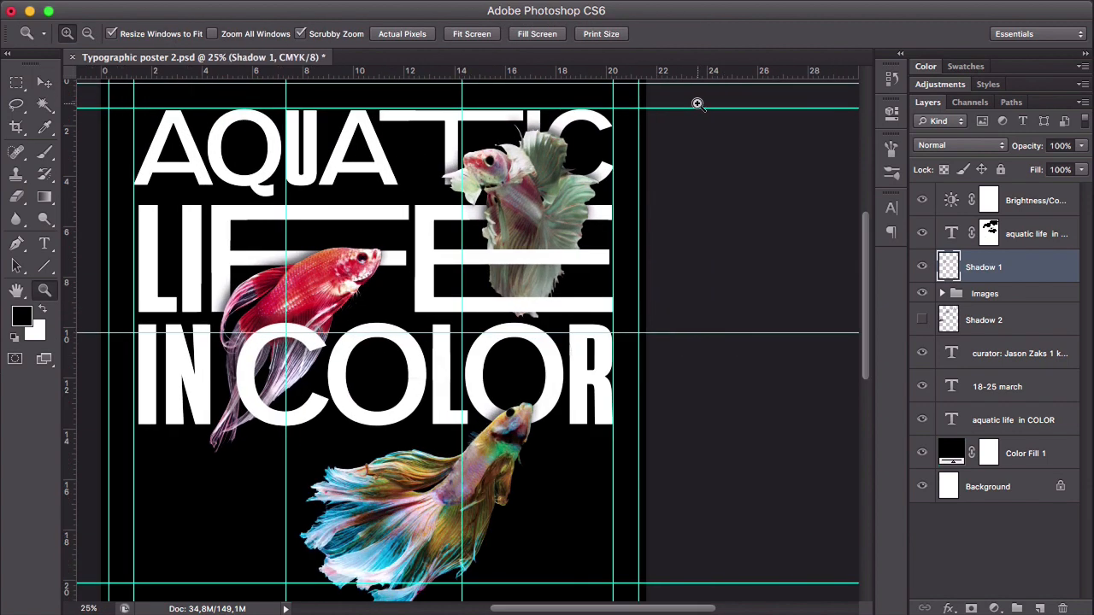
left_click(697, 103)
left_click(629, 105)
left_click_drag(683, 100, 651, 313)
key("v")
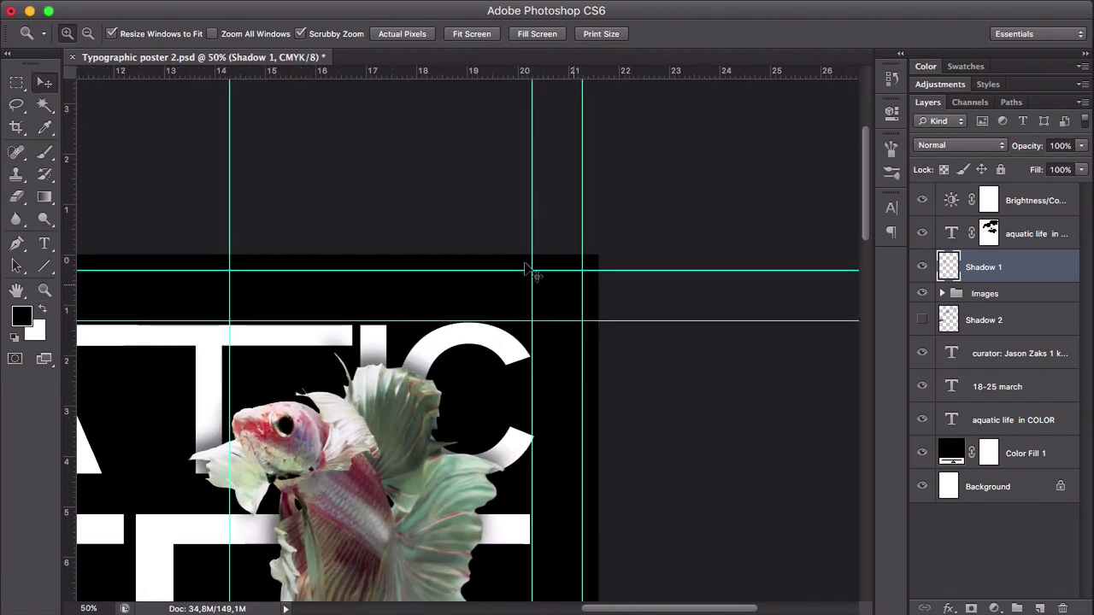
scroll(312, 288, "left", 15)
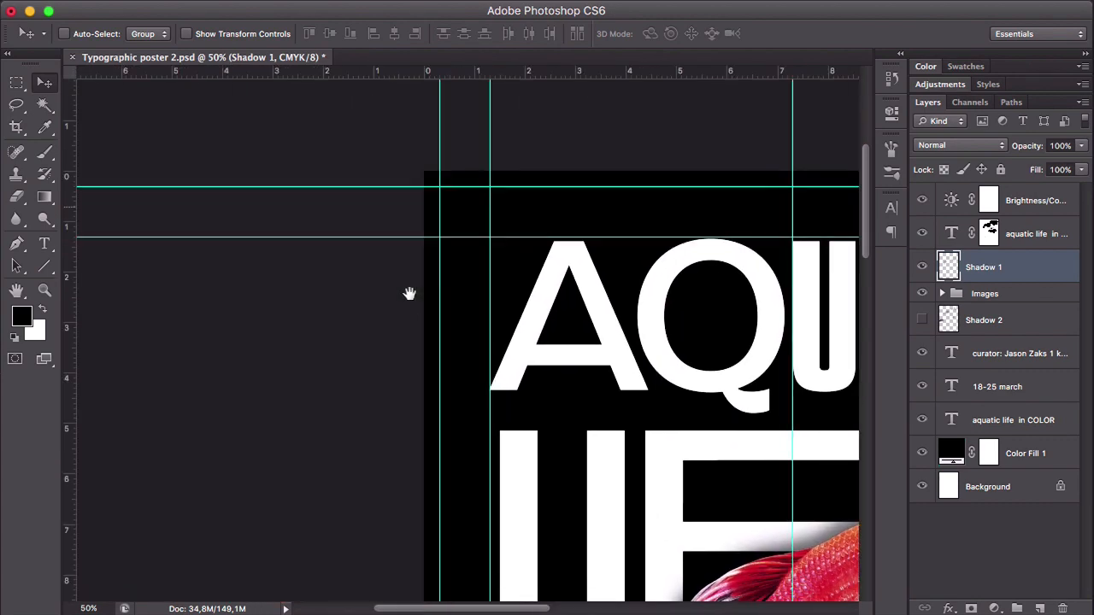
left_click_drag(409, 293, 237, 286)
key("z")
left_click(678, 298, "alt")
left_click(653, 332, "alt")
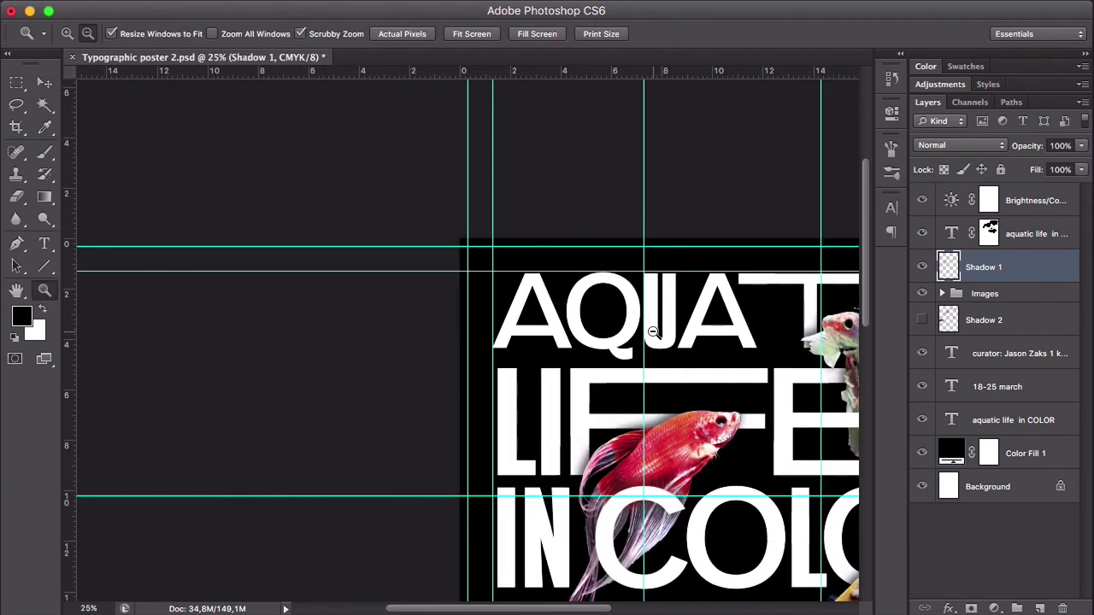
left_click(653, 331, "alt")
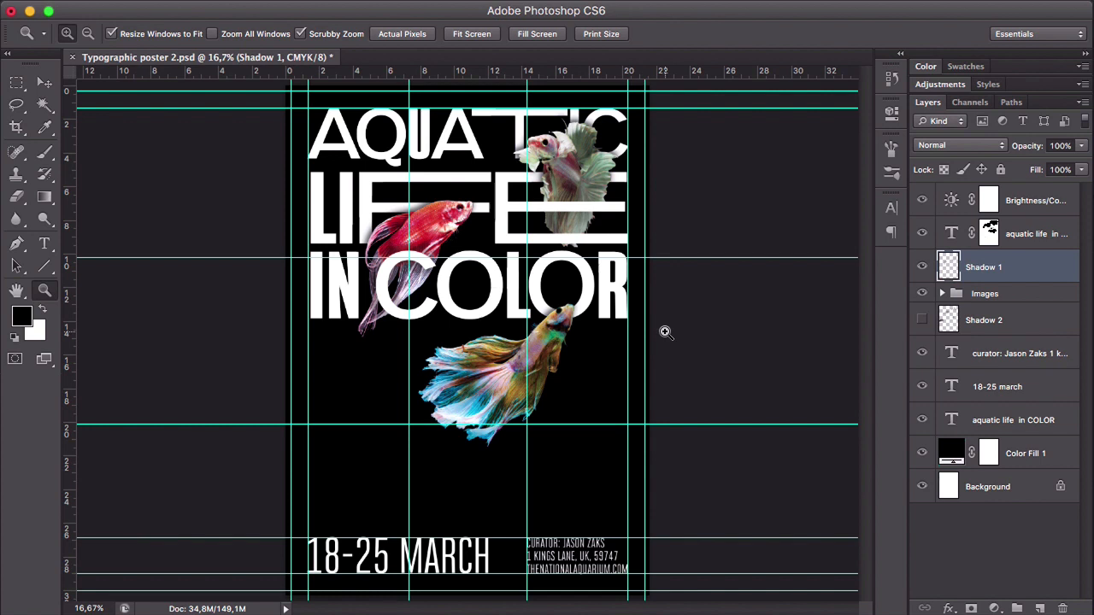
- Swap the foreground and background colors and add guides along all four edges of the enlarged canvas
key("x")
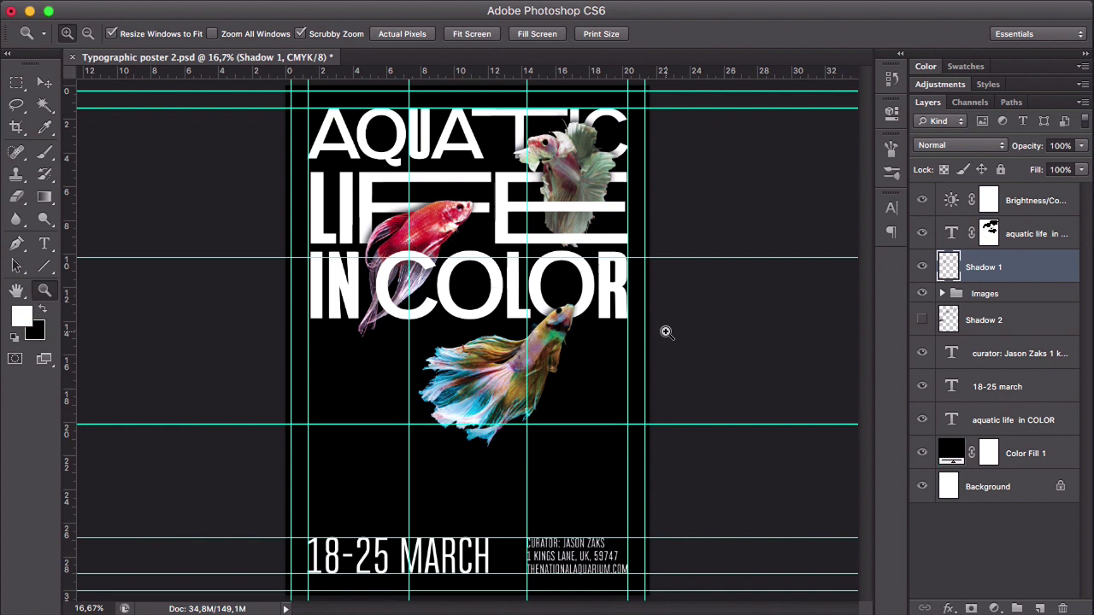
key("v")
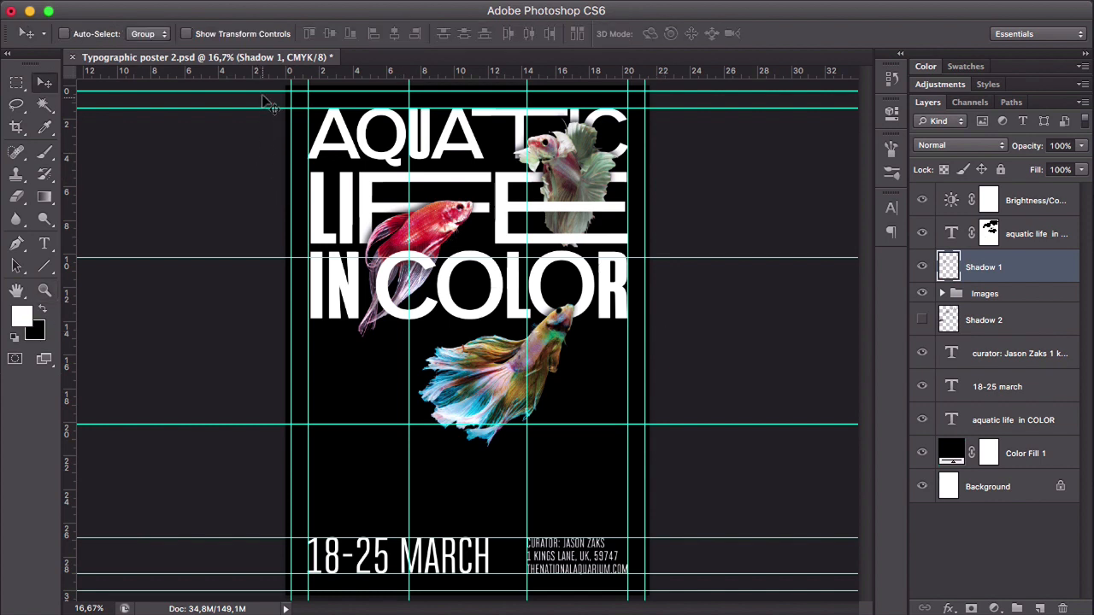
left_click_drag(261, 75, 262, 85)
left_click_drag(68, 147, 287, 141)
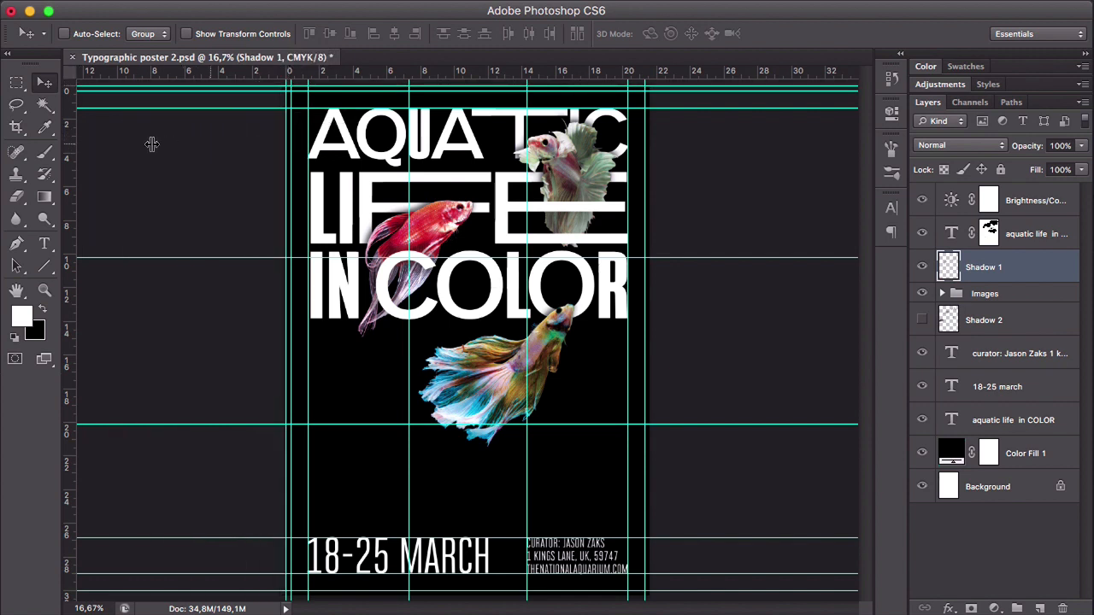
left_click_drag(68, 150, 650, 155)
left_click_drag(624, 70, 676, 593)
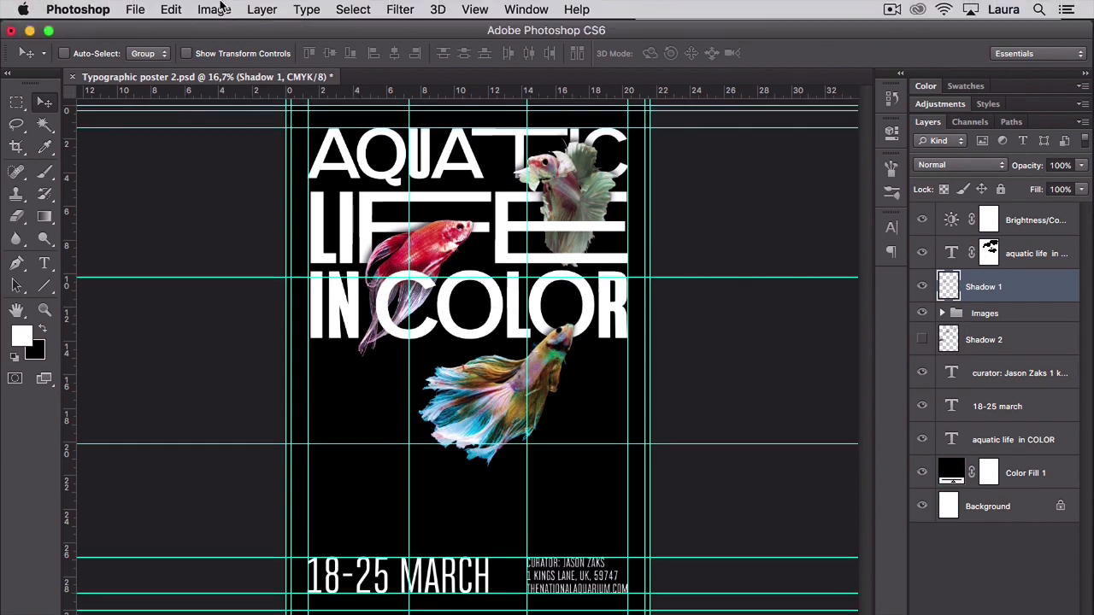
- Reopen the canvas size settings in millimeters and set the new width to 225,98 mm
left_click(205, 12)
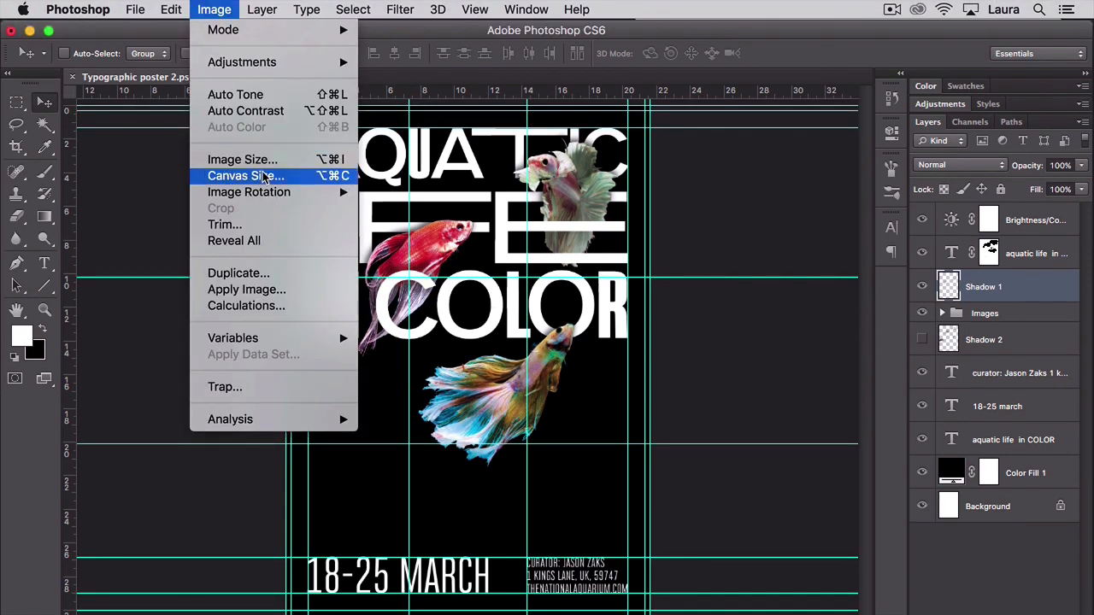
left_click(264, 176)
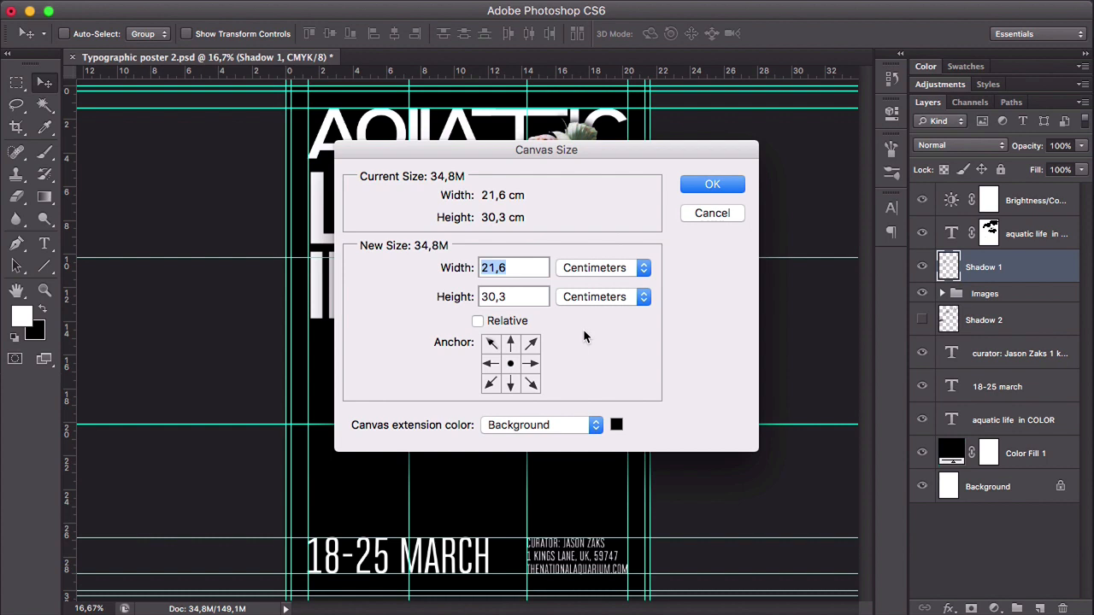
left_click(598, 270)
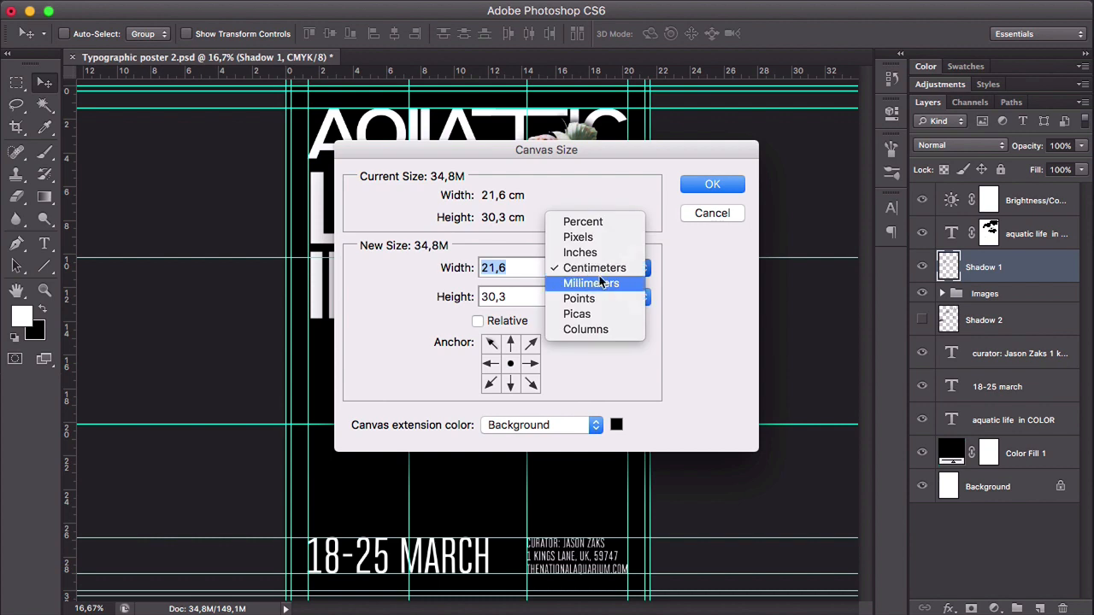
left_click(591, 282)
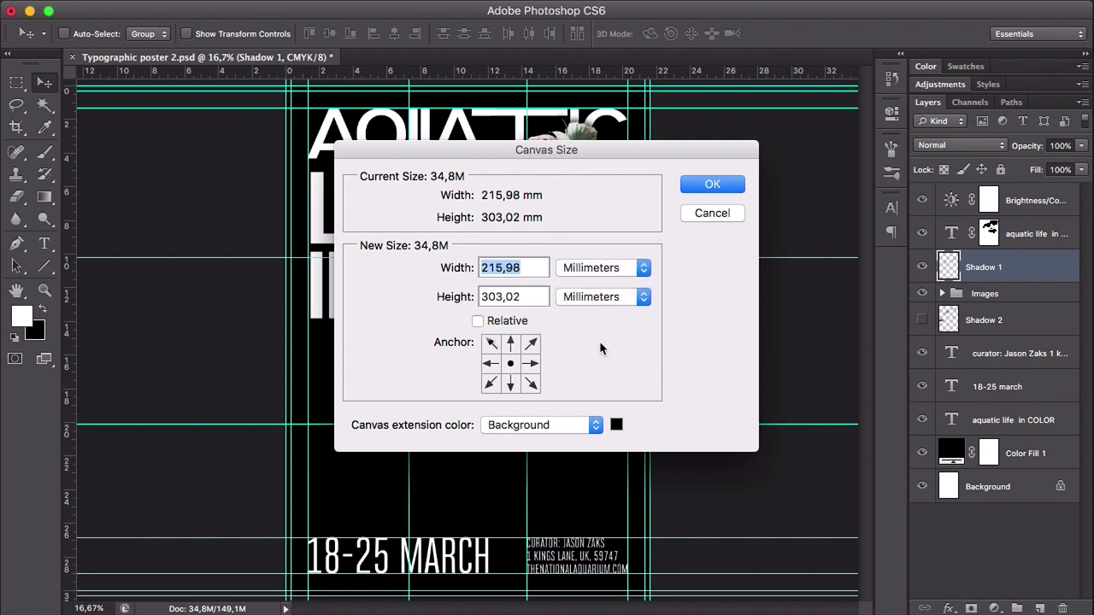
left_click(494, 269)
key("BackSpace")
type("2")
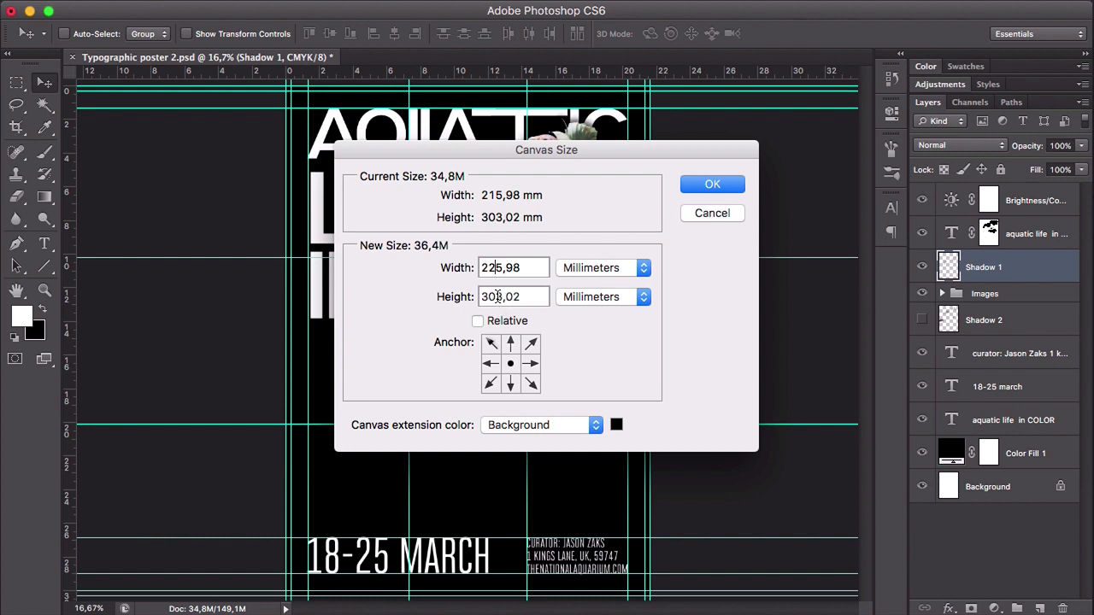
- Set the new canvas height to 313,02 mm with a white extension color and apply the canvas size
left_click(495, 297)
key("BackSpace")
type("1")
left_click(540, 427)
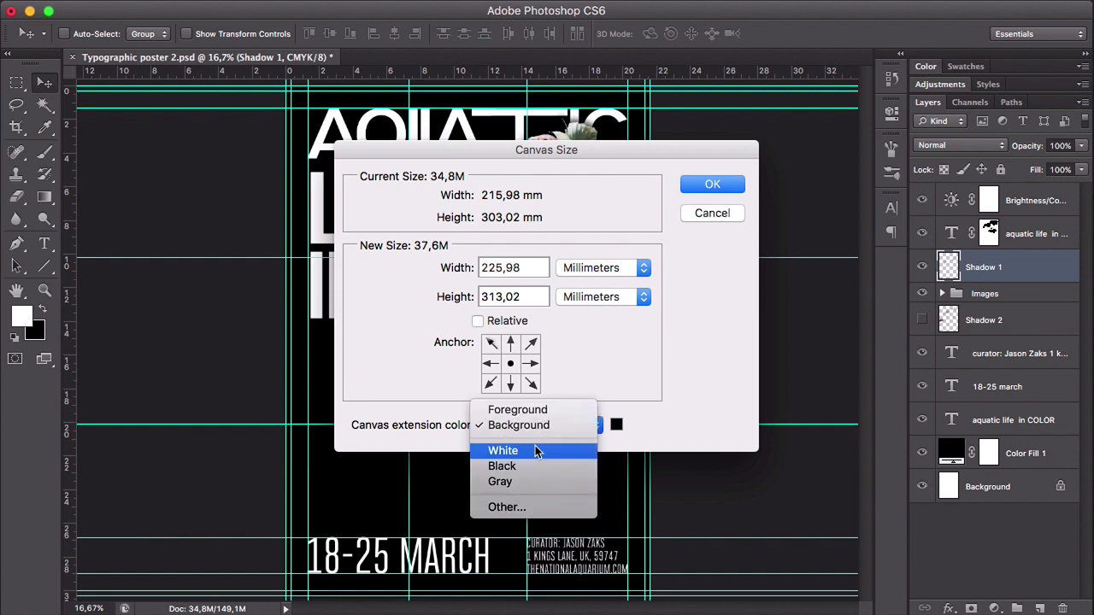
left_click(538, 450)
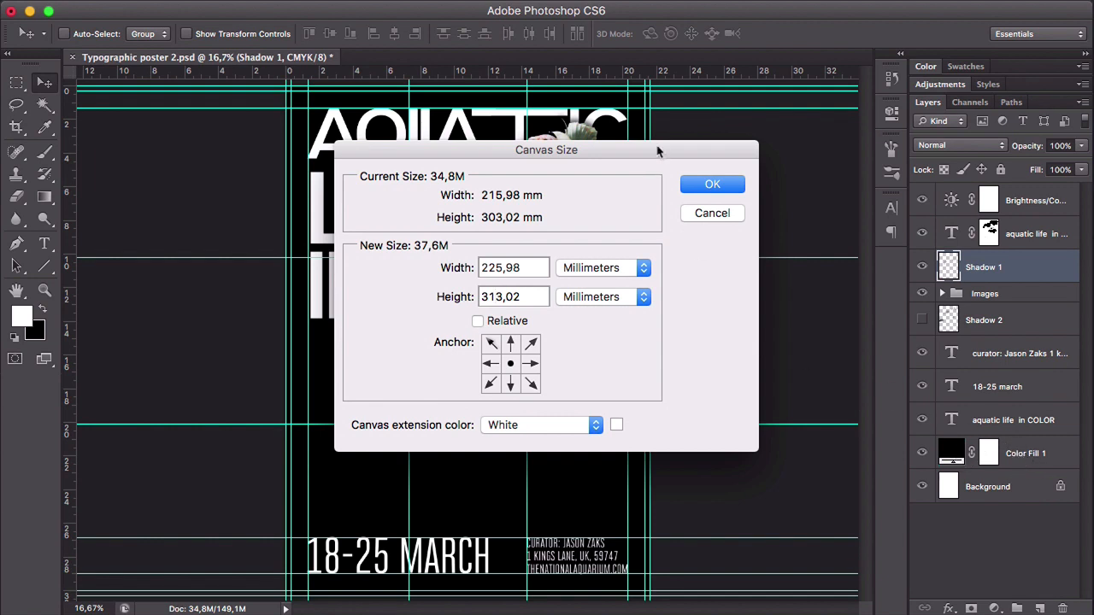
left_click(723, 183)
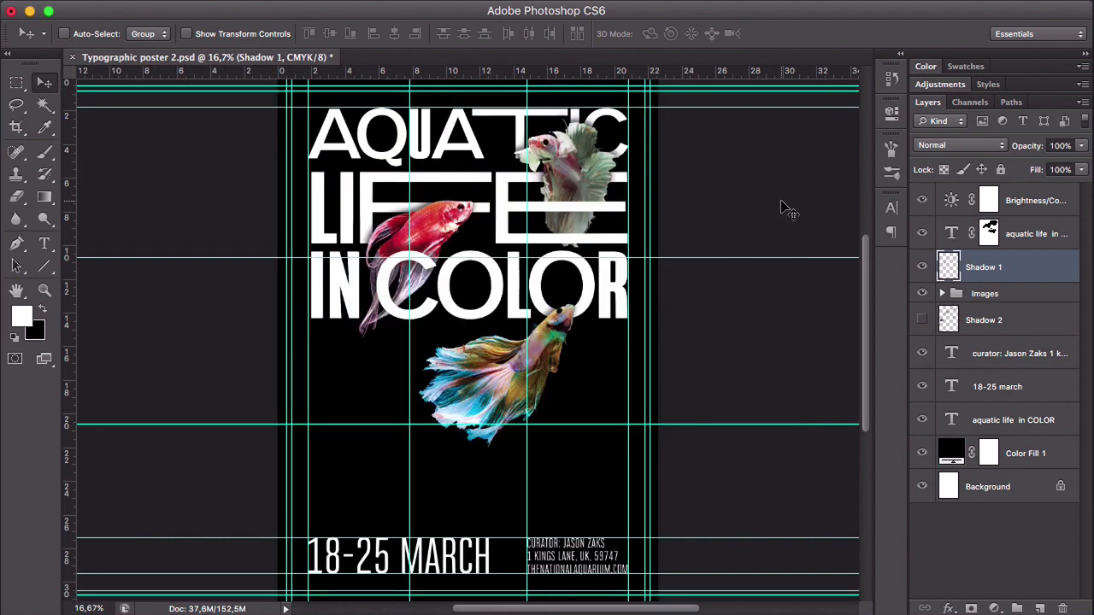
- Select the poster area enclosed by the outermost bleed guides with the Rectangular Marquee tool
key("z")
left_click(638, 170)
left_click(667, 108)
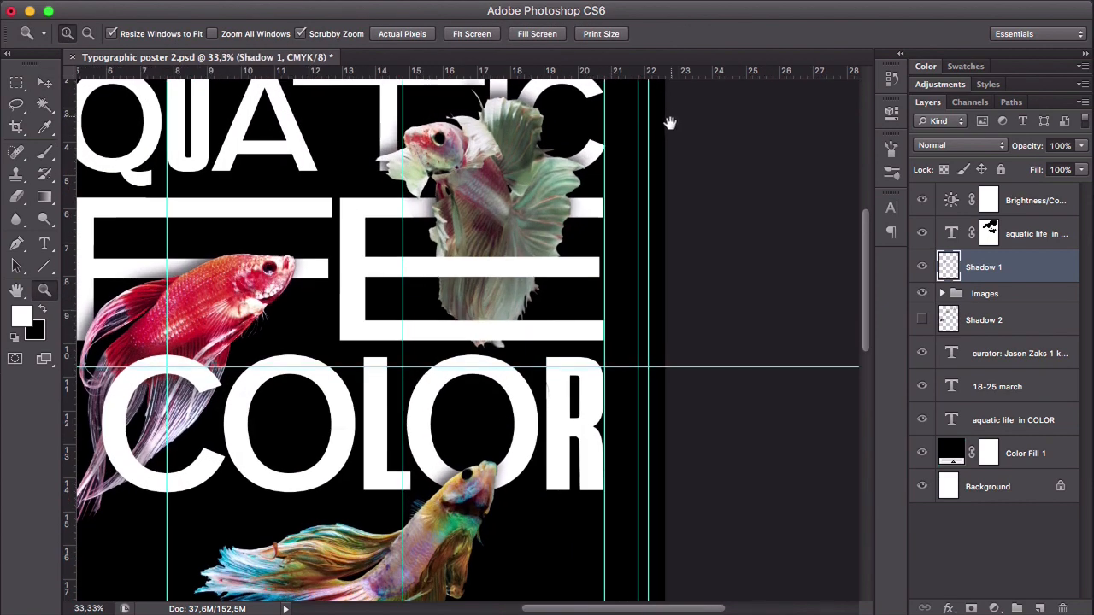
left_click_drag(669, 122, 635, 321)
left_click_drag(626, 276, 512, 298)
key("v")
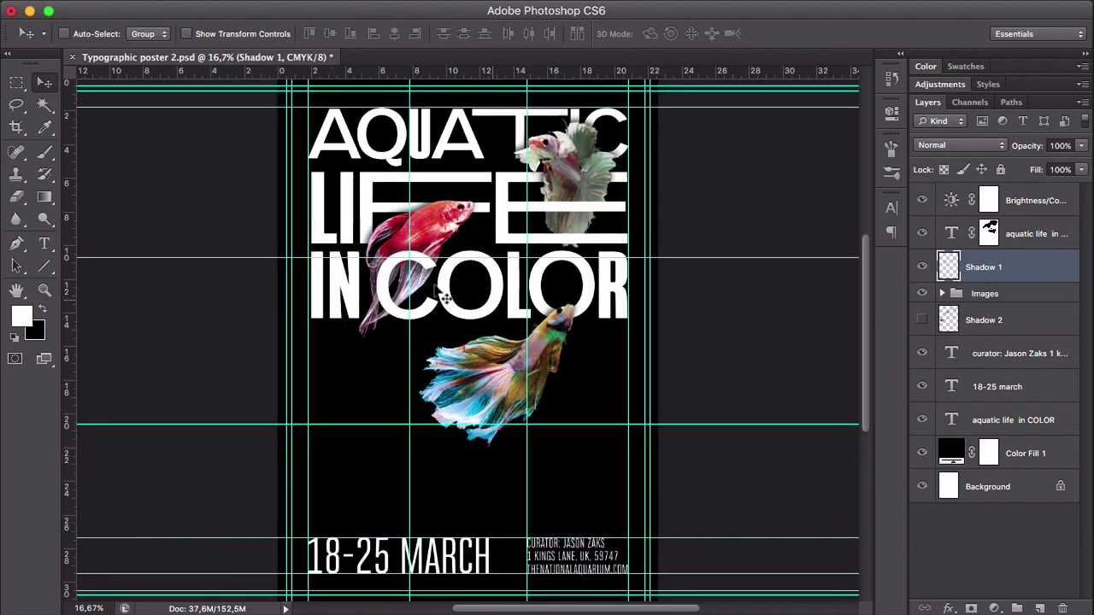
left_click(21, 89)
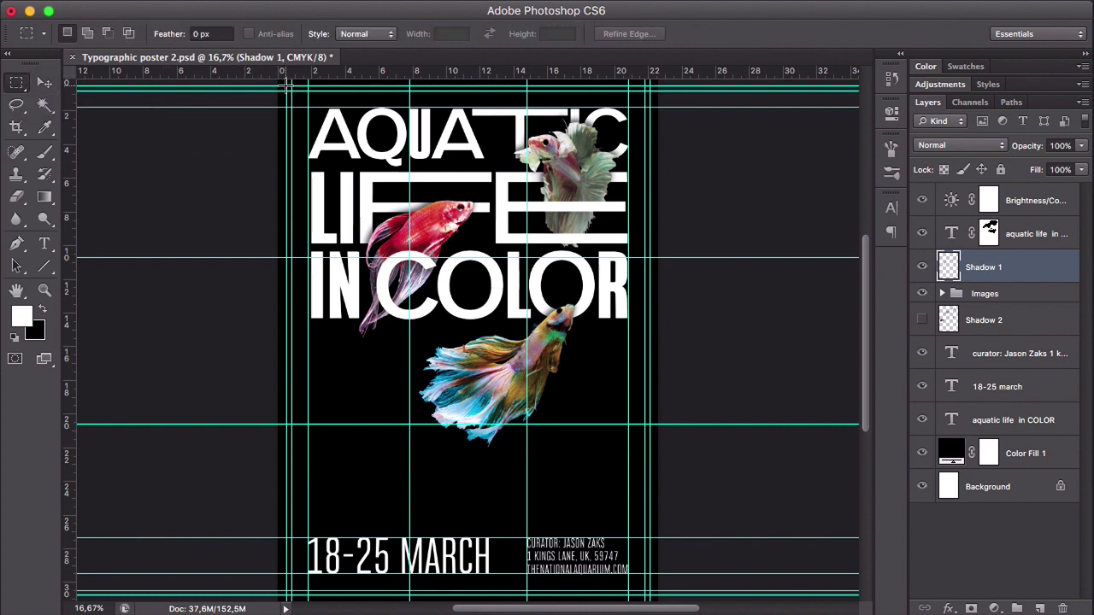
left_click_drag(289, 89, 654, 593)
scroll(663, 589, "up", 1)
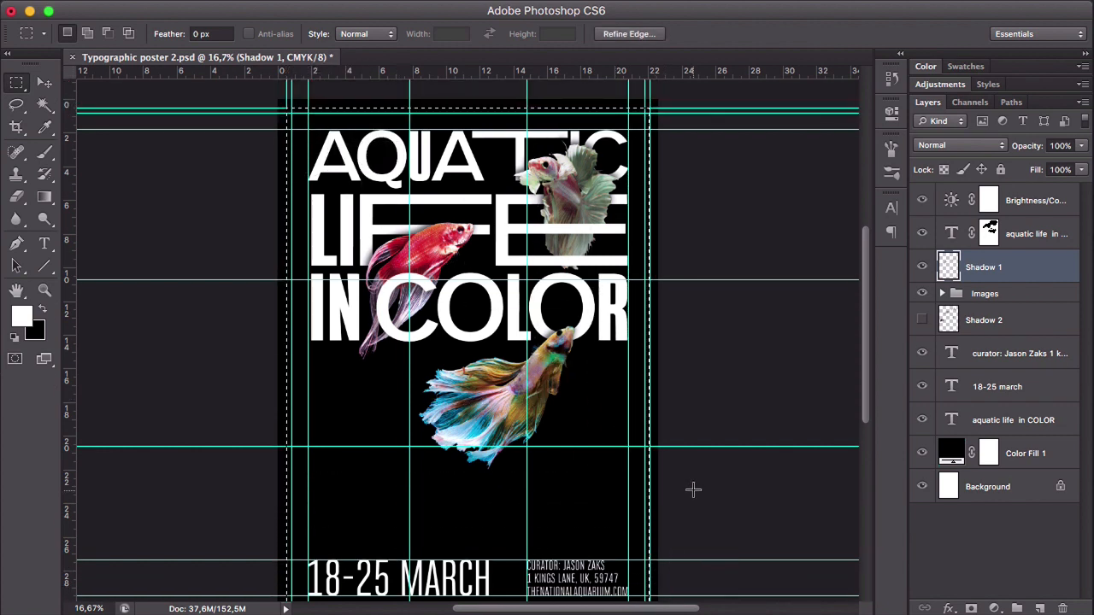
- Invert the selection and clear that outer border from the Color Fill 1 layer mask, then deselect and hide the guides
left_click(1031, 458)
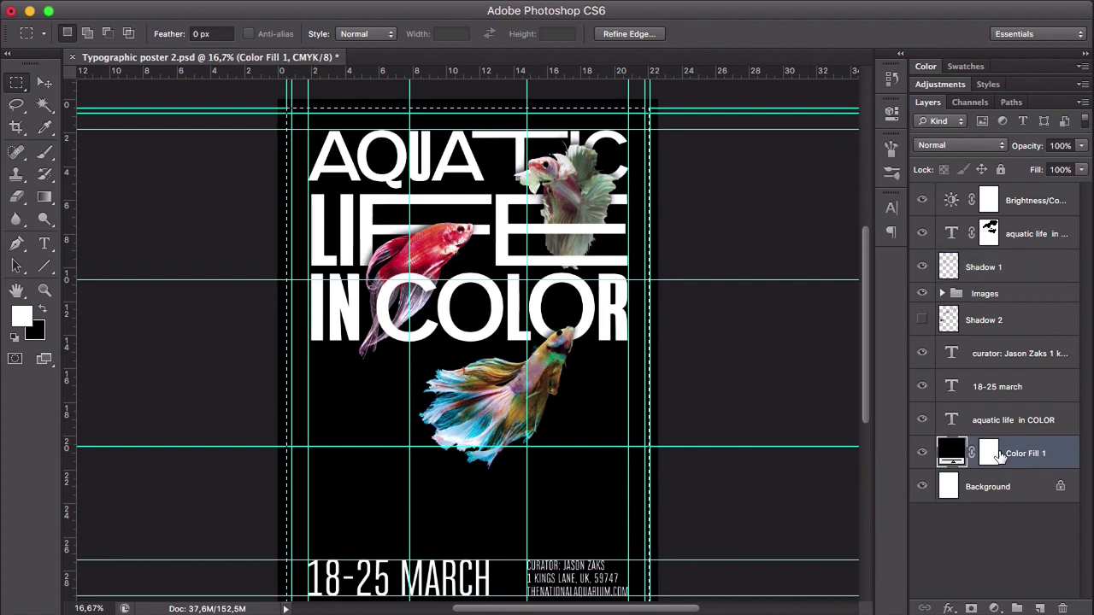
left_click(989, 460)
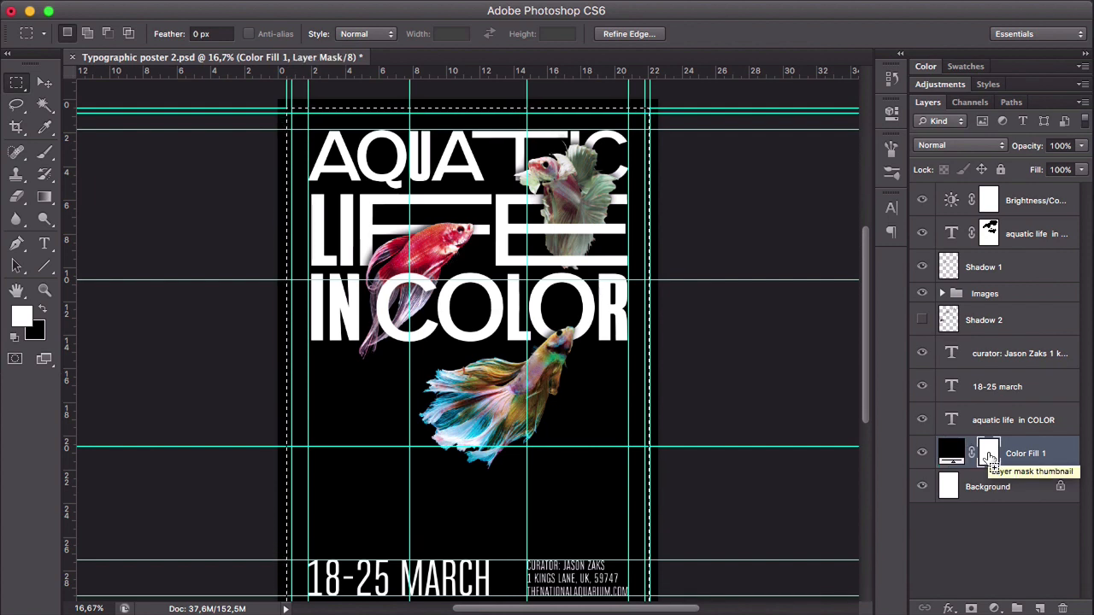
key("super+shift+i")
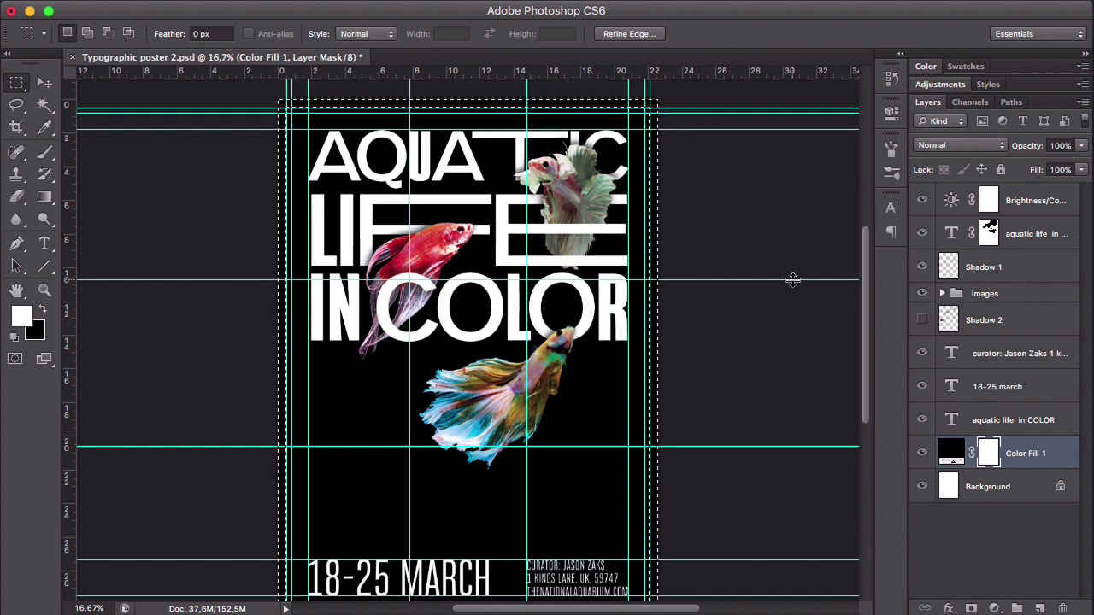
key("Delete")
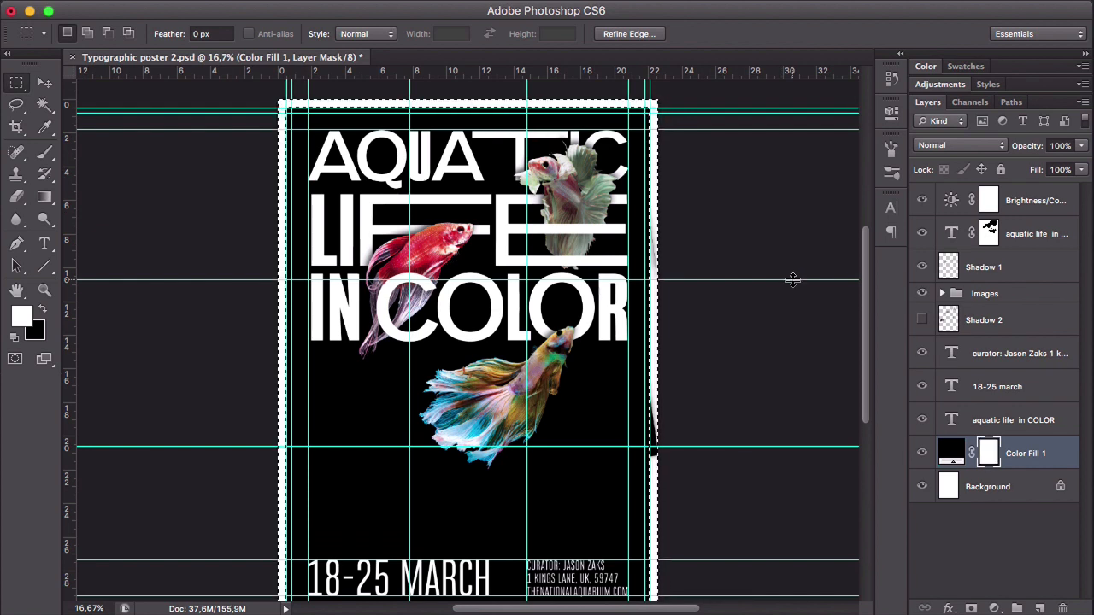
key("super+d")
key("super+semicolon")
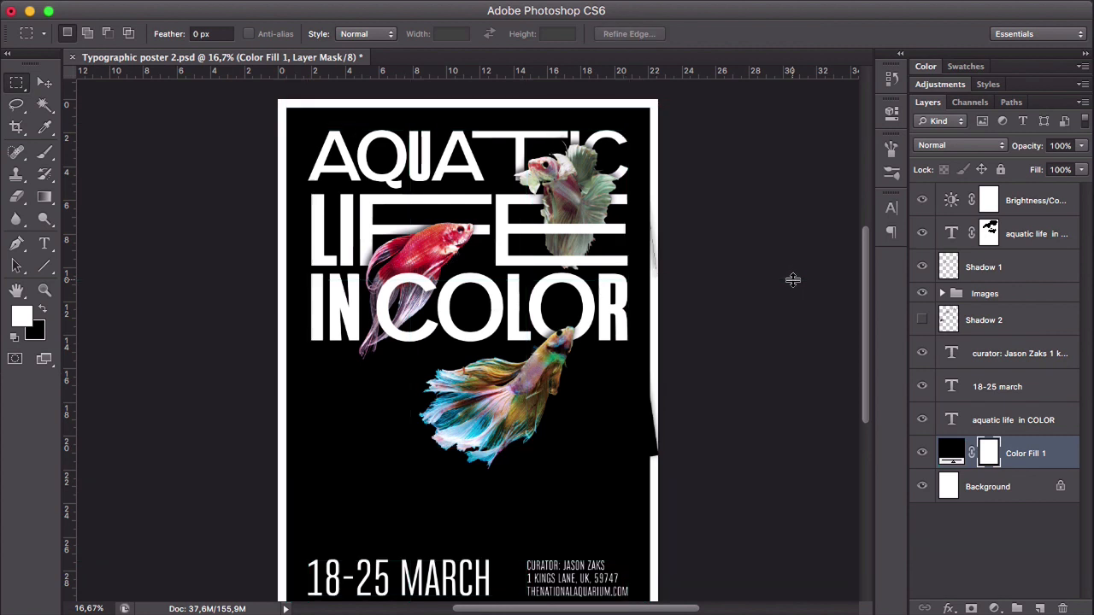
- Paint out the stray black marks on the poster's right white margin in the fish layer masks with black at 100% opacity, then collapse the Images group
left_click_drag(723, 446, 717, 410)
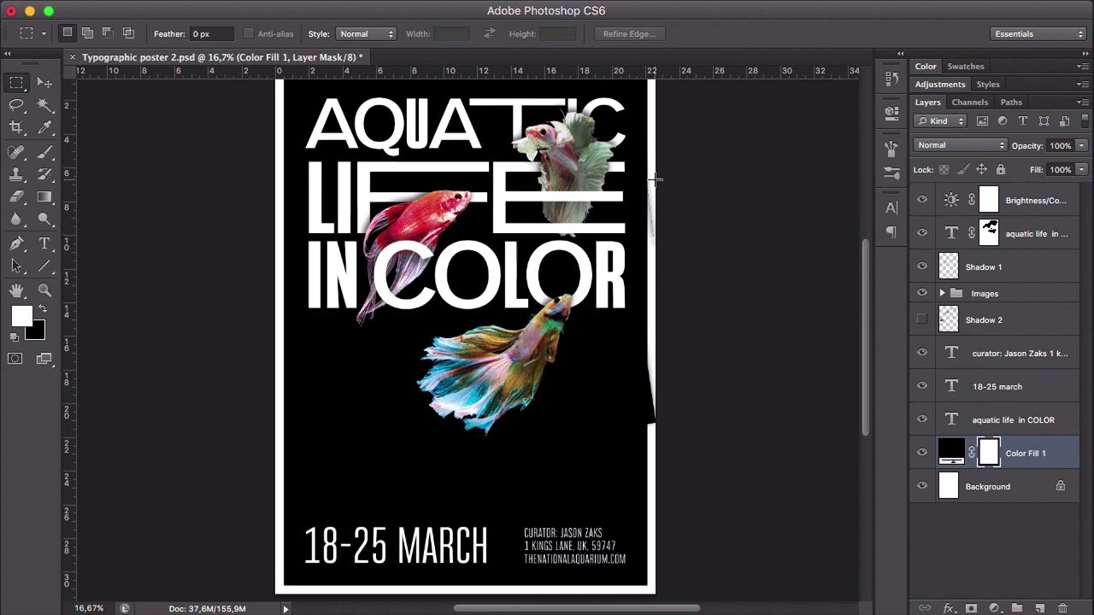
left_click(955, 296)
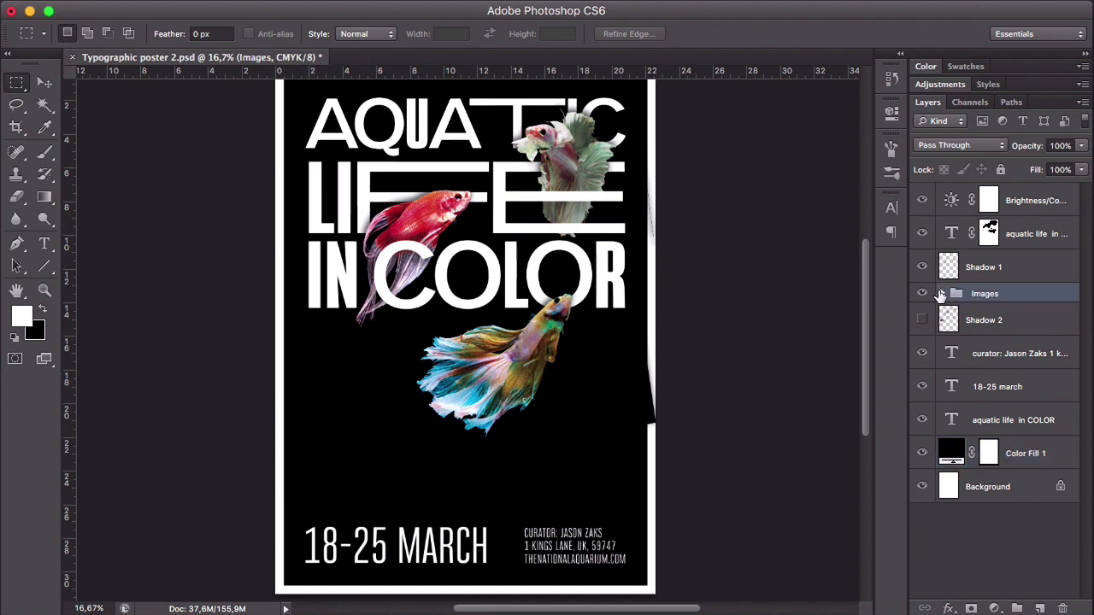
left_click(942, 293)
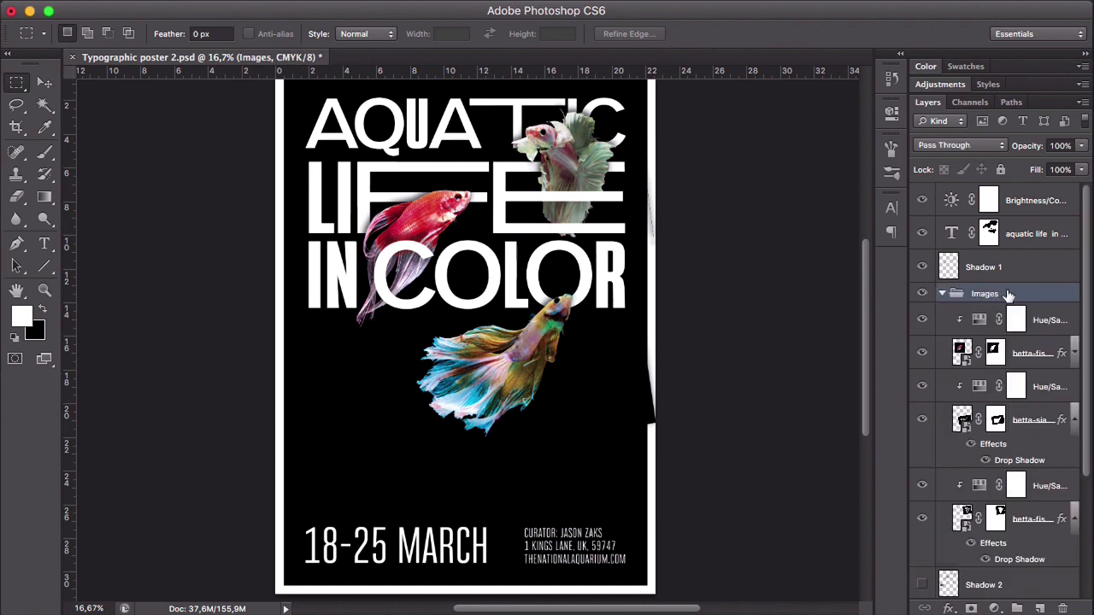
left_click(995, 353)
key("b")
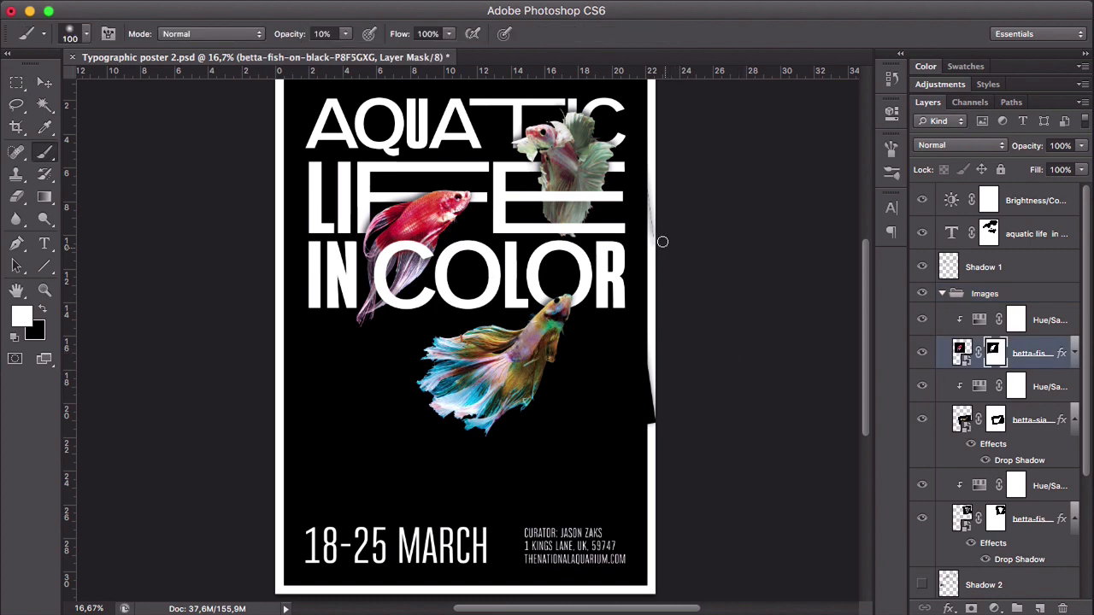
left_click(997, 420)
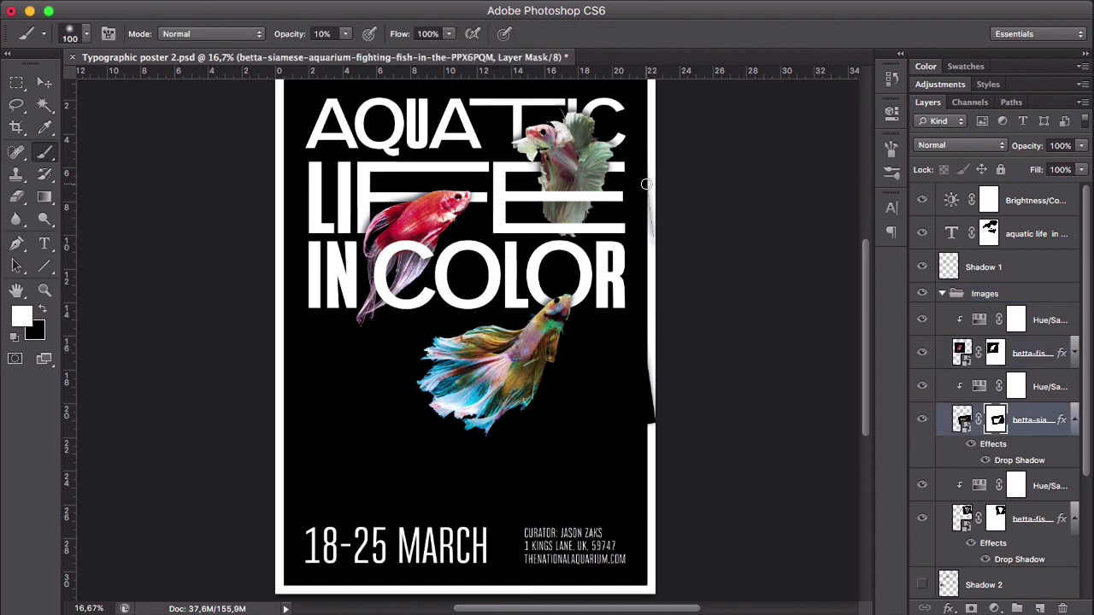
left_click(996, 518)
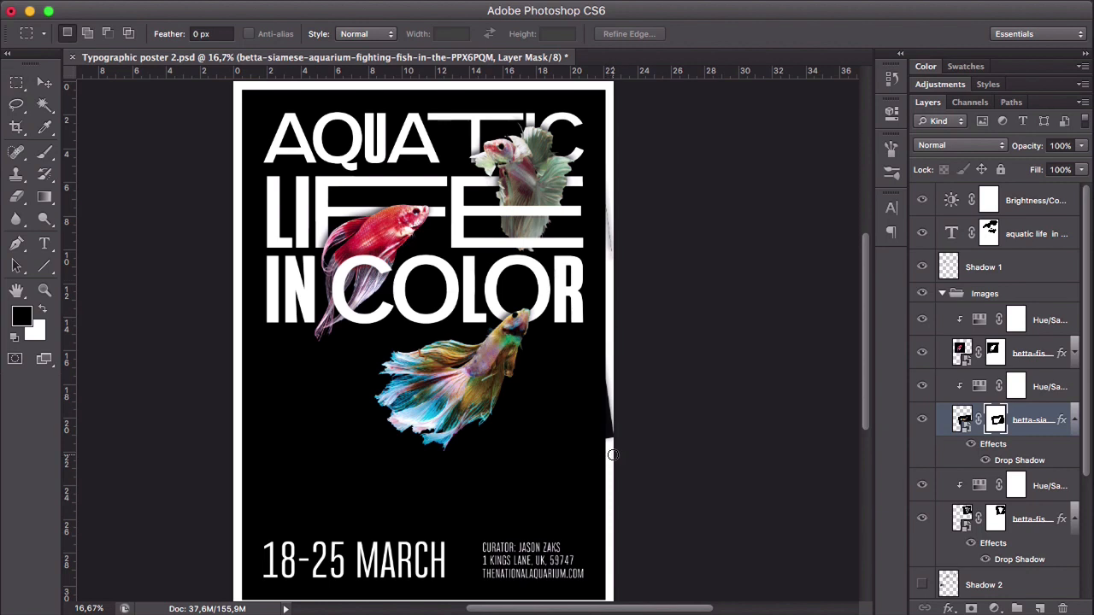
key("b")
left_click(998, 519)
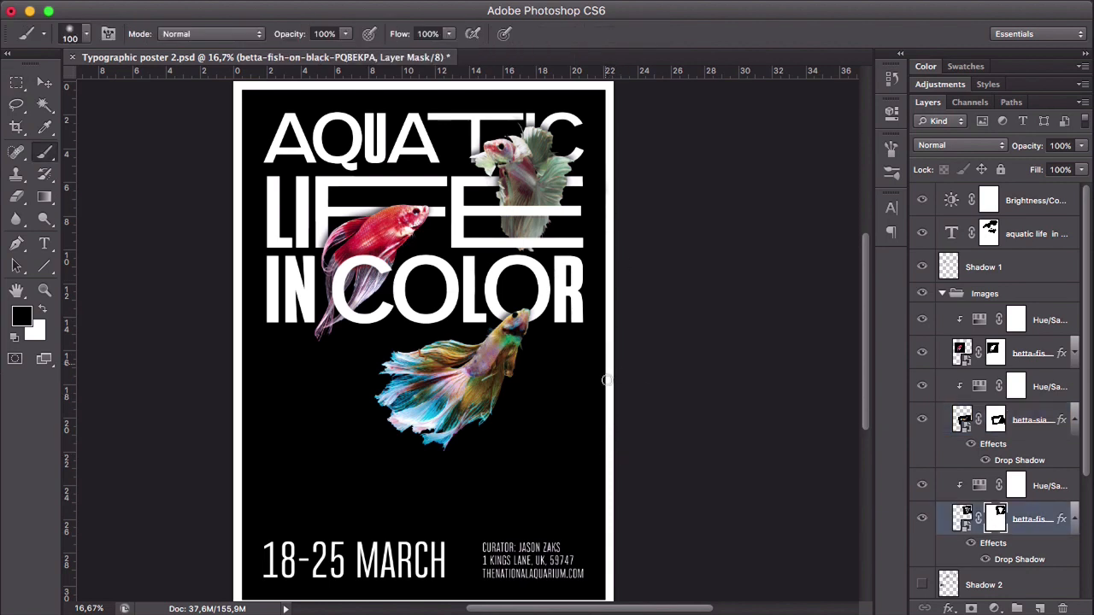
left_click(941, 293)
- Show the guides and draw a horizontal line about 2,71 mm long above all layers, in the left margin's upper corner on the second horizontal guide
key("super+semicolon")
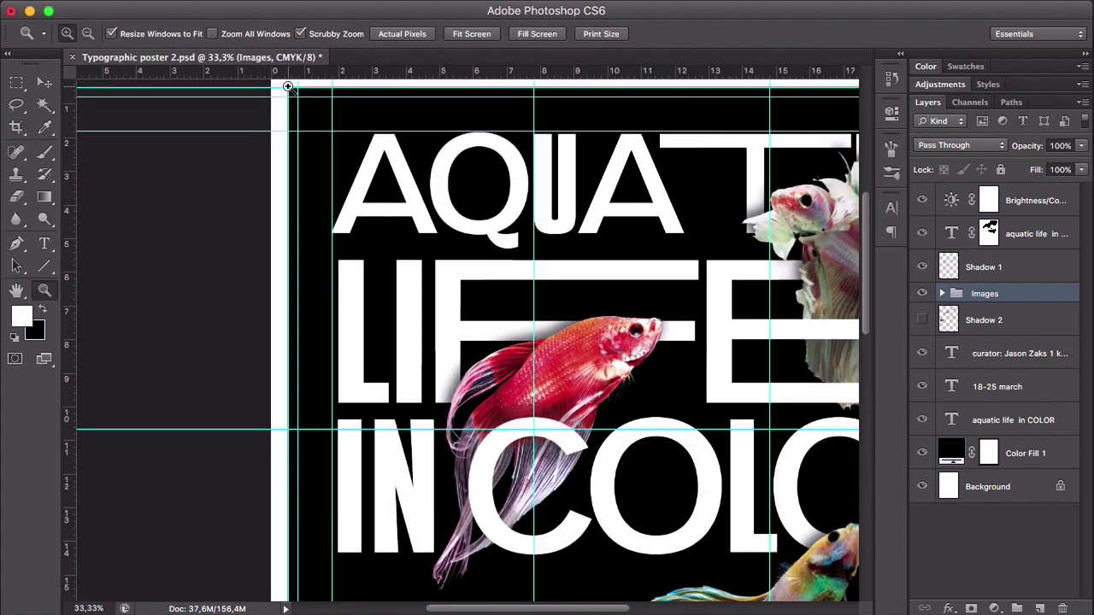
left_click(288, 86)
left_click(288, 86)
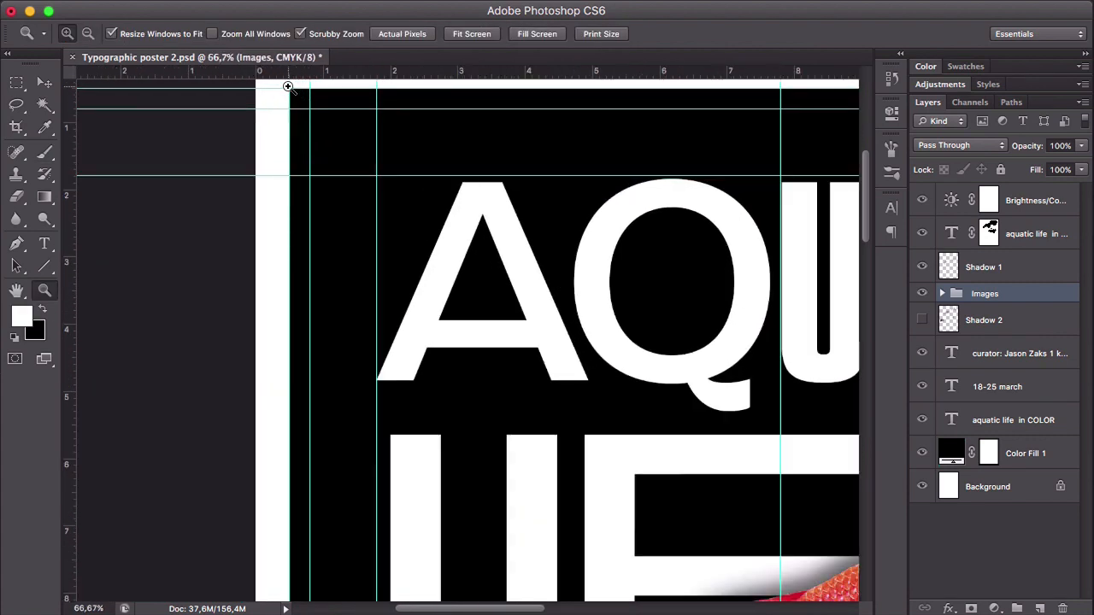
left_click_drag(325, 102, 329, 247)
key("v")
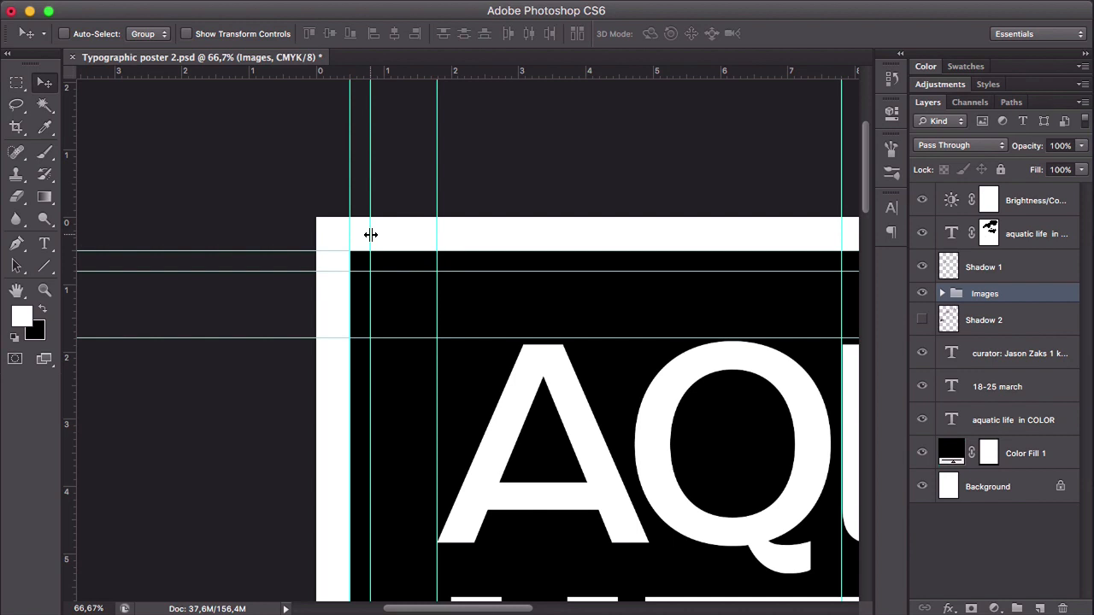
left_click(1046, 200)
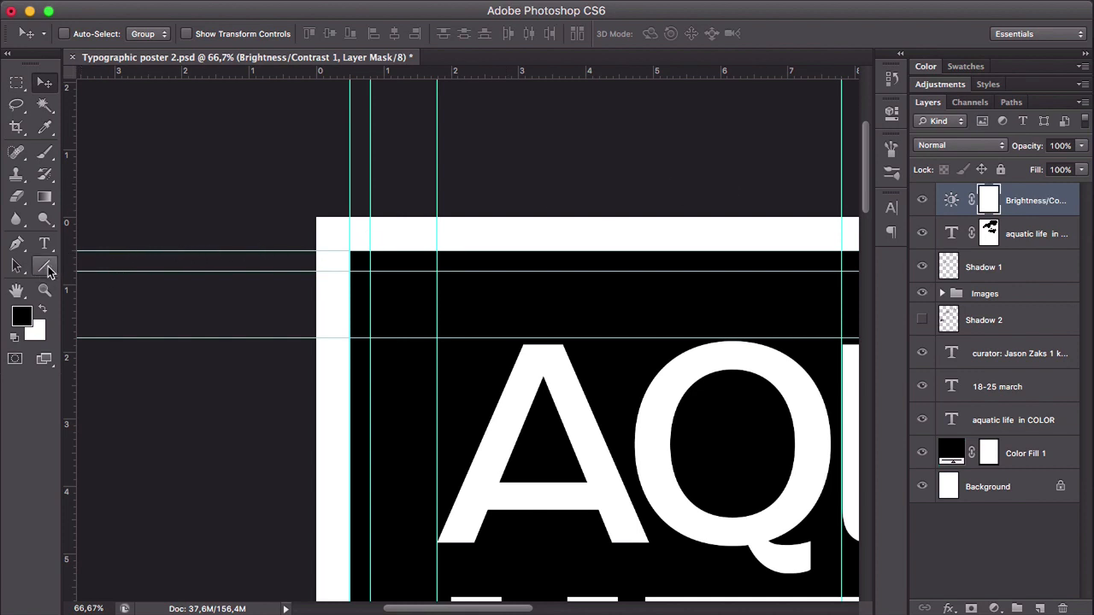
left_click(46, 268)
left_click(47, 269)
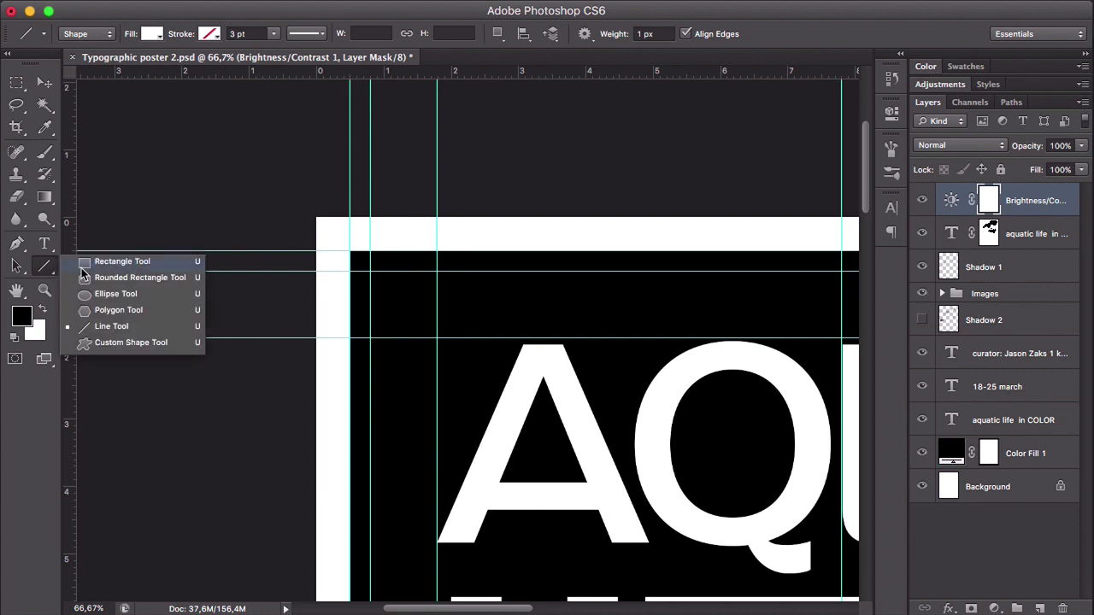
left_click(130, 326)
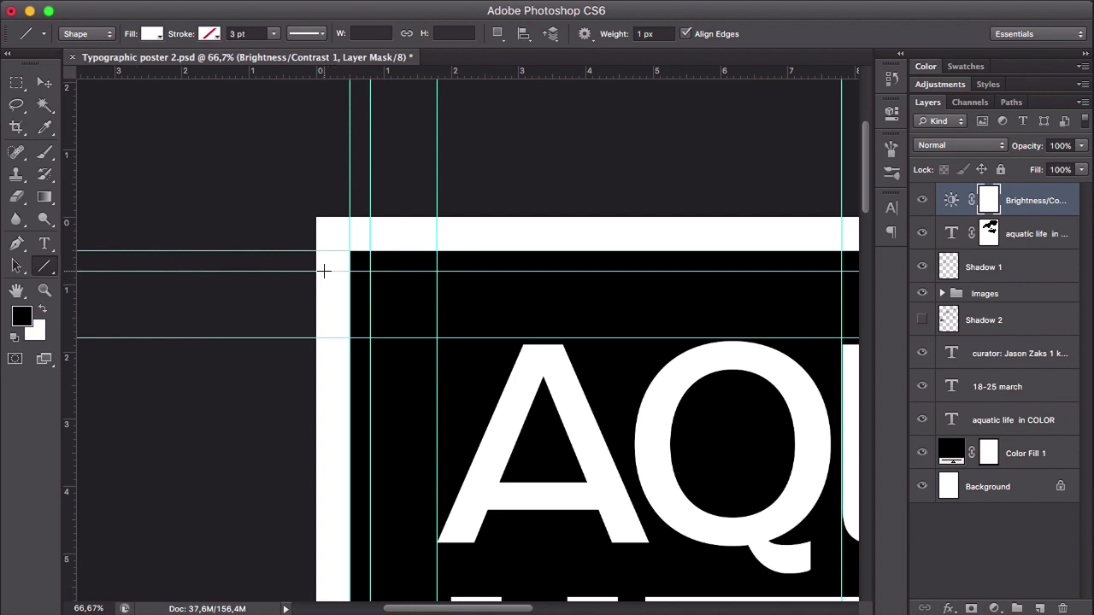
left_click_drag(324, 270, 340, 272)
- Give the crop mark line a solid black stroke and set its size to 2,5 mm wide by 0,25 mm high
left_click(210, 34)
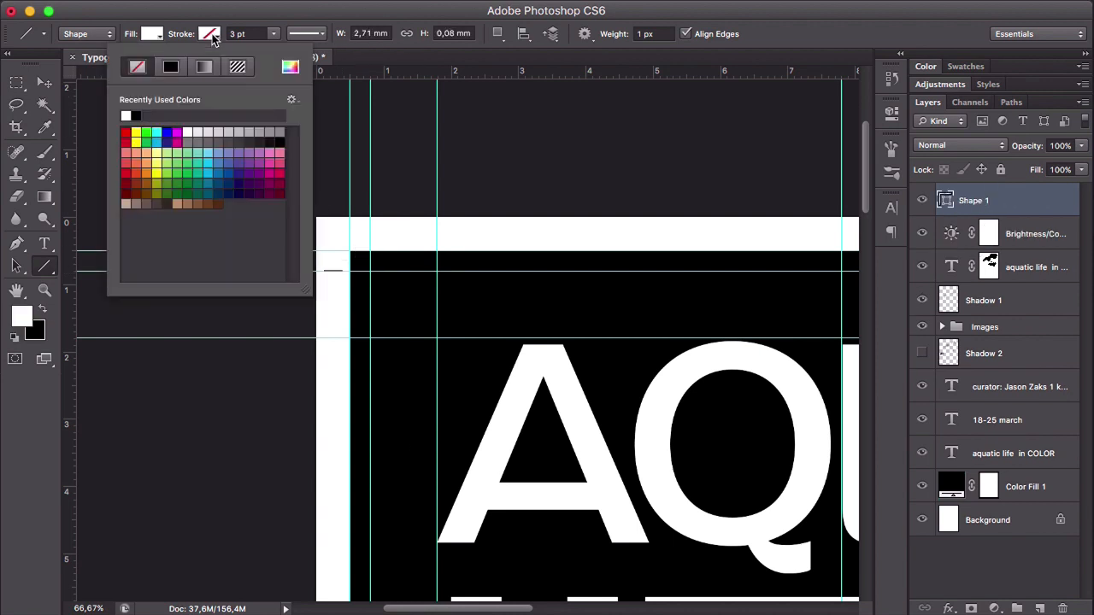
left_click(170, 68)
left_click(228, 15)
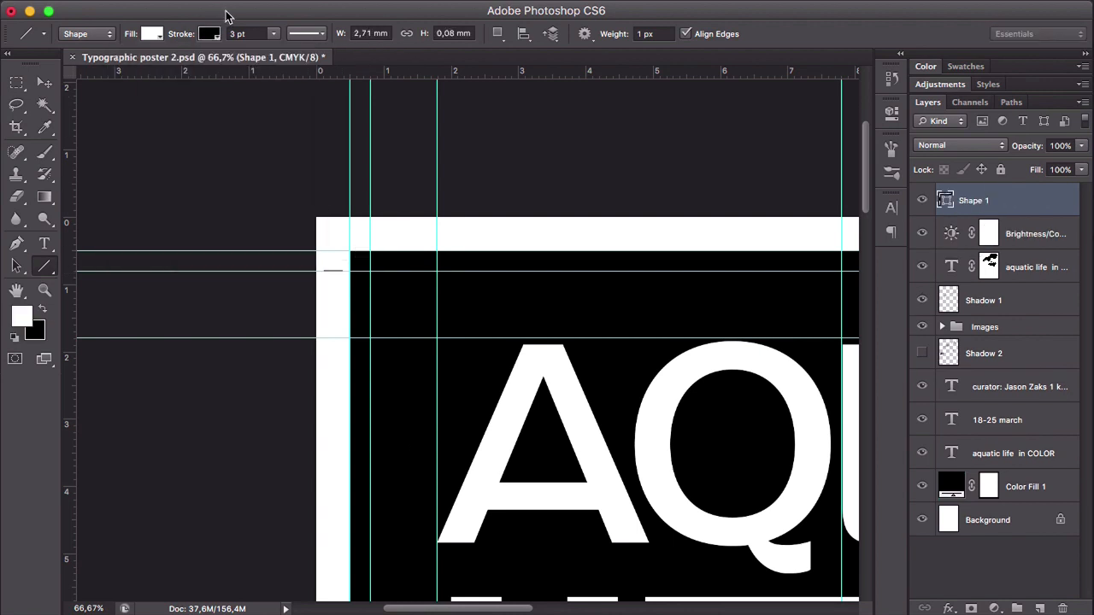
left_click(366, 32)
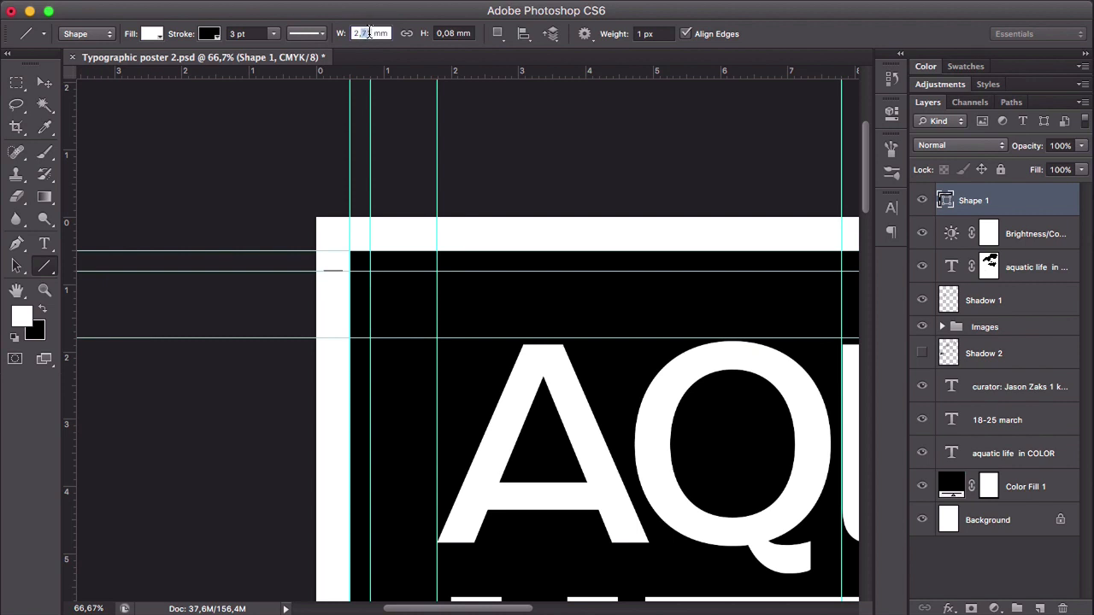
type("2,5")
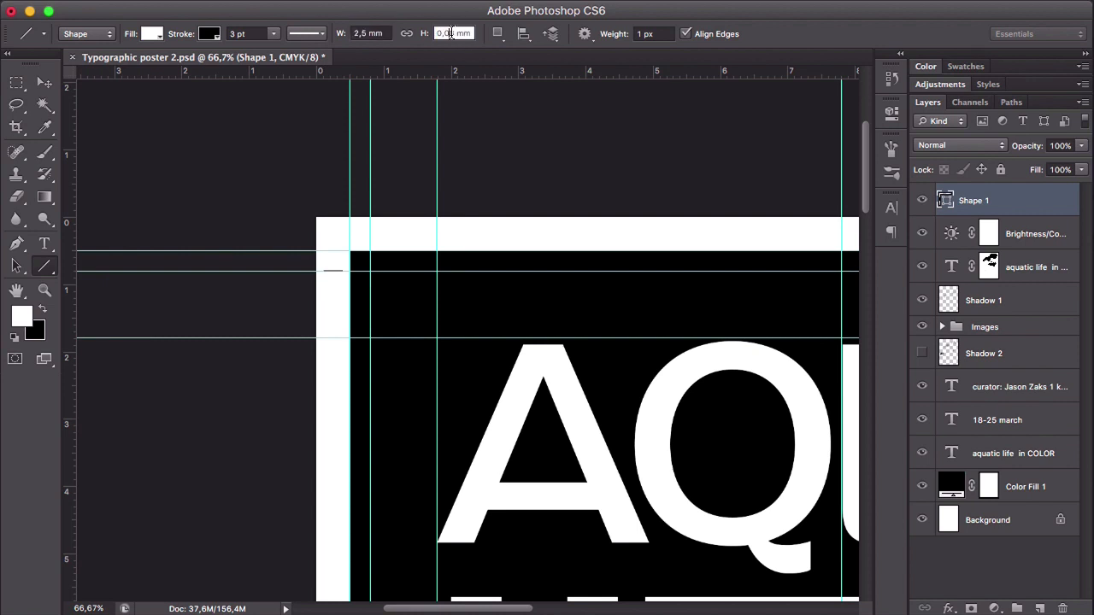
left_click(451, 33)
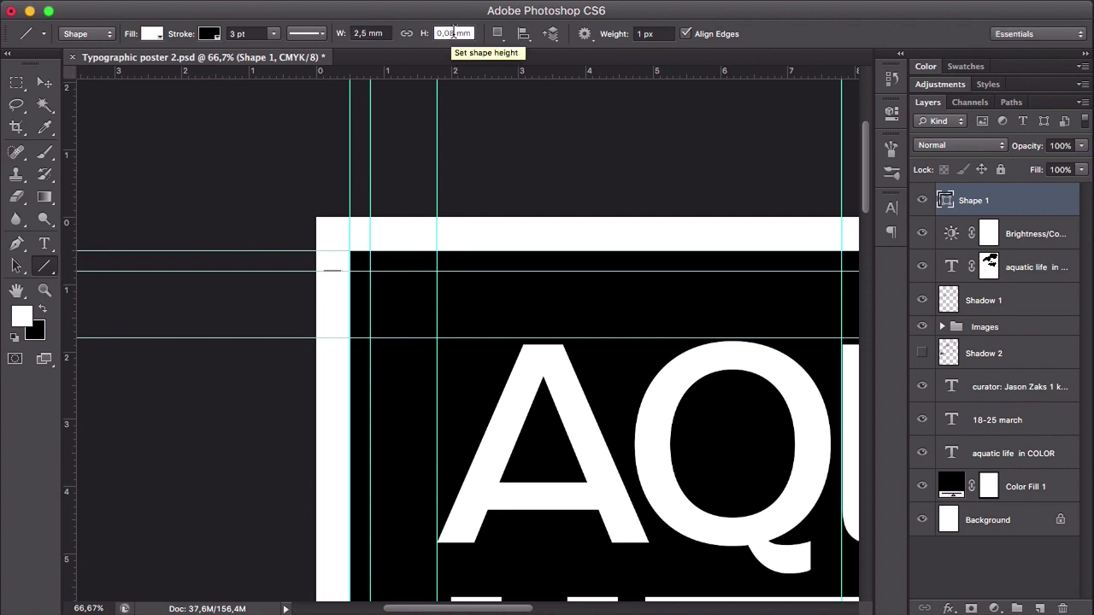
key("BackSpace")
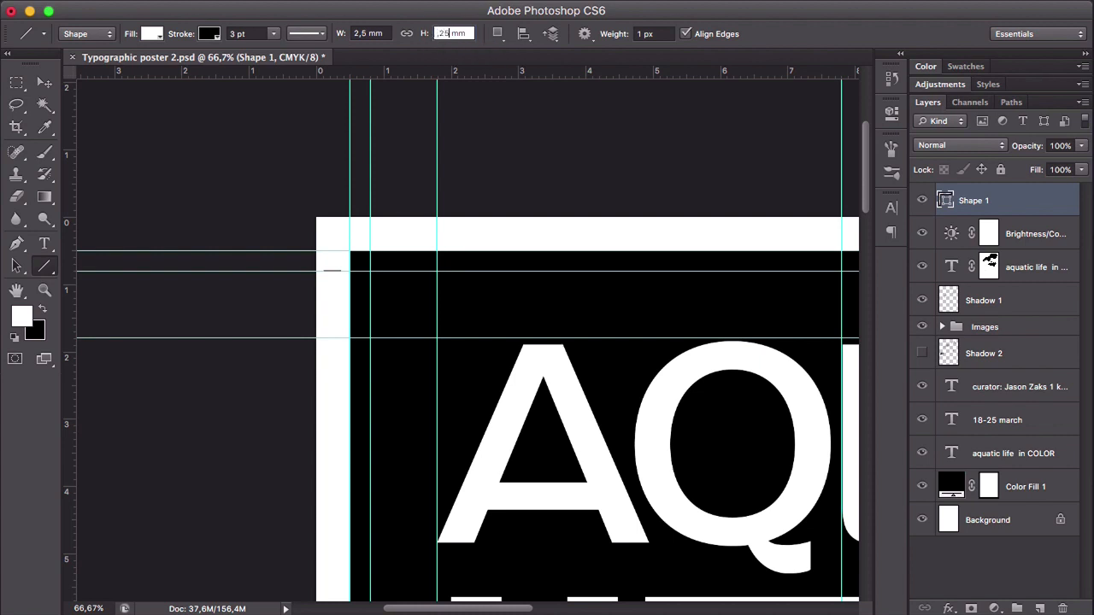
type(",25")
key("Return")
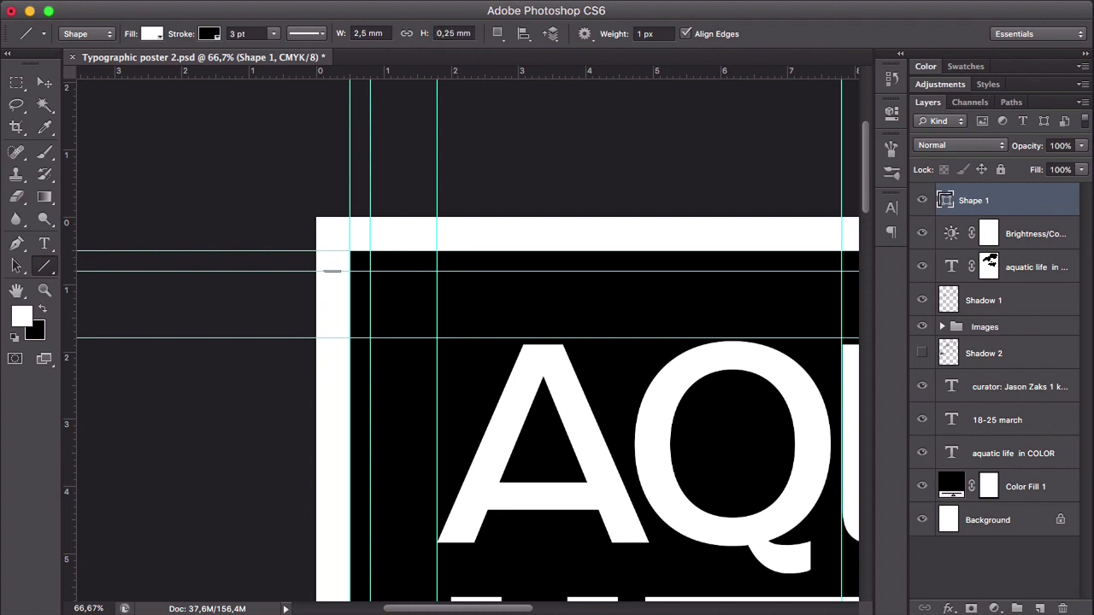
- Duplicate the crop mark line into the top white margin and rotate the copy 90°
left_click(44, 82)
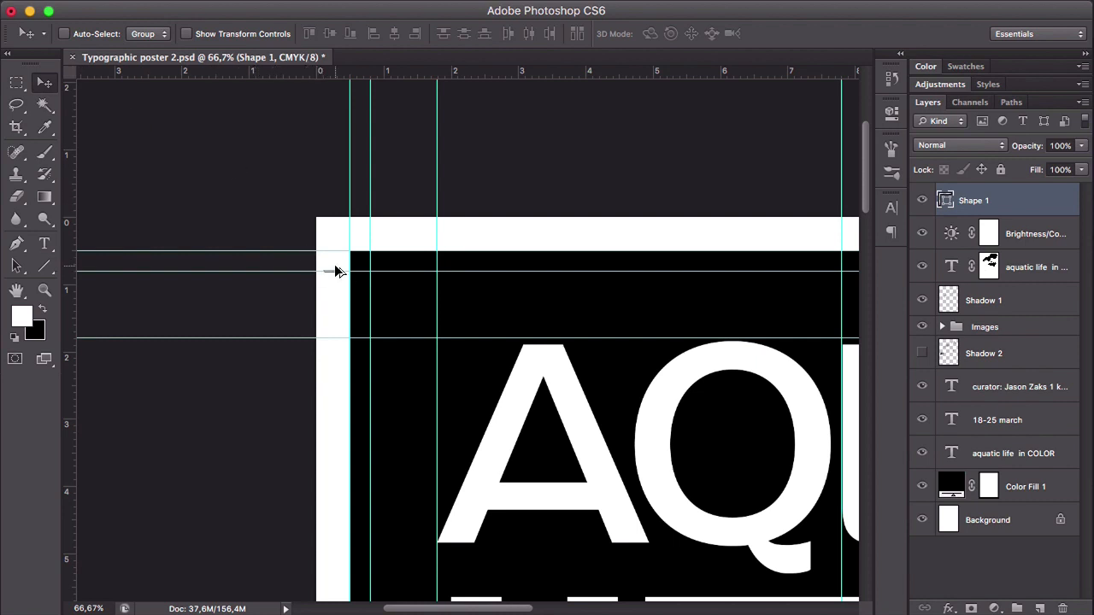
left_click_drag(335, 269, 387, 237)
key("super+t")
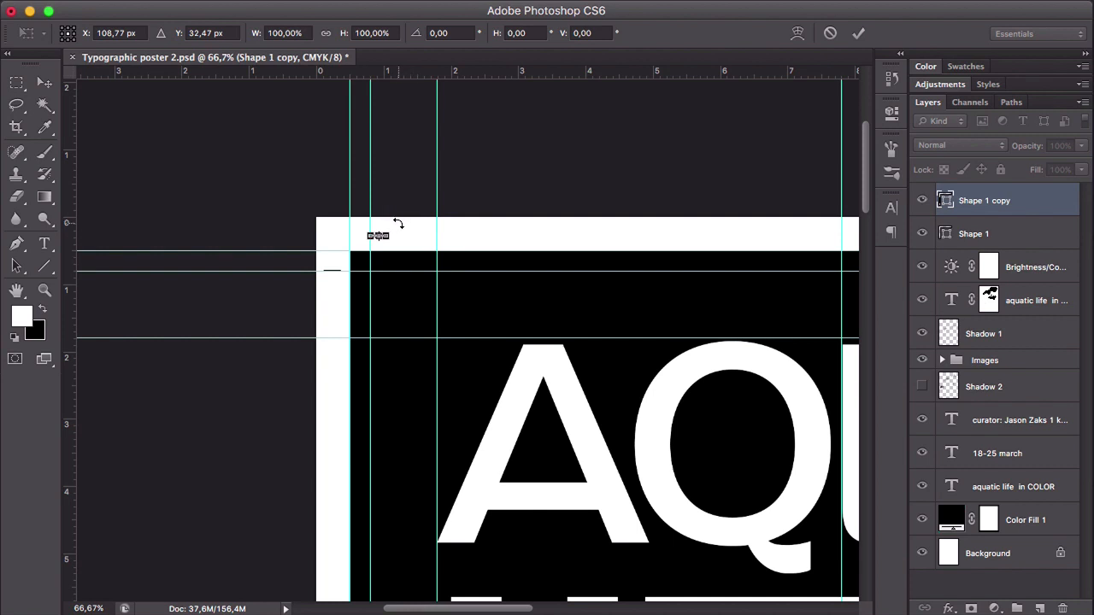
left_click_drag(397, 223, 386, 248)
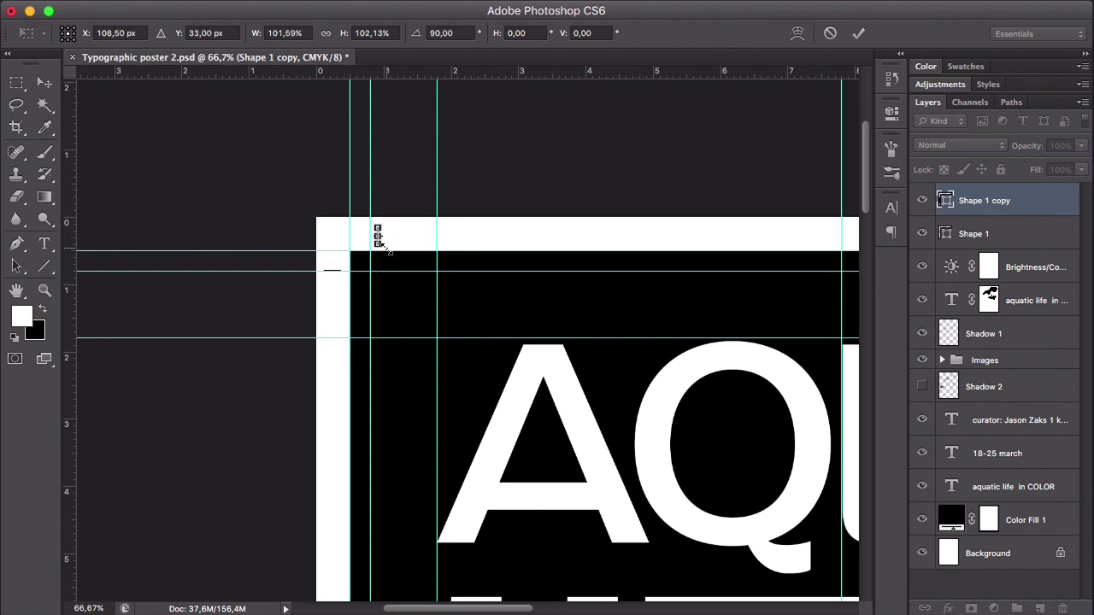
key("Return")
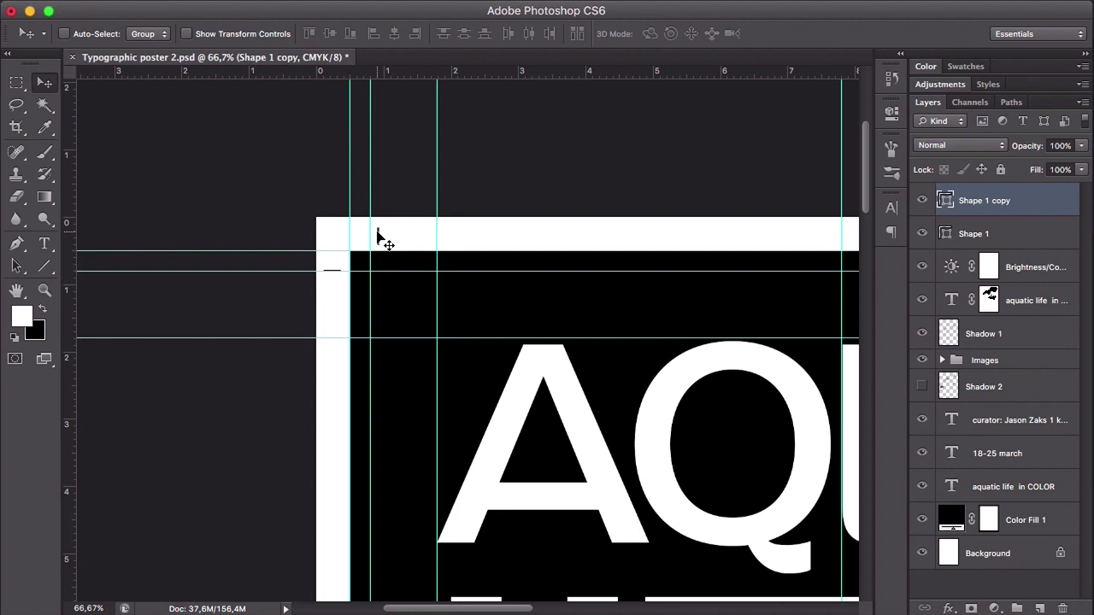
- Align the vertical crop mark with the second vertical guide within the top margin, then hide the guides
left_click_drag(377, 231, 372, 230)
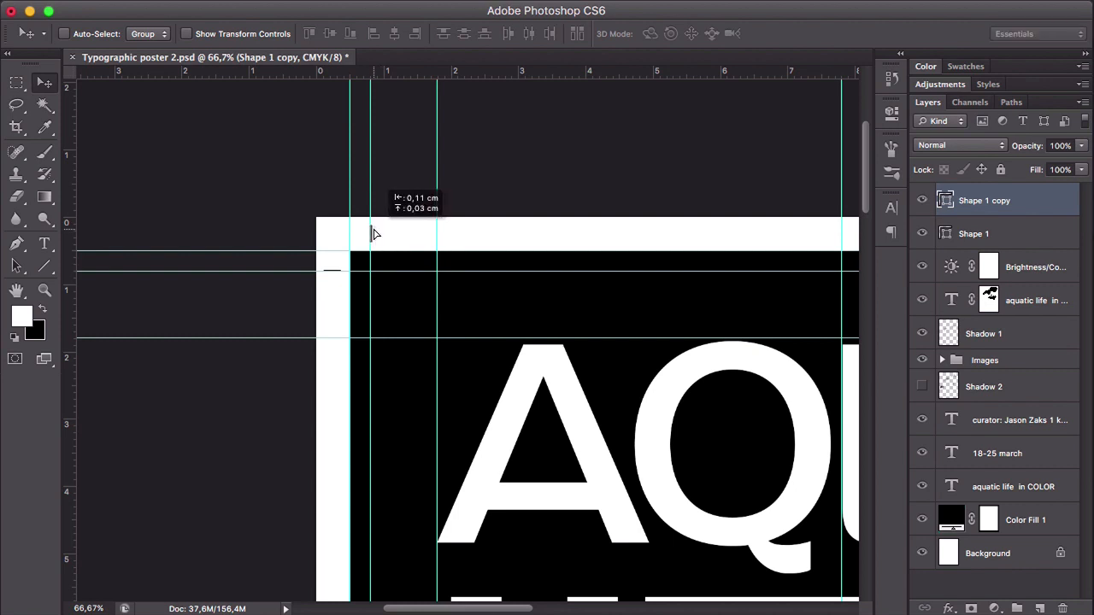
left_click_drag(374, 230, 374, 230)
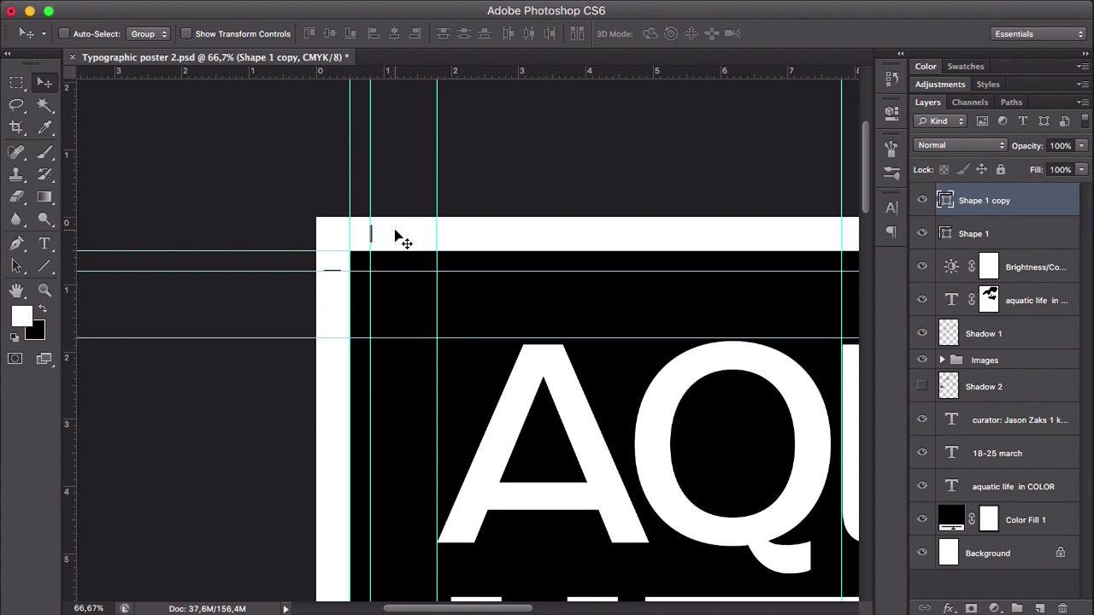
key("super+semicolon")
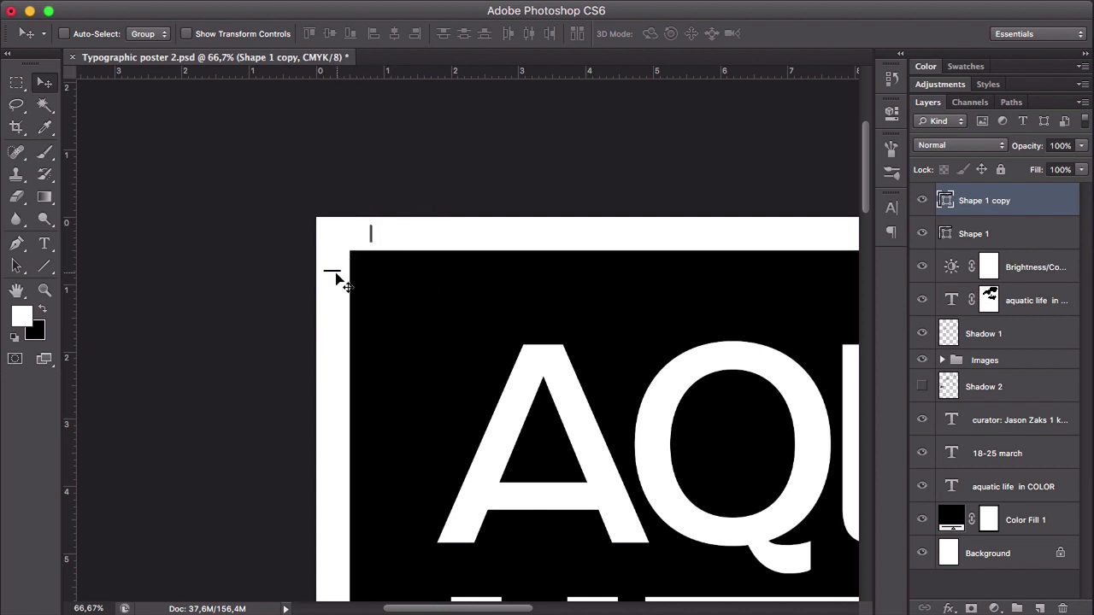
- Merge the horizontal and vertical crop mark shapes into a single shape layer
left_click(1025, 237, "shift")
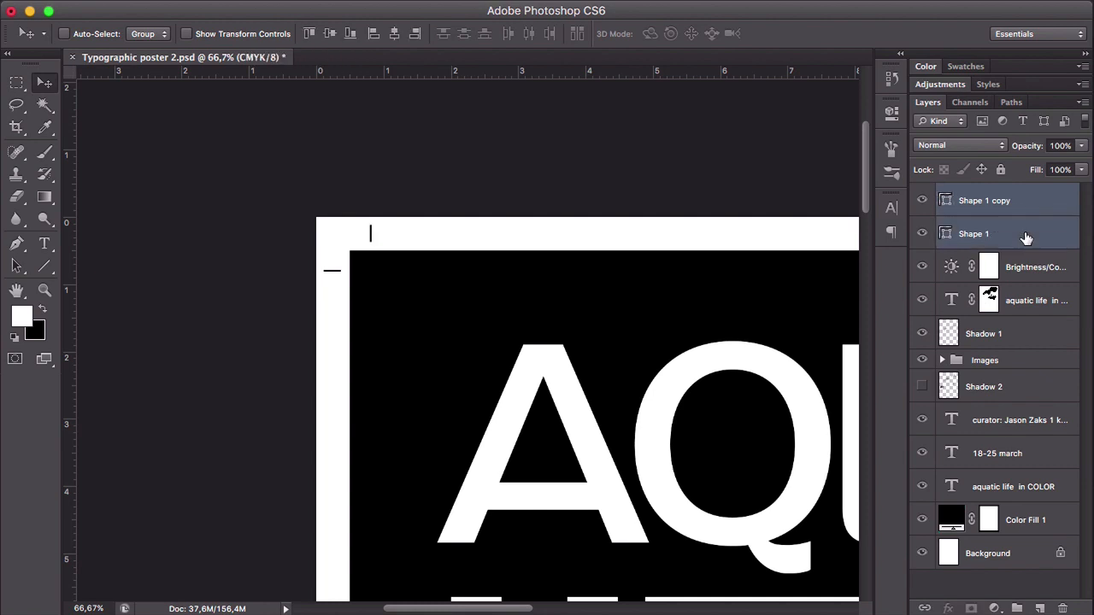
right_click(979, 220)
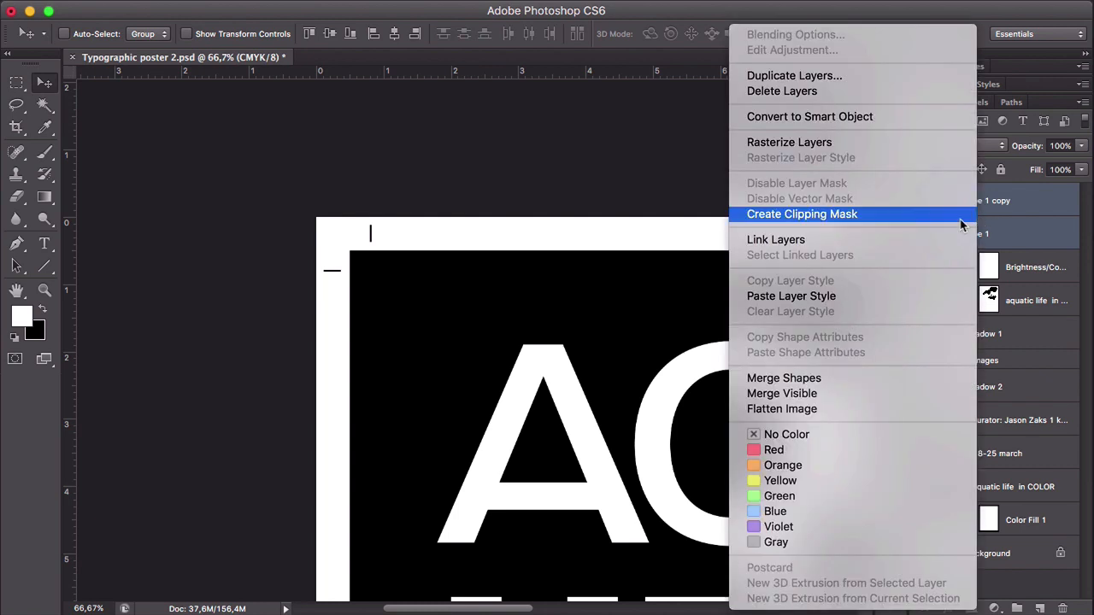
left_click(856, 378)
- Show the guides and duplicate the crop mark shape from the poster's top-left corner to its top-right corner
key("z")
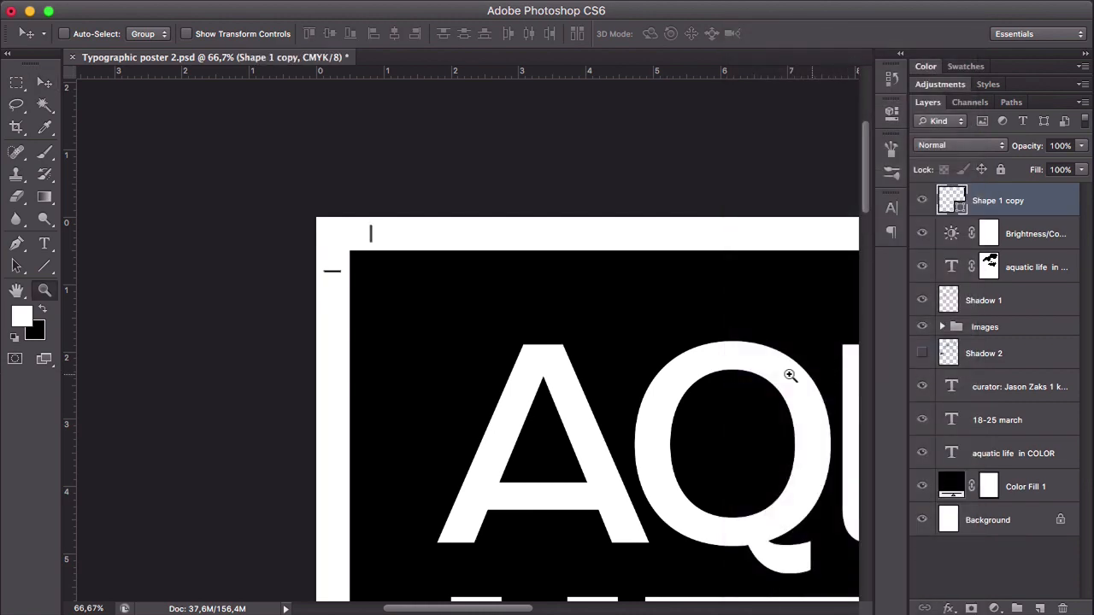
left_click(726, 371, "alt")
left_click(719, 374, "alt")
left_click(719, 374, "alt")
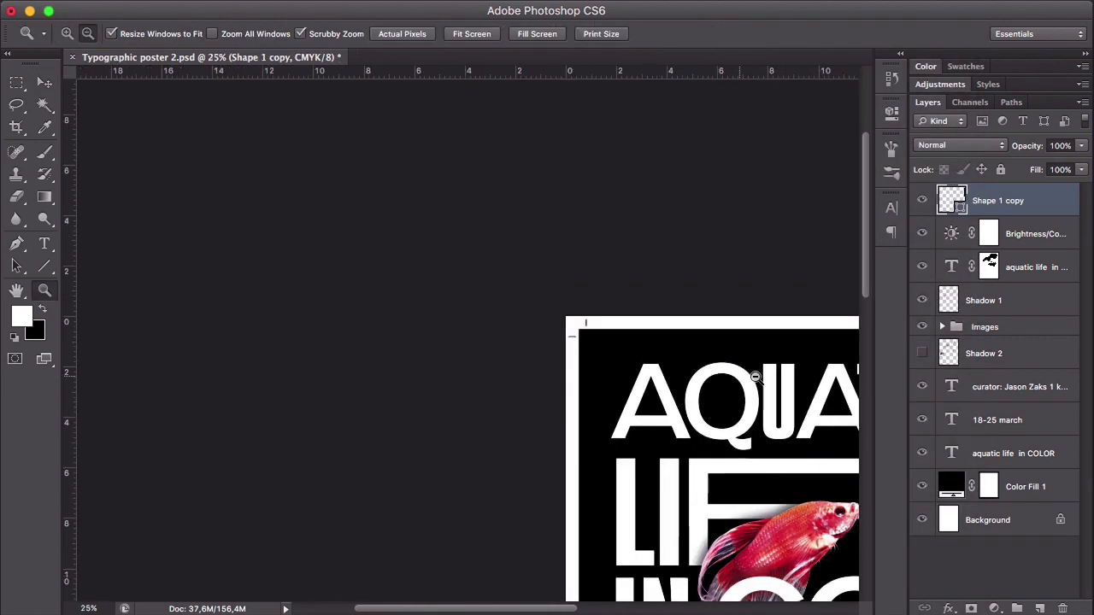
left_click(761, 379, "alt")
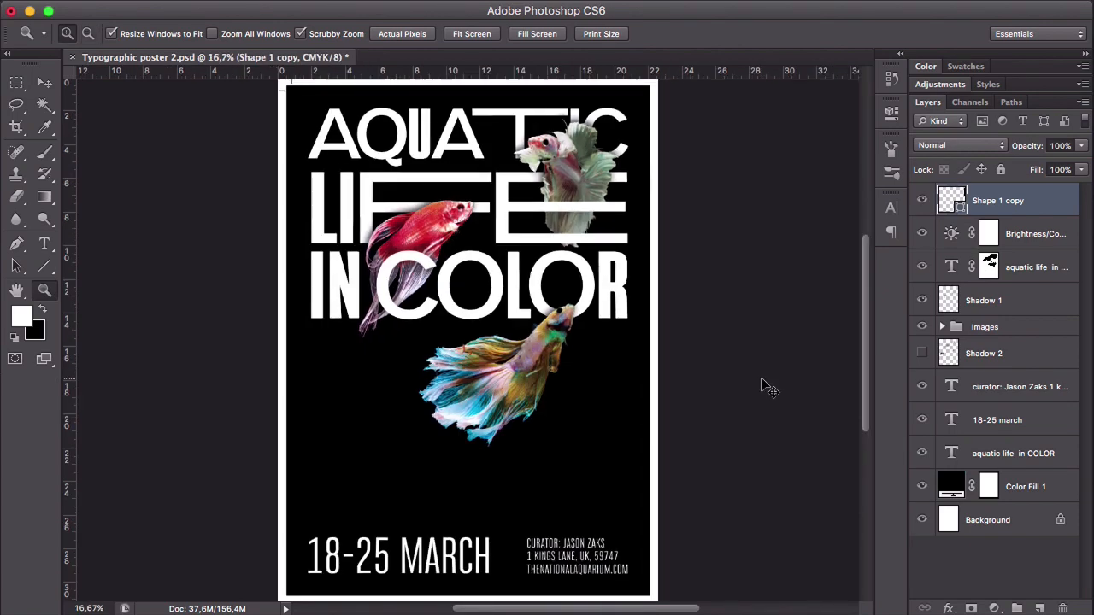
key("super+semicolon")
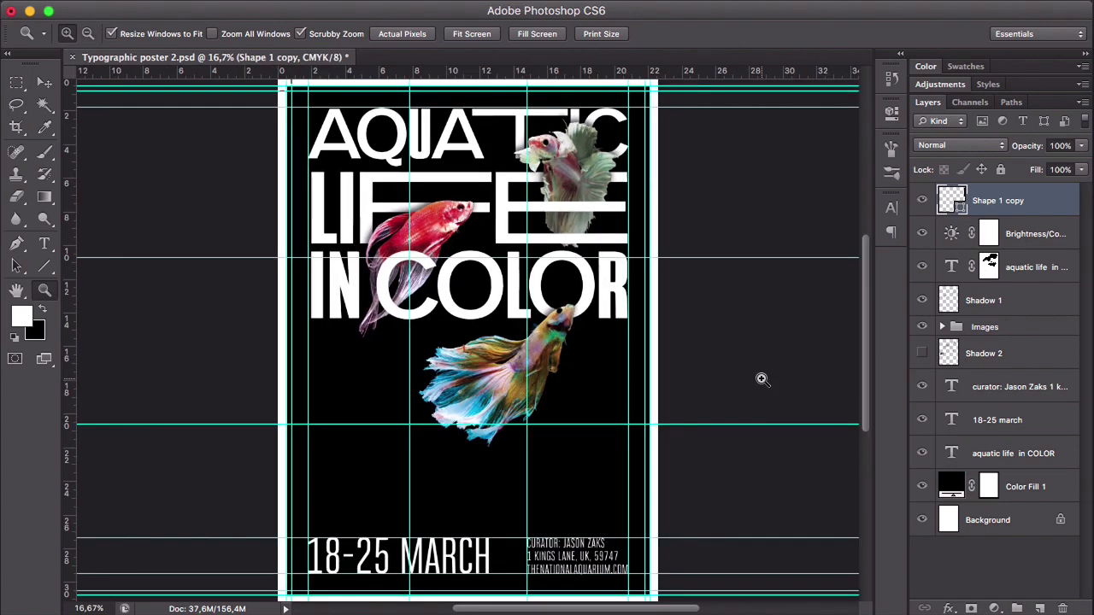
left_click_drag(669, 154, 667, 215)
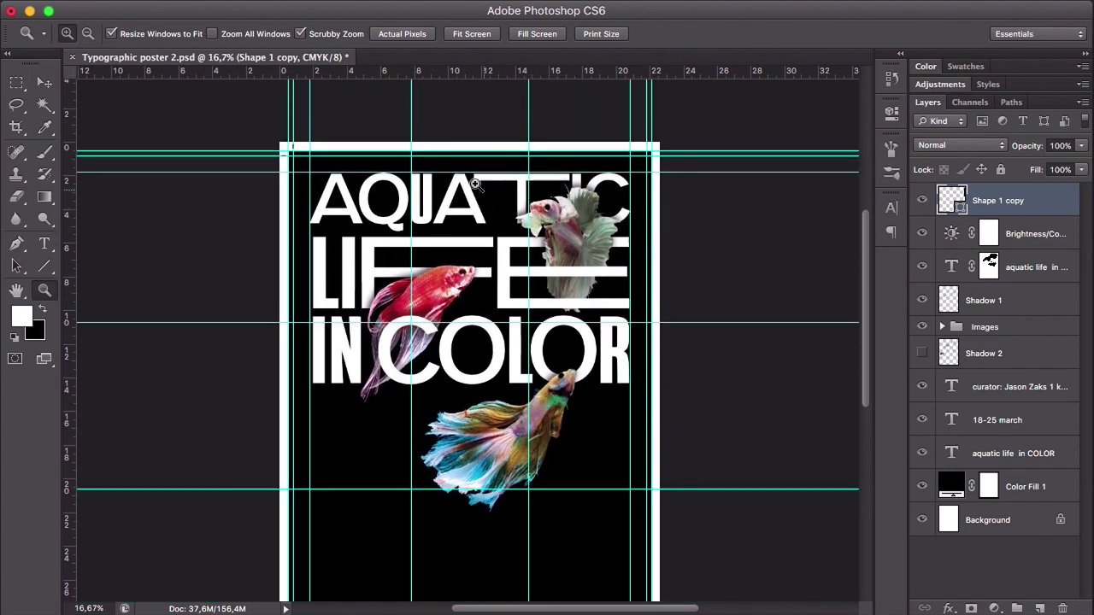
key("v")
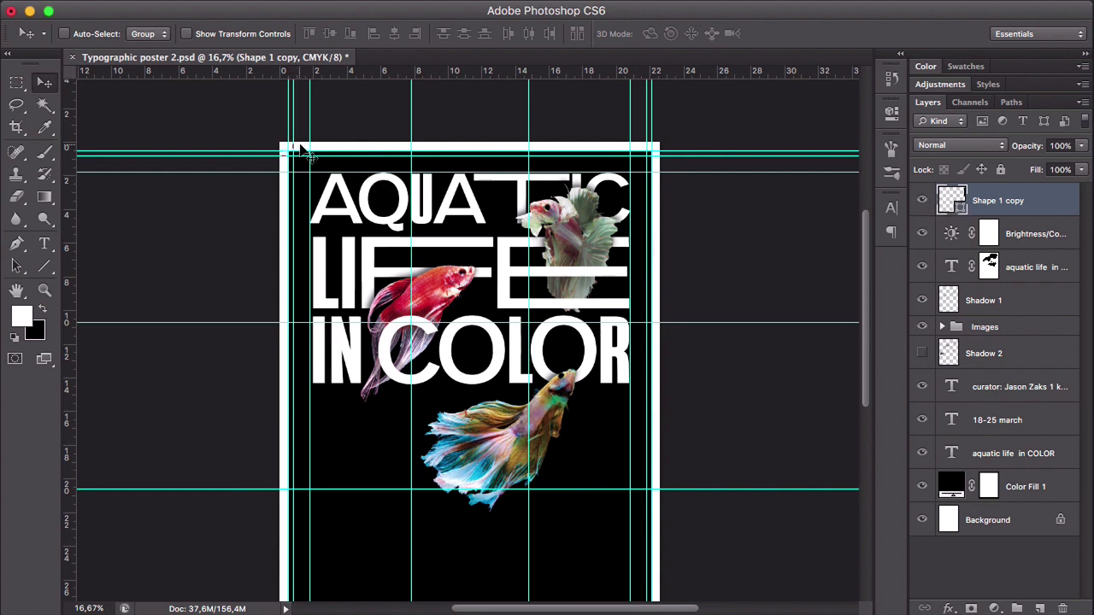
left_click_drag(301, 151, 654, 151)
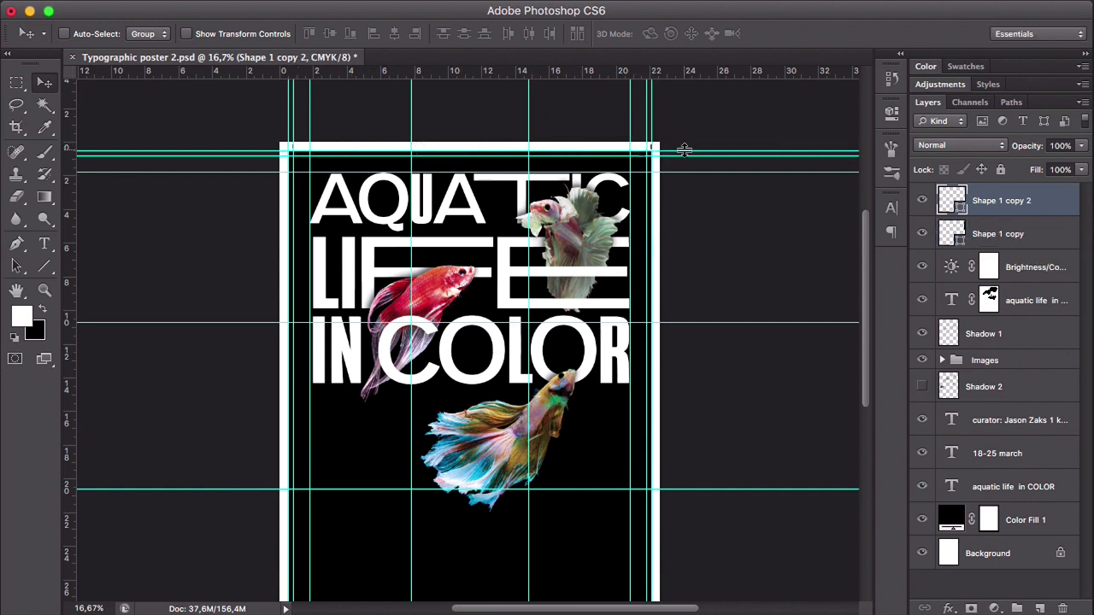
- Rotate the duplicated crop mark 90° clockwise to suit the poster's top-right corner
key("z")
left_click(660, 143)
left_click(661, 144)
left_click(664, 146)
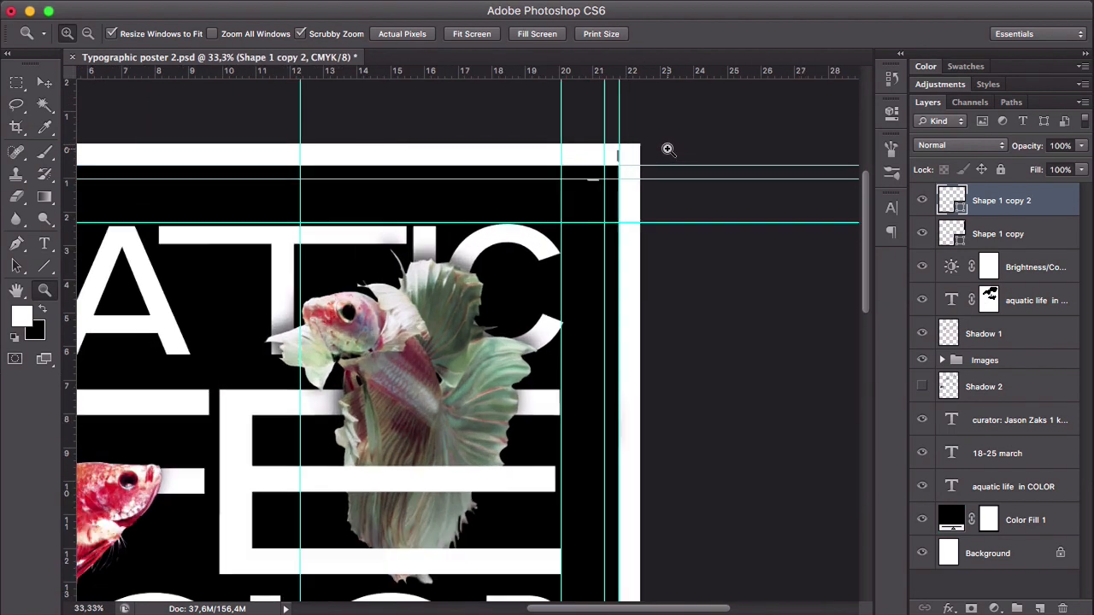
key("ctrl+t")
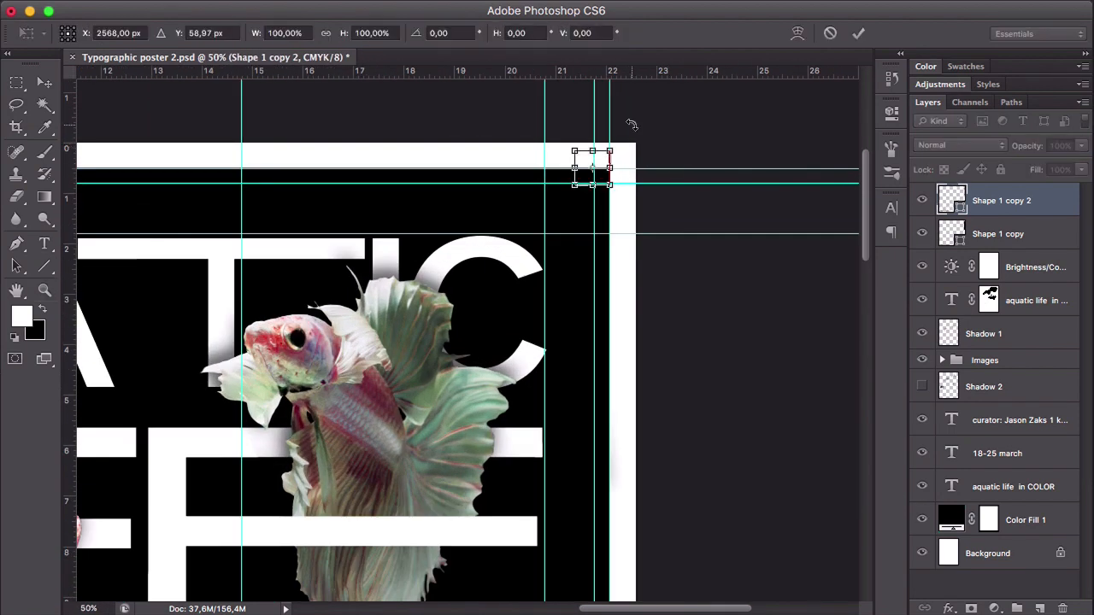
left_click_drag(632, 124, 632, 203)
key("Return")
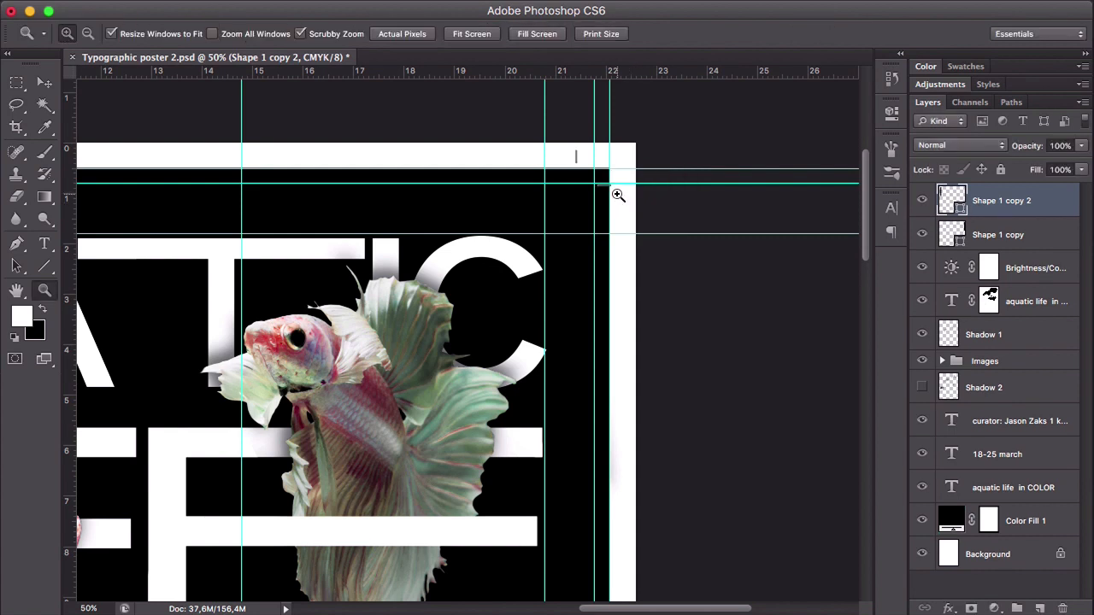
- Align the rotated crop mark with the trim guides at the top-right corner, then hide the guides
key("v")
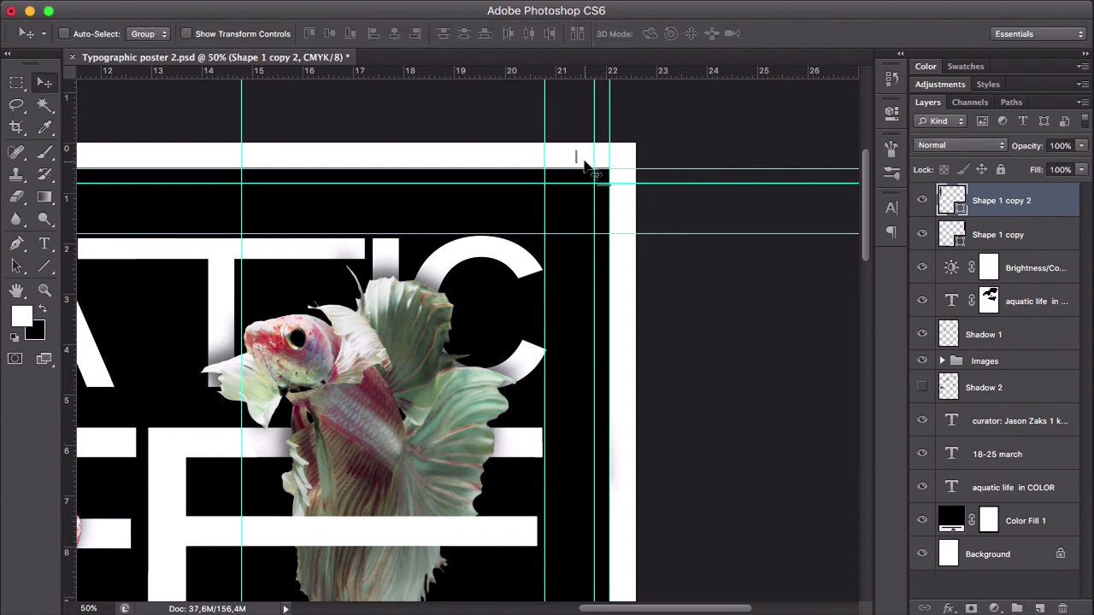
left_click_drag(578, 159, 596, 160)
key("super+semicolon")
- Duplicate the top-right crop mark straight down to the poster's bottom-right corner
key("z")
left_click(401, 249, "alt")
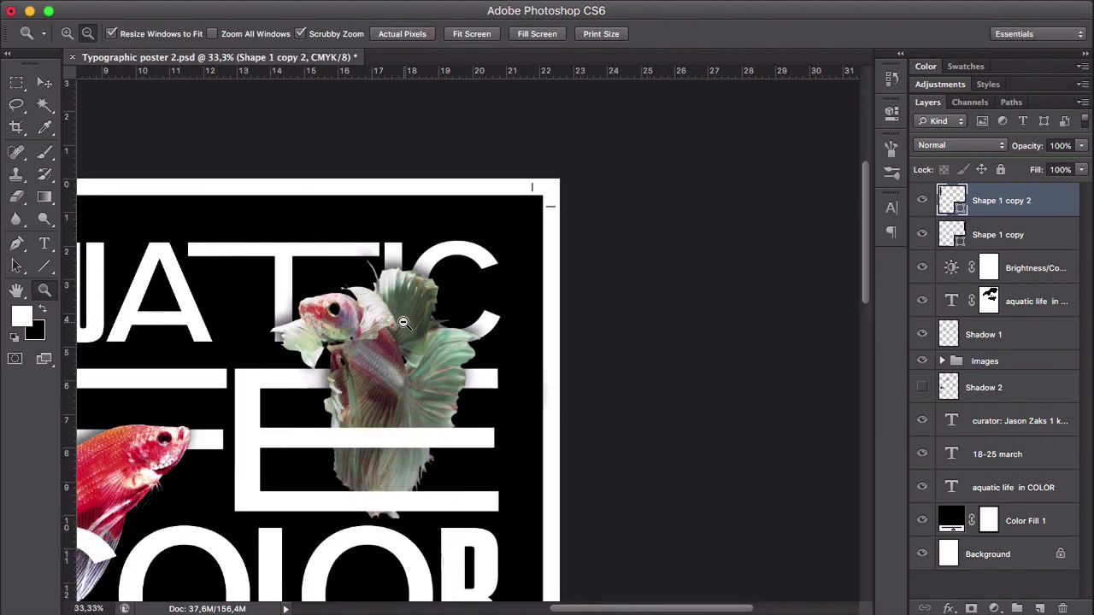
left_click(405, 323, "alt")
left_click(405, 322, "alt")
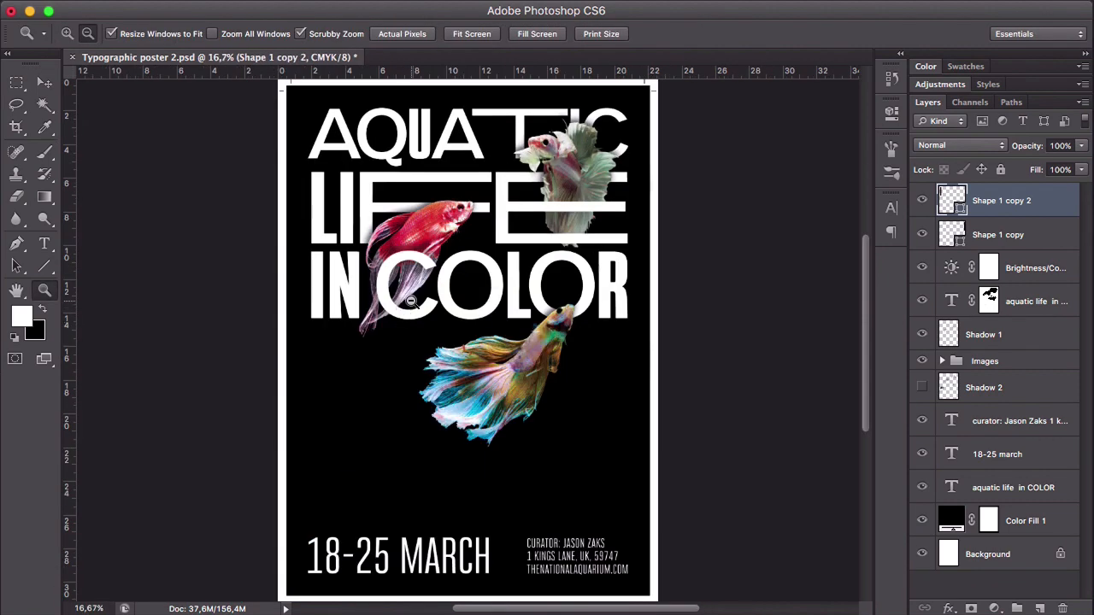
key("v")
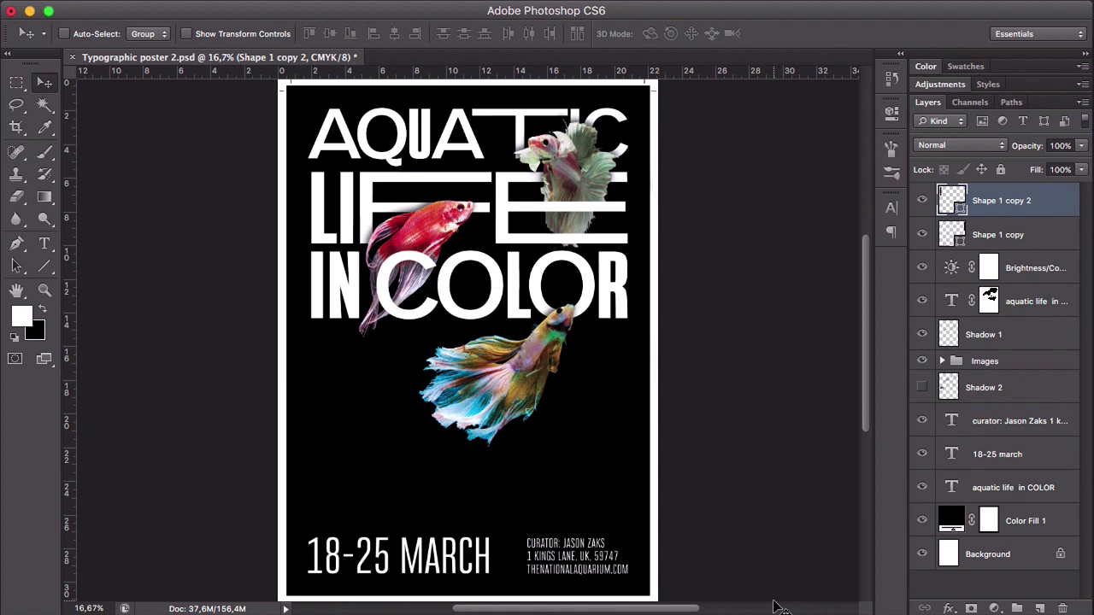
left_click_drag(651, 90, 652, 591)
- Show the guides and rotate the bottom-right crop mark 90° clockwise to fit its corner
key("z")
left_click(640, 574)
key("super+semicolon")
key("super+t")
left_click_drag(636, 415, 663, 492)
- Duplicate the bottom-right crop mark horizontally to the poster's bottom-left corner
key("z")
left_click(796, 418, "alt")
key("v")
left_click_drag(839, 445, 112, 444)
left_click(116, 448)
- Rotate the bottom-left crop mark 90° clockwise to fit its corner, then hide the guides
key("super+t")
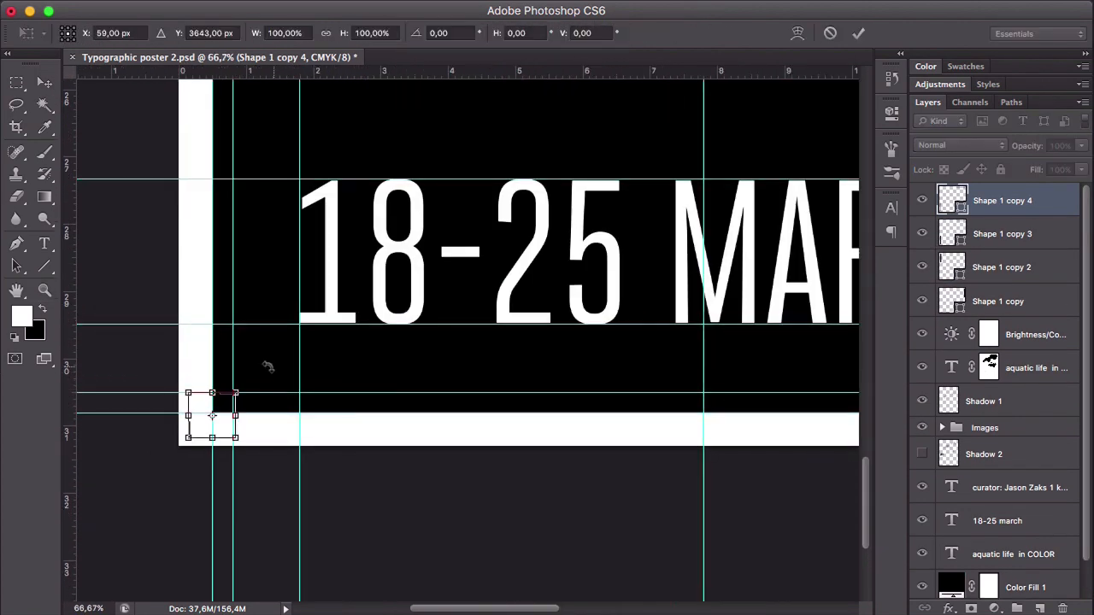
left_click_drag(269, 366, 282, 437)
key("Return")
key("super+0")
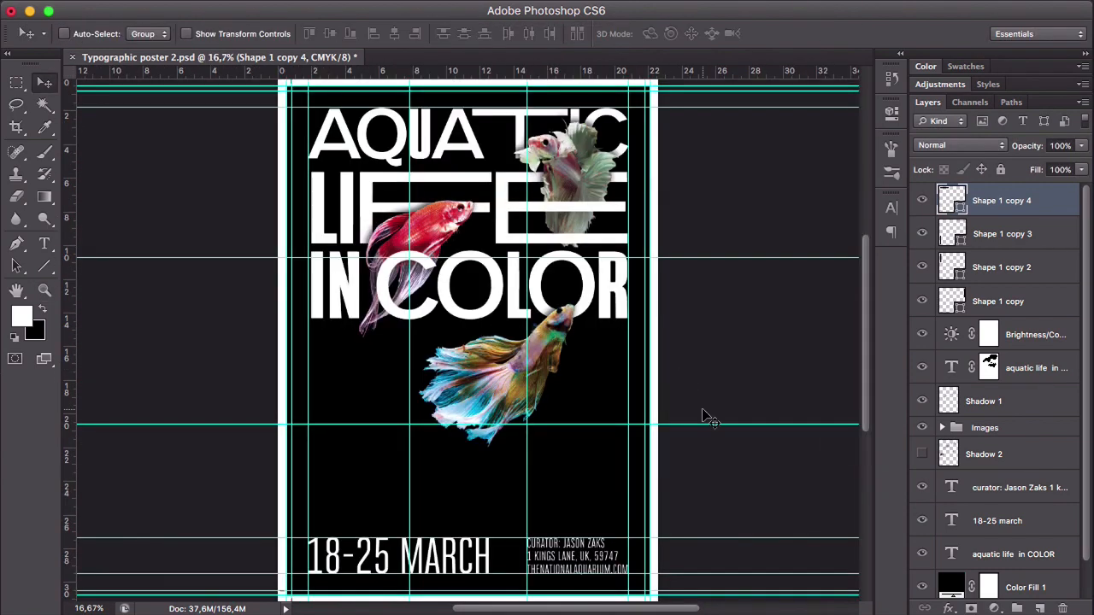
key("super+semicolon")
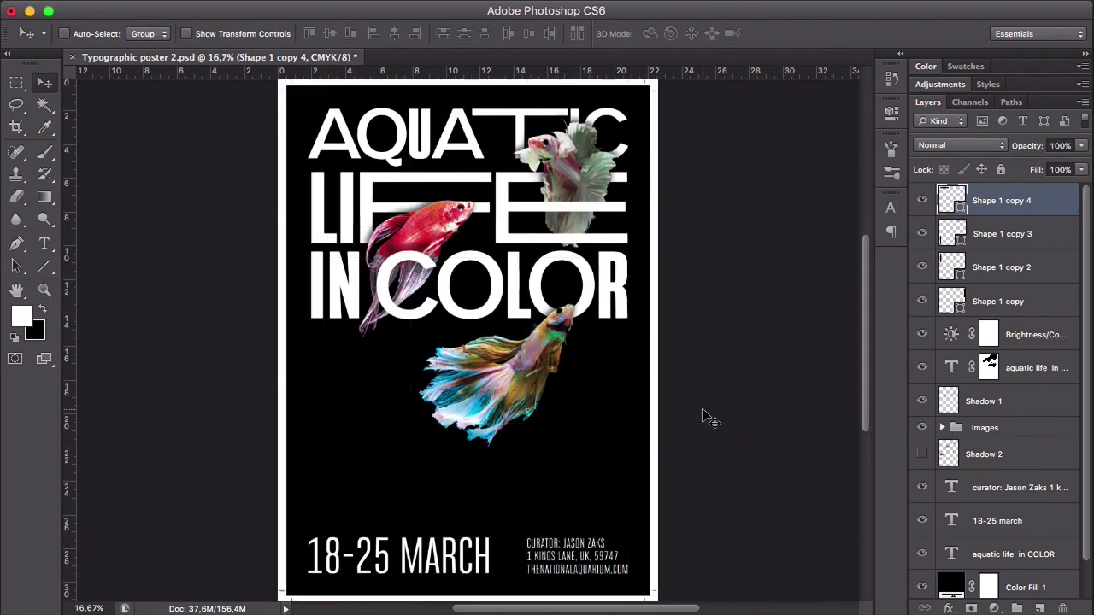
- Group the four crop mark shape layers and name the group Cropmarks
key("space")
left_click(1032, 297, "shift")
left_click_drag(1034, 306, 1017, 606)
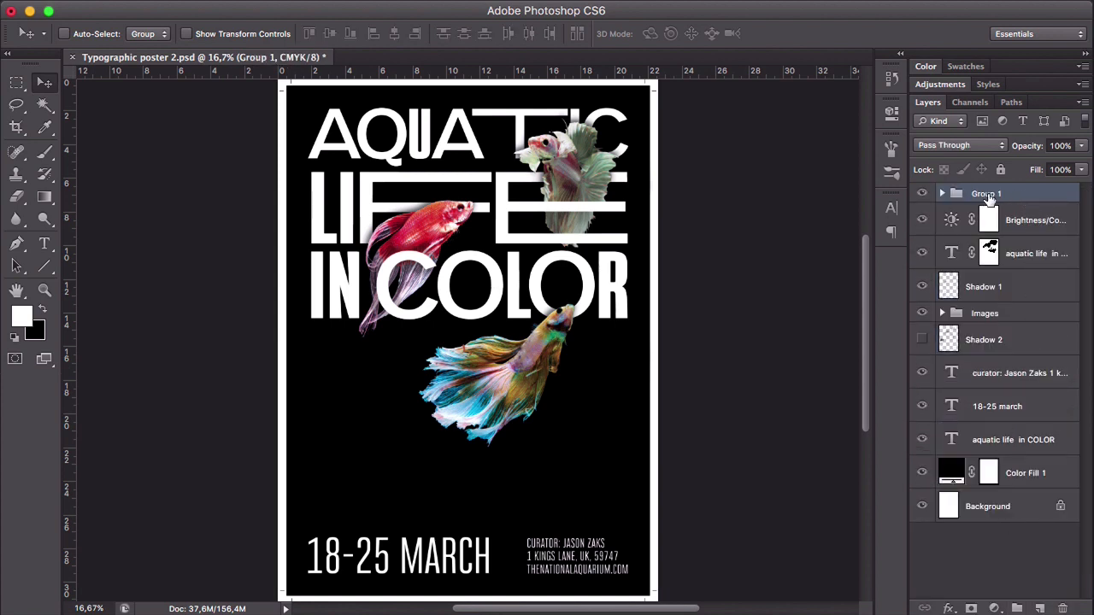
double_click(989, 193)
type("Cropmarks")
key("Return")
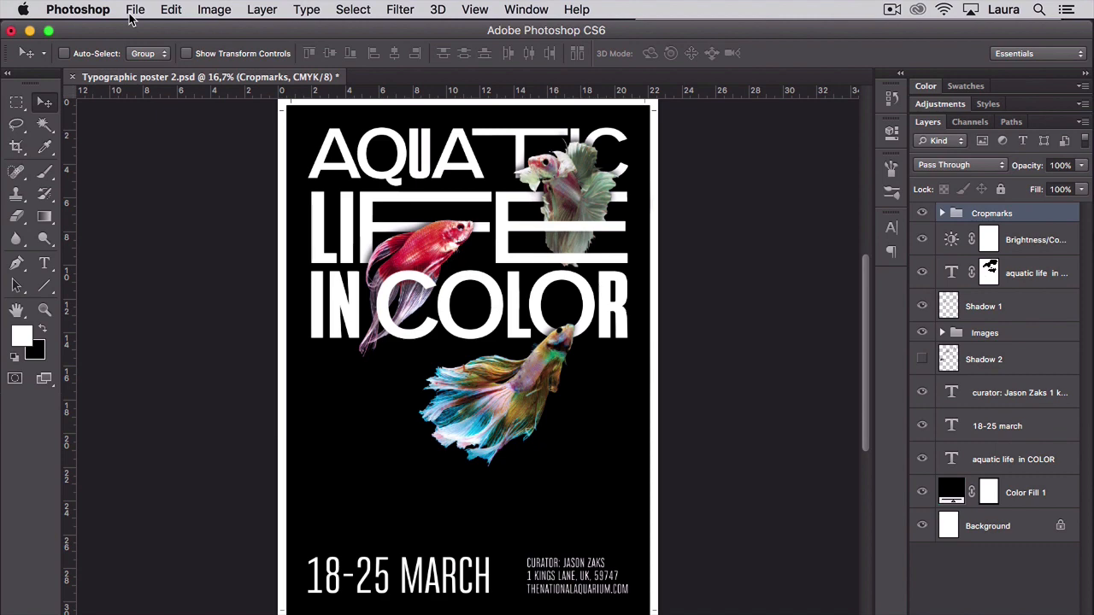
- Save the poster to Downloads as a copy in Photoshop PDF format with Layers turned off
left_click(135, 11)
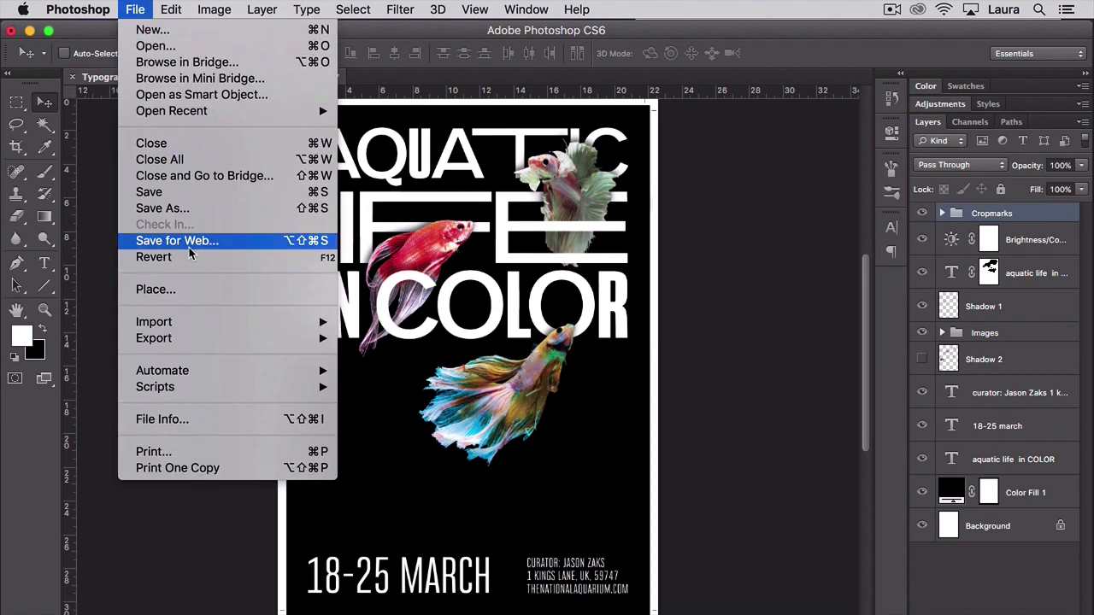
left_click(197, 208)
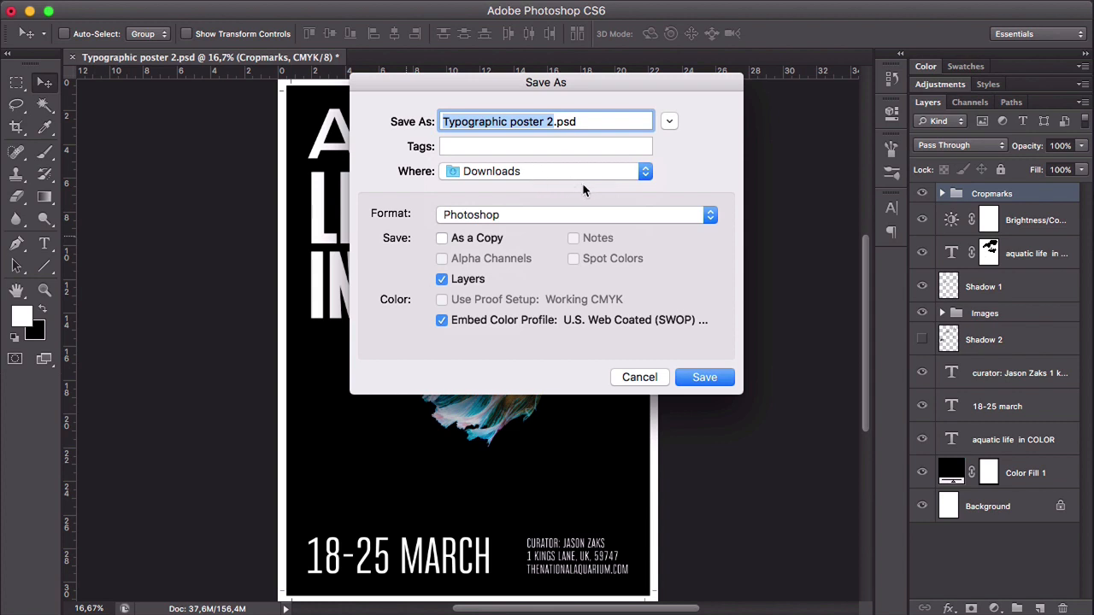
left_click(527, 215)
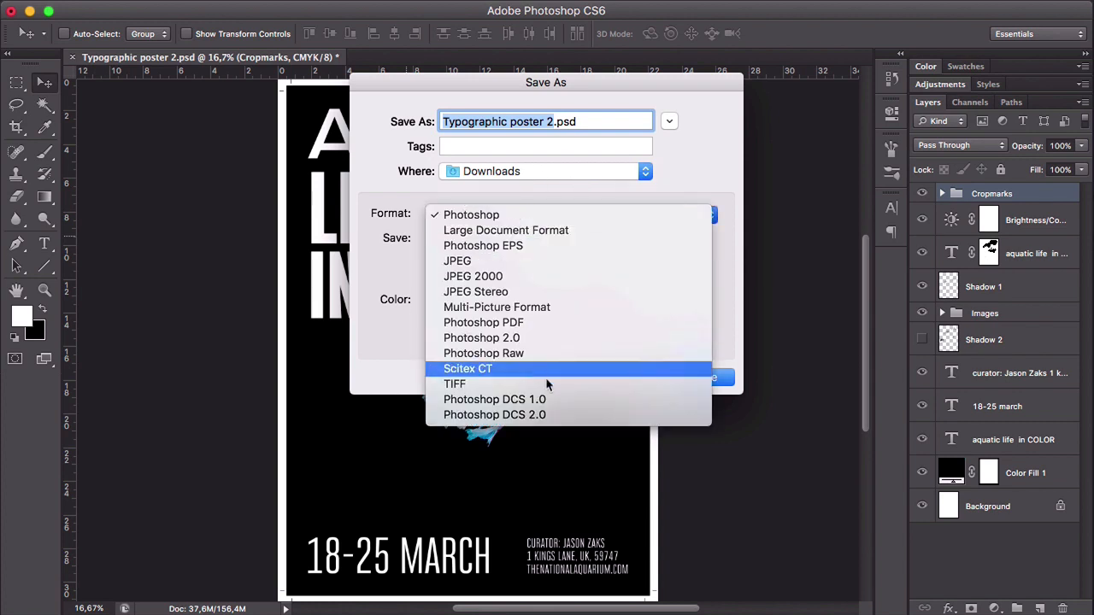
left_click(543, 323)
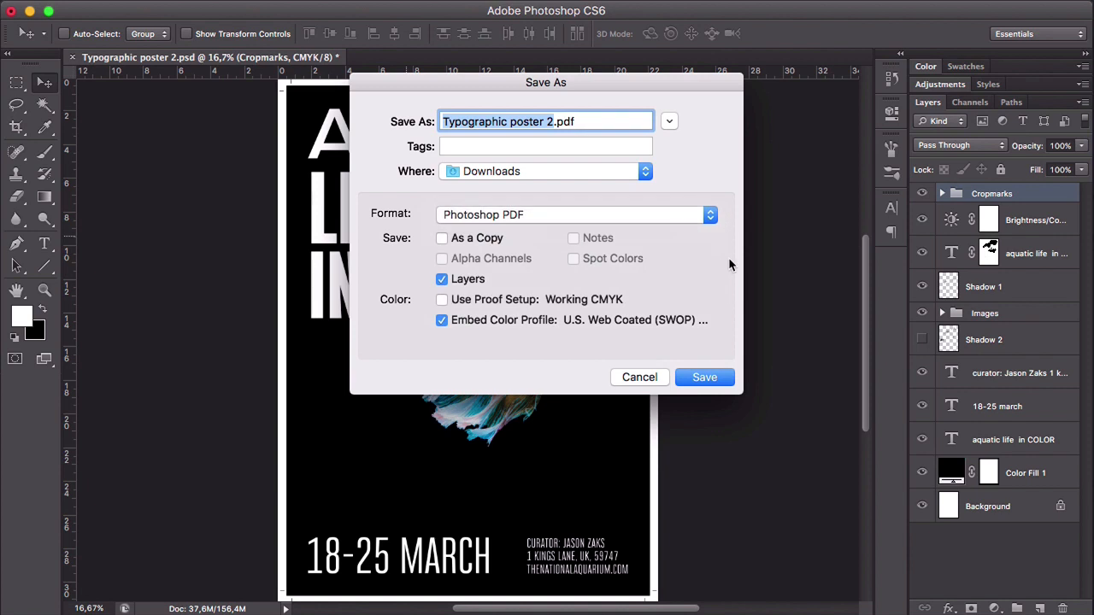
left_click(442, 281)
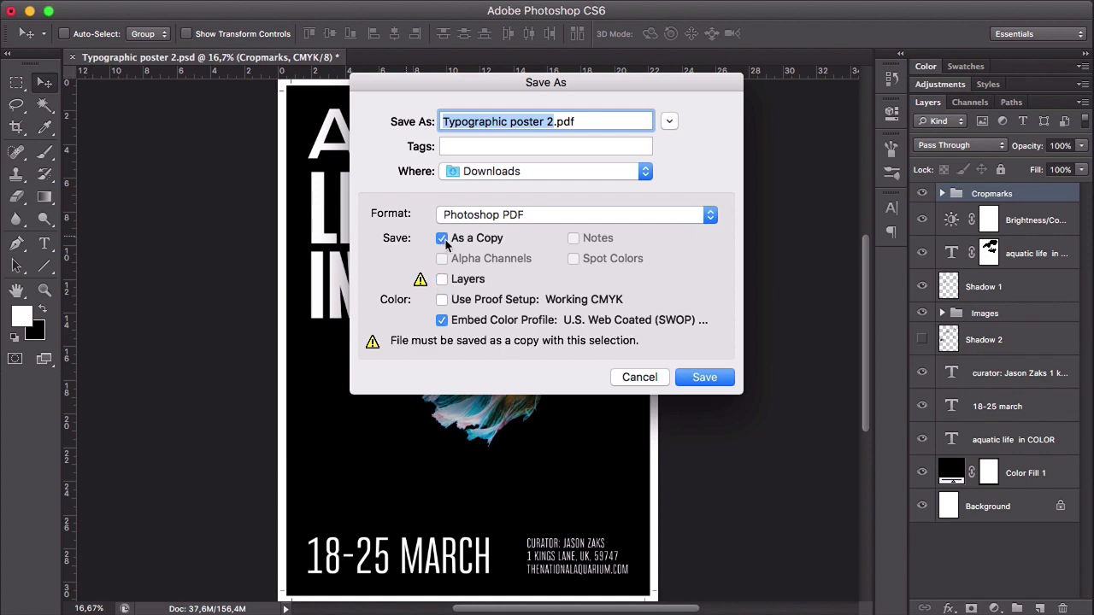
left_click(706, 378)
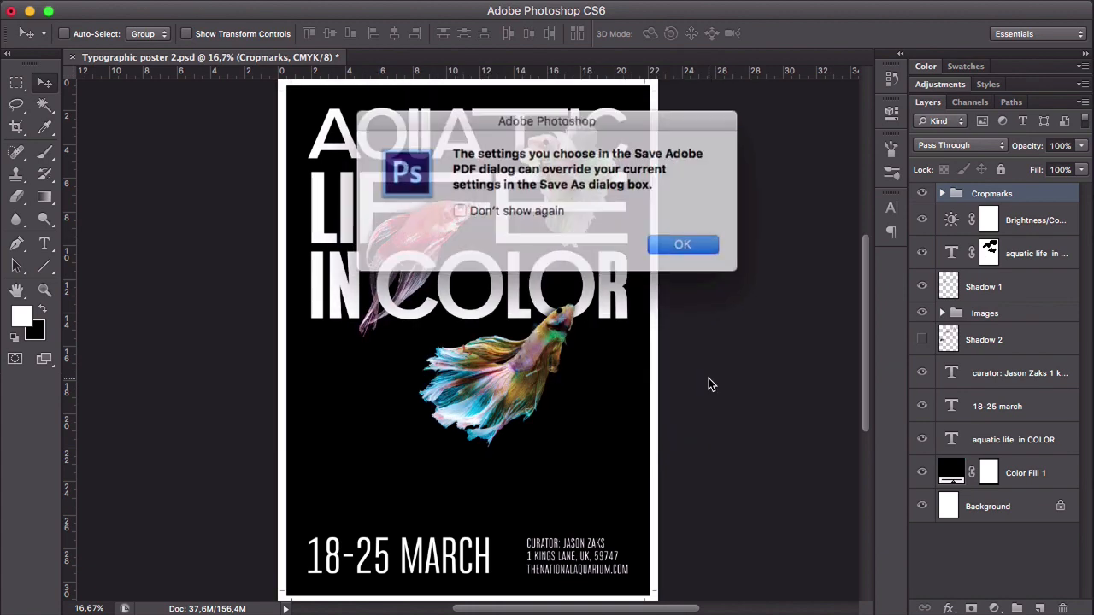
left_click(683, 244)
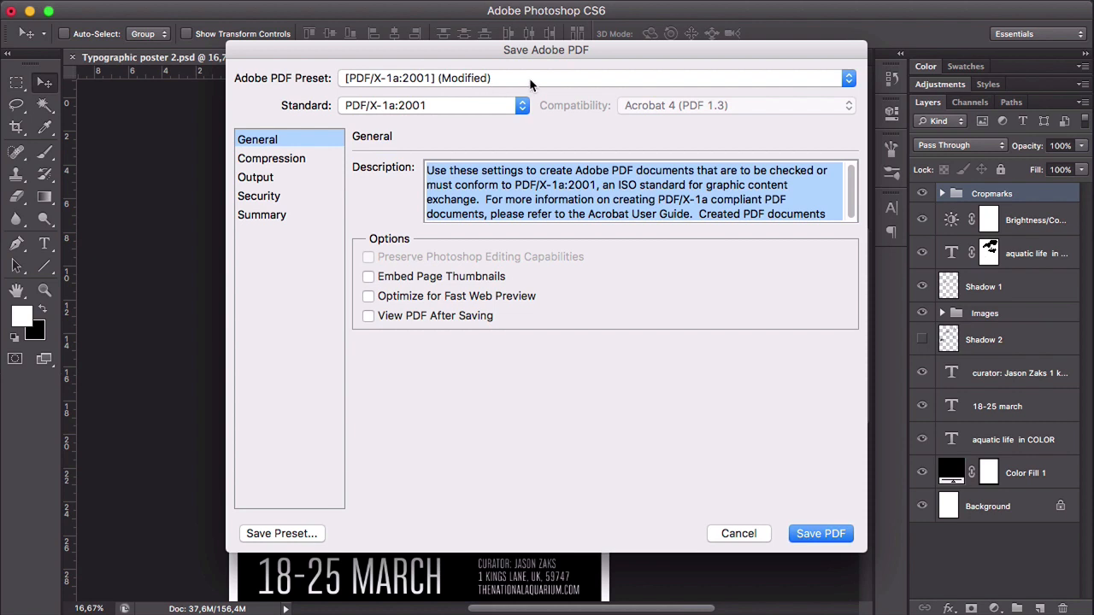
- Choose the [PDF/X-1a:2001] preset and save the PDF
left_click(530, 81)
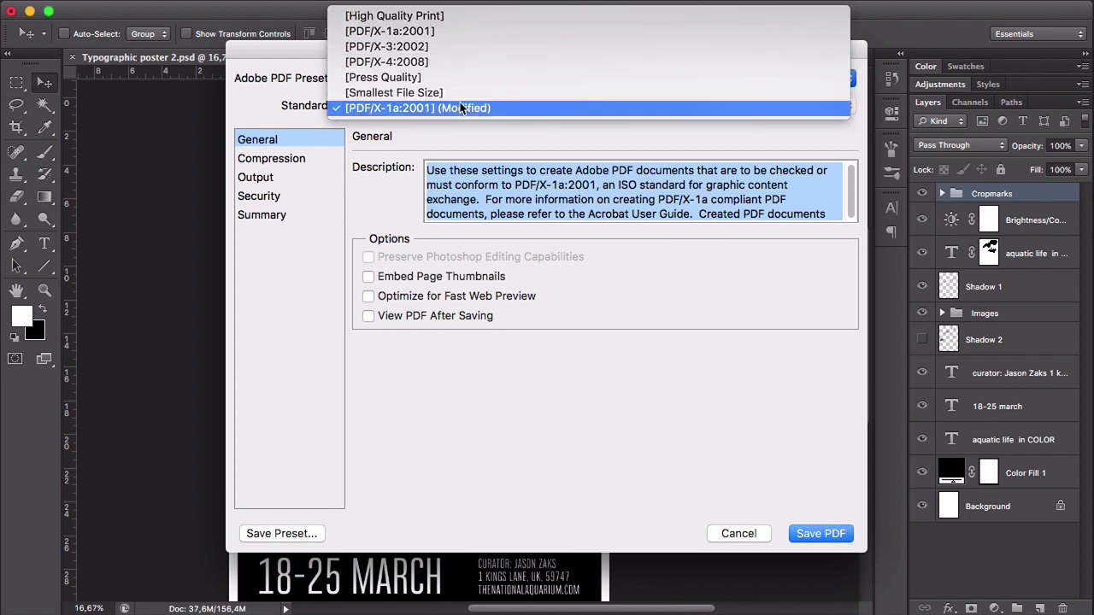
left_click(448, 34)
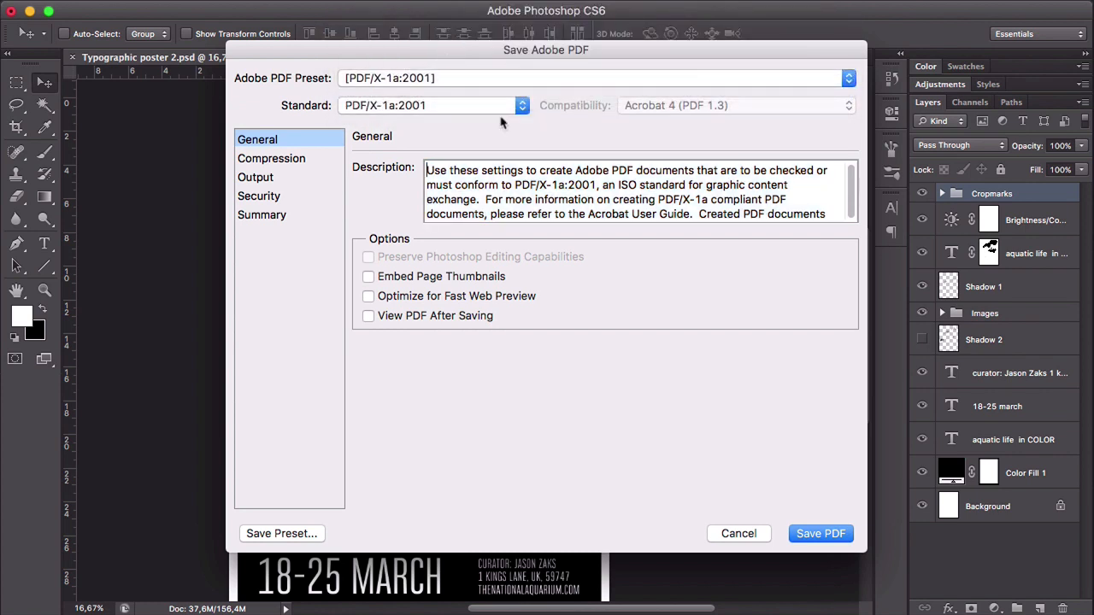
left_click(829, 532)
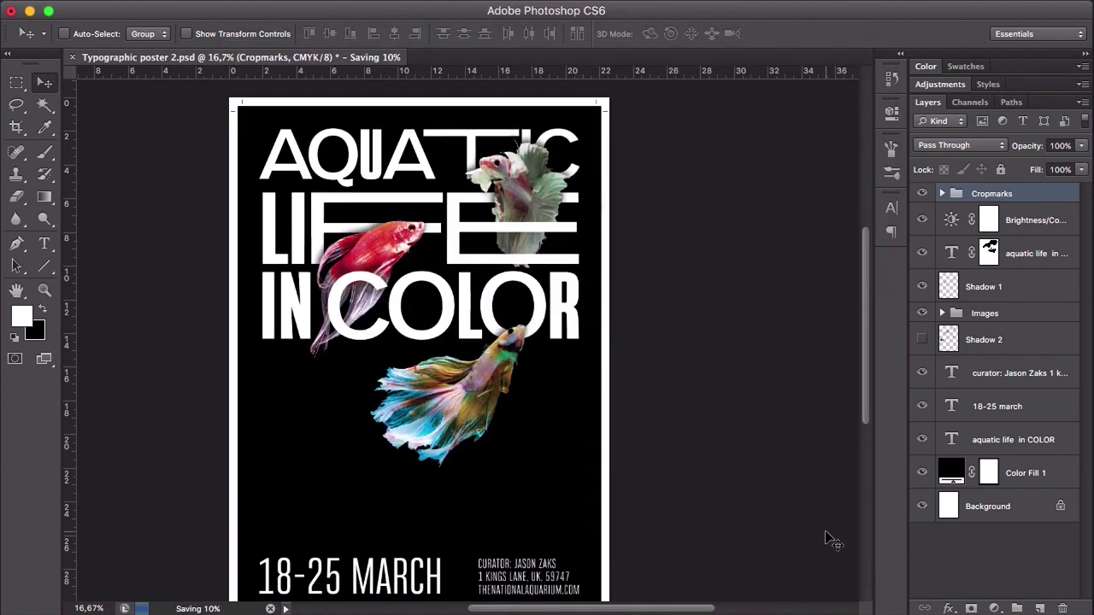
left_click(725, 371, "alt+super")
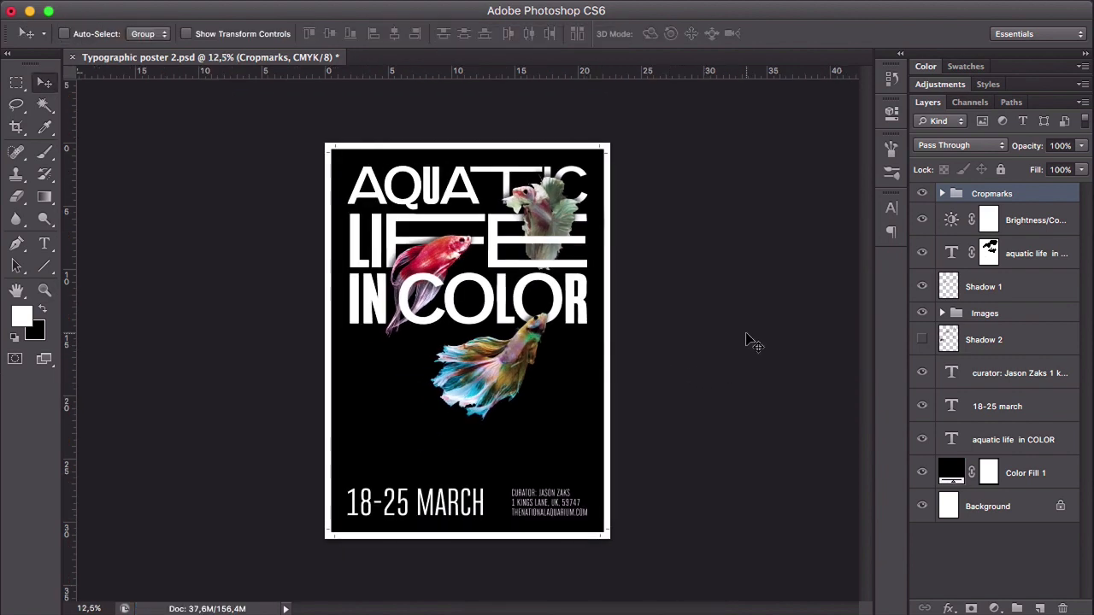
- Switch to Finder, preview Typographic poster 2.pdf in the Downloads folder, and return to Photoshop
mouse_move(286, 611)
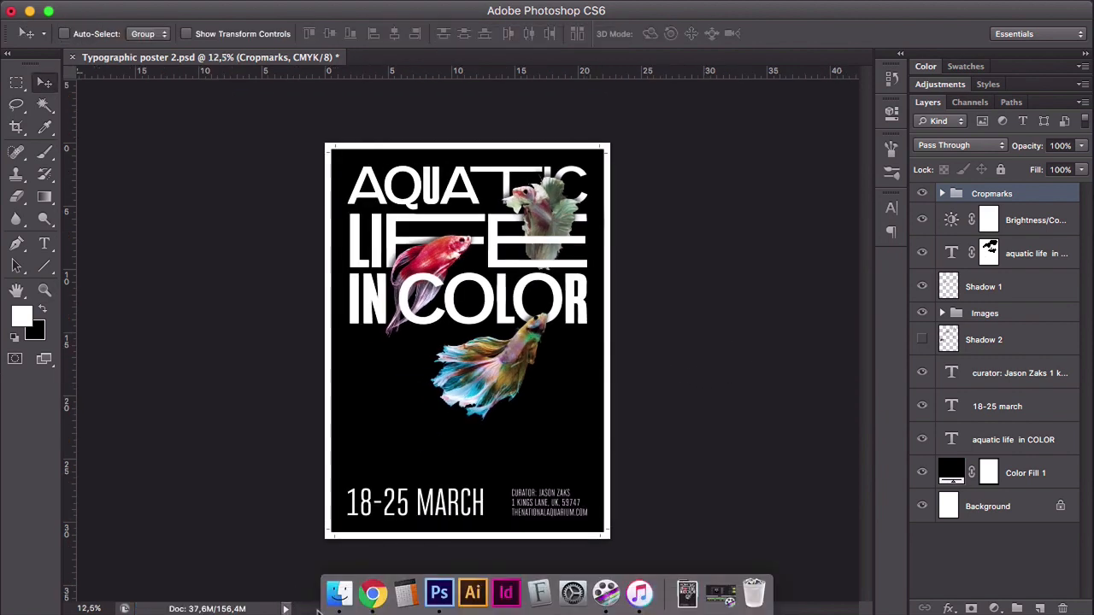
left_click(335, 609)
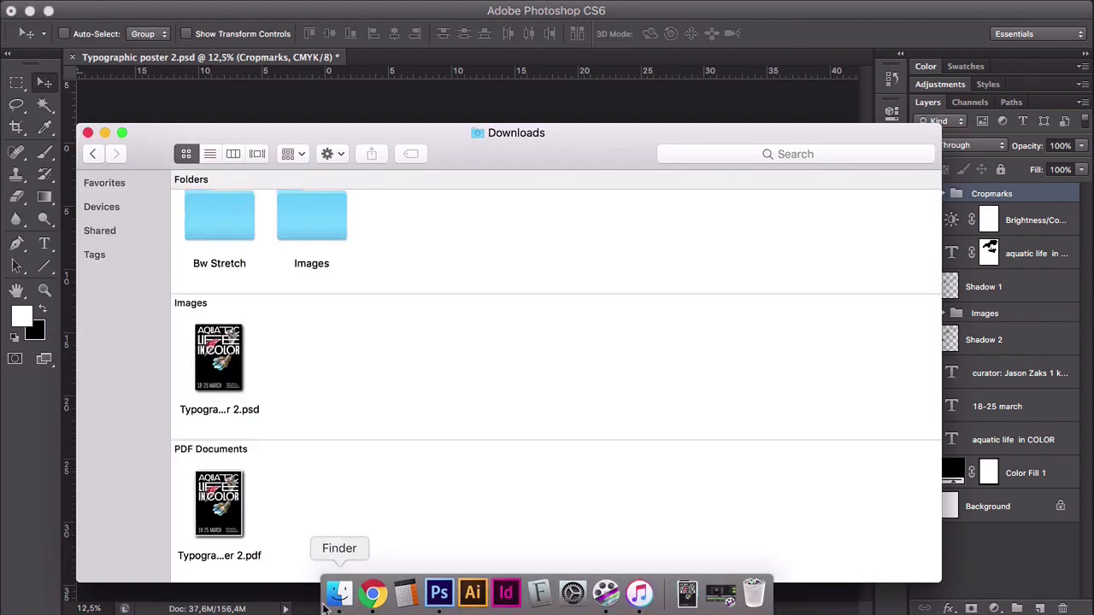
left_click(232, 504)
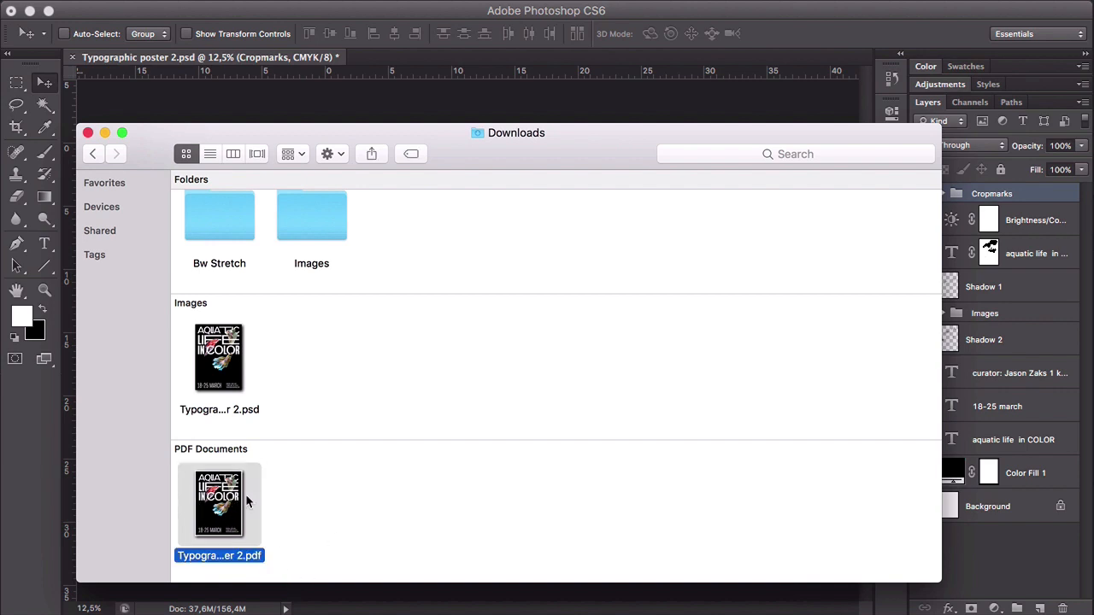
key("space")
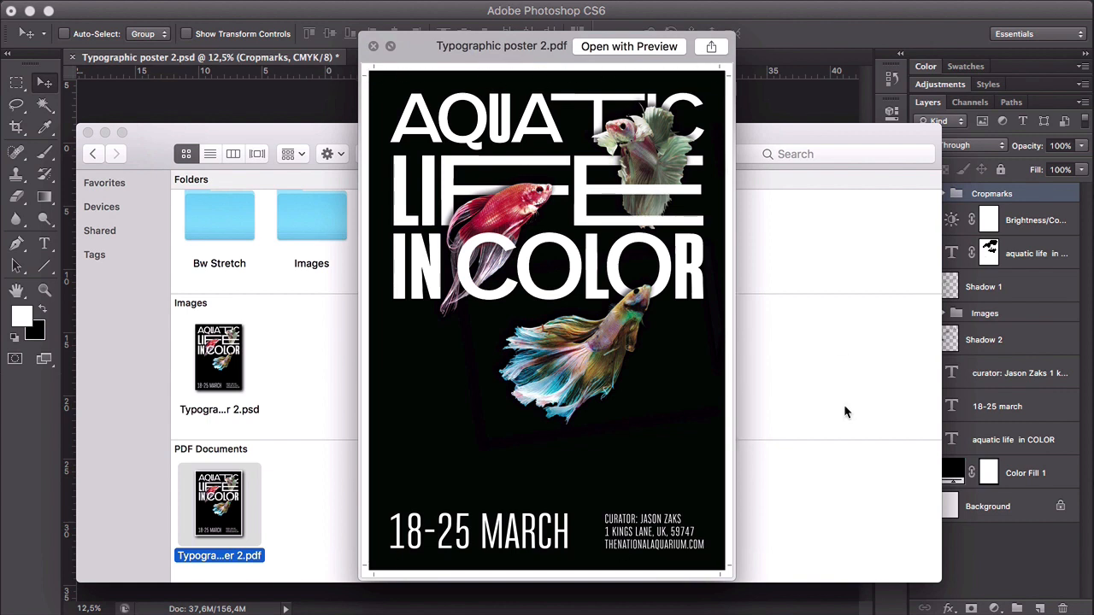
key("space")
left_click(542, 67)
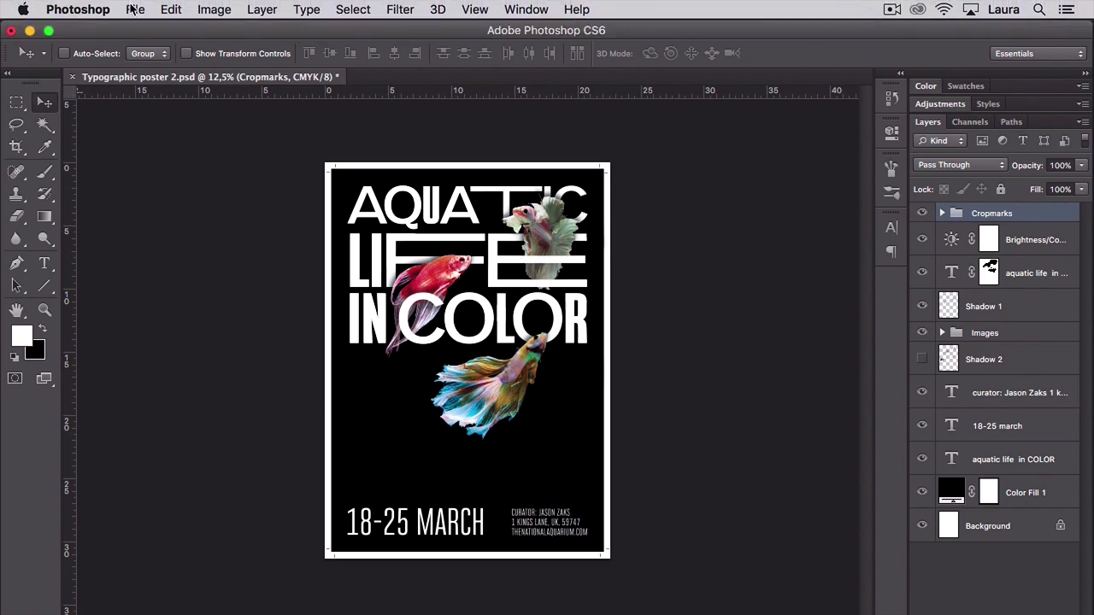
- Save the layered document in Downloads as a new Photoshop file named Typographic poster 2-cropmarks.psd
left_click(135, 10)
left_click(205, 211)
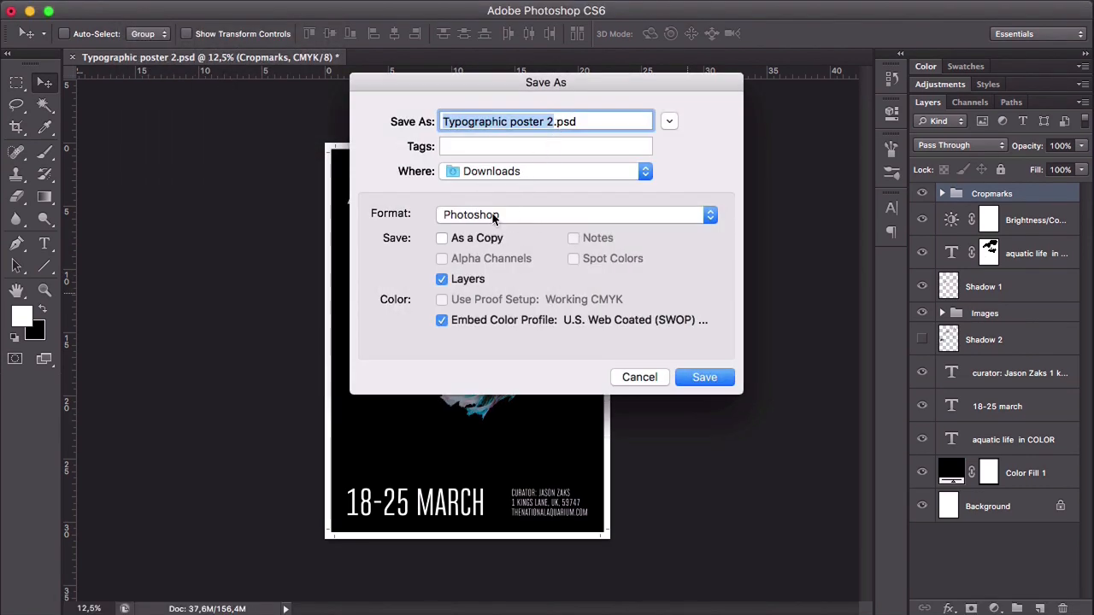
key("Right")
type("-cropmark")
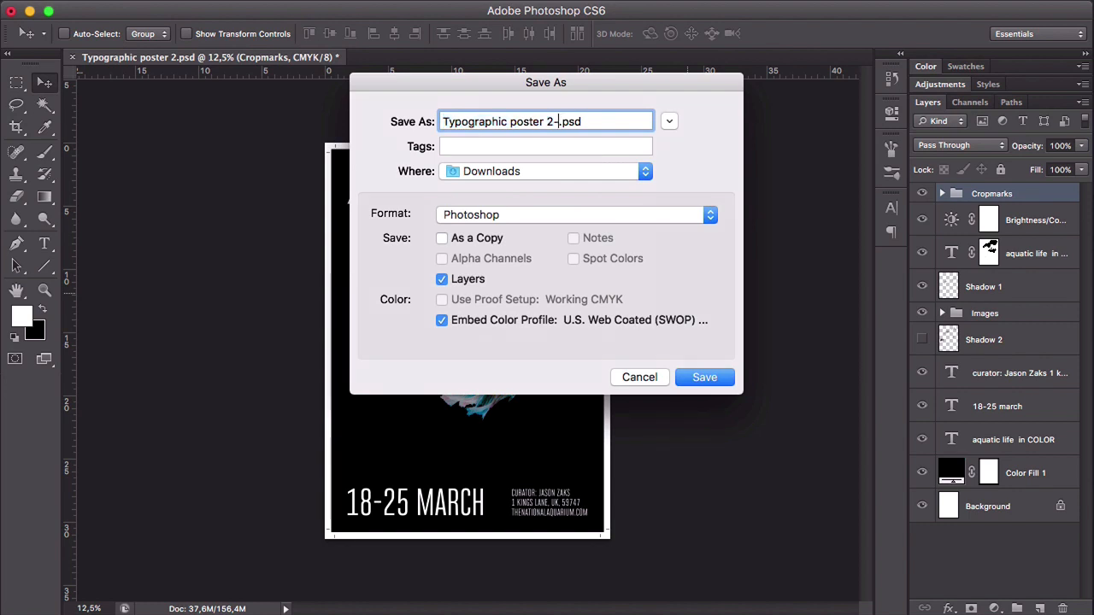
type("s")
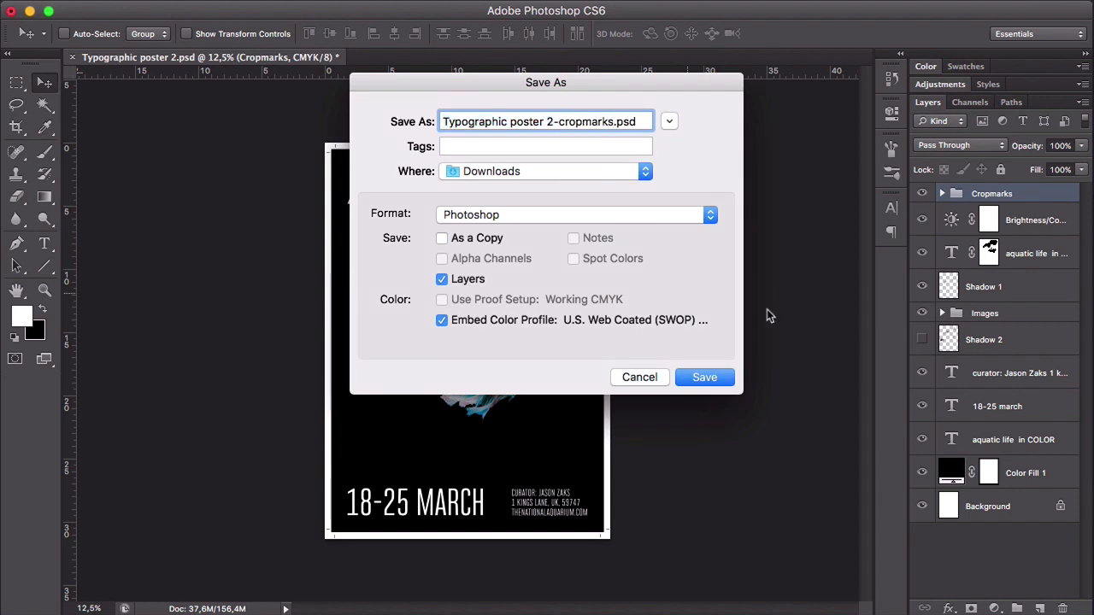
left_click(718, 378)
left_click(739, 255)
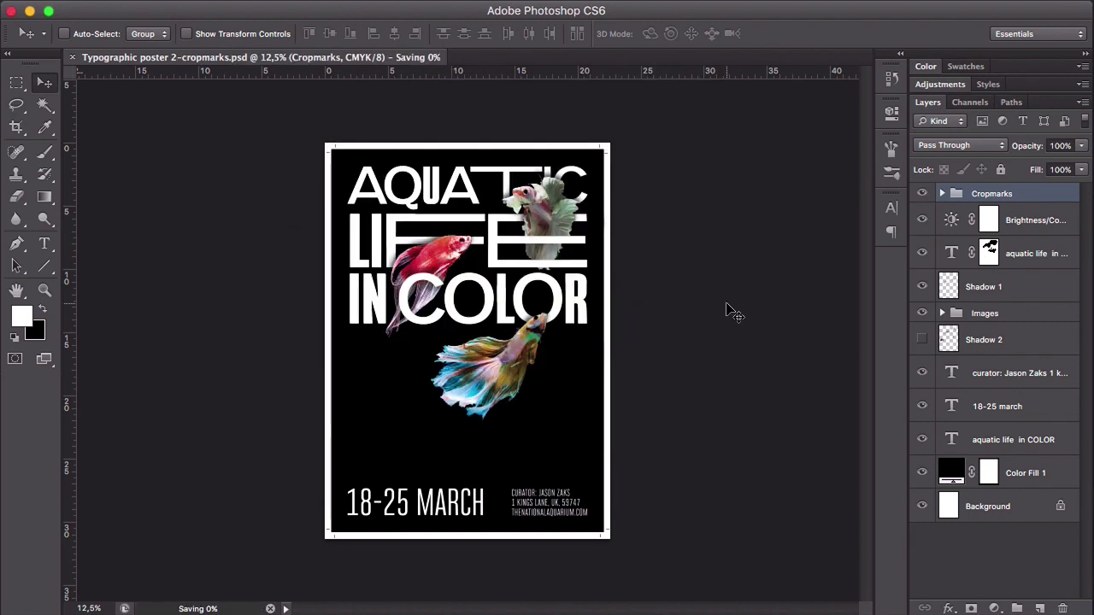
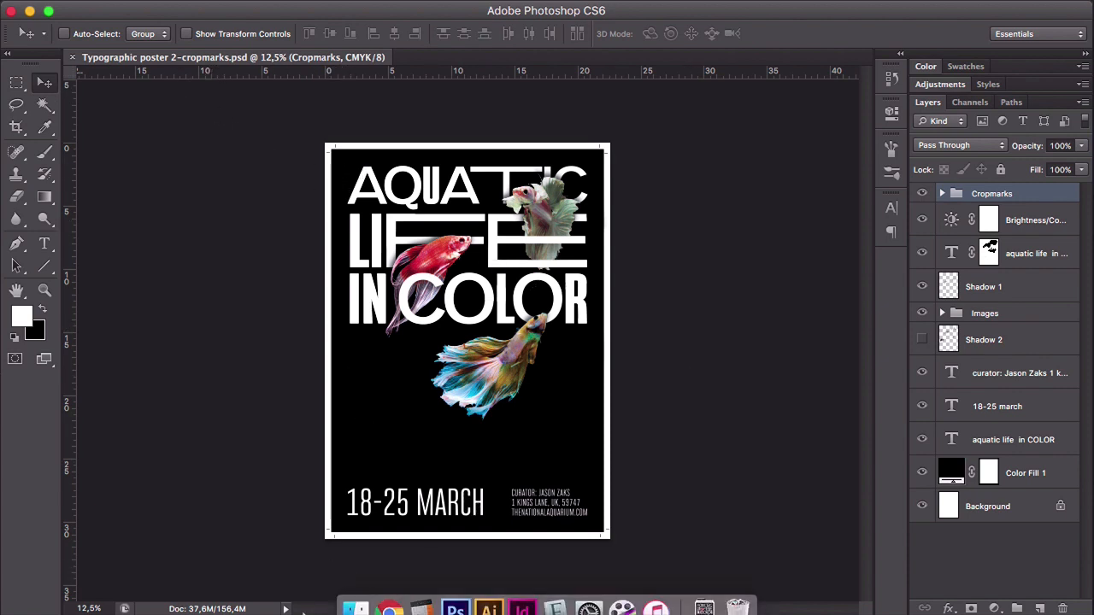
- Open Typographic poster 2.psd from the Downloads folder and start a Save for Web export of it
left_click(354, 598)
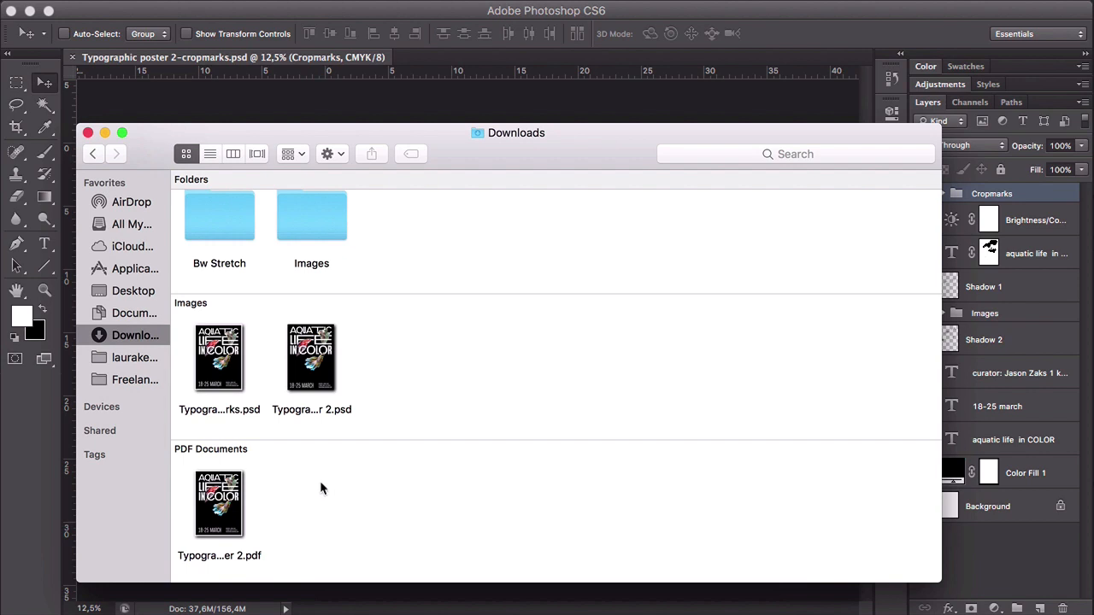
left_click_drag(323, 363, 321, 361)
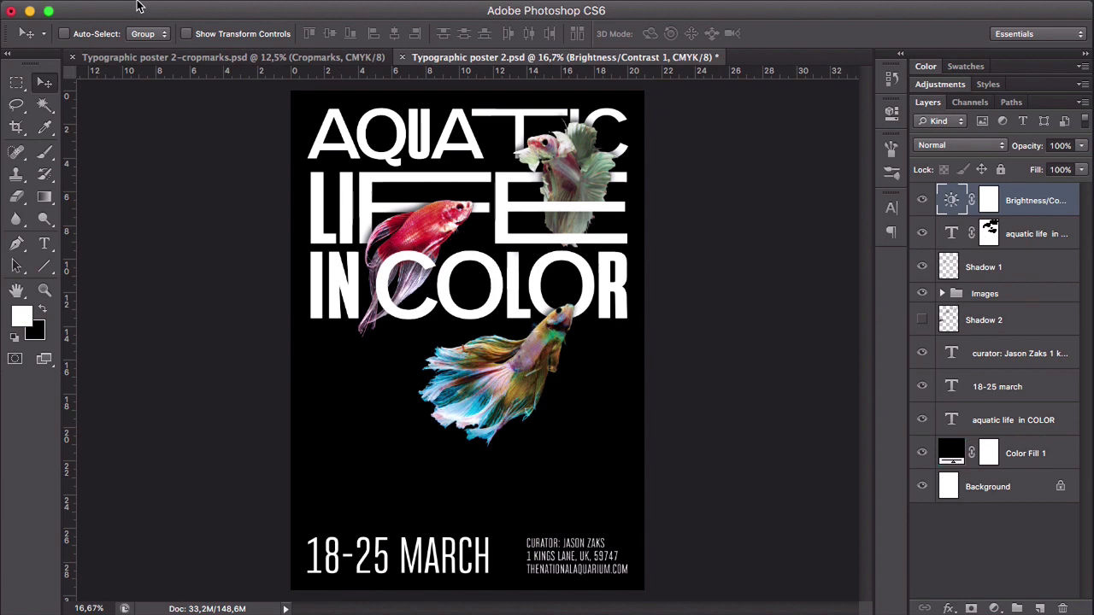
mouse_move(136, 0)
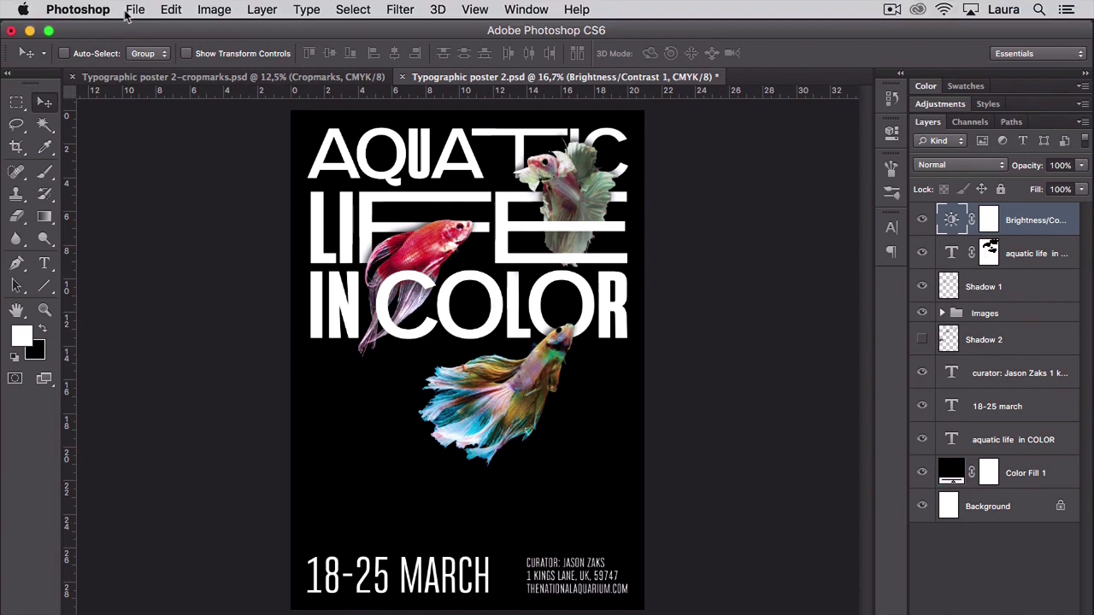
left_click(135, 11)
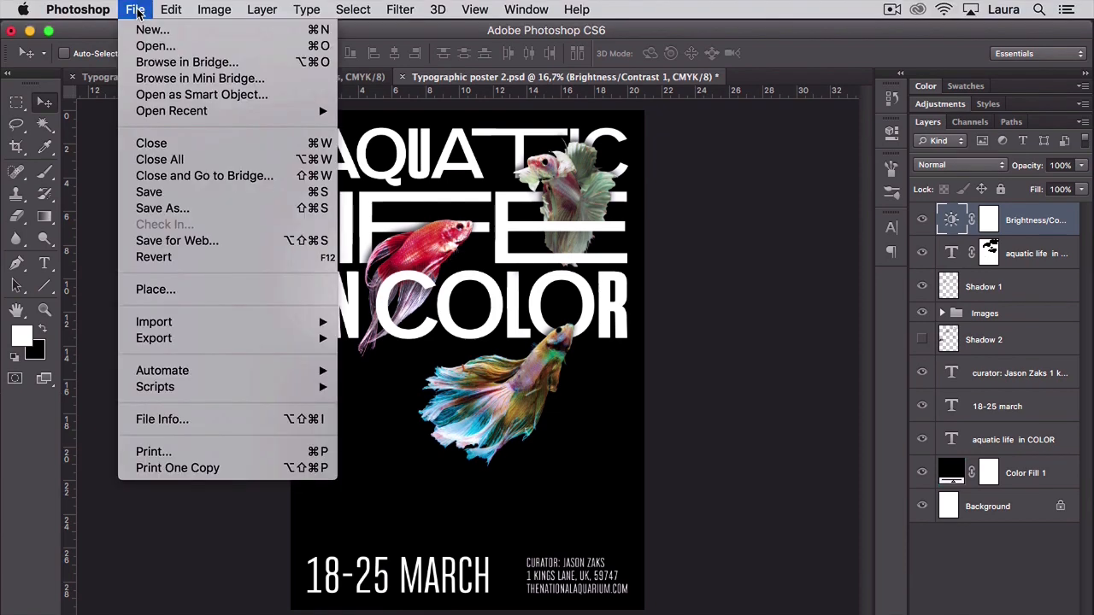
left_click(192, 243)
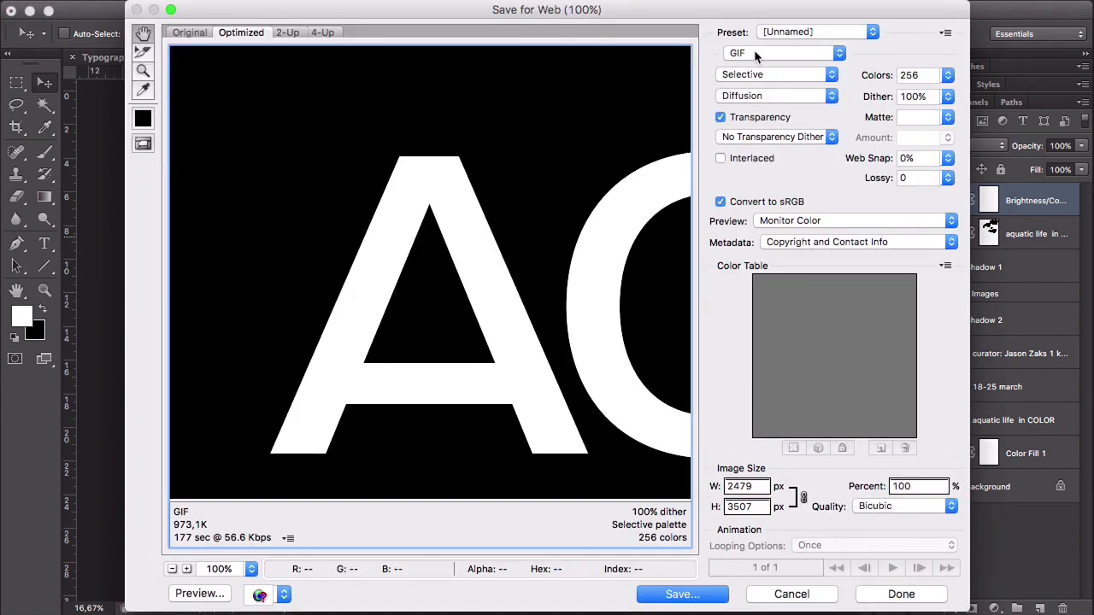
- Set the web export format to JPEG with Very High compression quality
left_click(791, 50)
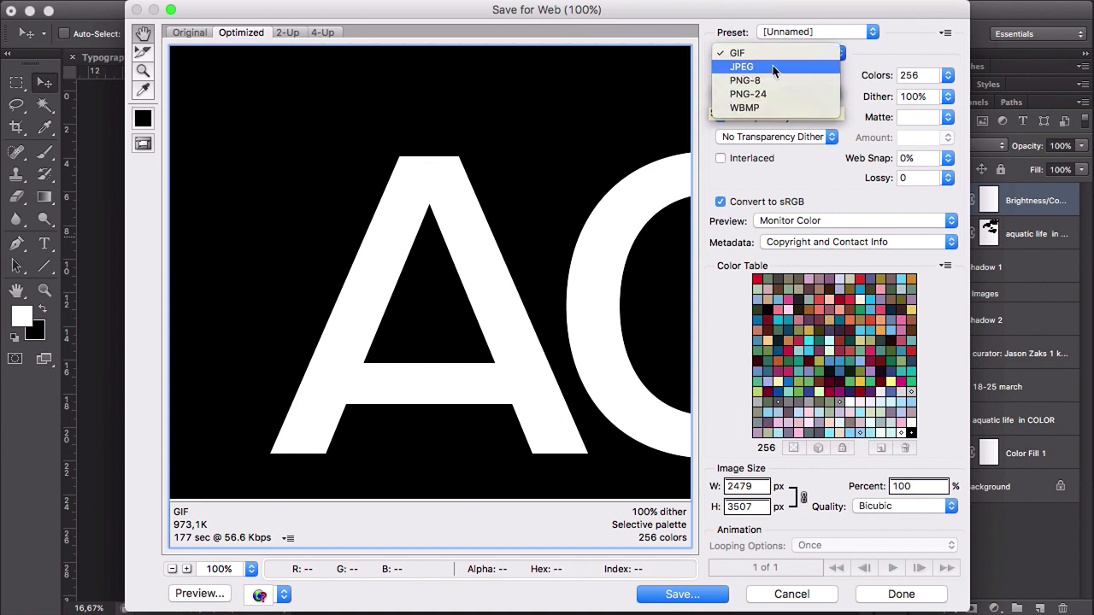
left_click(786, 66)
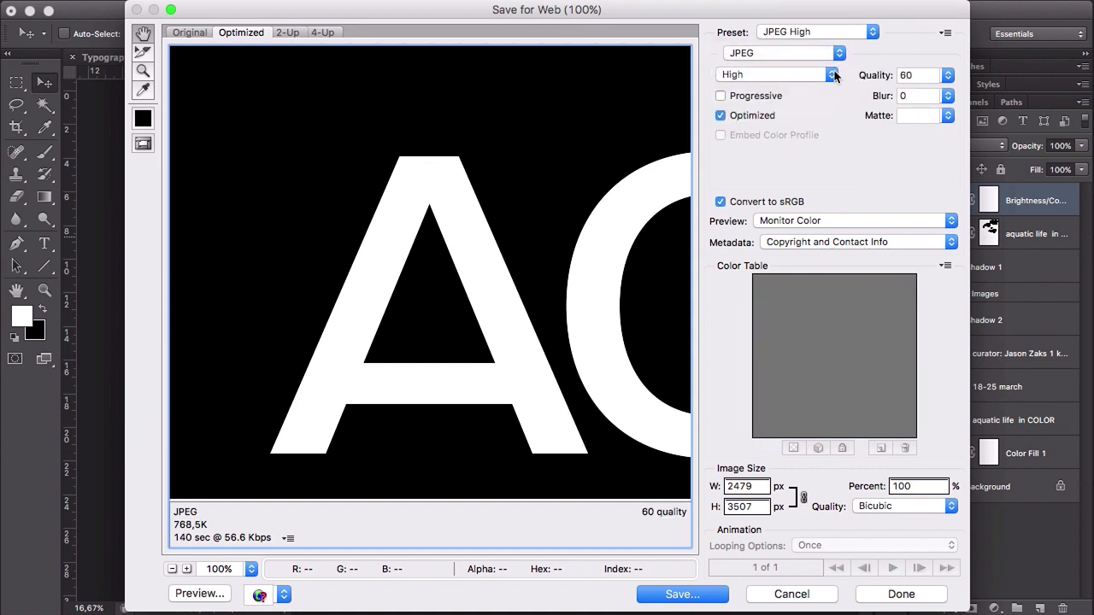
left_click(829, 76)
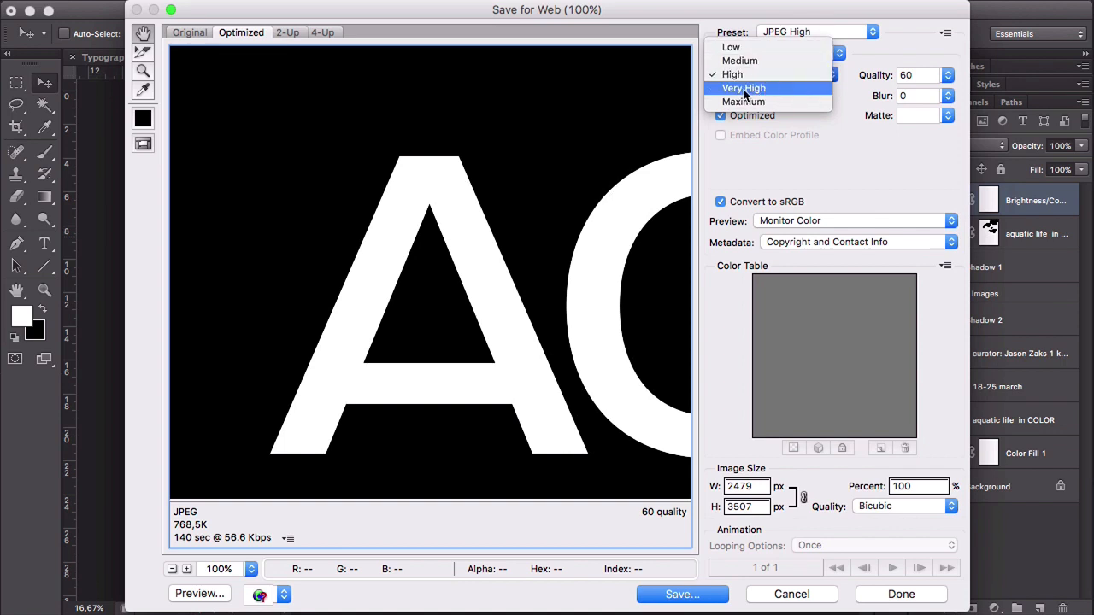
left_click(793, 89)
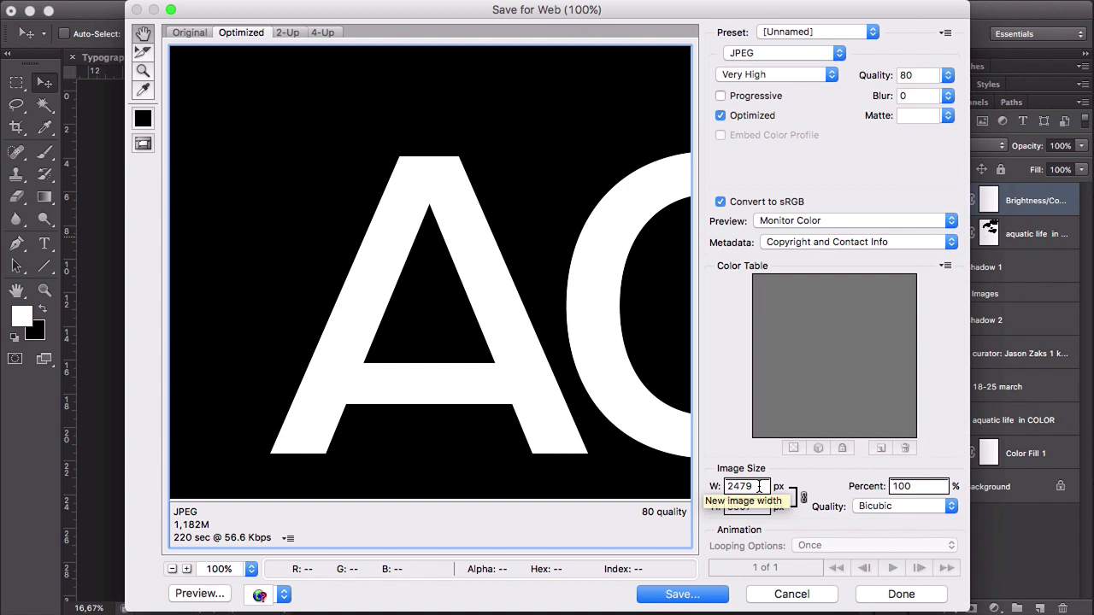
- Set the exported image's width to 800 px with the height scaled proportionally
double_click(759, 486)
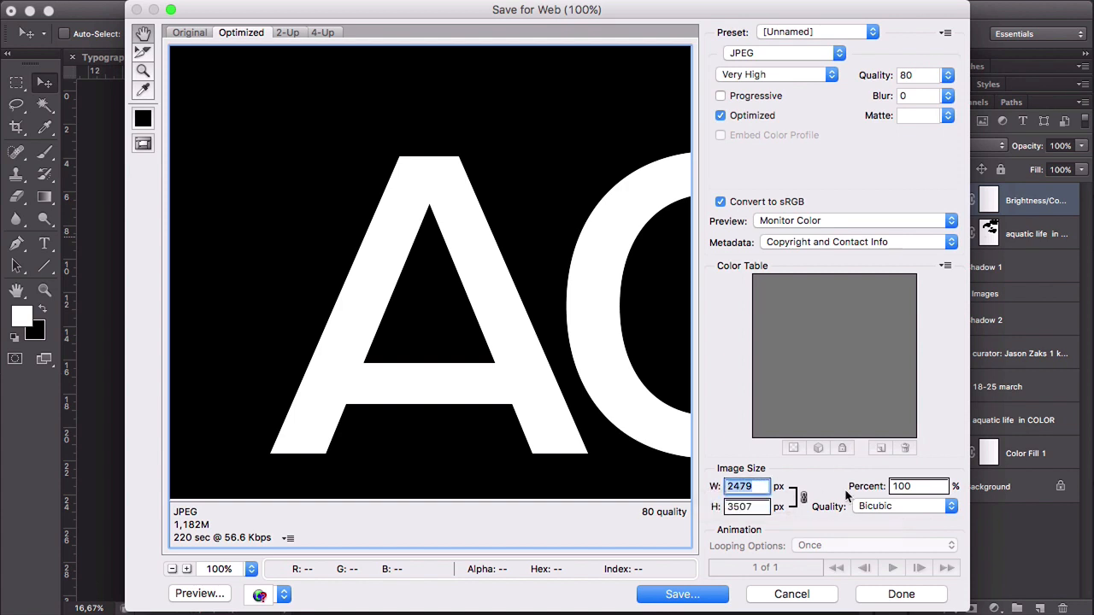
type("800")
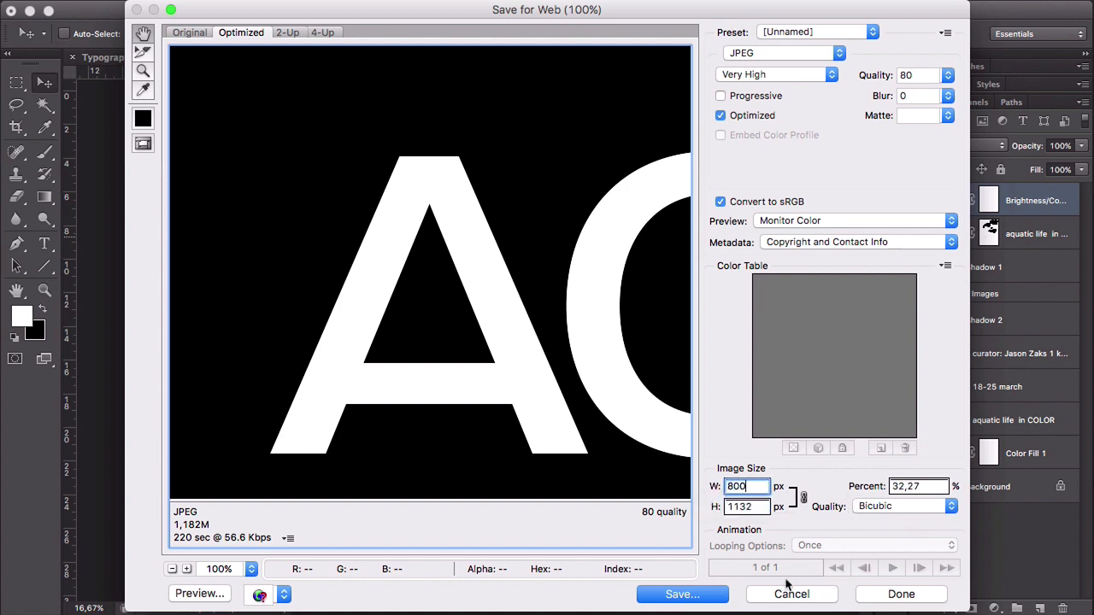
left_click(755, 507)
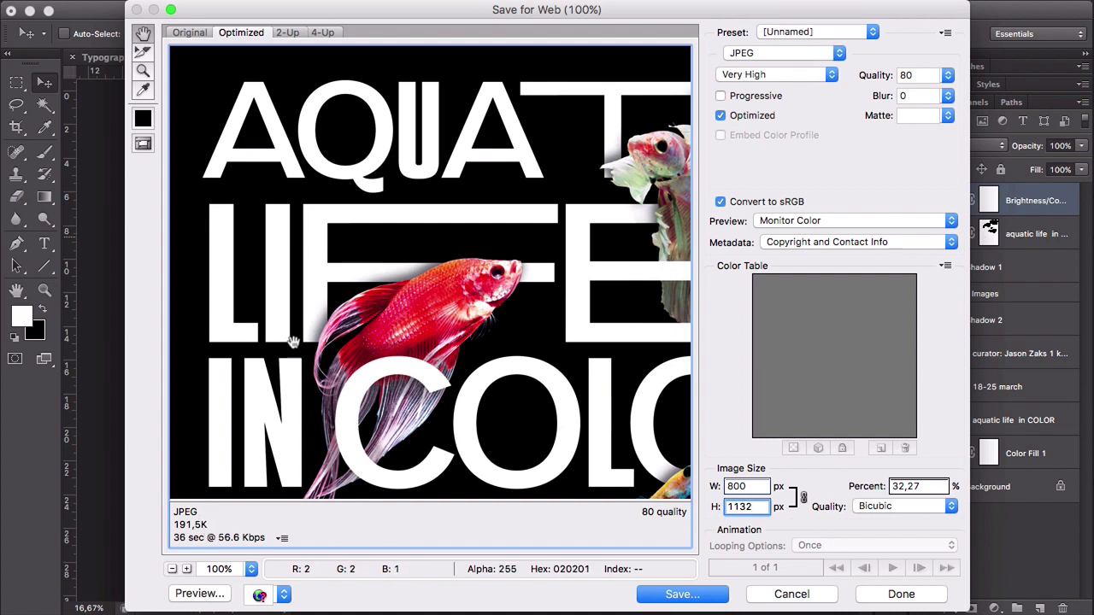
- Lower the JPEG quality to High and save the export as Typographic-poster-2.jpg in the Downloads folder
left_click(773, 75)
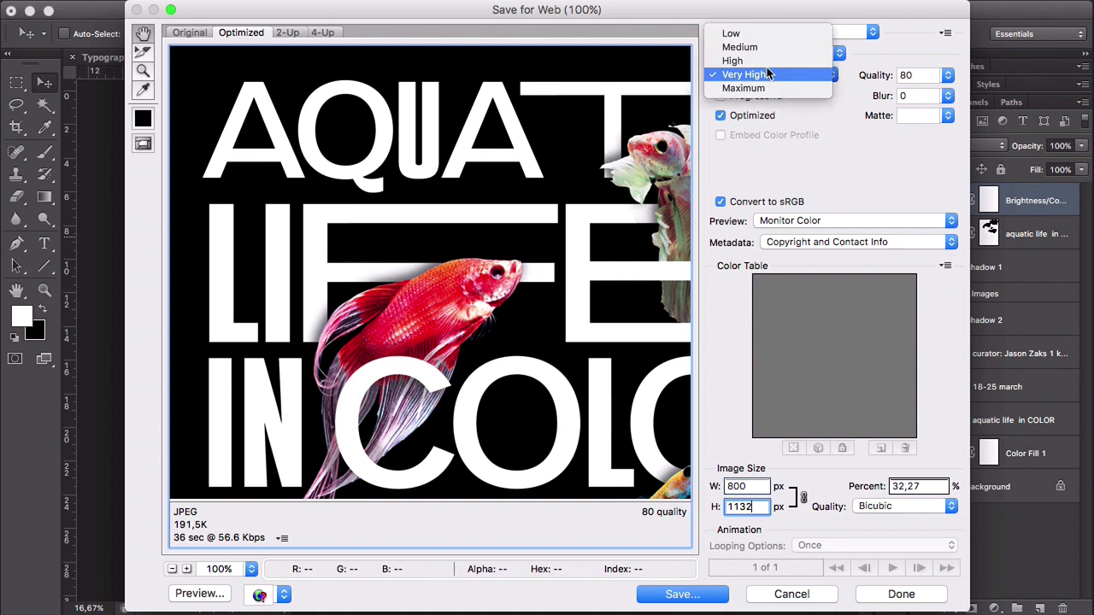
left_click(733, 61)
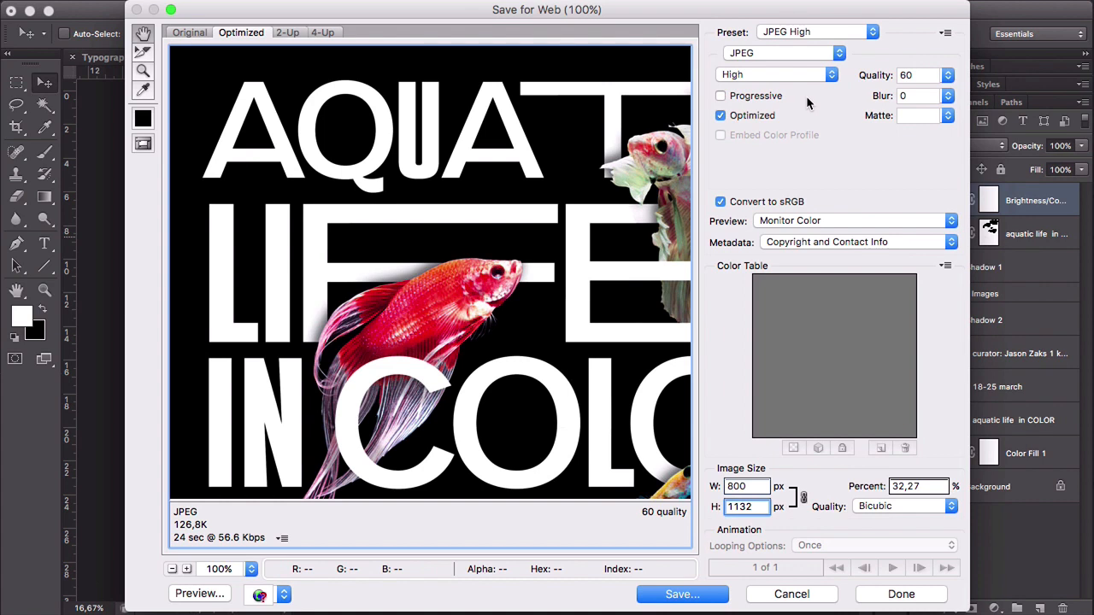
left_click(689, 599)
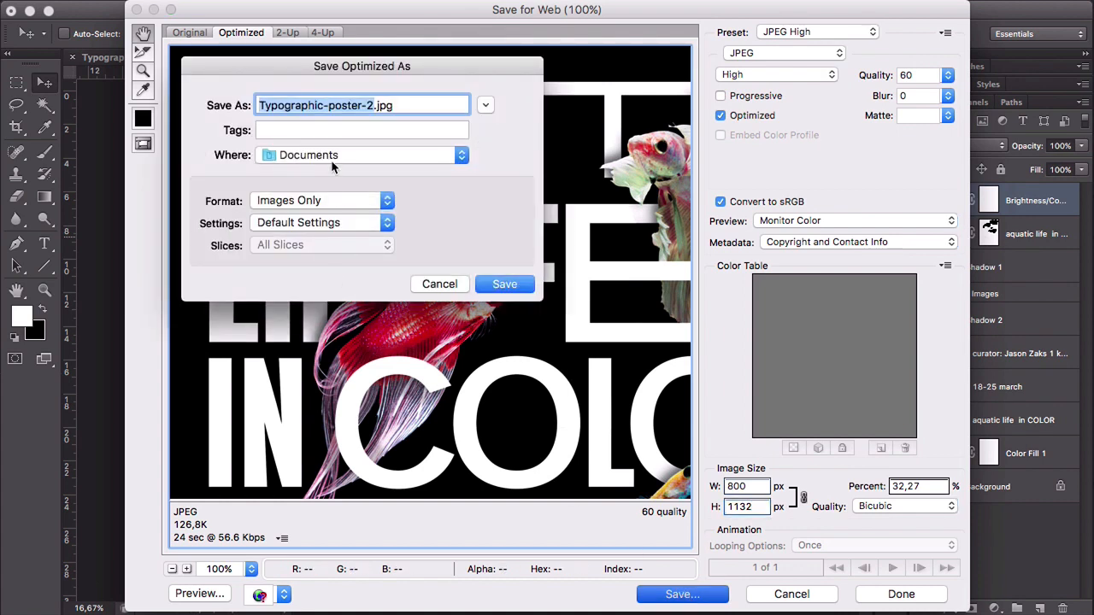
left_click(333, 158)
left_click(308, 309)
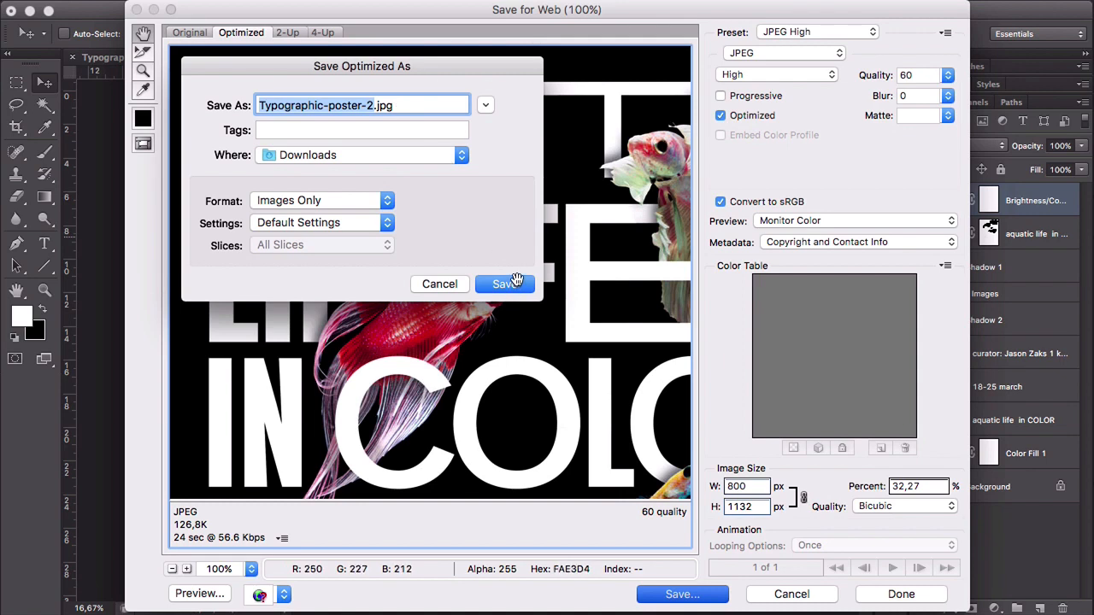
left_click(514, 284)
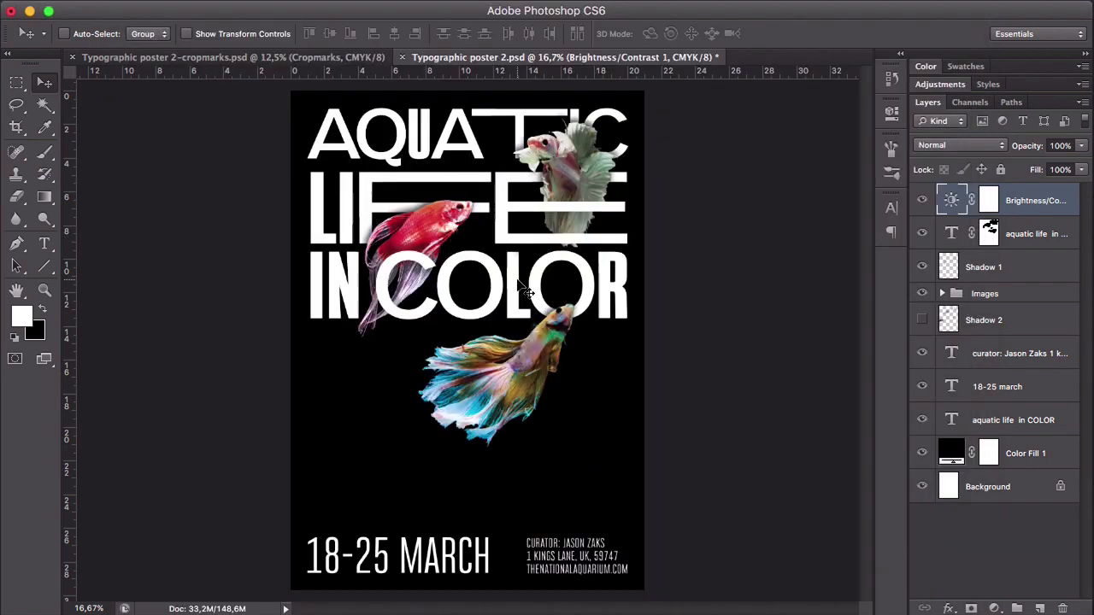
- Switch to Finder and preview the exported Typographic-poster-2.jpg in the Downloads folder
left_click(334, 609)
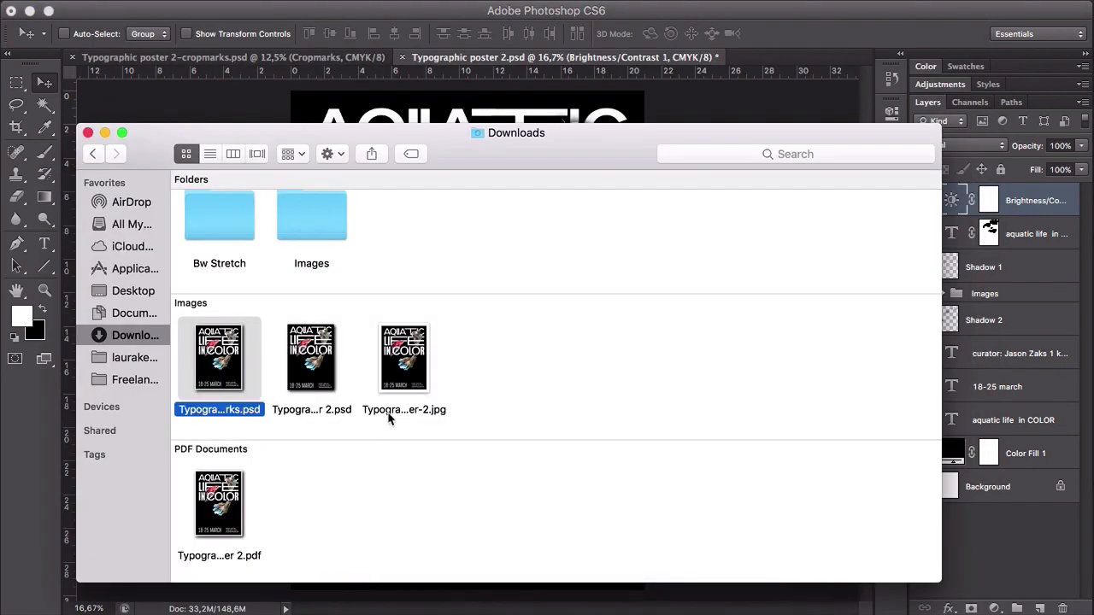
left_click(403, 376)
key("space")
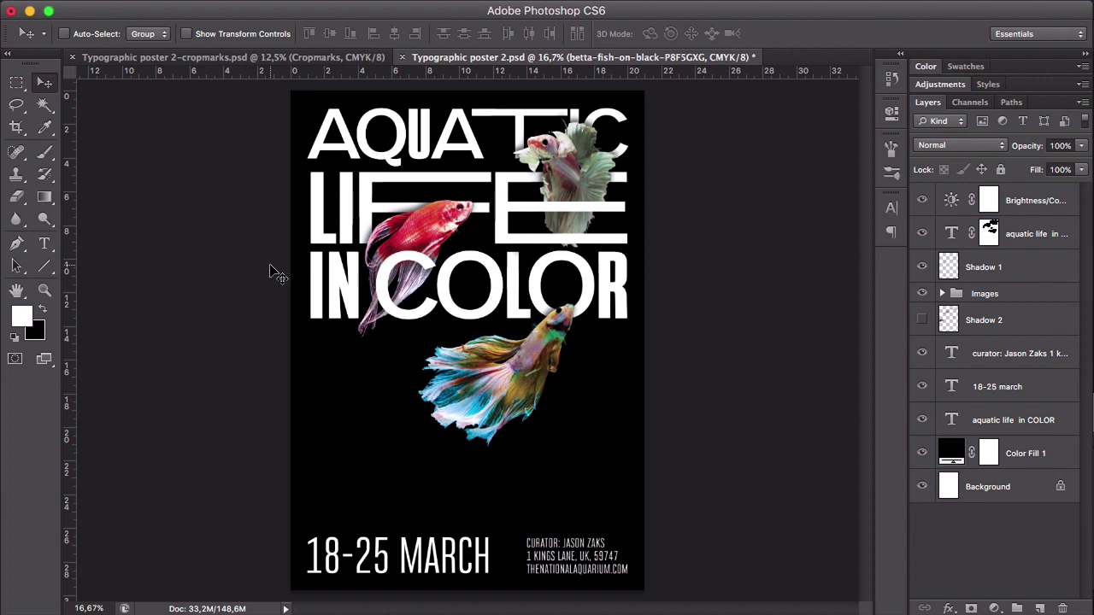
- Crop the poster canvas to a centred portrait frame with the 16 x 9 ratio
key("c")
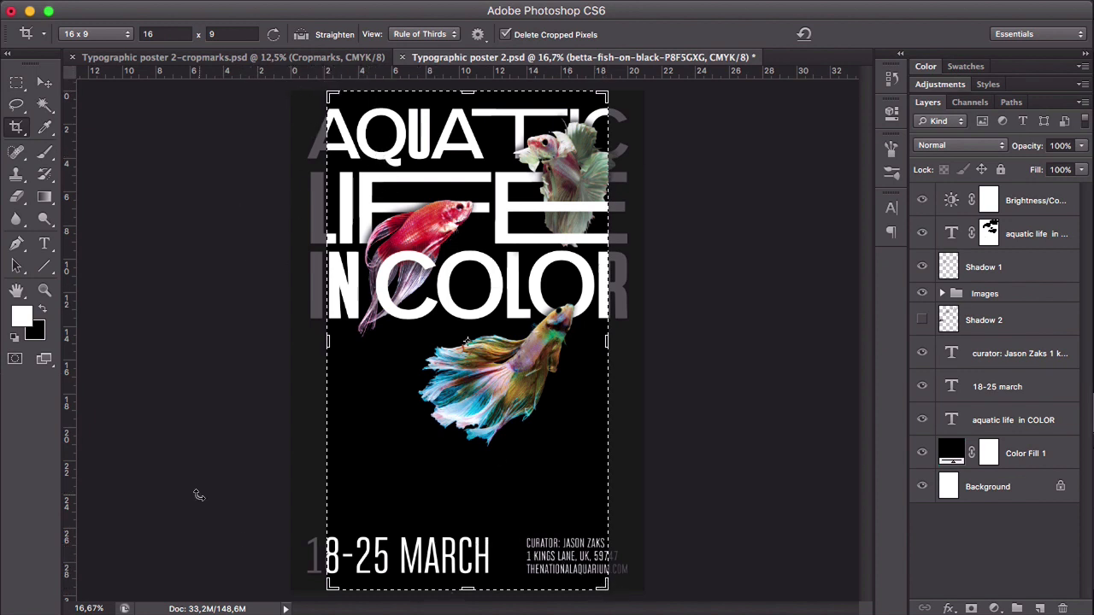
left_click(213, 420)
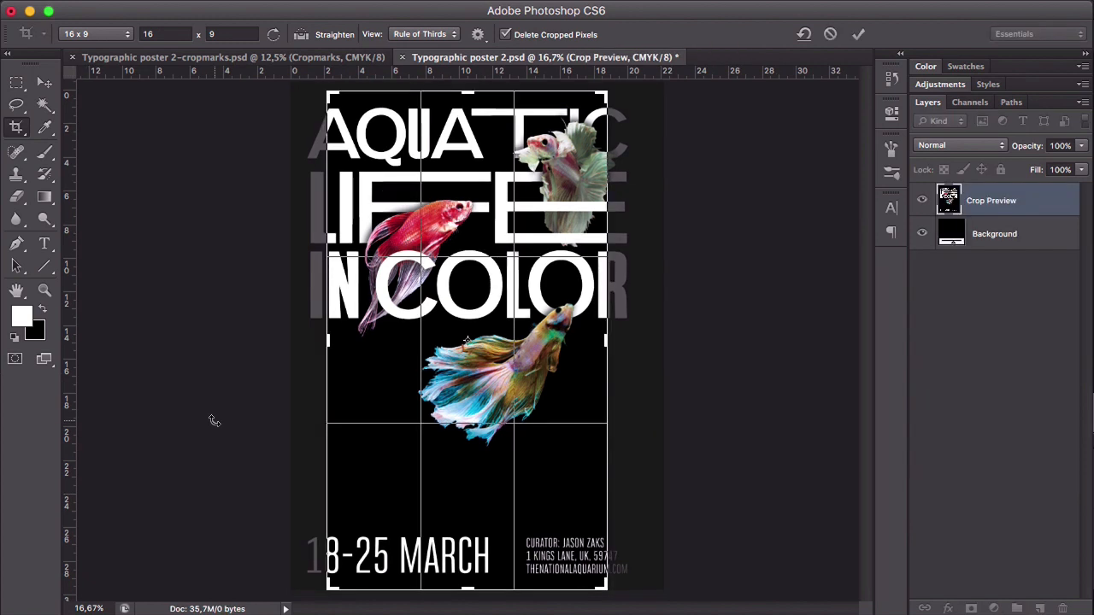
key("Return")
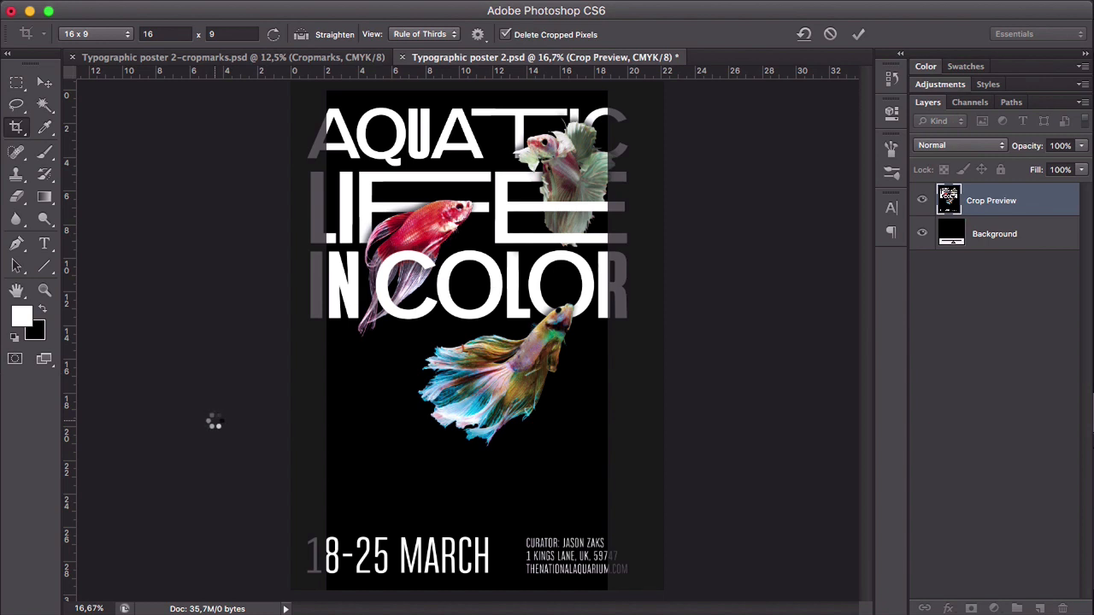
key("v")
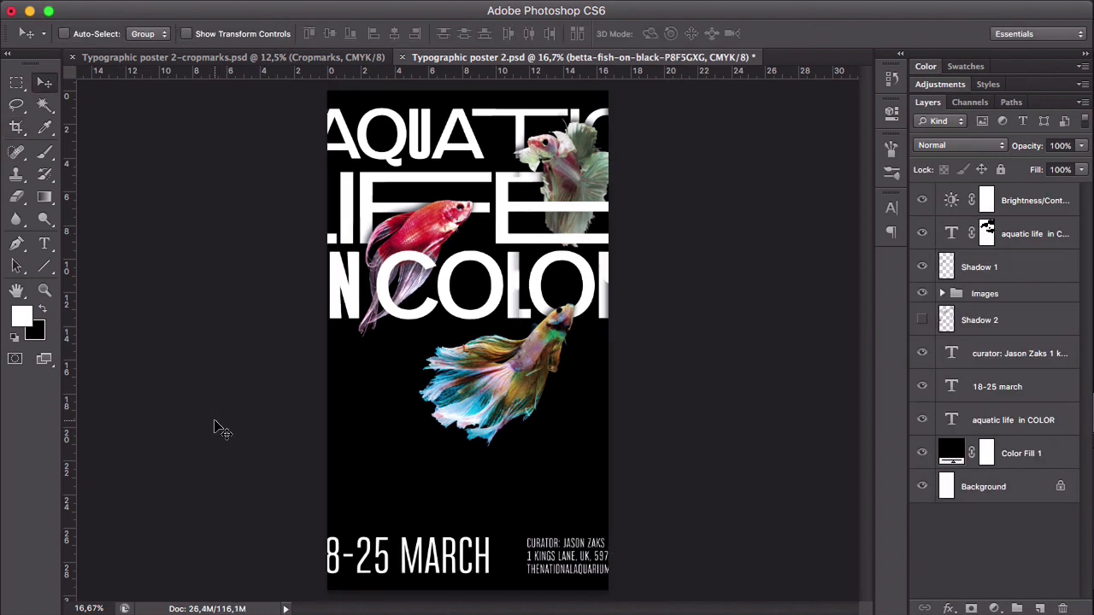
- Show the guides and replace the vertical guide outside the canvas's left edge with one at 1 cm
key("super+semicolon")
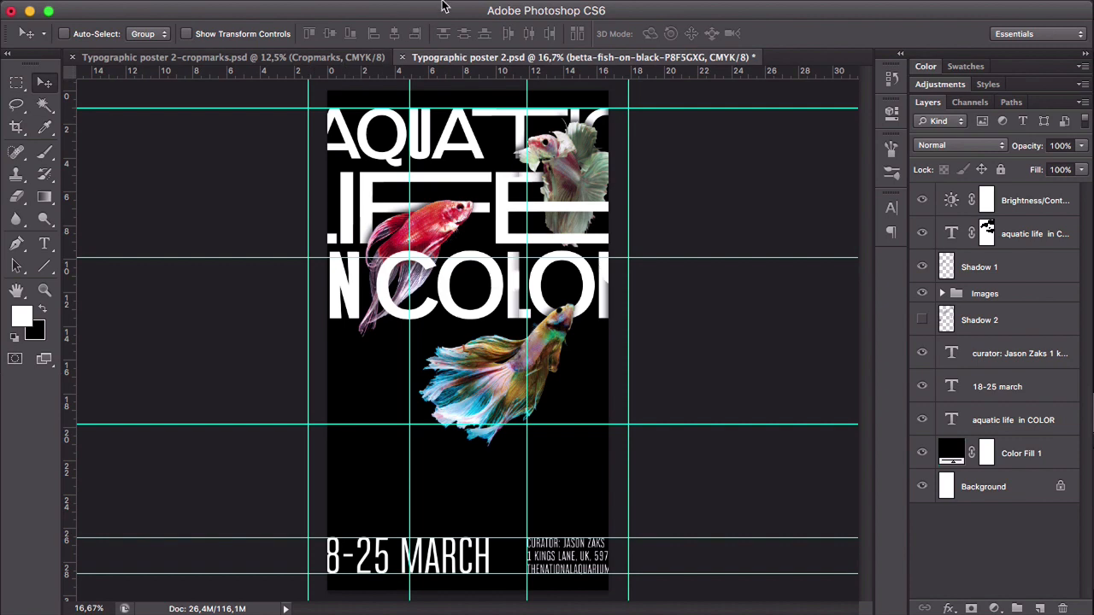
mouse_move(442, 5)
left_click(475, 10)
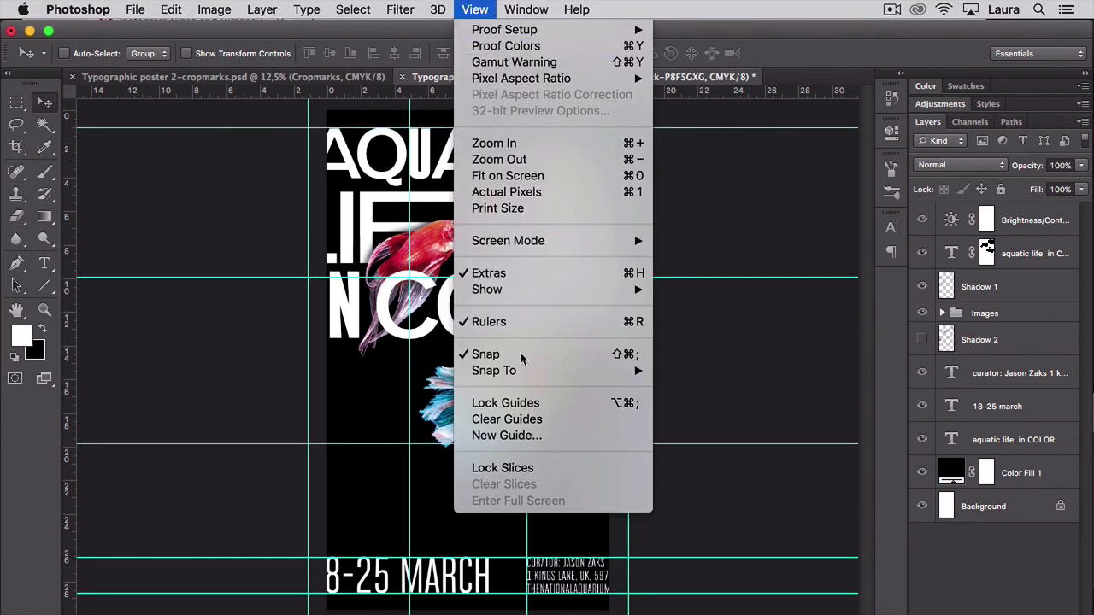
left_click(514, 437)
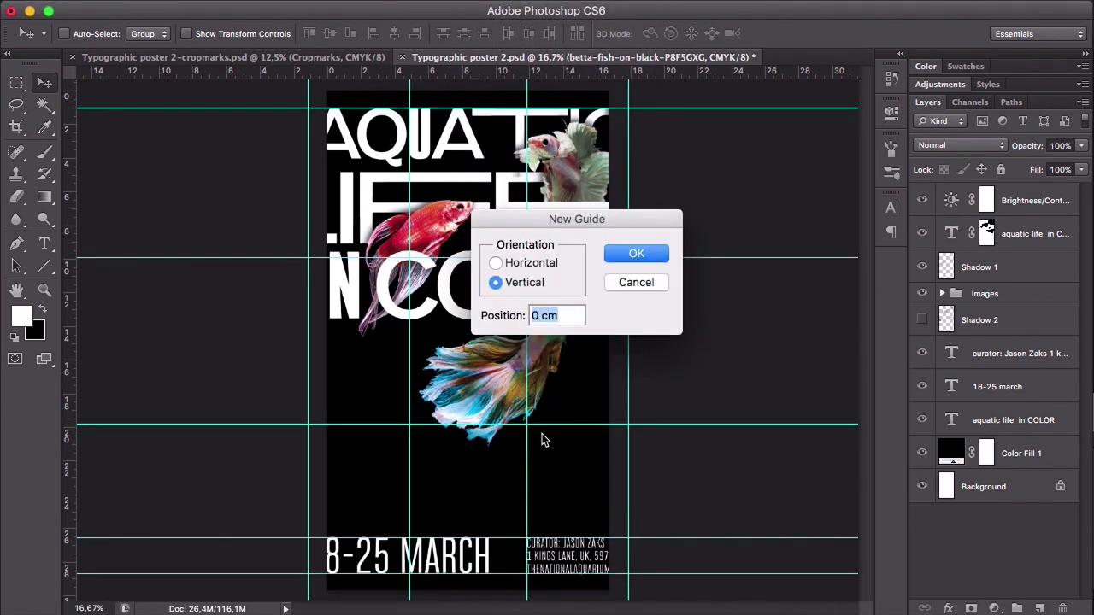
type("1")
left_click(638, 254)
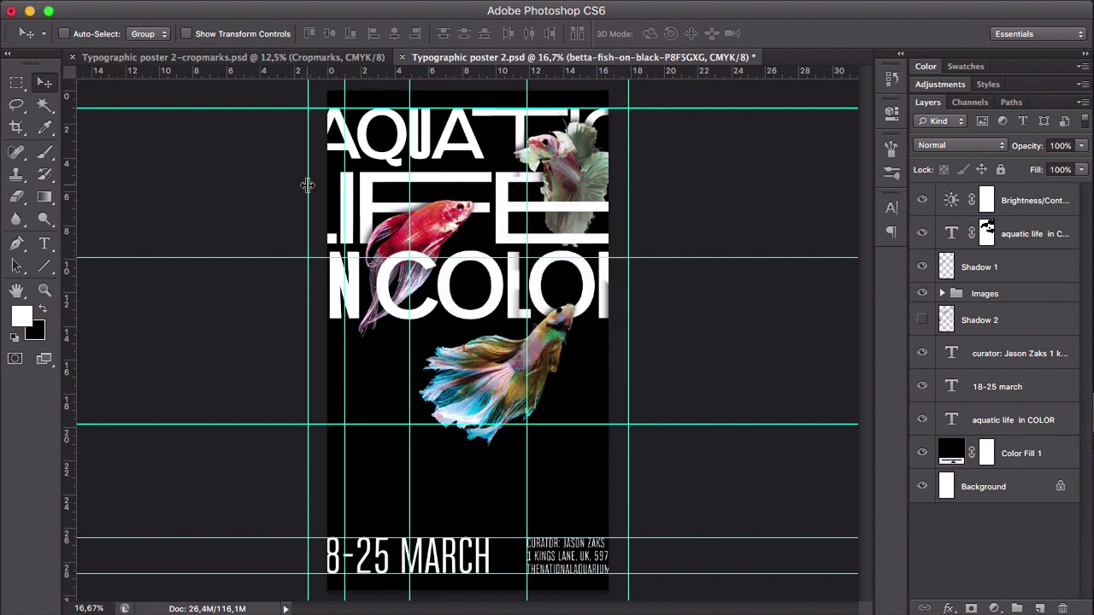
left_click_drag(307, 184, 65, 194)
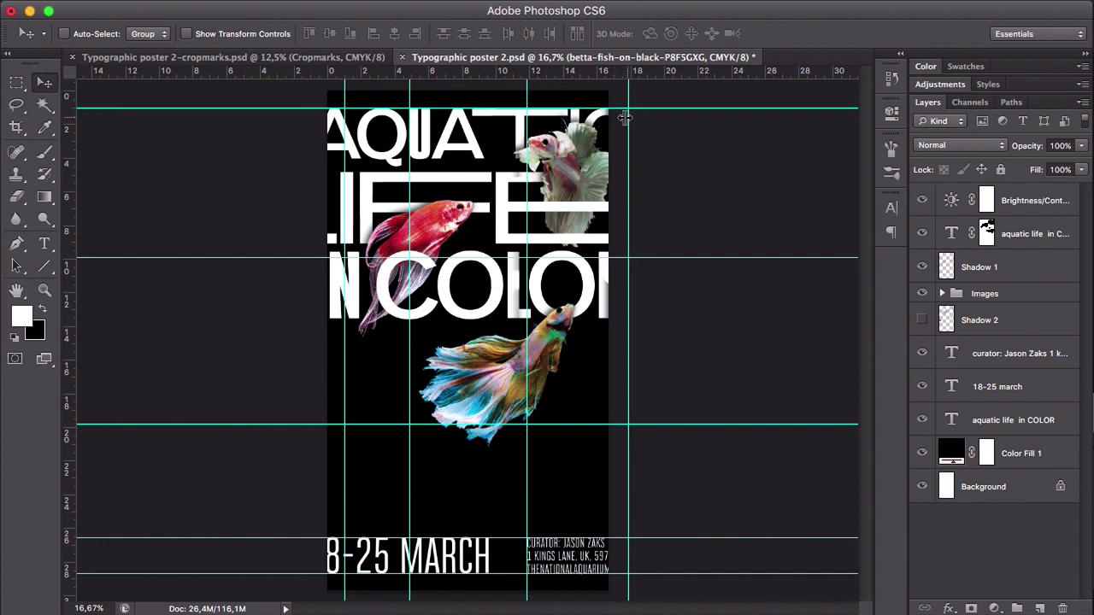
- Replace the guide outside the canvas's right edge with a vertical one about 1 cm inside it, using the old guide as an edge reference
left_click_drag(628, 120, 614, 117)
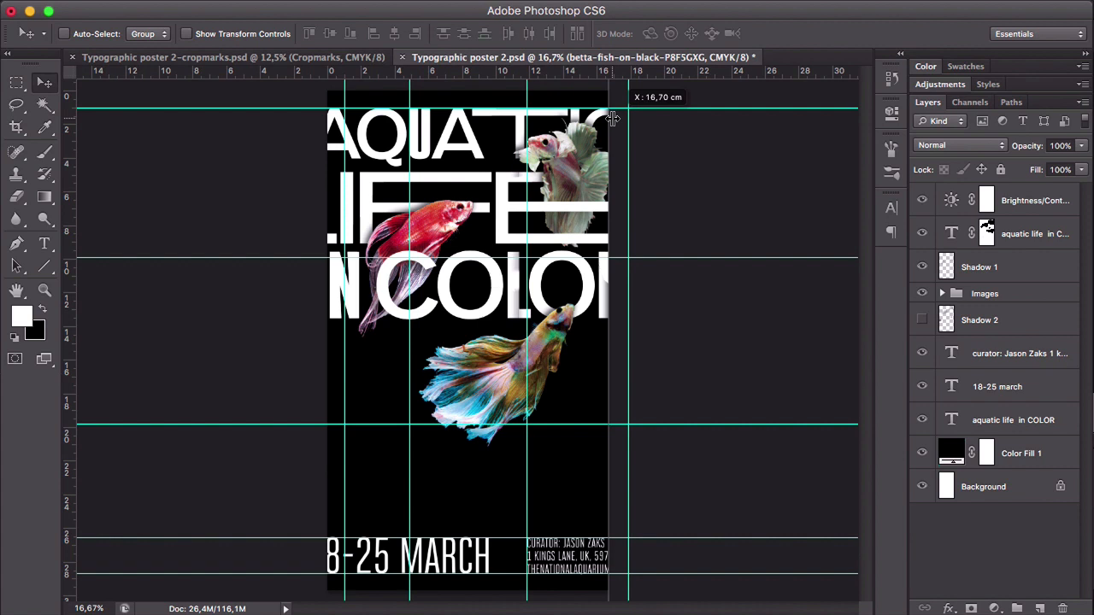
left_click_drag(612, 117, 608, 118)
mouse_move(522, 4)
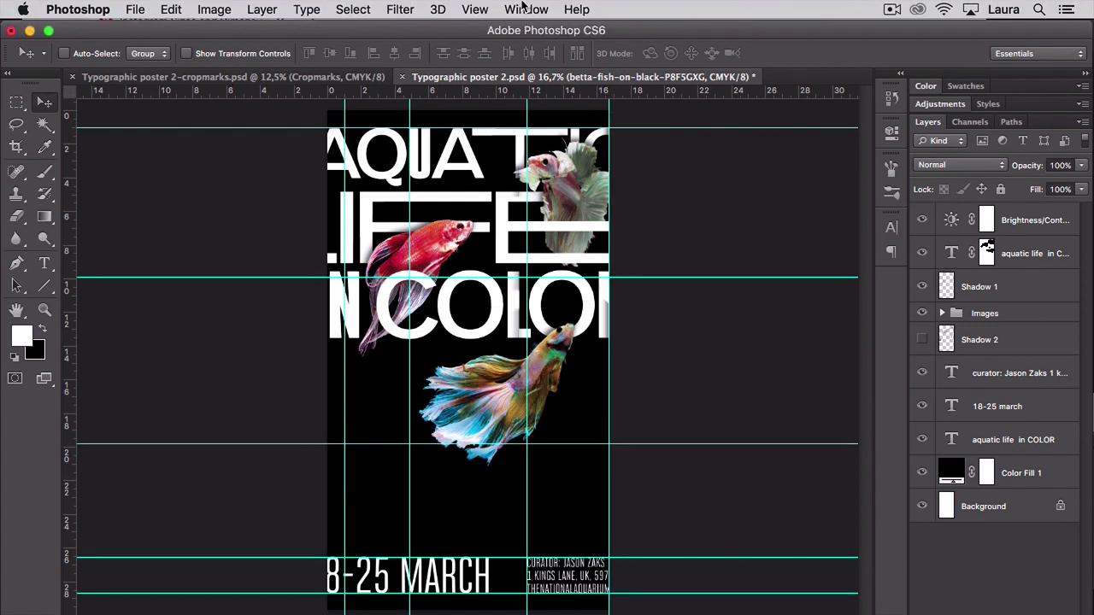
left_click(475, 10)
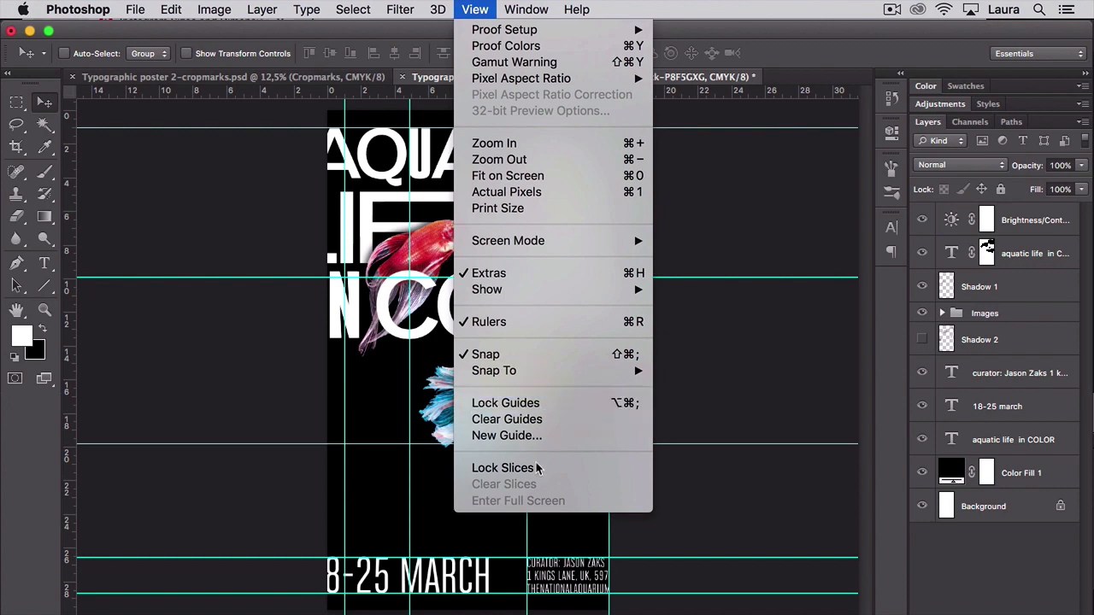
left_click(508, 435)
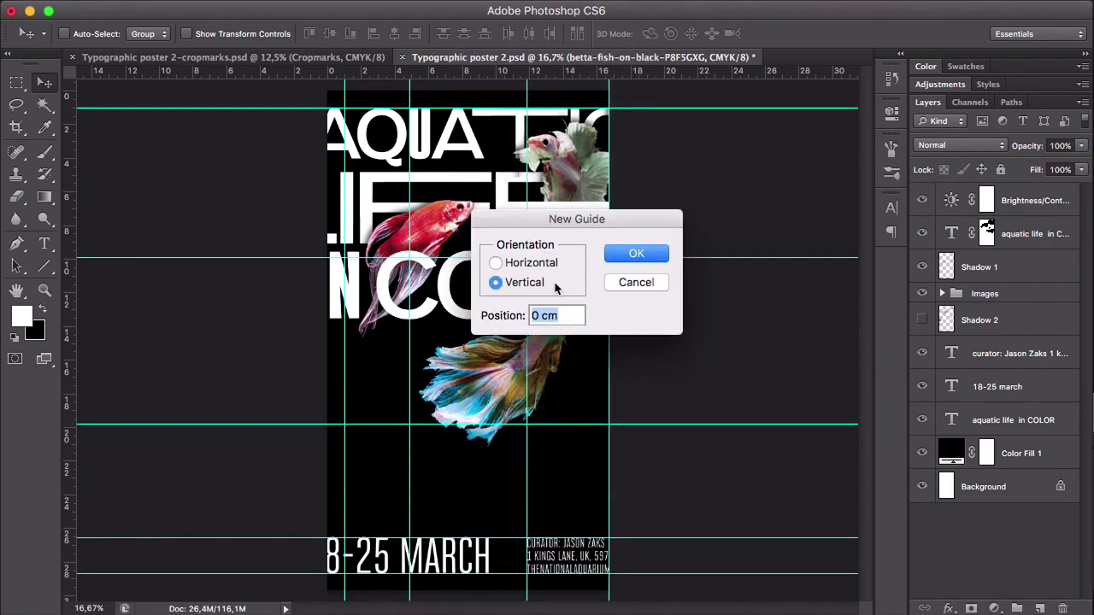
type("15,70")
left_click(634, 254)
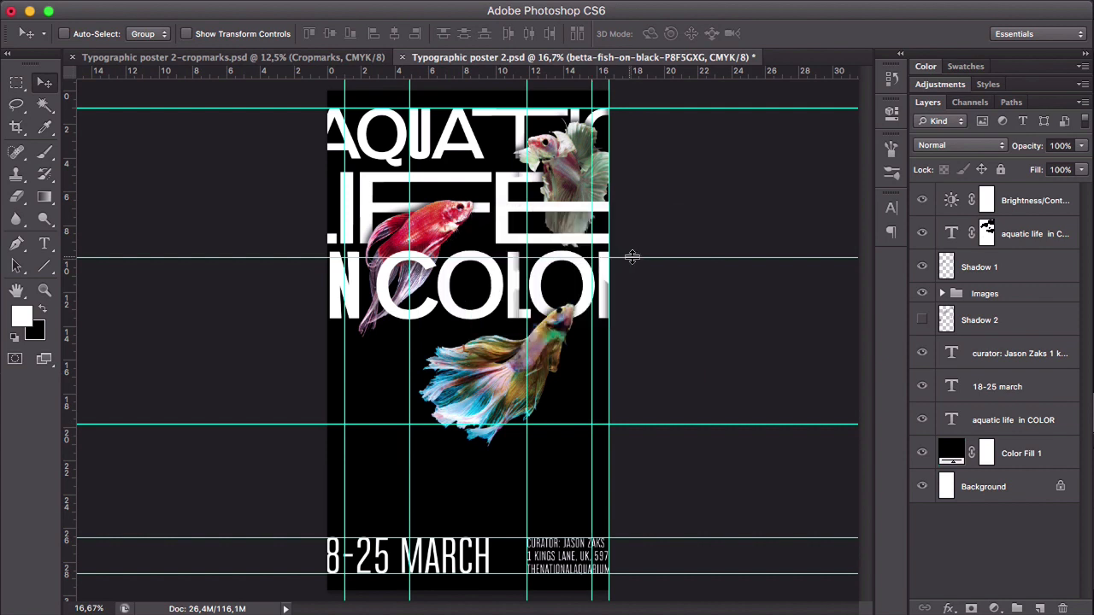
left_click_drag(607, 83, 60, 98)
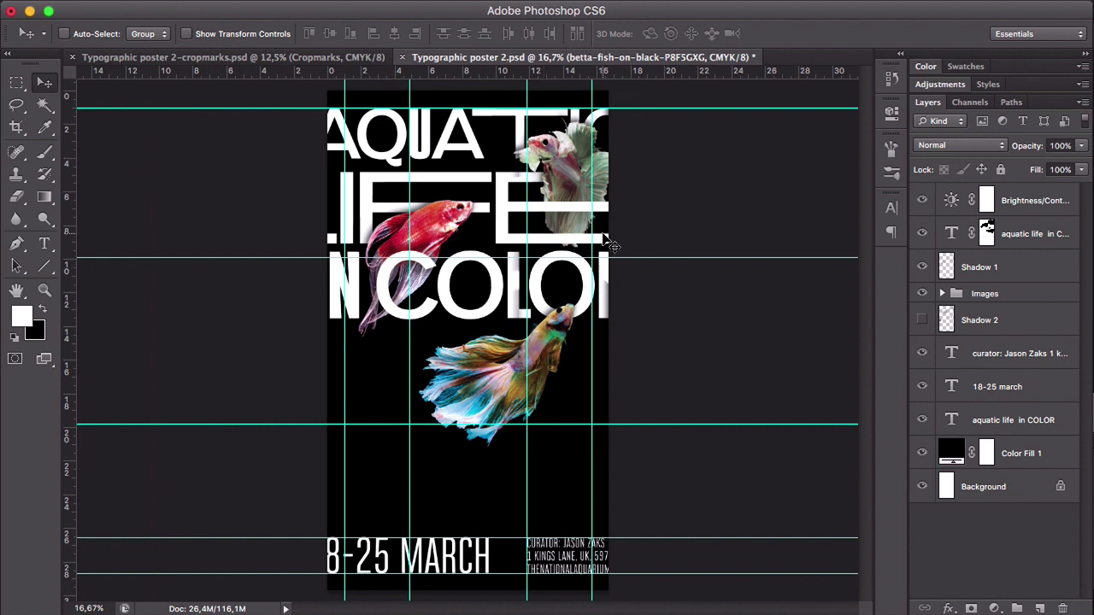
- Scale all layers above the Background proportionally so the artwork fits between the outer vertical margin guides
left_click(1030, 202)
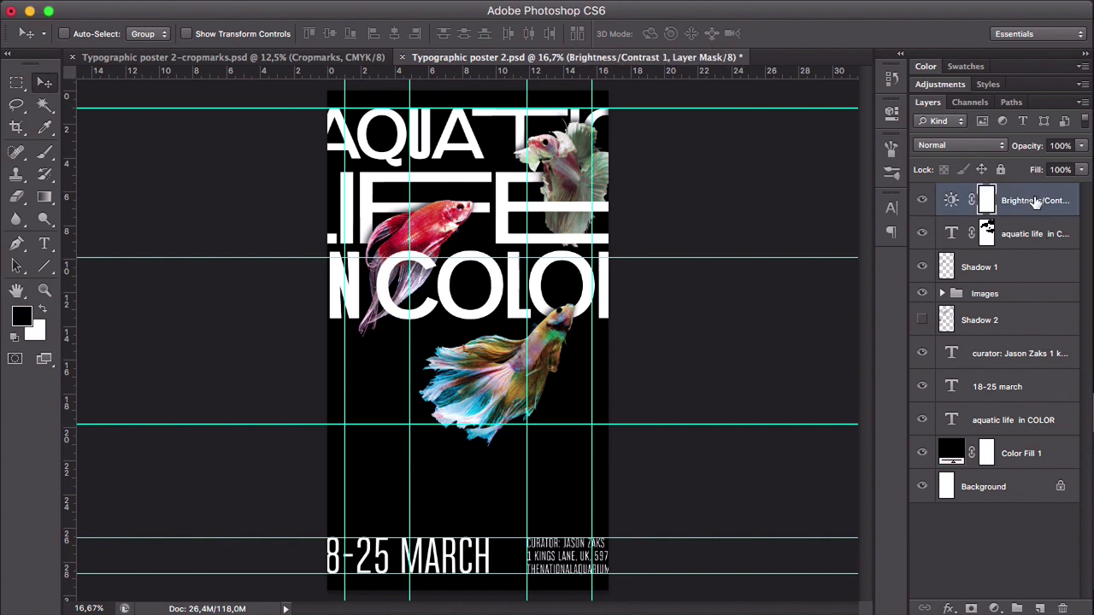
left_click(1041, 457, "shift")
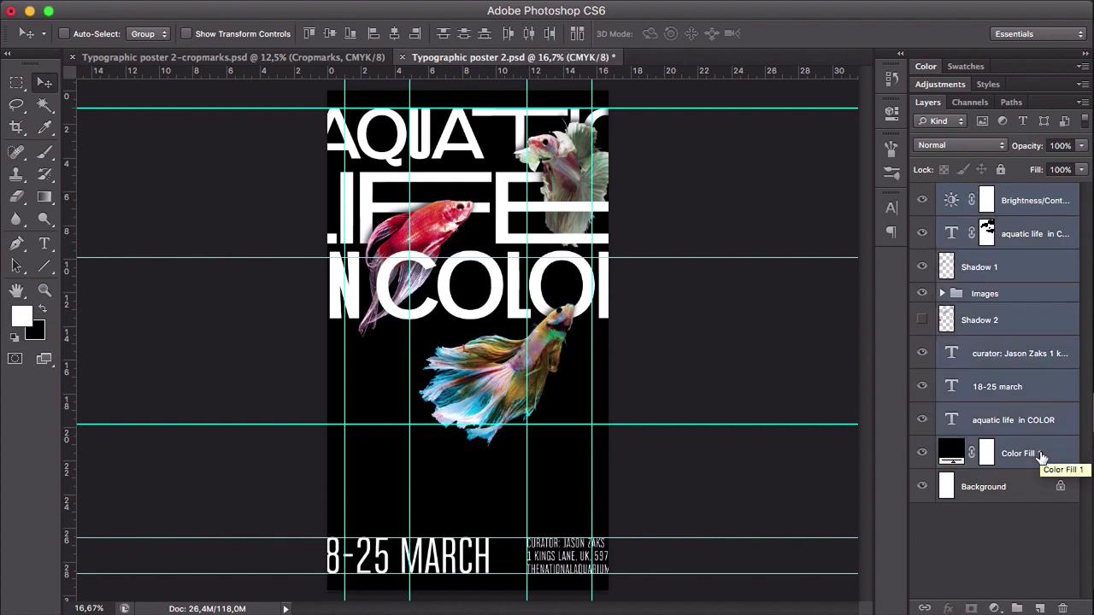
key("super+t")
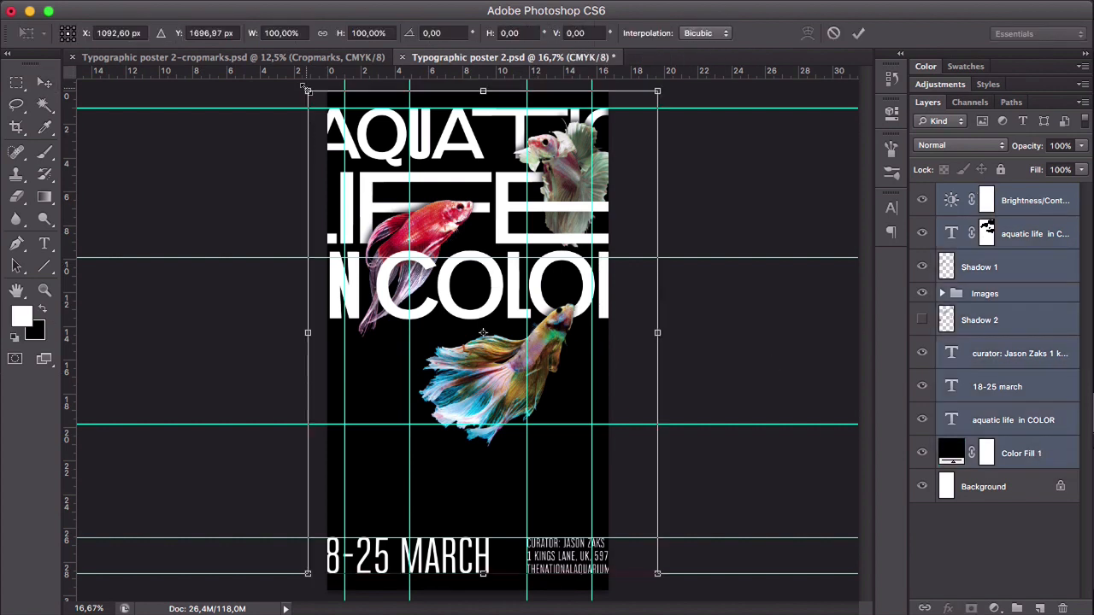
left_click_drag(309, 94, 341, 140)
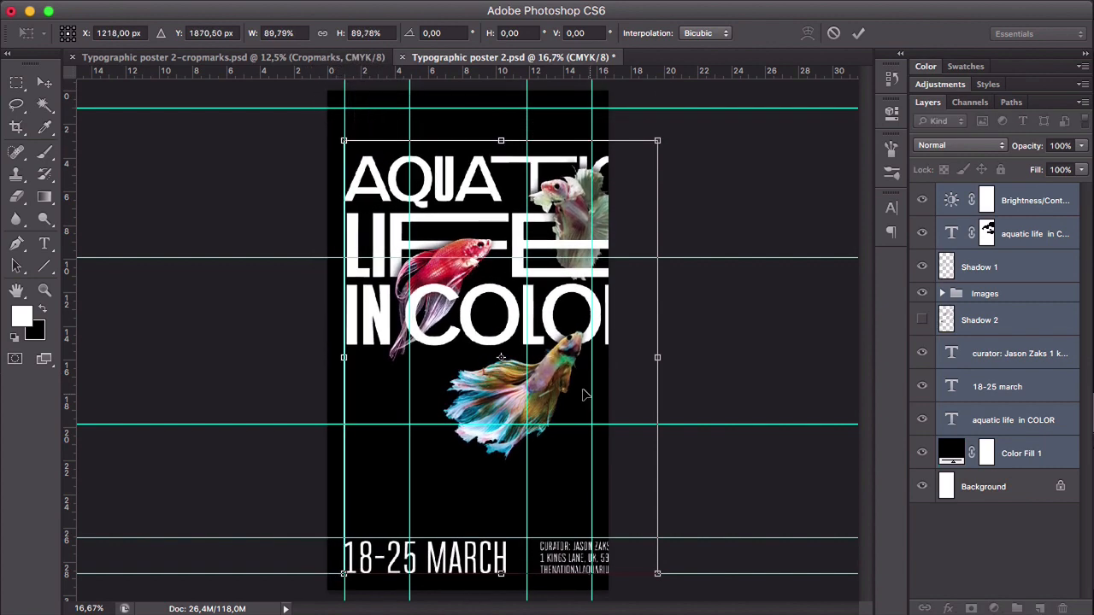
left_click_drag(657, 572, 611, 521)
key("Return")
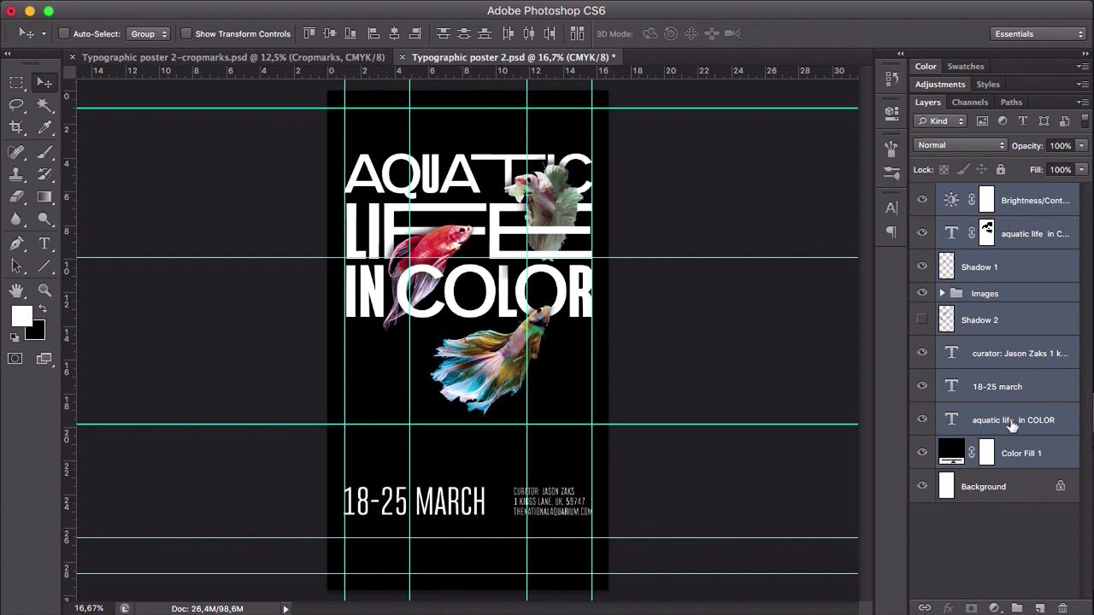
- Move the 18-25 march and curator text layers together down to the bottom margin guide
left_click(1017, 387)
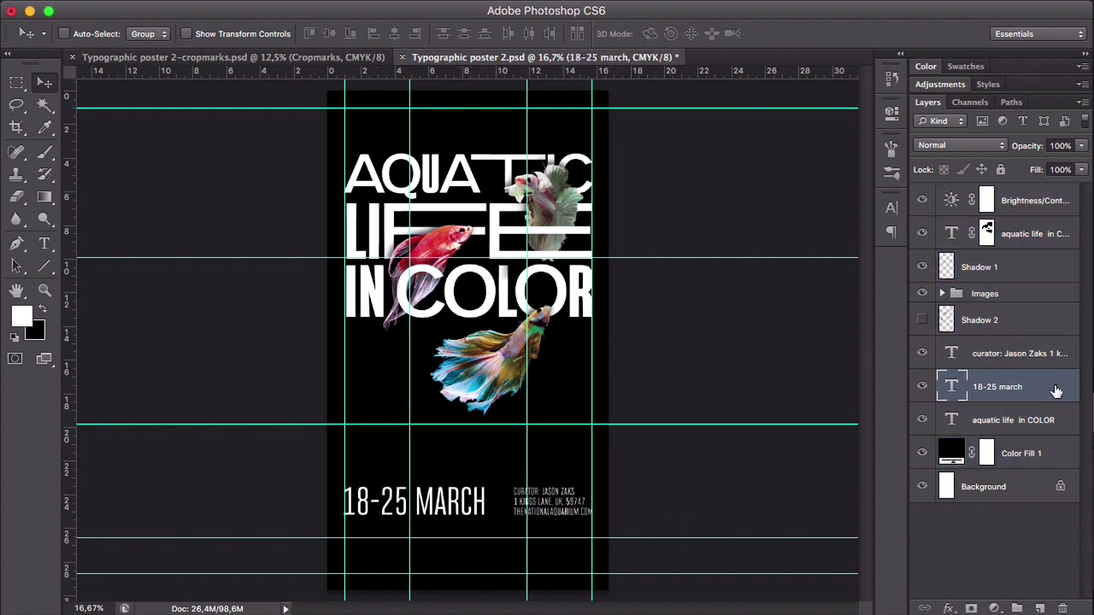
left_click(1021, 354, "shift")
right_click(574, 516)
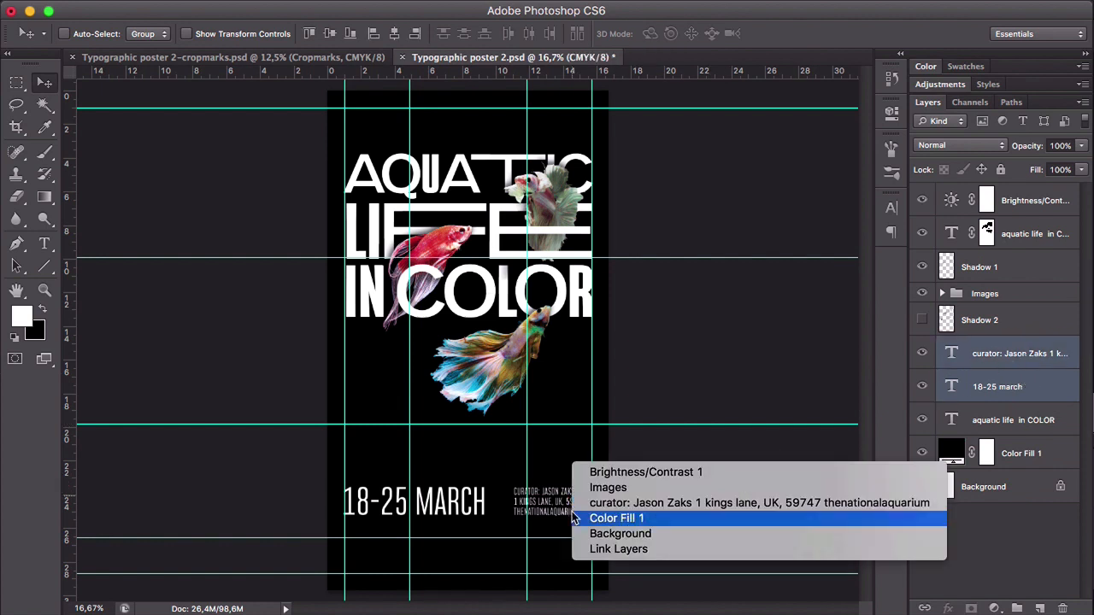
left_click(576, 518)
left_click(972, 359)
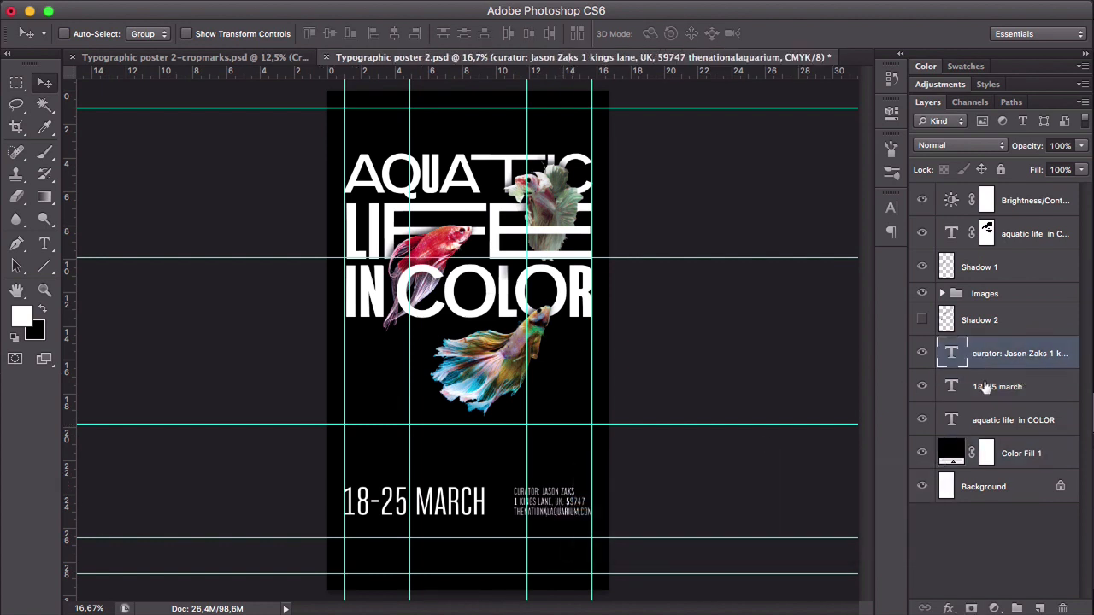
left_click(982, 388, "shift")
left_click_drag(560, 509, 557, 567)
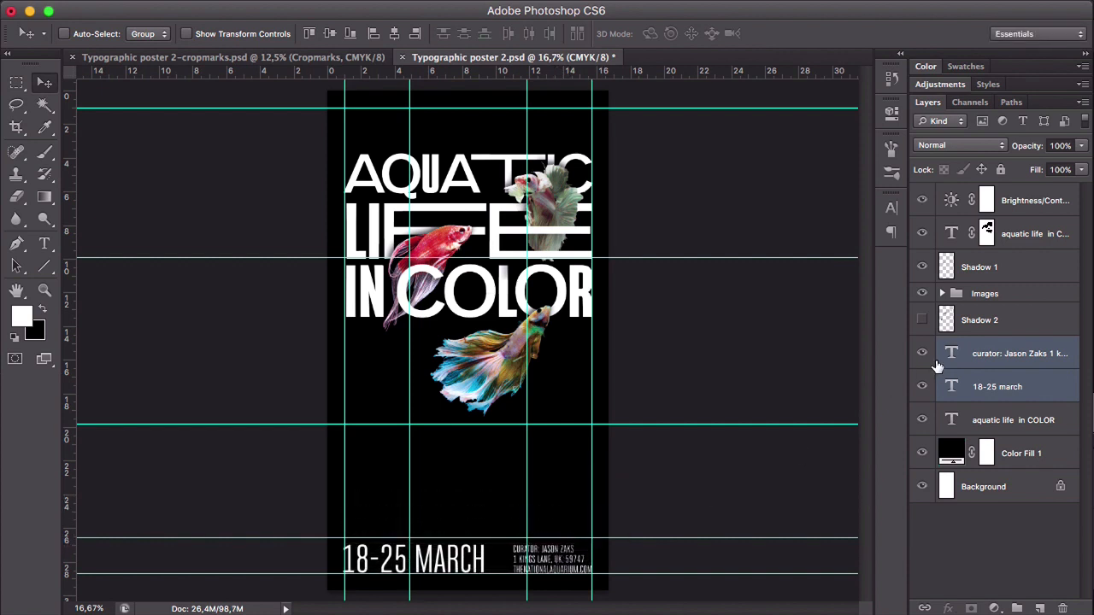
- Move the title, Images group, shadow and Brightness/Contrast layers together up to the top margin guide
left_click(970, 418)
left_click(992, 323, "super")
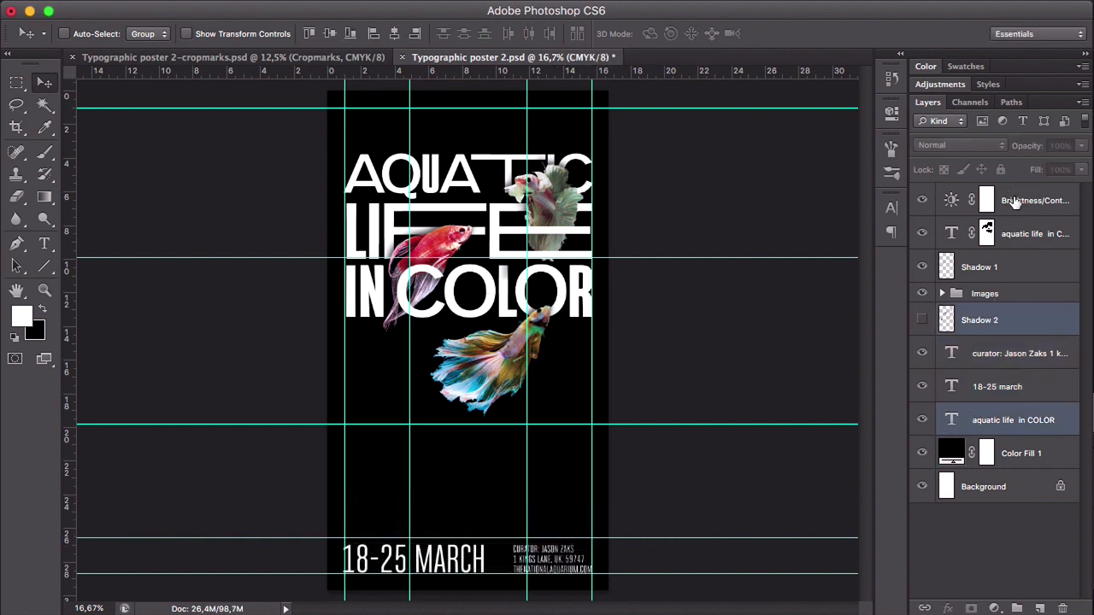
left_click(1016, 201, "shift")
left_click(976, 421, "super")
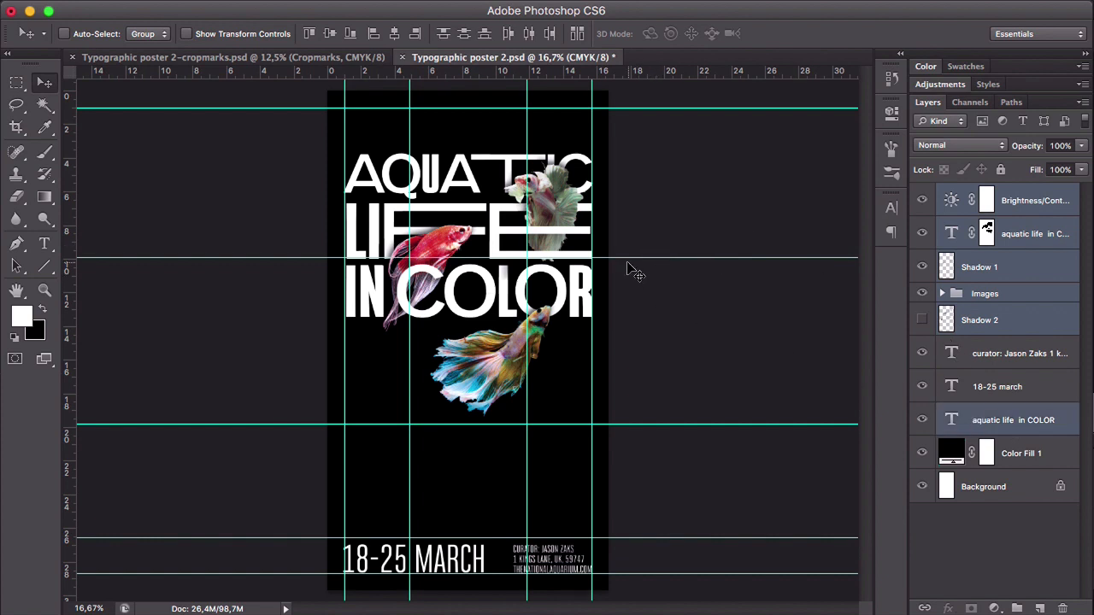
left_click(1005, 415, "super")
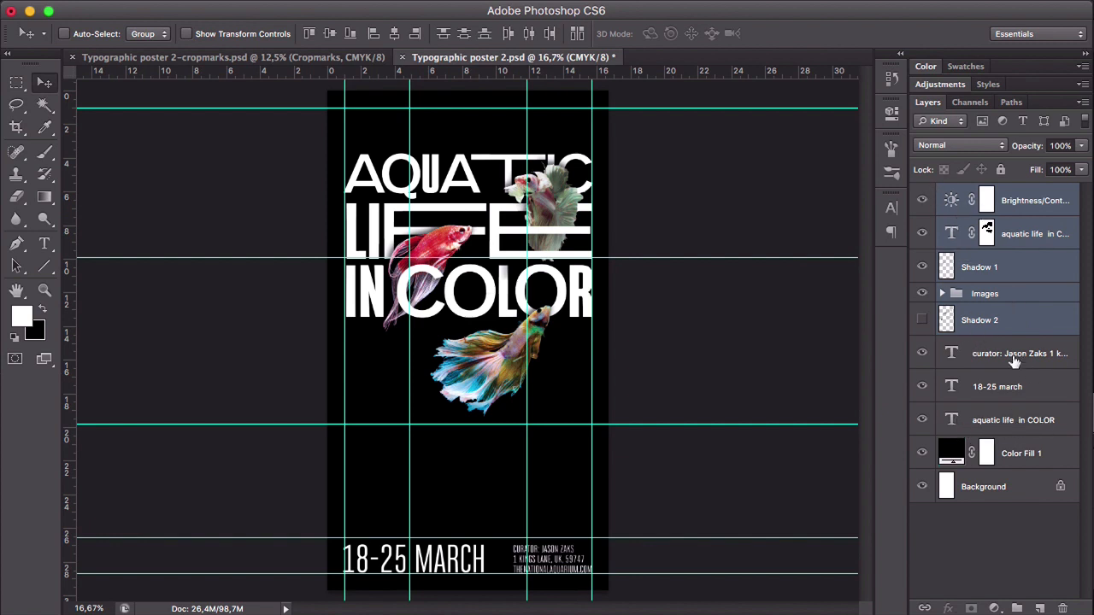
left_click(1013, 427, "super")
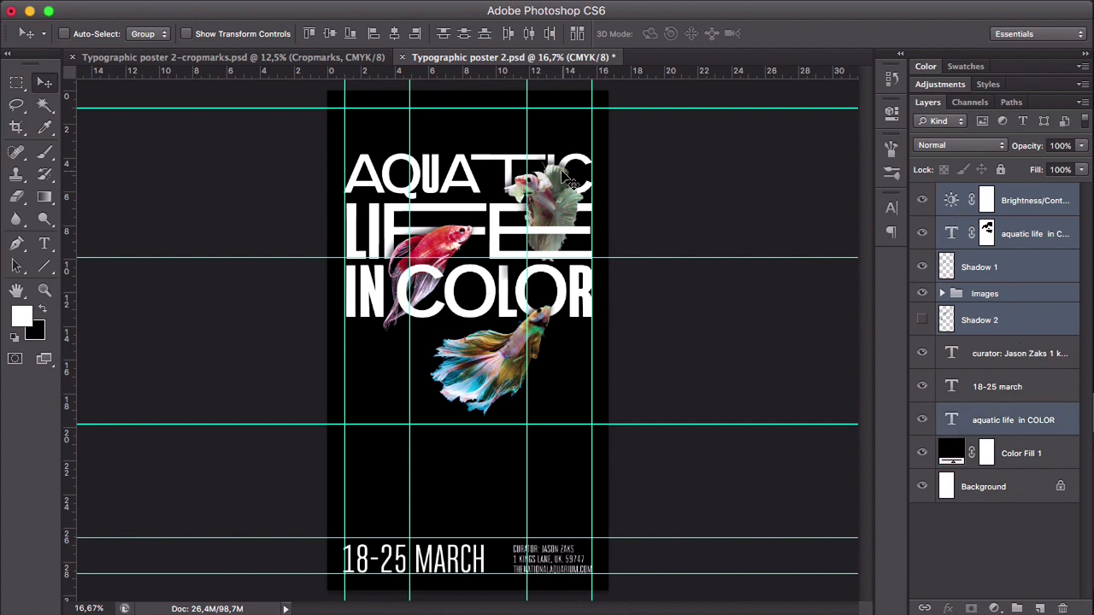
left_click_drag(566, 202, 560, 162)
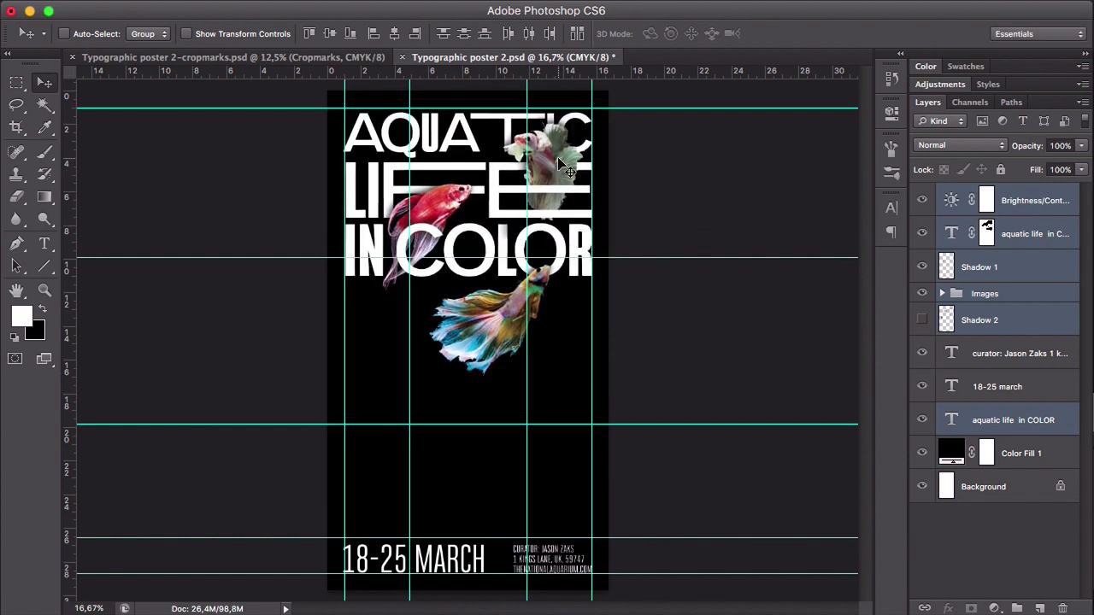
key("shift+Up")
key("shift+Up")
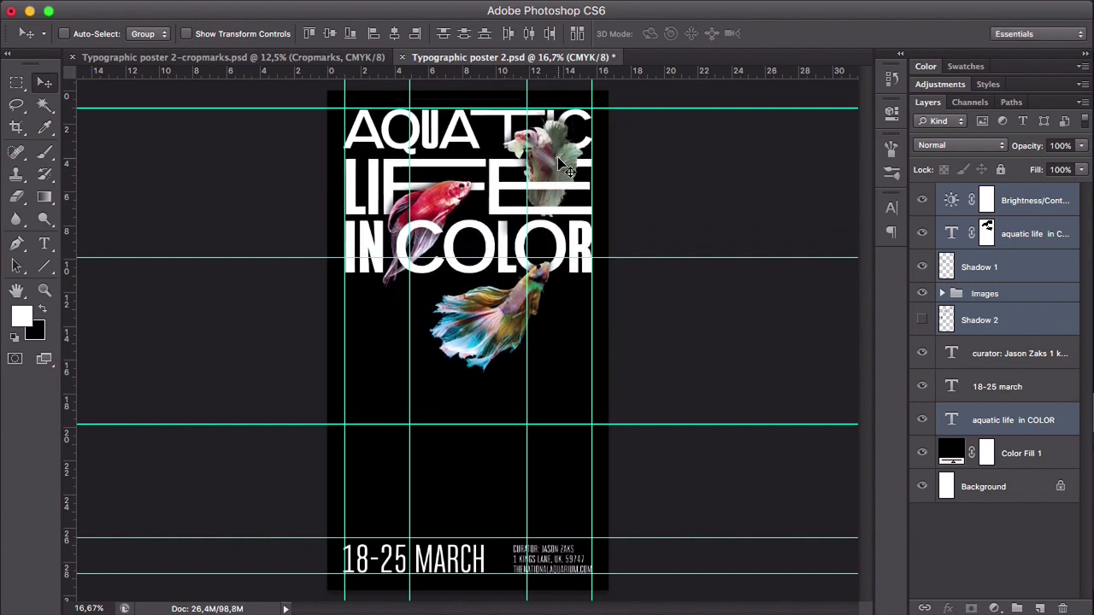
- Hide the guides and open the poster in Save for Web with JPEG as the format
left_click(1036, 354)
key("super+semicolon")
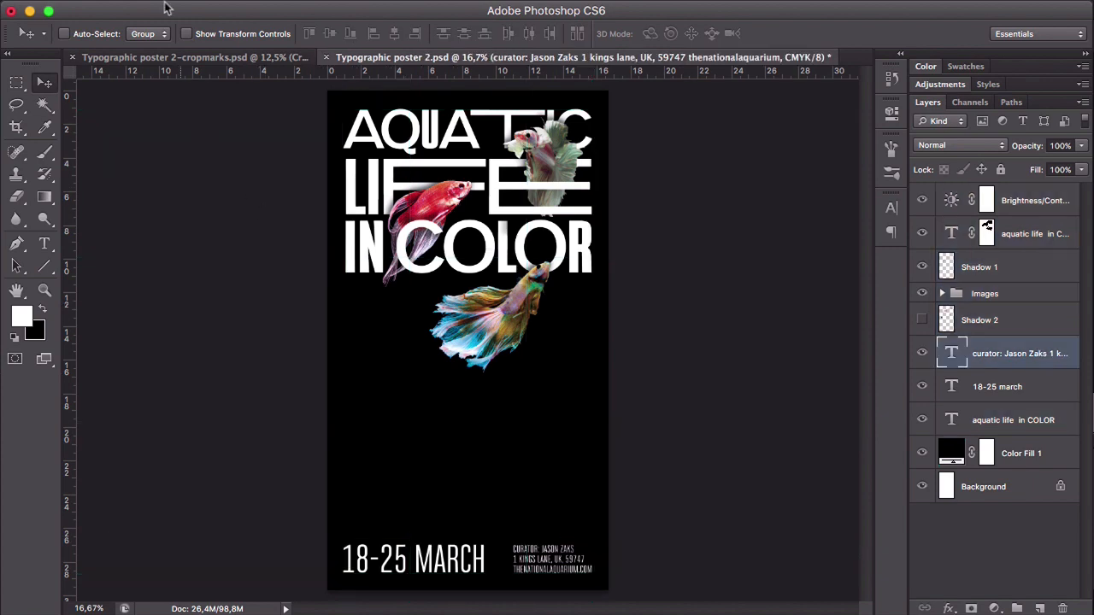
left_click(136, 9)
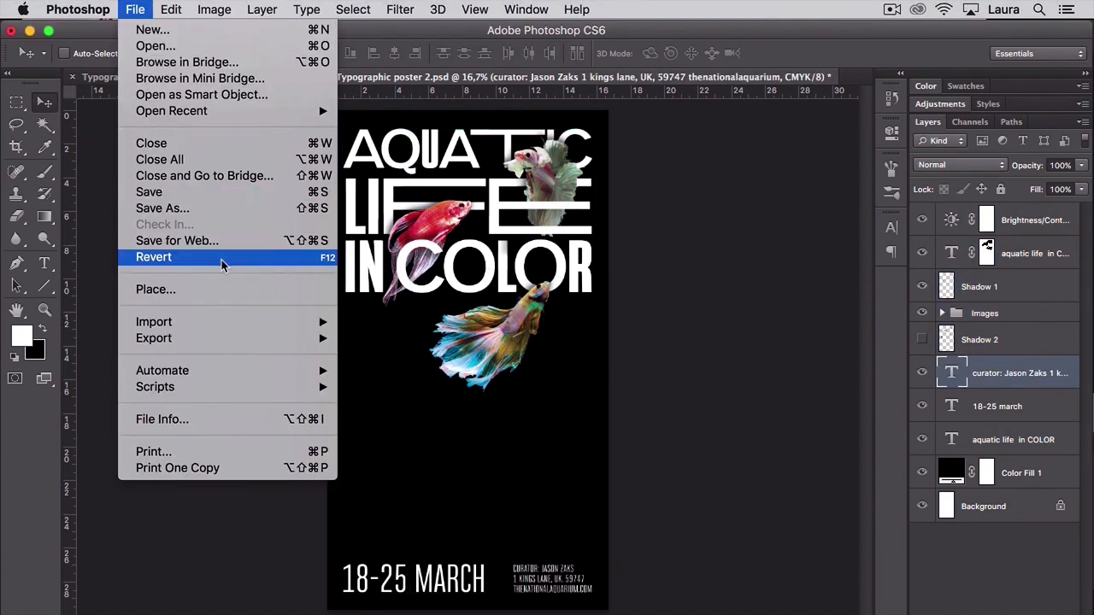
left_click(173, 241)
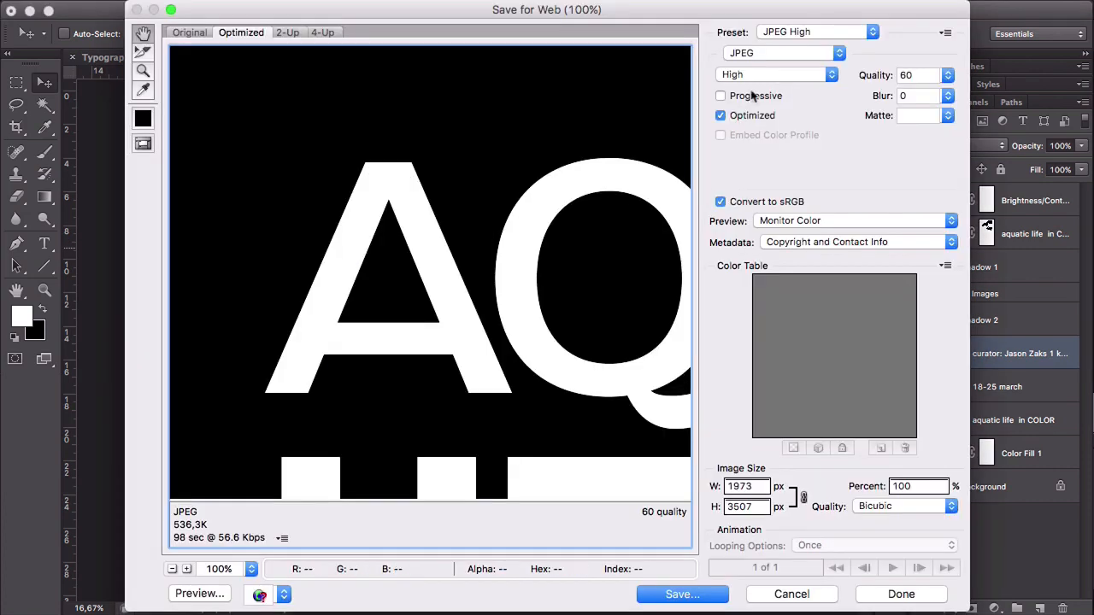
left_click(773, 53)
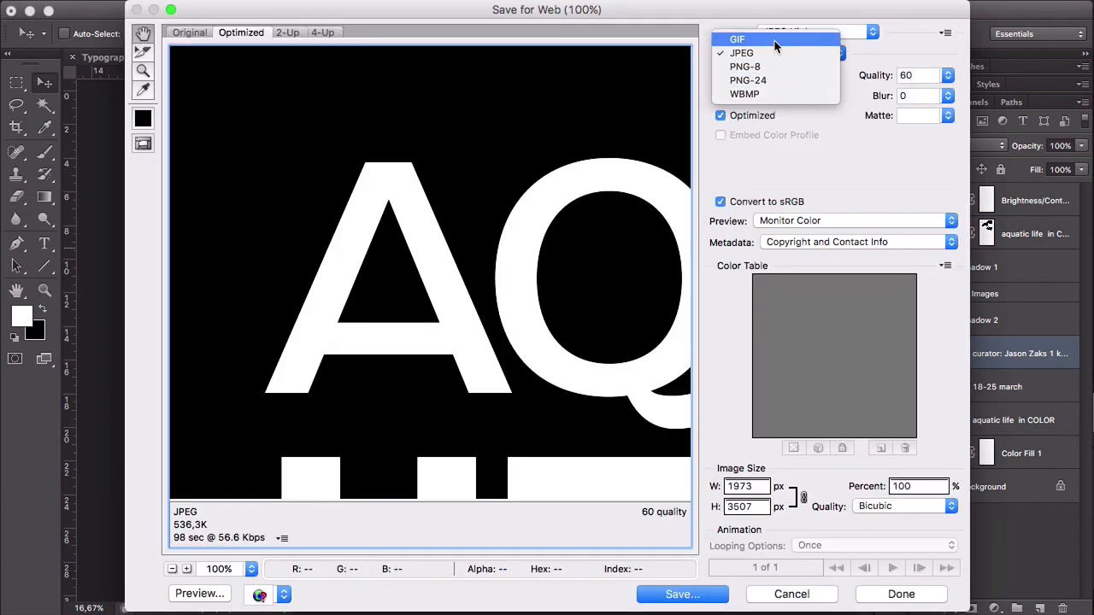
left_click(783, 55)
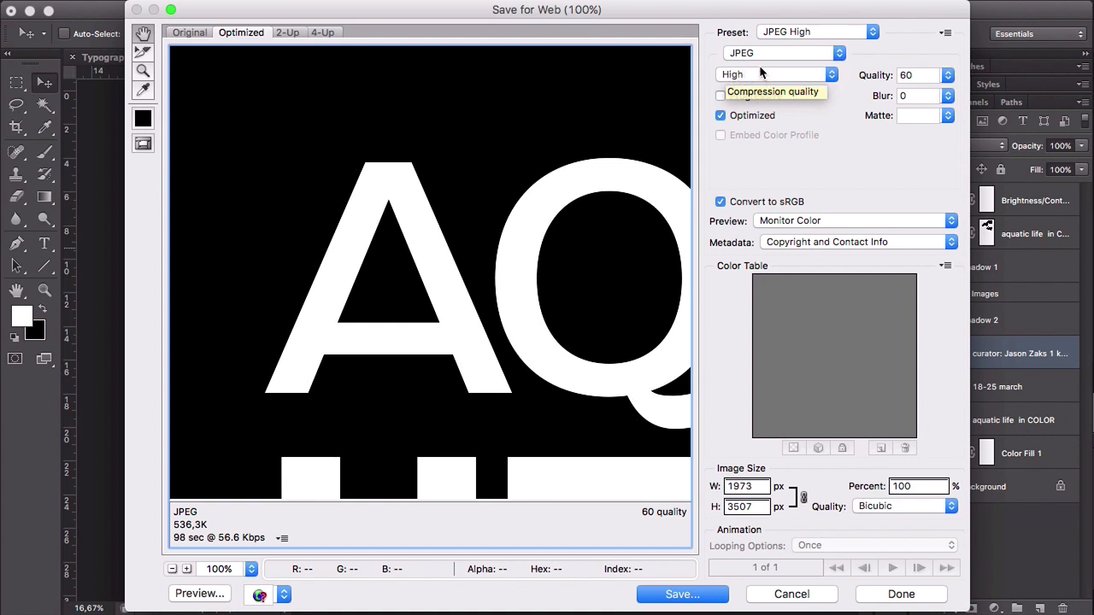
- Set the export image size to 1080 px wide by 1920 px high
left_click(759, 485)
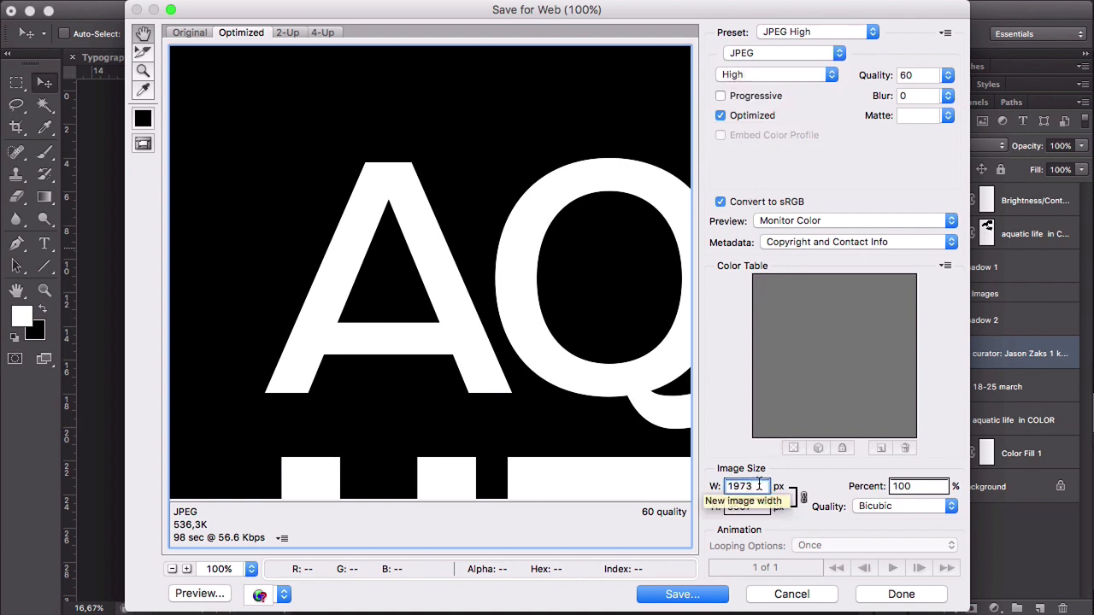
left_click_drag(758, 485, 715, 487)
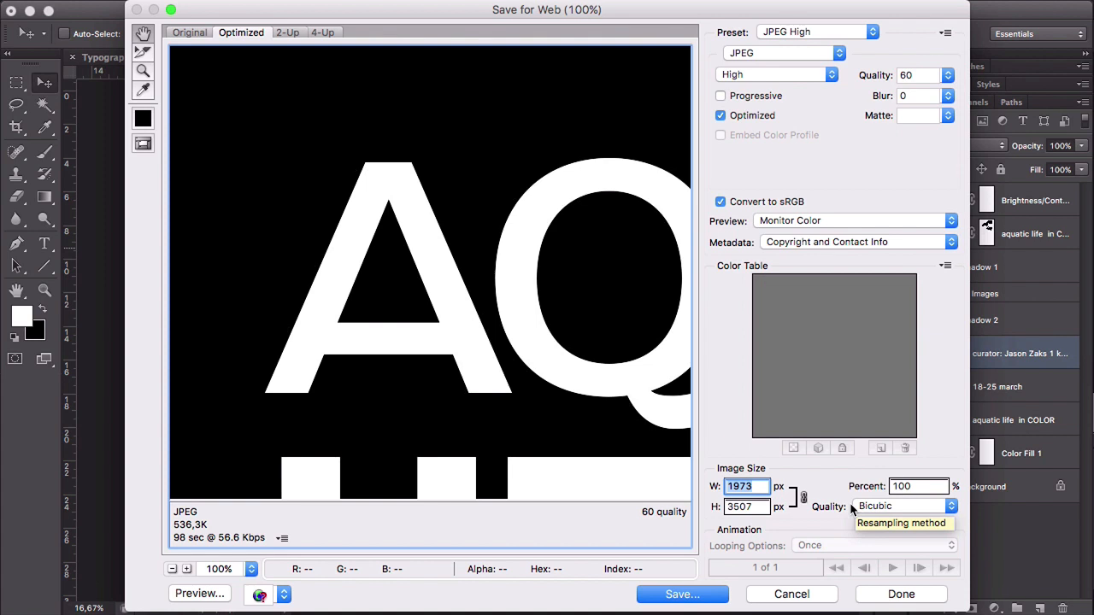
type("1080")
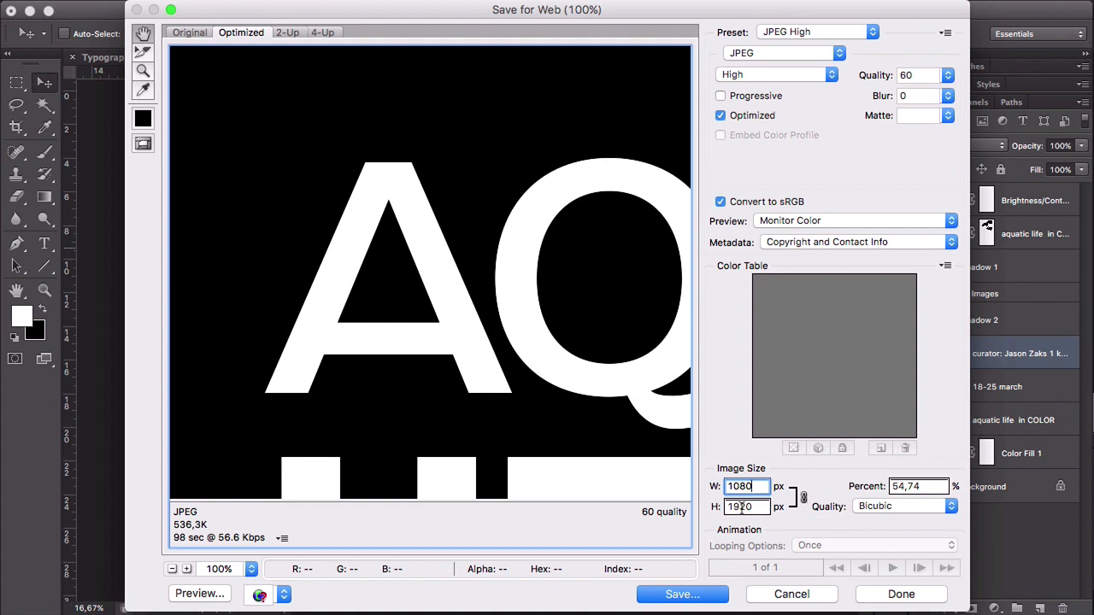
left_click(759, 507)
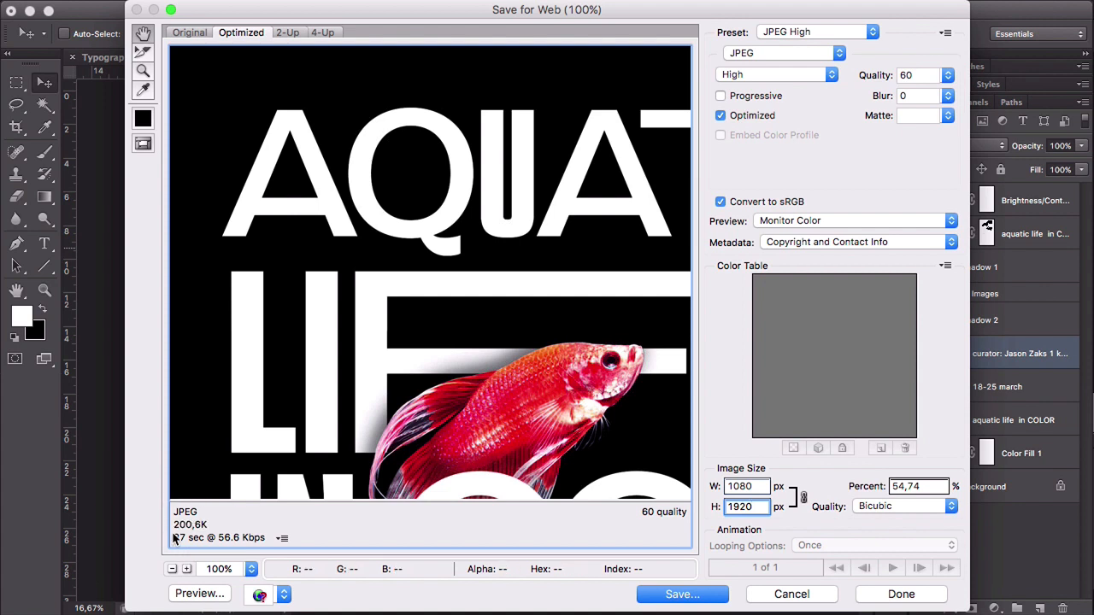
- Compare the Medium and Low JPEG compression qualities in the export preview and return to High
left_click(787, 75)
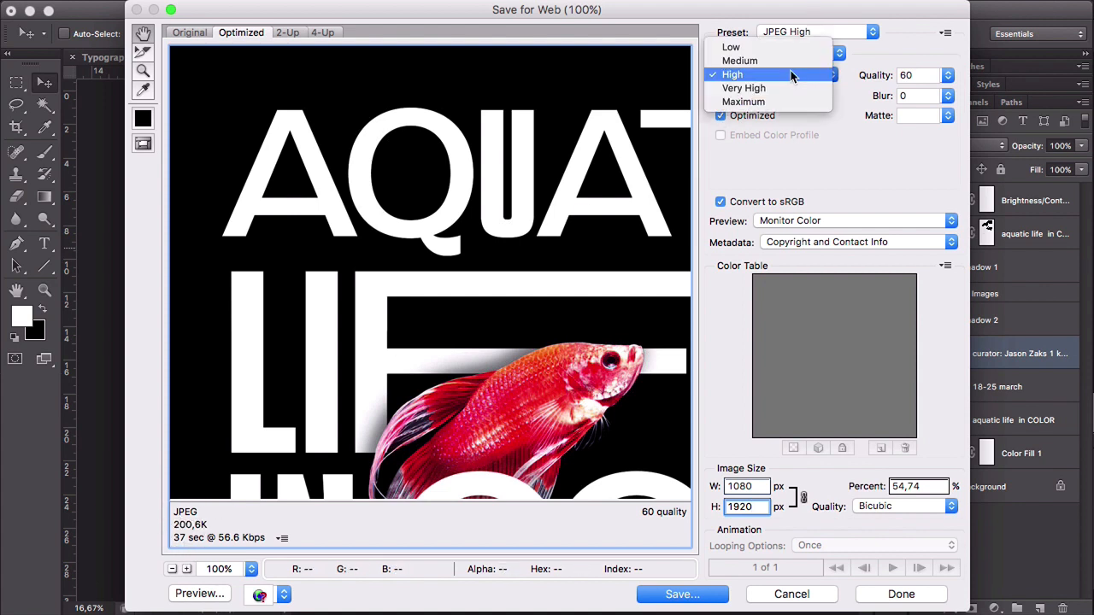
left_click(789, 63)
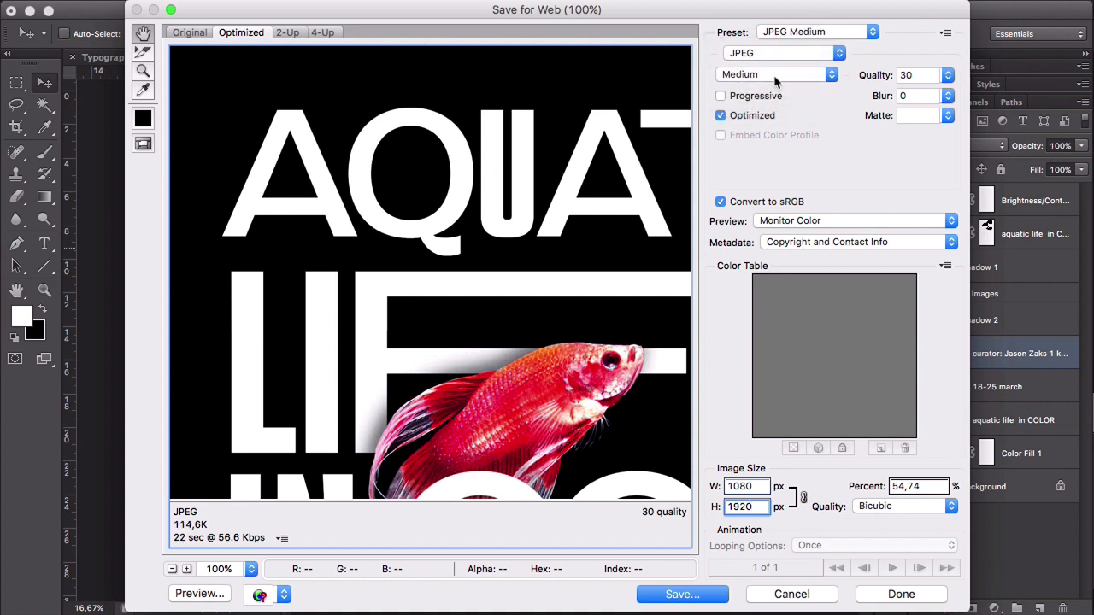
left_click(776, 76)
left_click(777, 62)
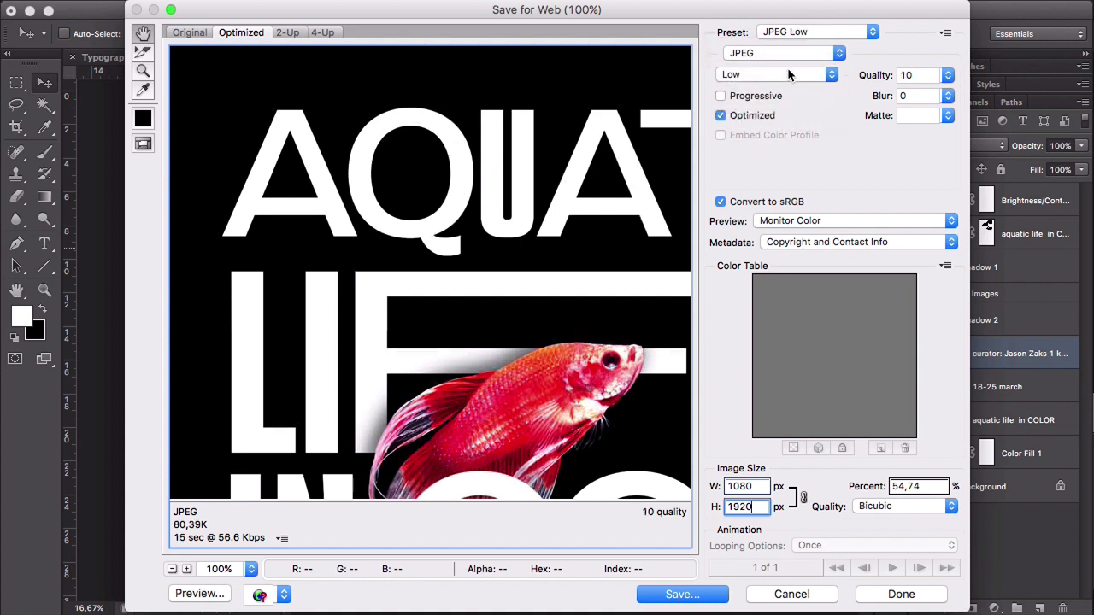
left_click(788, 75)
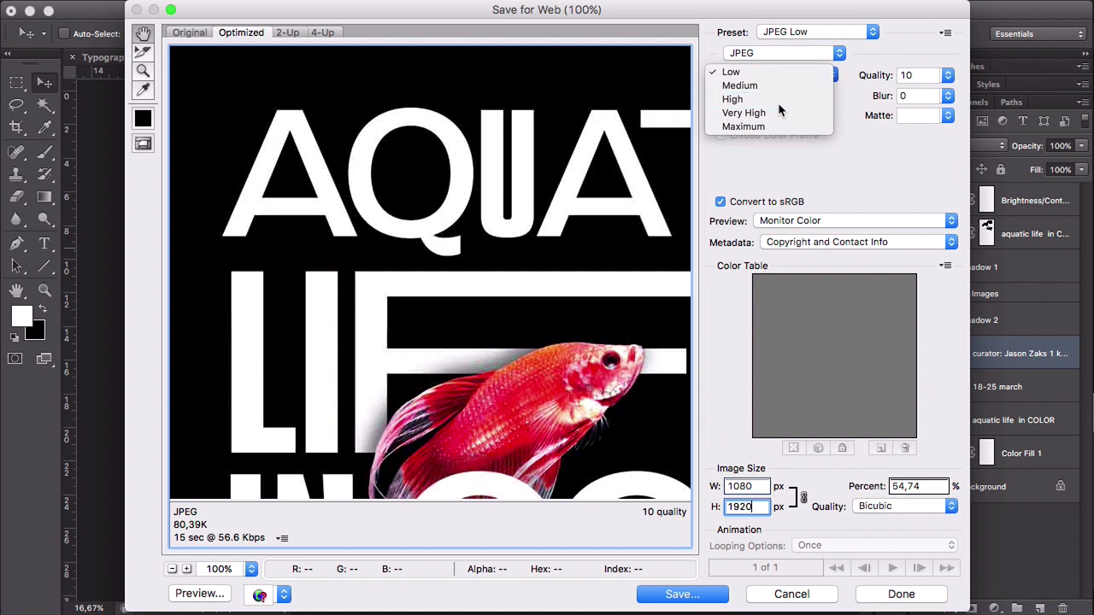
left_click(778, 102)
- Save the optimized image as Typographic-poster-2-Instagram.jpg in the Downloads folder
left_click(681, 595)
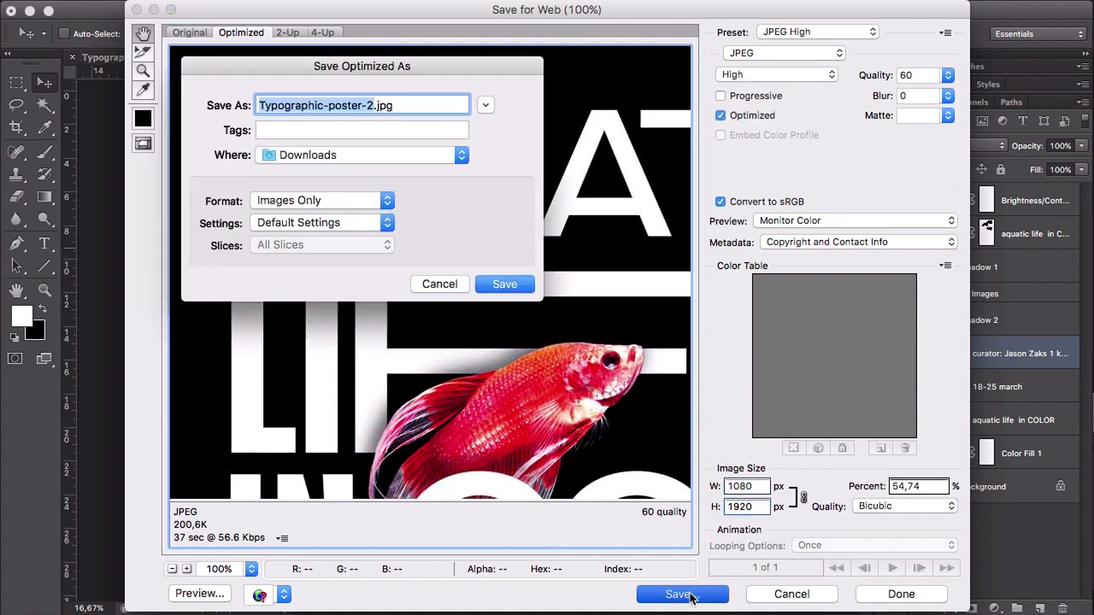
key("Right")
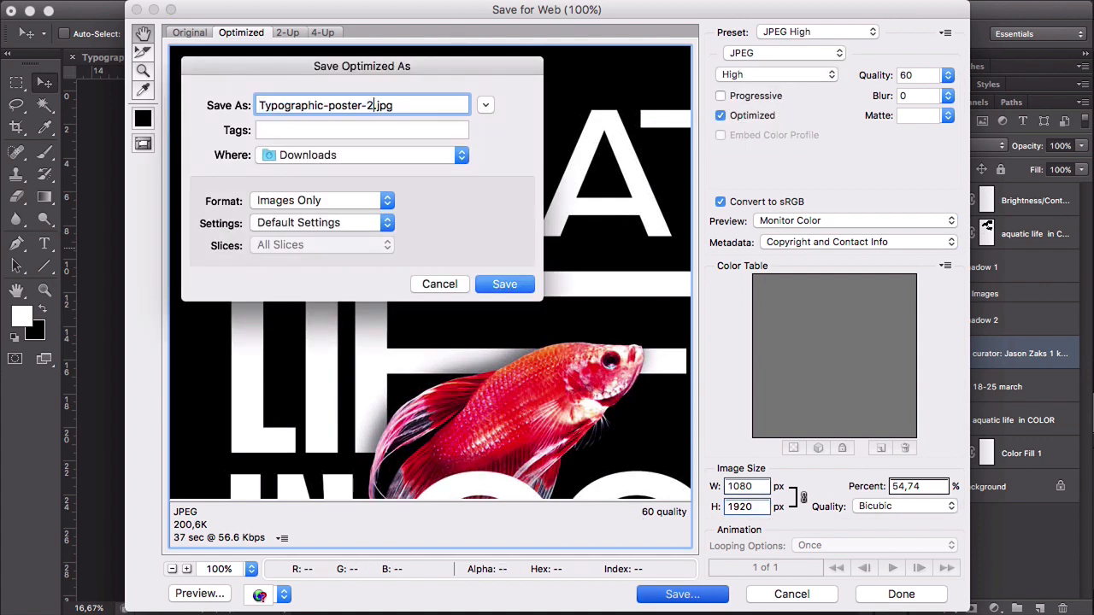
type("-Instagram")
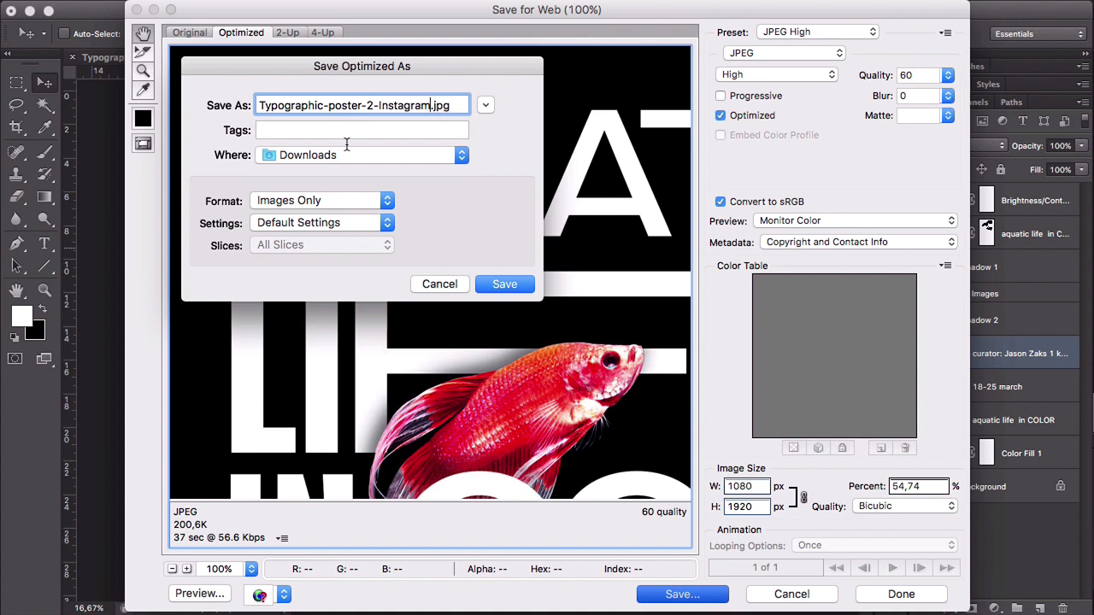
left_click(502, 286)
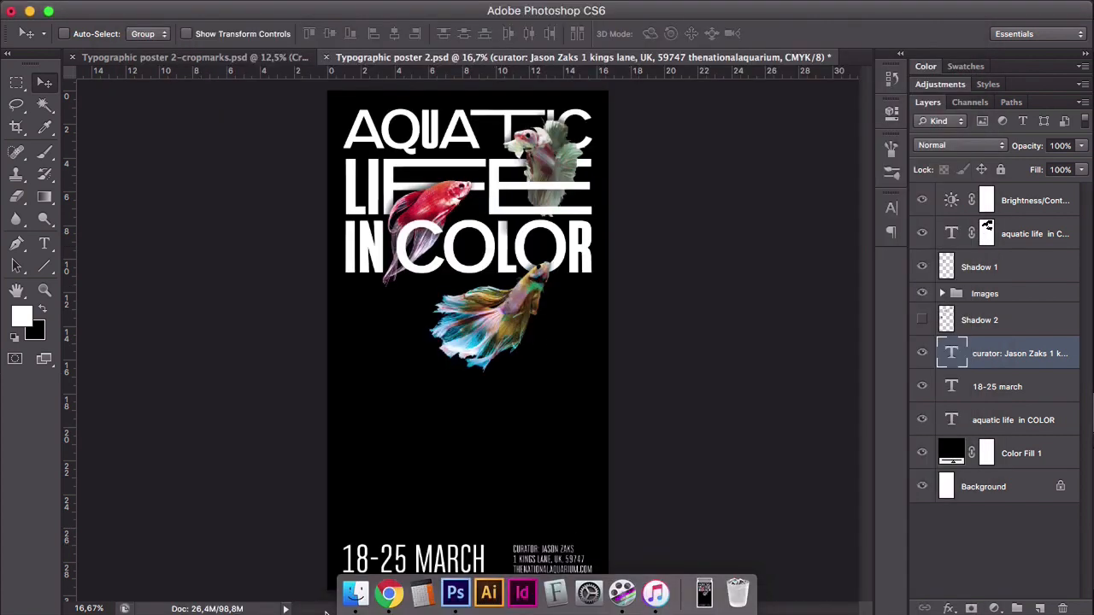
- Switch to Finder and preview the exported Instagram JPEG, followed by the original Typographic-poster-2.jpg
left_click(358, 591)
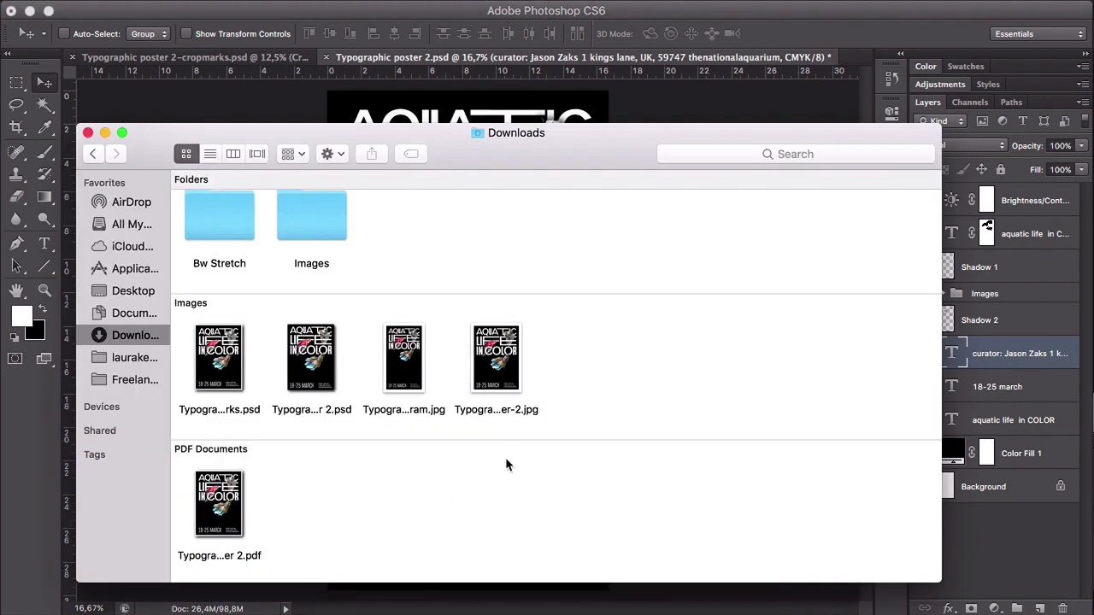
left_click(418, 359)
key("space")
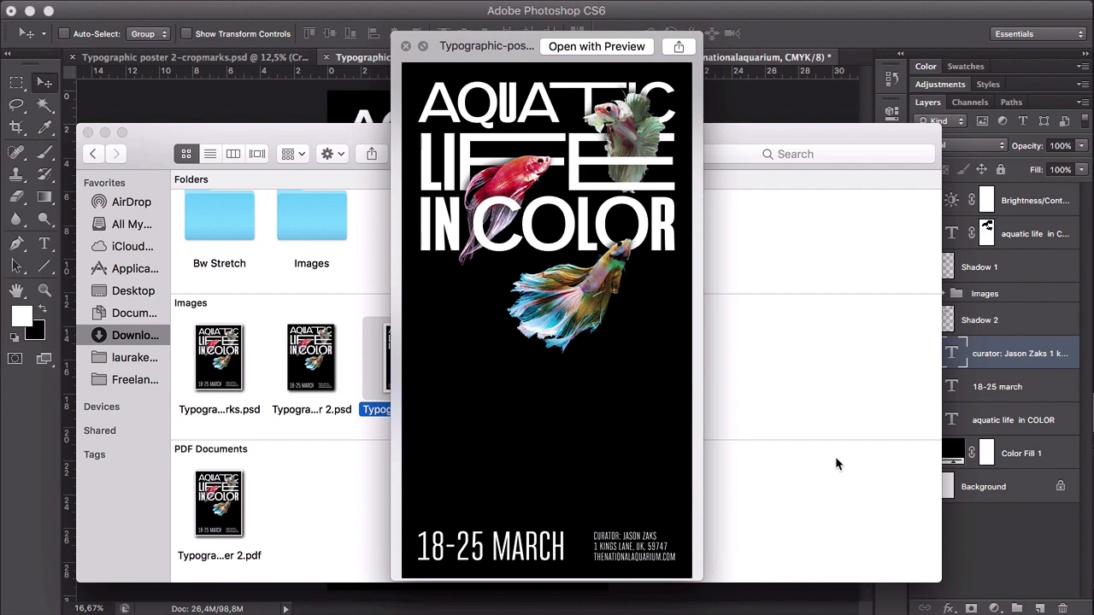
key("Right")
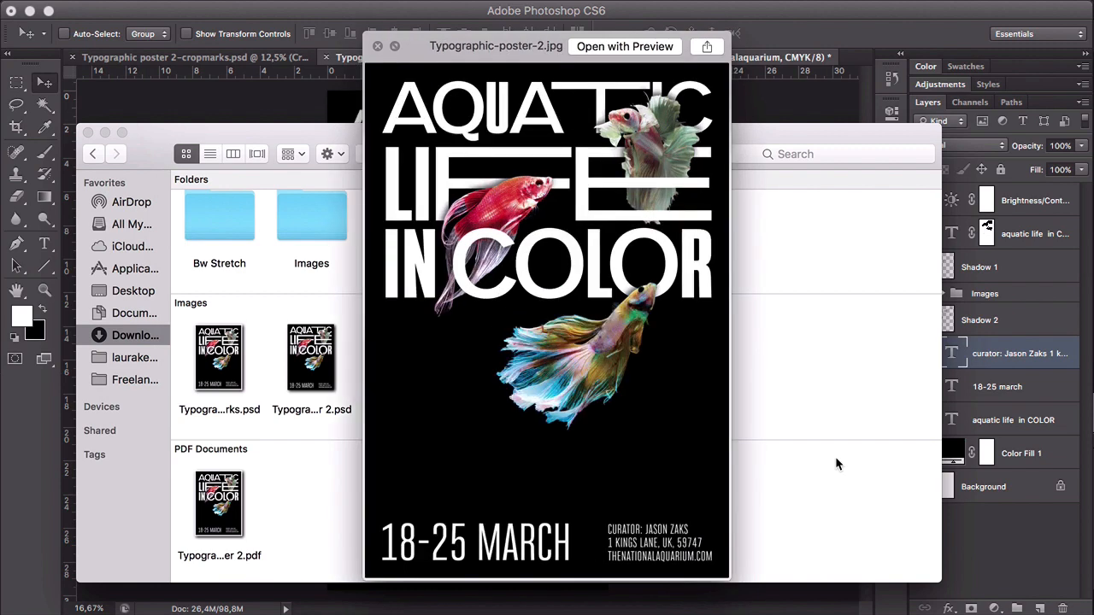
- Preview the exported Instagram JPEG again, close the preview and switch back to Photoshop
key("Left")
key("space")
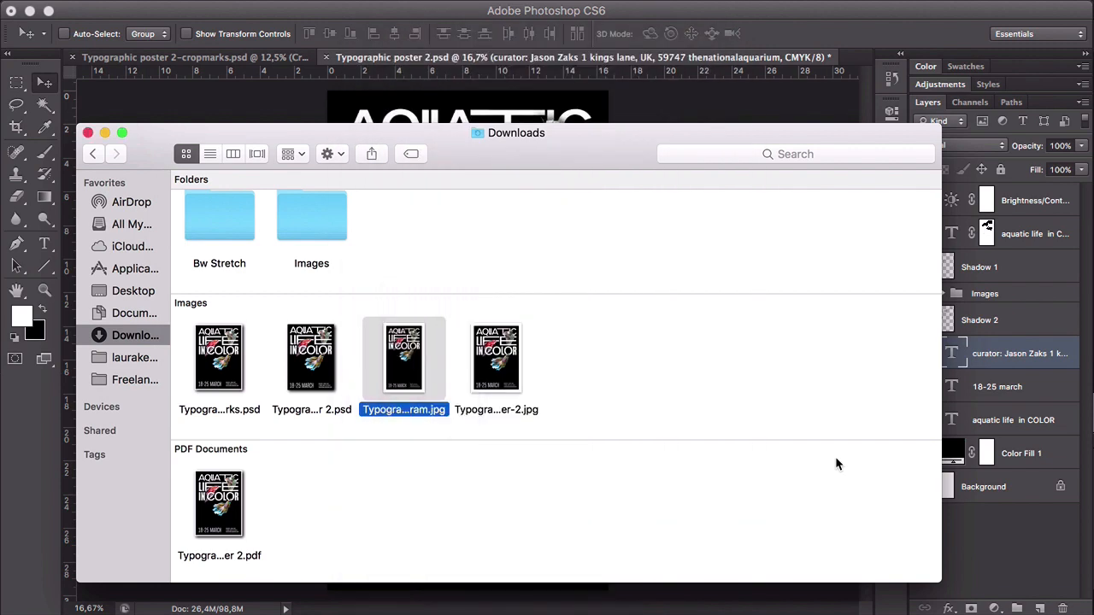
left_click(718, 102)
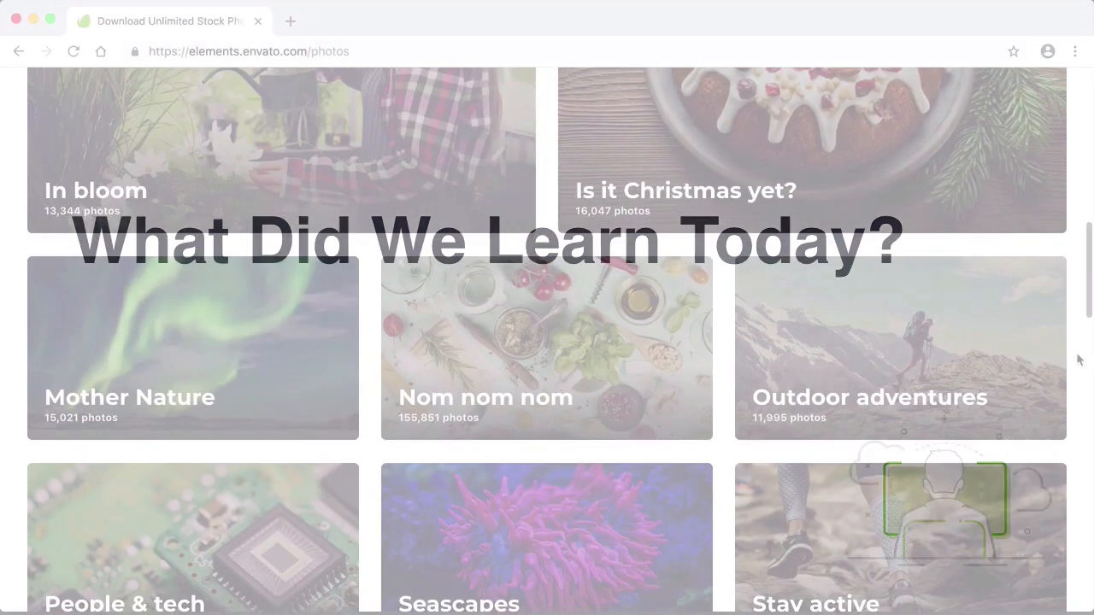
- Browse the Envato Elements photo categories in the browser and open the Seascapes collection
scroll(1076, 358, "down", 4)
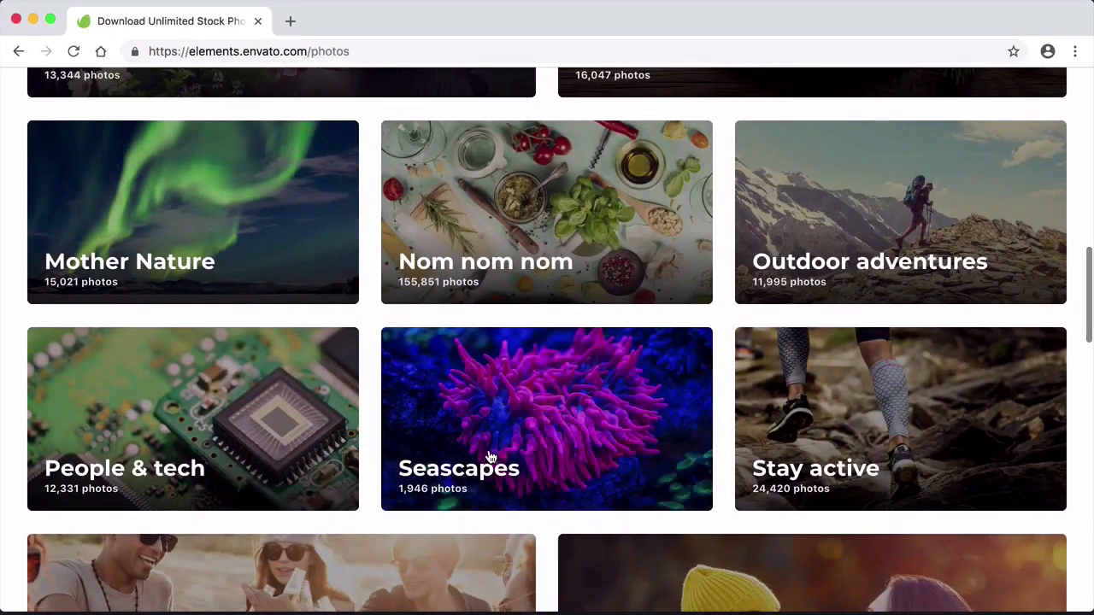
left_click(562, 418)
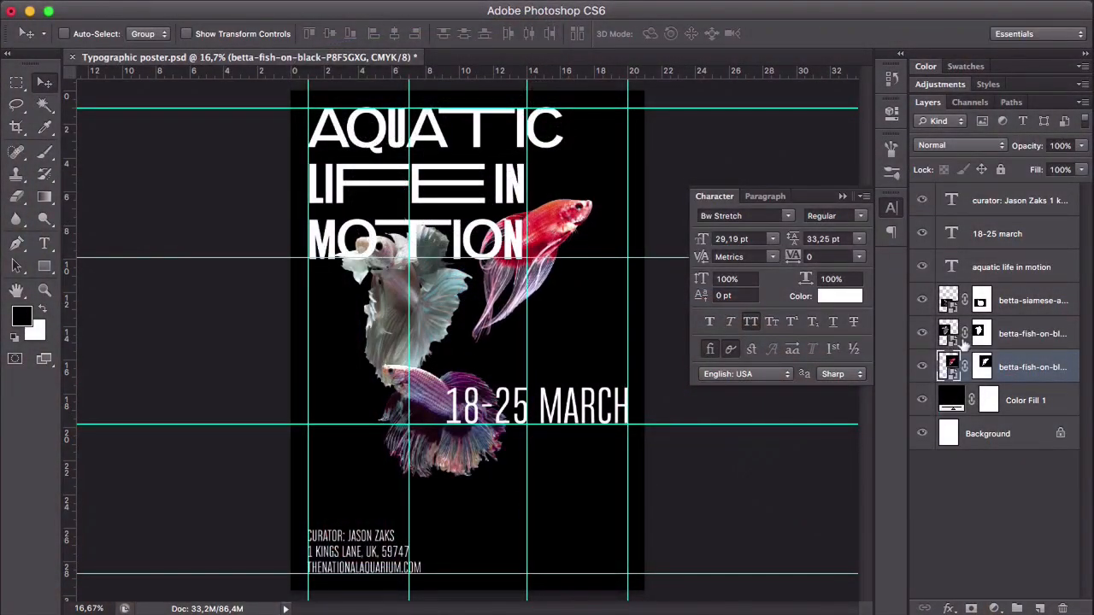
- Move the purple siamese fish and the white fish lower on the poster, clear of the title
left_click(1013, 301)
left_click_drag(449, 403, 471, 539)
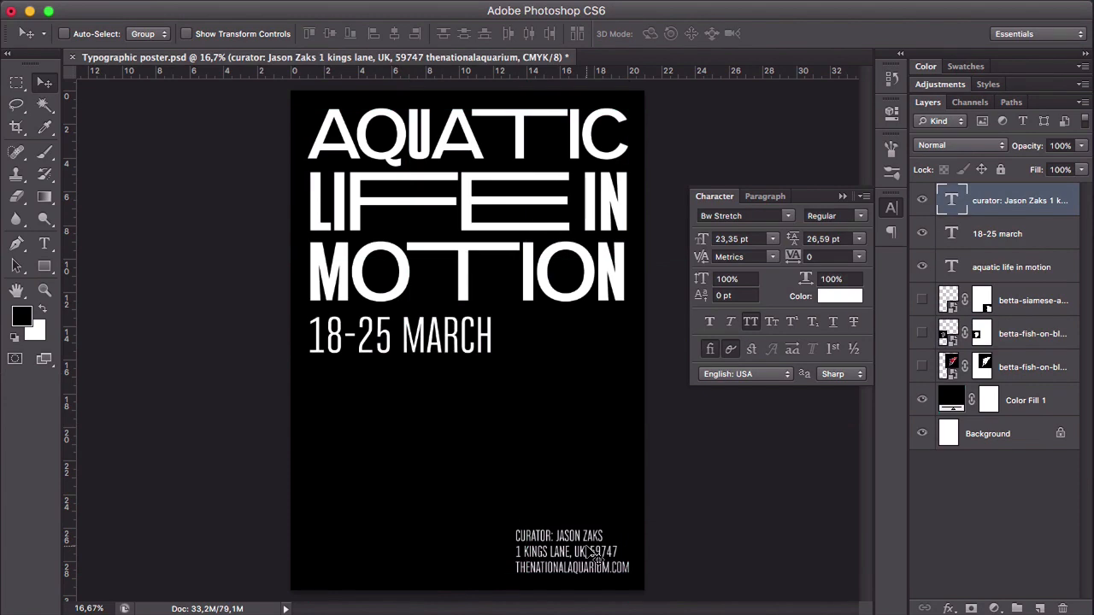
left_click_drag(402, 335, 444, 557)
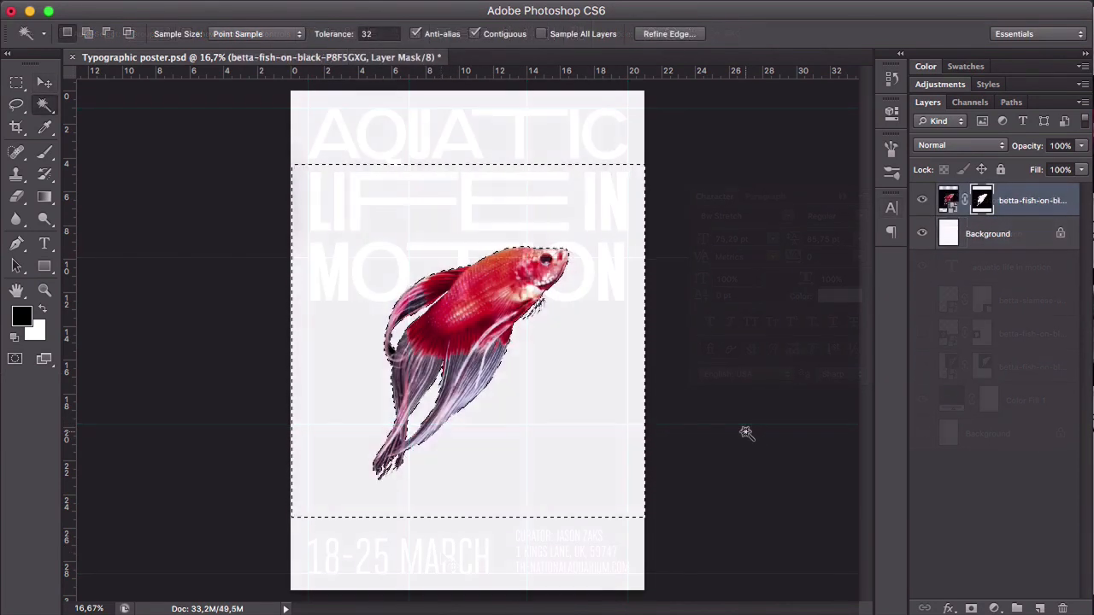
- Select the leftover black background gaps between the red fish's fins with the Magic Wand
key("z")
left_click(744, 433)
left_click(436, 266)
key("w")
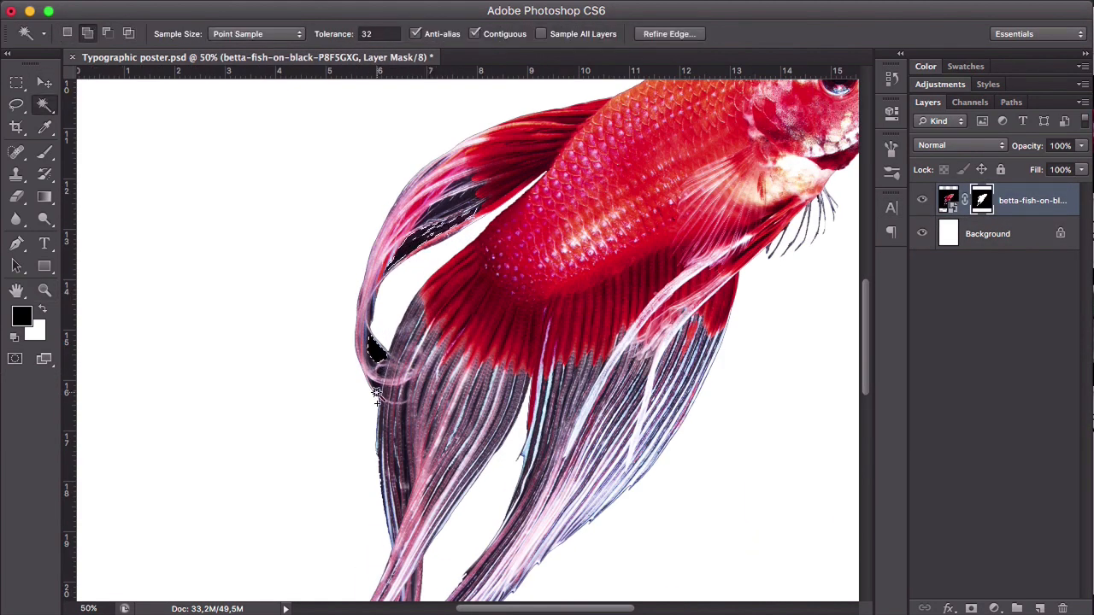
key("z")
left_click(428, 257)
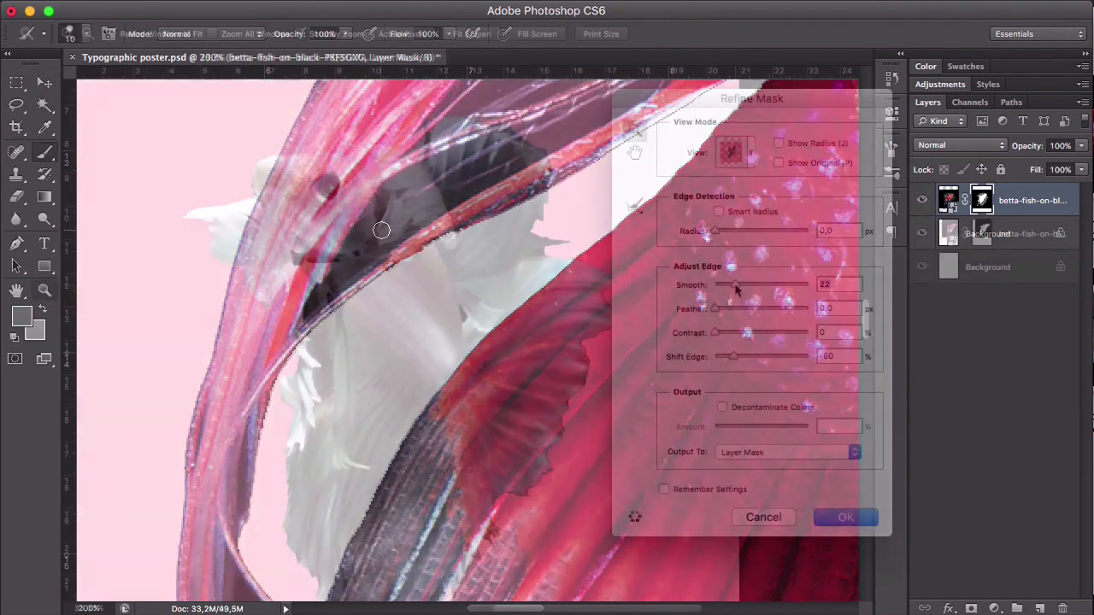
- Refine the white fish's layer mask with Smooth 17 and Feather 0.3 px, and adjust the fish's Drop Shadow size
left_click_drag(730, 288, 732, 288)
mouse_move(716, 311)
left_mouse_down()
mouse_move(762, 311)
mouse_move(716, 311)
left_mouse_up()
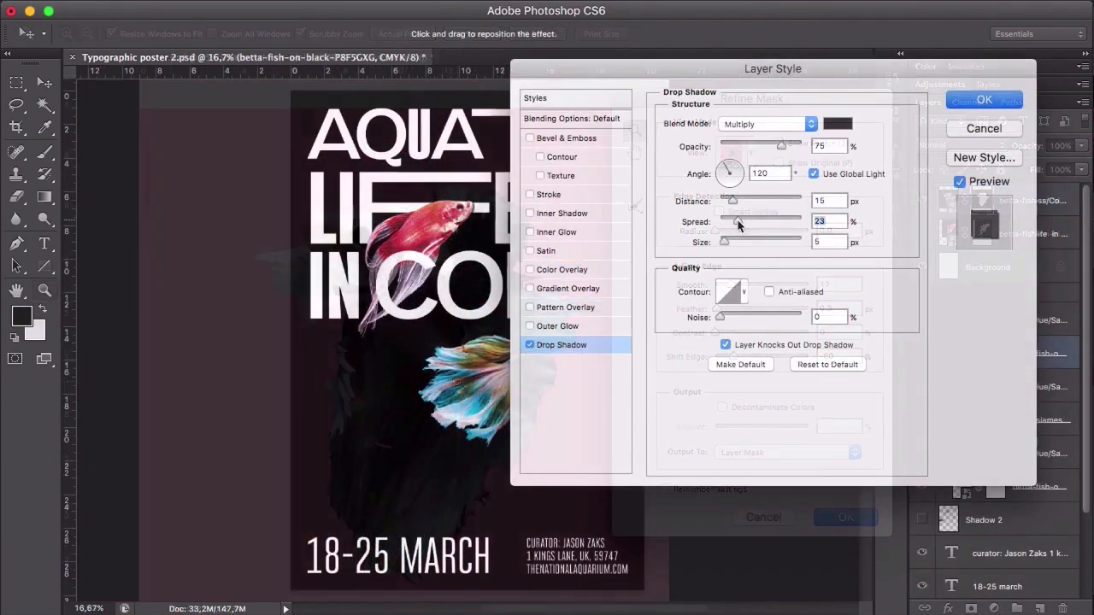
left_click_drag(734, 242, 740, 245)
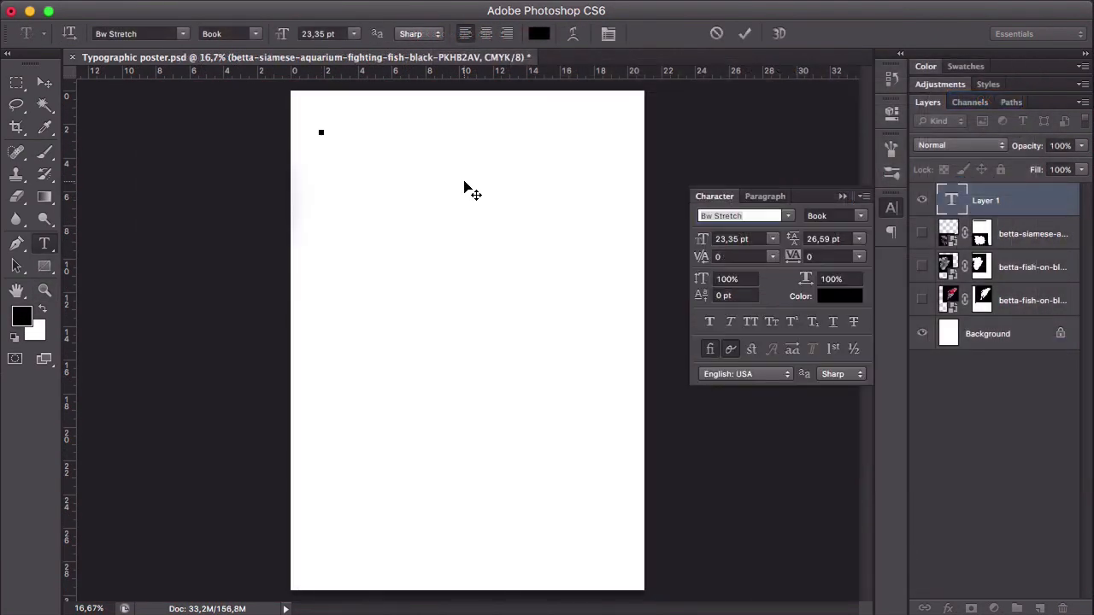
- Enter the title "Aquatic life in motion" in Bw Stretch near the page's upper edge and enlarge it to about 61 pt
type("tion")
left_click(45, 83)
key("super+t")
left_click_drag(411, 137, 693, 128)
- Format the title in the Heavy weight with All Caps and Stylistic Alternates
left_click(860, 216)
left_click(827, 287)
left_click(752, 322)
left_click(792, 348)
key("Return")
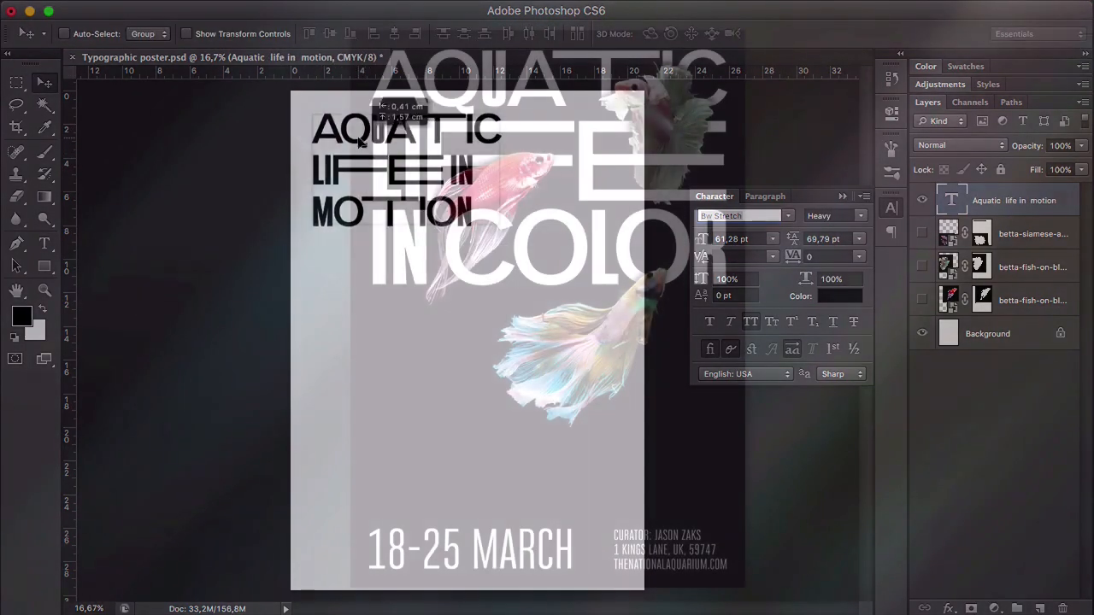